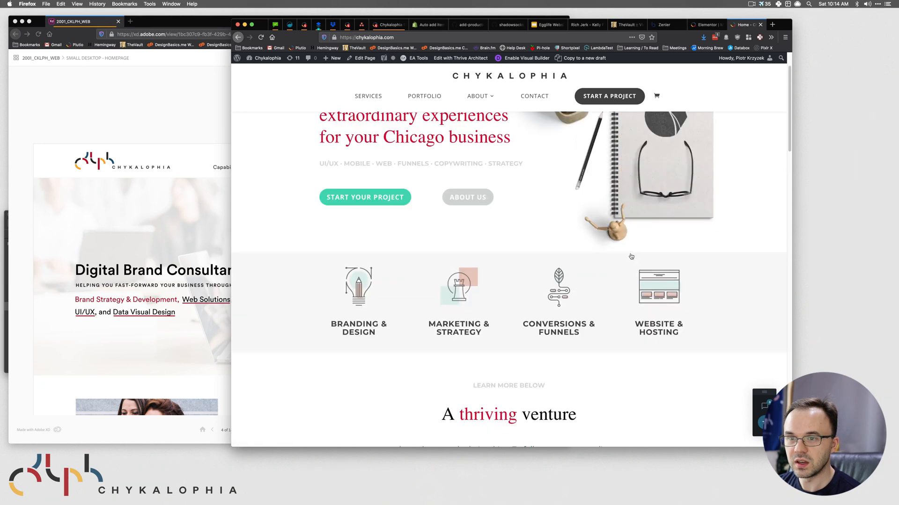
- Bring the XD homepage design forward and scroll through it from top to bottom
click(130, 111)
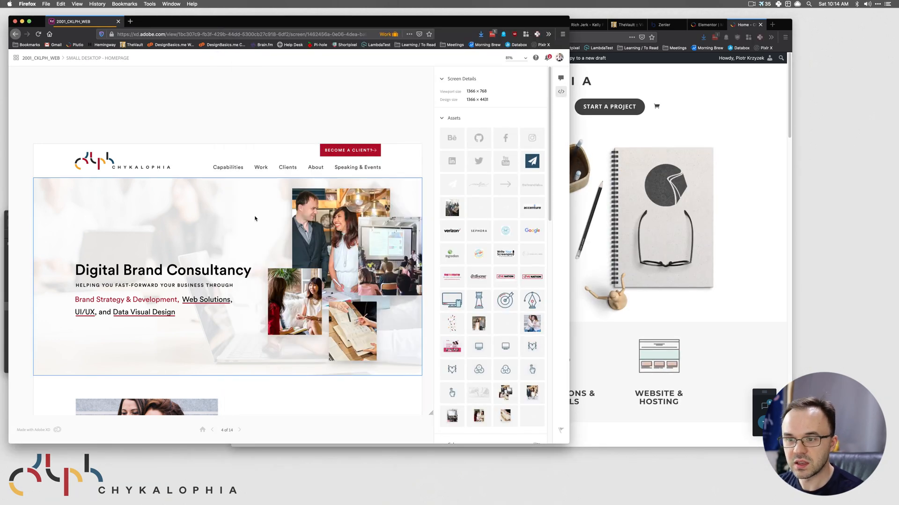
scroll(246, 233, down, 5)
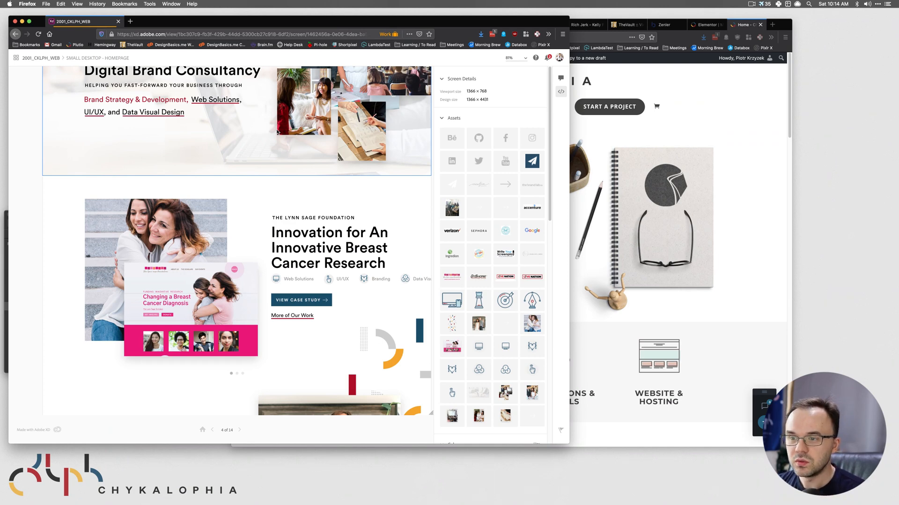
scroll(281, 135, down, 8)
scroll(295, 138, down, 3)
scroll(296, 176, up, 4)
scroll(290, 236, up, 5)
scroll(290, 235, up, 5)
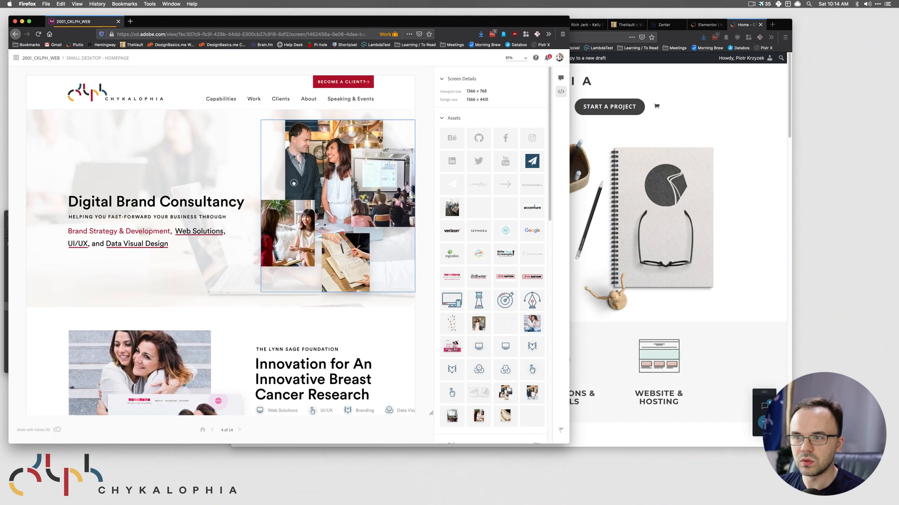
- Return to the Elementor editor showing the site header, with the nav menu settings closed
click(682, 120)
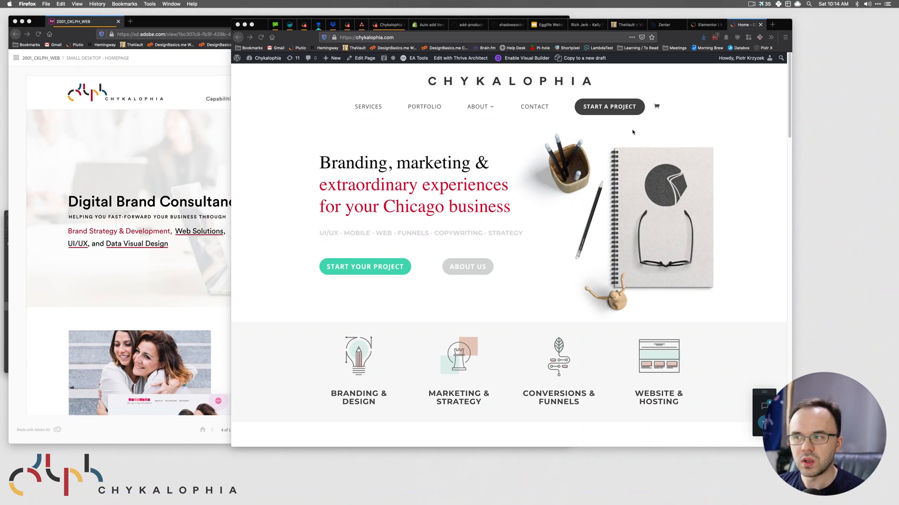
click(707, 25)
click(555, 200)
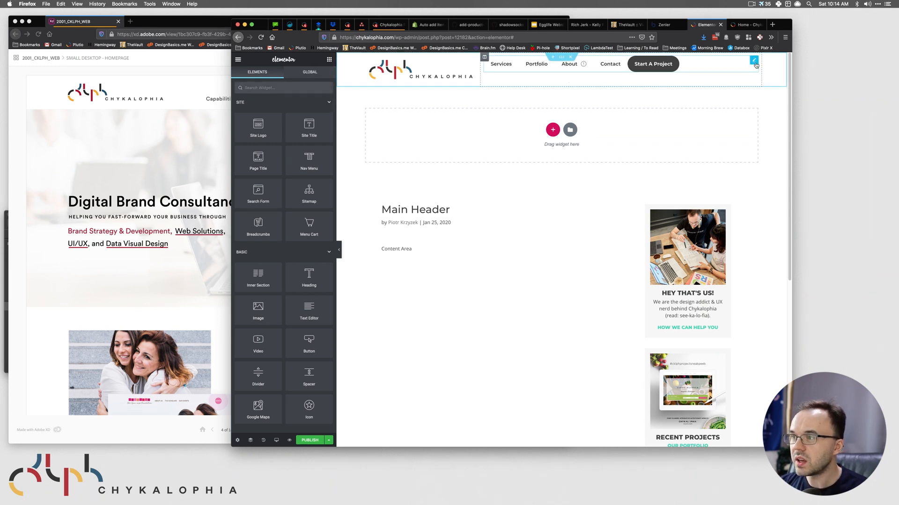
- Delete the Nav Menu widget from the Elementor header
right_click(755, 65)
click(739, 163)
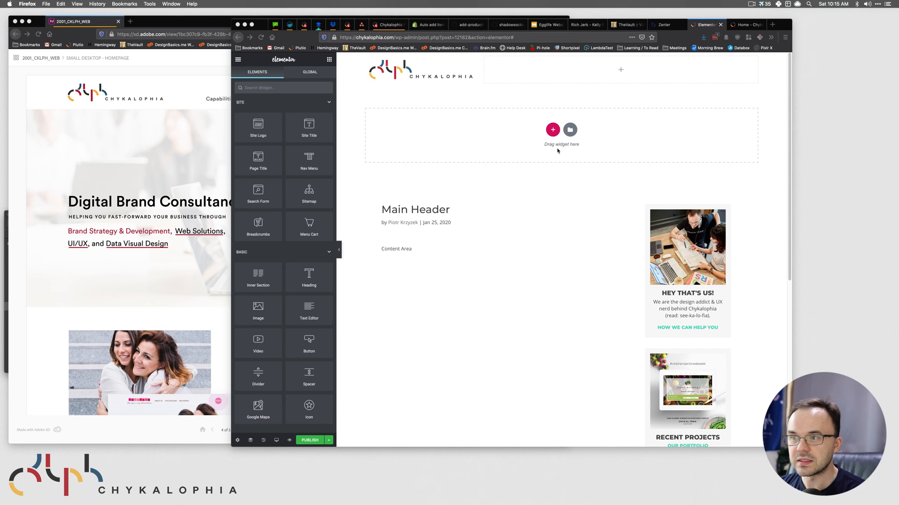
click(109, 128)
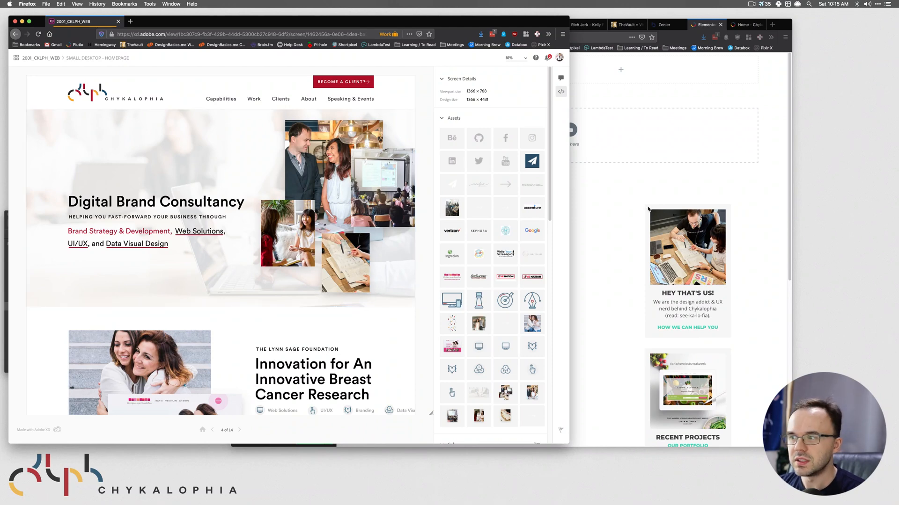
- Inspect the XD hero image collage, showing its 541×606 px PNG specs
click(608, 192)
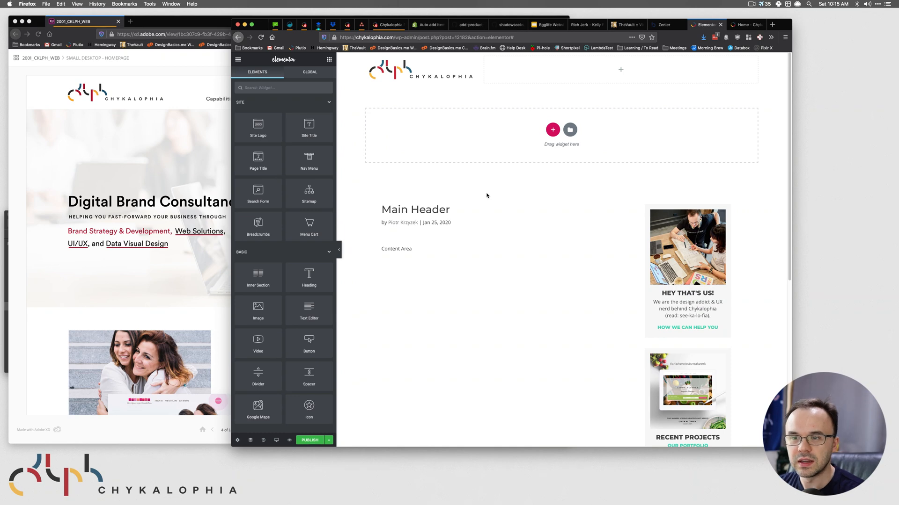
click(160, 129)
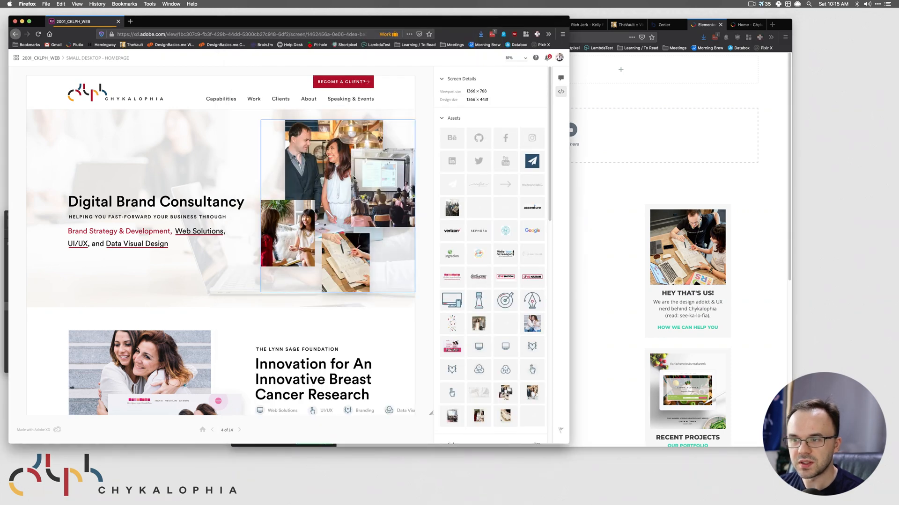
click(378, 222)
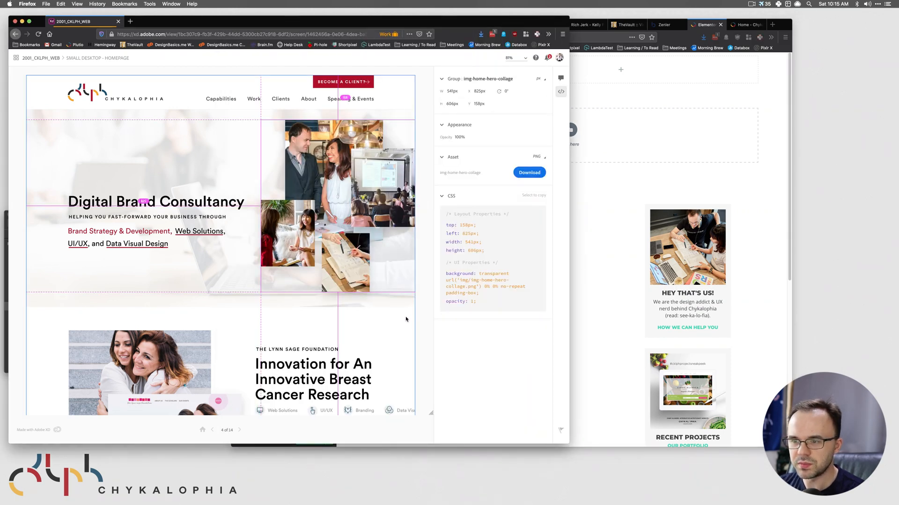
- Select the XD header rectangle and read its 1600 × 120 px size
click(194, 96)
scroll(282, 320, down, 7)
scroll(193, 319, down, 10)
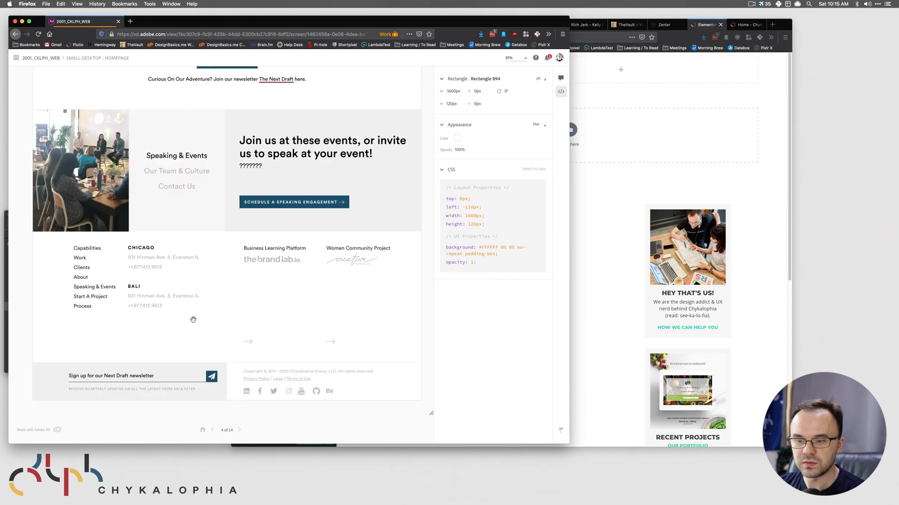
scroll(249, 298, up, 10)
scroll(257, 309, up, 10)
mouse_move(260, 129)
mouse_down()
mouse_move(260, 186)
mouse_move(265, 144)
mouse_up()
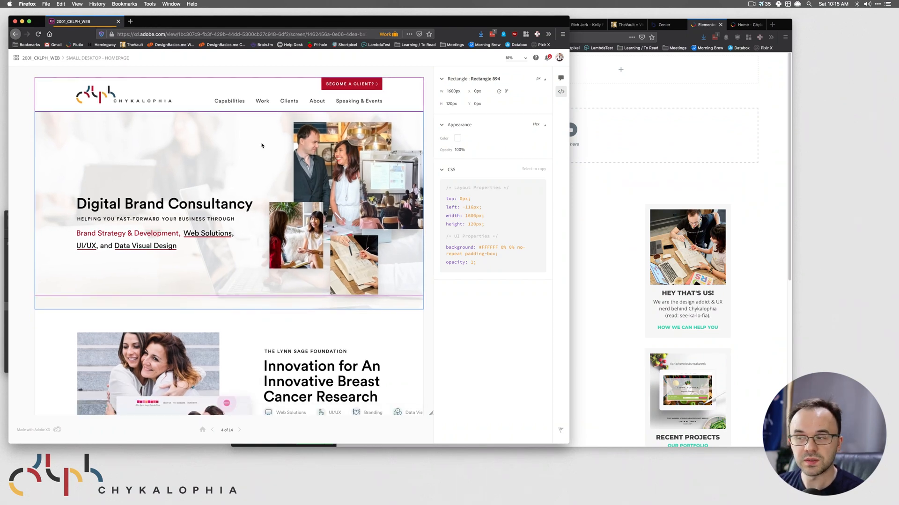
- Compare the XD design with Elementor, ending with the header editor in front
click(625, 131)
click(226, 91)
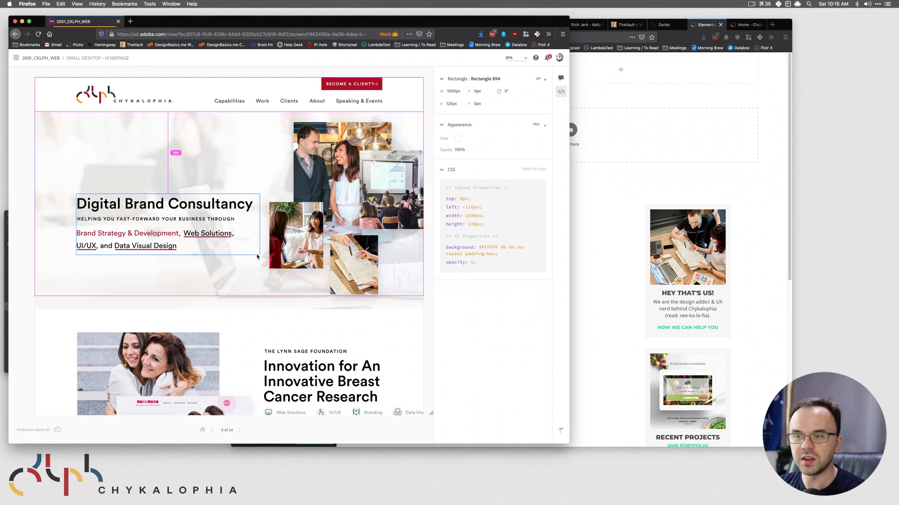
click(685, 225)
click(191, 97)
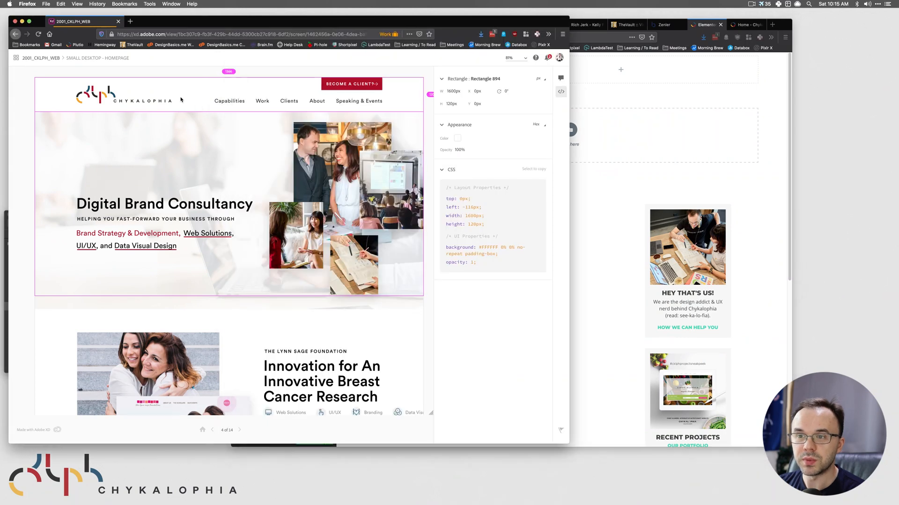
click(675, 134)
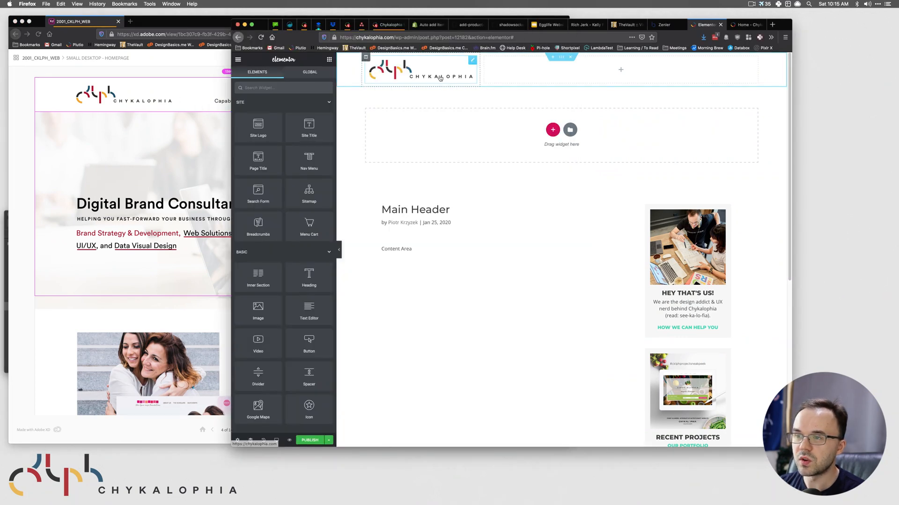
- Select the header logo and try the Full and Thumbnail image sizes
click(439, 78)
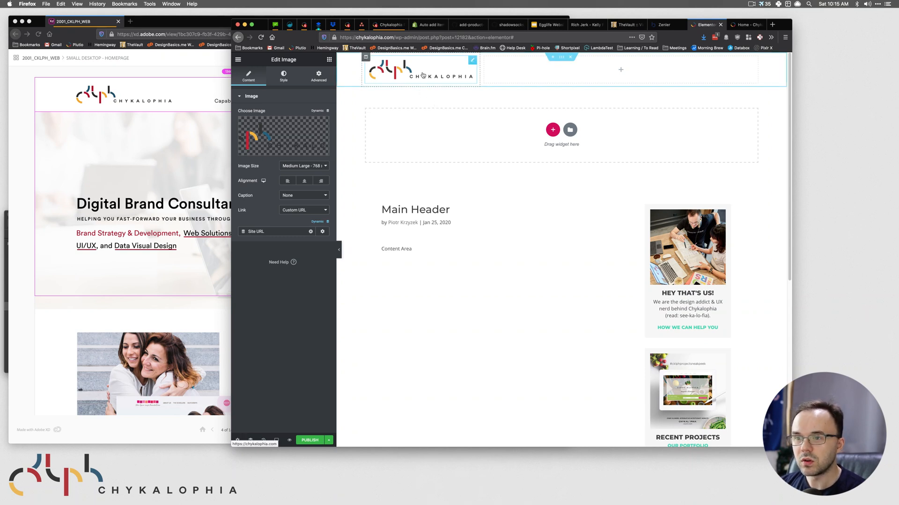
click(307, 166)
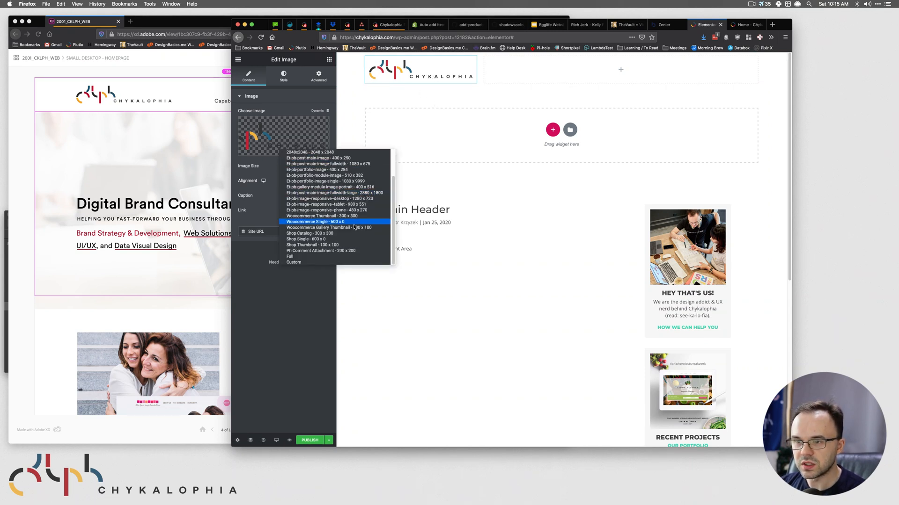
click(325, 257)
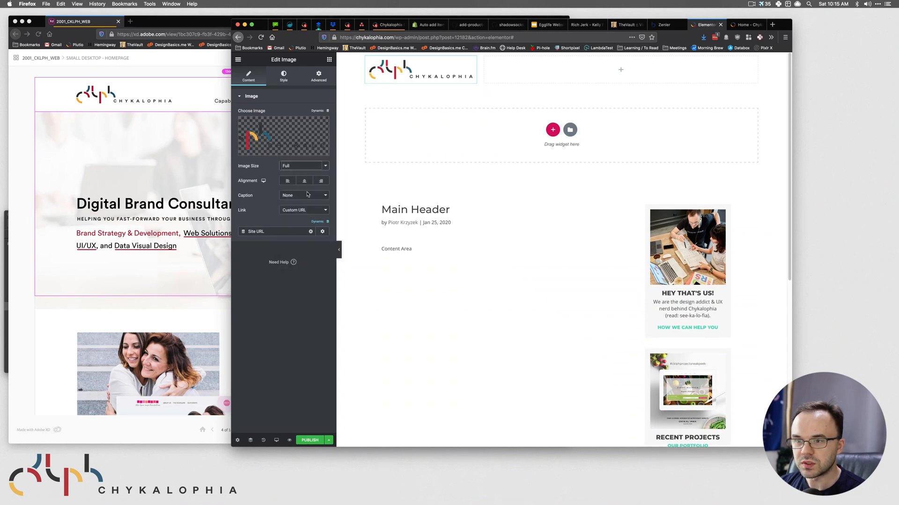
click(303, 168)
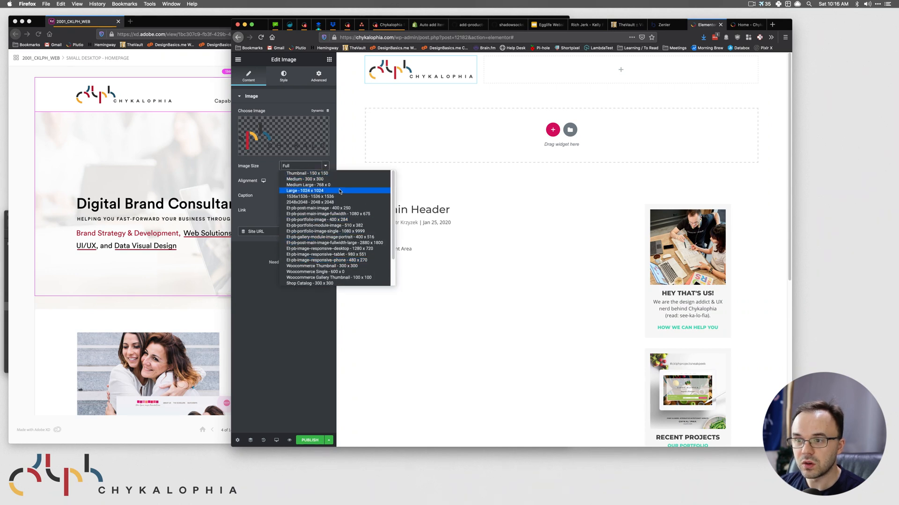
click(308, 173)
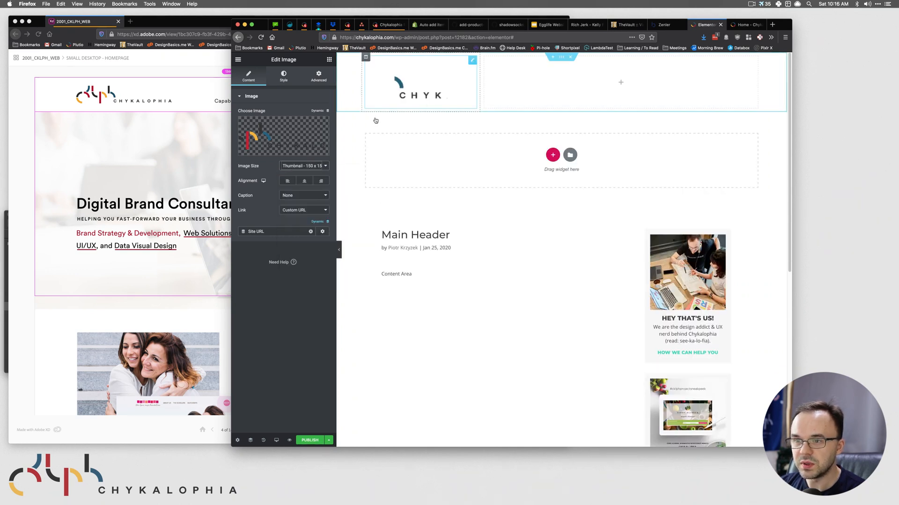
- Check the logo size in XD, then set the logo image size to Medium Large - 768 x 0
click(309, 166)
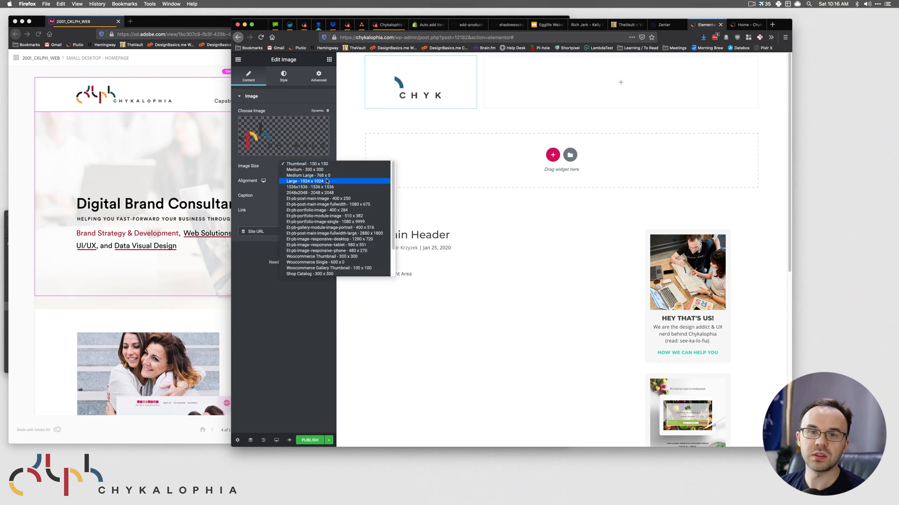
click(125, 98)
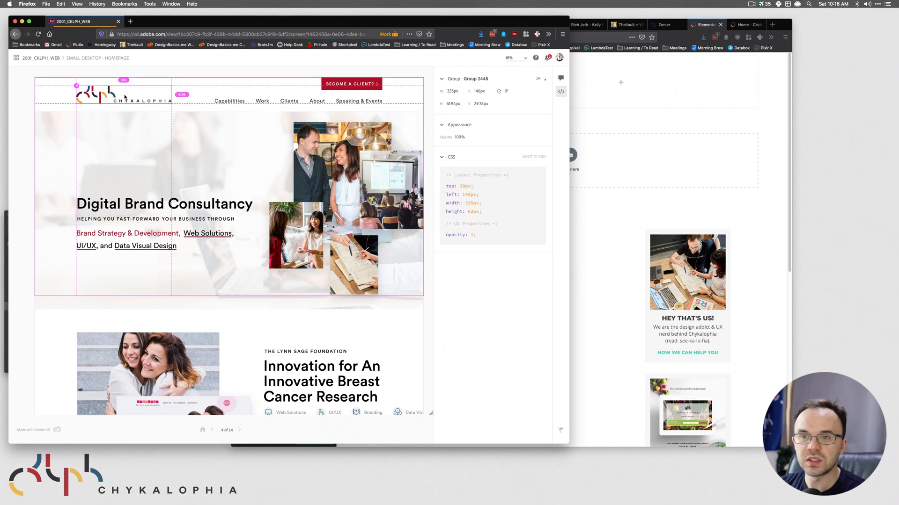
click(604, 240)
click(295, 169)
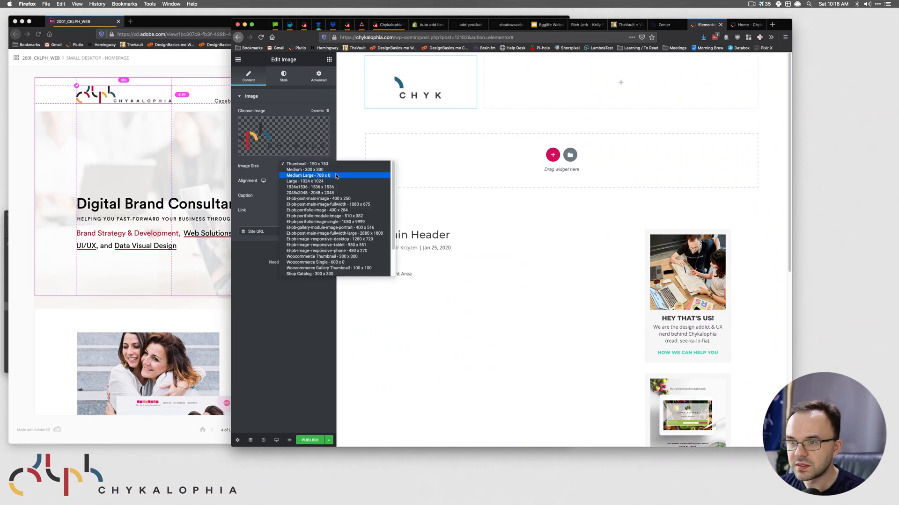
click(337, 175)
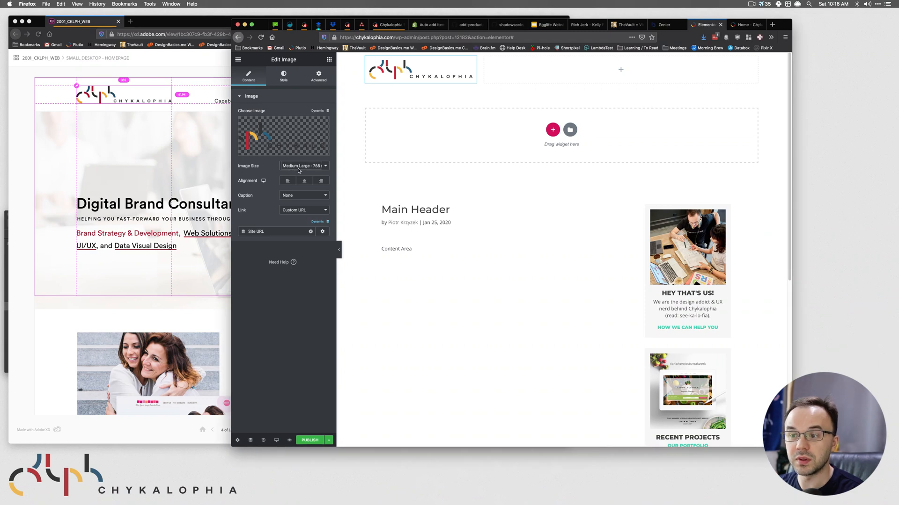
click(300, 166)
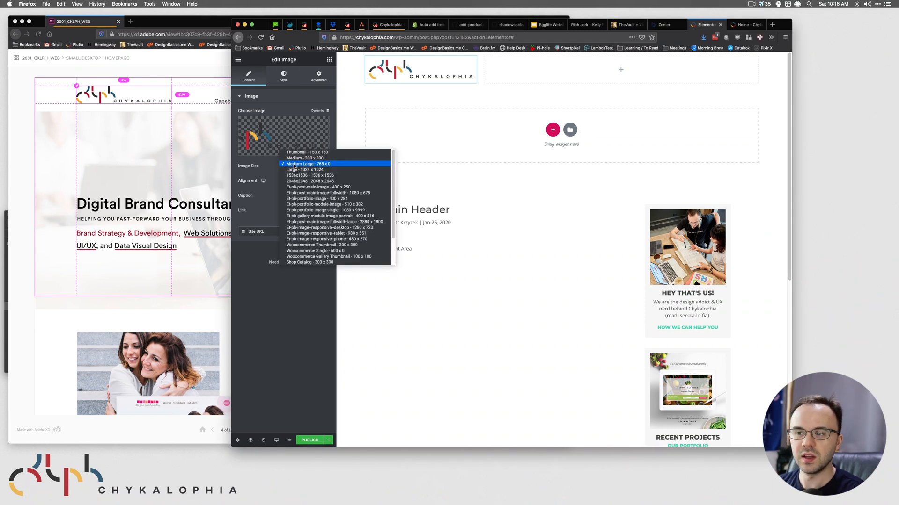
click(555, 204)
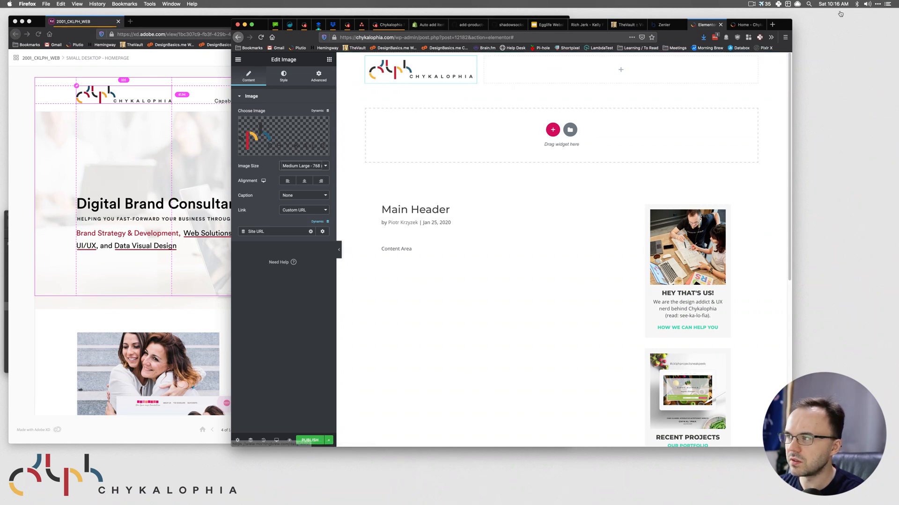
click(787, 4)
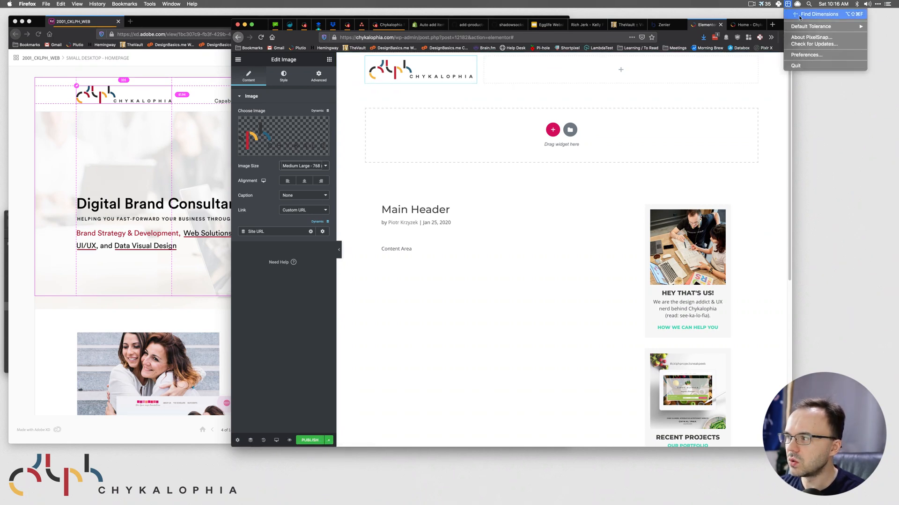
- Restart the Pixel screen measuring tool and measure the header on screen
click(787, 6)
click(787, 5)
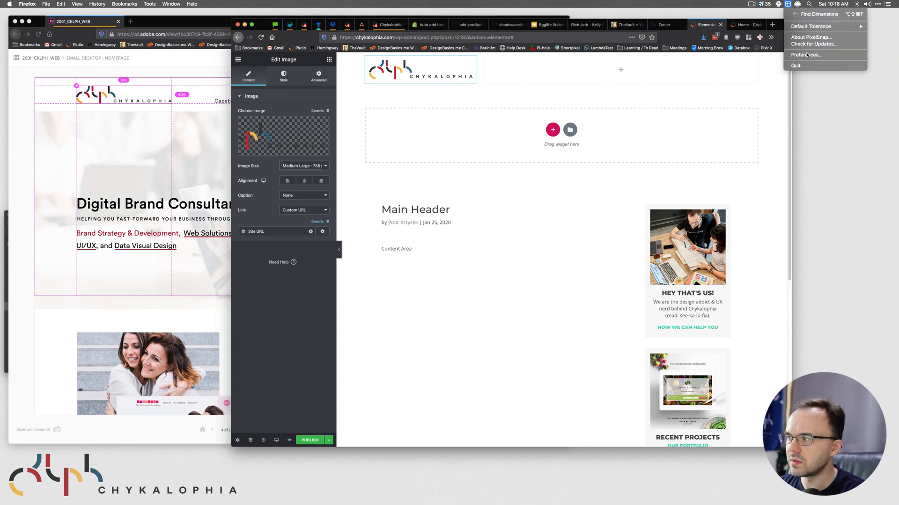
click(800, 66)
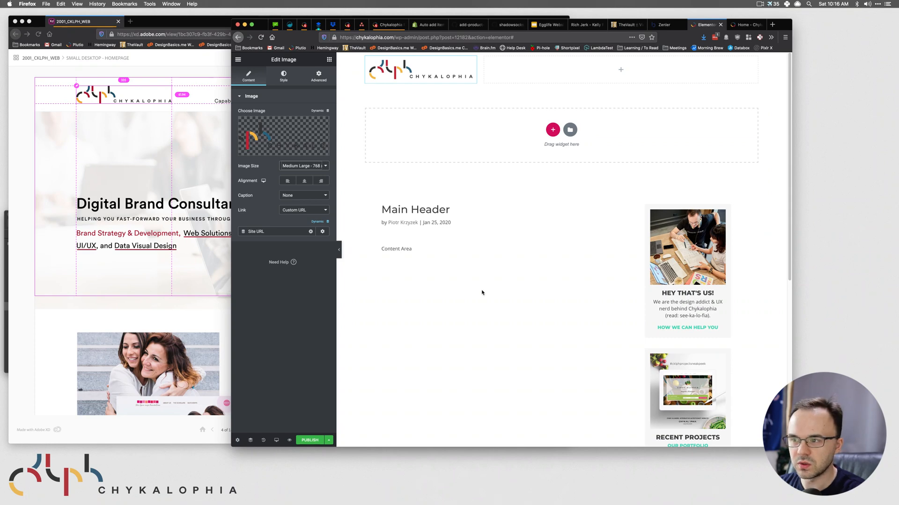
key(alt+space)
text(pixel)
key(Return)
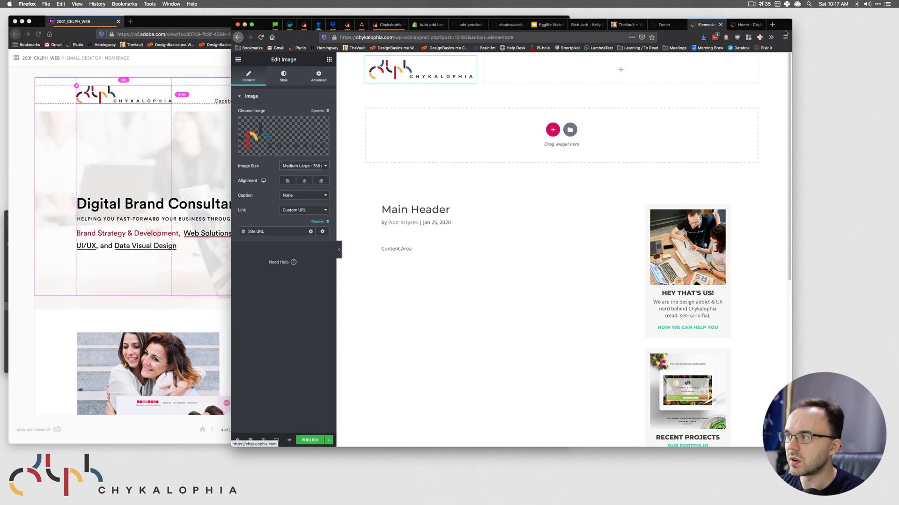
click(778, 4)
click(782, 19)
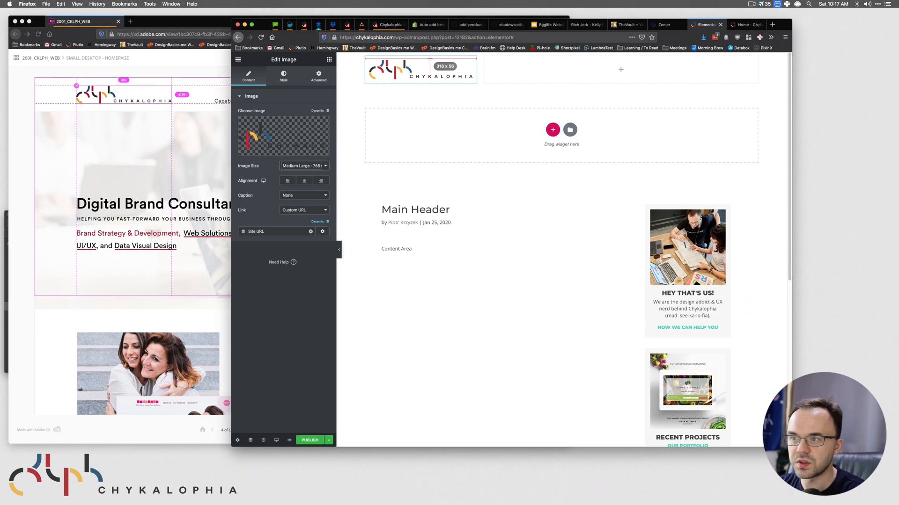
key(Escape)
- Resize the header's logo column to about 31.1% / 68.9%, checking the logo's measured size
drag(485, 66, 488, 66)
key(super+shift+p)
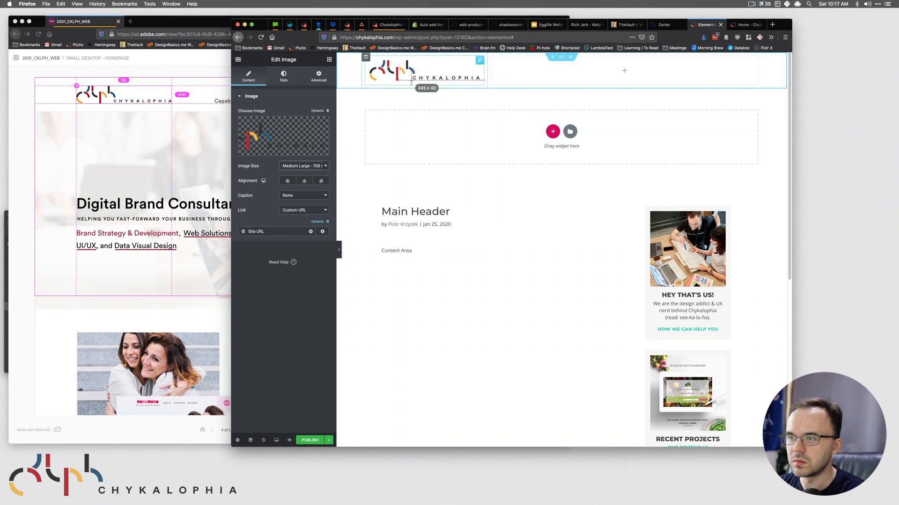
key(Escape)
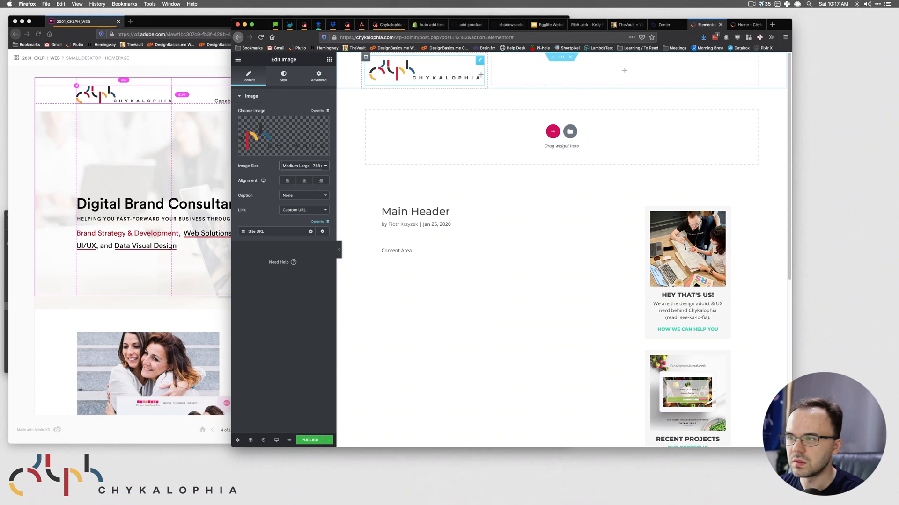
drag(487, 74, 484, 76)
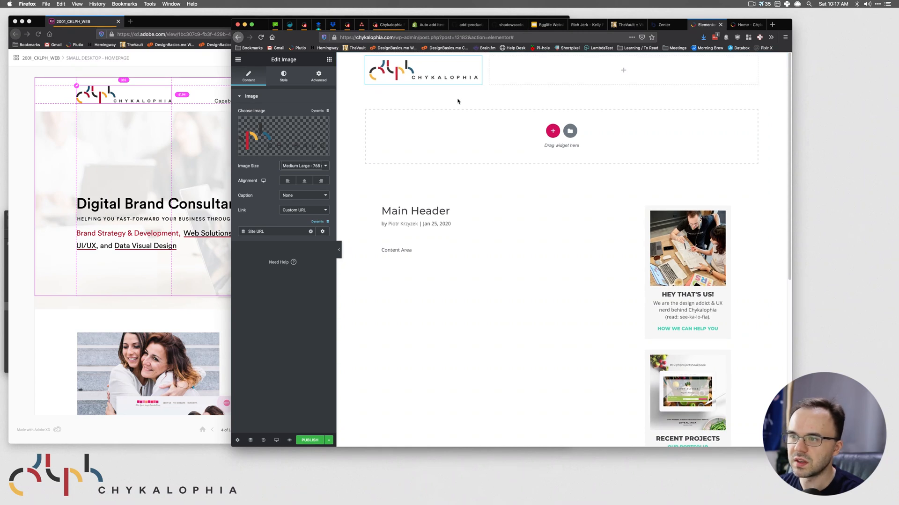
click(210, 128)
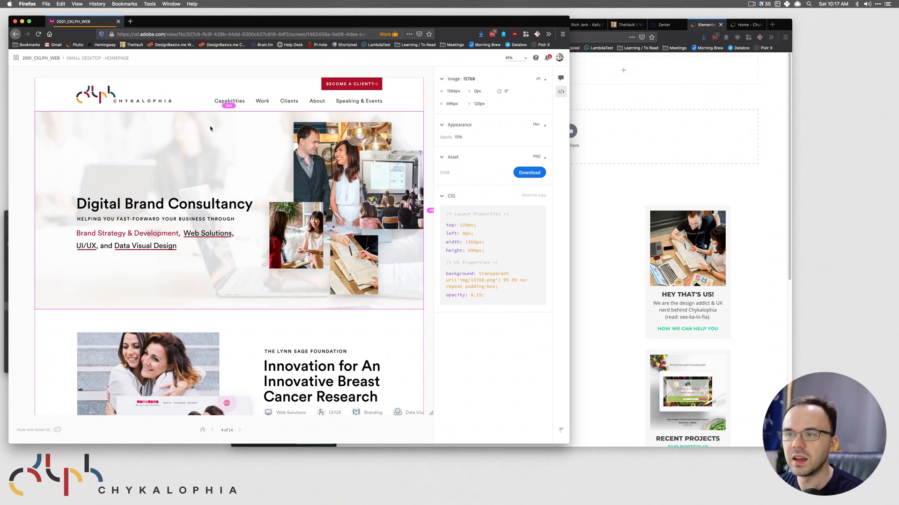
- Copy the Capabilities text's font name, Circular Std Book, from XD Inspect
click(234, 102)
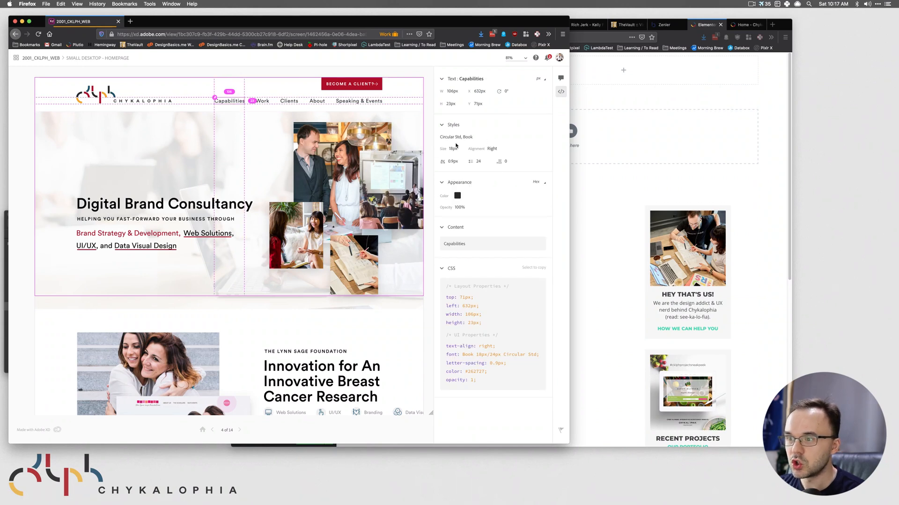
click(448, 138)
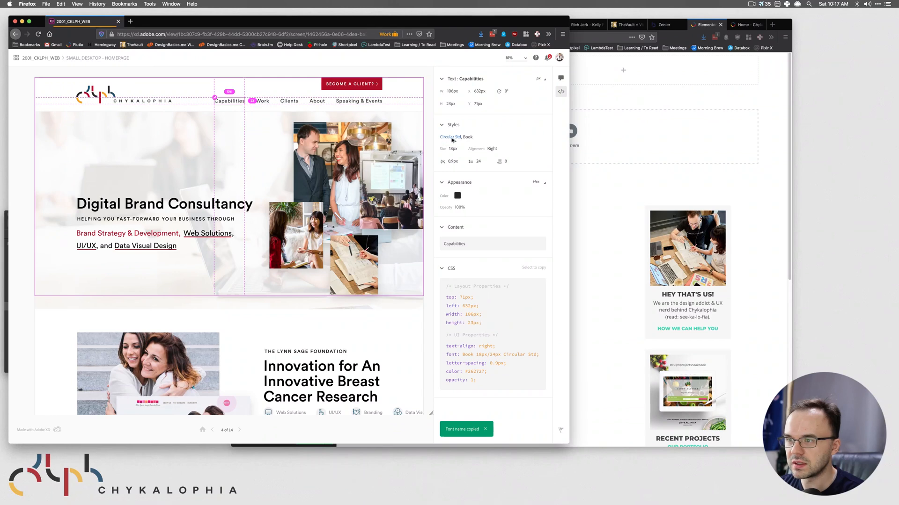
click(585, 132)
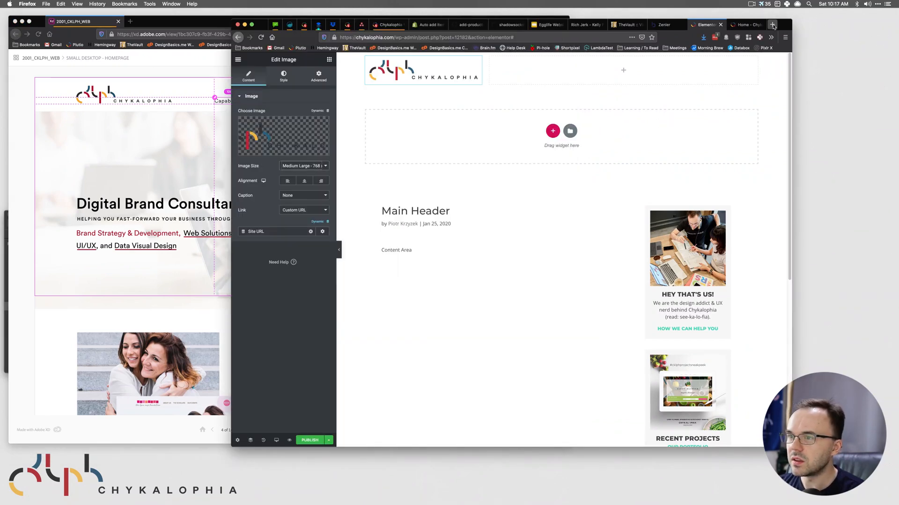
- Unzip Circular Std.zip in Downloads and preview the Black and Book font files
mouse_move(347, 496)
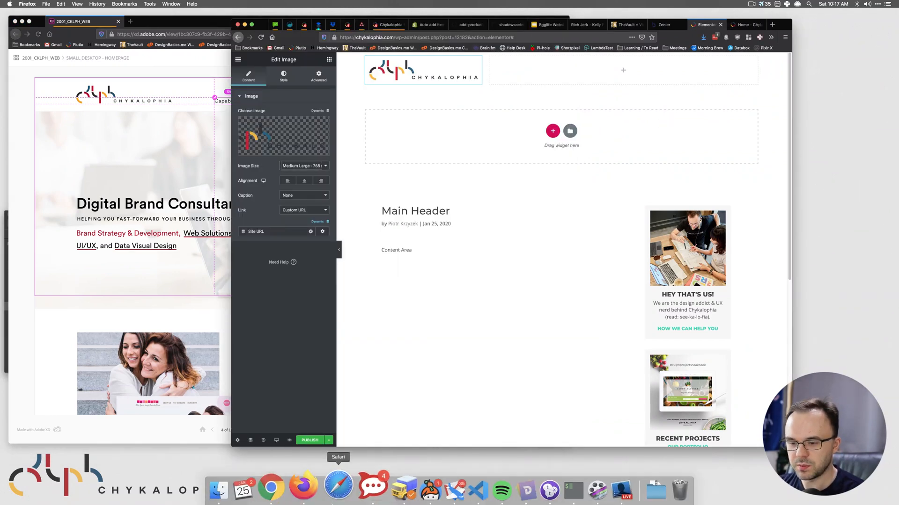
click(243, 487)
double_click(106, 259)
drag(155, 214, 360, 104)
double_click(368, 363)
drag(355, 182, 296, 124)
drag(423, 197, 295, 124)
click(332, 144)
key(space)
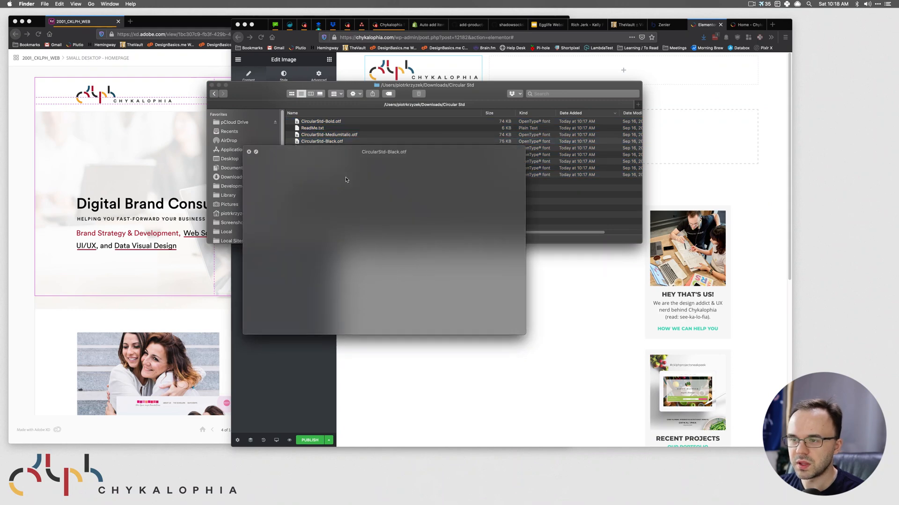
key(Down)
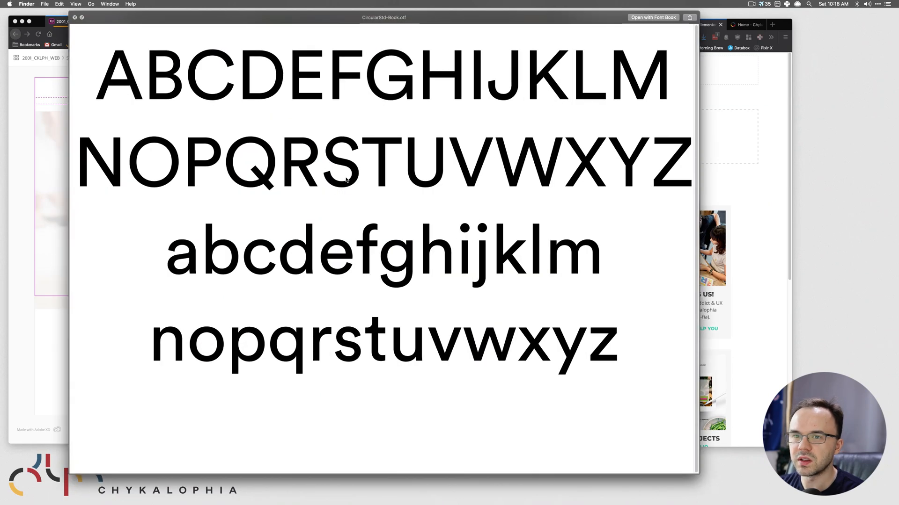
key(space)
- Rearrange the font folder window beside XD and preview CircularStd-Book.otf again
drag(261, 96, 406, 327)
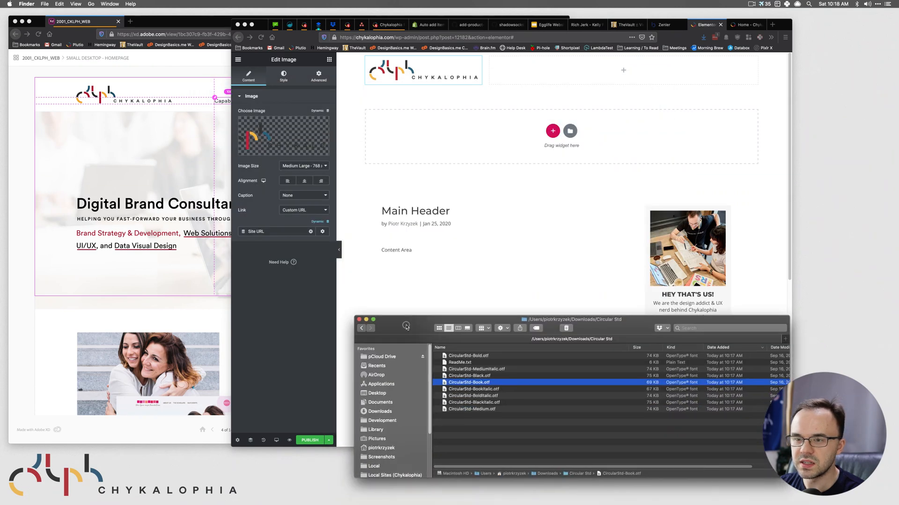
click(148, 241)
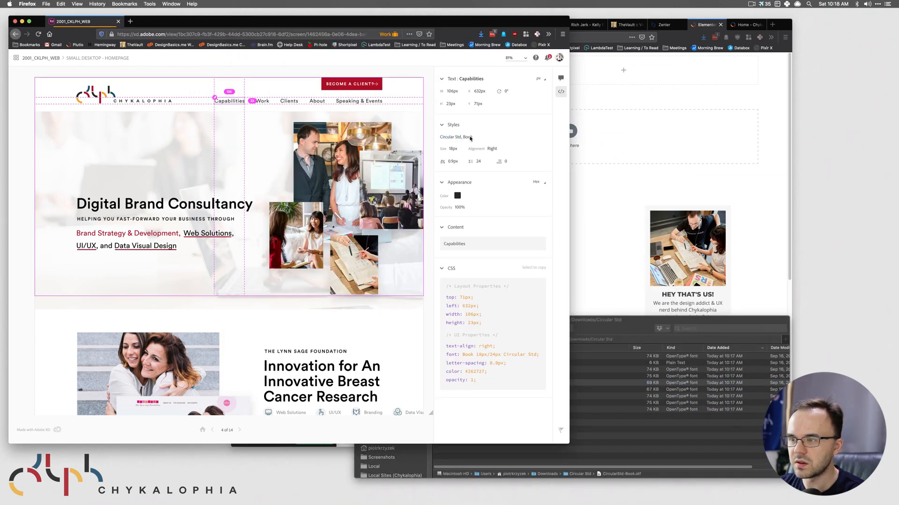
click(594, 384)
drag(614, 322, 429, 138)
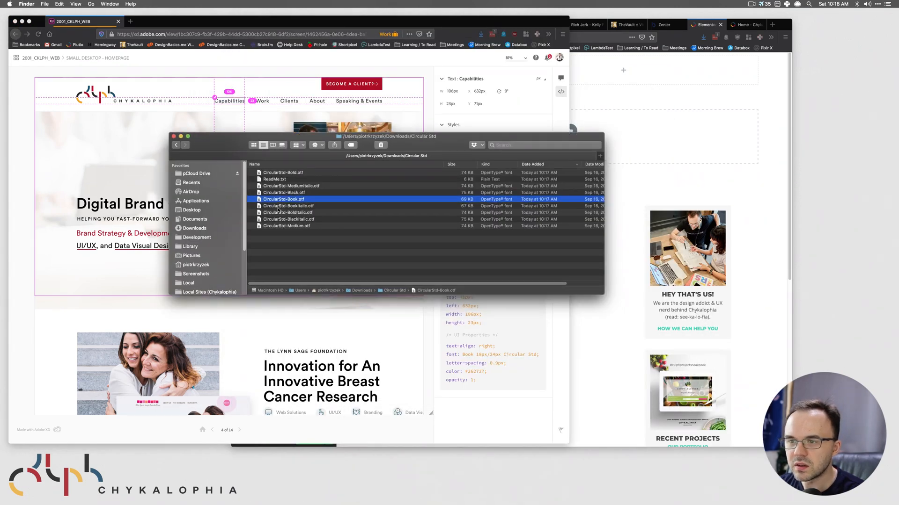
key(space)
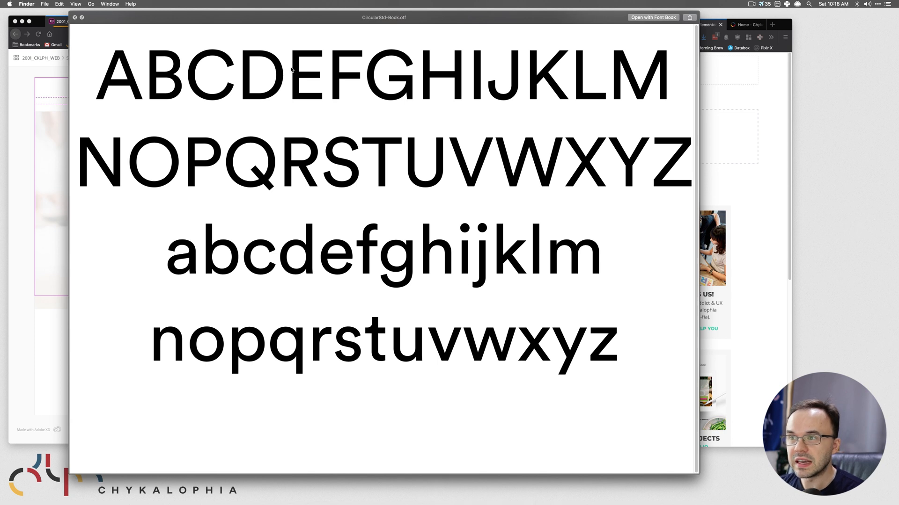
key(space)
- Select the header's empty right column in Elementor, then open a new blank browser tab
click(675, 116)
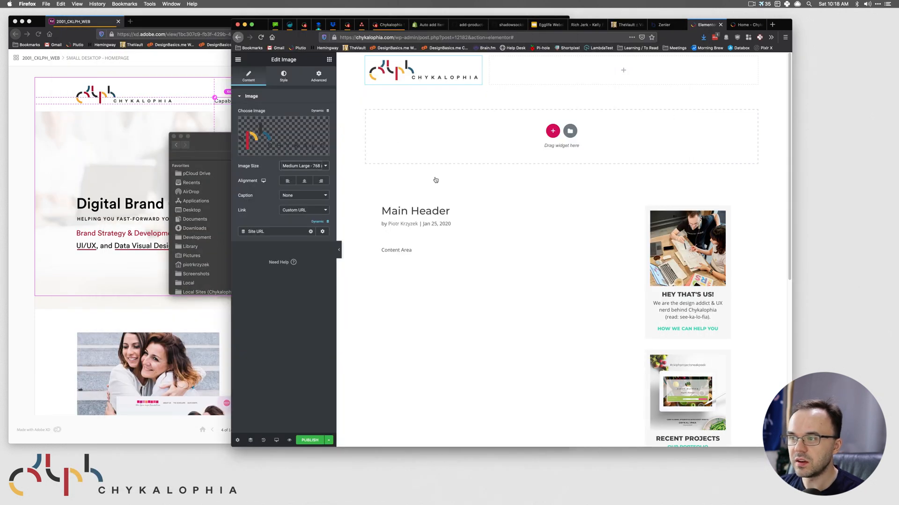
click(529, 76)
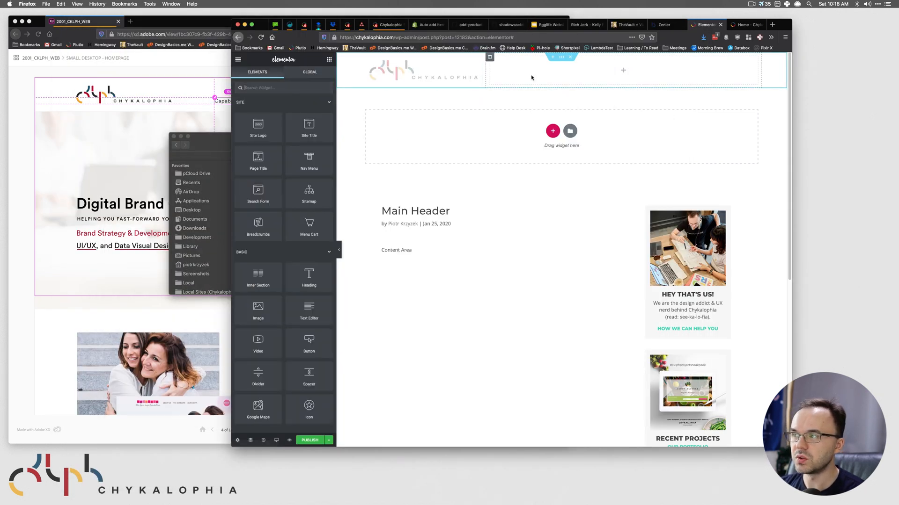
click(218, 146)
drag(390, 259, 259, 172)
click(464, 260)
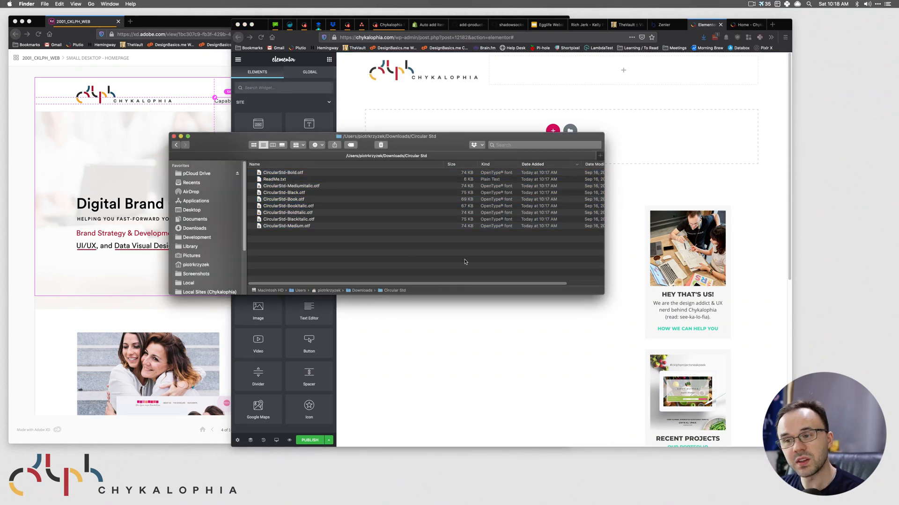
click(467, 357)
click(772, 25)
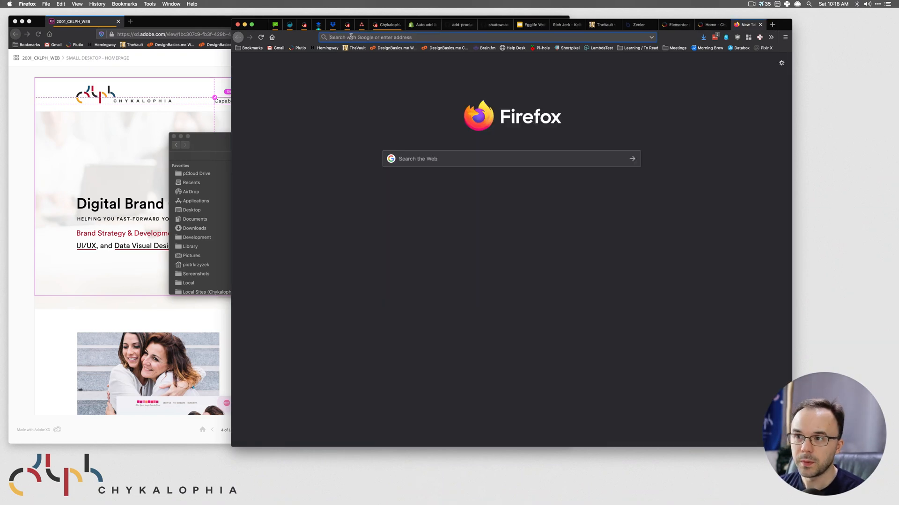
- Search Google for 'web font generator' and open the Font Squirrel Webfont Generator
text(web font)
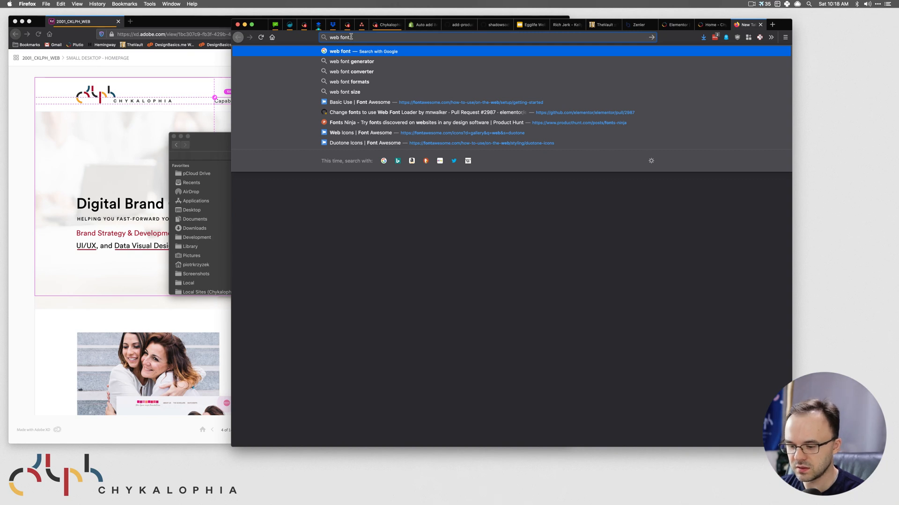
text( generator)
key(Return)
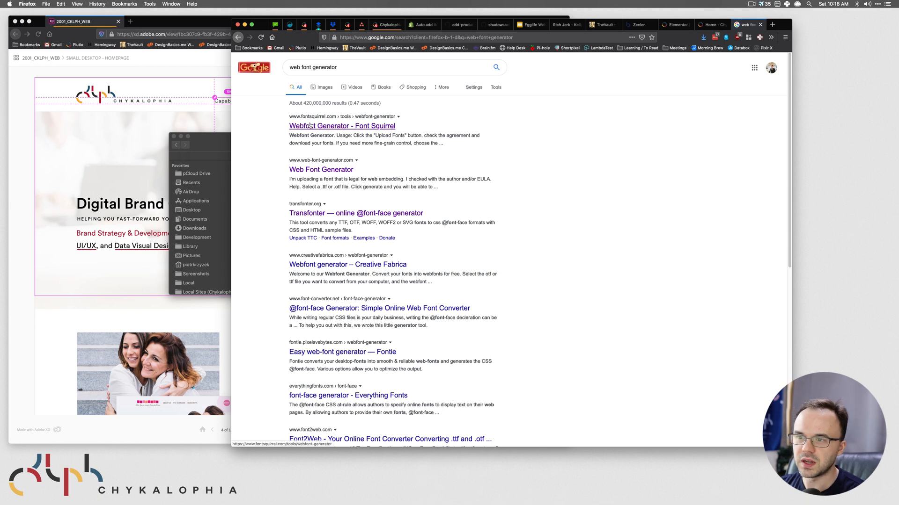
middle_click(322, 171)
click(749, 24)
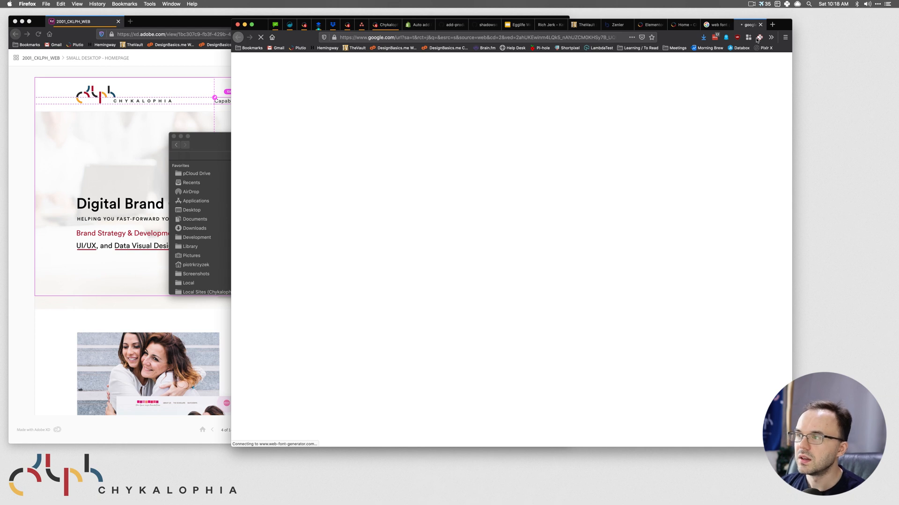
click(717, 25)
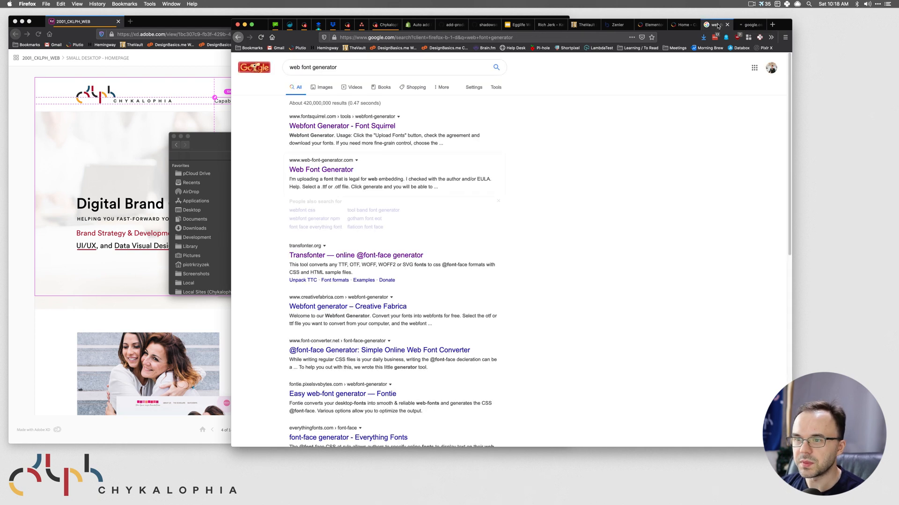
middle_click(347, 126)
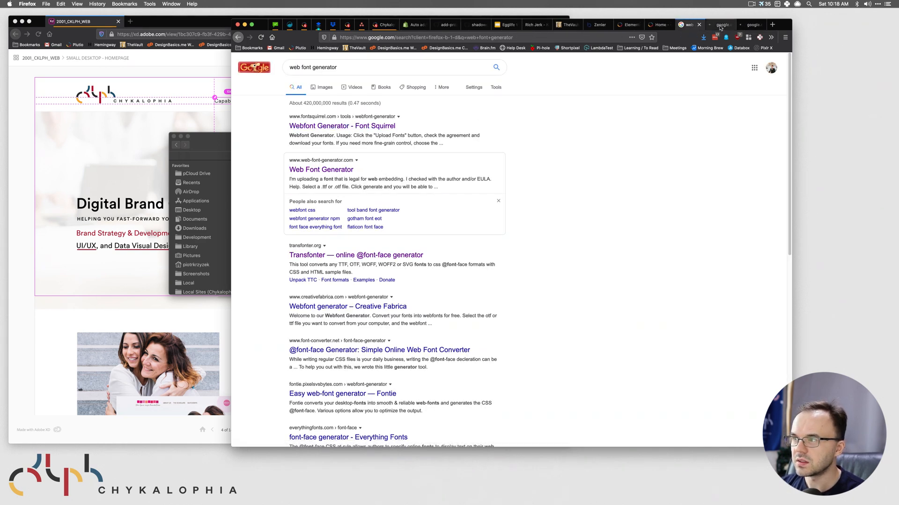
click(719, 26)
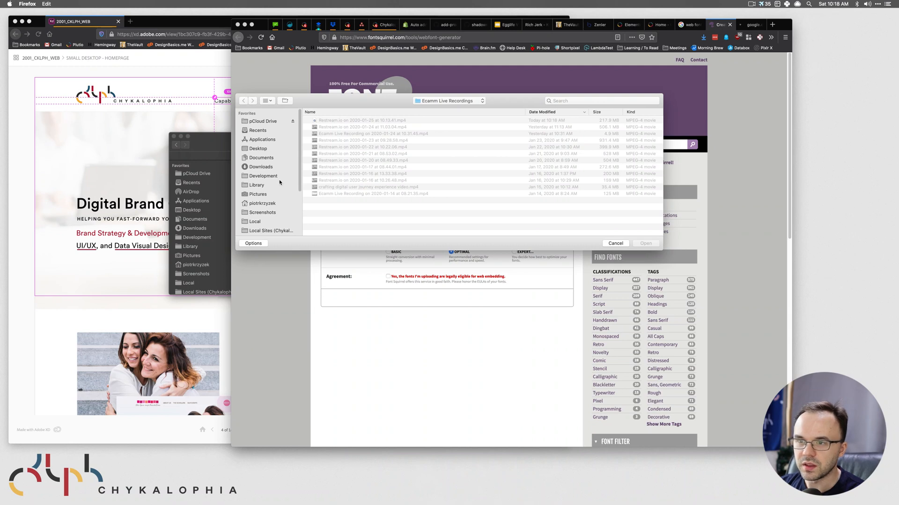
- Upload CircularStd-Book.otf to Font Squirrel and dismiss the blacklisted font warning
click(261, 167)
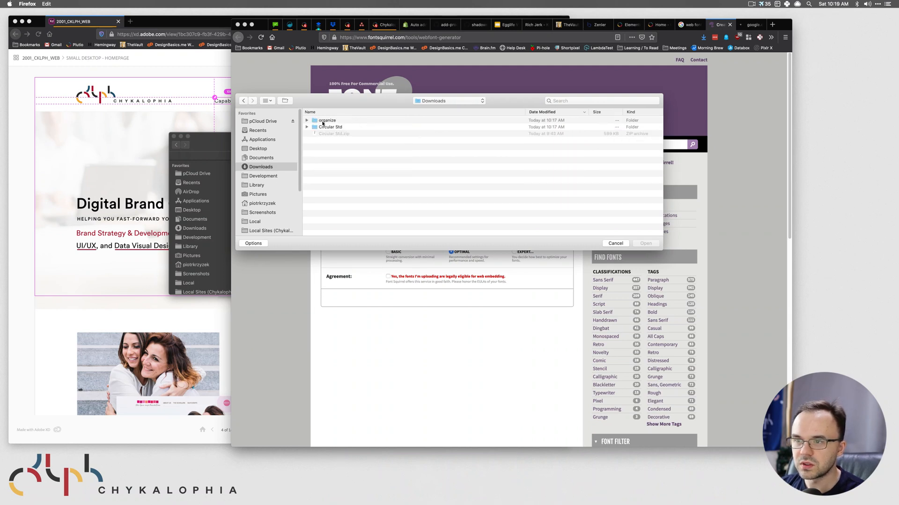
double_click(322, 126)
click(346, 121)
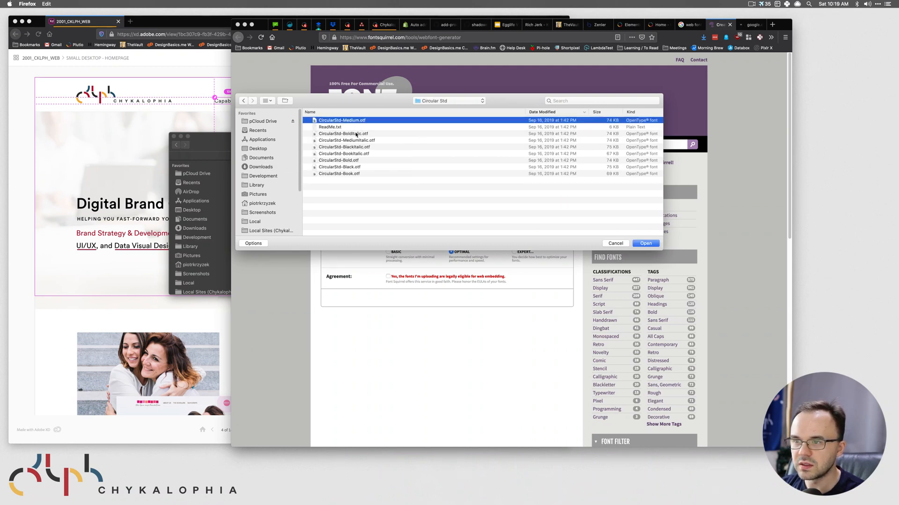
super+click(352, 134)
super+click(352, 148)
click(374, 179)
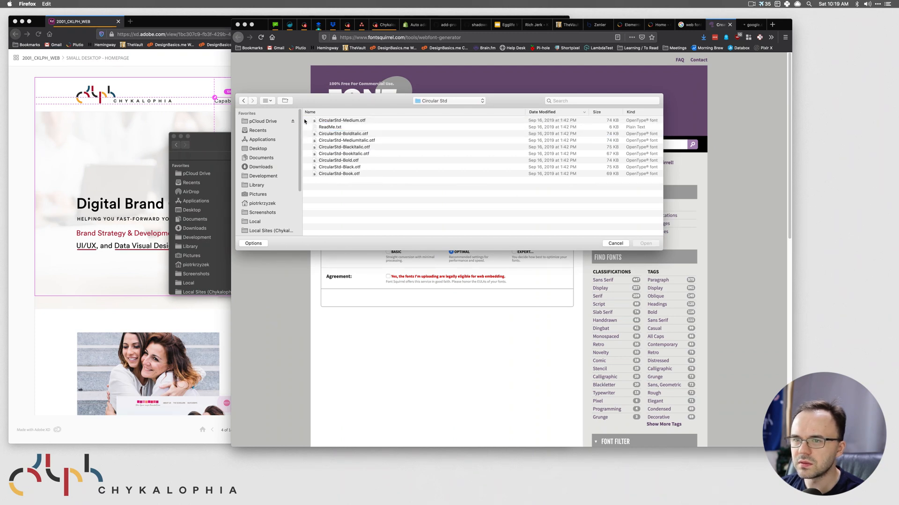
click(347, 161)
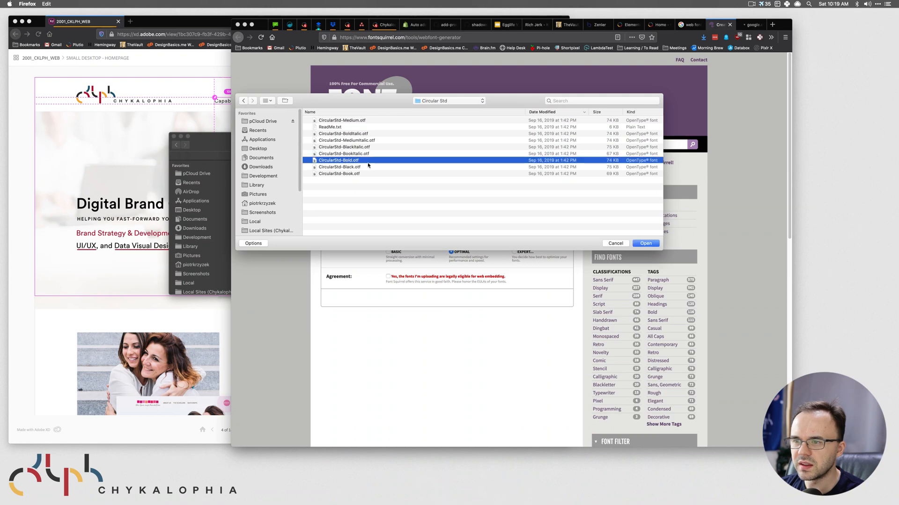
click(352, 176)
click(641, 244)
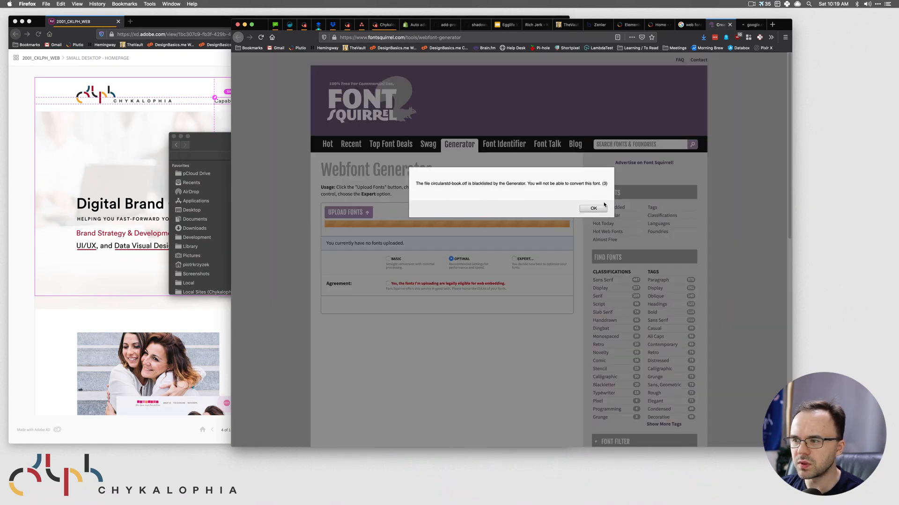
click(593, 208)
- Close the Font Squirrel and unfinished tabs to return to the search results
drag(478, 188, 368, 146)
click(730, 26)
click(730, 25)
click(730, 25)
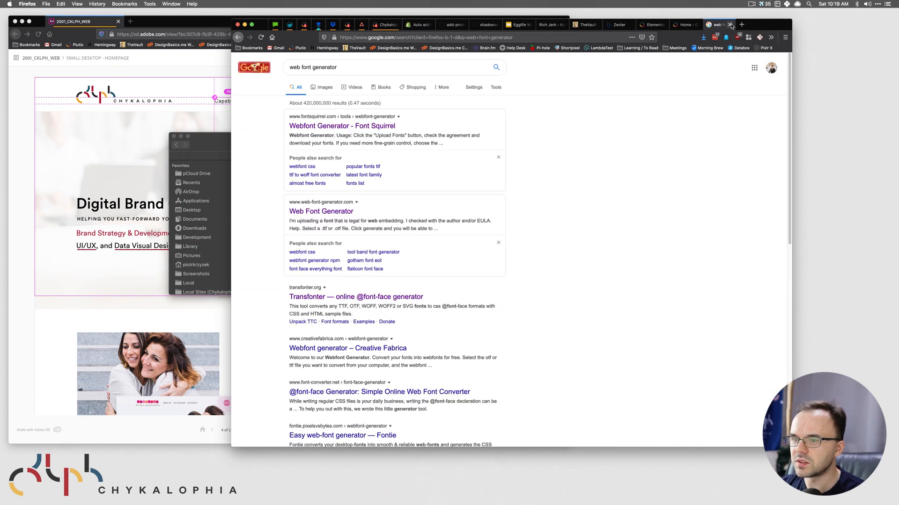
- Load CircularStd-Book.otf into Transfonter, then inspect the XD heading's font
super+click(336, 297)
click(747, 26)
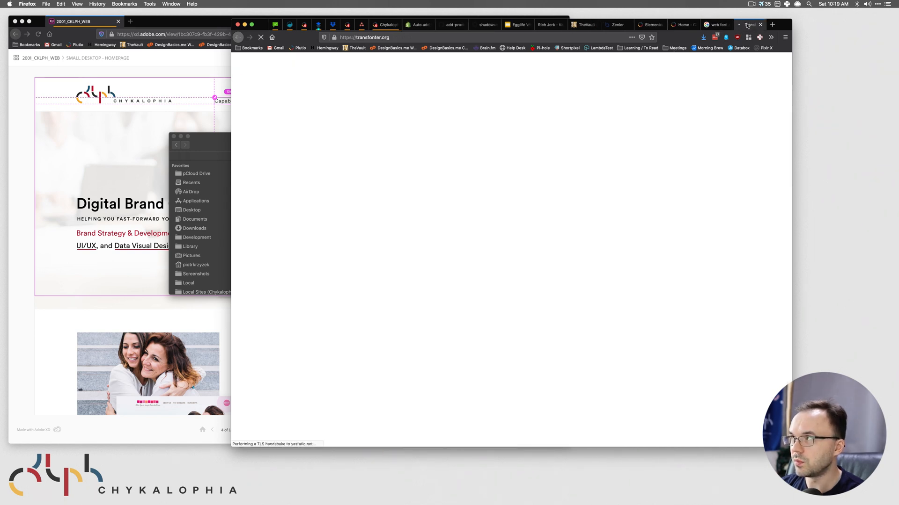
click(488, 120)
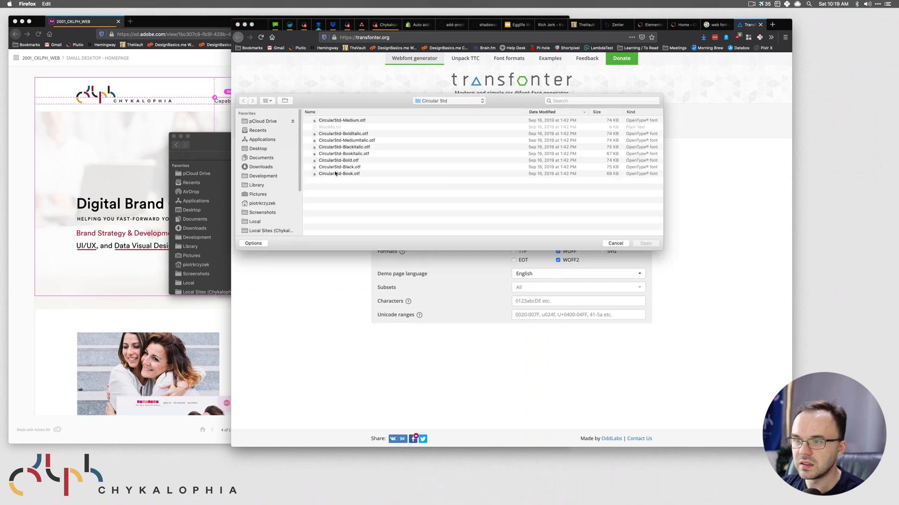
click(335, 173)
click(657, 243)
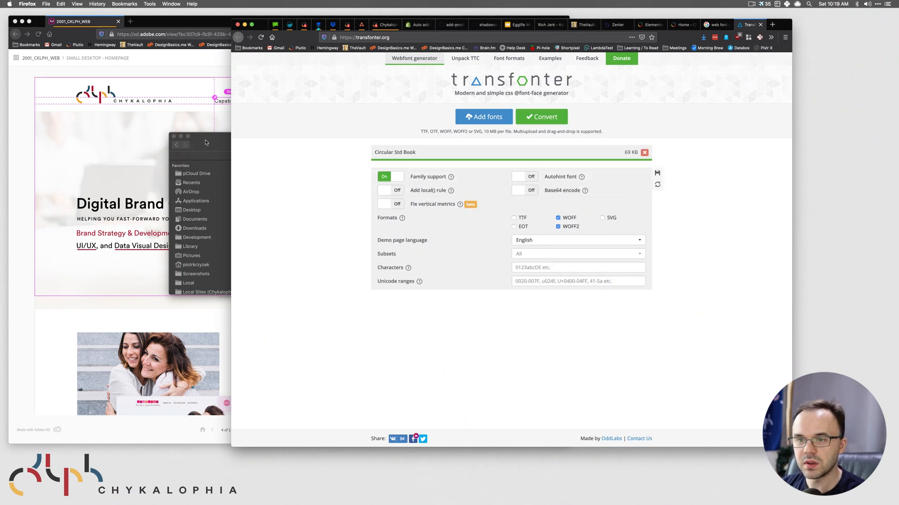
click(206, 142)
click(141, 210)
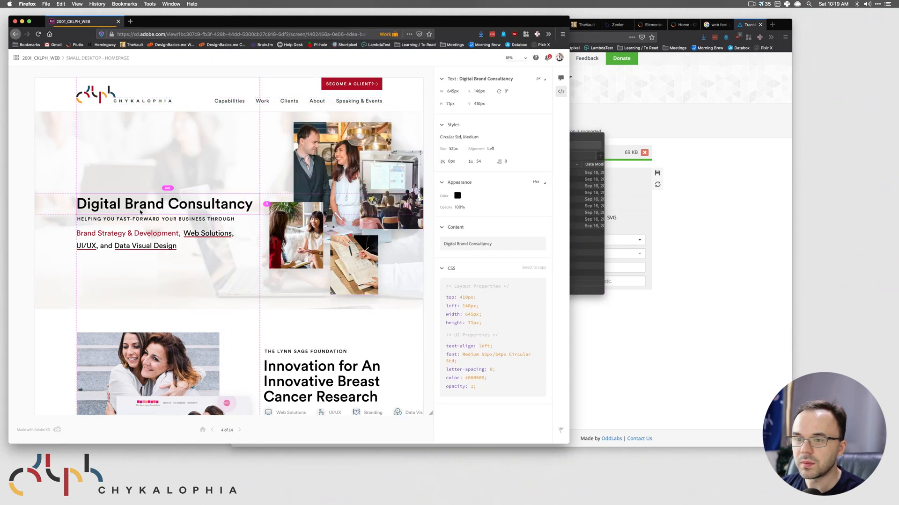
- Read the fonts of the tagline, Brand Strategy line, Innovation heading and Lynn Sage label in XD
click(173, 233)
click(168, 224)
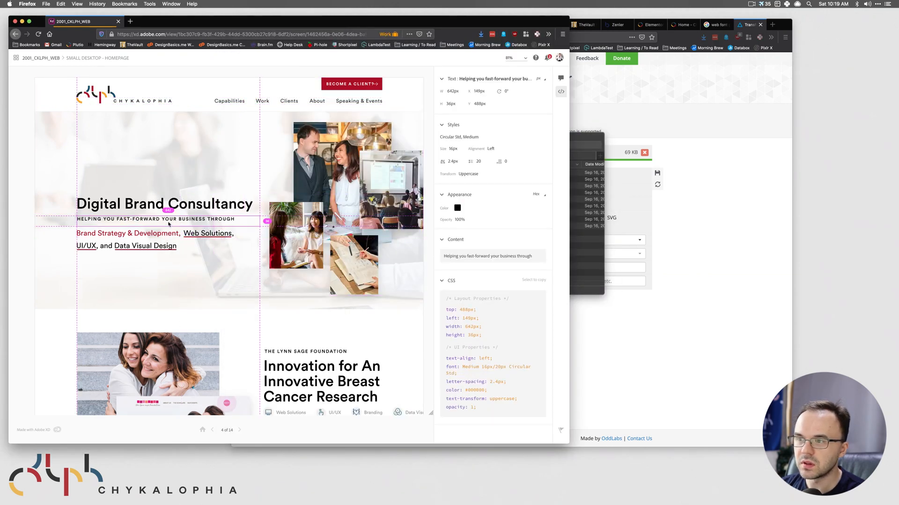
click(167, 233)
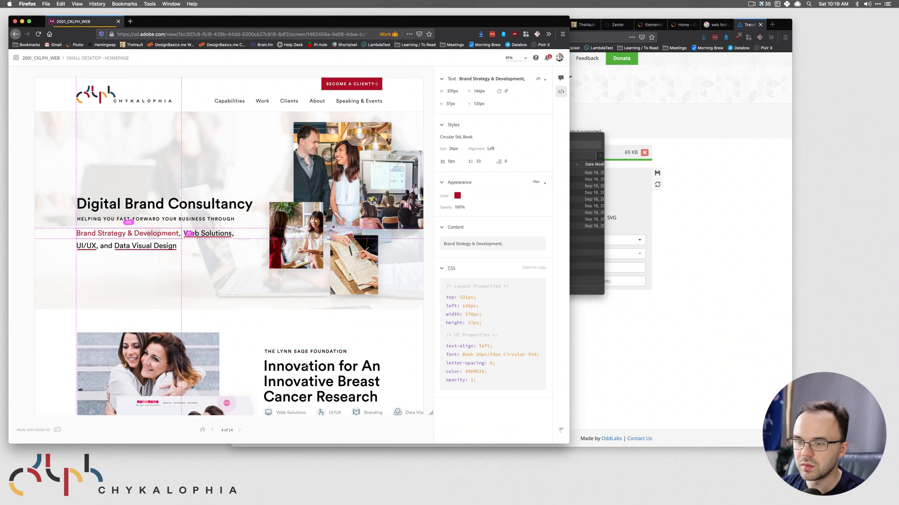
click(305, 371)
click(315, 352)
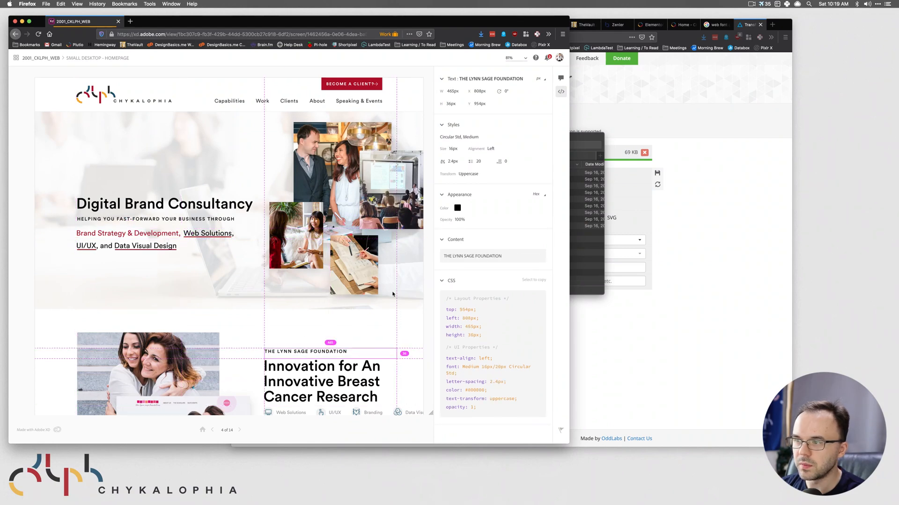
- Review the Circular Std font files, then open Transfonter's Add fonts file picker
click(591, 251)
click(301, 189)
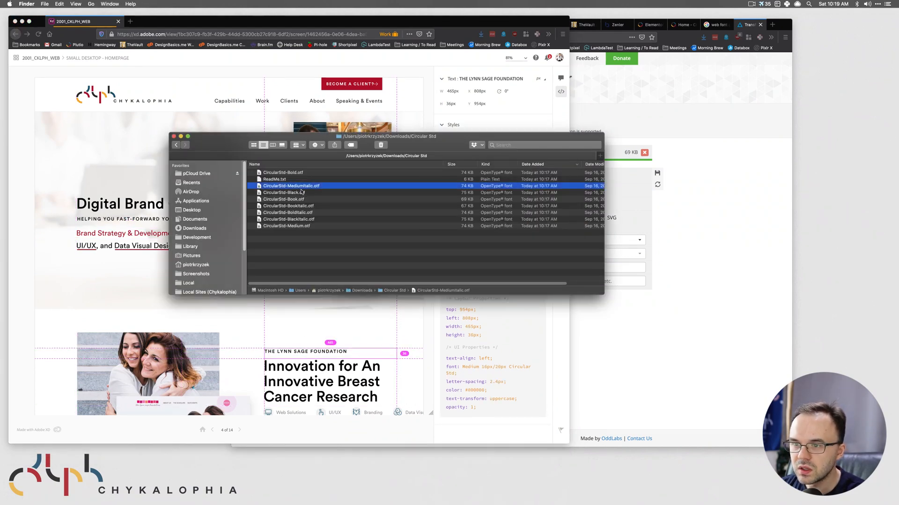
click(286, 226)
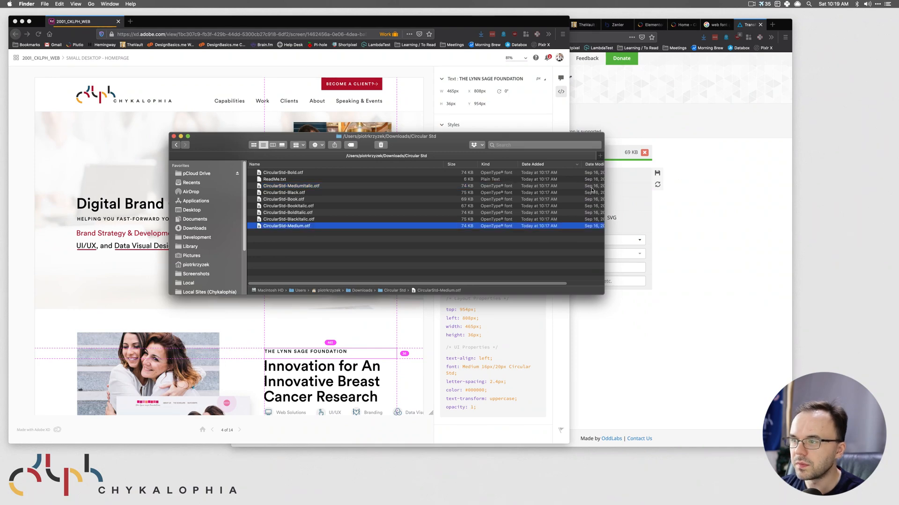
click(618, 187)
click(484, 117)
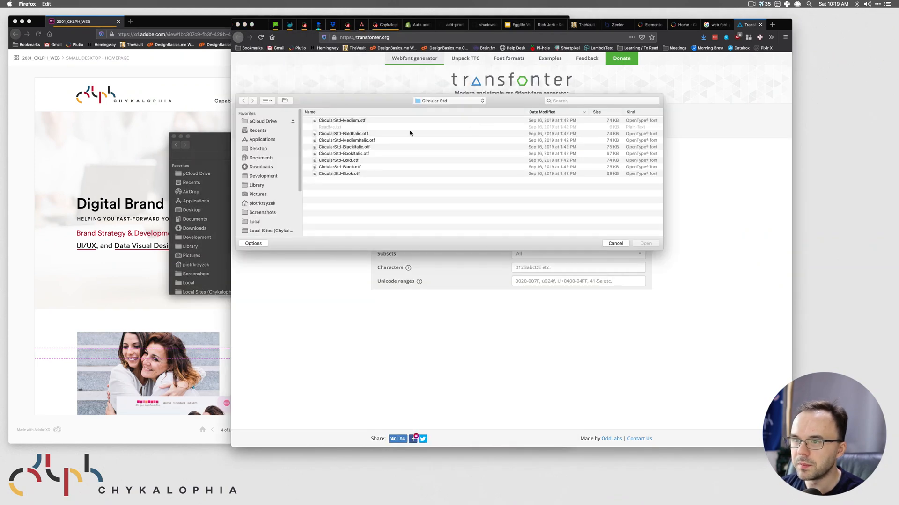
click(344, 121)
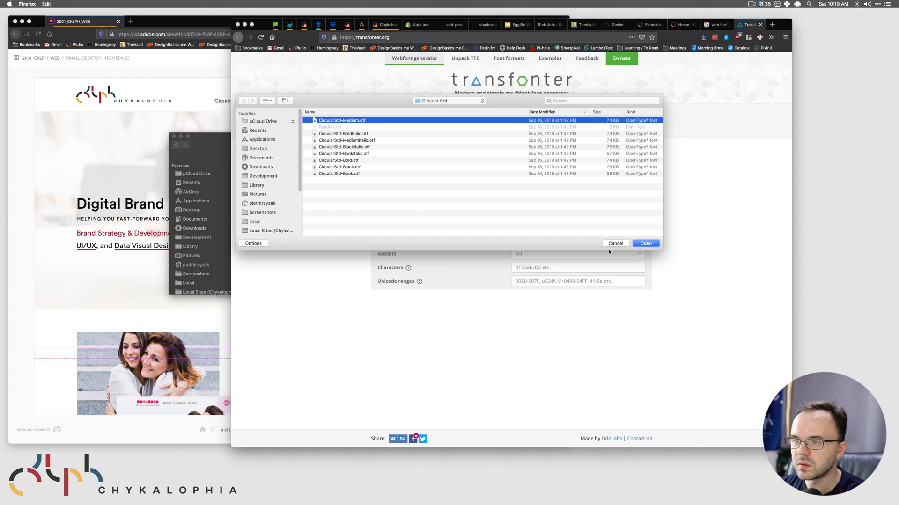
click(646, 244)
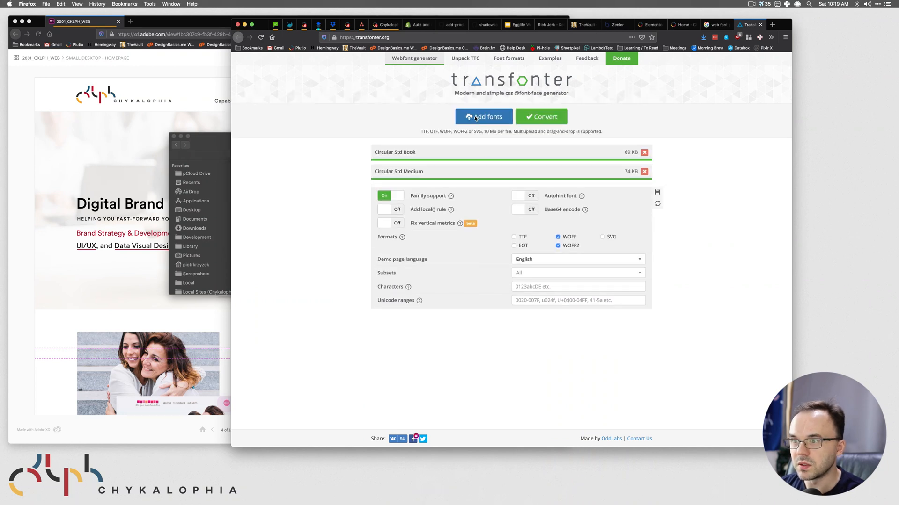
click(475, 118)
click(335, 173)
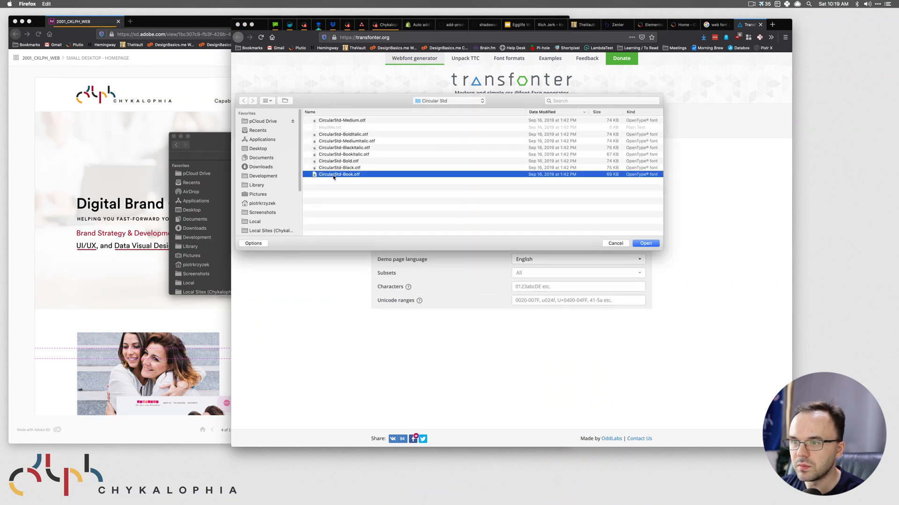
click(335, 161)
click(646, 244)
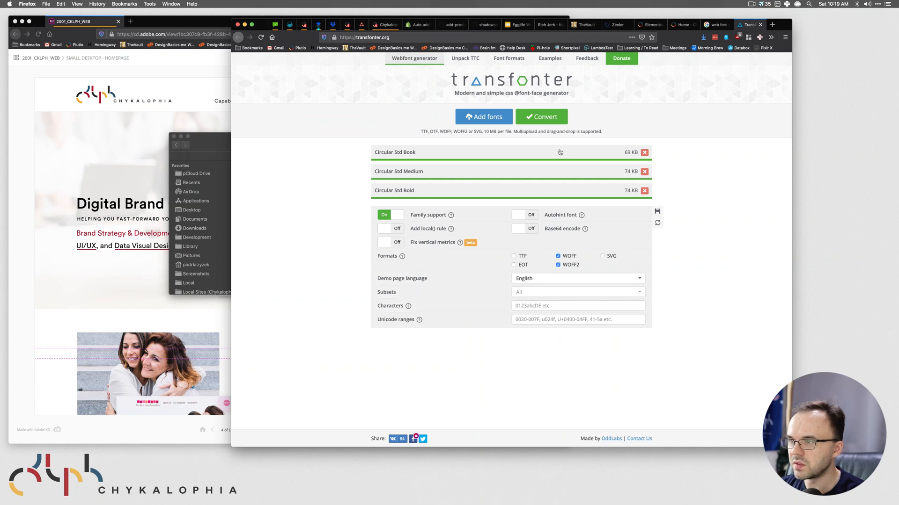
click(538, 118)
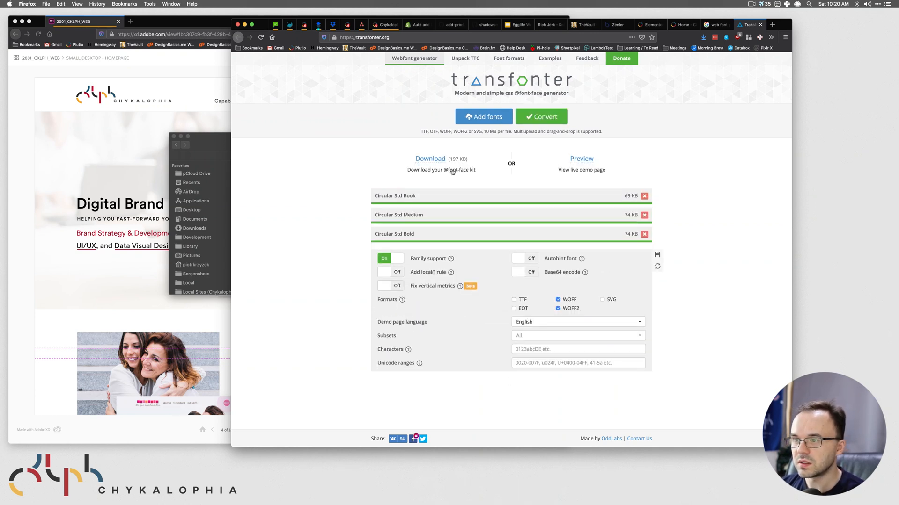
click(428, 162)
- Unzip the transfonter kit in Downloads and select its six Circular Std woff/woff2 files
click(221, 145)
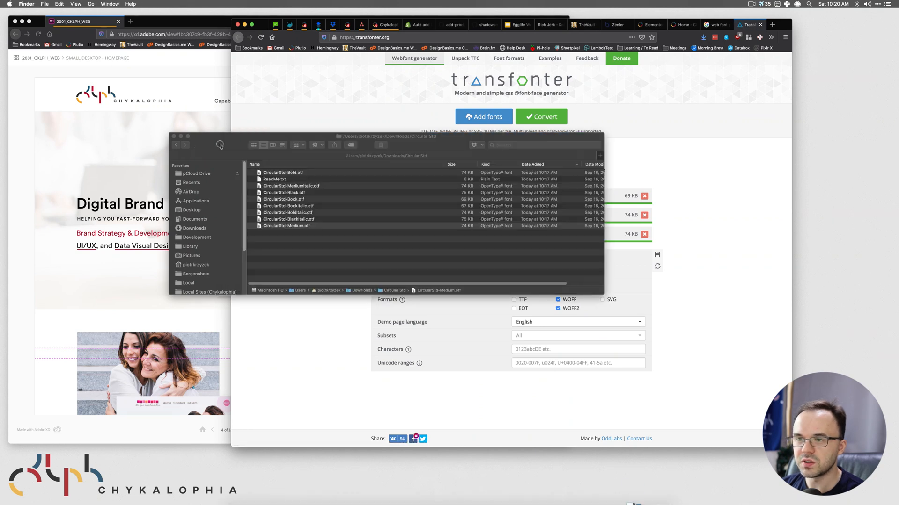
double_click(358, 290)
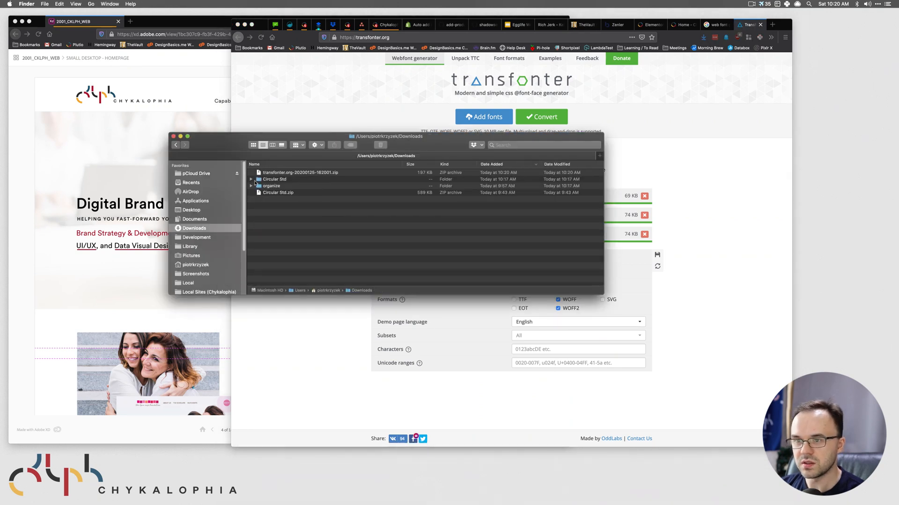
double_click(266, 172)
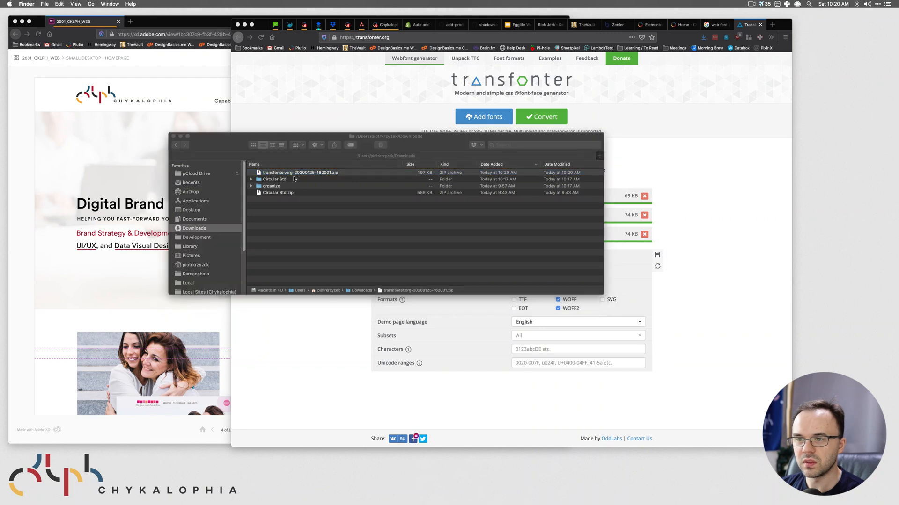
double_click(269, 176)
drag(368, 248, 272, 189)
drag(340, 229, 261, 189)
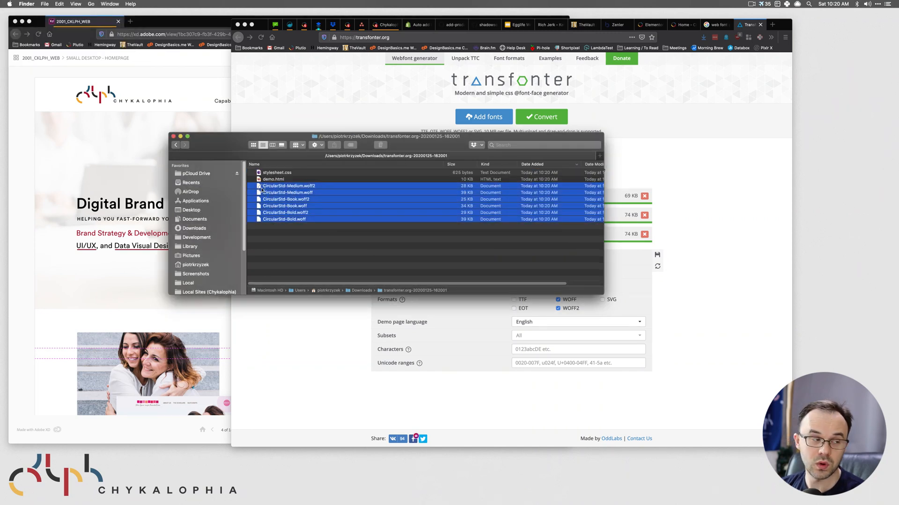
click(728, 187)
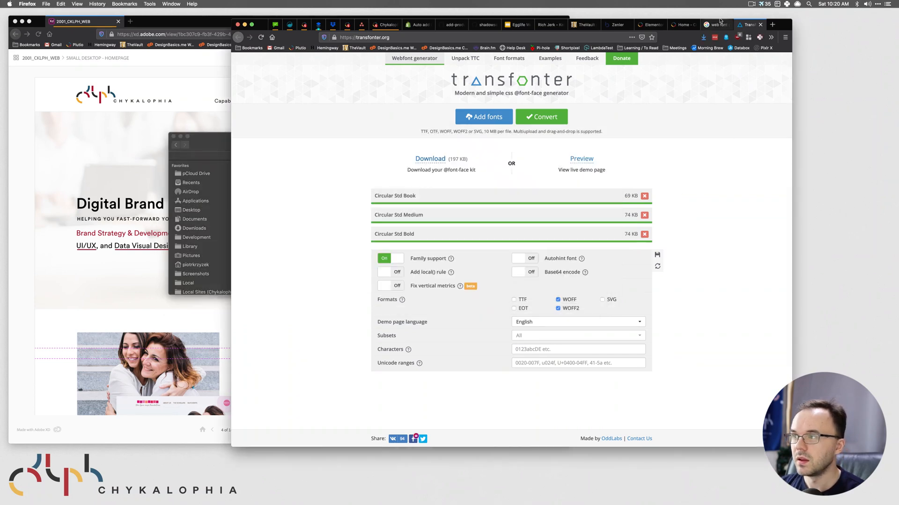
click(716, 24)
- Open the WordPress dashboard in a new tab and go to Elementor's Custom Fonts page
click(683, 25)
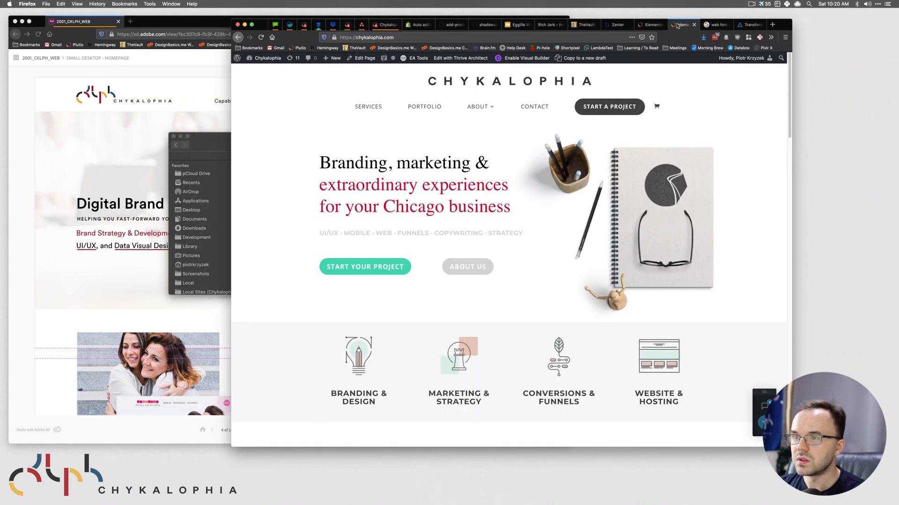
right_click(256, 67)
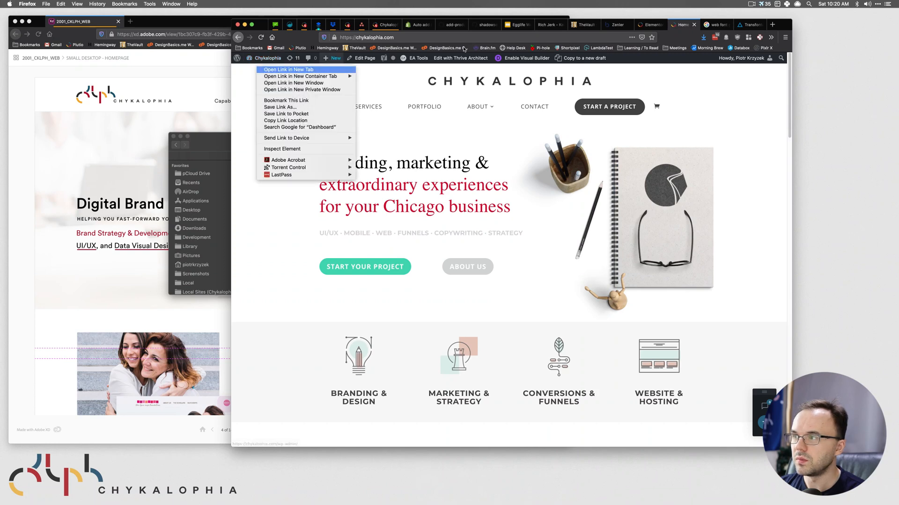
click(280, 68)
click(724, 26)
click(729, 25)
click(687, 28)
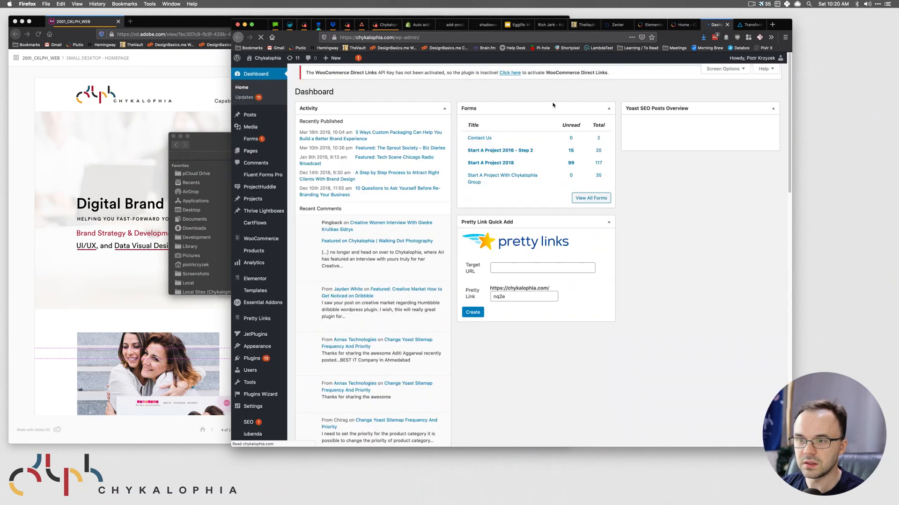
mouse_move(275, 184)
mouse_move(265, 282)
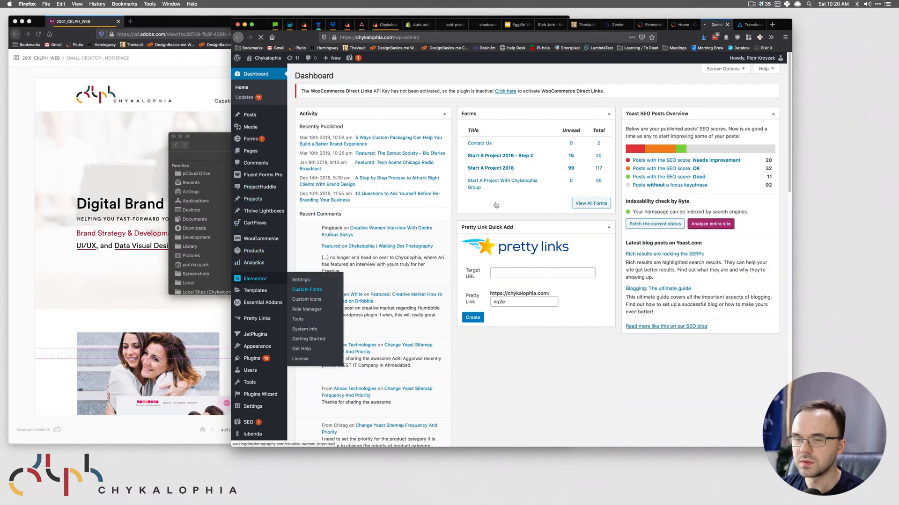
click(207, 149)
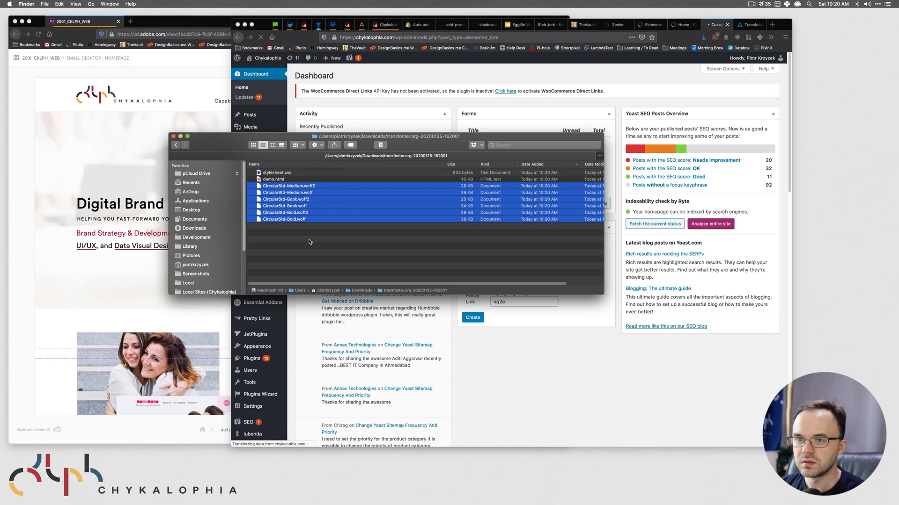
- Add a new custom font named 'Circular Std', copied from the XD design
click(310, 241)
click(87, 154)
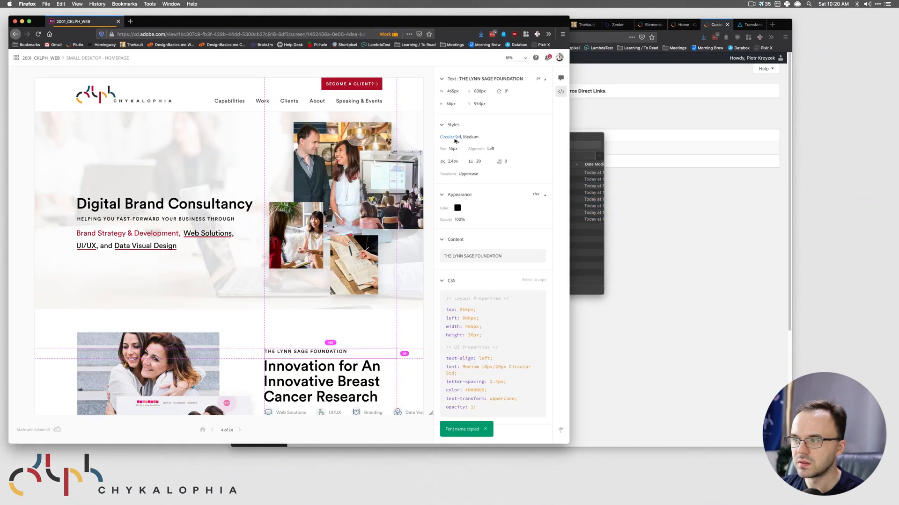
click(680, 224)
click(360, 76)
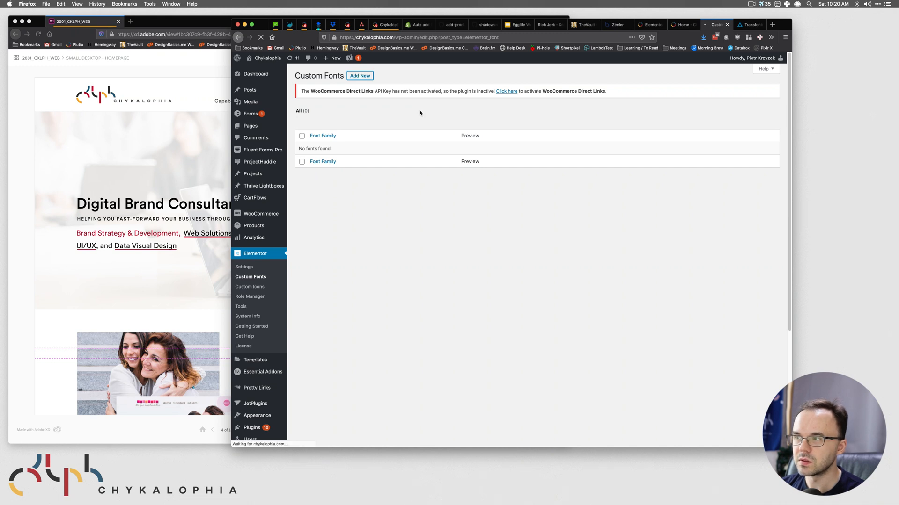
text(Circular Std)
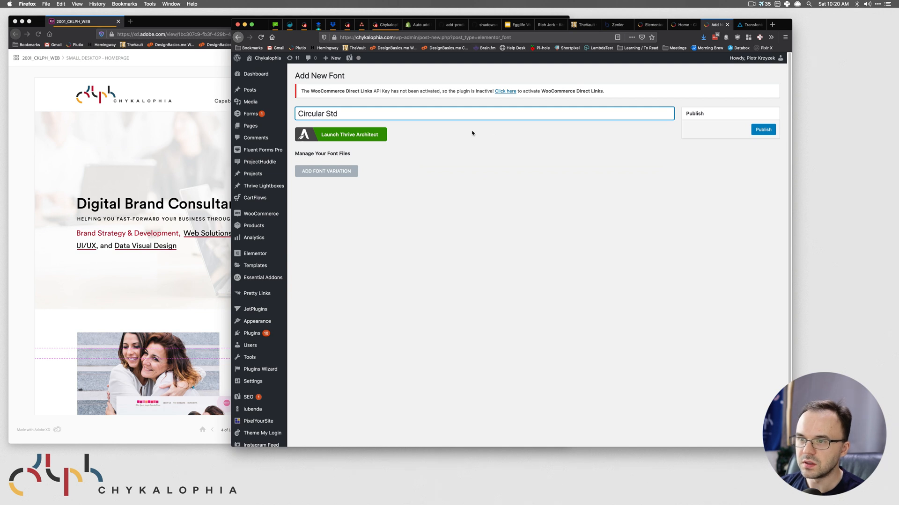
- Add a font variation with weight 300 and Normal style
click(326, 173)
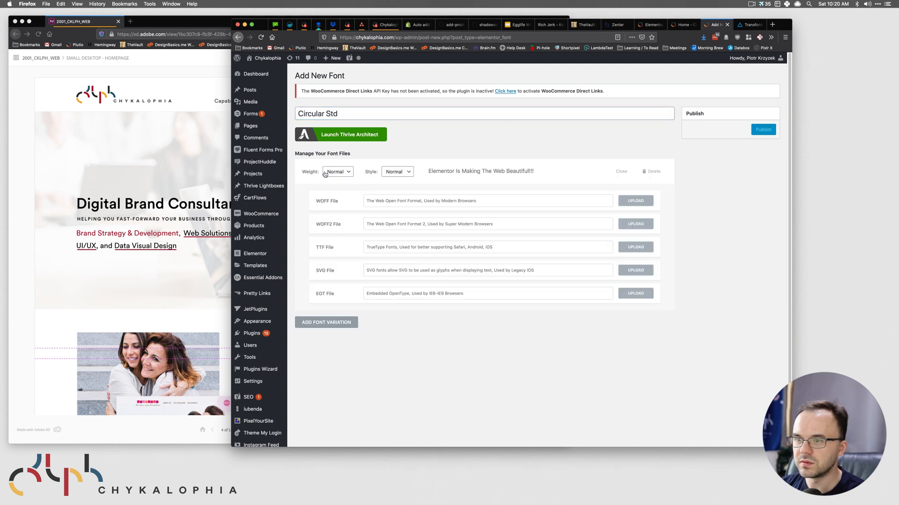
click(339, 173)
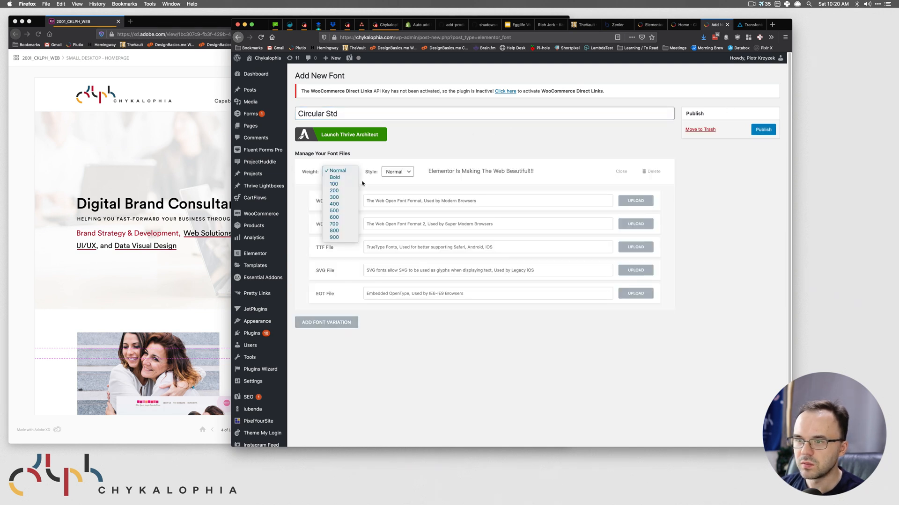
click(347, 192)
click(337, 171)
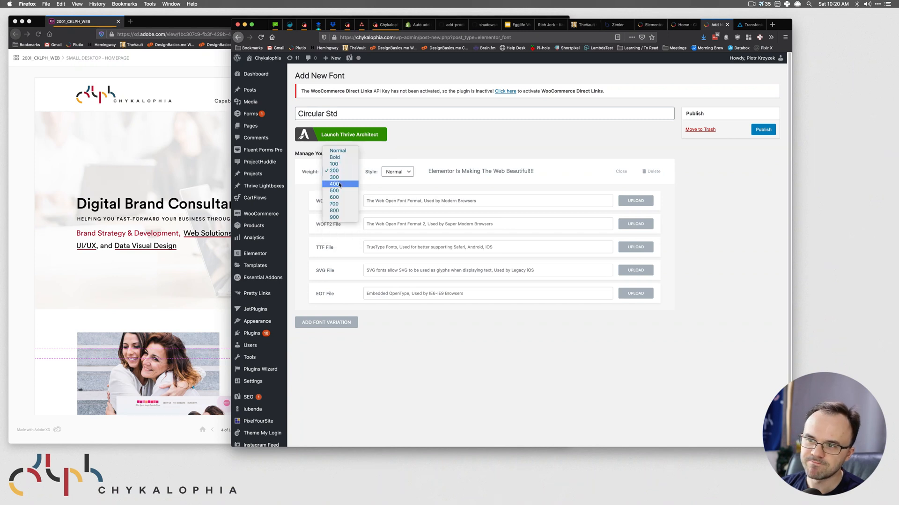
click(336, 178)
click(394, 173)
click(428, 164)
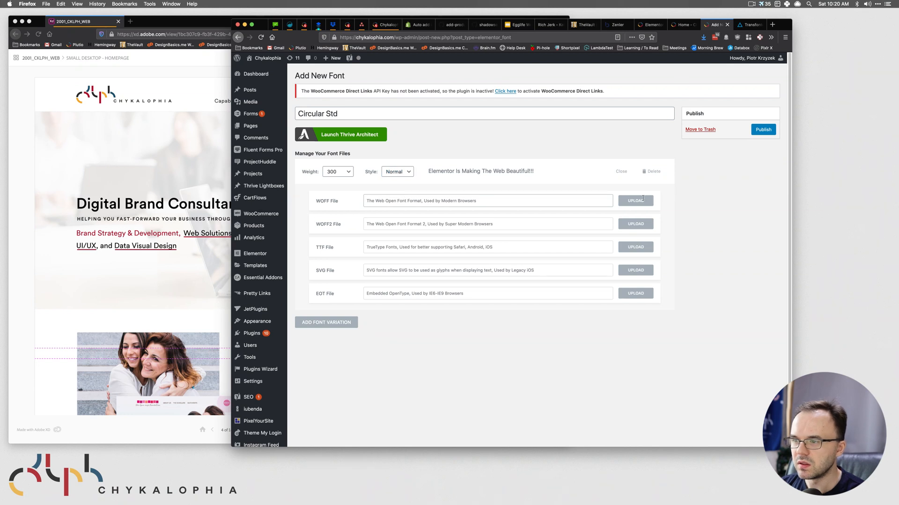
- Upload CircularStd-Book.woff and attach it as the variation's WOFF file
click(636, 201)
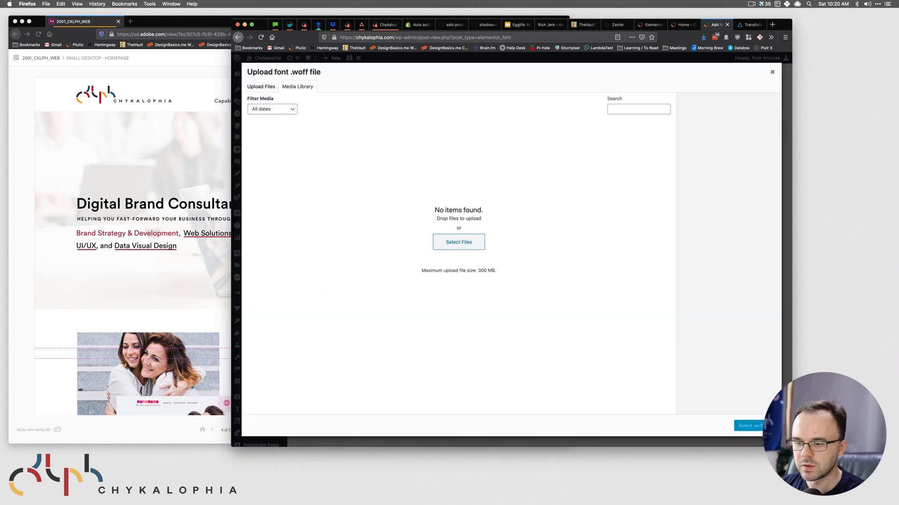
click(237, 486)
click(303, 200)
shift+click(297, 207)
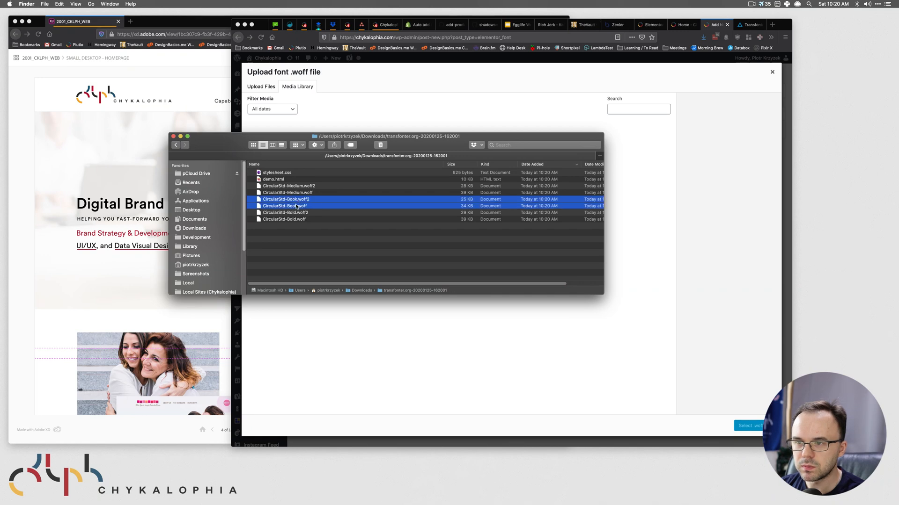
drag(295, 205, 397, 115)
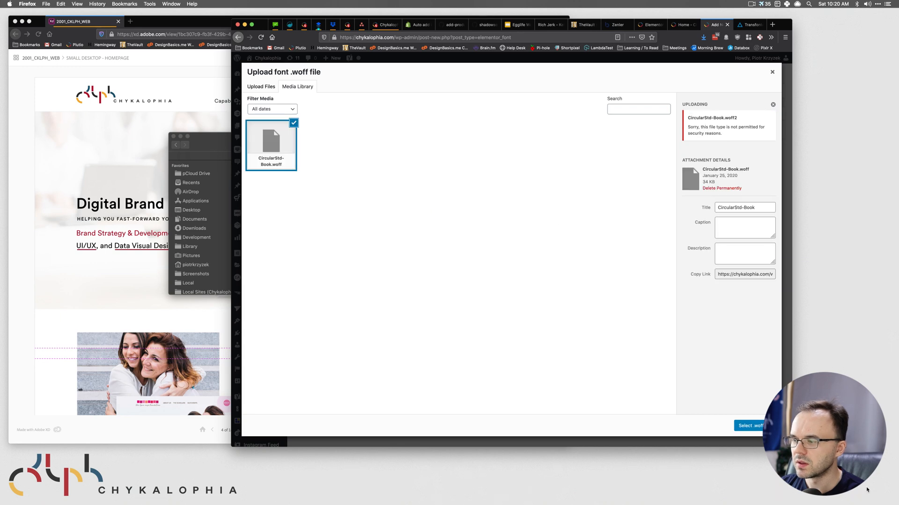
click(748, 426)
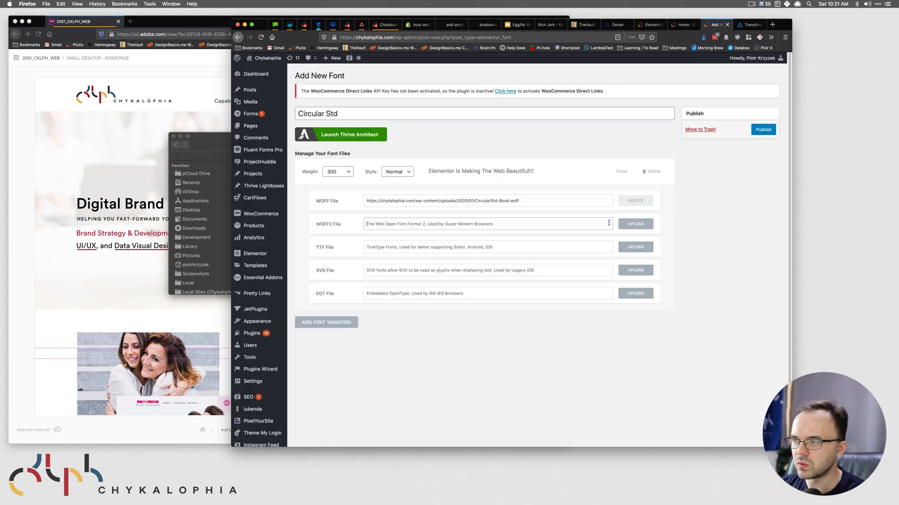
- Upload CircularStd-Book.woff2 and attach it as the variation's WOFF2 file
click(636, 224)
click(204, 176)
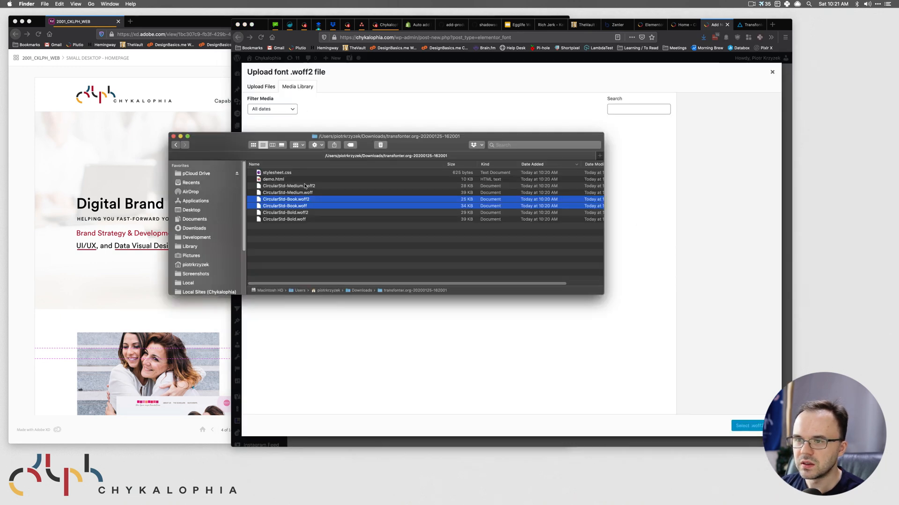
click(325, 229)
click(301, 200)
drag(301, 201, 418, 94)
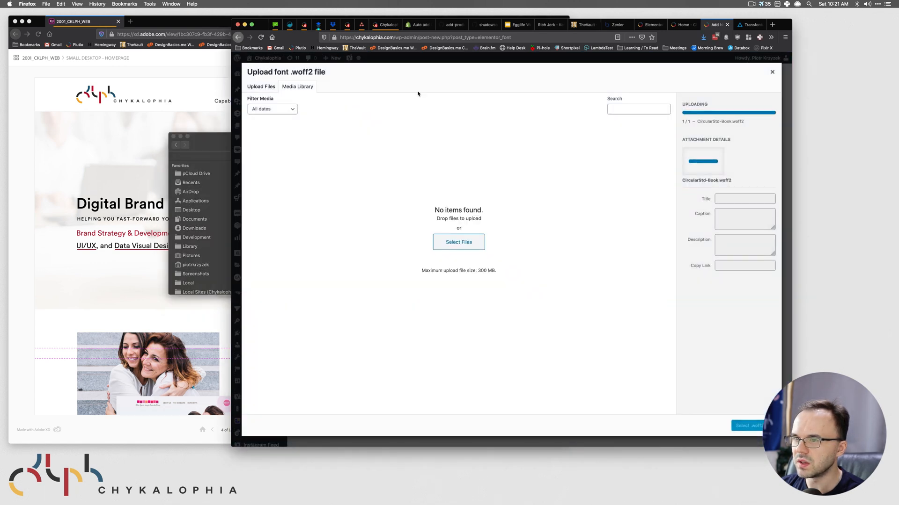
click(749, 426)
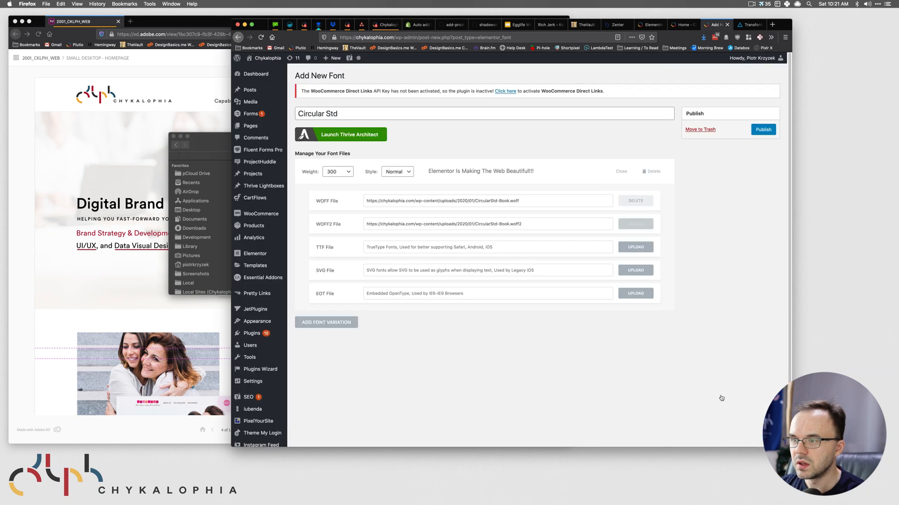
- Add a second variation at weight 400 and check the design's heading font weights
click(324, 328)
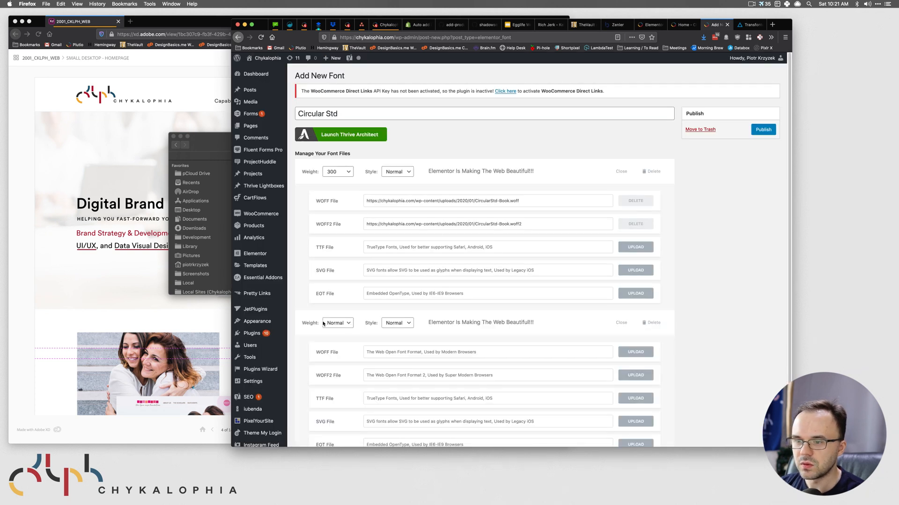
click(346, 326)
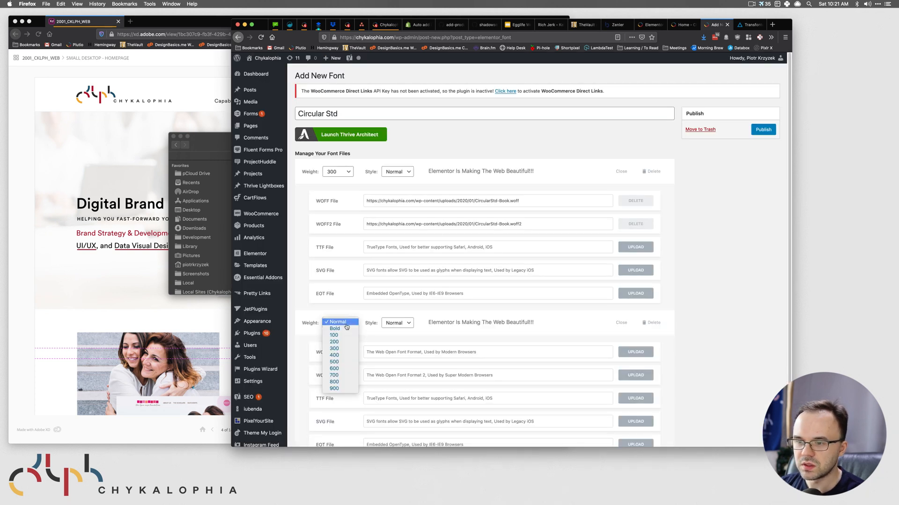
click(334, 356)
scroll(365, 281, down, 2)
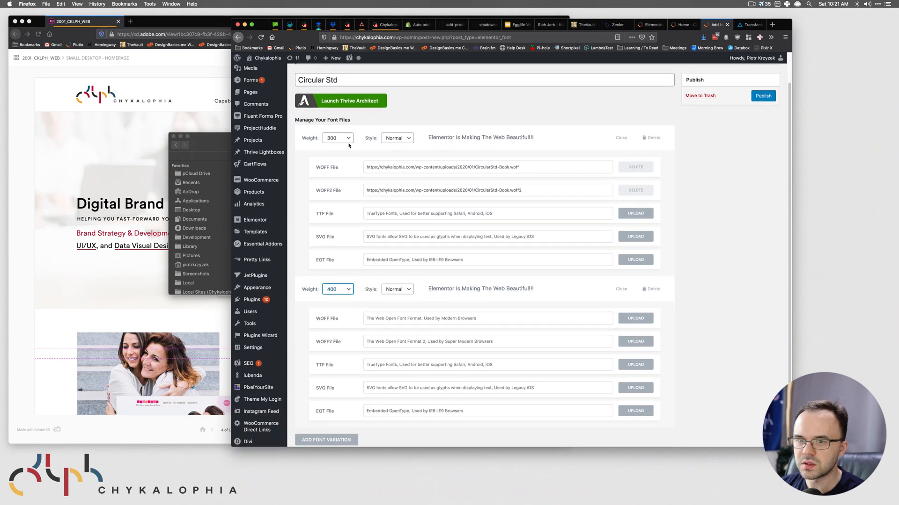
click(145, 211)
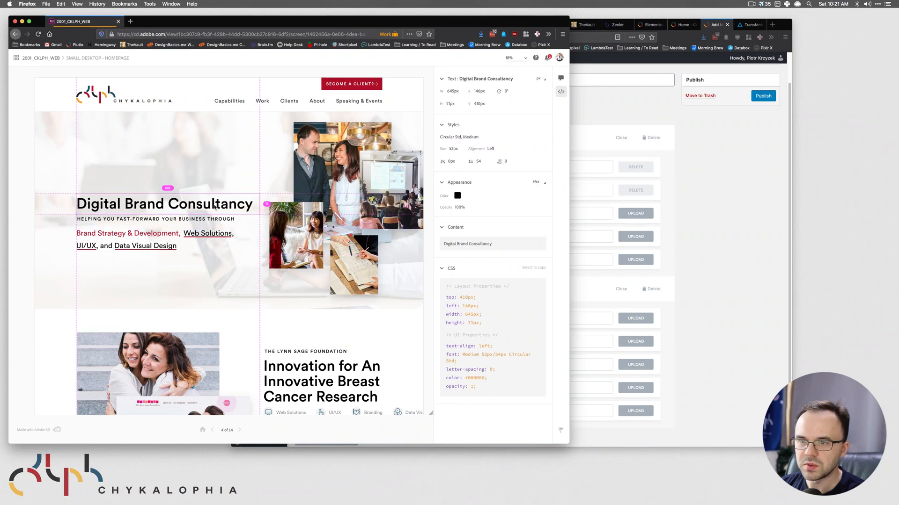
click(300, 361)
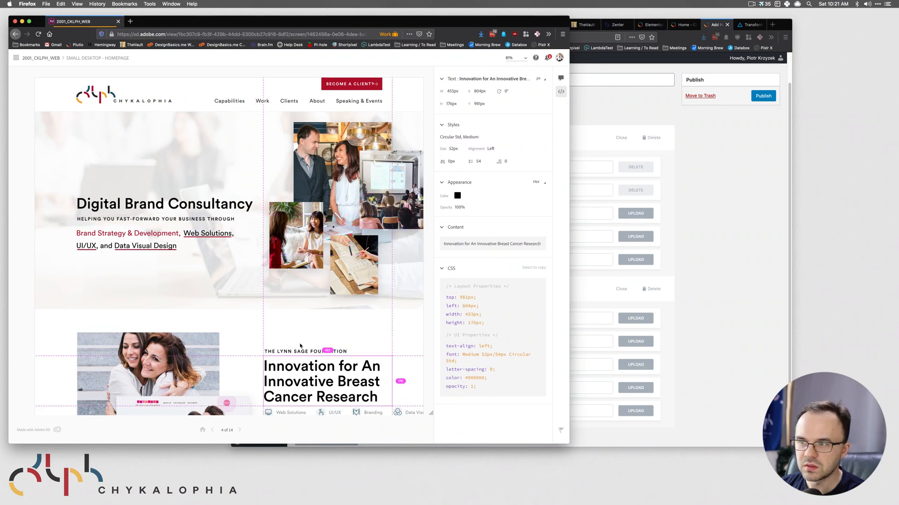
click(301, 353)
click(719, 191)
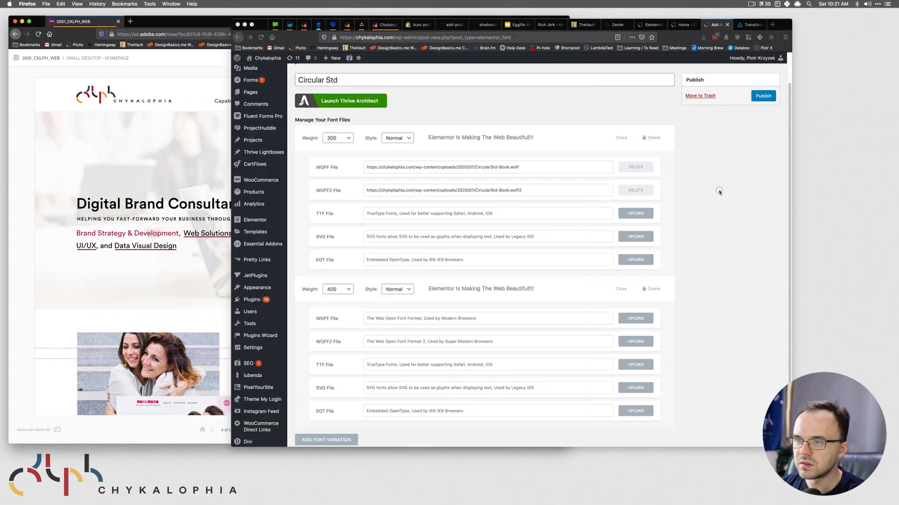
- Change the first variation's weight from 300 to 200, keeping the second at 400
click(337, 138)
click(338, 132)
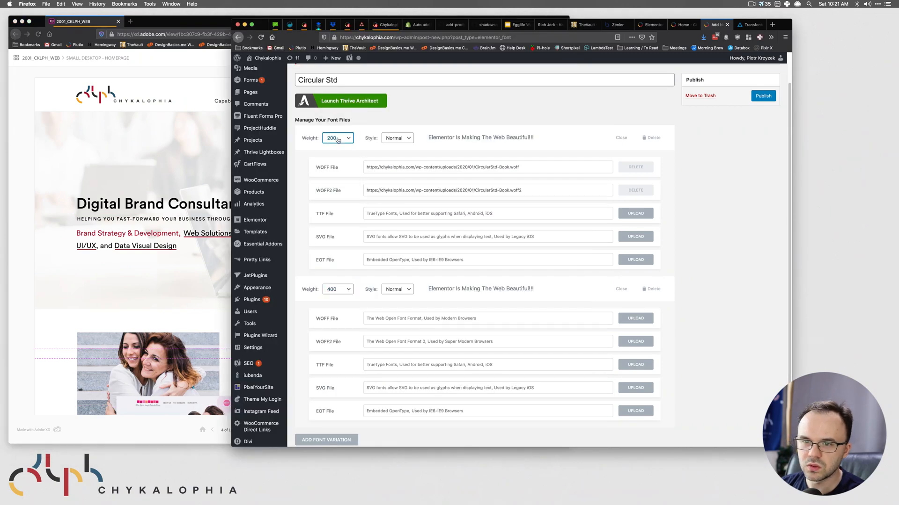
click(337, 139)
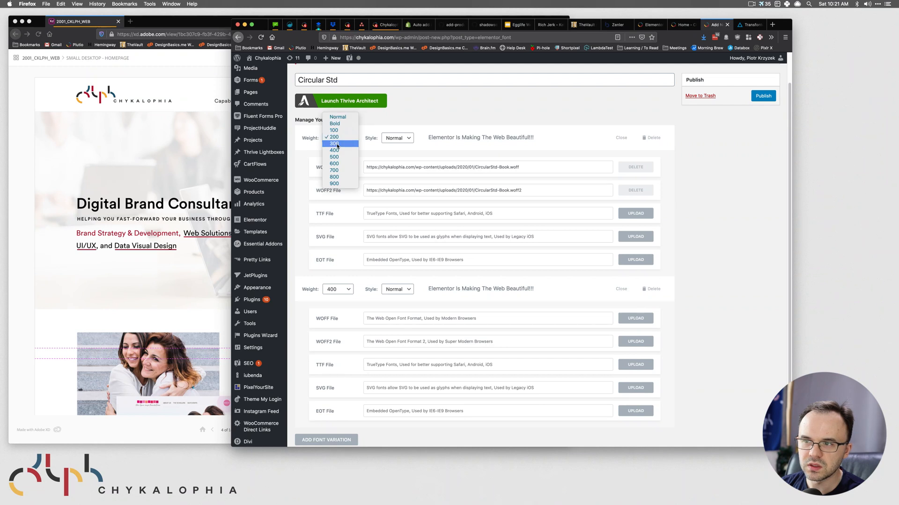
click(335, 137)
scroll(335, 286, down, 2)
click(337, 261)
click(334, 259)
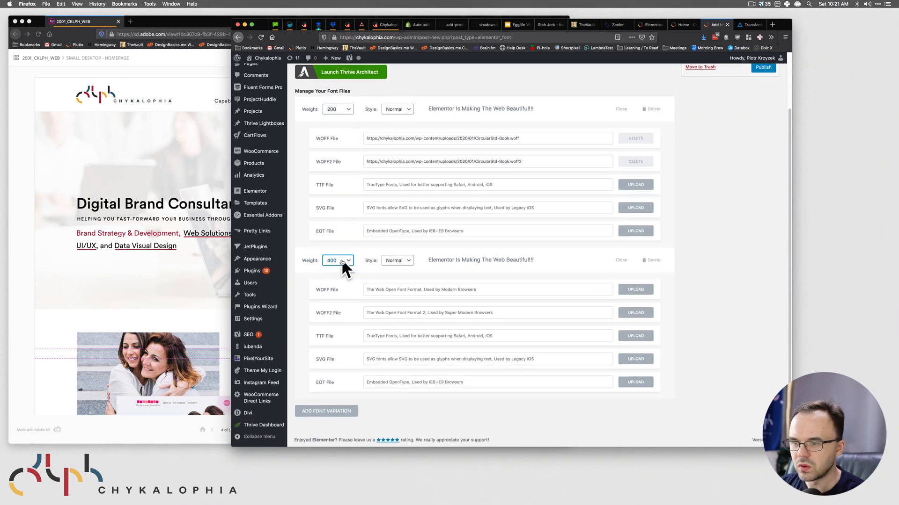
- Upload CircularStd-Medium.woff and attach it as the weight 400 WOFF file
click(635, 289)
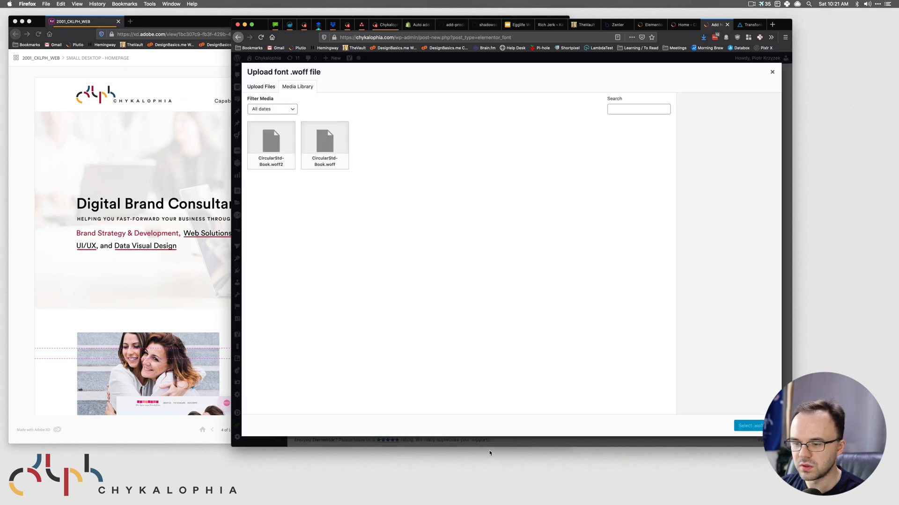
click(240, 486)
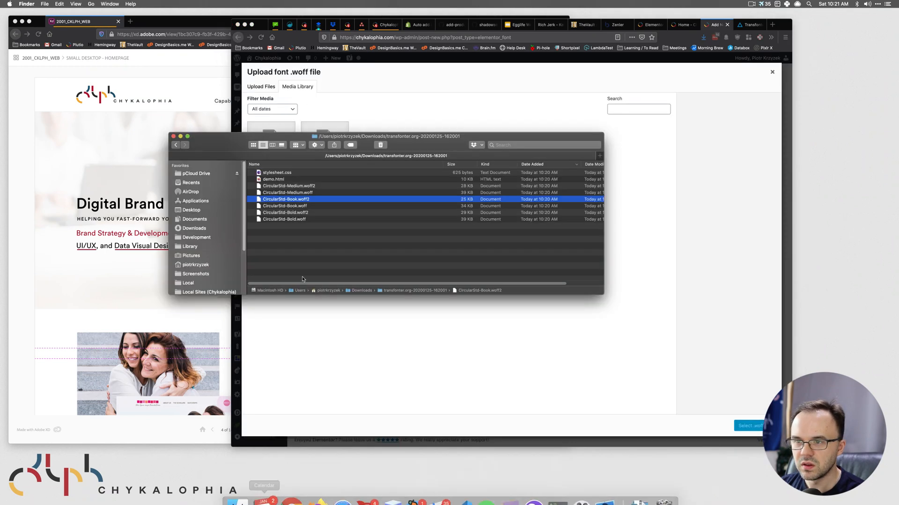
click(288, 206)
drag(294, 192, 657, 321)
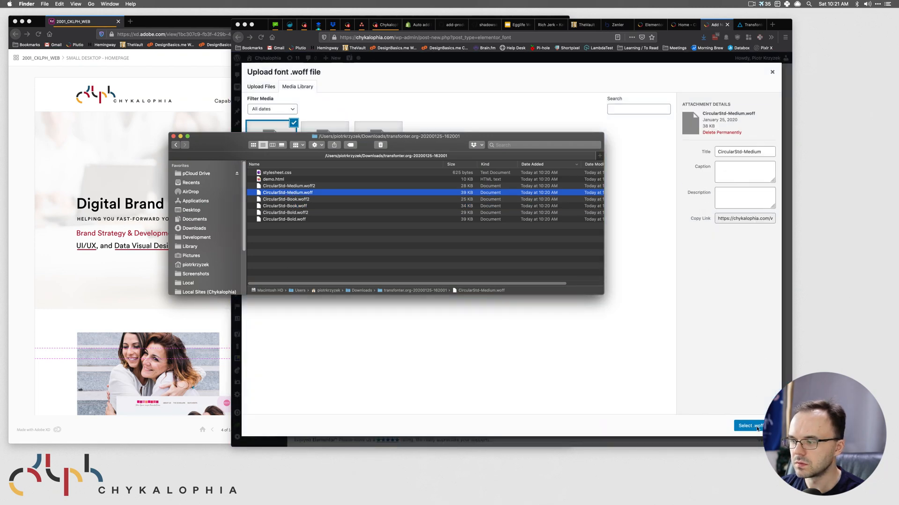
click(749, 426)
click(749, 426)
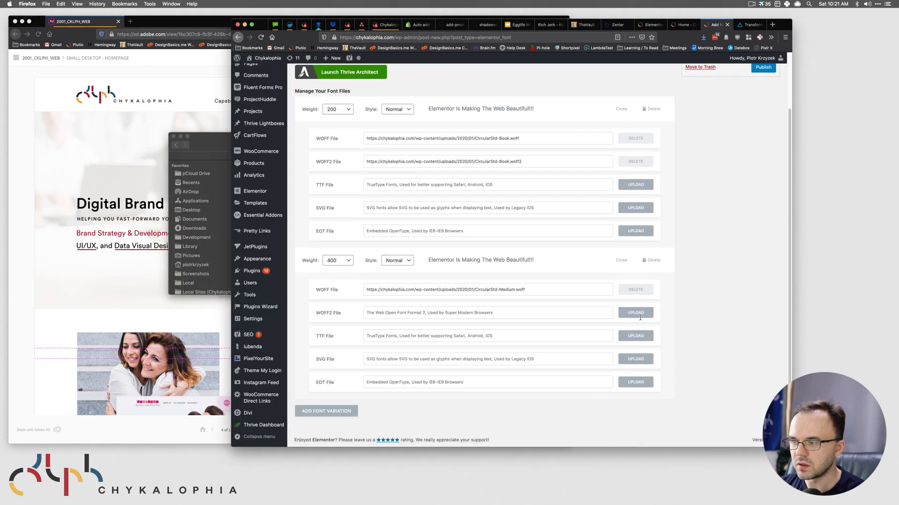
- Upload CircularStd-Medium.woff2 and attach it as the weight 400 WOFF2 file
click(635, 313)
click(214, 141)
drag(292, 187, 378, 108)
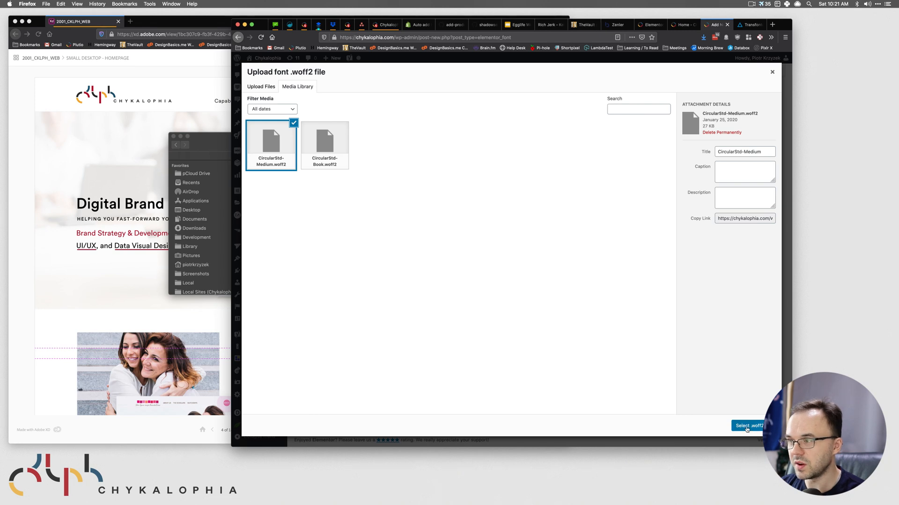
click(747, 427)
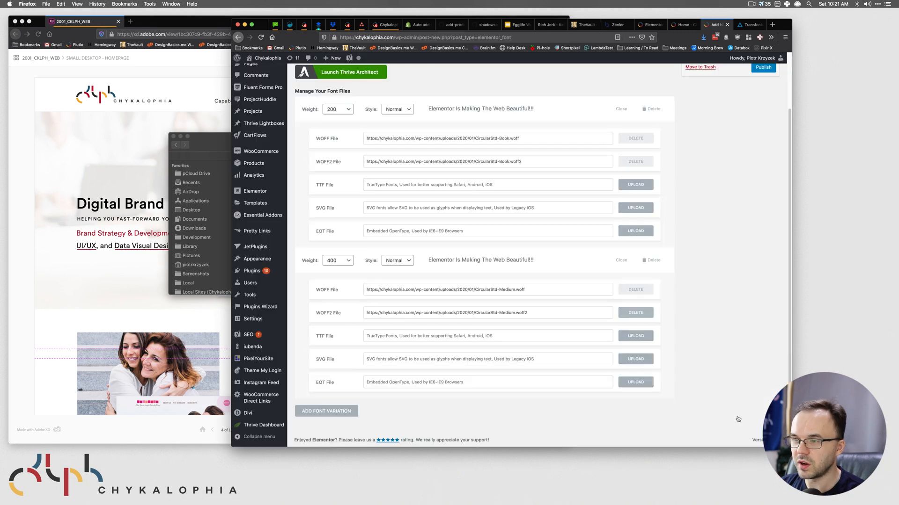
- Add a third font variation with weight Bold
click(323, 411)
scroll(328, 407, down, 3)
click(338, 310)
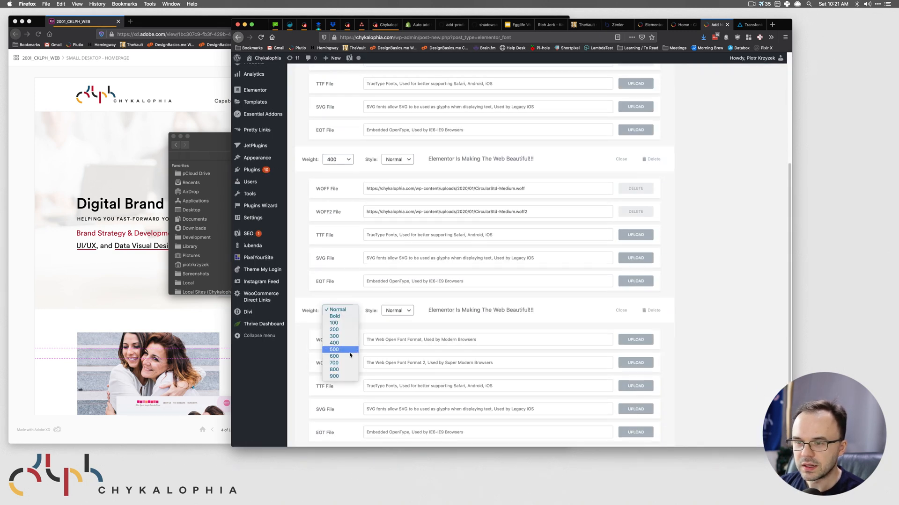
click(346, 316)
scroll(346, 315, down, 2)
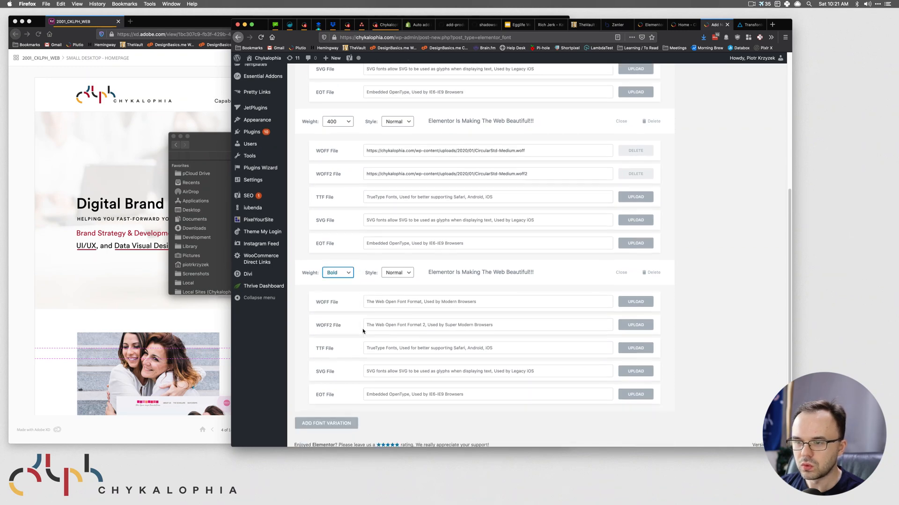
- Upload CircularStd-Bold.woff and attach it as the Bold WOFF file
click(633, 297)
key(super+Tab)
click(299, 212)
drag(290, 219, 761, 379)
click(752, 429)
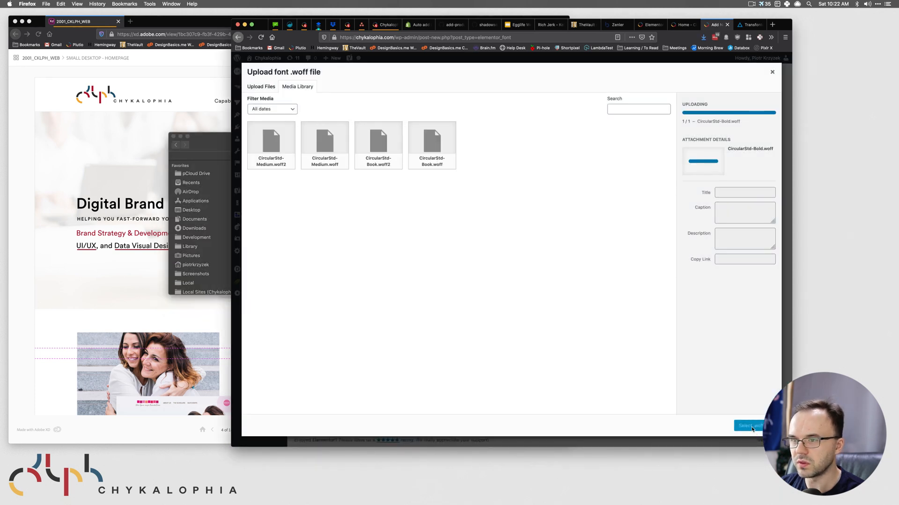
click(749, 427)
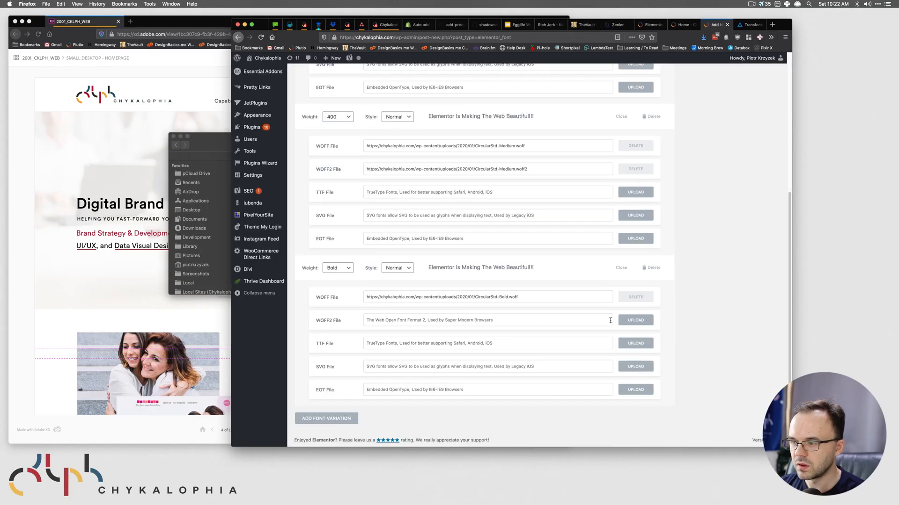
- Upload CircularStd-Bold.woff2 and attach it as the Bold WOFF2 file
click(635, 320)
click(214, 145)
drag(285, 213, 718, 355)
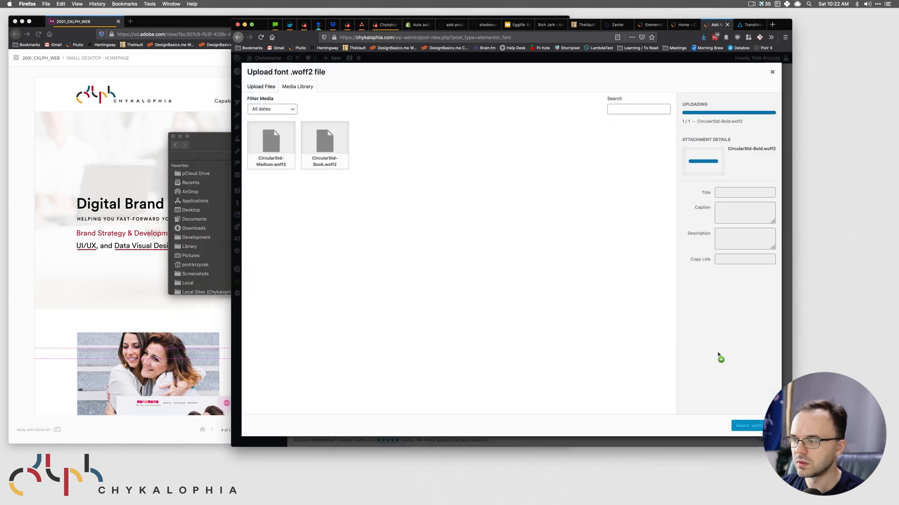
click(741, 427)
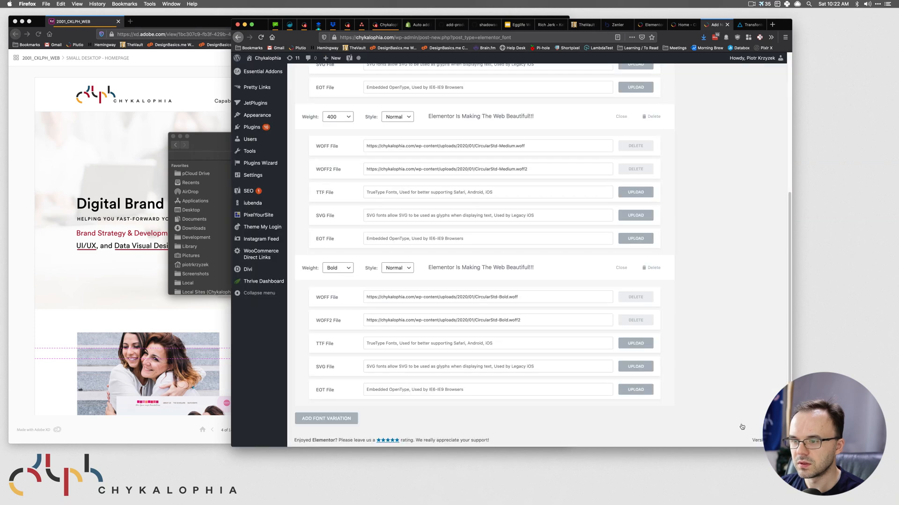
scroll(592, 325, up, 5)
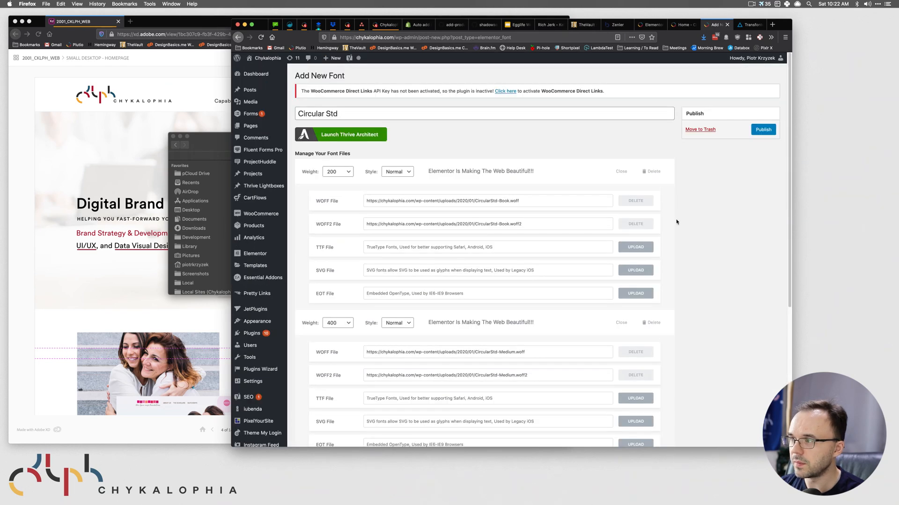
- Publish the Circular Std font, then try reloading the editor but stay on the page
click(754, 130)
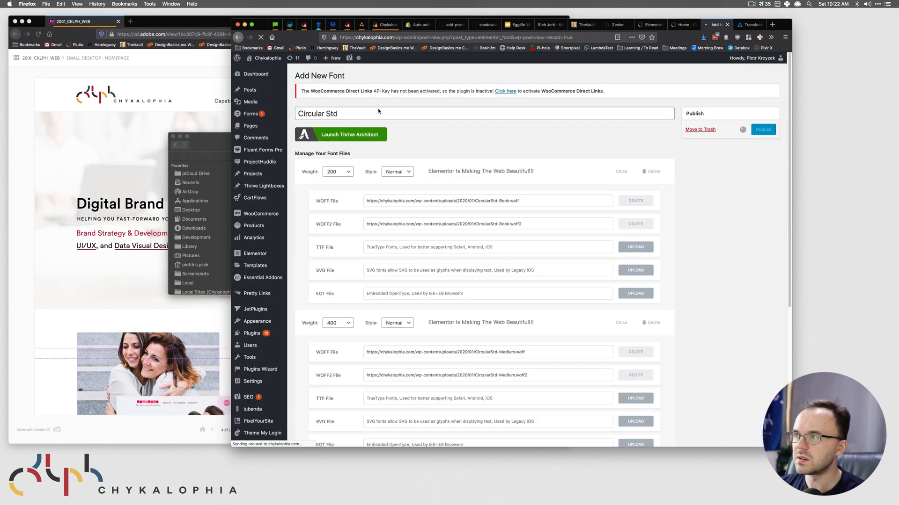
click(646, 25)
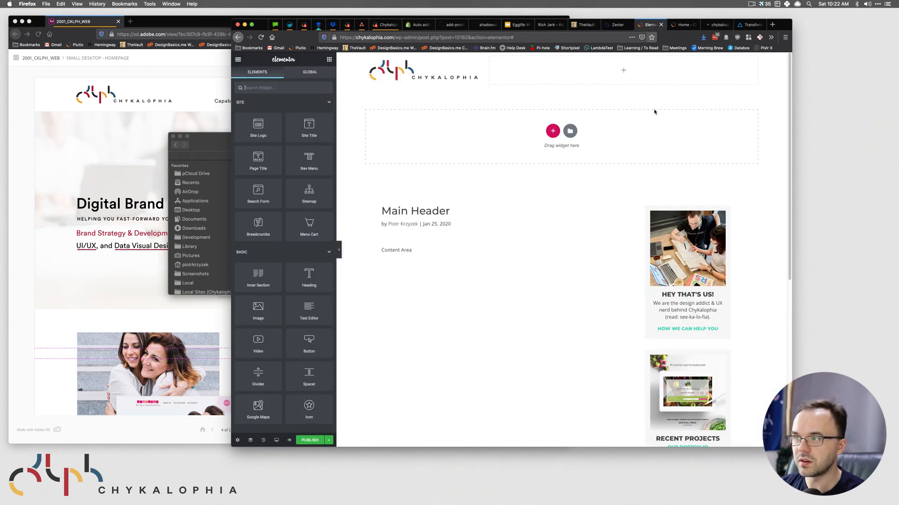
click(715, 26)
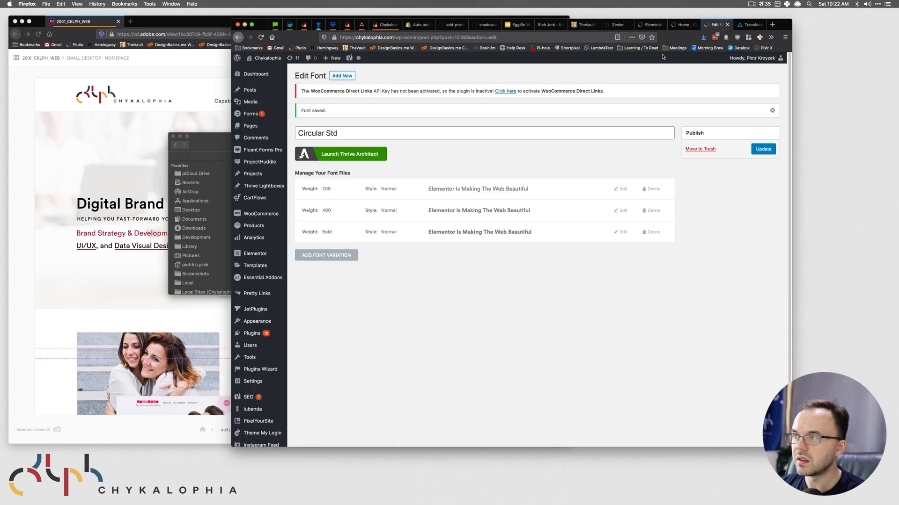
click(648, 25)
key(super+r)
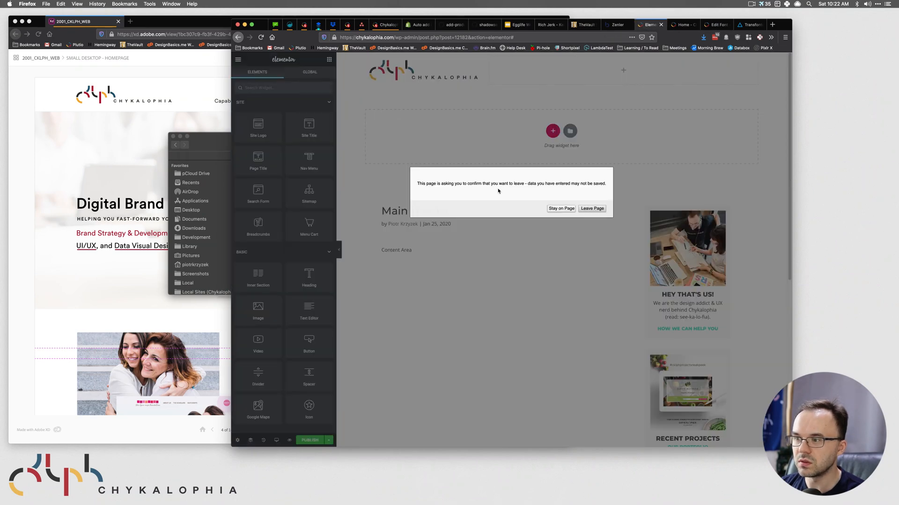
click(557, 209)
- Save the header as a draft and reload the editor, confirming the leave-page warning
click(328, 440)
click(276, 395)
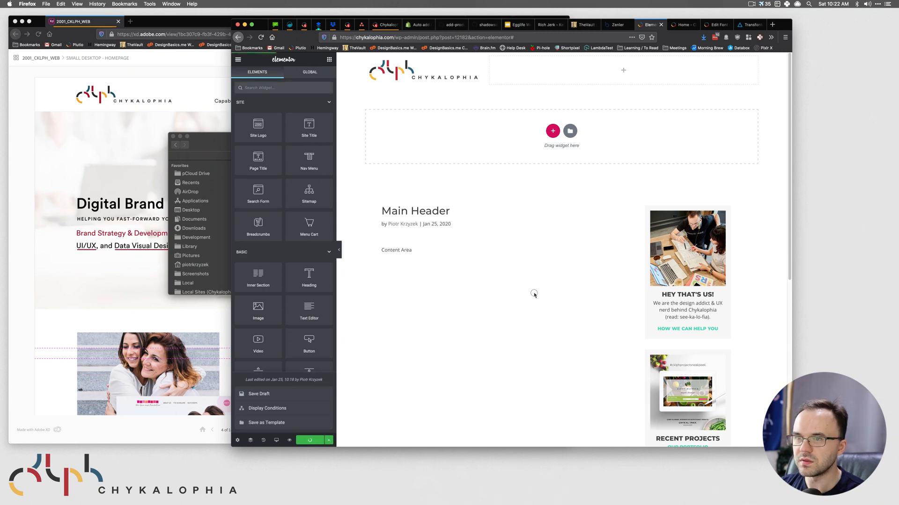
key(super+r)
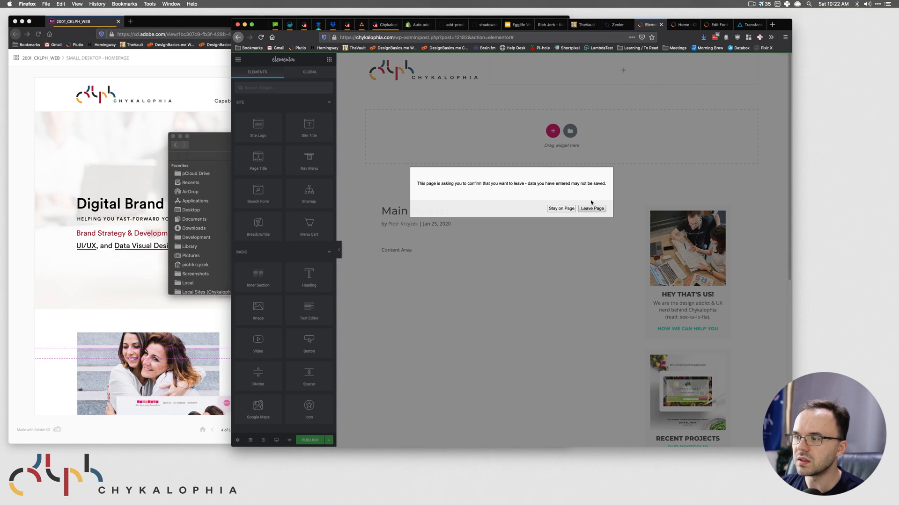
click(554, 209)
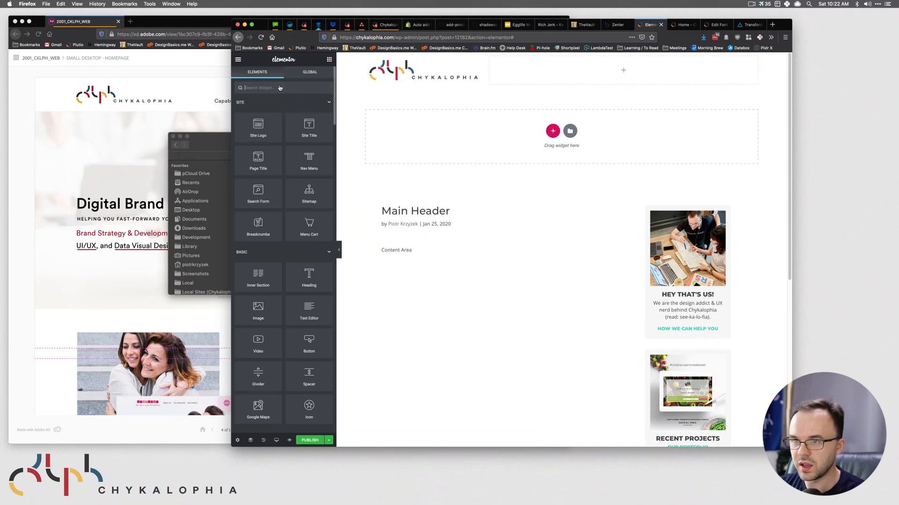
- Search widgets for 'menu' and drop the Nav Menu widget into the header's right column
text(menu)
click(126, 100)
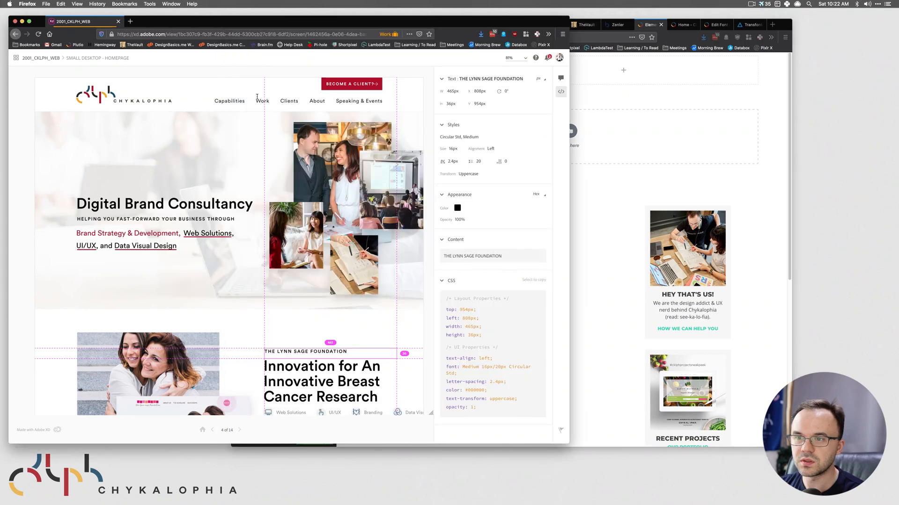
click(666, 126)
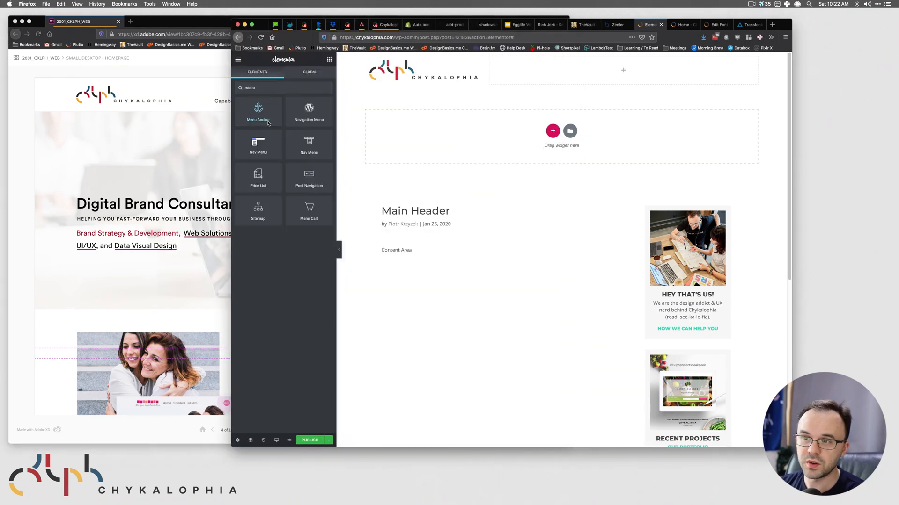
drag(316, 148, 576, 73)
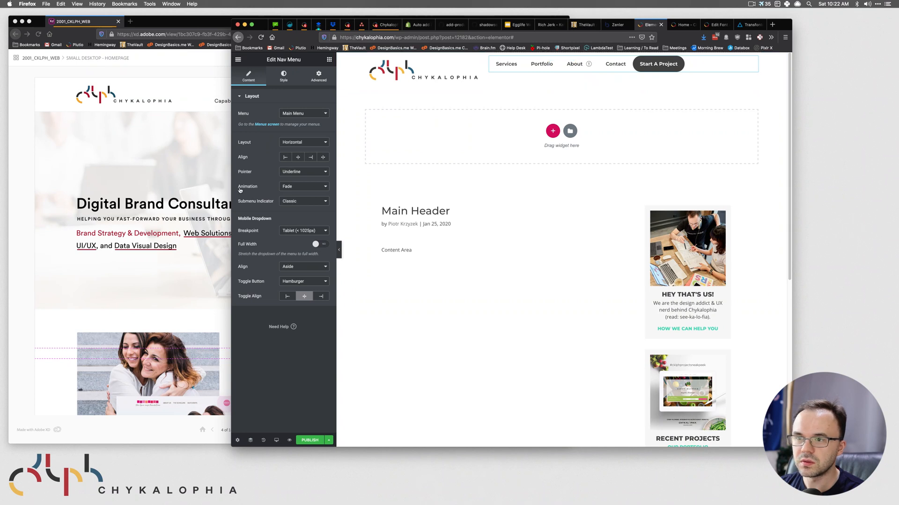
- Set the nav menu typography to Circular Std, weight 200, matching the XD design
click(283, 76)
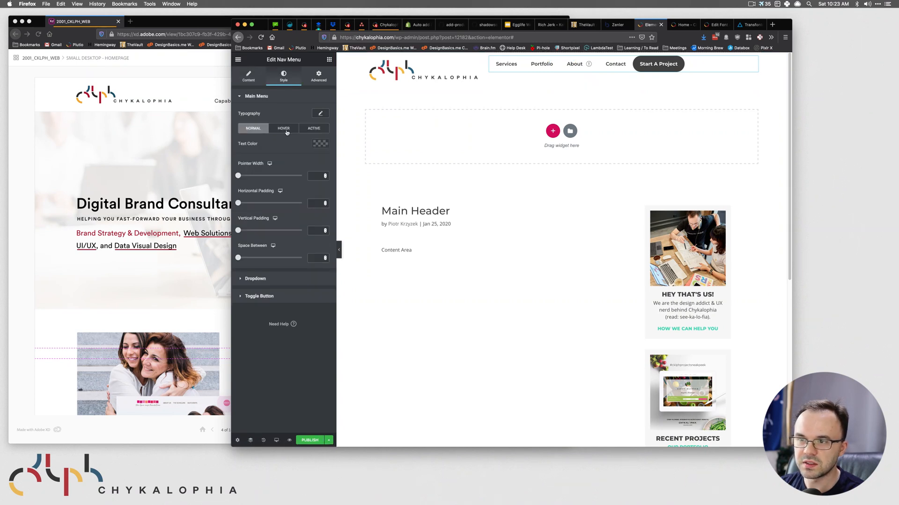
click(321, 114)
click(290, 131)
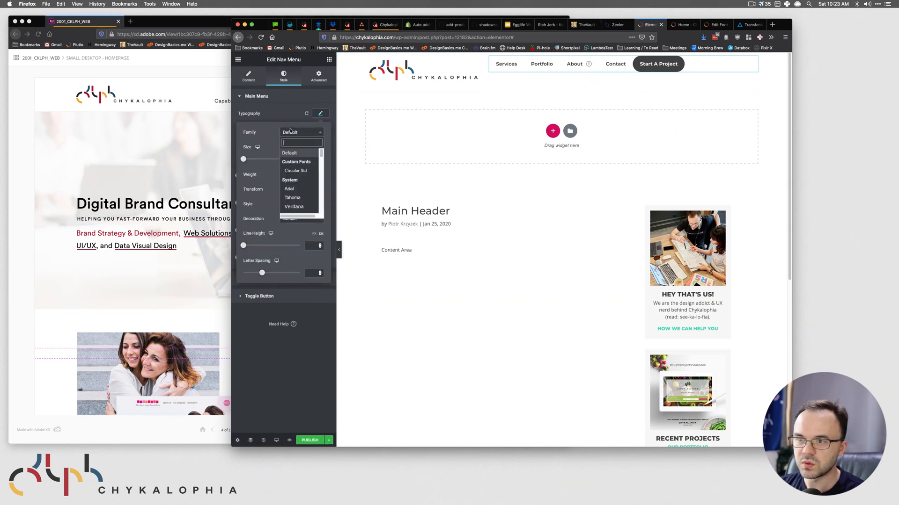
click(295, 171)
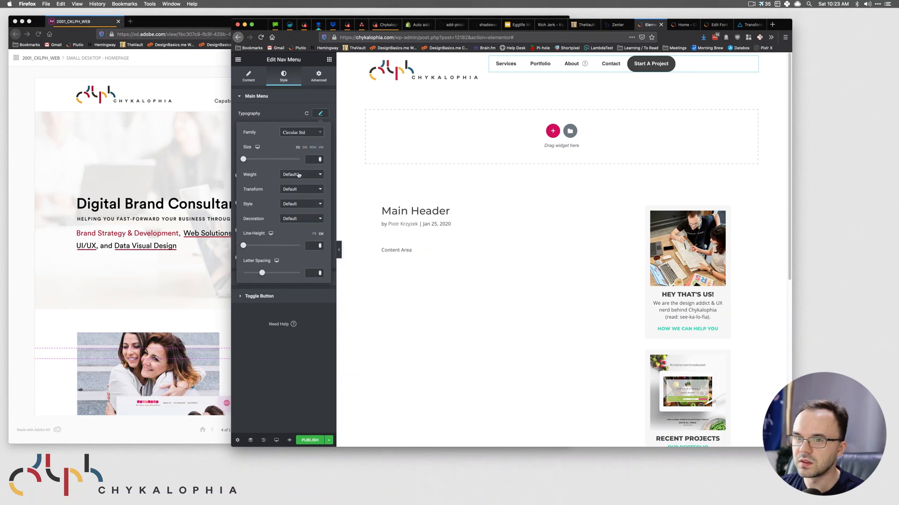
click(134, 129)
click(230, 101)
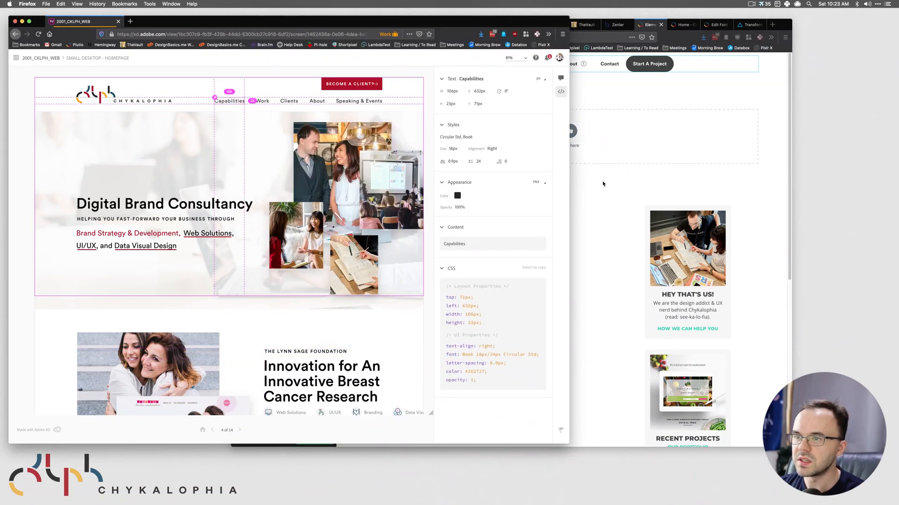
click(602, 204)
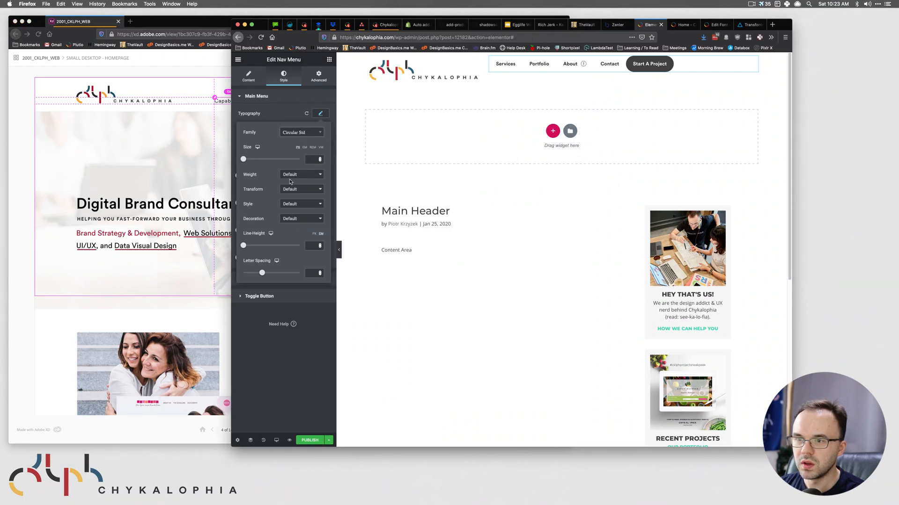
click(297, 175)
click(301, 129)
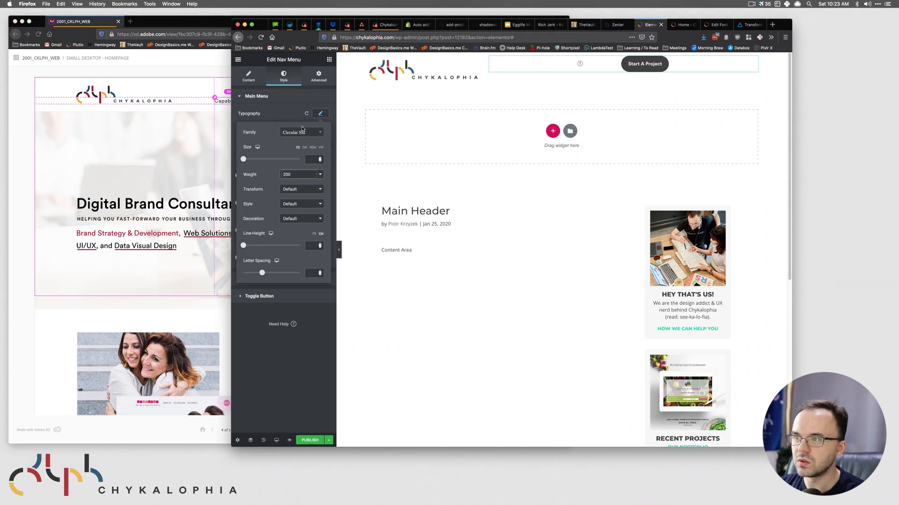
click(175, 171)
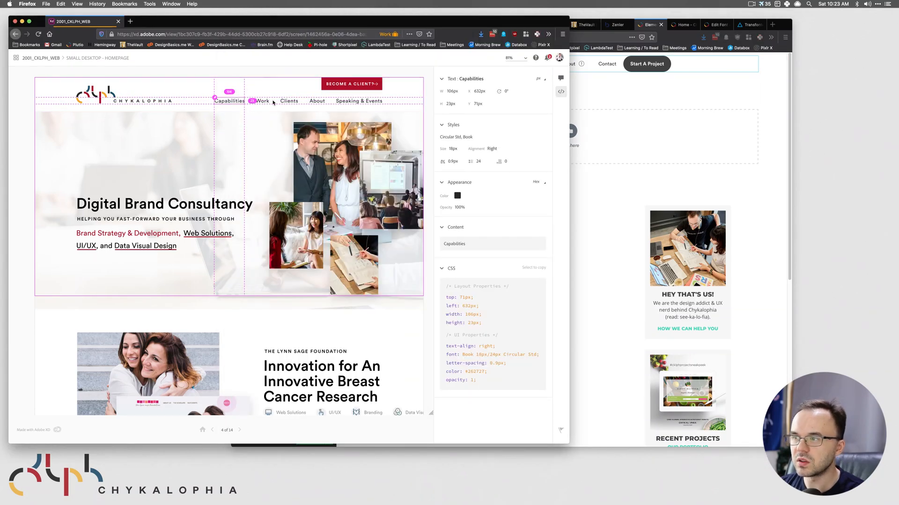
click(669, 104)
- Save the header as a draft and switch to the site's homepage tab
click(329, 441)
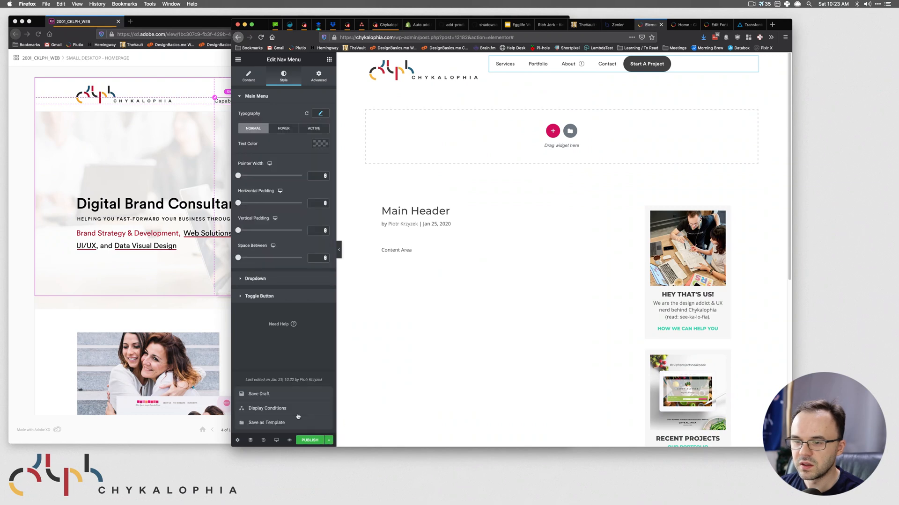
click(271, 394)
click(684, 24)
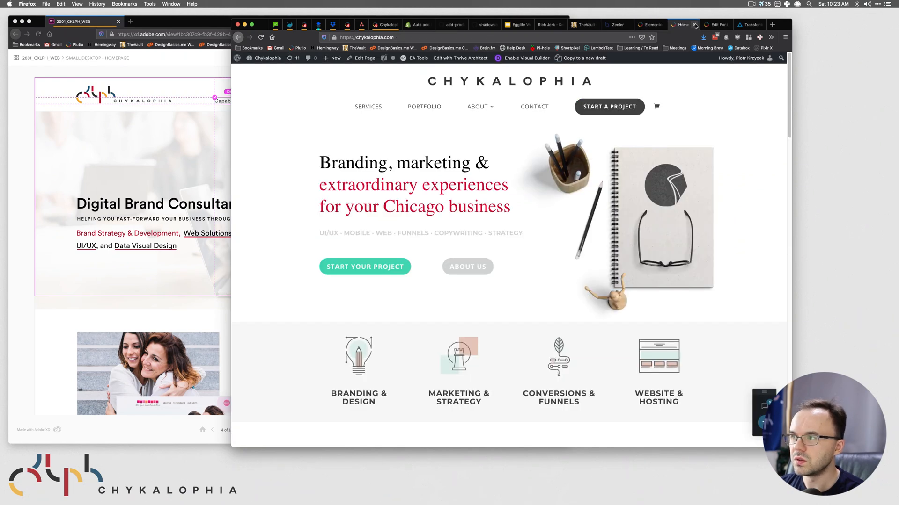
- Close the homepage tab and go to the Appearance > Menus page
click(695, 25)
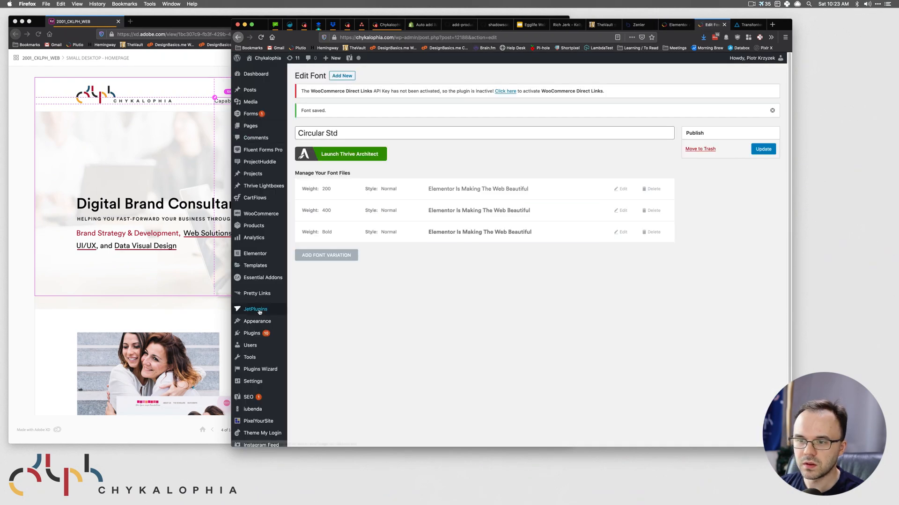
mouse_move(274, 324)
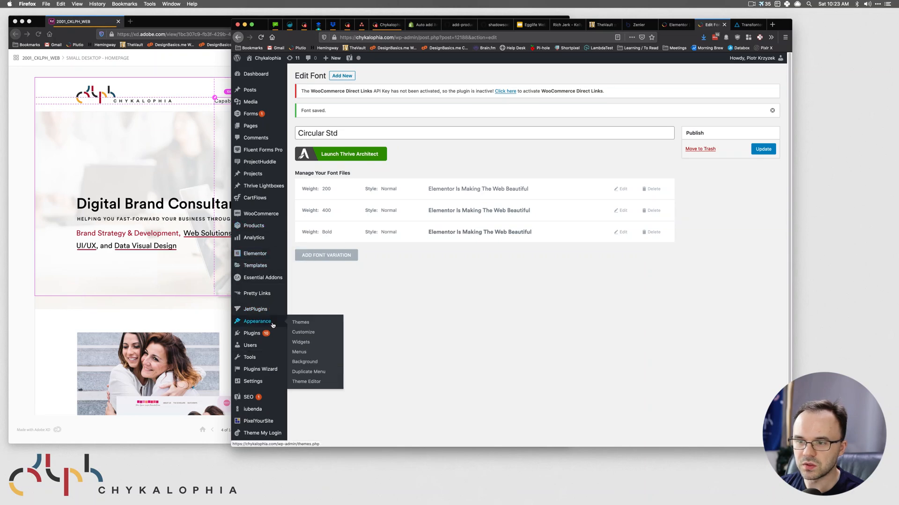
click(226, 105)
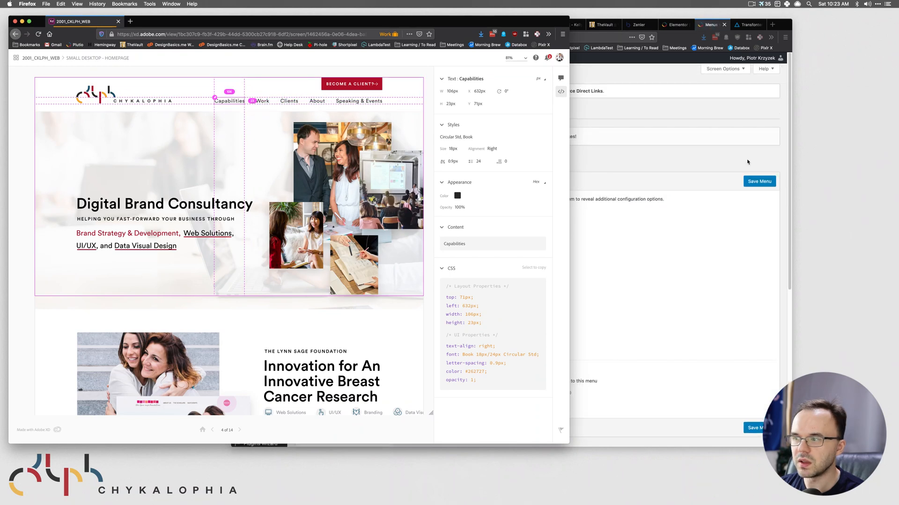
click(673, 156)
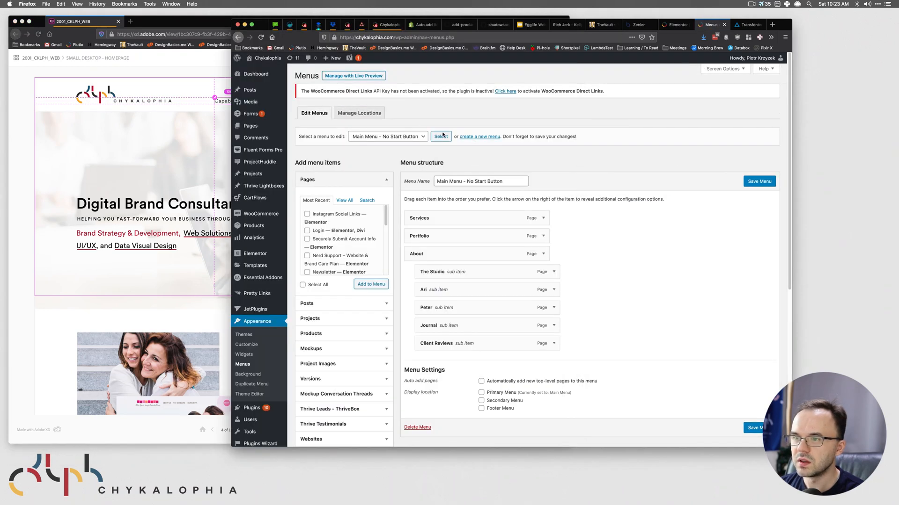
scroll(665, 263, down, 3)
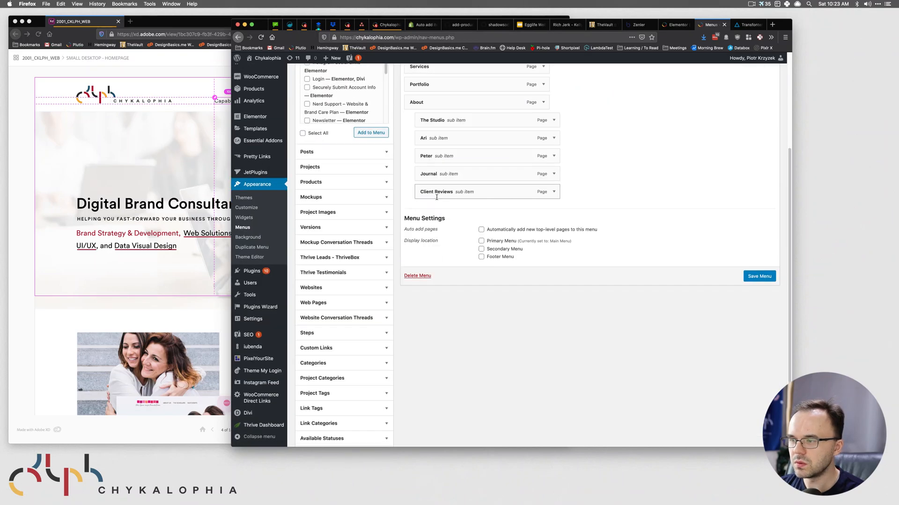
scroll(655, 263, up, 3)
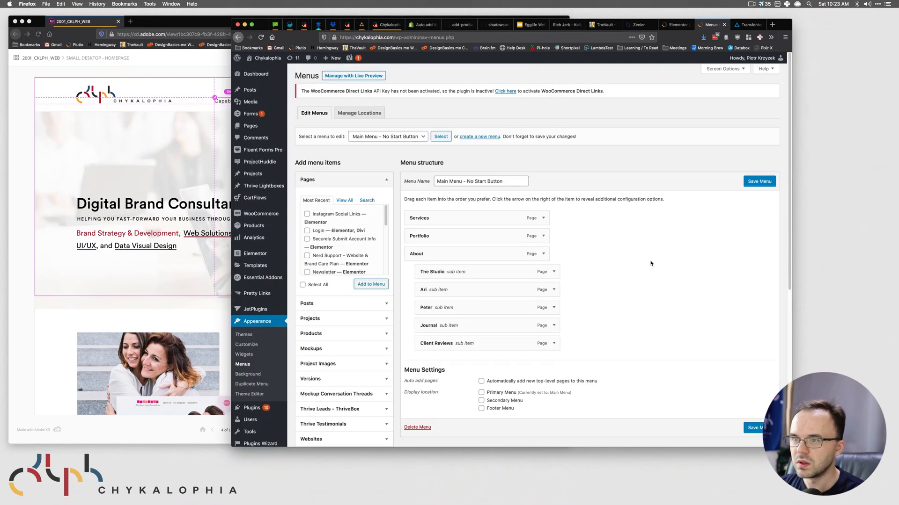
- Create a new menu named 'Main Menu - Rebrand'
click(470, 137)
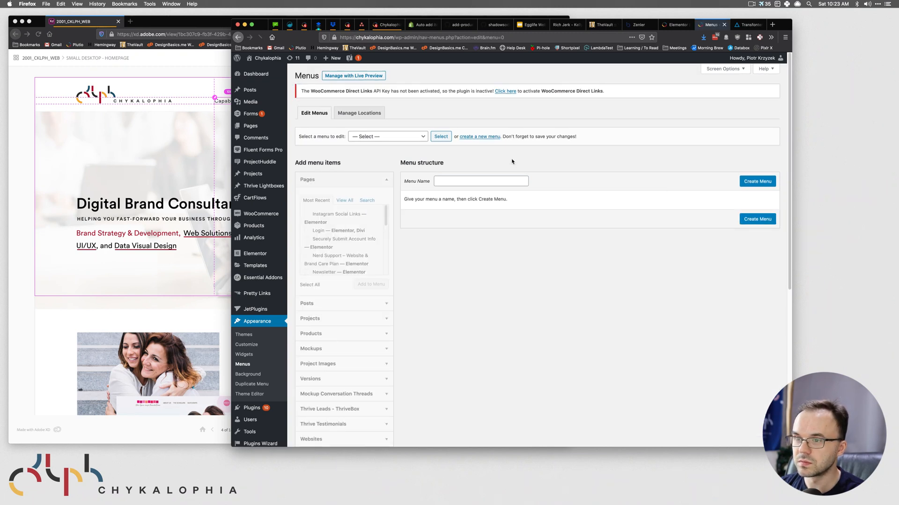
click(452, 182)
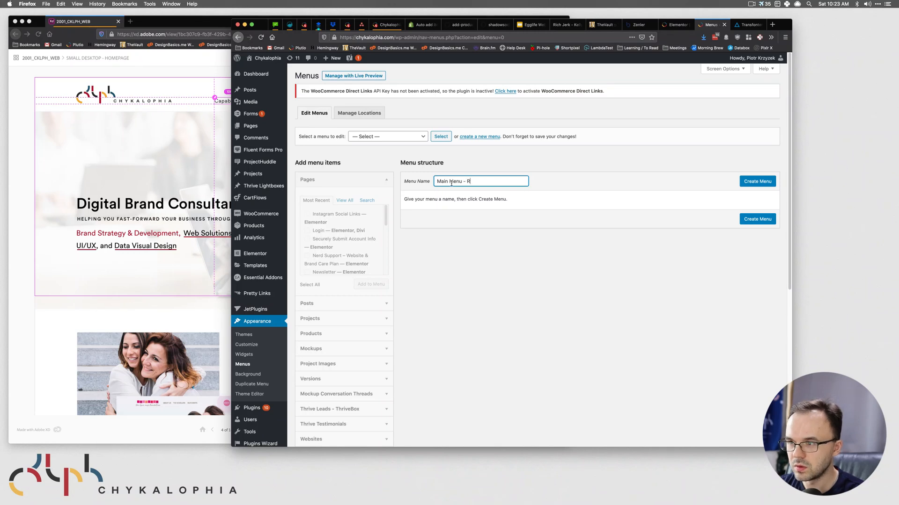
click(758, 182)
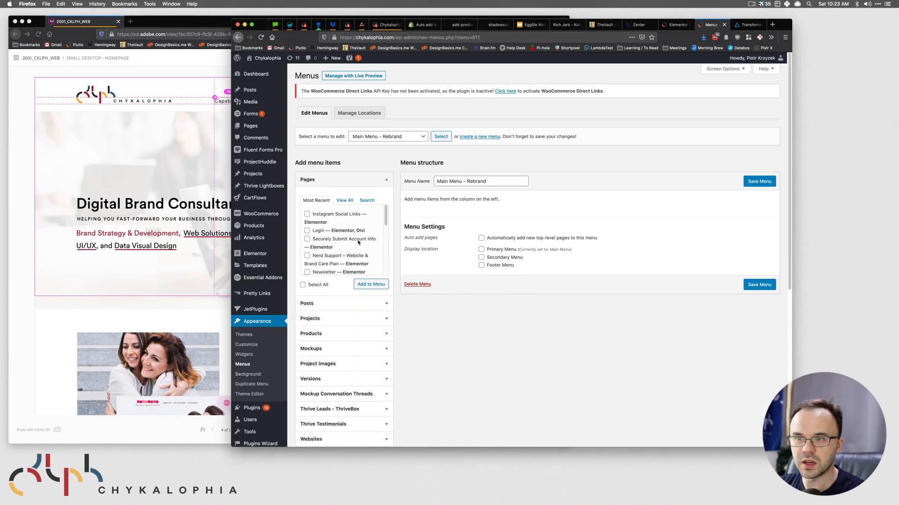
click(186, 135)
key(super+grave)
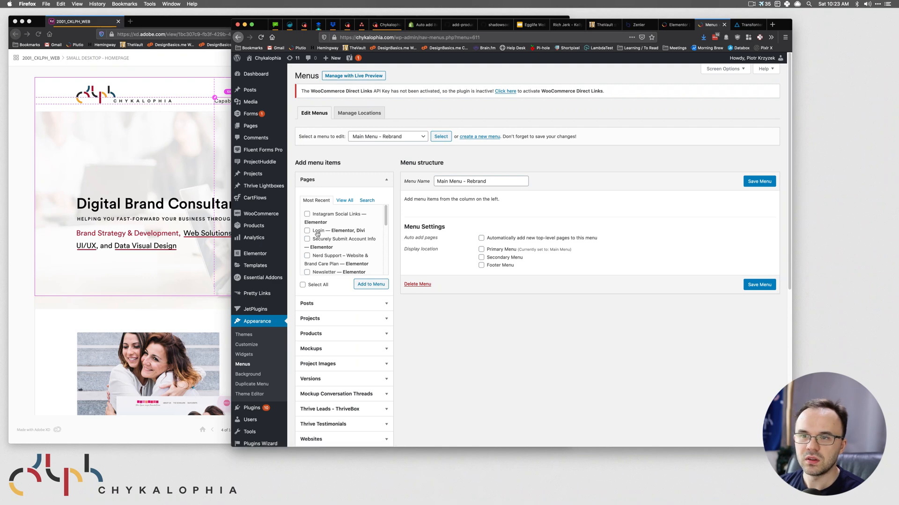
click(197, 155)
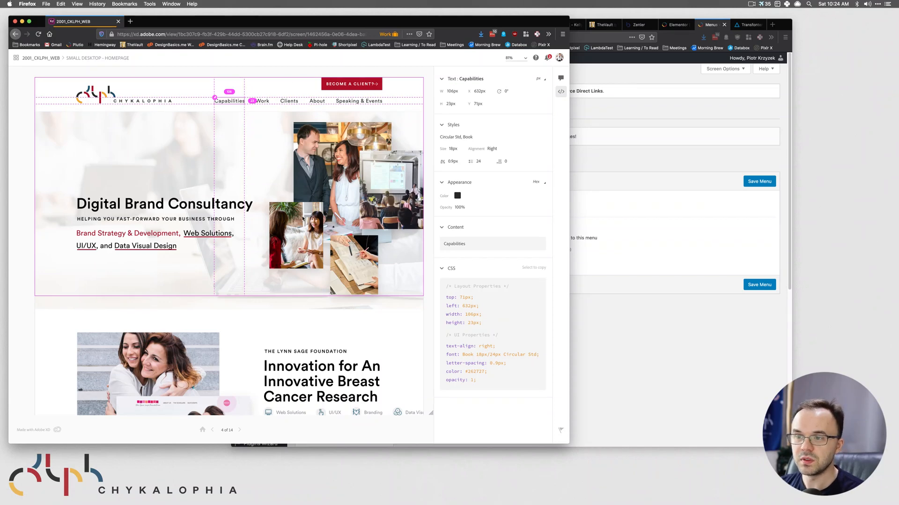
scroll(310, 199, down, 15)
scroll(299, 146, up, 15)
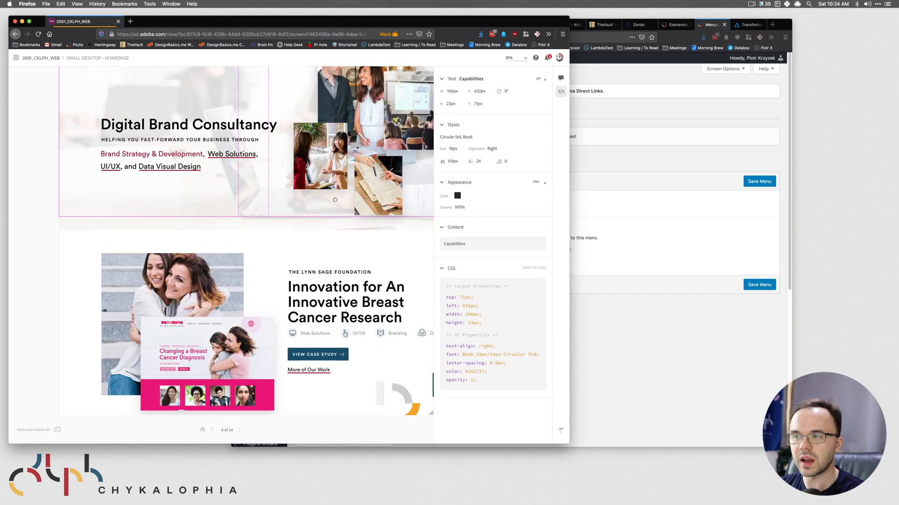
scroll(334, 200, up, 3)
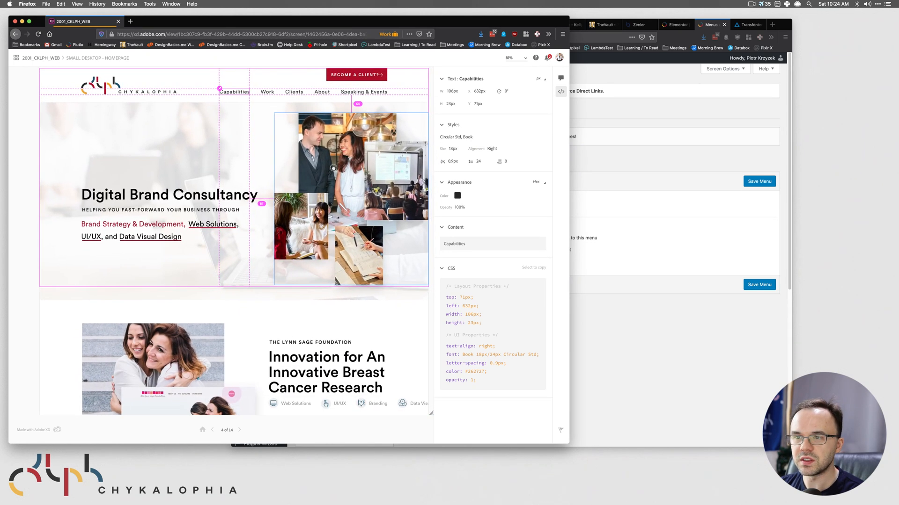
drag(333, 167, 332, 171)
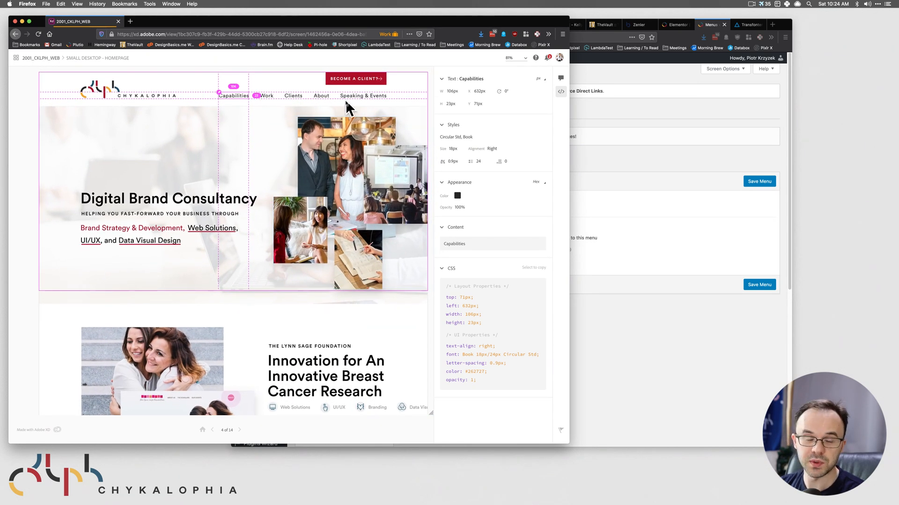
click(424, 110)
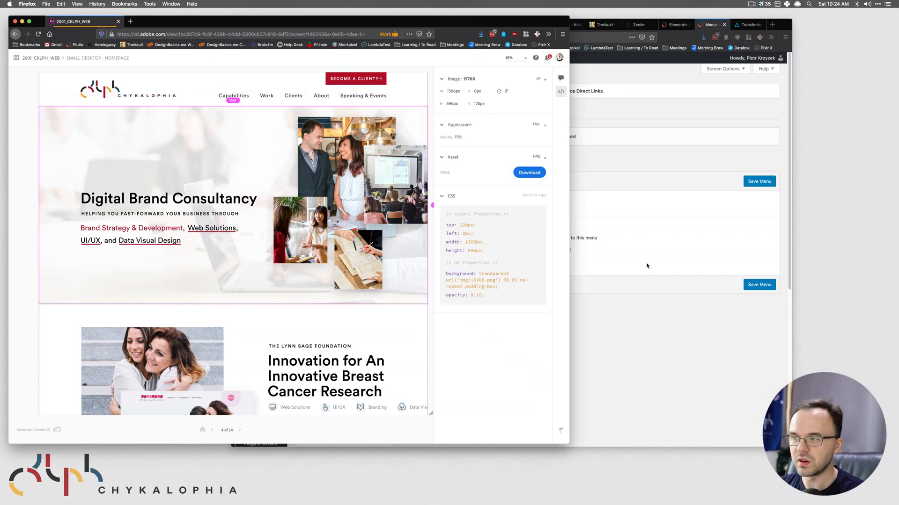
click(656, 321)
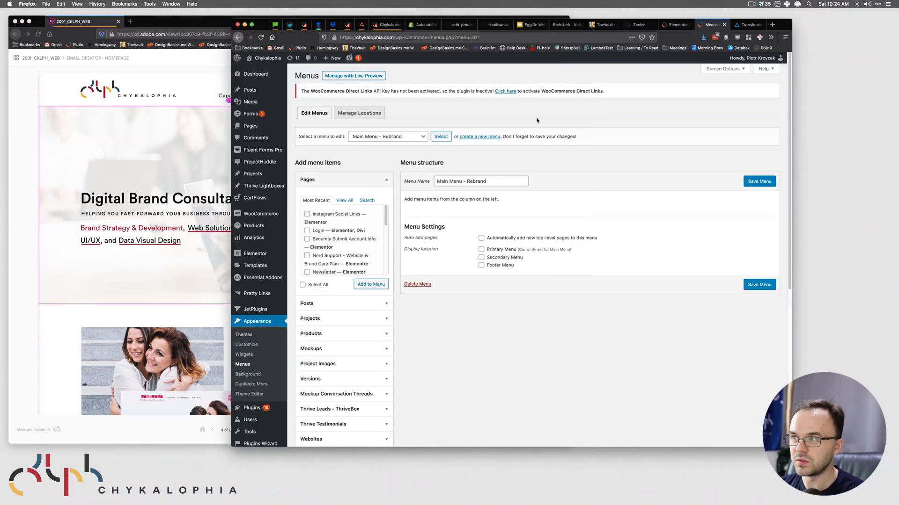
click(678, 25)
click(697, 26)
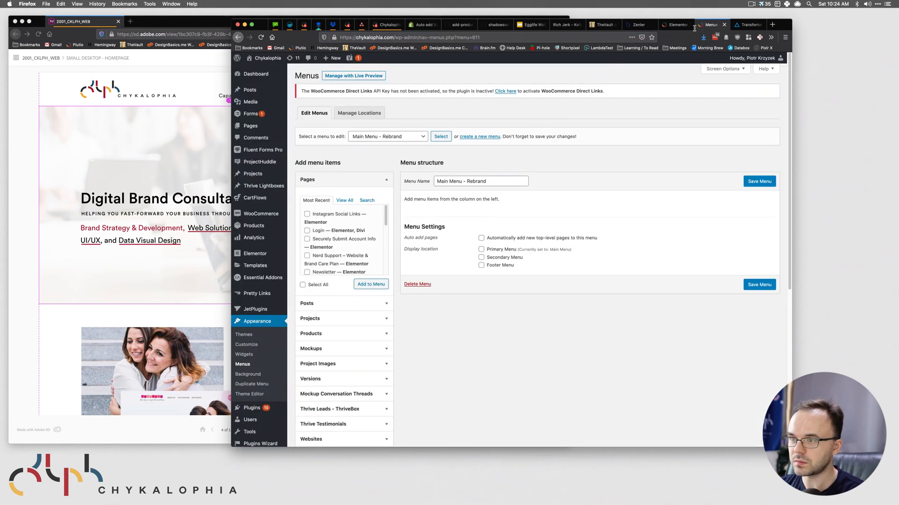
- Add a Capabilities custom link to the site's #capabilities anchor, using the label copied from the design
scroll(364, 313, down, 5)
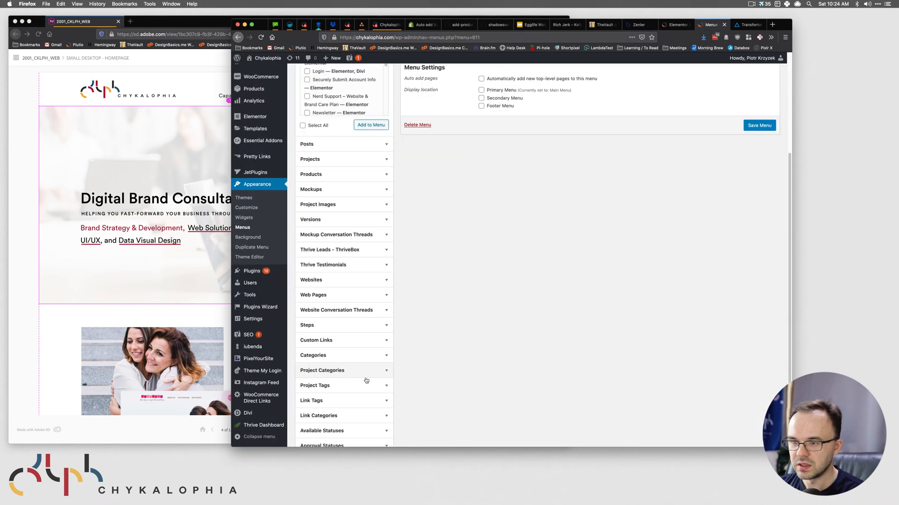
click(384, 263)
click(362, 218)
text(https://chykalophia.com/)
text(#ca)
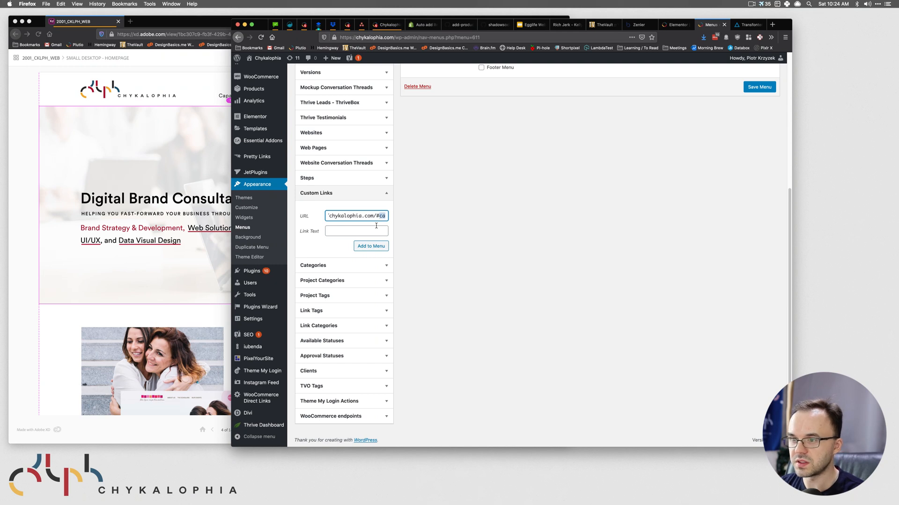
key(Right)
text(pa)
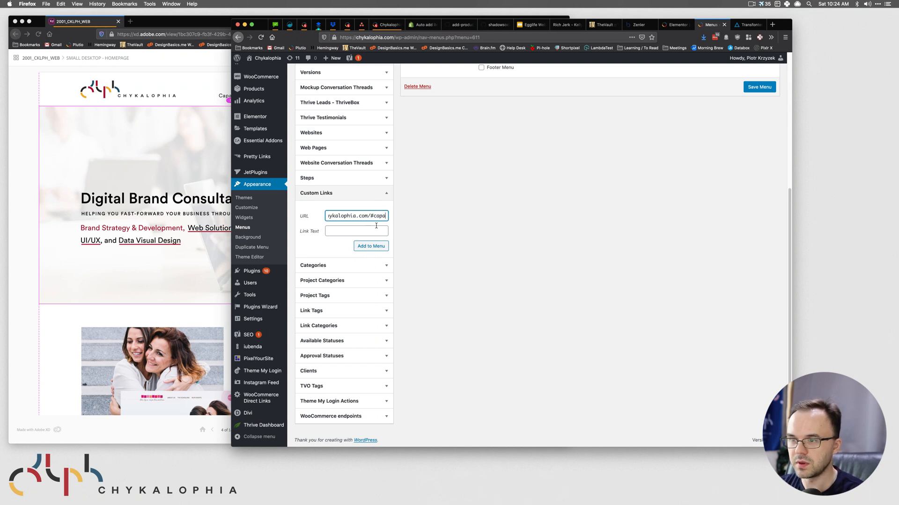
text(bilities)
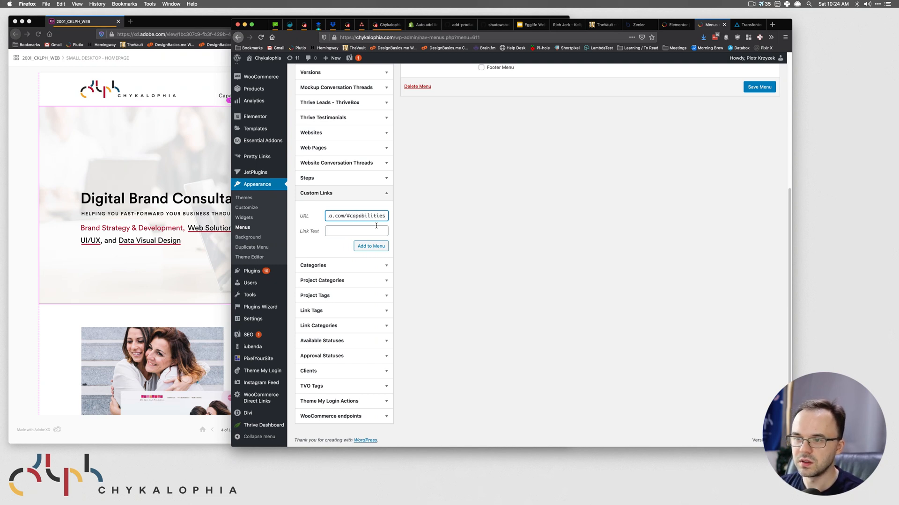
click(360, 232)
click(186, 95)
click(228, 97)
click(641, 223)
click(190, 99)
click(469, 244)
click(361, 230)
key(super+v)
click(369, 246)
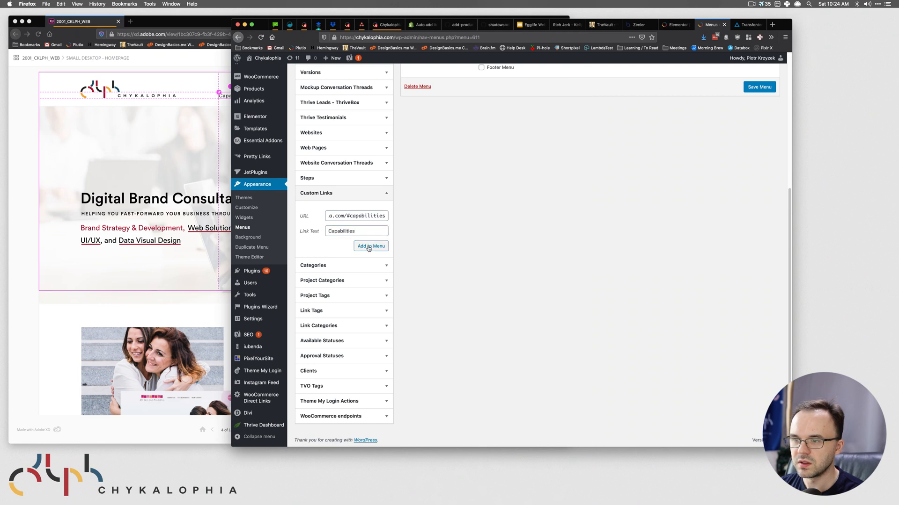
- Copy the site's base address and paste it into the custom link URL field
scroll(536, 210, up, 3)
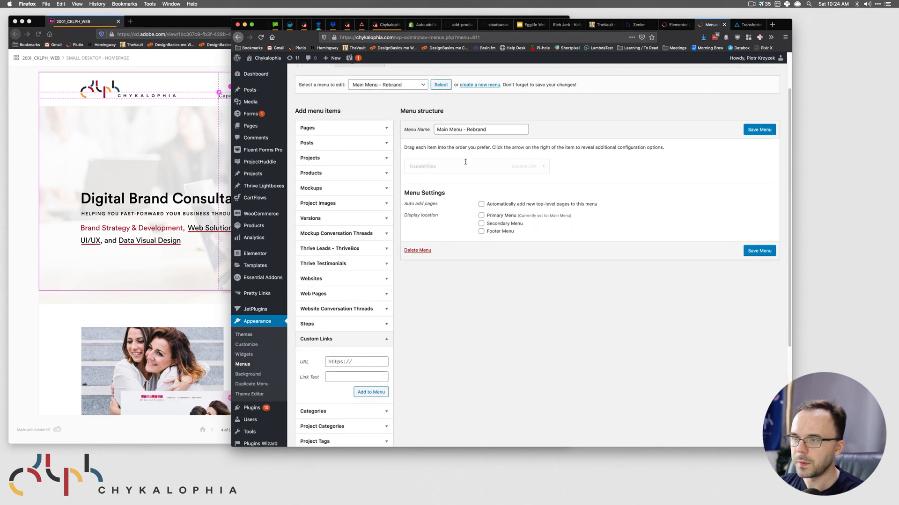
click(126, 133)
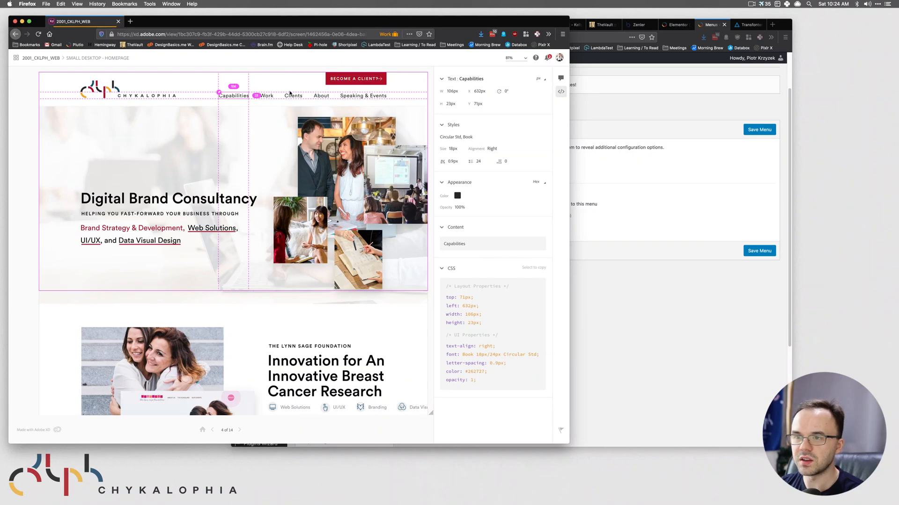
click(649, 313)
scroll(370, 355, down, 1)
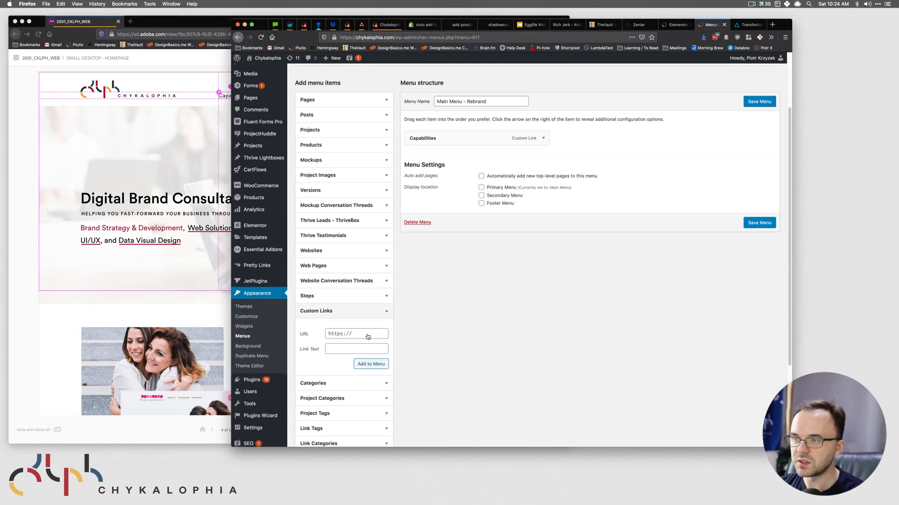
click(371, 335)
key(super+v)
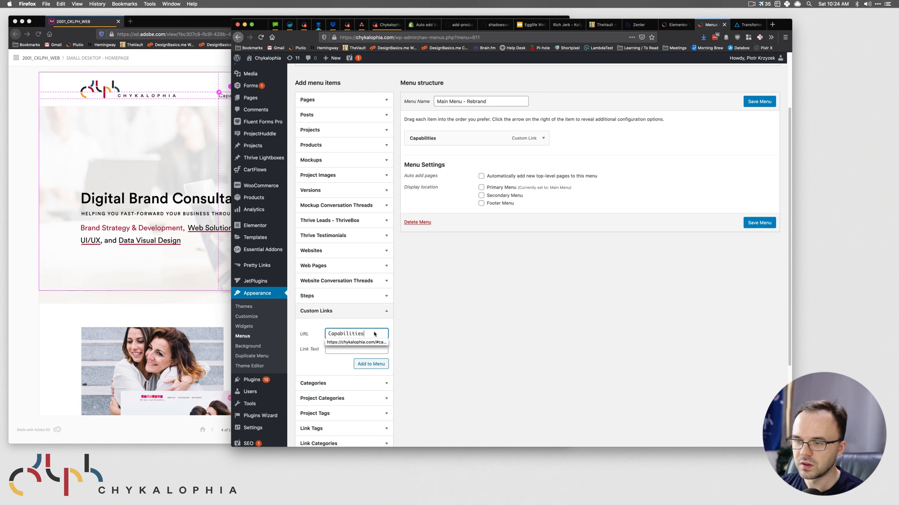
click(369, 343)
drag(347, 333, 271, 330)
key(super+c)
click(371, 333)
key(super+a)
key(super+v)
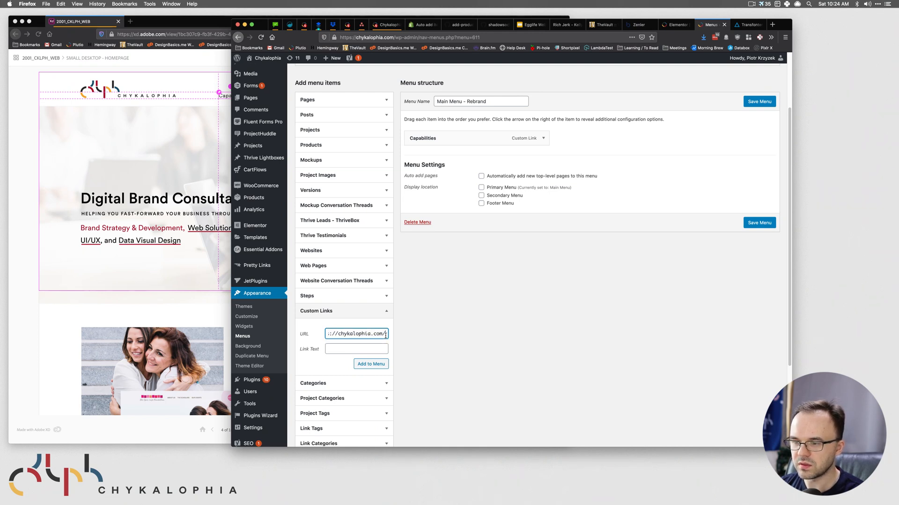
- Add a Work custom link pointing to #work with the label Work
text(#work)
click(185, 164)
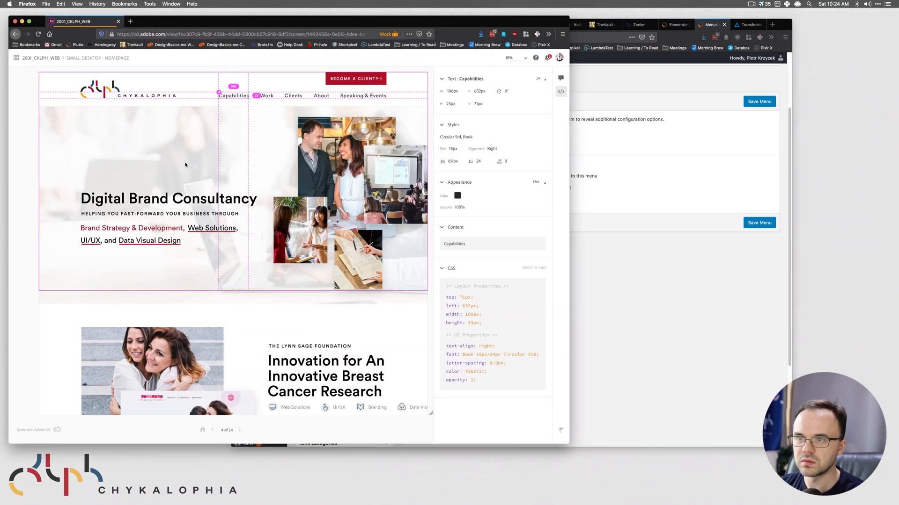
click(597, 262)
click(339, 350)
text(Work)
click(369, 364)
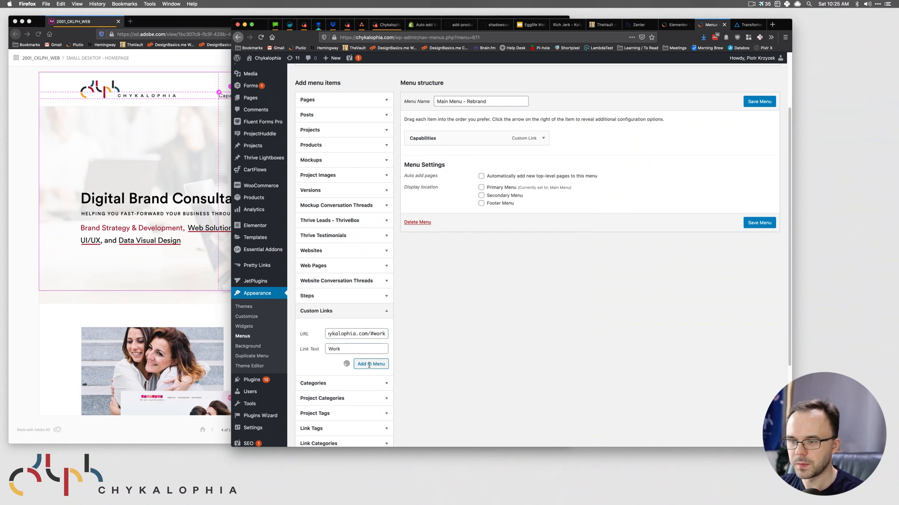
- Add a Clients custom link pointing to #clients with the label Clients
click(355, 334)
key(super+v)
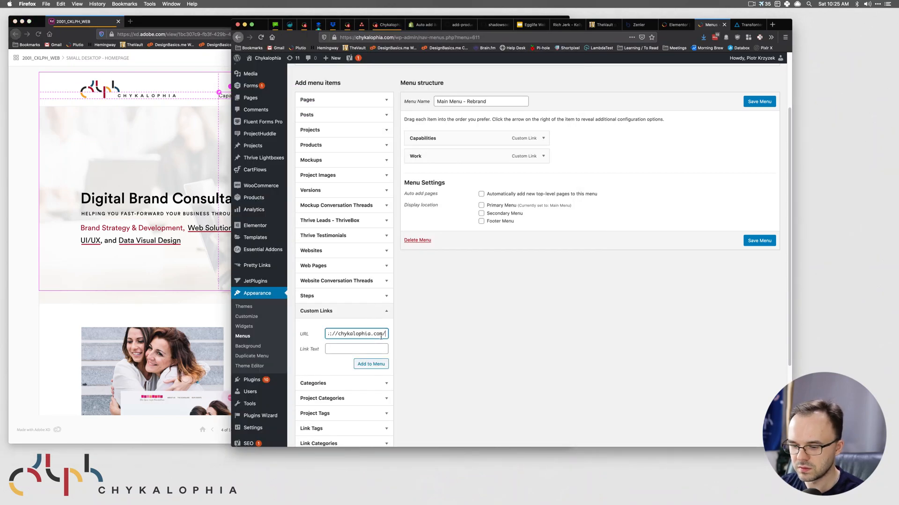
text(#clients)
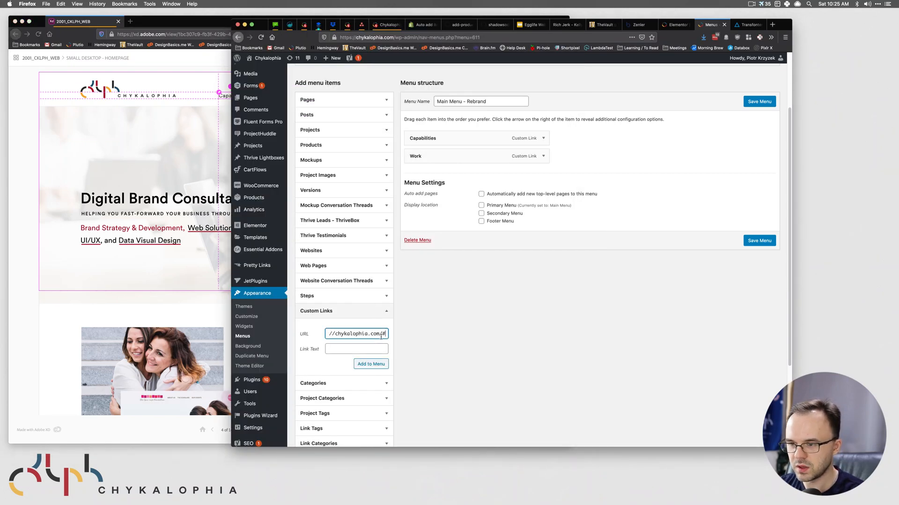
click(370, 349)
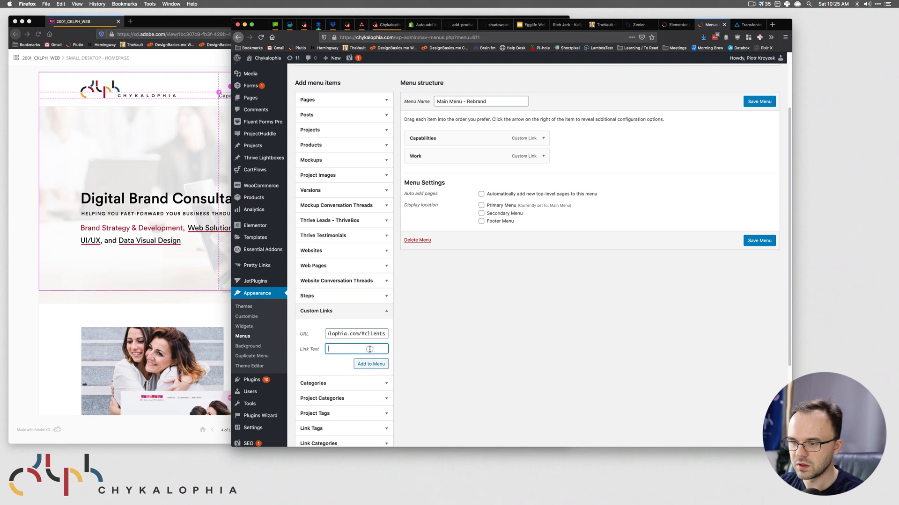
text(Clients)
key(Return)
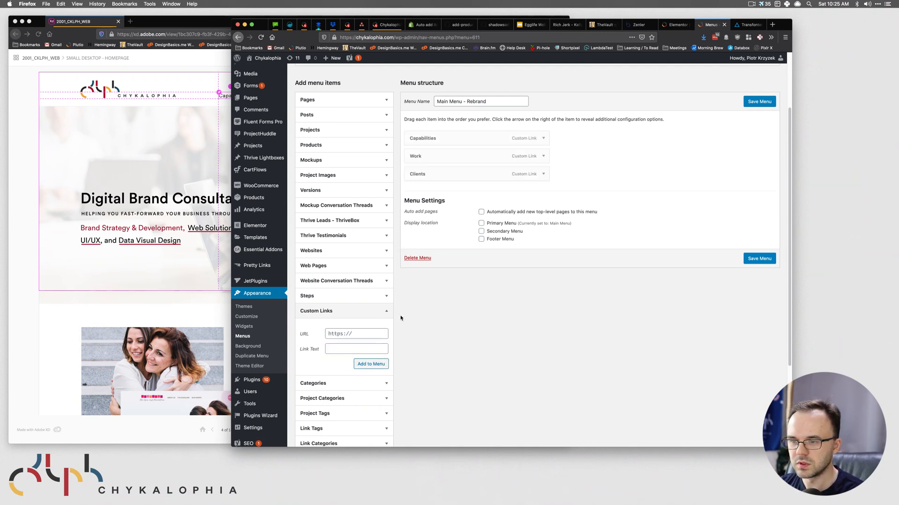
- Add an About custom link with the label About, its anchor typed as #aqout
click(346, 333)
text(/)
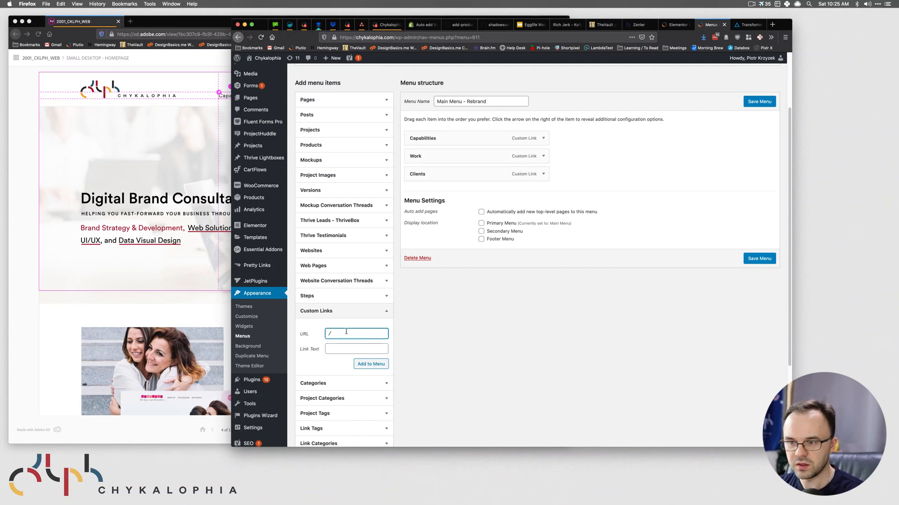
key(super+v)
key(super+a)
text(/)
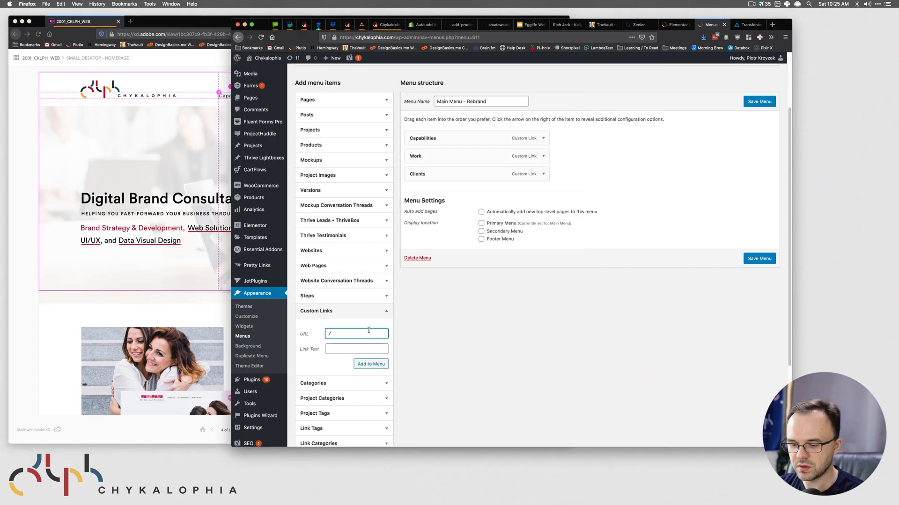
text(#aqout)
key(Tab)
text(About)
click(381, 368)
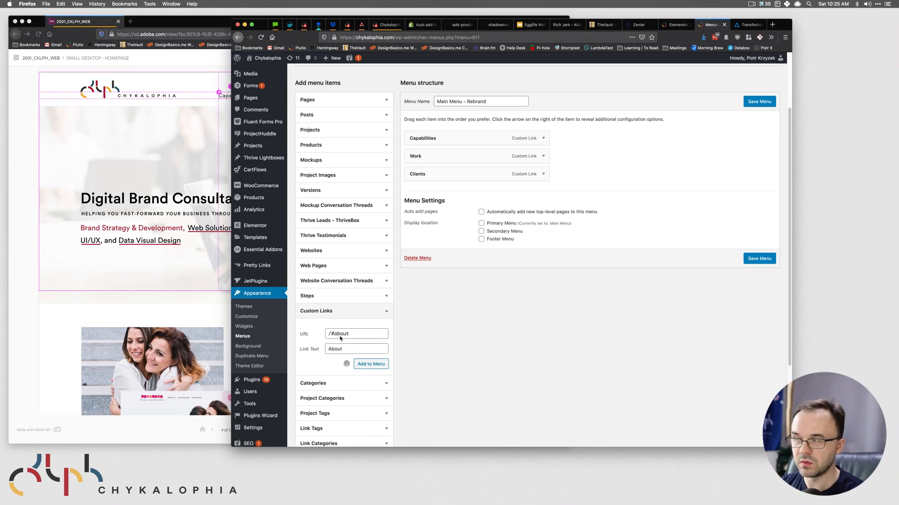
- Reset the URL field to the site address with a trailing '/' and select the browser address
click(340, 333)
key(super+v)
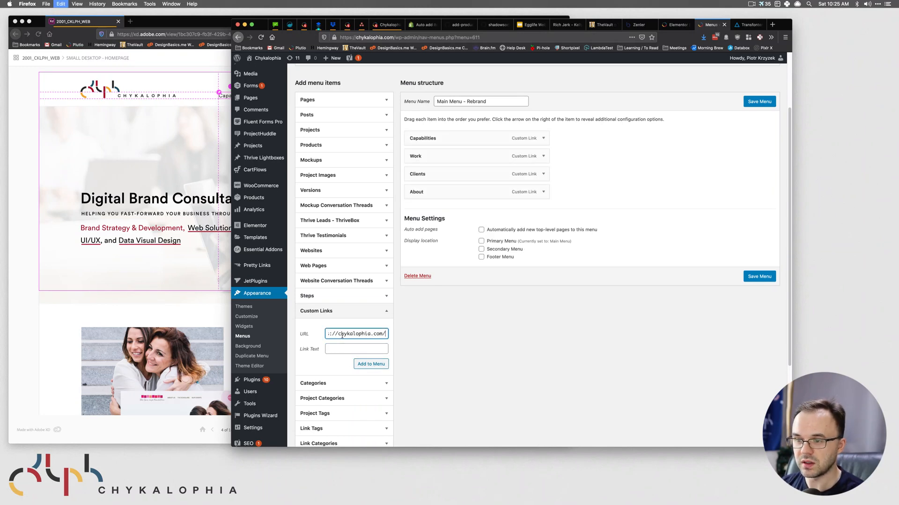
key(super+a)
key(BackSpace)
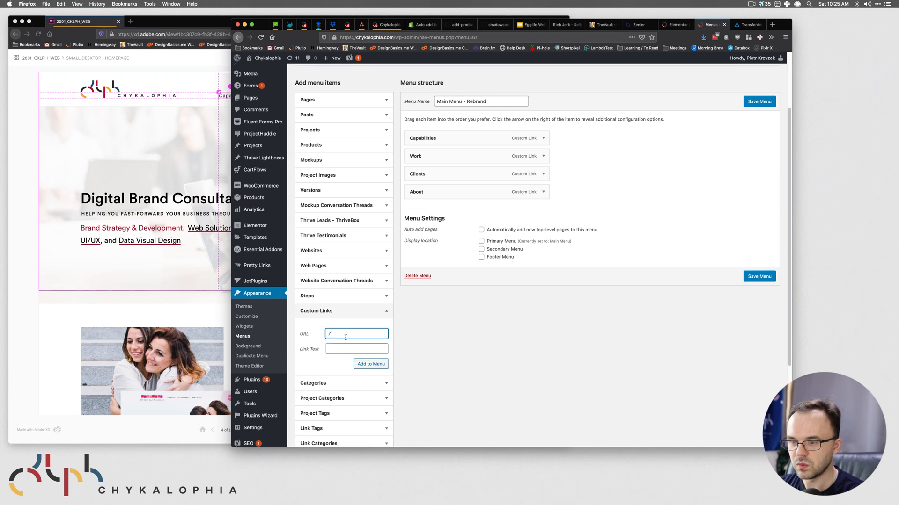
key(super+v)
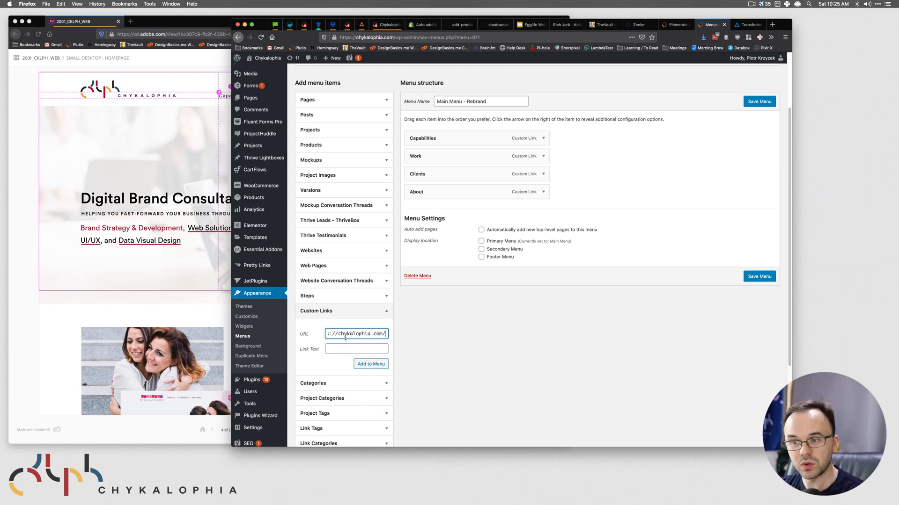
key(super+a)
key(BackSpace)
text(/)
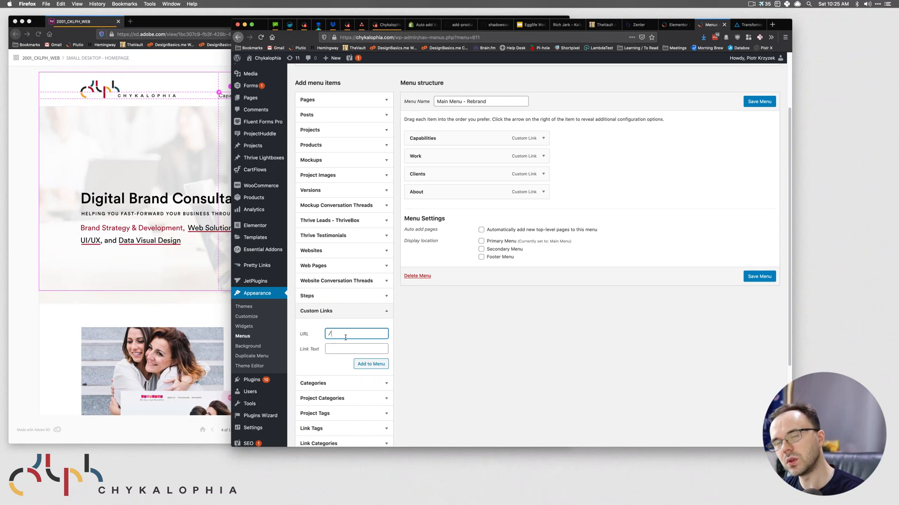
key(BackSpace)
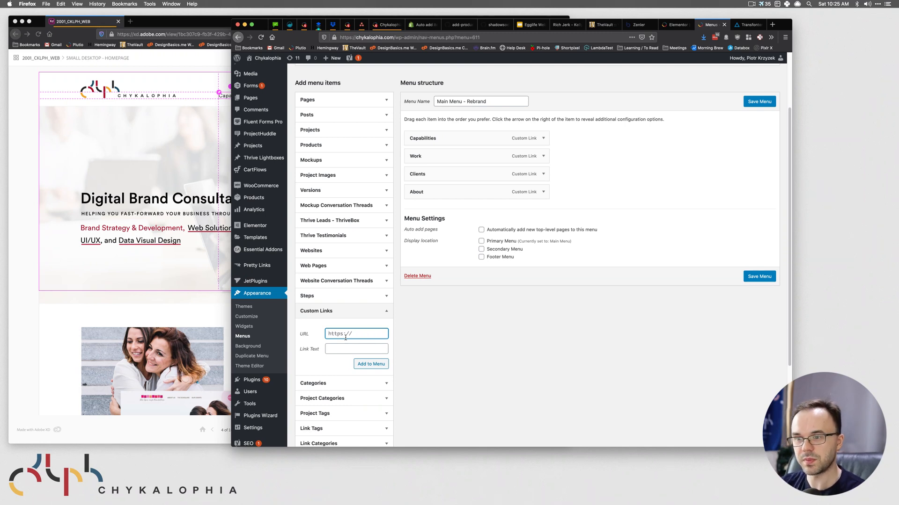
key(super+v)
key(super+a)
text(/)
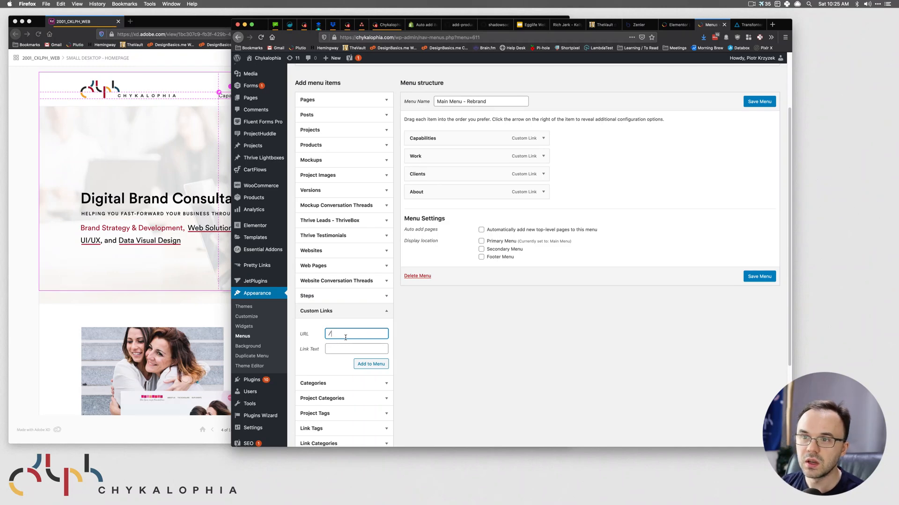
click(199, 209)
click(607, 342)
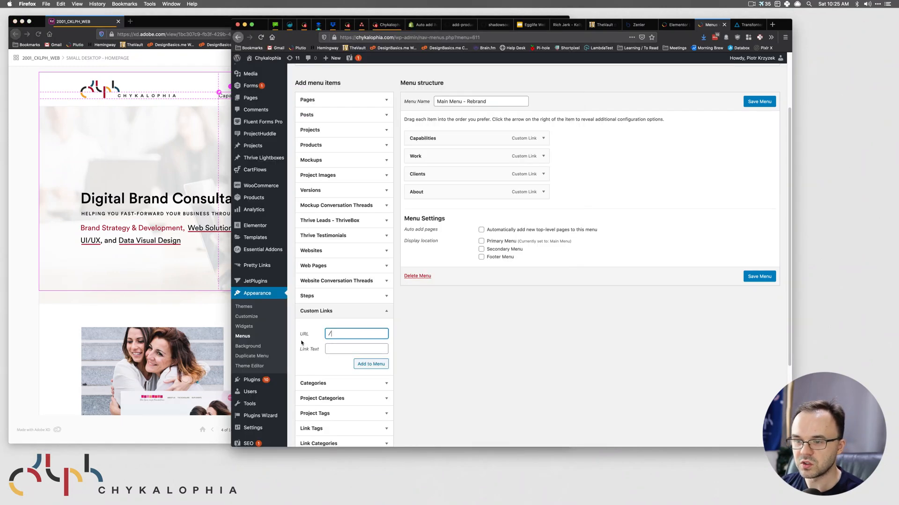
drag(395, 38, 313, 39)
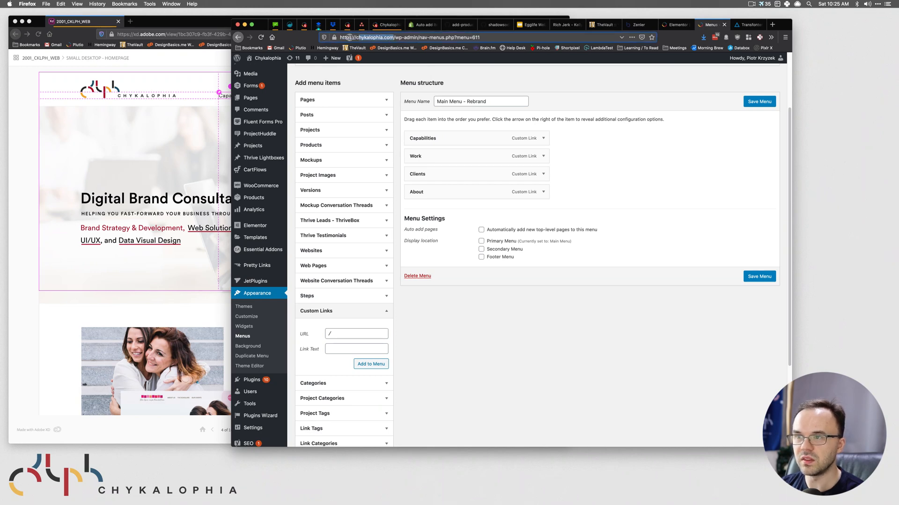
- Add a 'Speaking & Events' link to /#community, label copied from XD, and save the menu
click(478, 362)
click(224, 95)
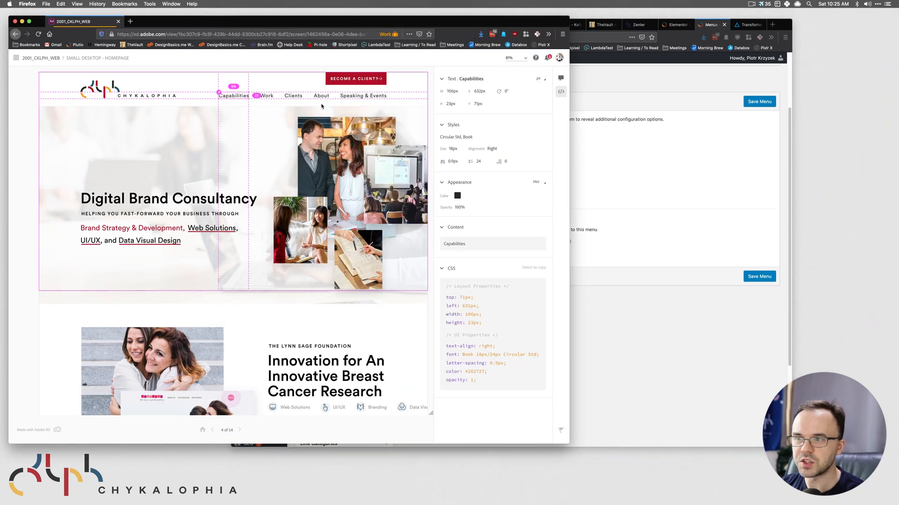
click(582, 305)
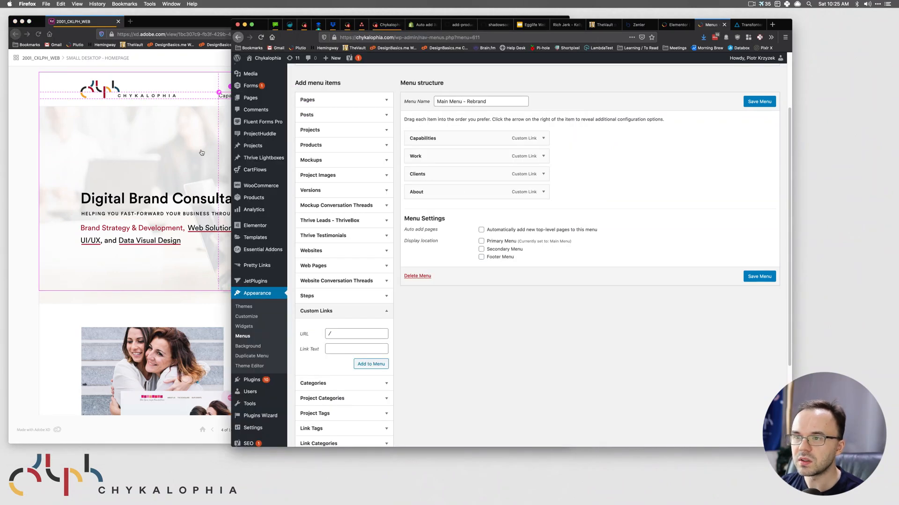
click(364, 97)
click(365, 98)
click(491, 248)
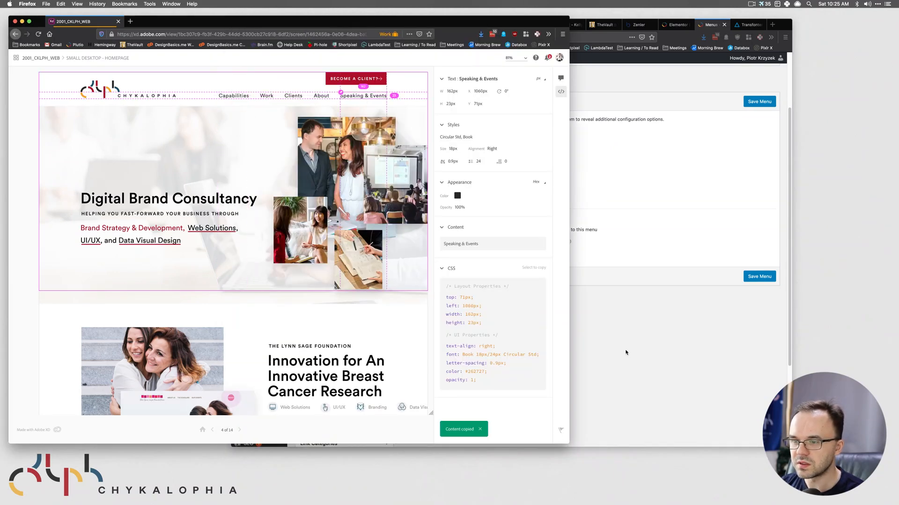
key(super+grave)
click(339, 348)
text(Speaking & Events)
click(348, 330)
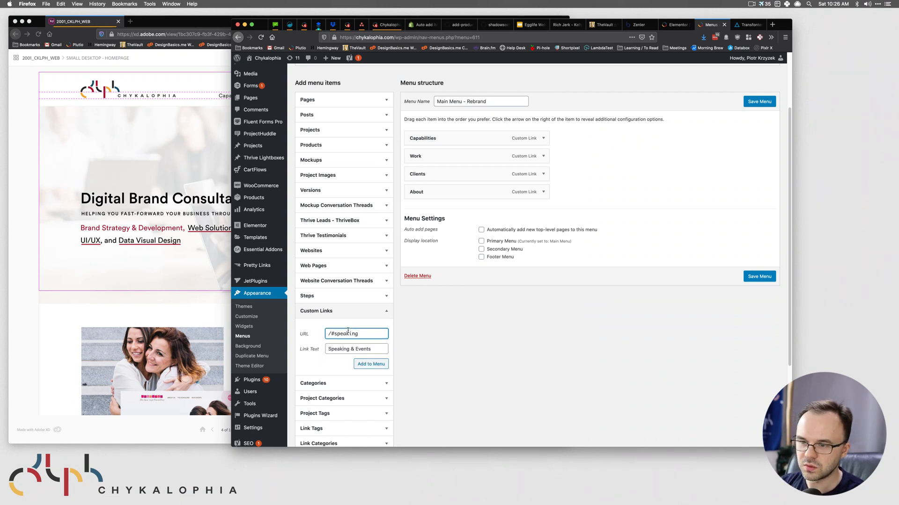
double_click(351, 332)
text(communityu)
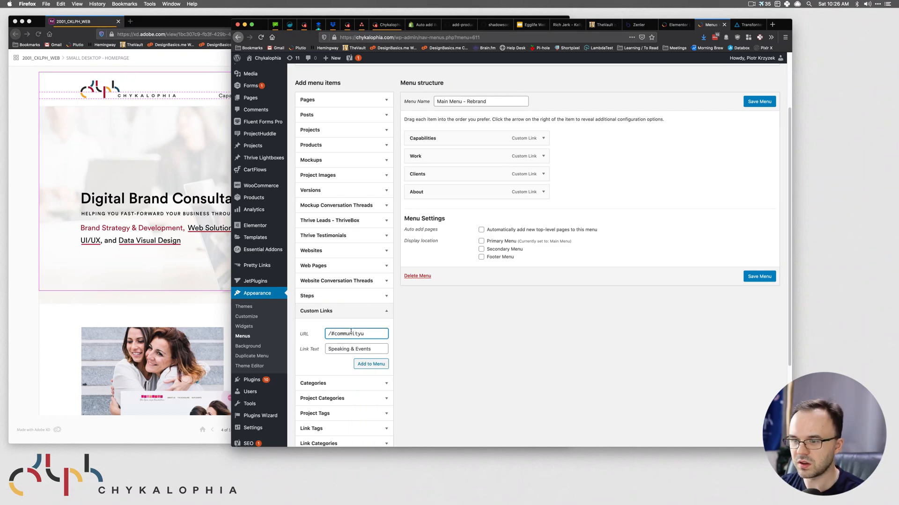
click(377, 368)
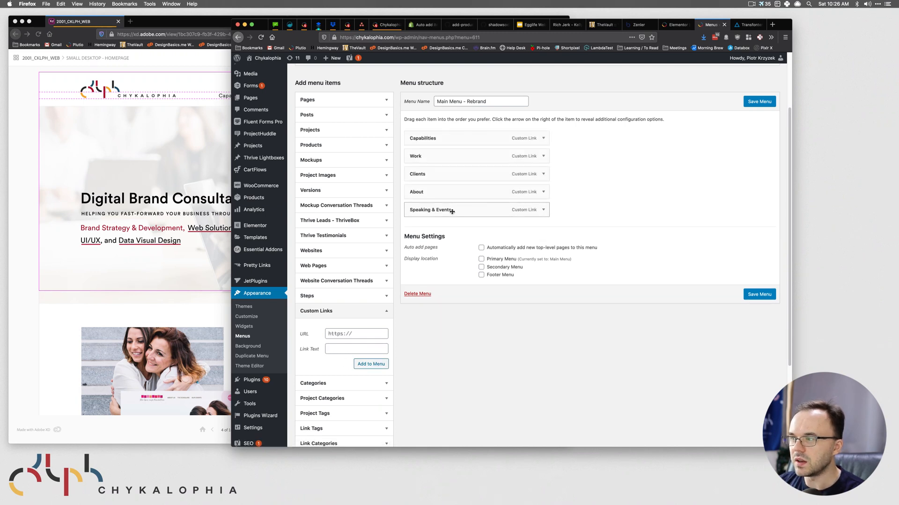
click(765, 104)
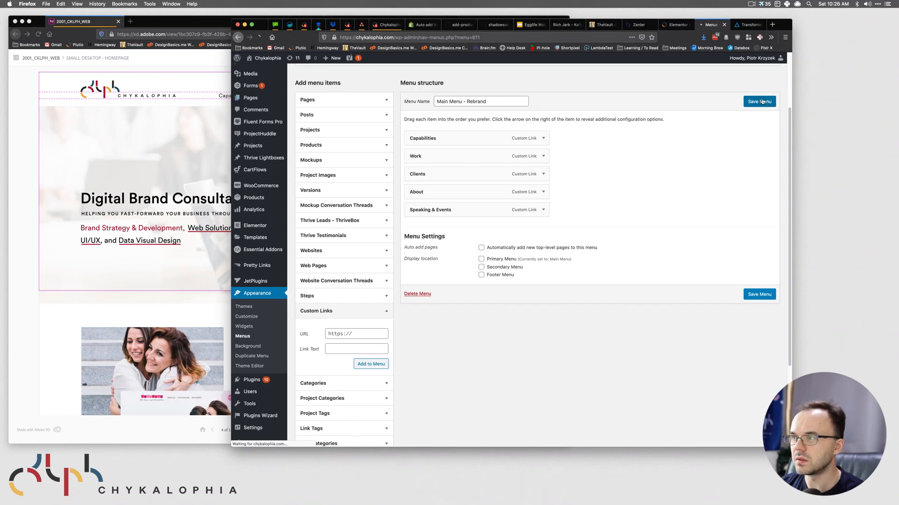
- Check which menu the header's Nav Menu widget shows, then save the header draft
click(196, 89)
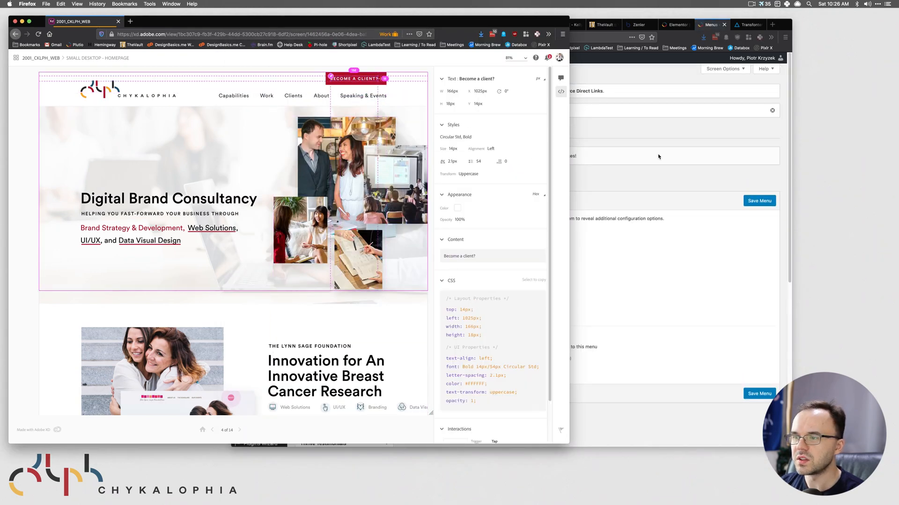
click(658, 156)
click(676, 24)
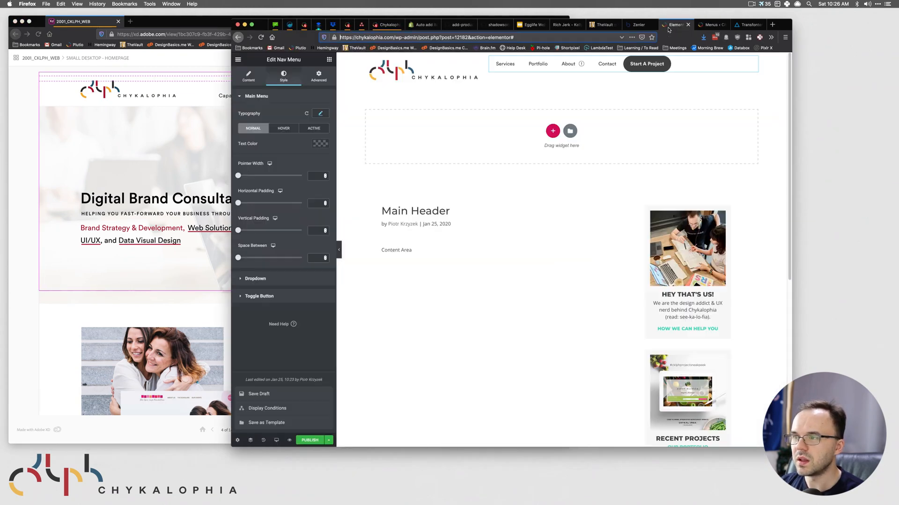
click(249, 76)
click(304, 113)
click(253, 113)
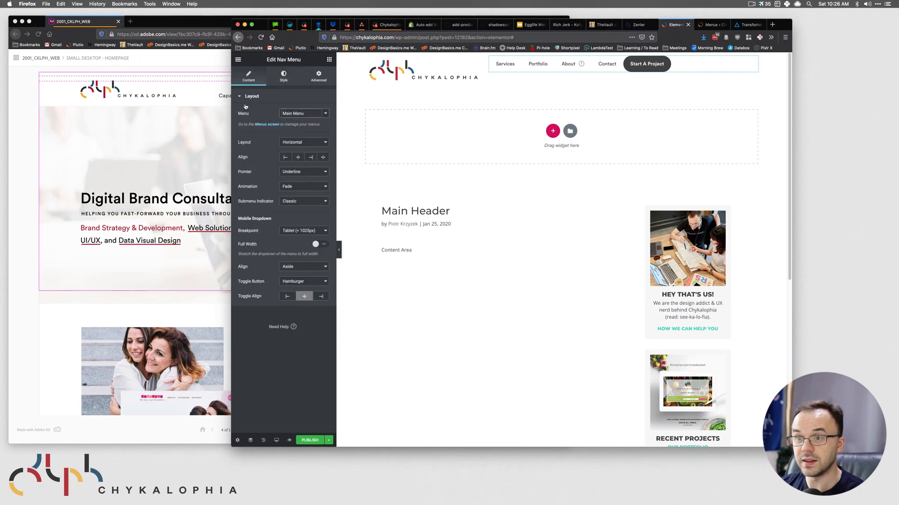
click(465, 225)
click(329, 442)
click(262, 394)
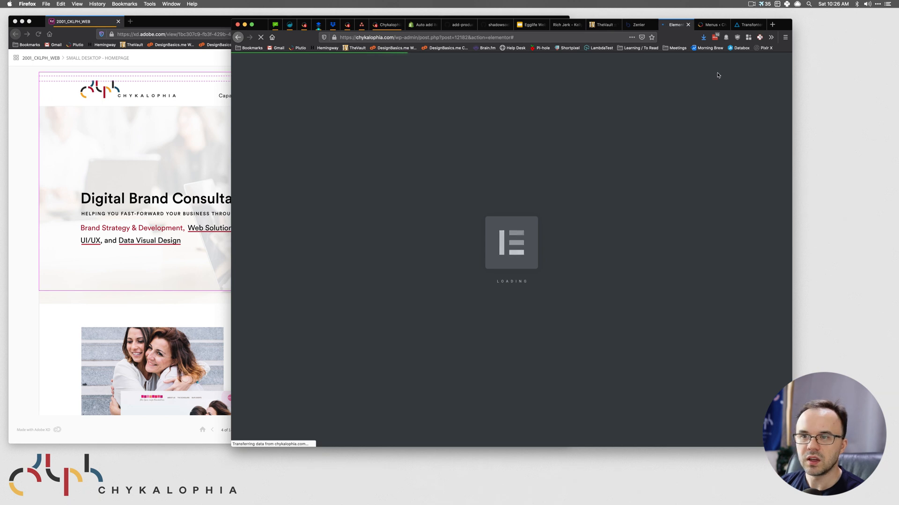
click(160, 167)
- Set the header Nav Menu widget's menu to Main Menu - Rebrand
click(211, 98)
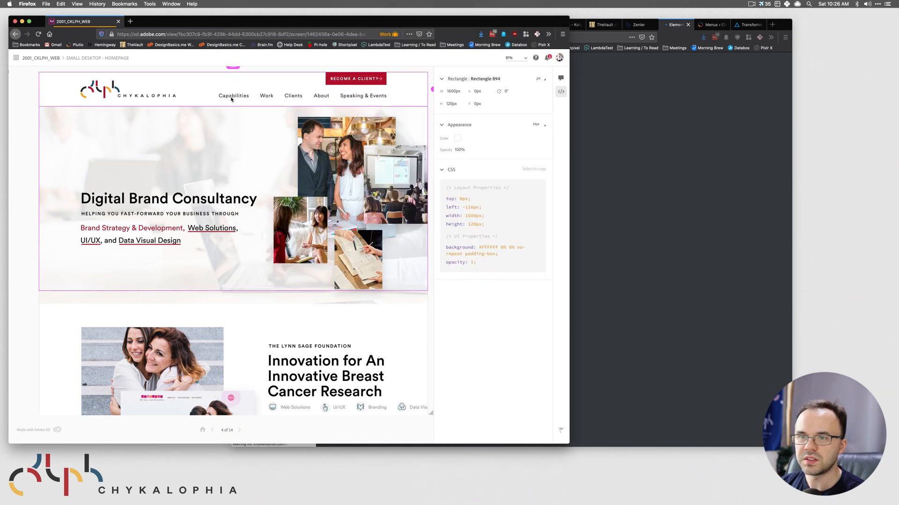
click(224, 95)
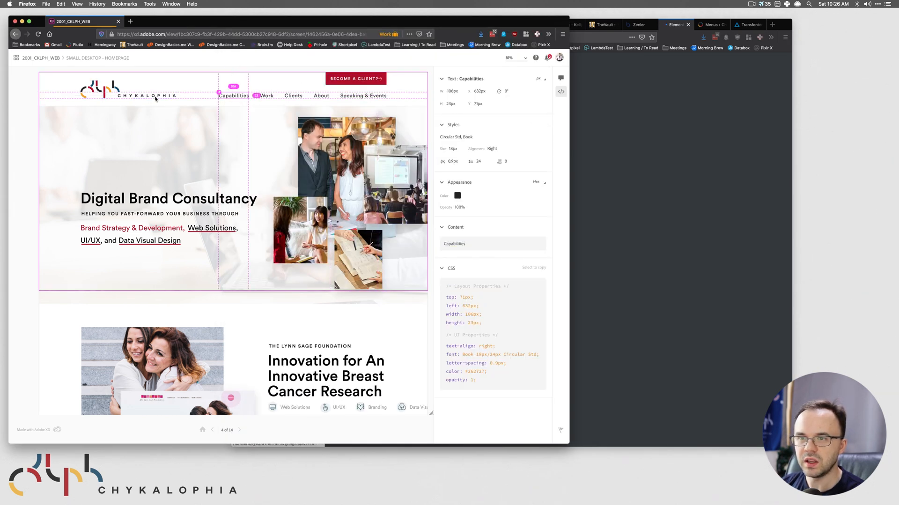
click(700, 100)
mouse_move(580, 74)
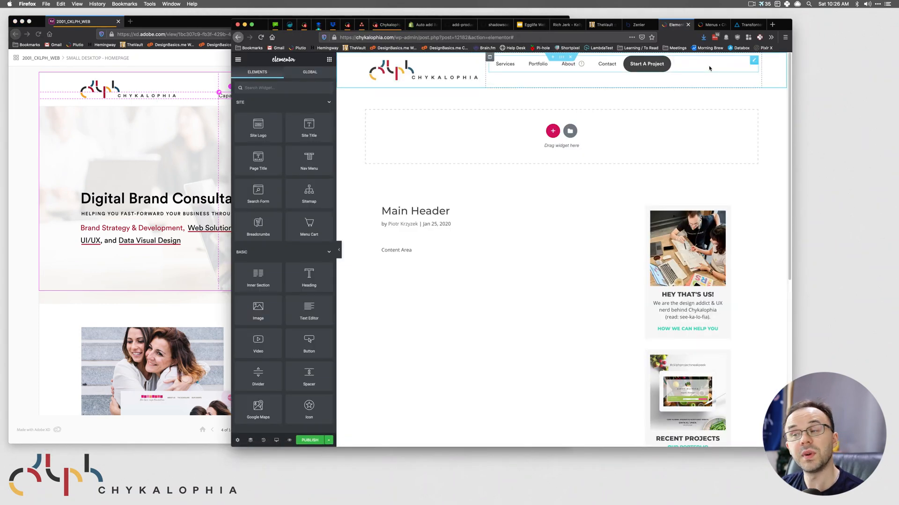
click(753, 61)
click(306, 115)
click(322, 119)
click(321, 113)
click(319, 118)
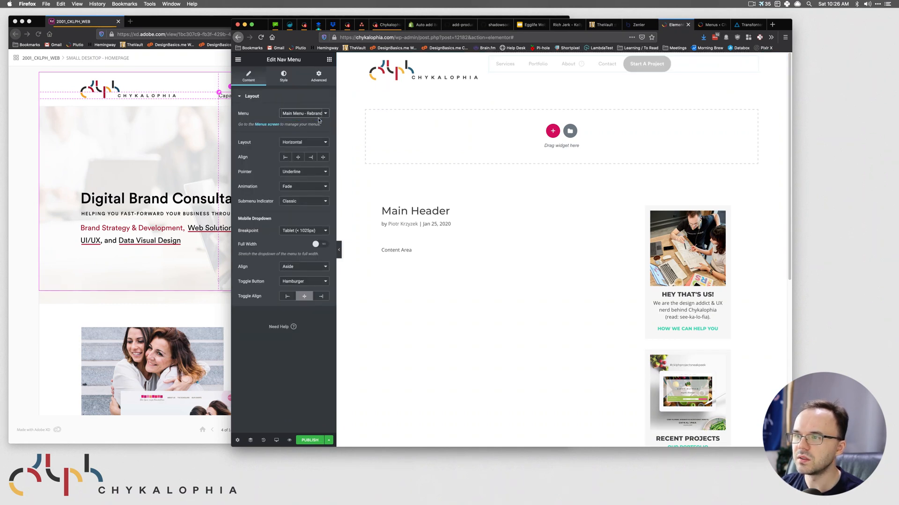
- Set the nav menu's typography font size to 18
click(146, 120)
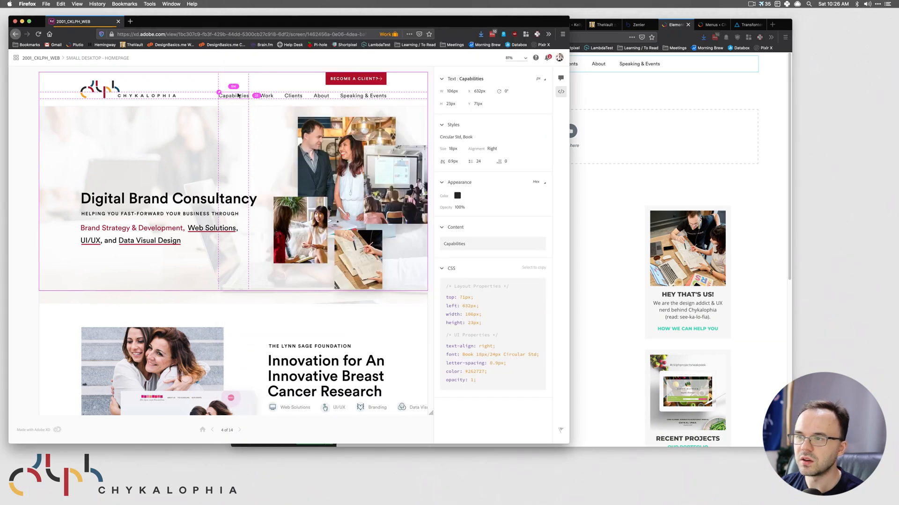
click(609, 130)
click(284, 76)
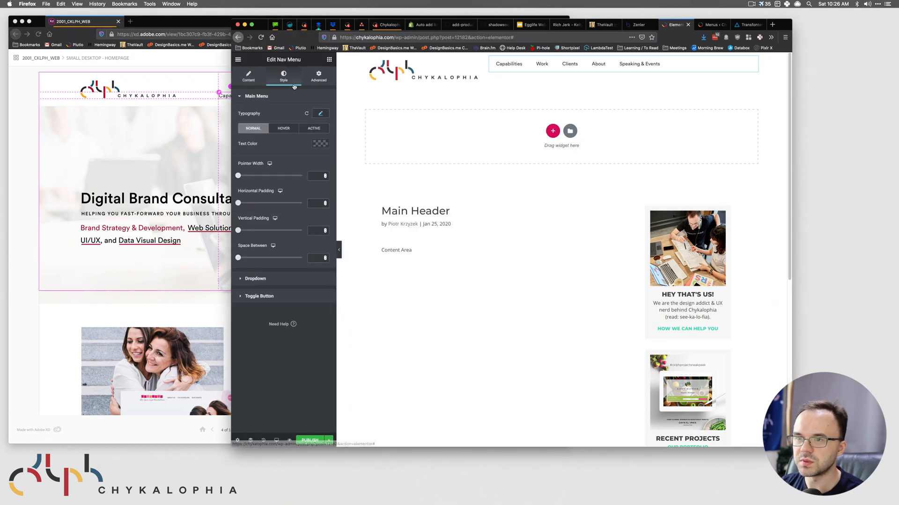
click(320, 114)
click(312, 158)
text(18)
click(155, 114)
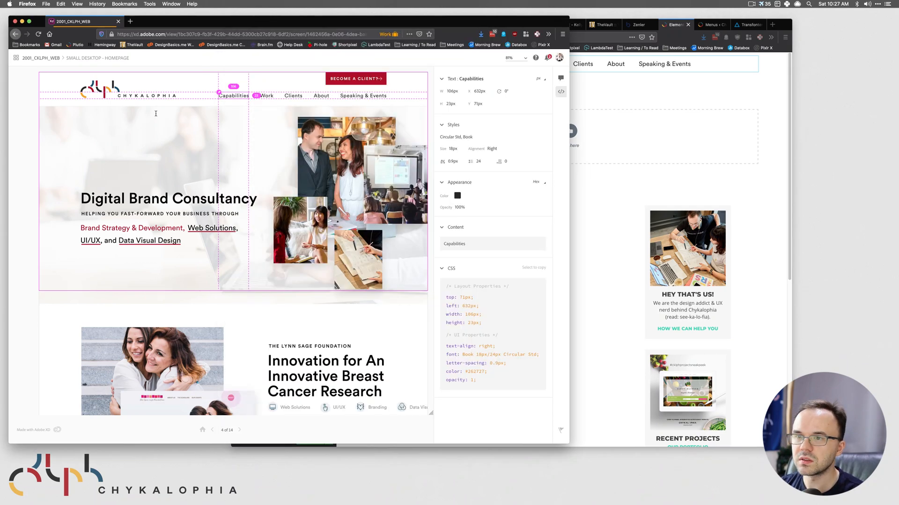
click(671, 90)
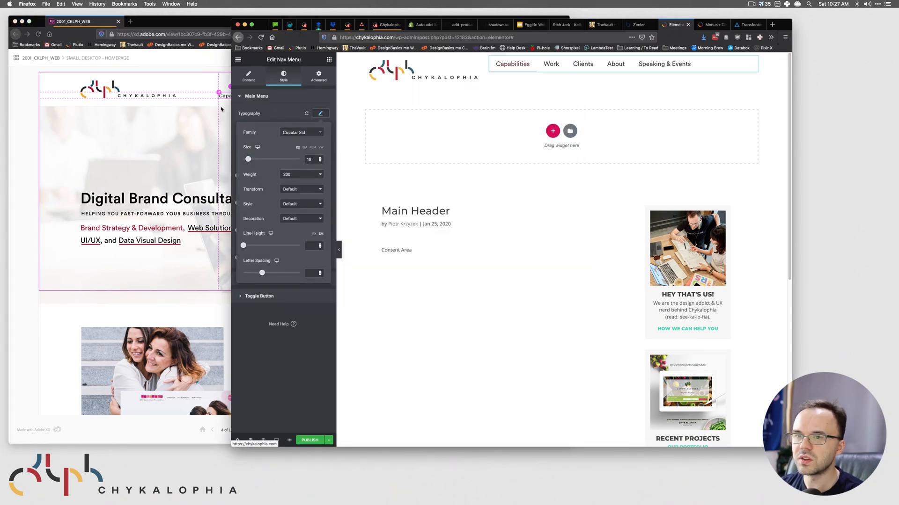
- Move the Elementor window beside the XD design and compare the Capabilities nav text
click(226, 96)
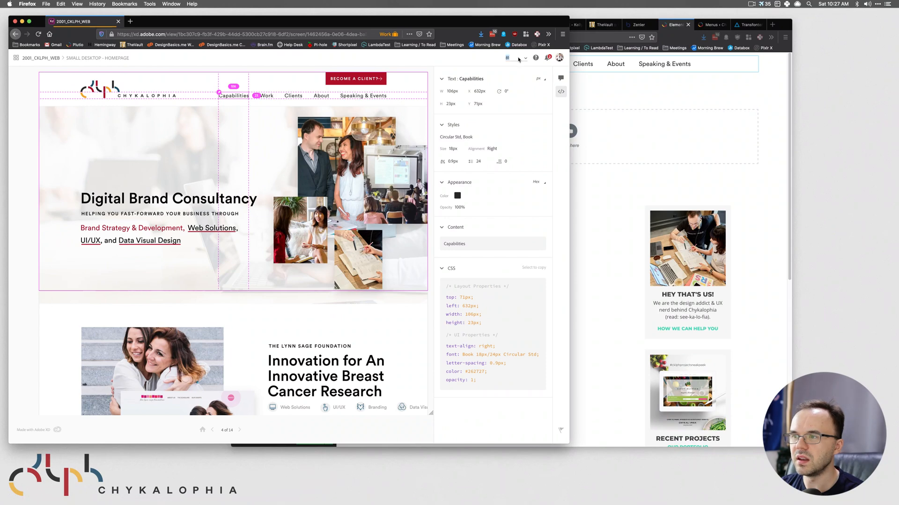
click(134, 120)
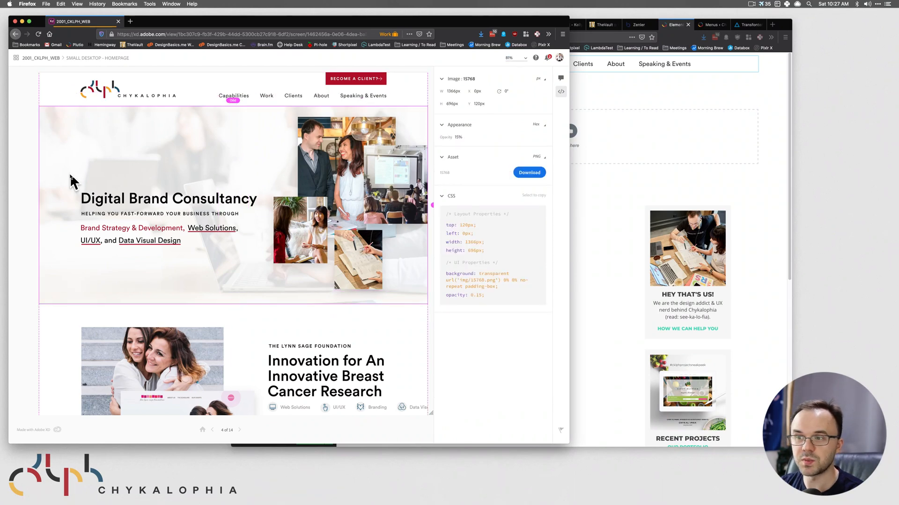
click(660, 201)
drag(777, 26, 750, 49)
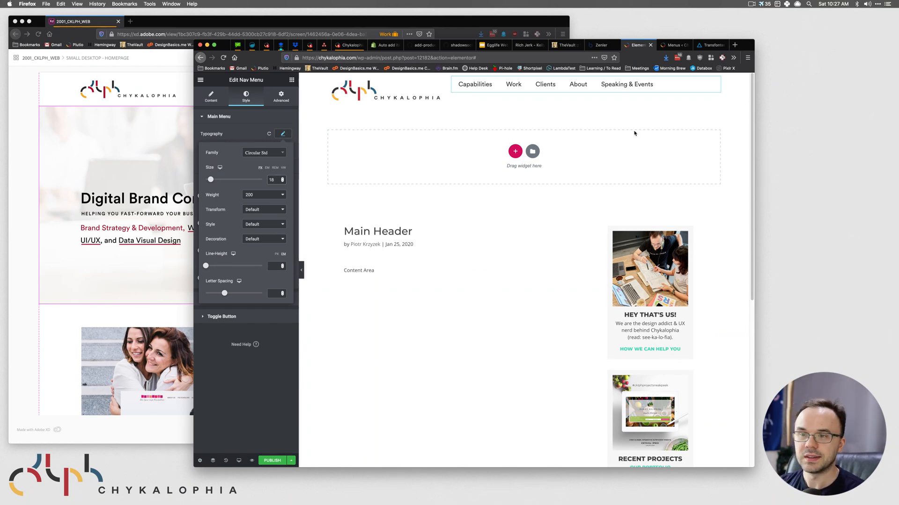
click(131, 133)
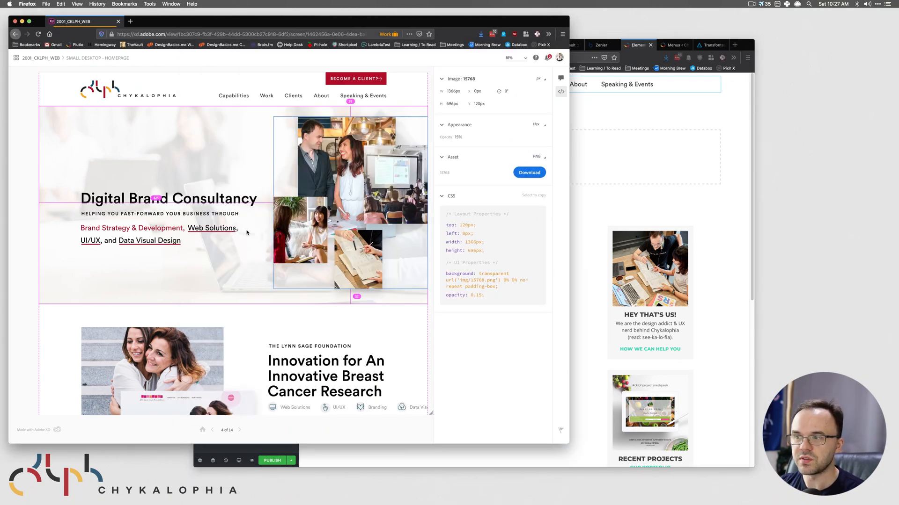
click(662, 164)
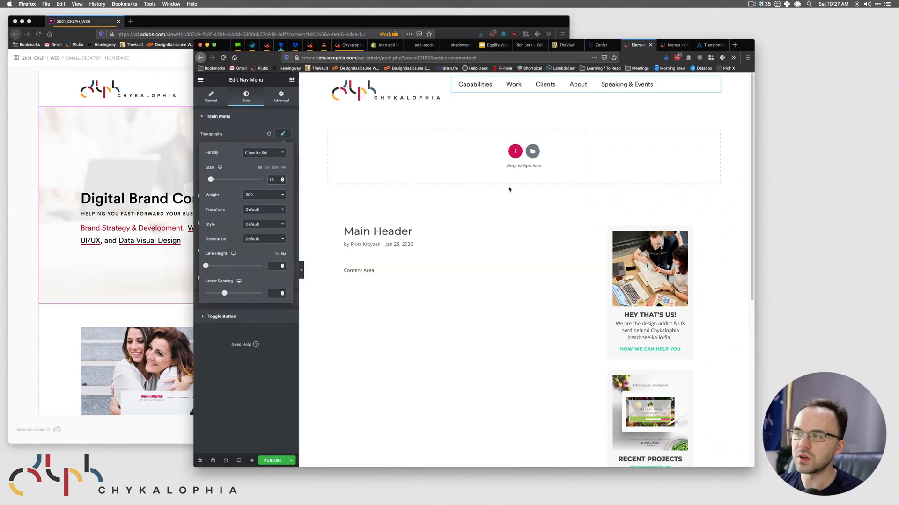
click(169, 138)
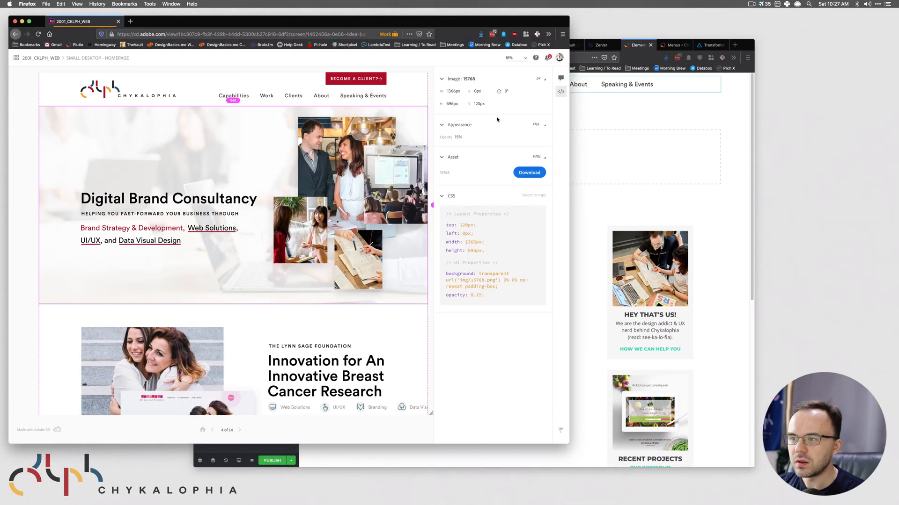
click(231, 100)
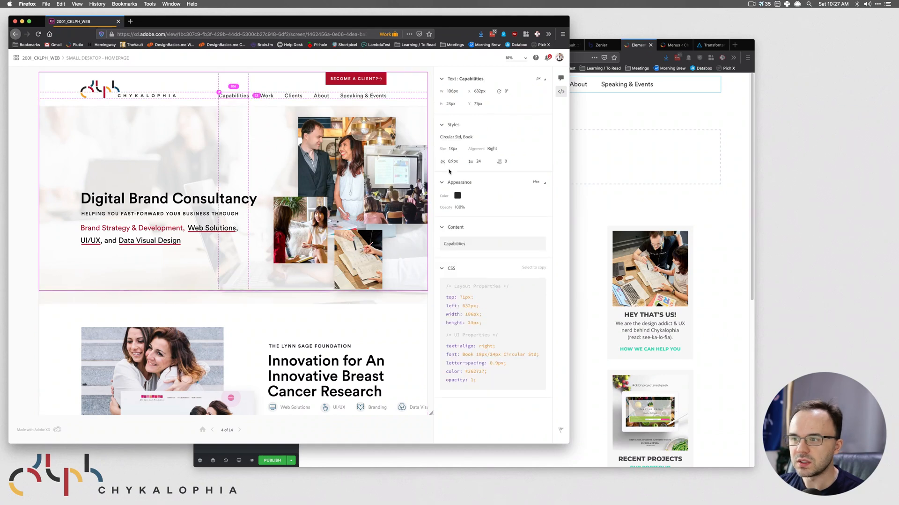
click(662, 132)
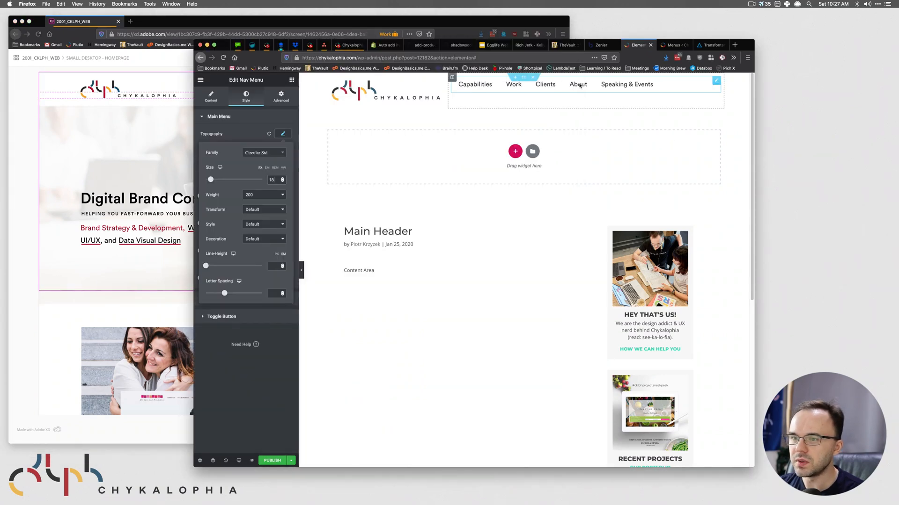
- Align the nav menu to the right, keeping the Horizontal layout
click(212, 98)
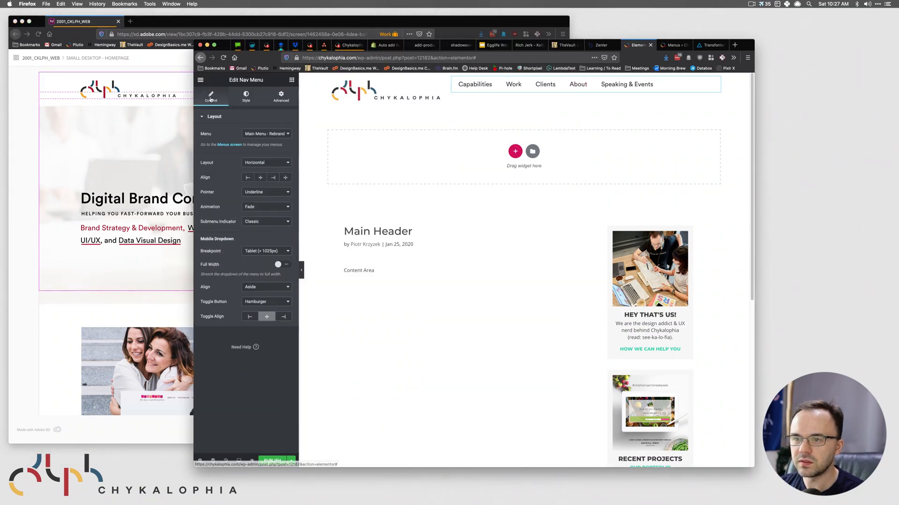
click(273, 178)
click(275, 162)
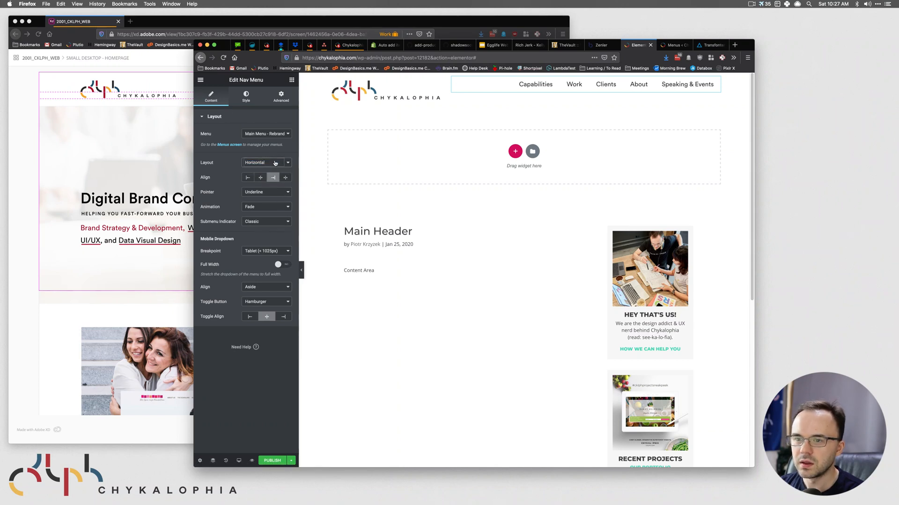
click(270, 150)
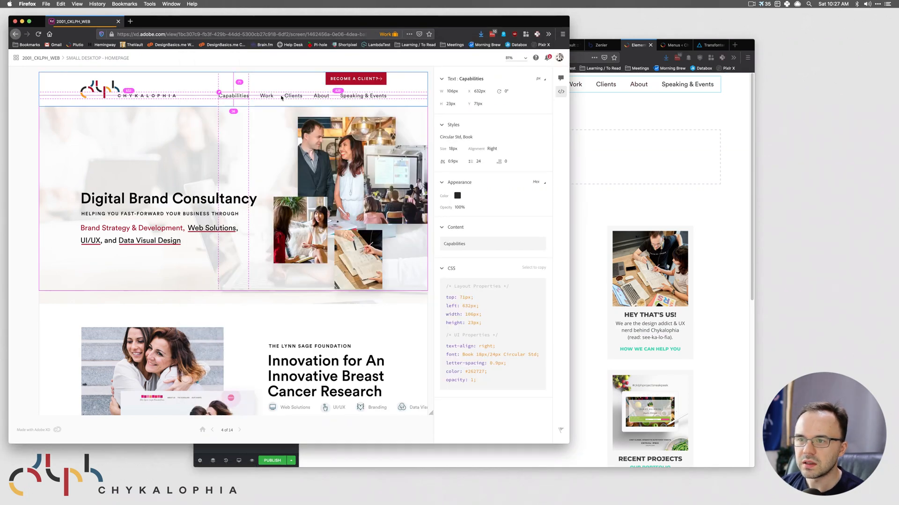
click(361, 96)
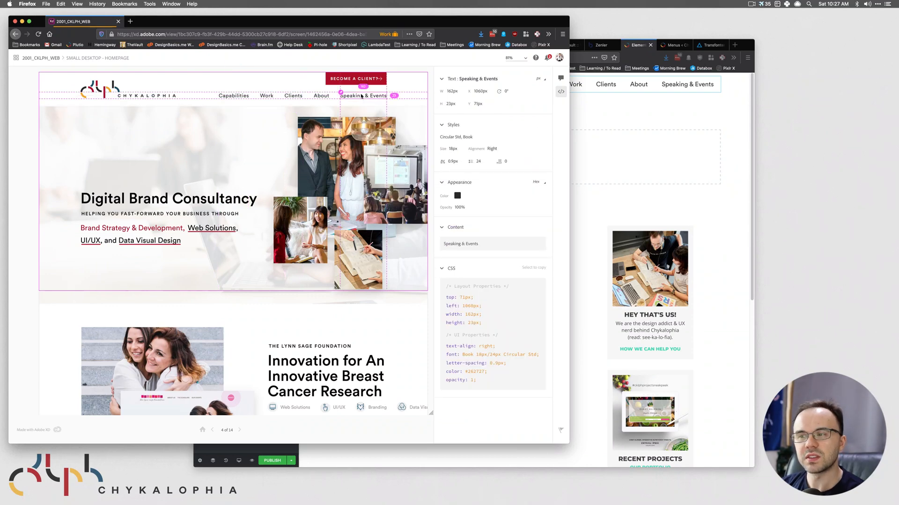
click(291, 101)
click(293, 97)
click(262, 99)
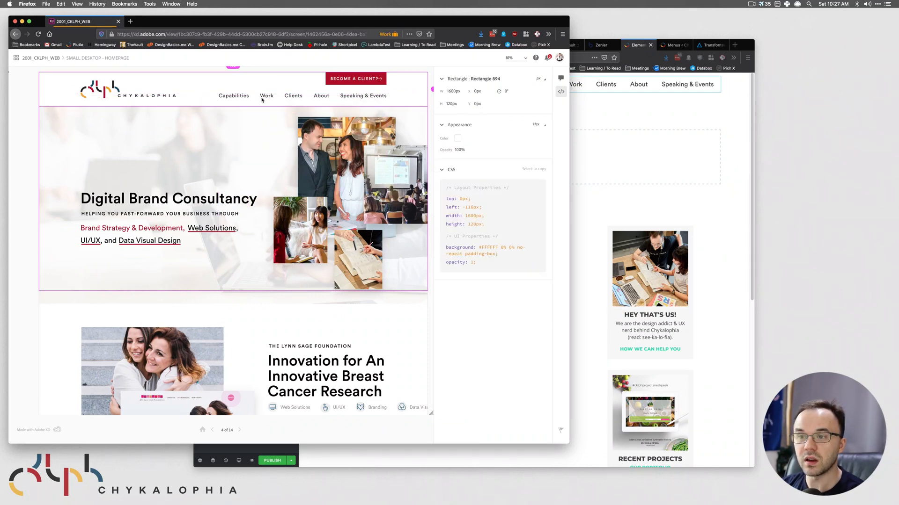
click(268, 97)
click(234, 102)
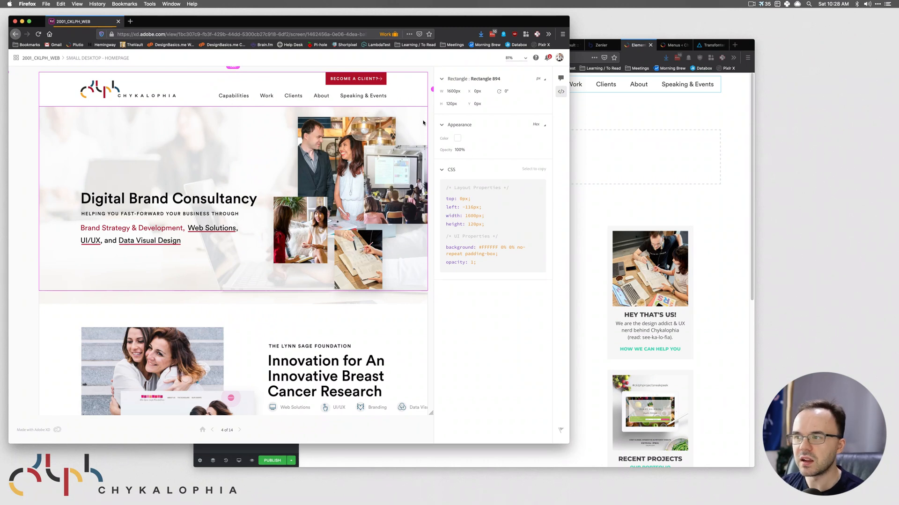
click(672, 117)
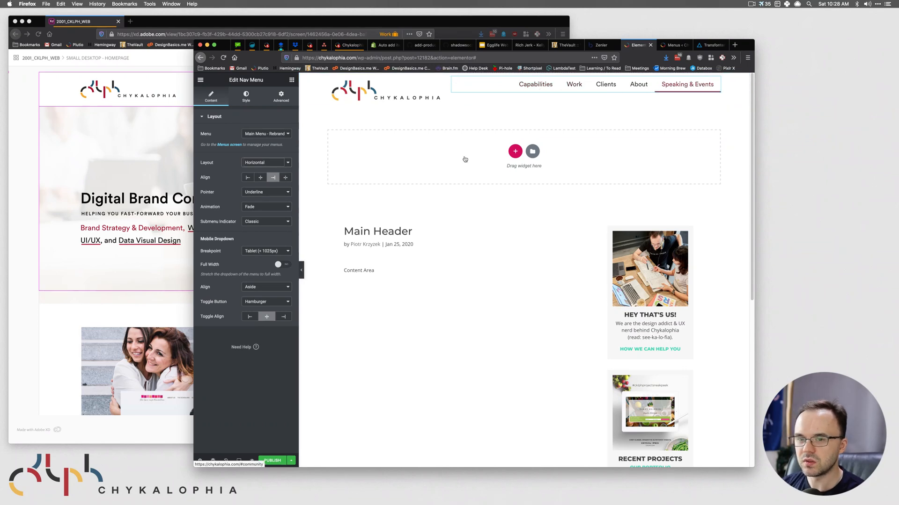
- Compare the XD design against the Elementor header, ending with Elementor's nav menu settings showing
click(141, 247)
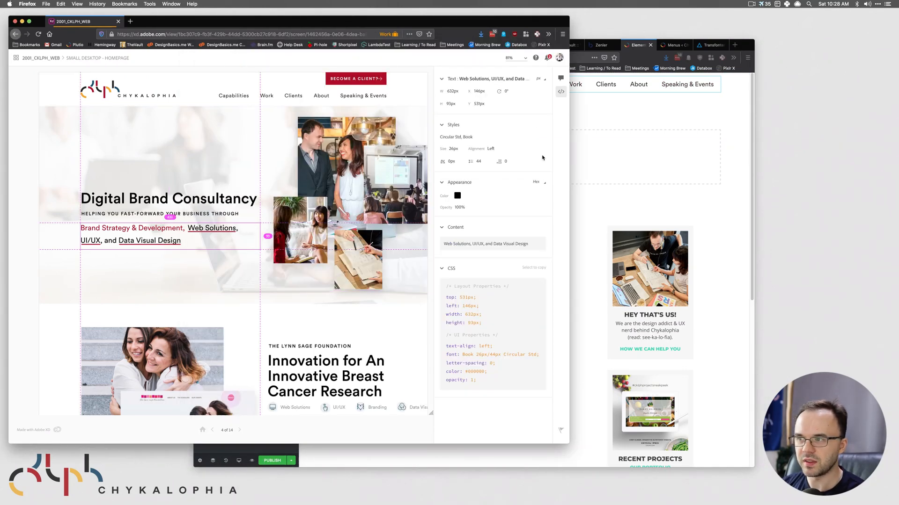
click(586, 152)
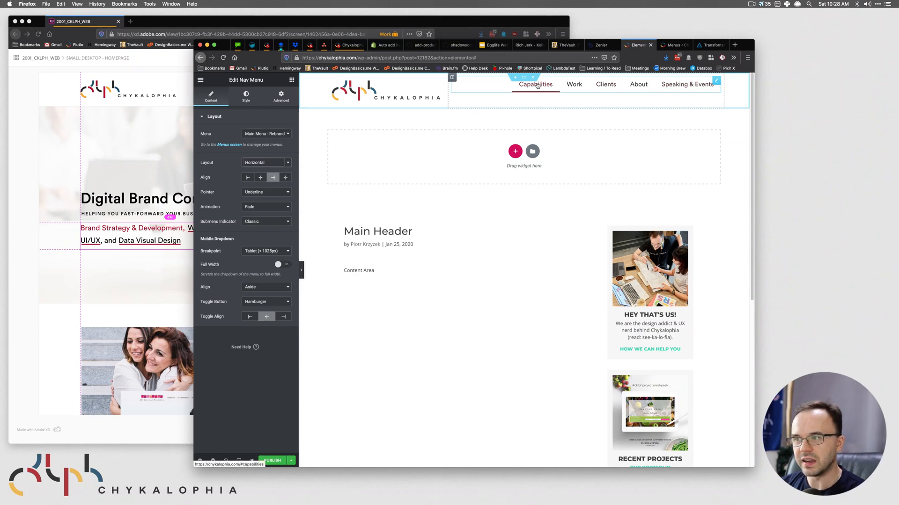
click(136, 182)
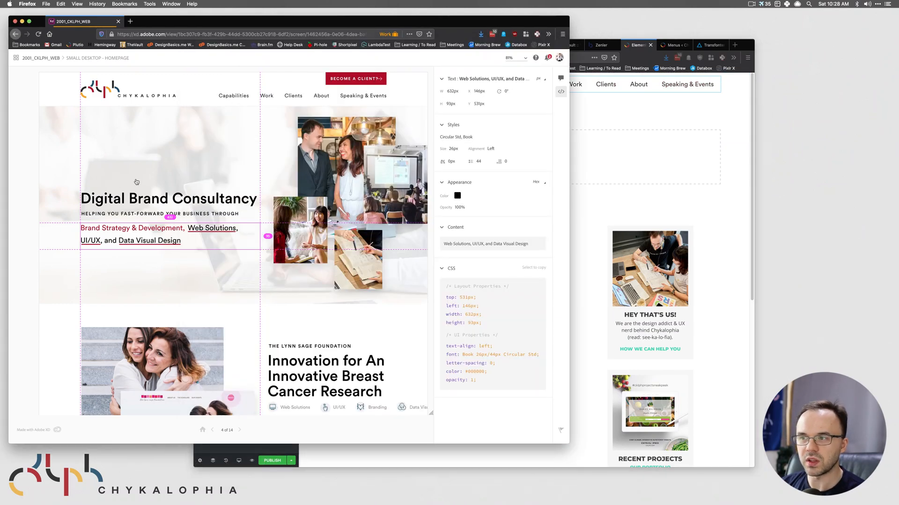
click(618, 135)
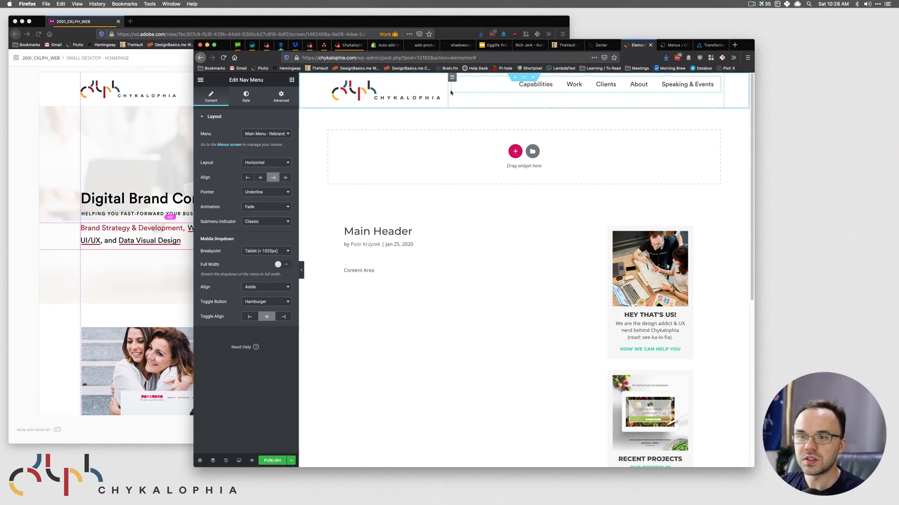
click(129, 132)
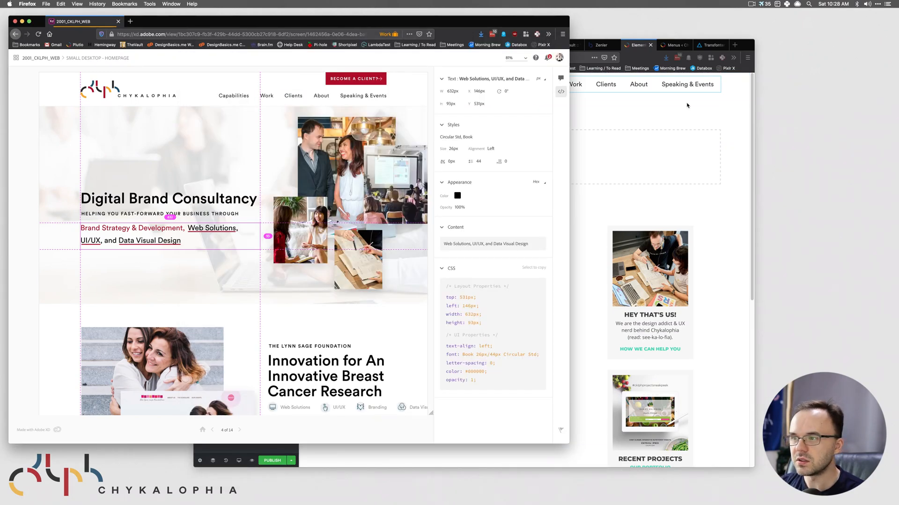
click(675, 100)
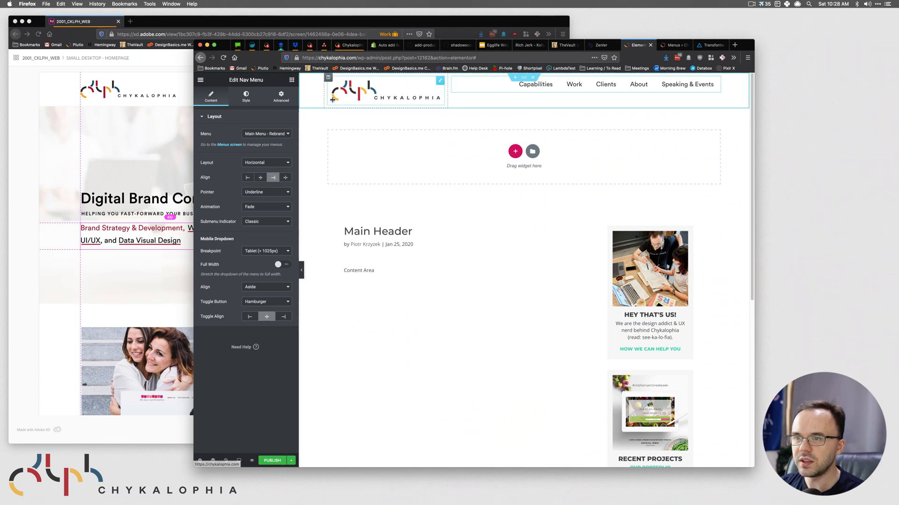
- Set the header section's Vertical Align to Bottom after trying Top, Middle and another option
click(526, 79)
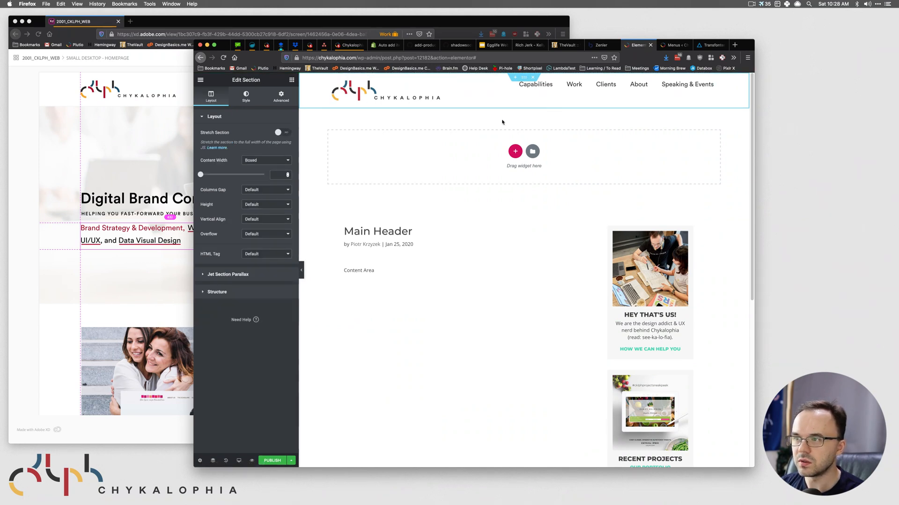
click(259, 220)
click(261, 220)
click(262, 219)
click(264, 226)
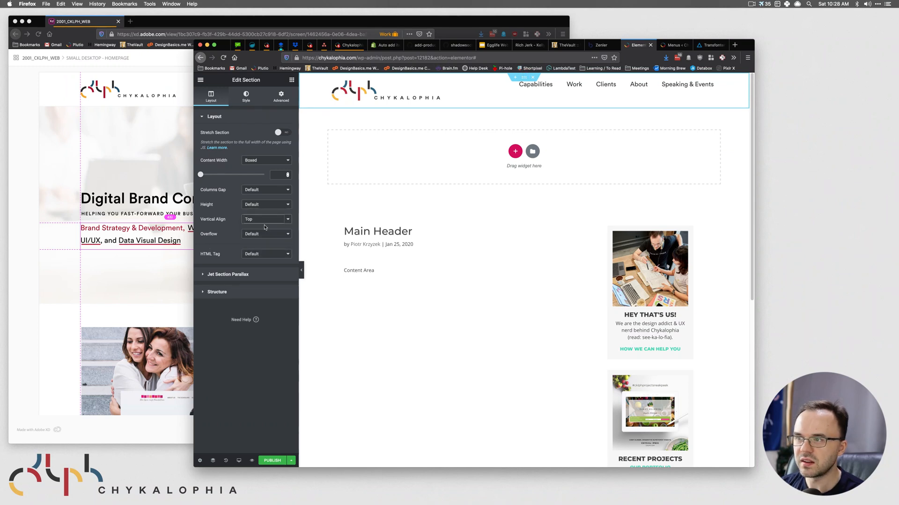
click(263, 222)
click(263, 225)
click(269, 222)
click(268, 229)
click(270, 220)
click(265, 212)
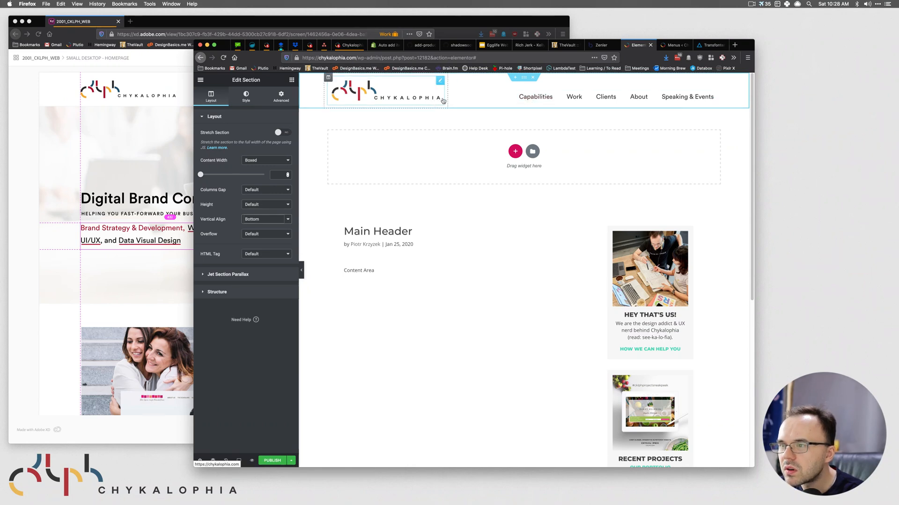
- Measure the header's height on screen, then return to the nav menu's settings
key(shift+super+p)
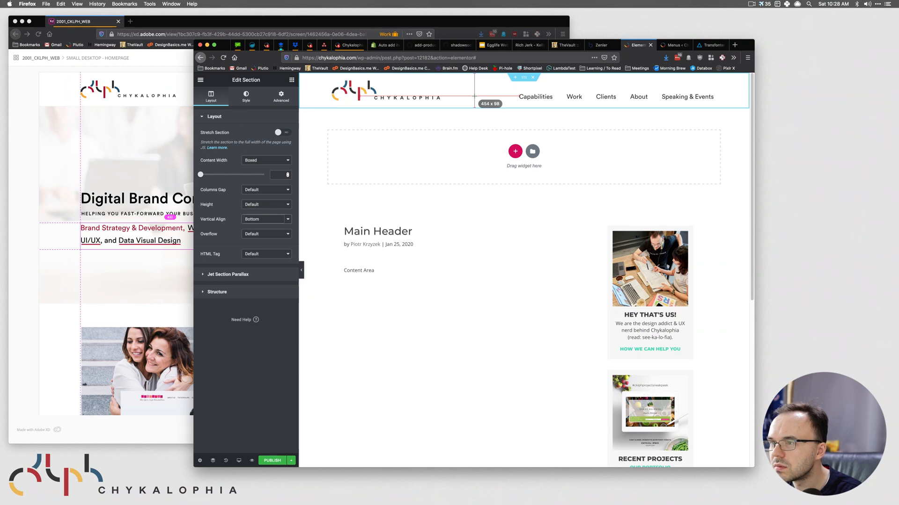
key(Escape)
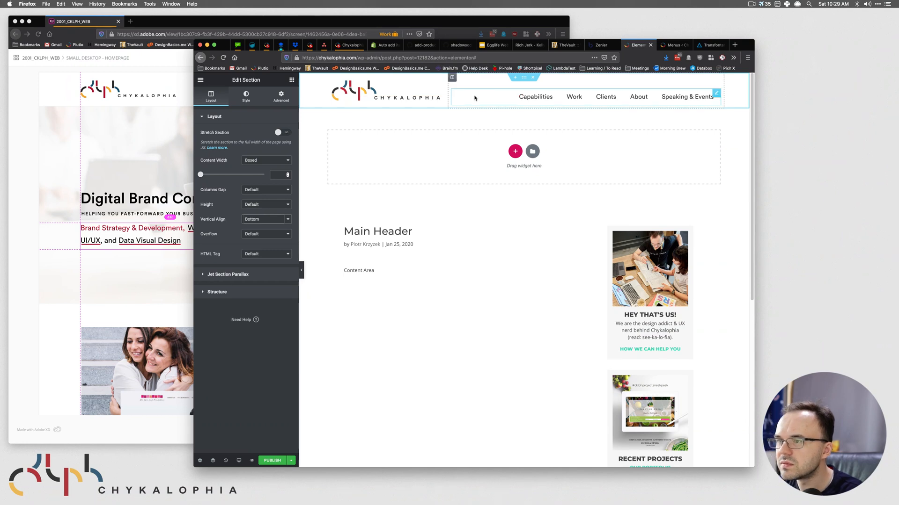
click(716, 94)
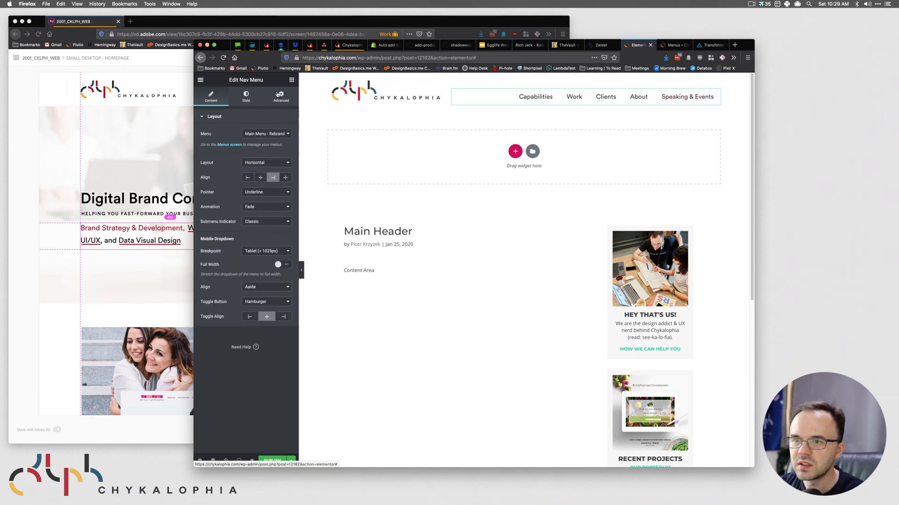
- In the nav menu's Advanced settings, unlink margins, keep Top at 0, and set Bottom to -5
click(281, 97)
click(286, 147)
click(213, 146)
text(1)
click(216, 148)
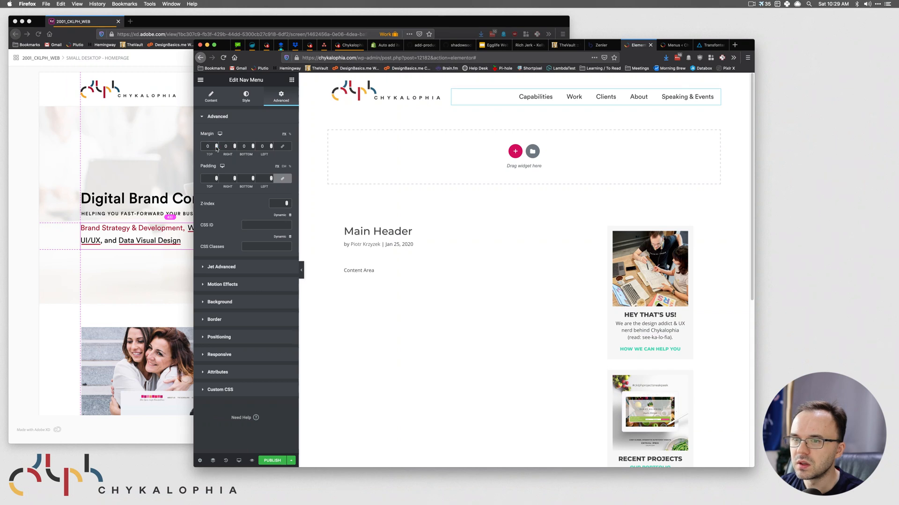
click(253, 149)
click(253, 149)
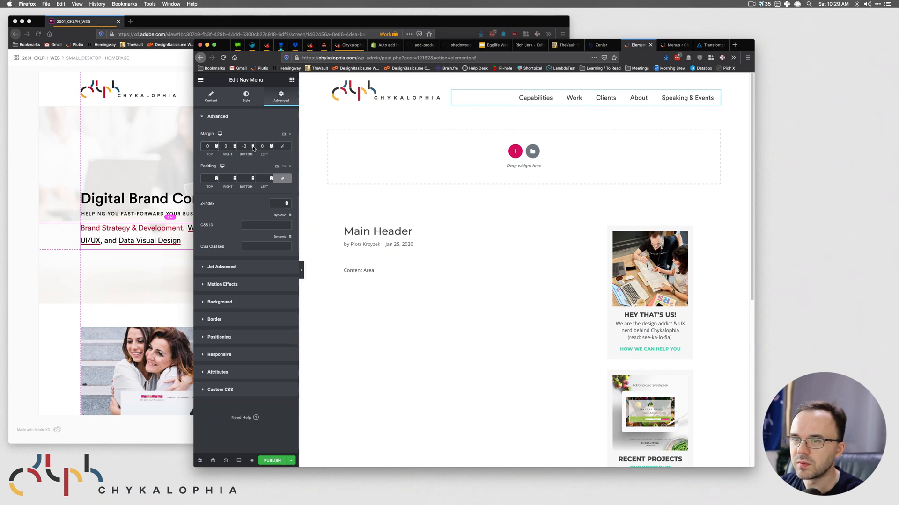
click(253, 148)
click(253, 149)
click(253, 148)
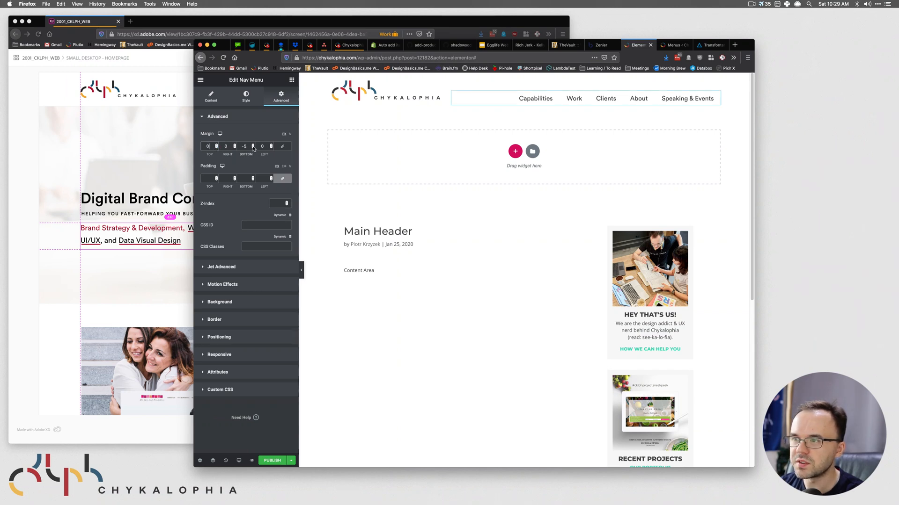
click(552, 276)
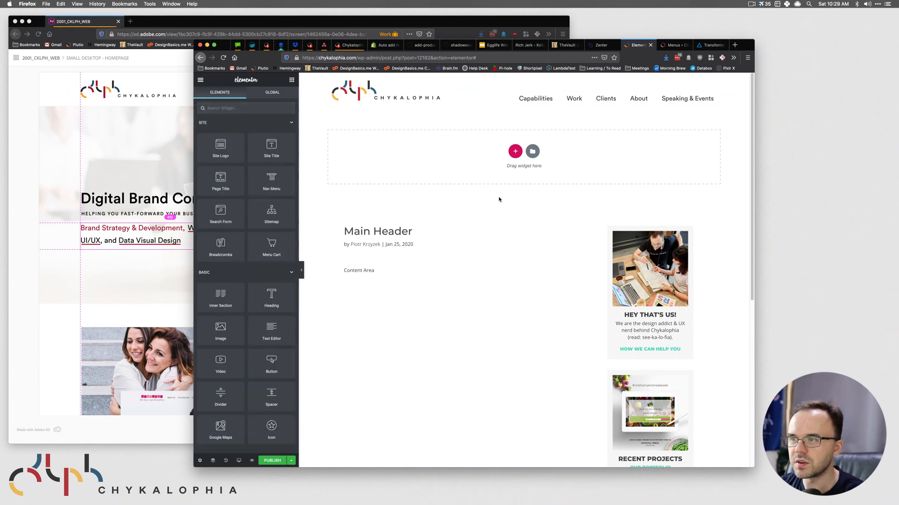
- Measure the logo-to-menu gap and compare it against the XD design
key(super+shift+p)
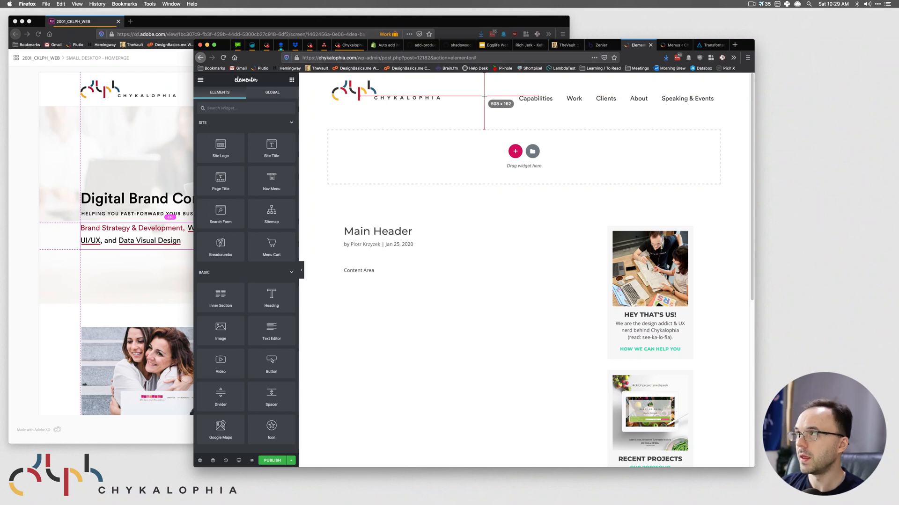
key(Escape)
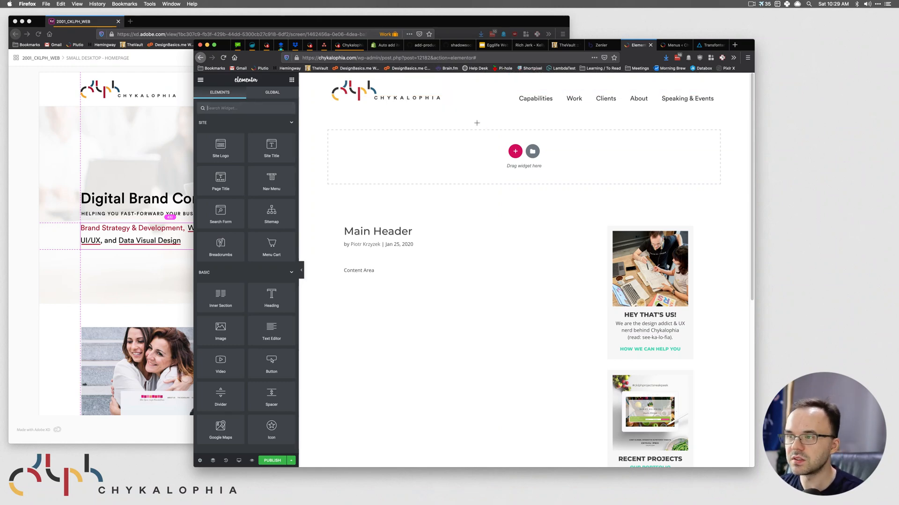
click(144, 189)
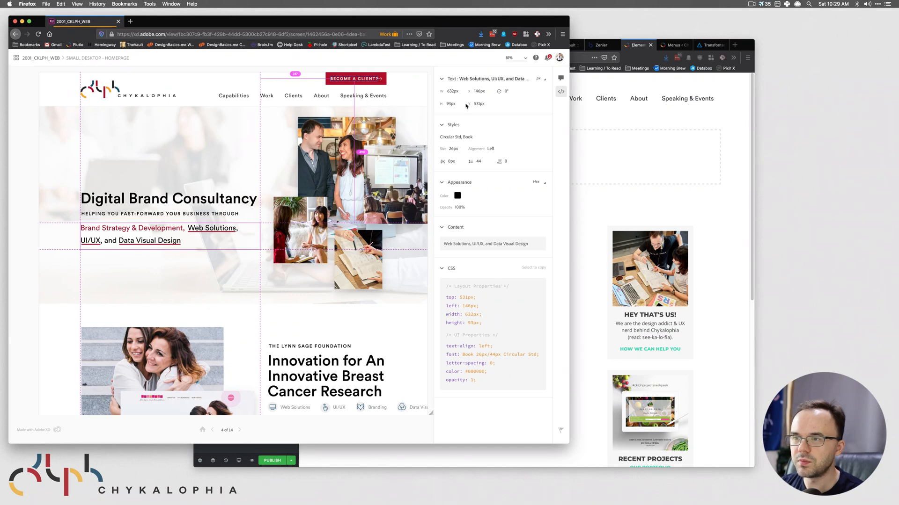
click(680, 125)
- Save the header as a draft, recheck it against XD, then select the header section
click(291, 461)
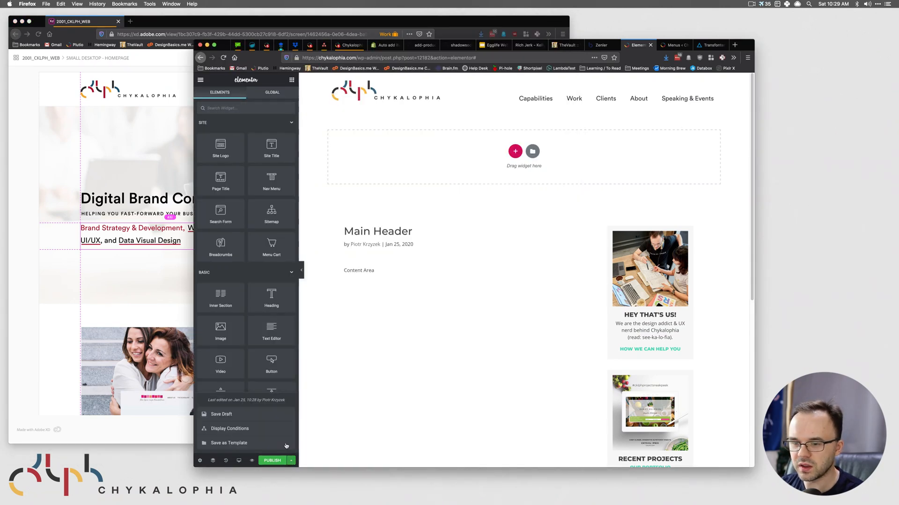
click(237, 414)
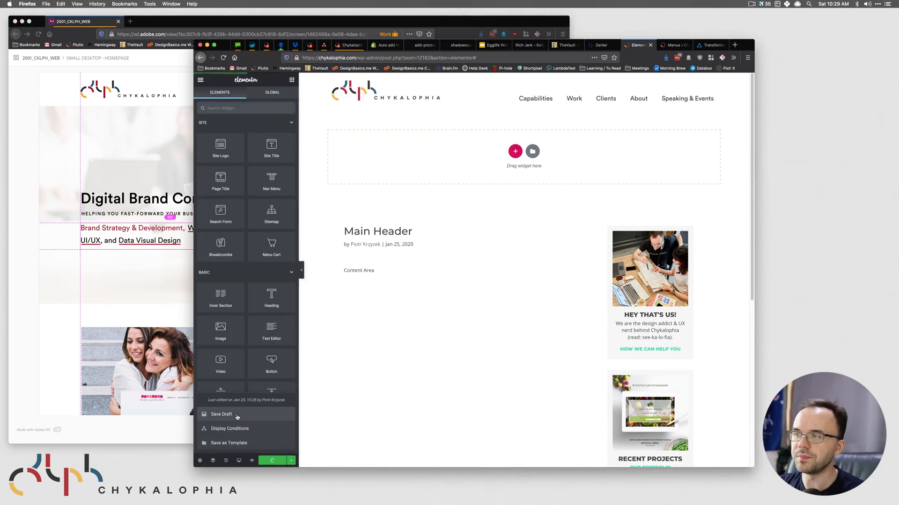
click(156, 114)
click(652, 114)
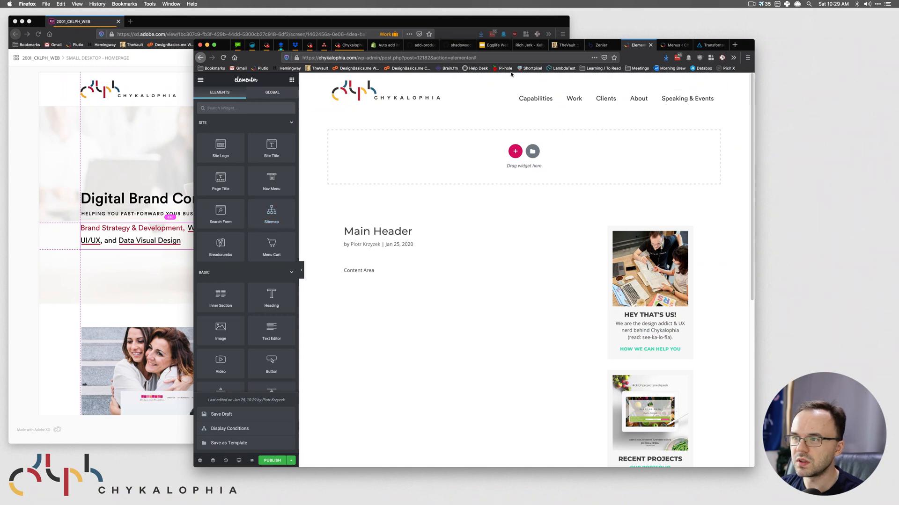
click(523, 78)
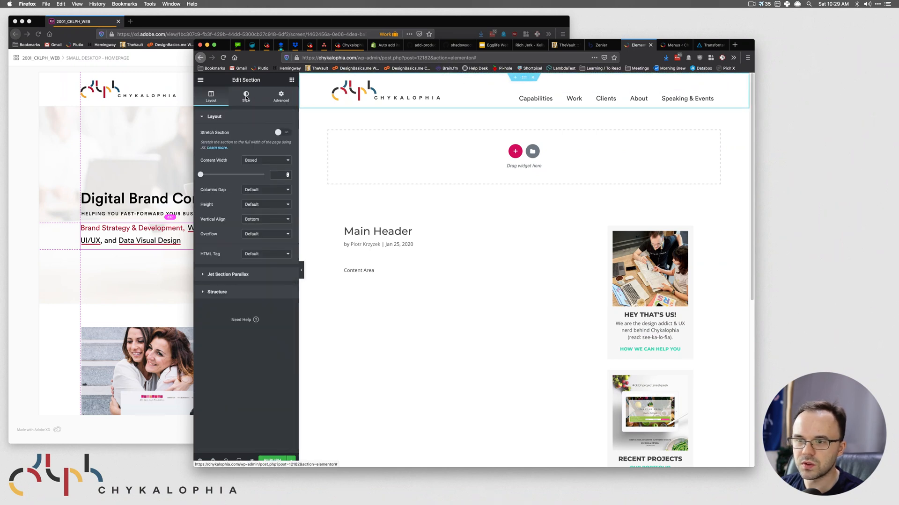
- Browse the section's Responsive, Motion Effects, Margin/Padding and Layout settings, then expand Advanced > Custom CSS
click(282, 98)
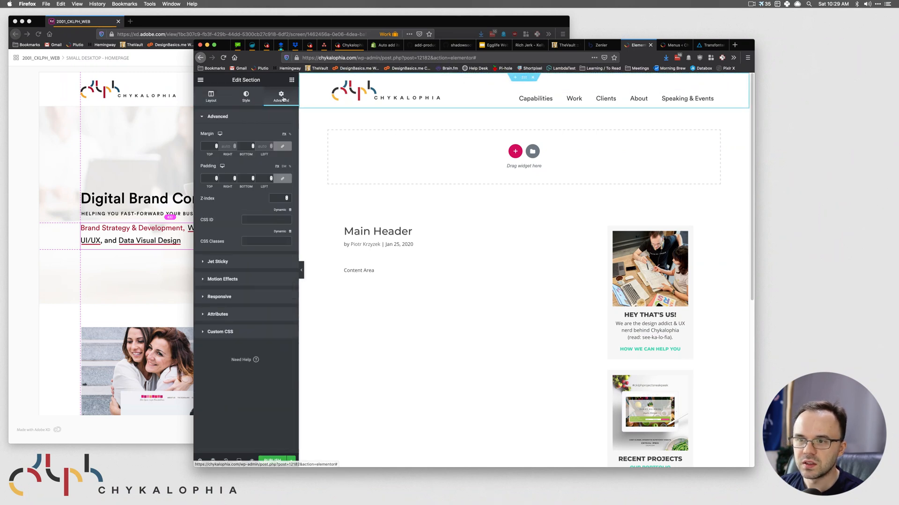
click(234, 300)
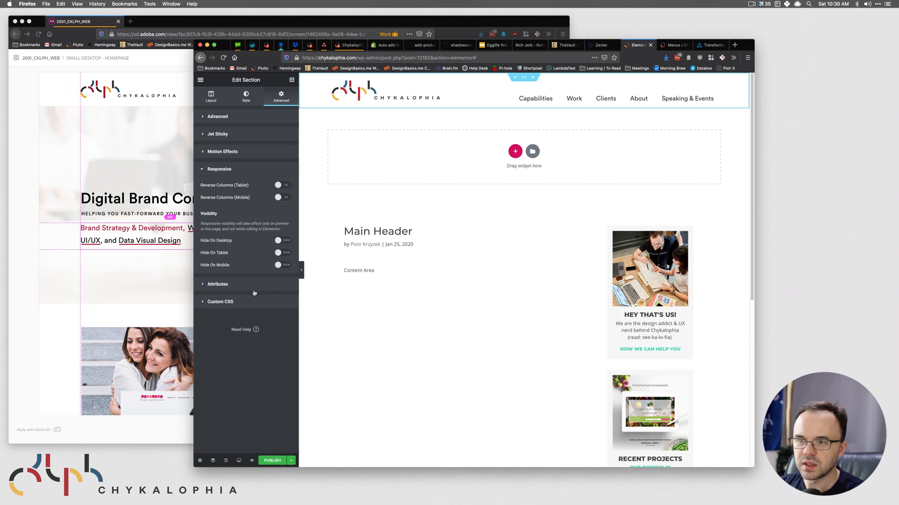
click(230, 152)
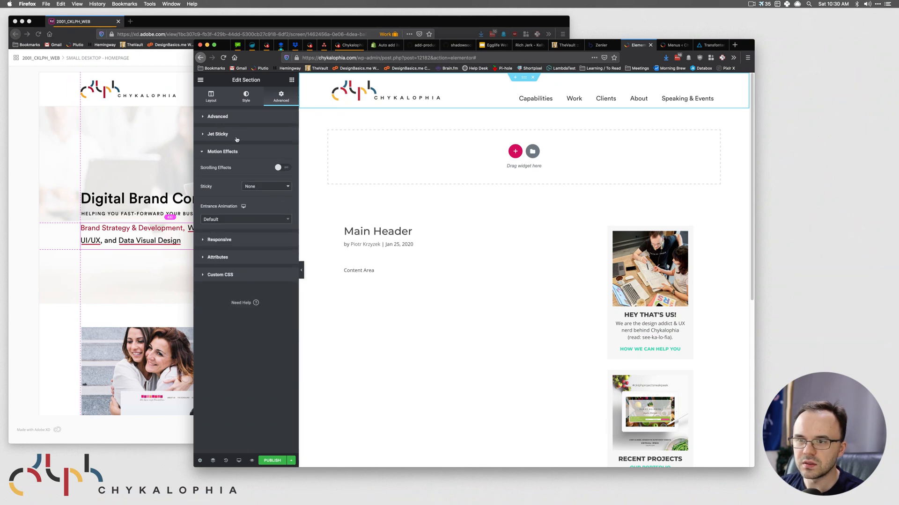
click(225, 151)
click(231, 117)
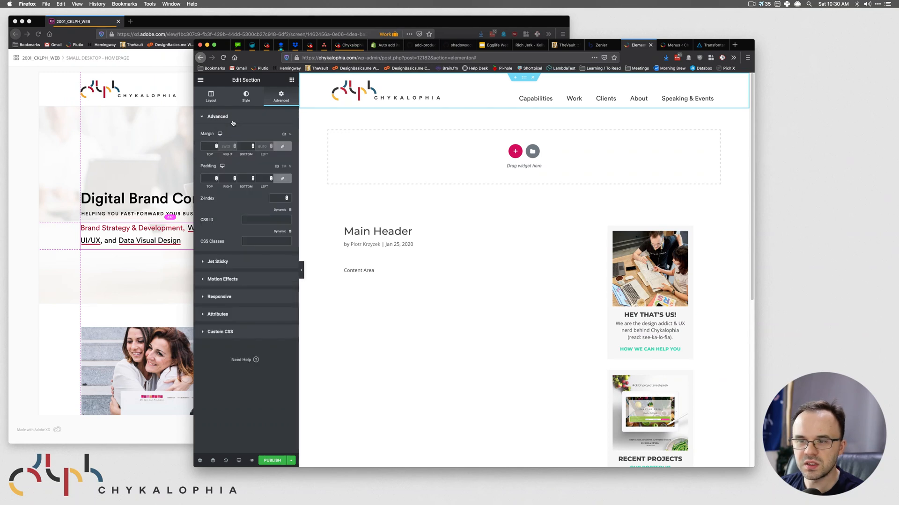
click(212, 97)
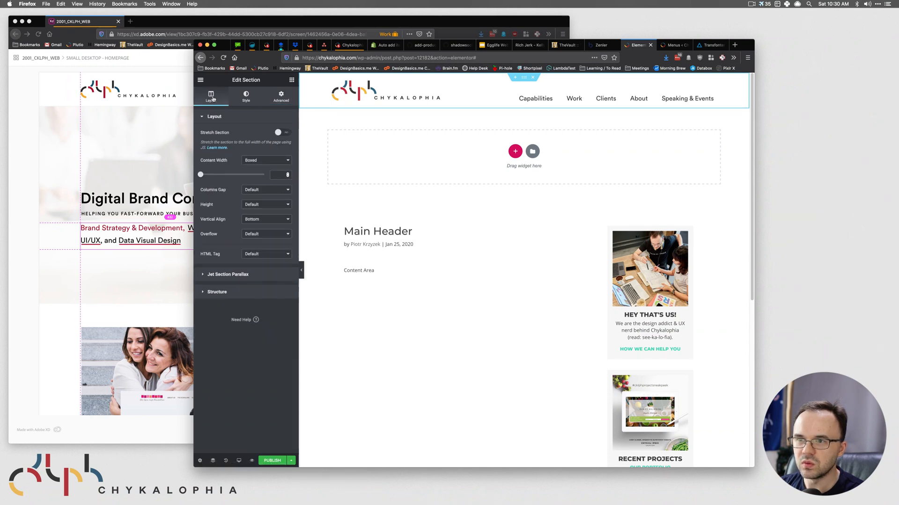
click(280, 96)
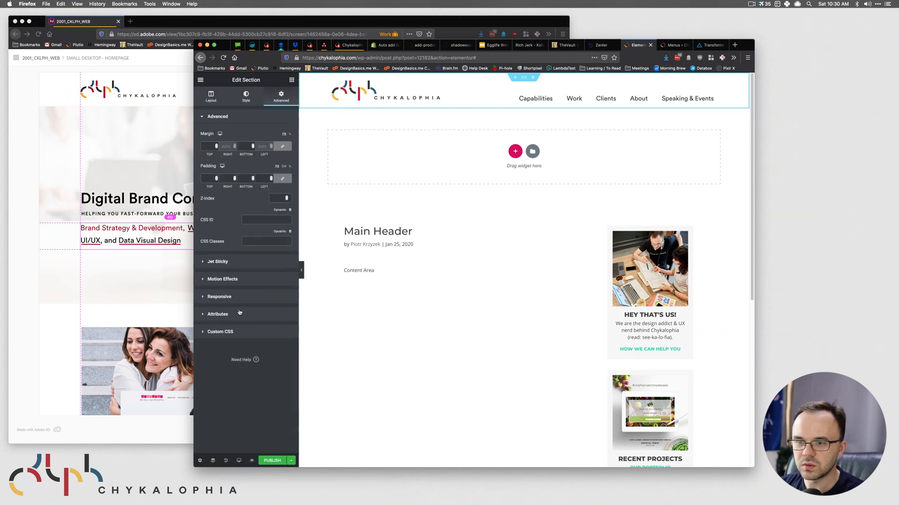
click(223, 343)
- Enter 'selector { position: relative; }' as the section's custom CSS and save the draft
text(select)
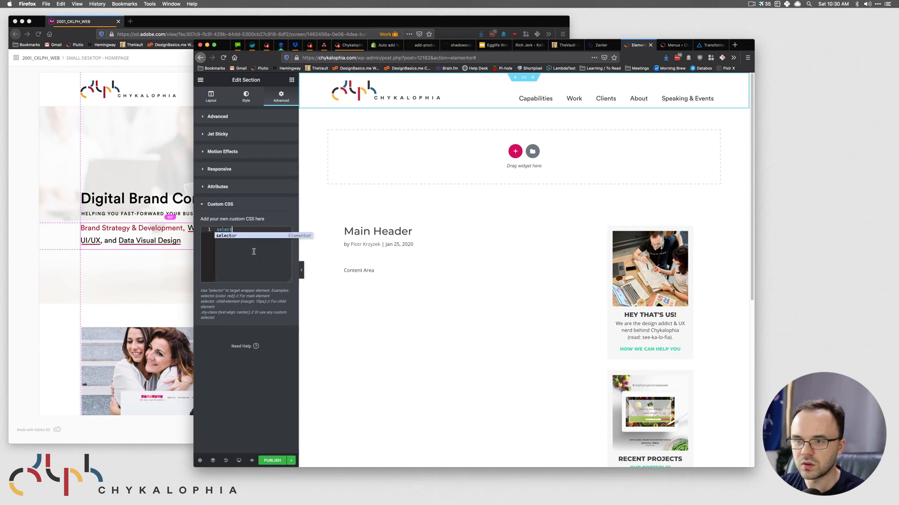
key(Return)
text({)
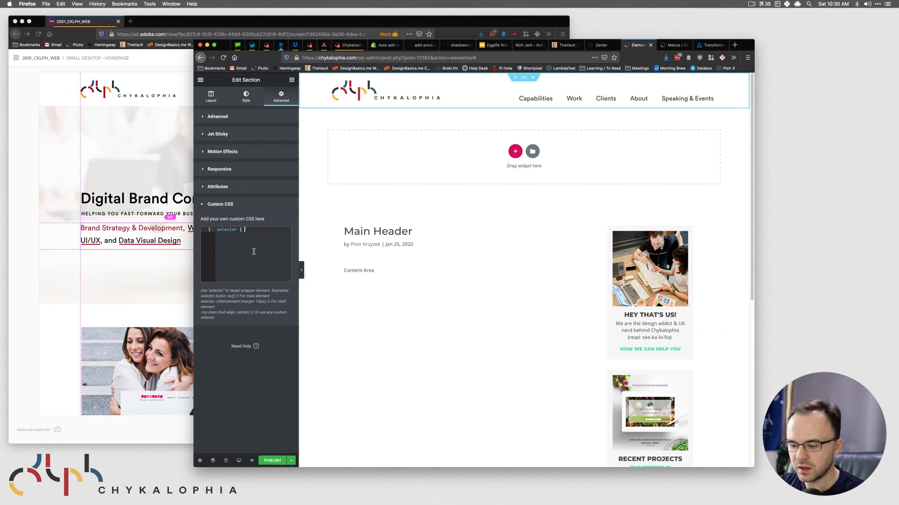
text( position: re)
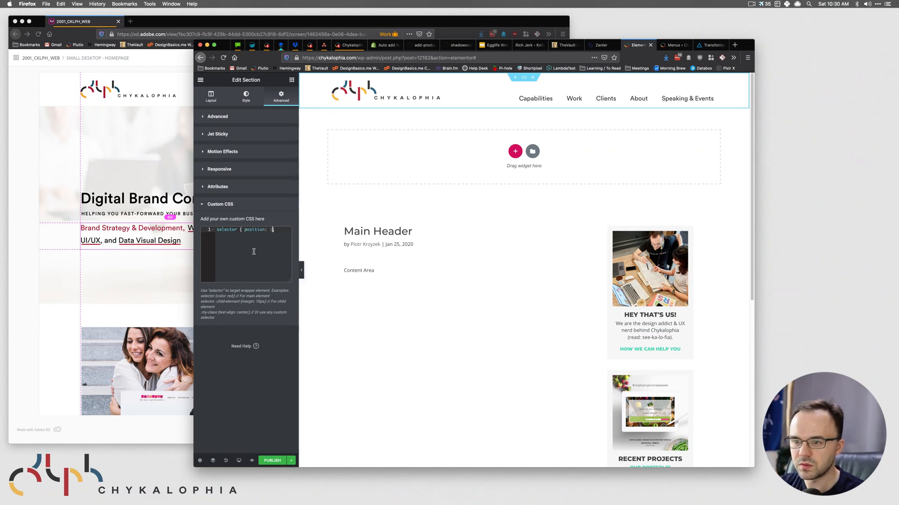
key(Return)
text(; })
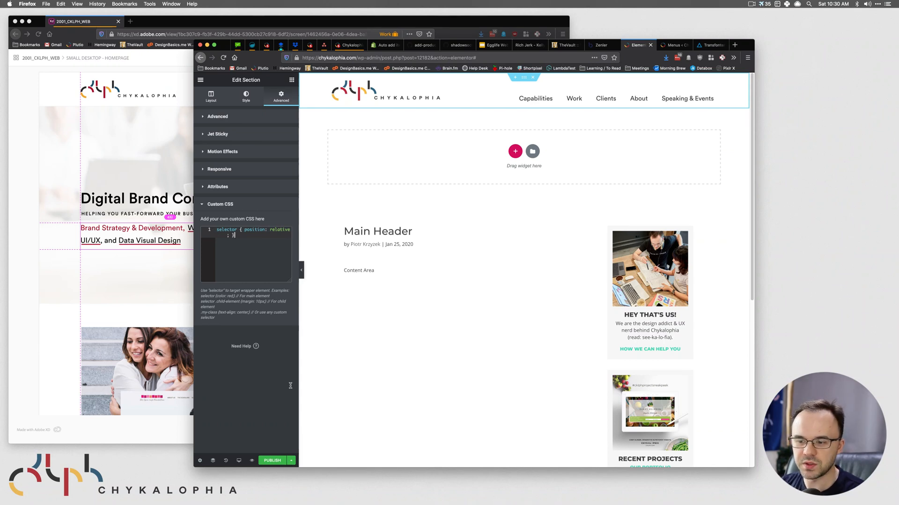
click(291, 460)
click(251, 418)
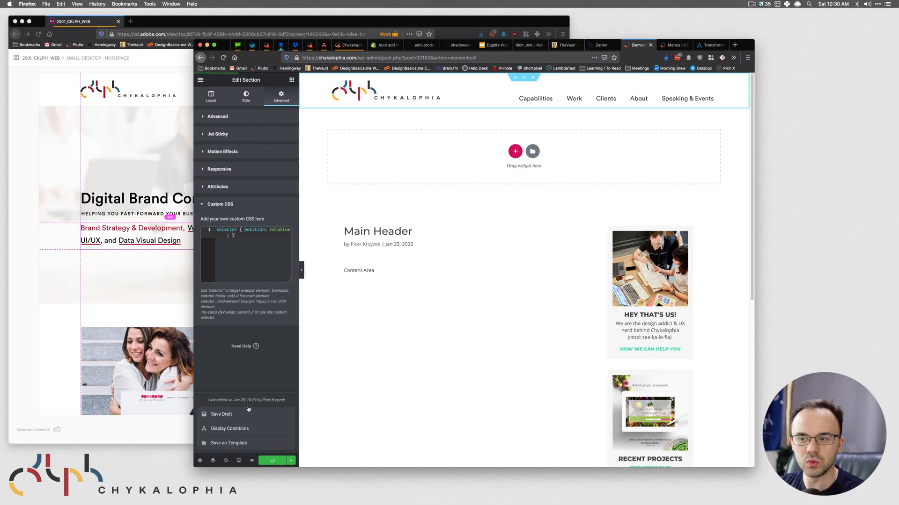
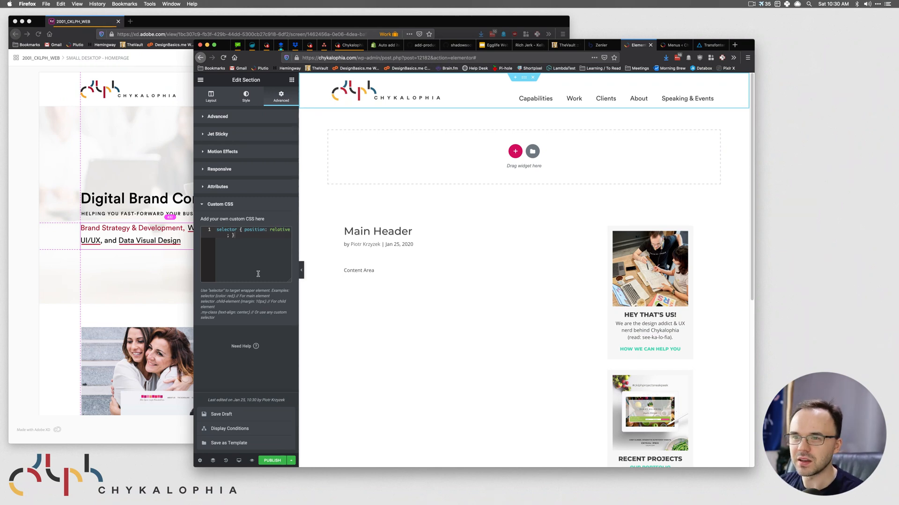
- Dismiss the save options and show the Elements widget list
click(524, 77)
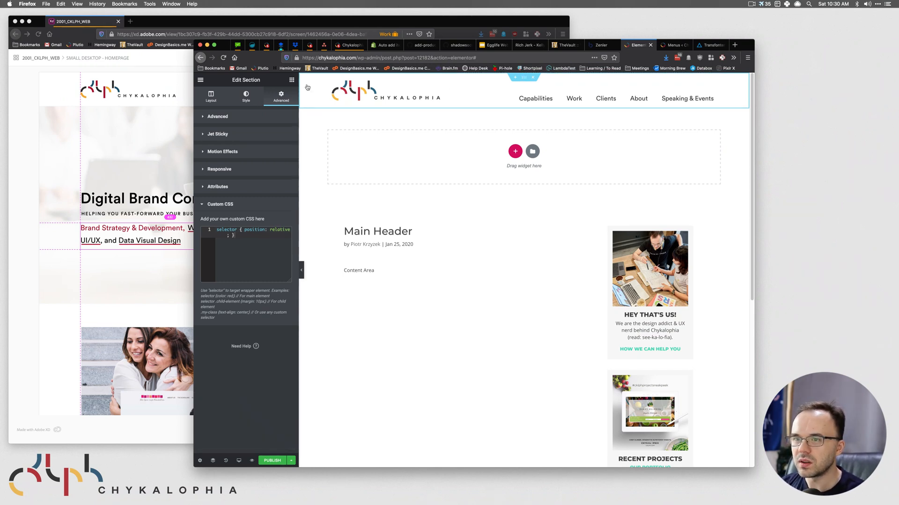
click(290, 80)
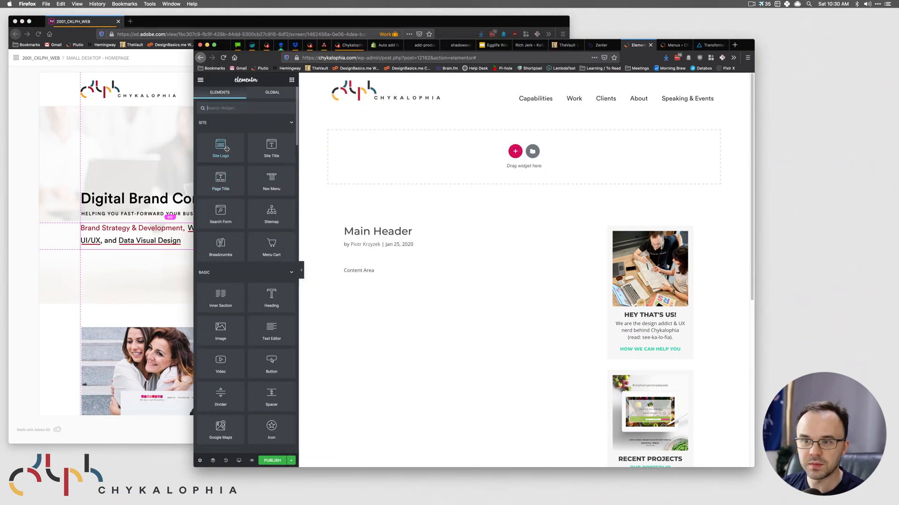
- Drag a Button widget into the top of the header and set its position to Absolute
drag(273, 365, 590, 93)
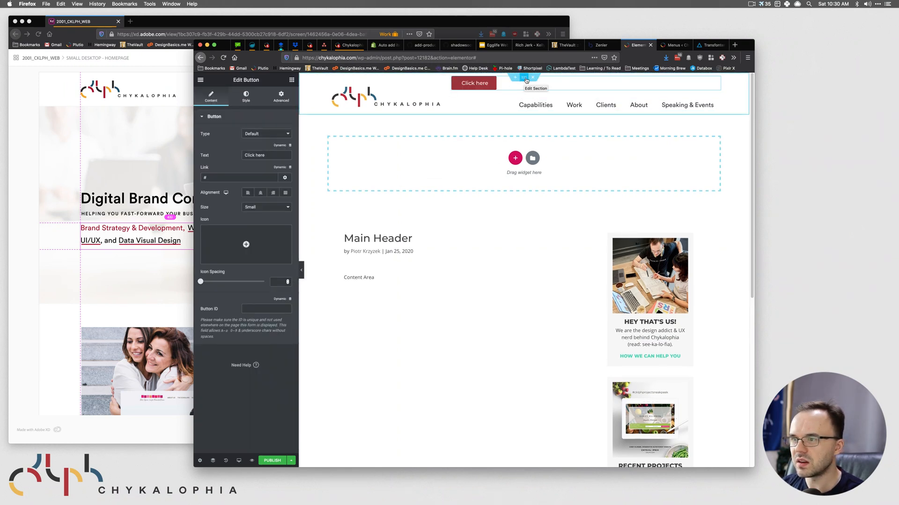
click(276, 97)
click(239, 337)
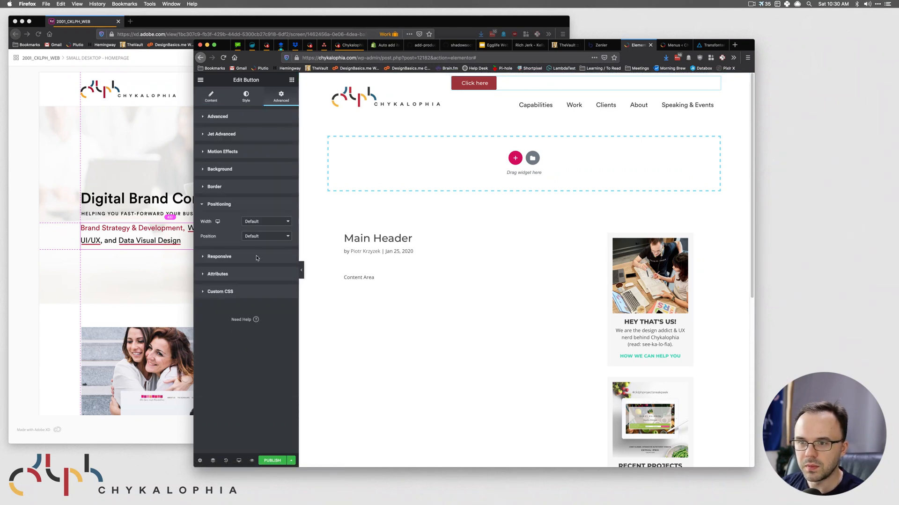
click(255, 236)
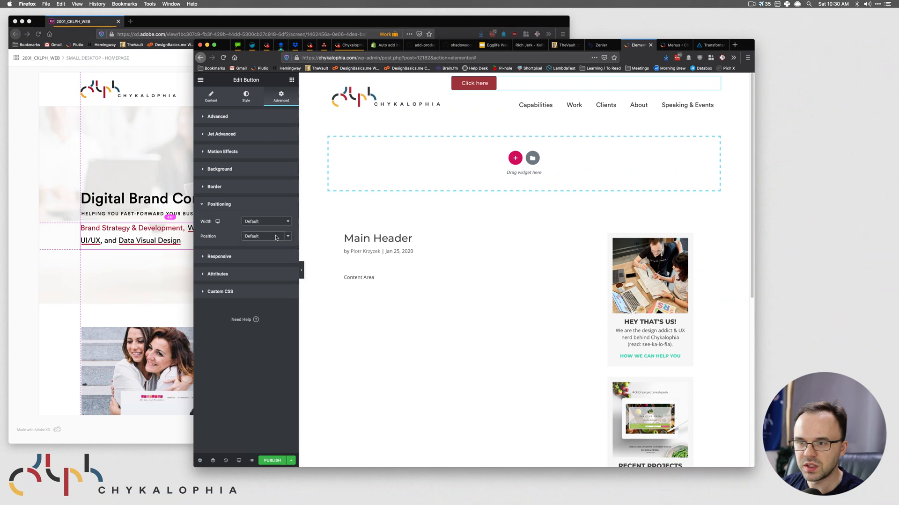
click(257, 240)
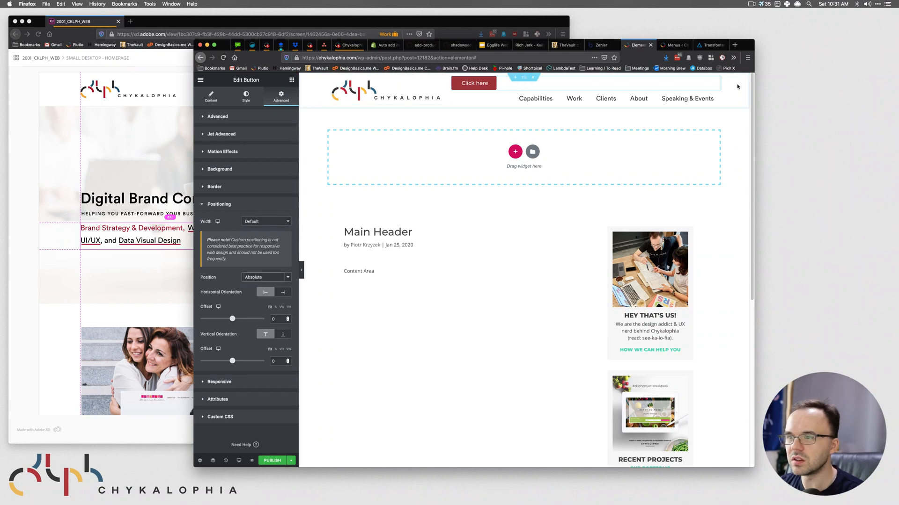
- Compare the header section and column with the XD design and review the positioning warning
click(521, 80)
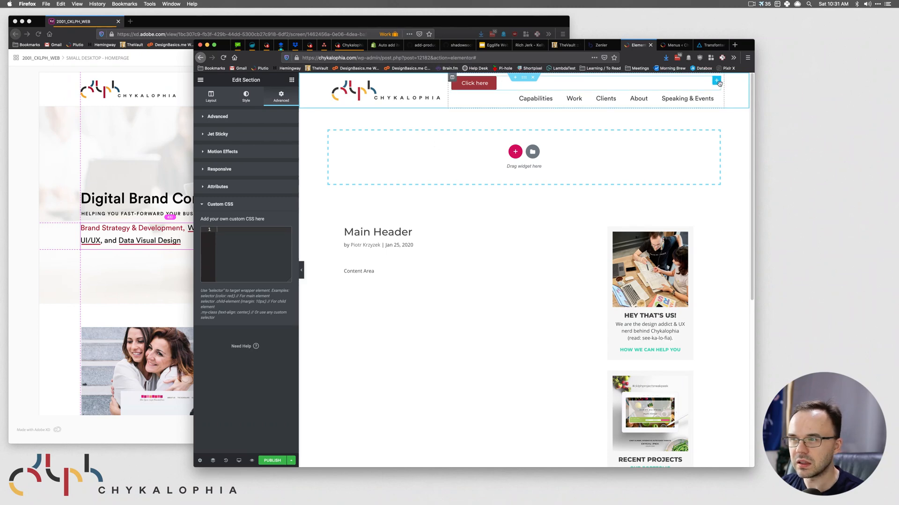
click(717, 81)
click(124, 166)
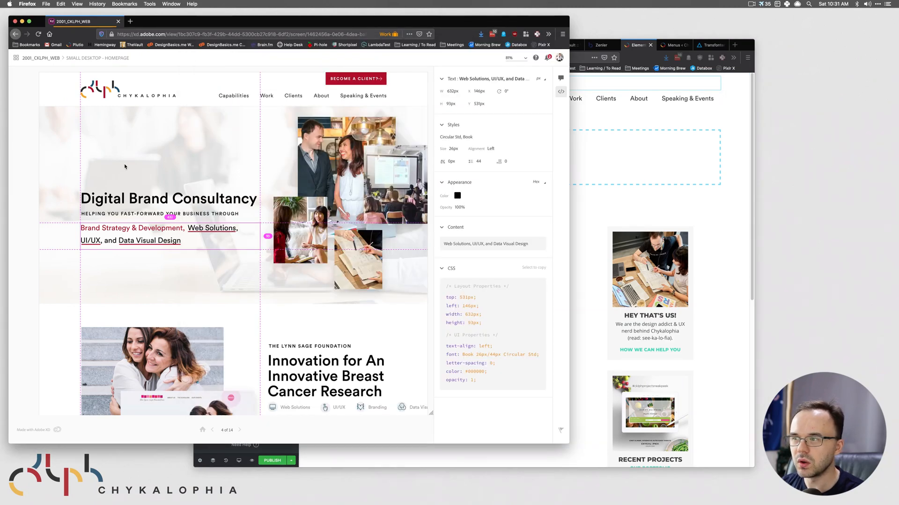
click(496, 85)
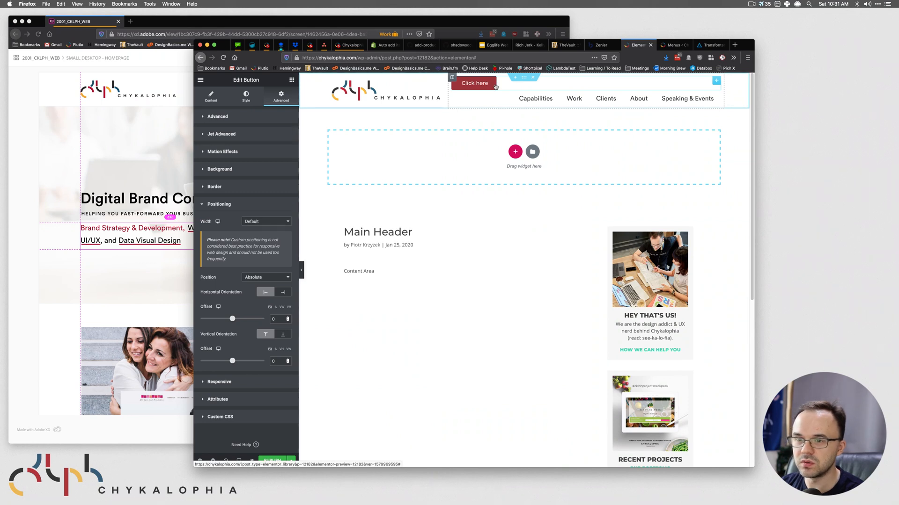
drag(227, 259, 216, 240)
click(241, 259)
click(260, 255)
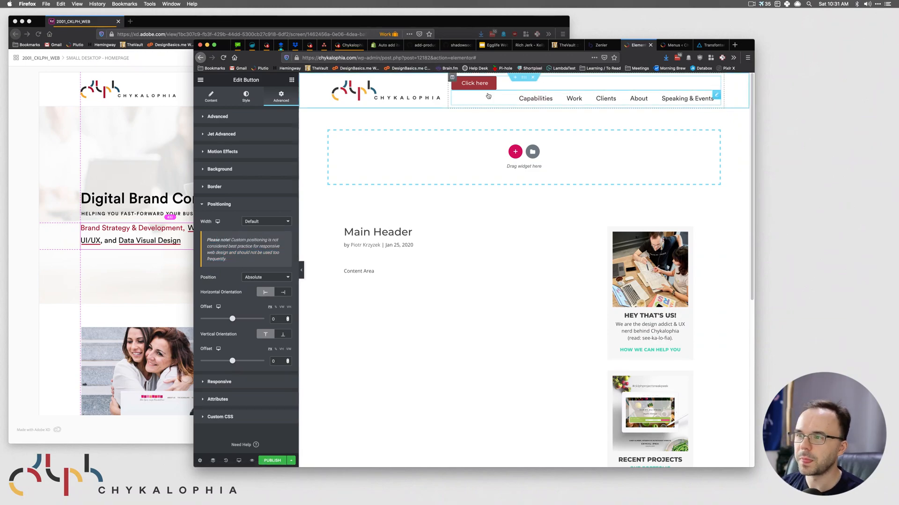
click(133, 156)
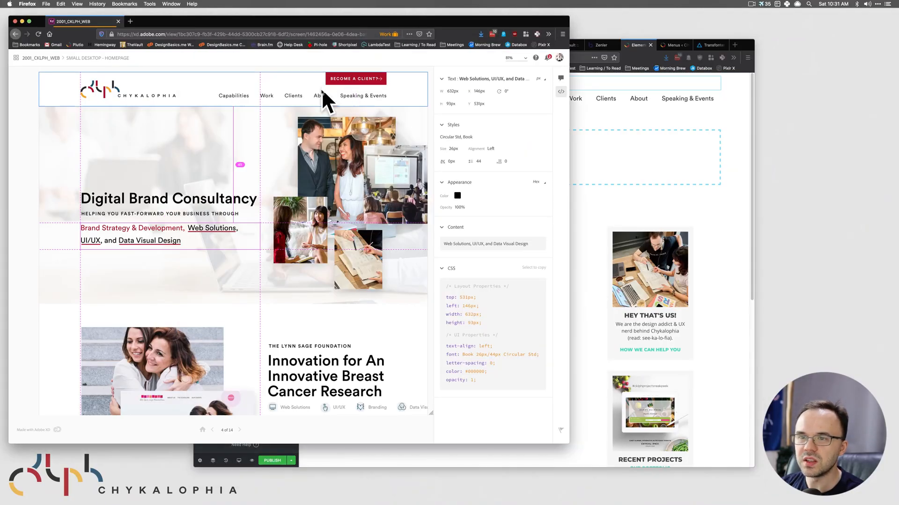
click(650, 104)
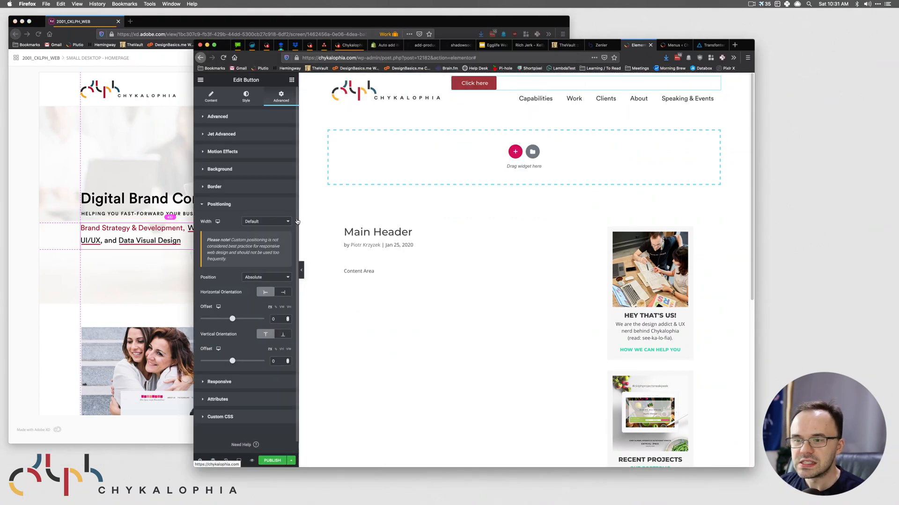
- Try right and left orientation, then set the button's position back to Default
click(282, 294)
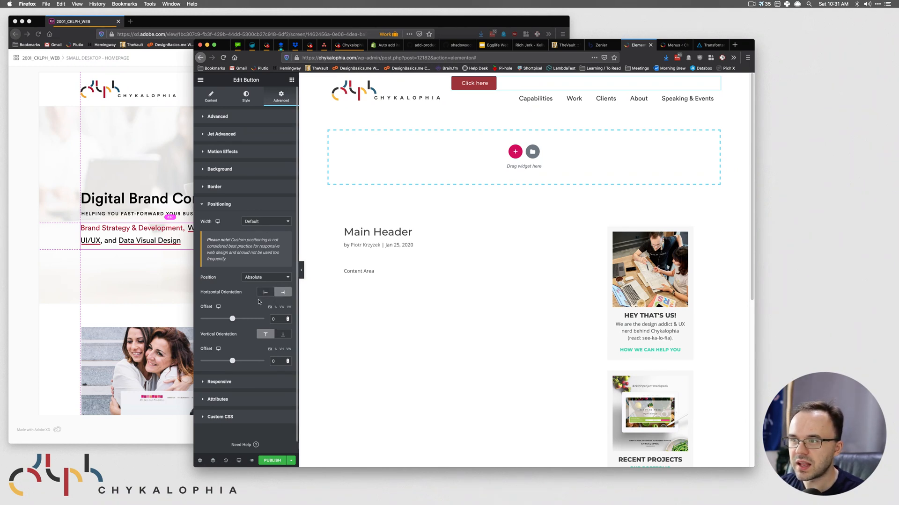
click(265, 291)
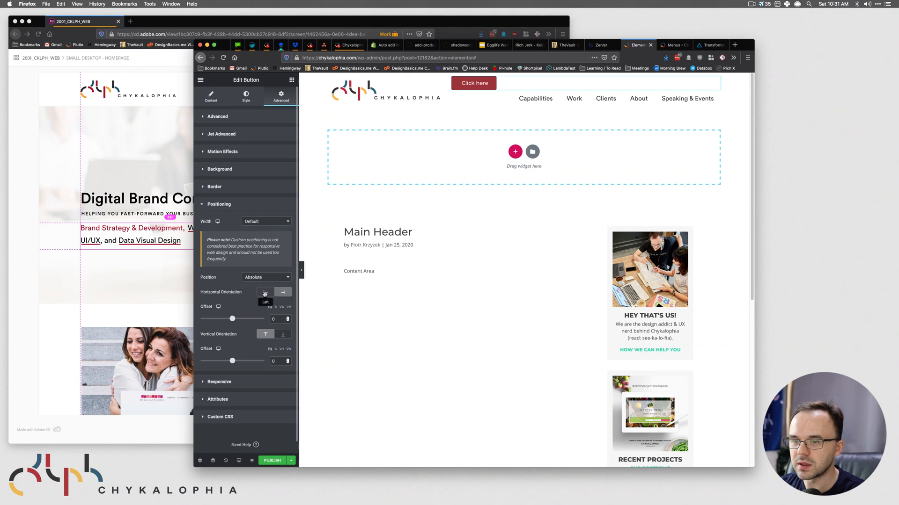
click(265, 279)
click(263, 270)
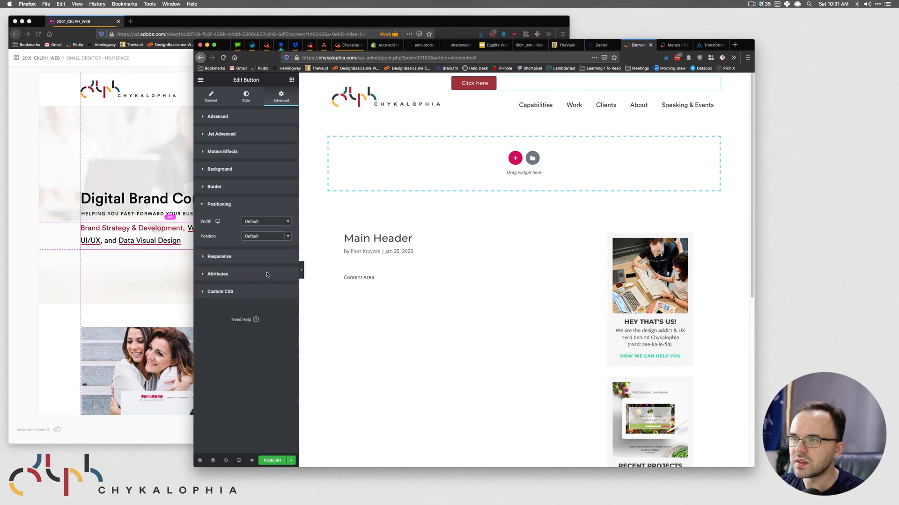
- Right-align the Click here button and check the Become a Client button in XD
click(210, 97)
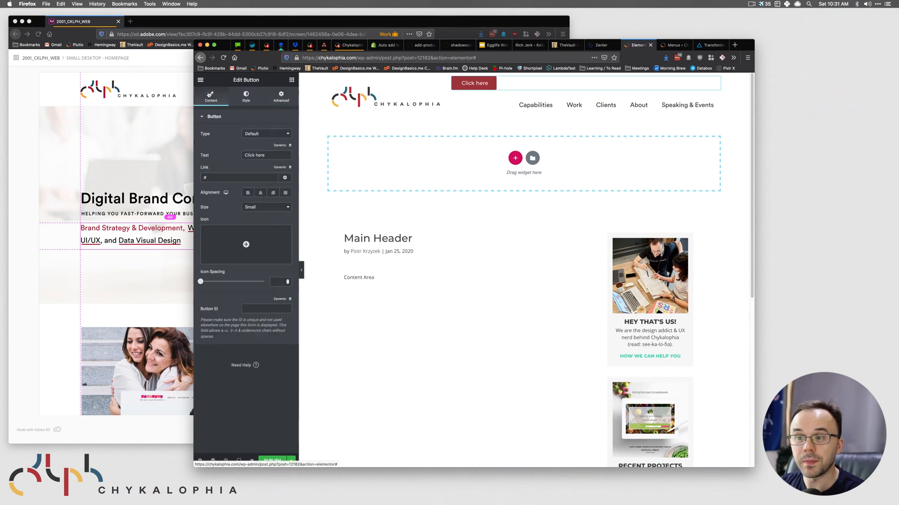
click(270, 194)
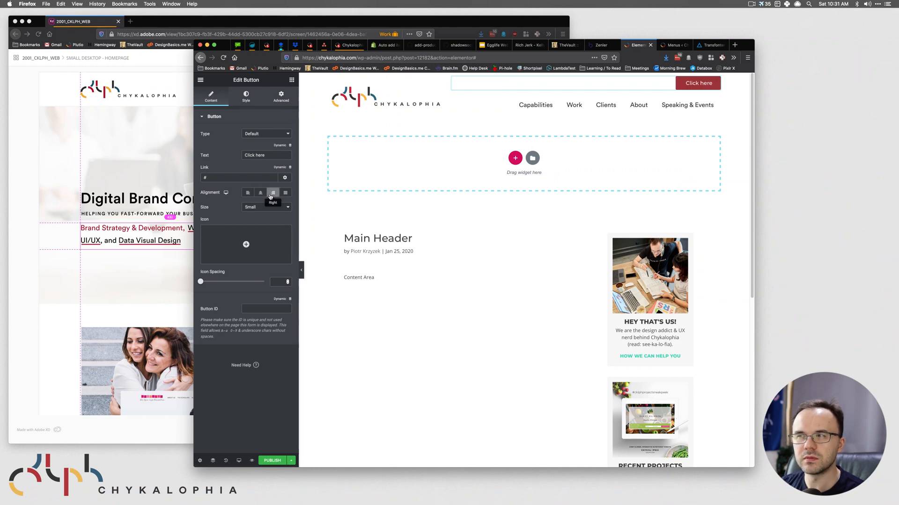
click(291, 81)
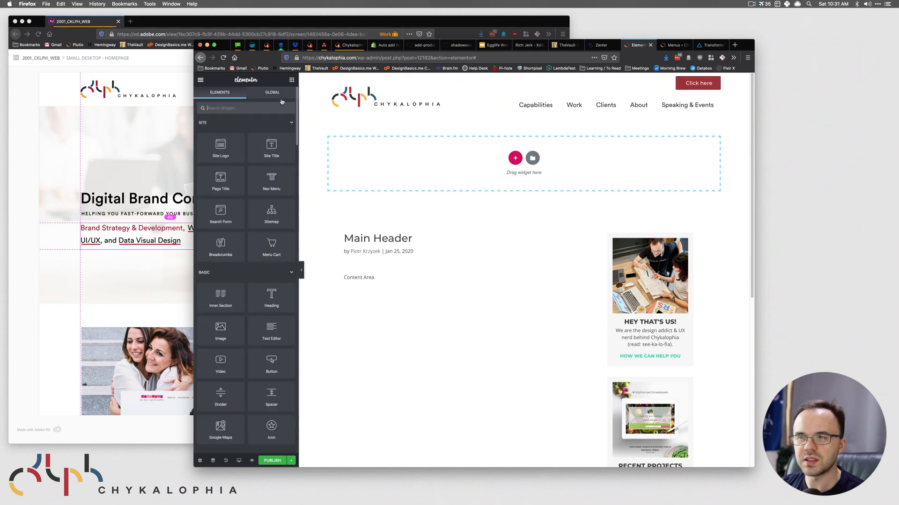
click(717, 83)
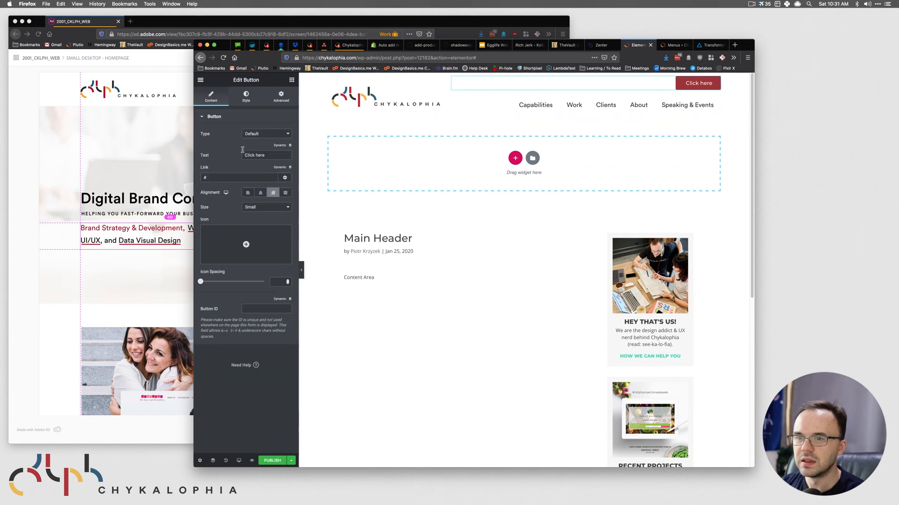
click(179, 139)
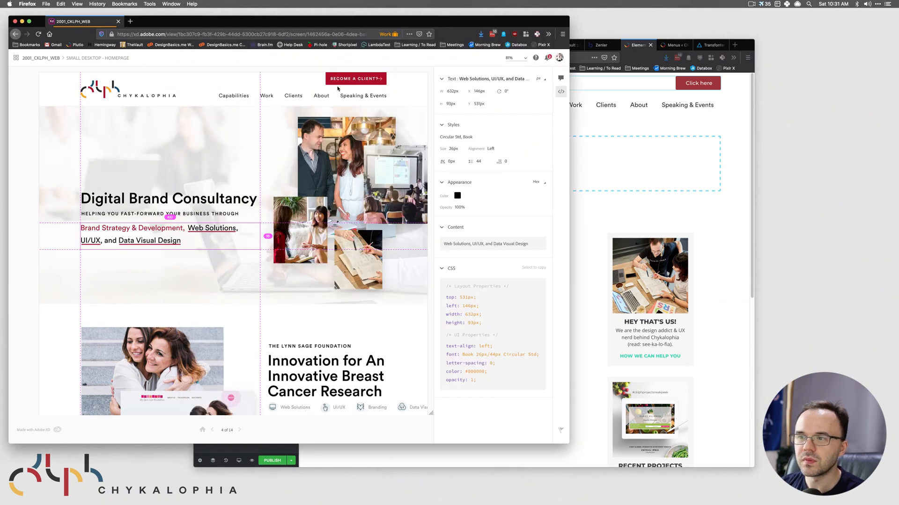
click(356, 78)
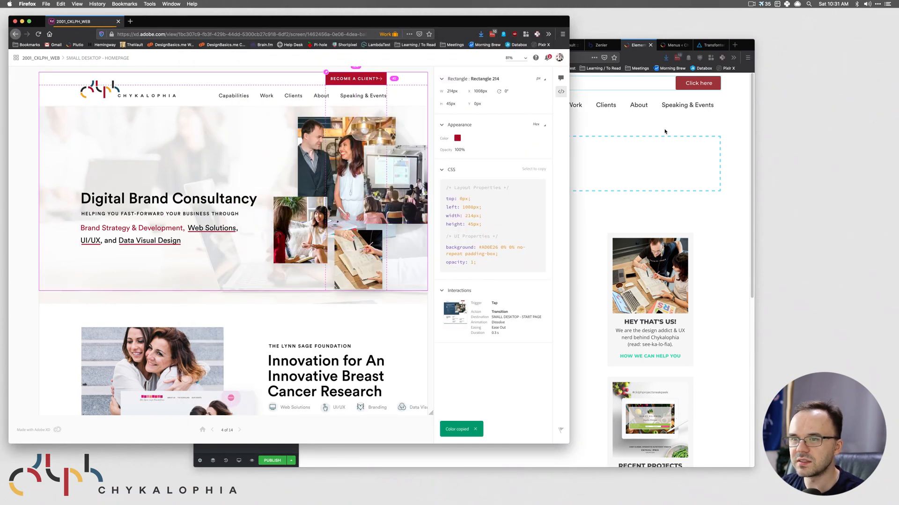
click(666, 130)
- Set the button link to /start
click(221, 180)
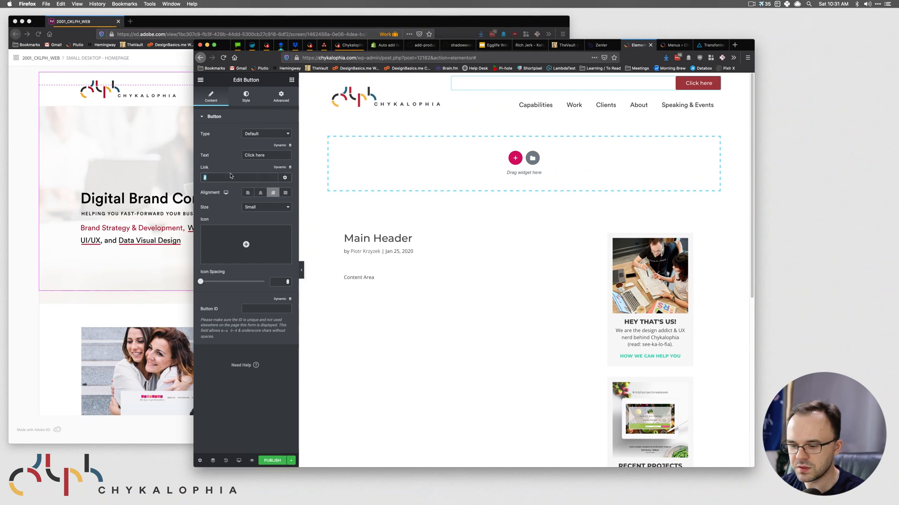
text(/start)
click(113, 133)
click(646, 108)
- Relabel the button 'Become a client' and compare it with the XD text layer
drag(278, 158, 209, 155)
text(Bec)
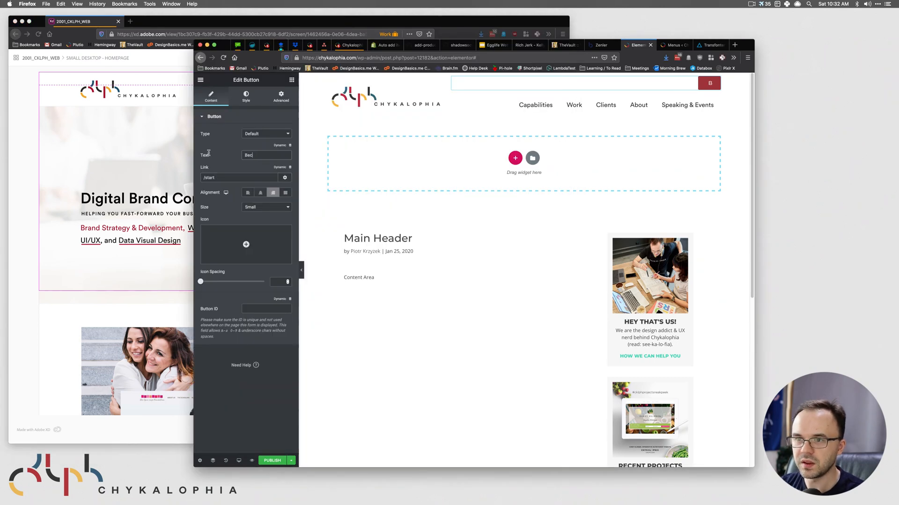
text(ome a client)
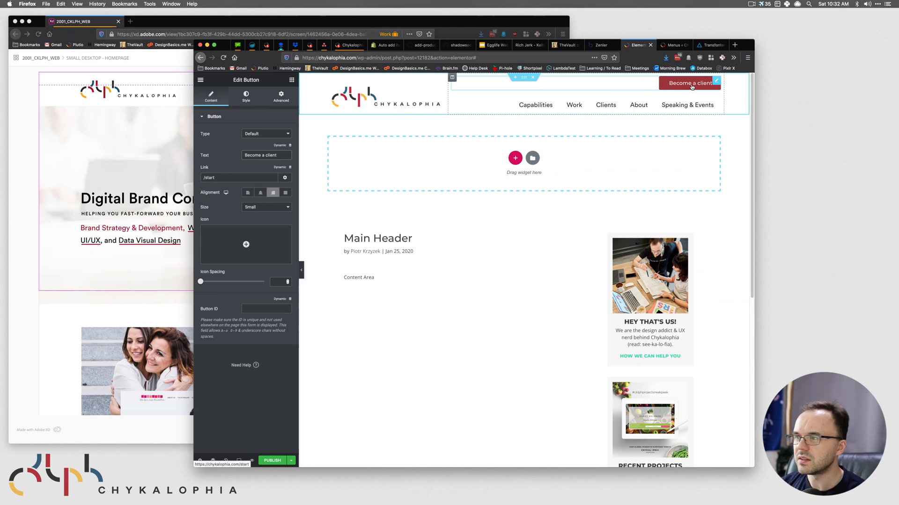
click(164, 142)
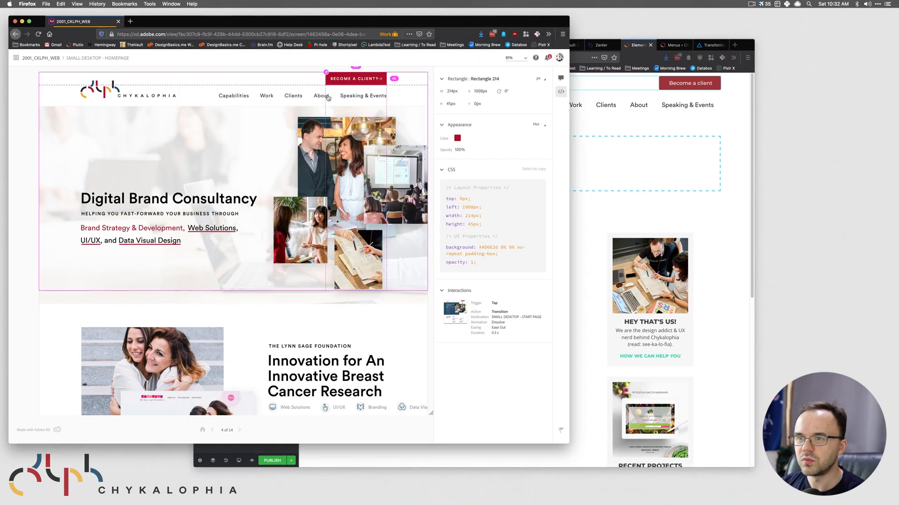
click(354, 82)
click(678, 137)
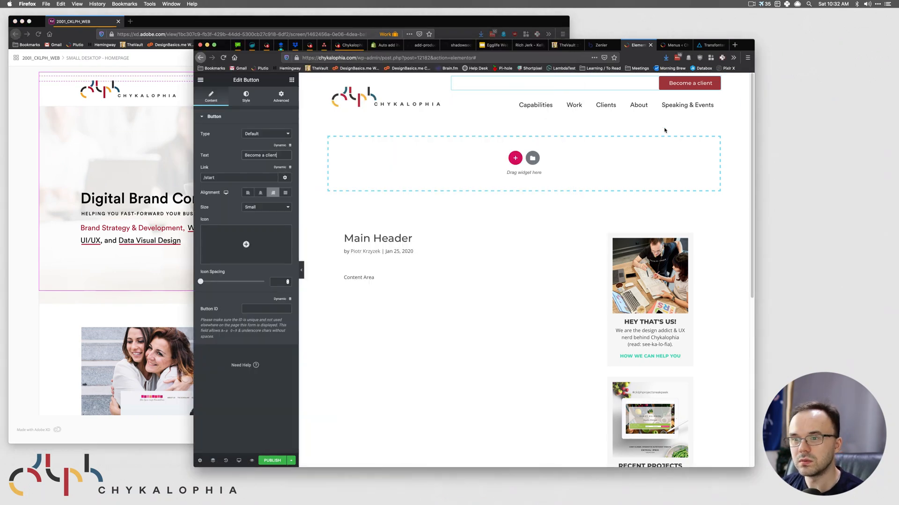
drag(277, 156, 211, 152)
click(279, 155)
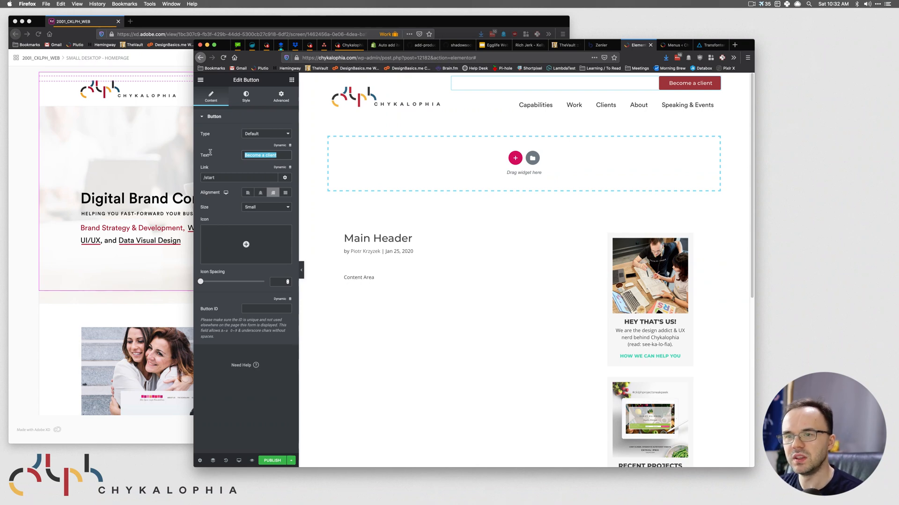
click(249, 90)
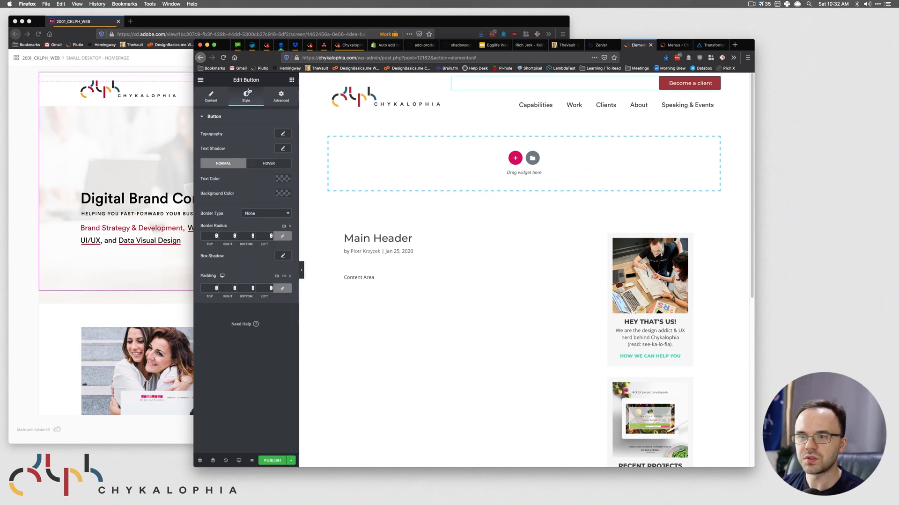
- Make the button text uppercase in Circular Std, matching the XD text styling
click(117, 102)
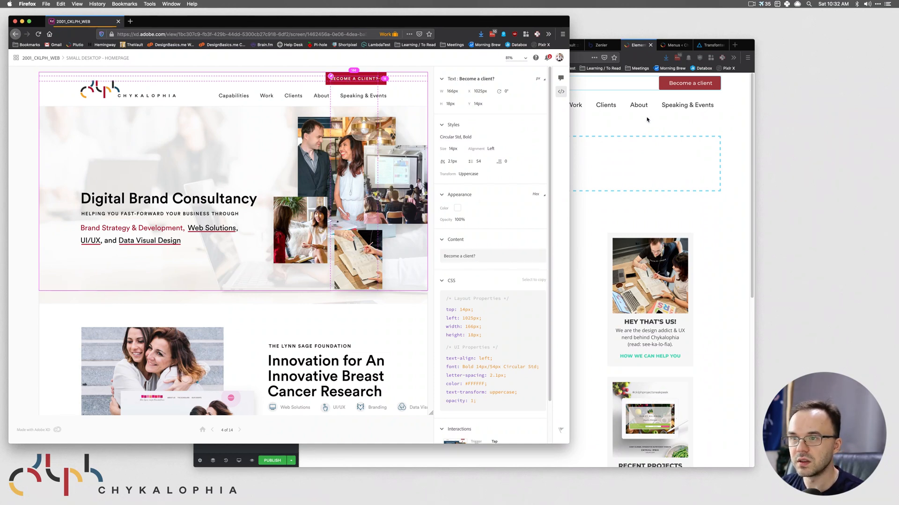
click(647, 119)
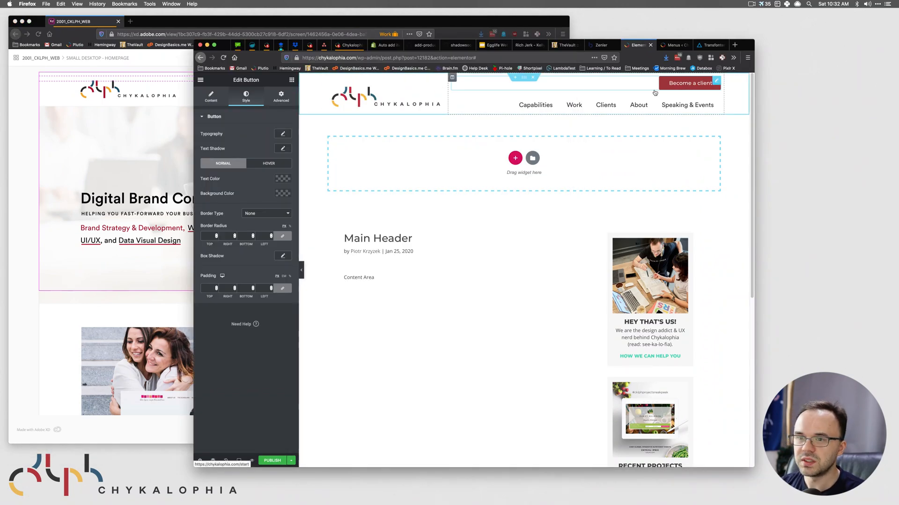
click(282, 135)
click(263, 209)
click(260, 215)
click(277, 210)
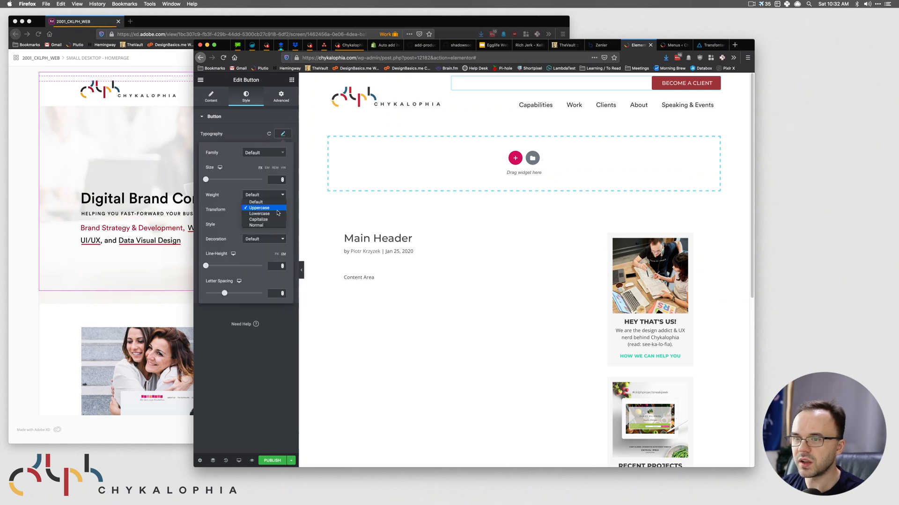
click(260, 208)
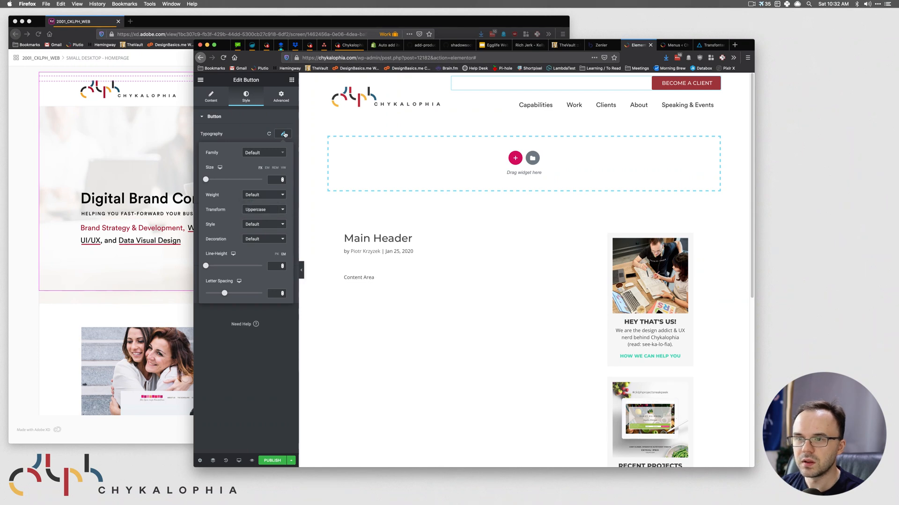
click(268, 153)
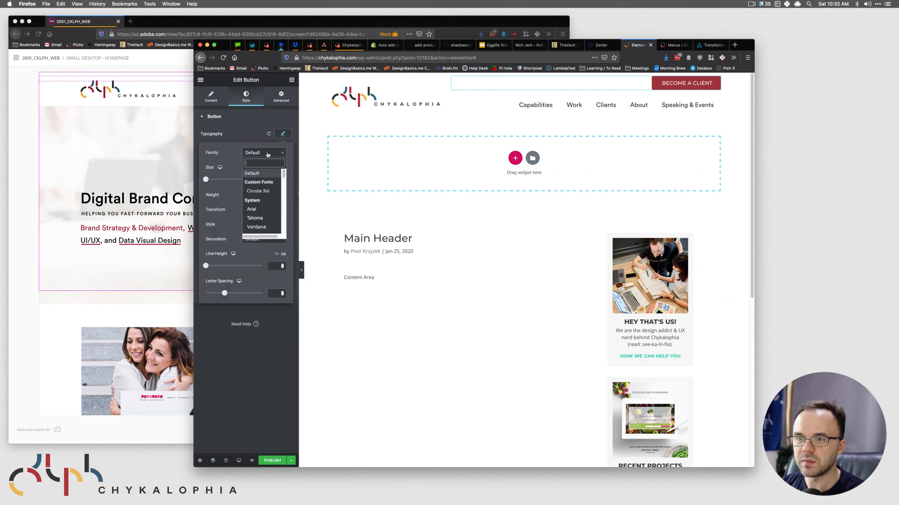
click(258, 190)
- Set the button text to size 14, Bold weight and letter spacing 2
click(141, 157)
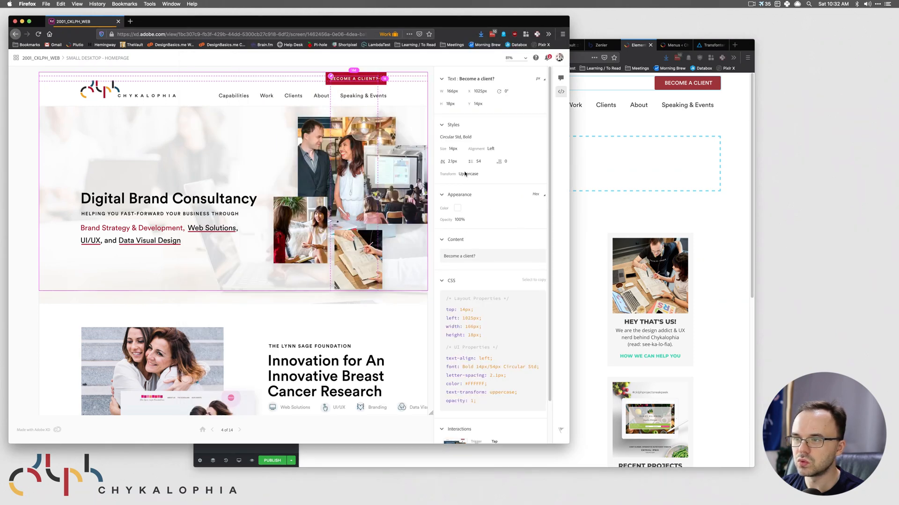
click(616, 126)
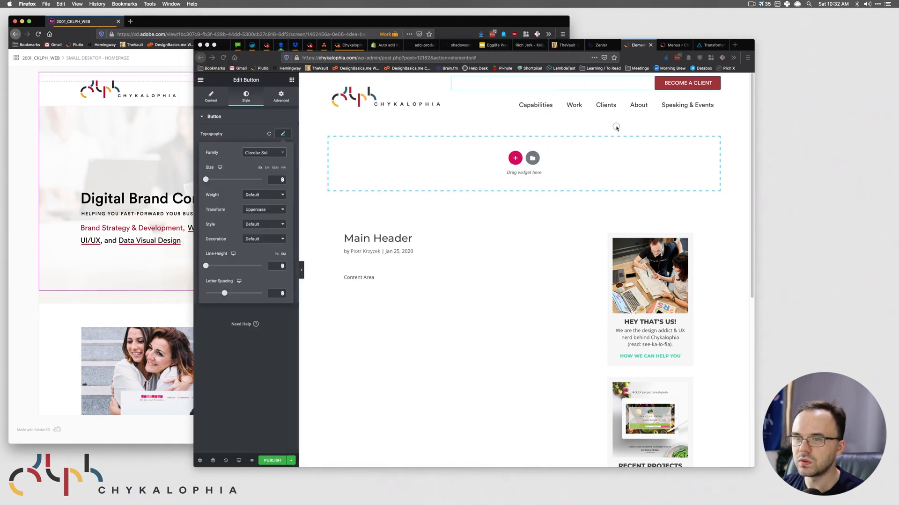
click(273, 181)
text(14)
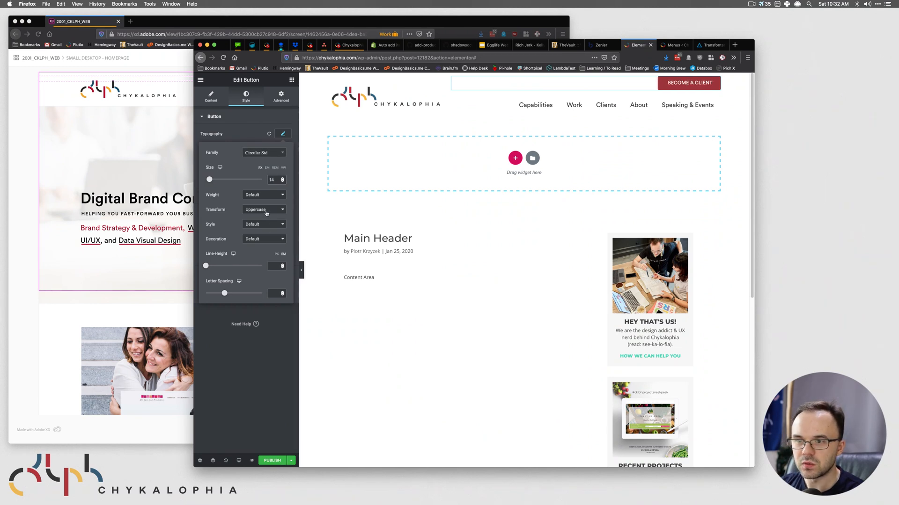
click(264, 195)
click(265, 205)
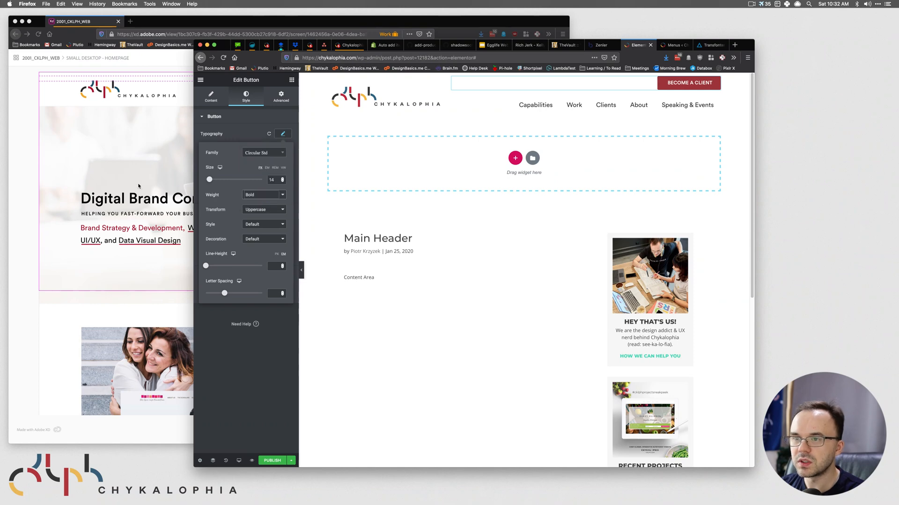
key(super+grave)
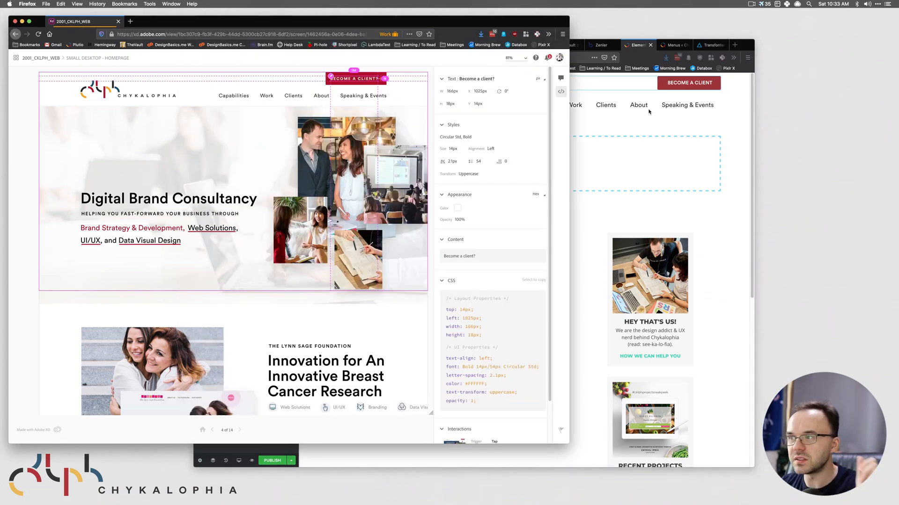
key(super+grave)
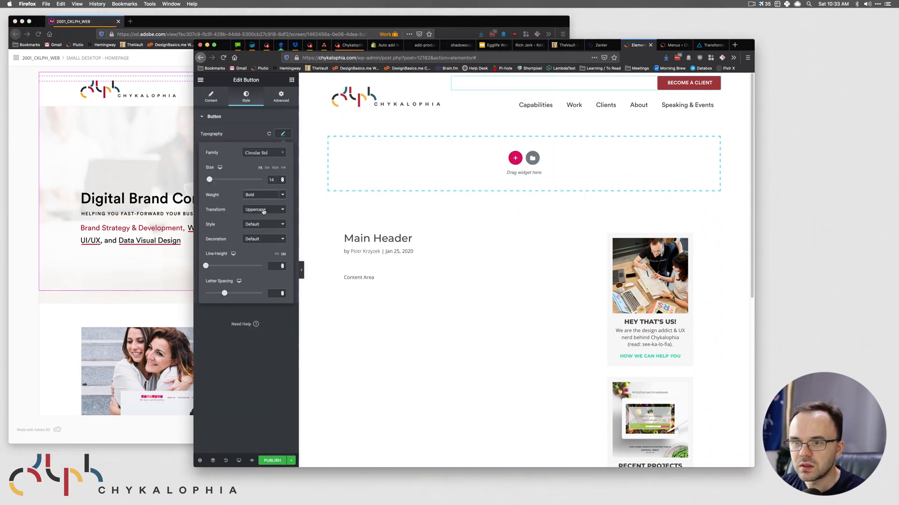
double_click(282, 293)
text(2)
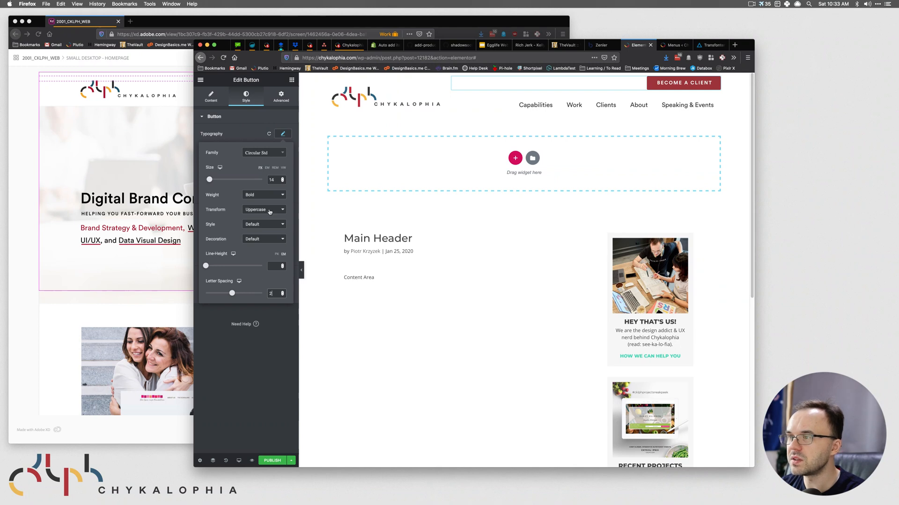
click(243, 119)
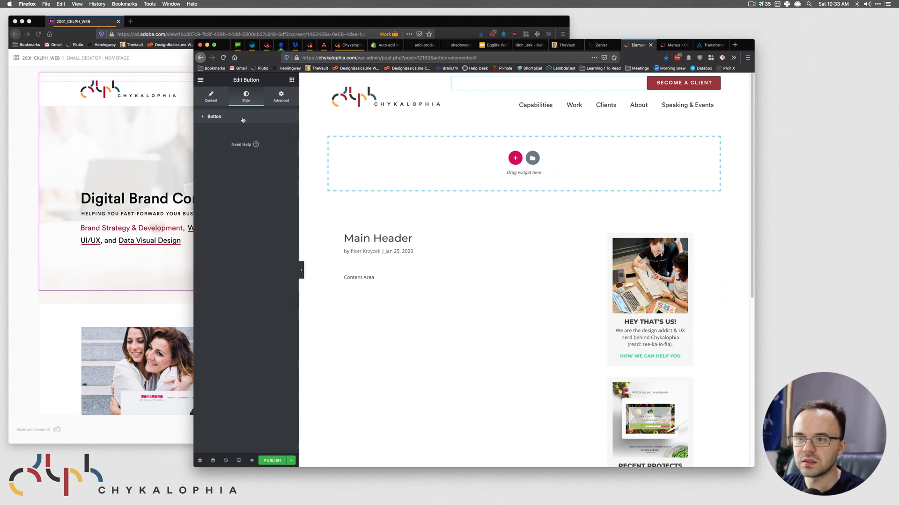
click(243, 118)
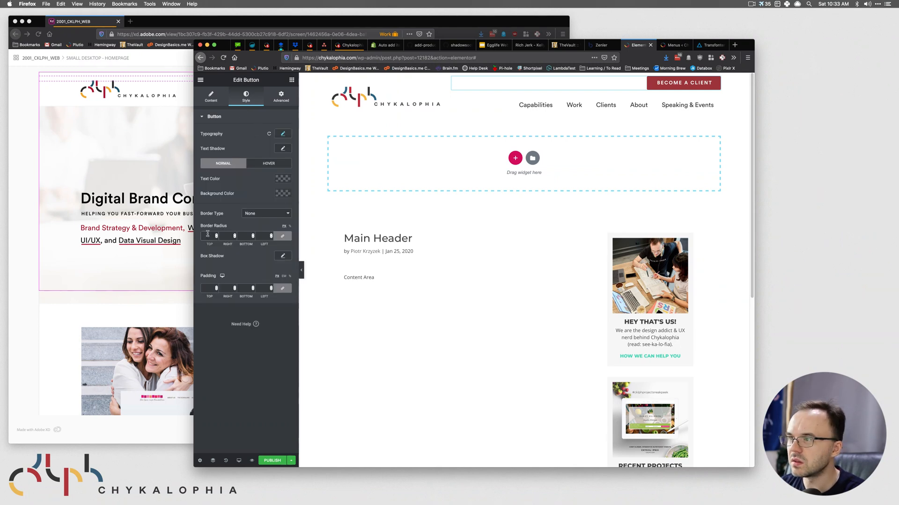
- Set the button background to the red #AD0E26 copied from the XD button rectangle
click(71, 130)
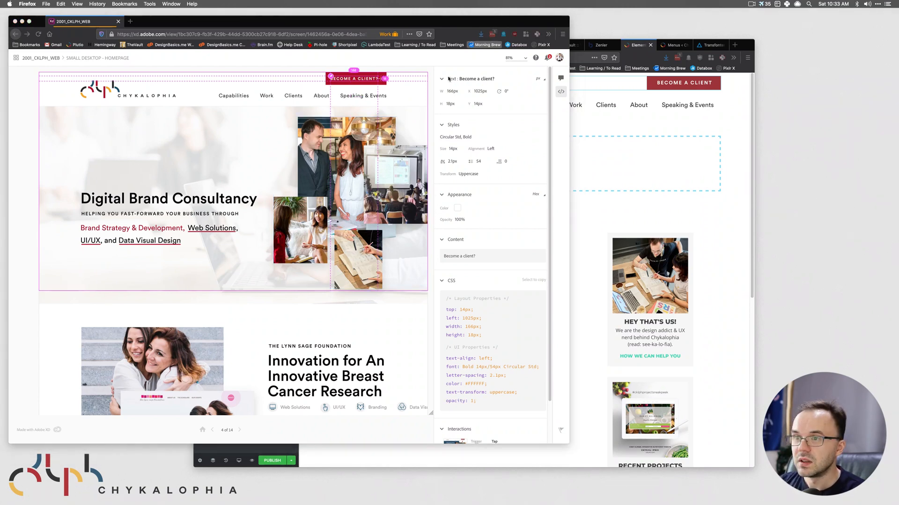
click(695, 88)
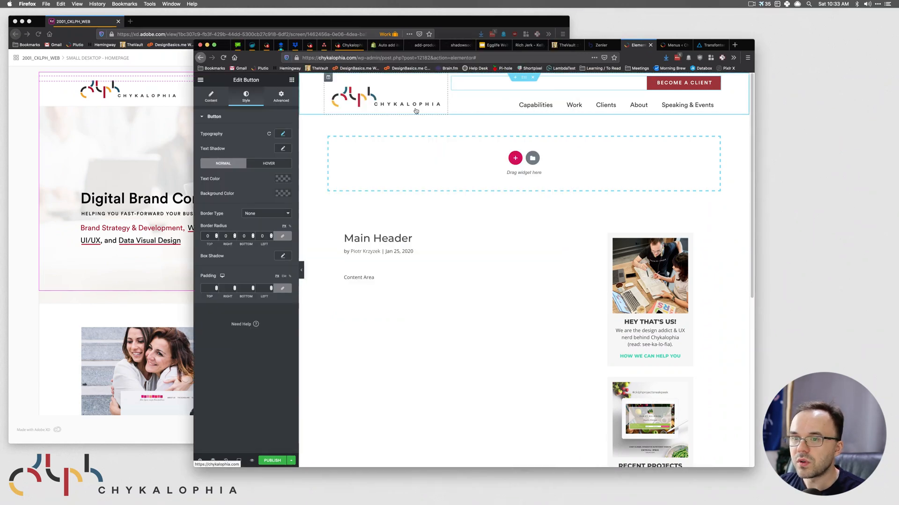
click(281, 194)
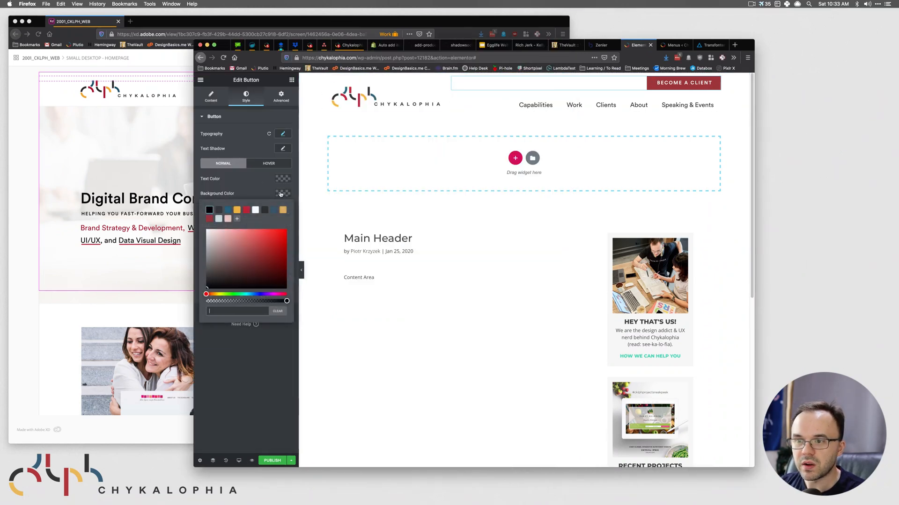
click(247, 211)
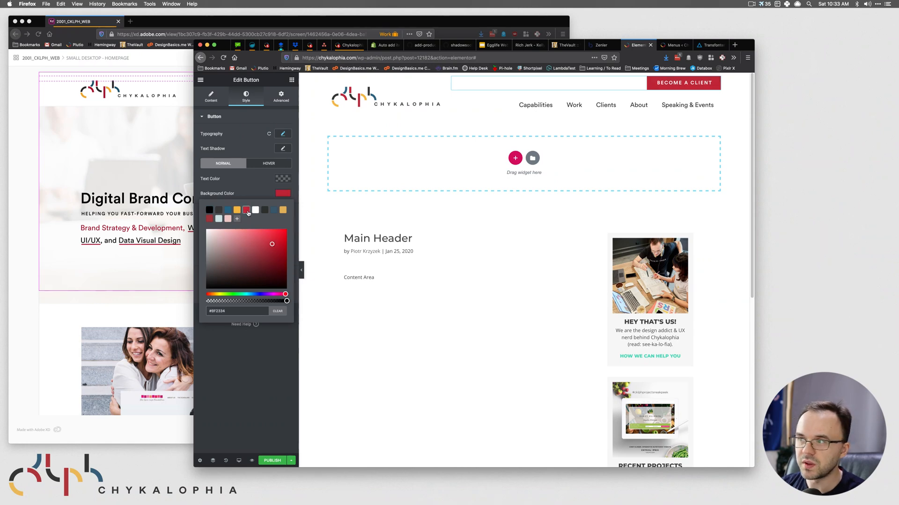
click(127, 158)
click(385, 77)
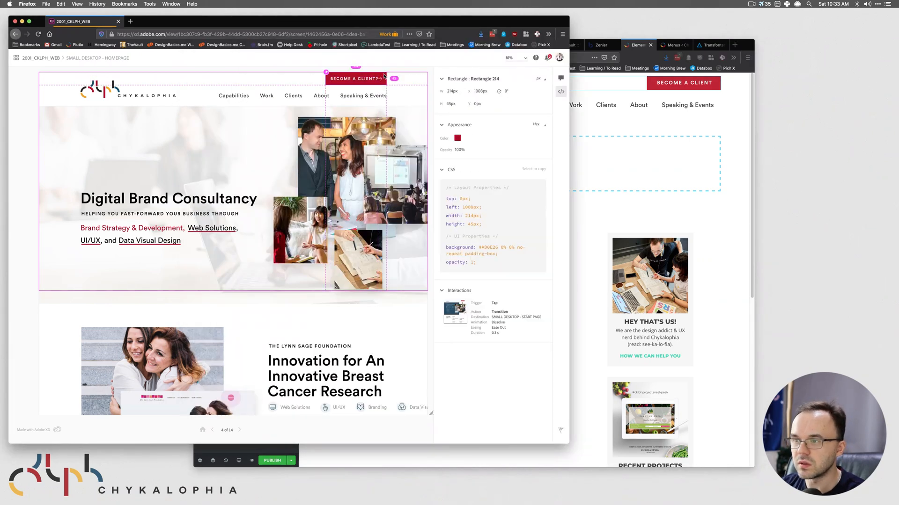
click(454, 137)
key(super+grave)
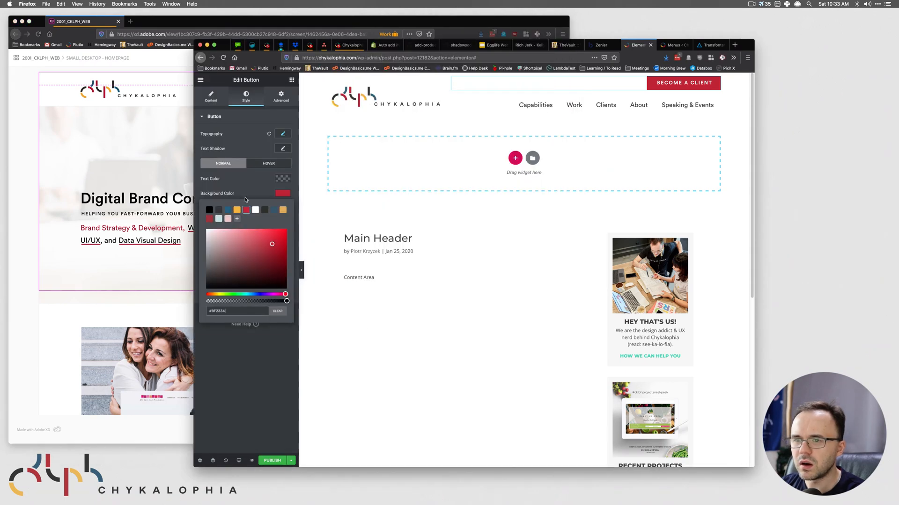
drag(232, 311, 195, 309)
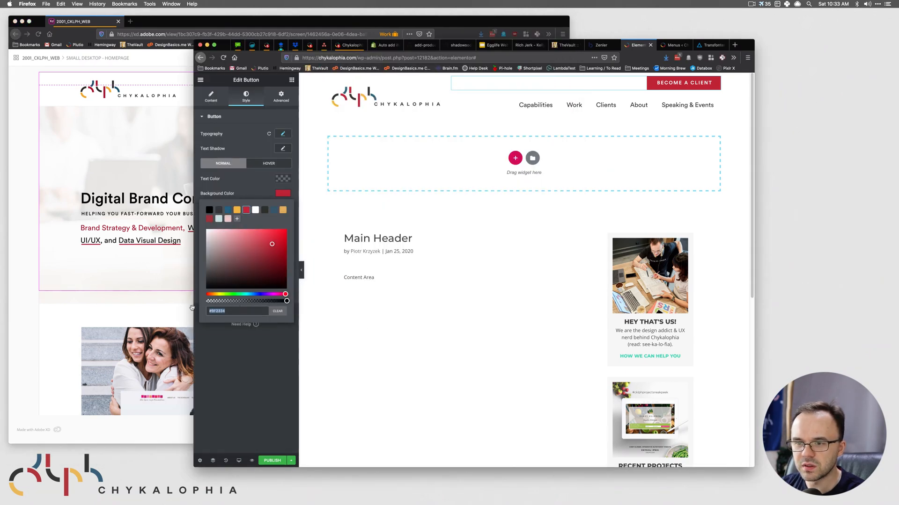
key(super+v)
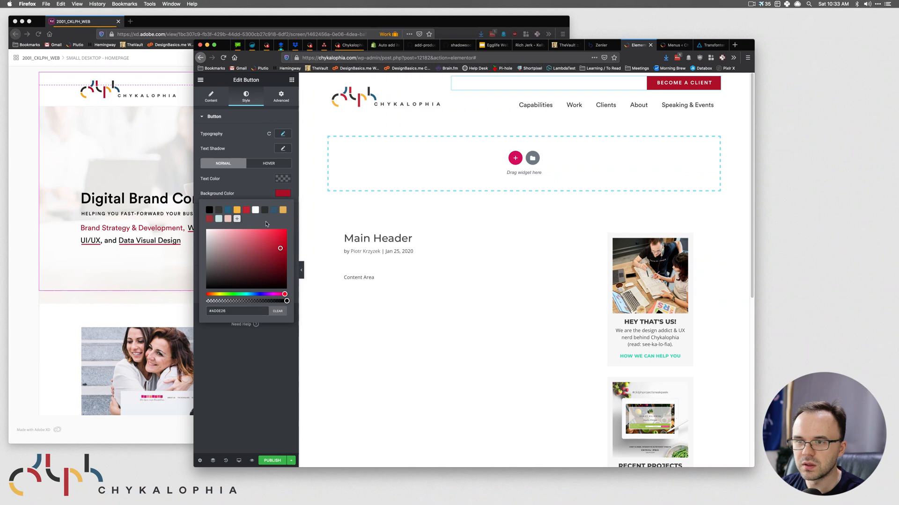
click(265, 385)
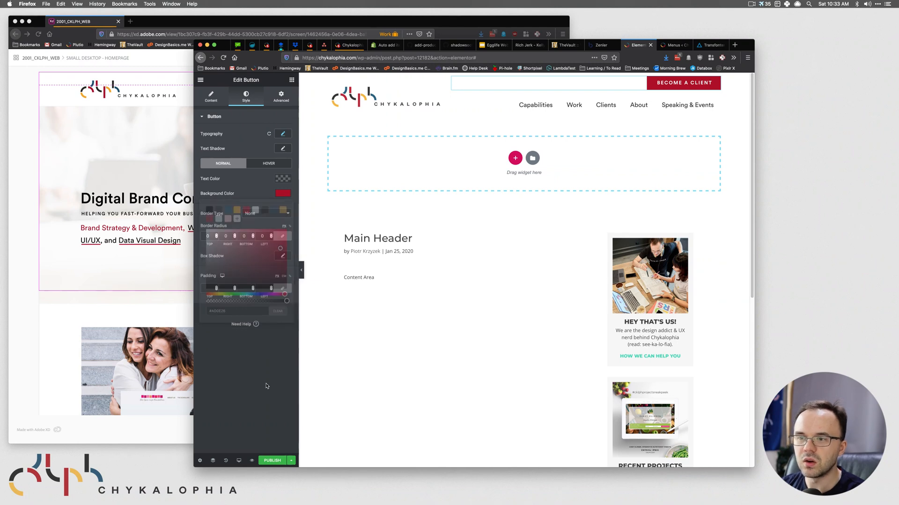
- Remove the dark presets, restore #AD0E26 and save it as a colour preset
click(283, 195)
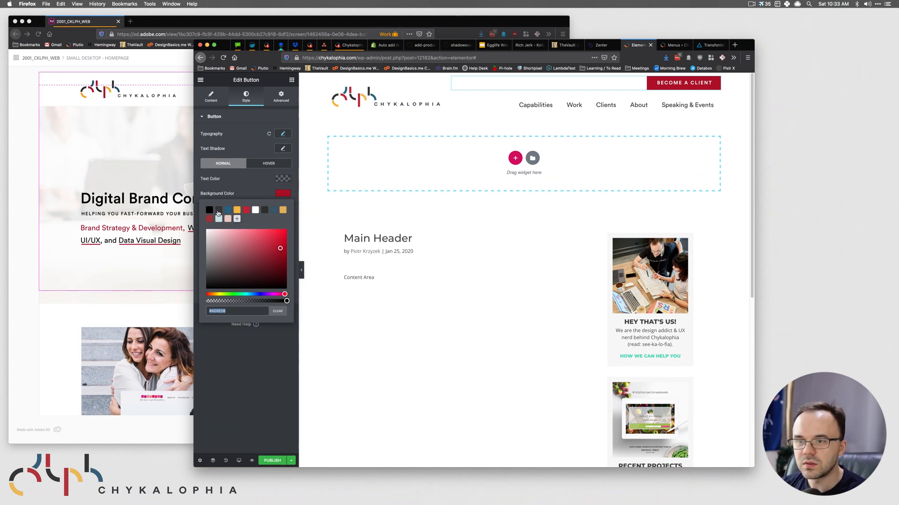
drag(210, 211, 228, 229)
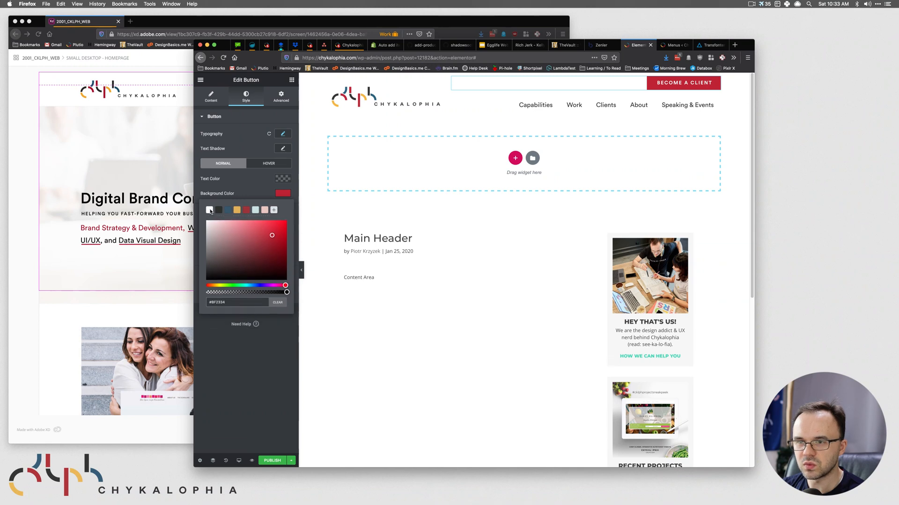
click(209, 211)
click(222, 212)
mouse_move(223, 213)
mouse_down()
mouse_move(233, 232)
mouse_move(220, 214)
mouse_move(226, 228)
mouse_up()
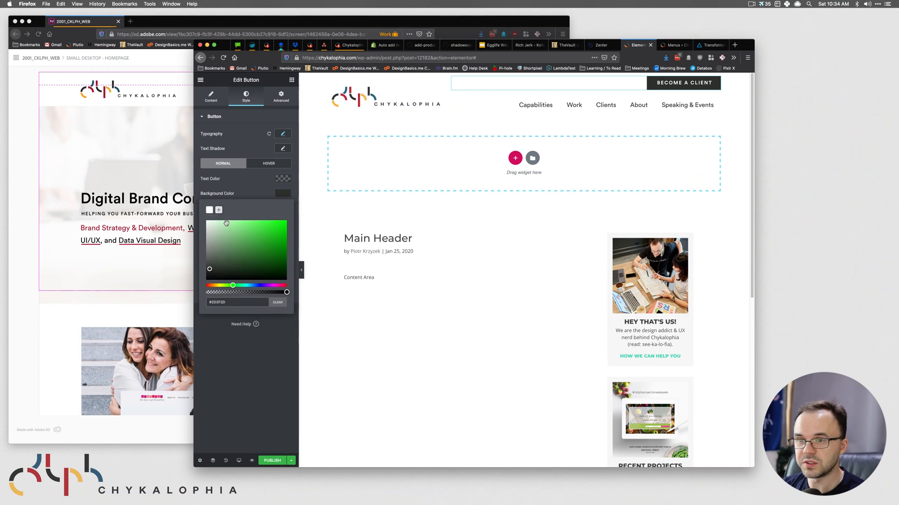
triple_click(242, 303)
key(super+v)
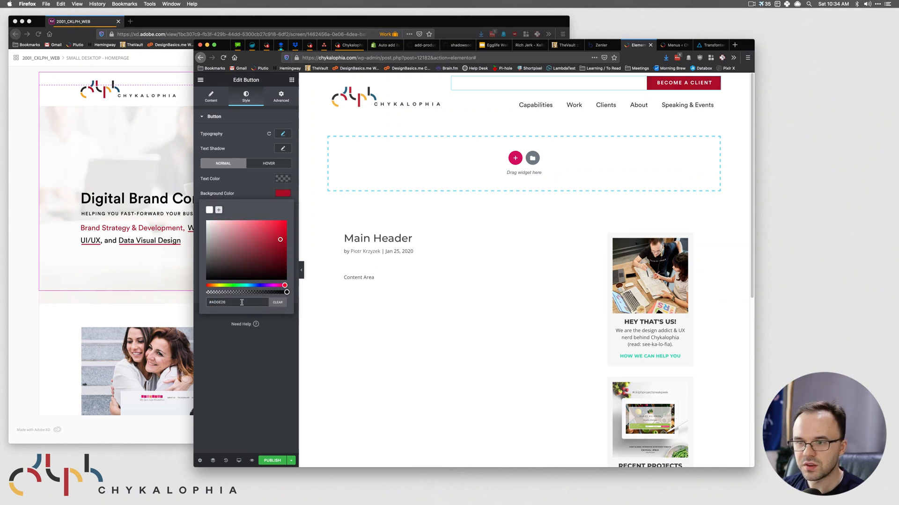
click(219, 210)
click(255, 182)
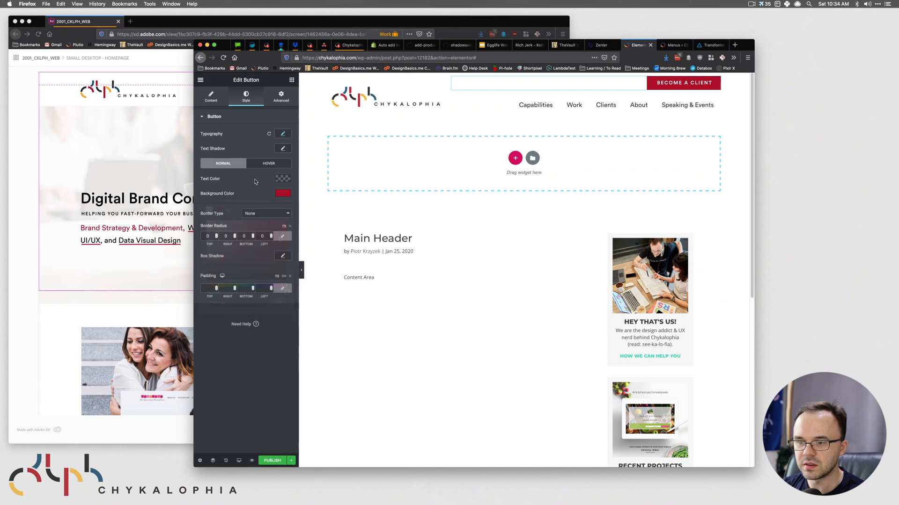
- Save the template as a draft and return to the XD screen list
click(291, 461)
click(225, 417)
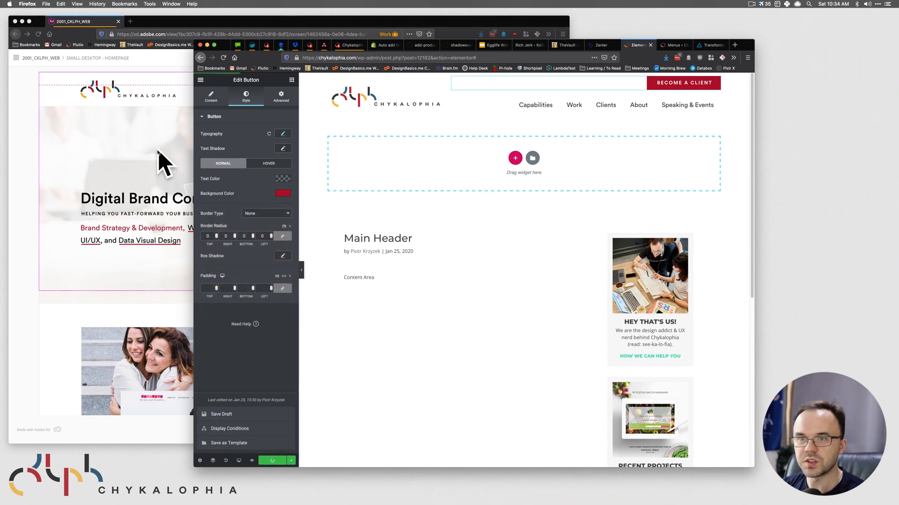
click(150, 22)
click(45, 57)
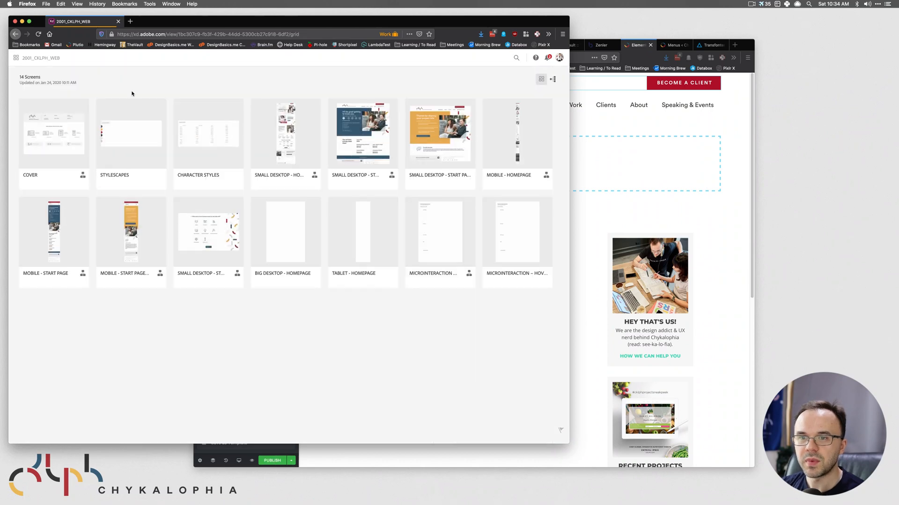
- Open the XD STYLESCAPES screen and copy the red #AD0E26 from its colour palette
click(42, 121)
click(28, 59)
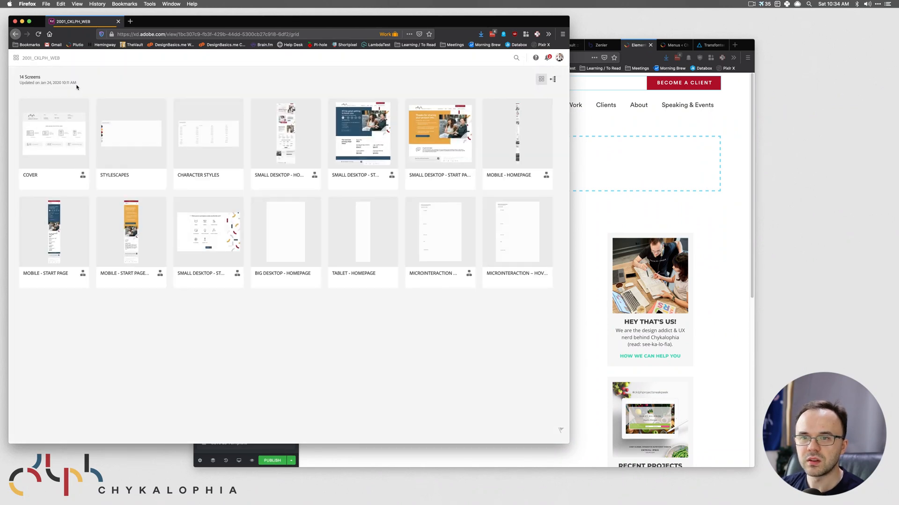
click(114, 131)
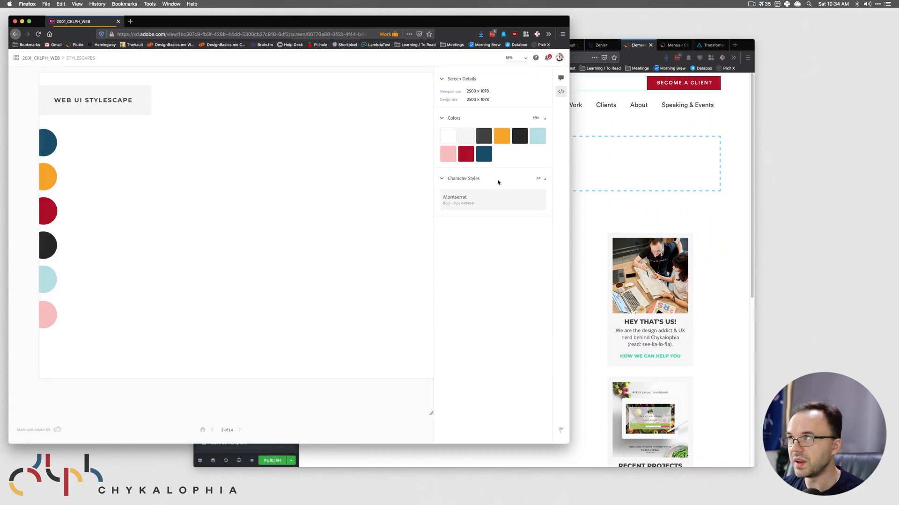
click(51, 211)
click(45, 175)
click(254, 337)
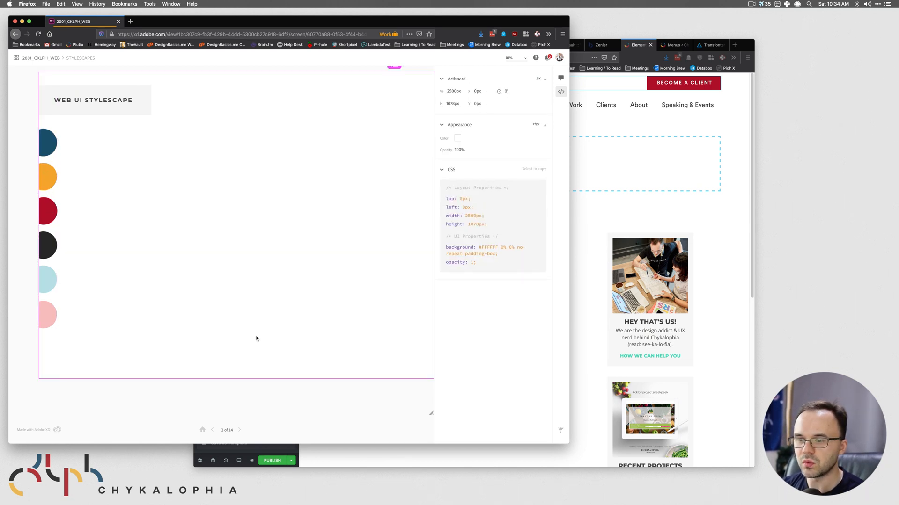
click(467, 151)
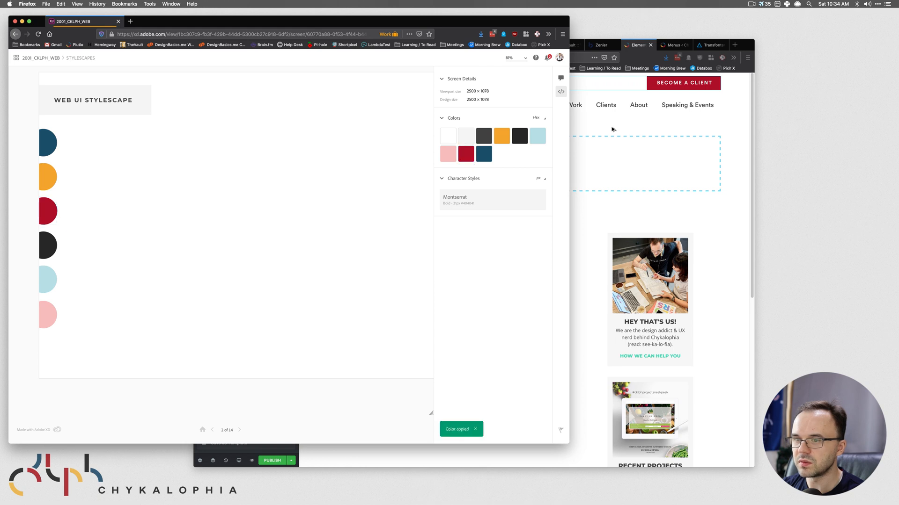
click(612, 128)
- Add the dark blue and orange brand colours as background colour presets
click(283, 193)
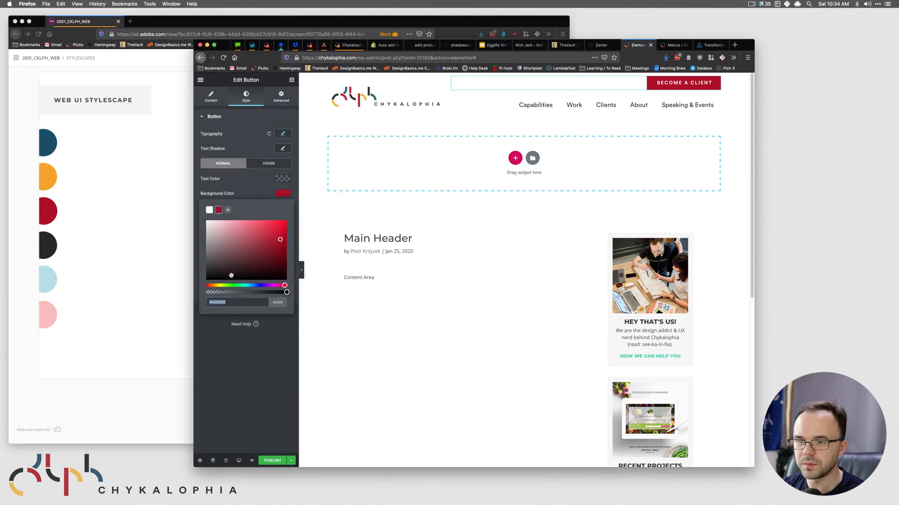
click(130, 193)
click(484, 153)
click(603, 127)
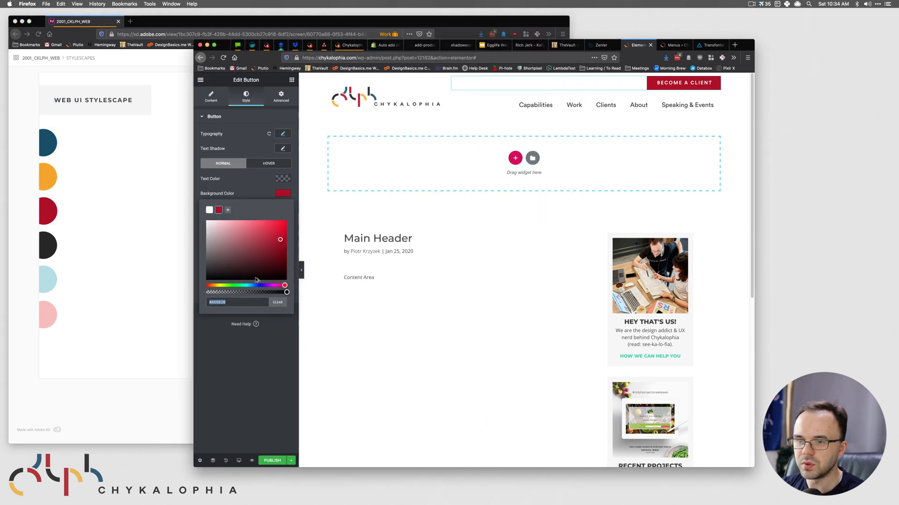
key(super+v)
click(227, 210)
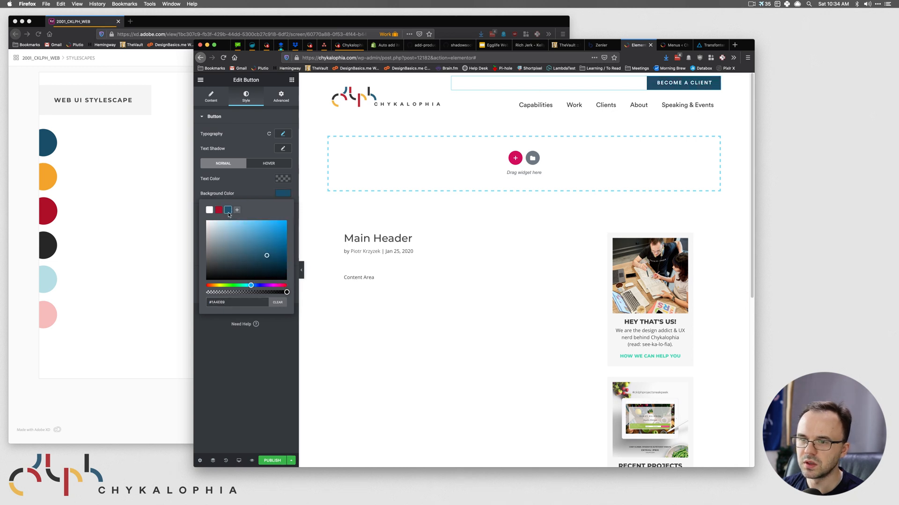
click(98, 195)
click(501, 137)
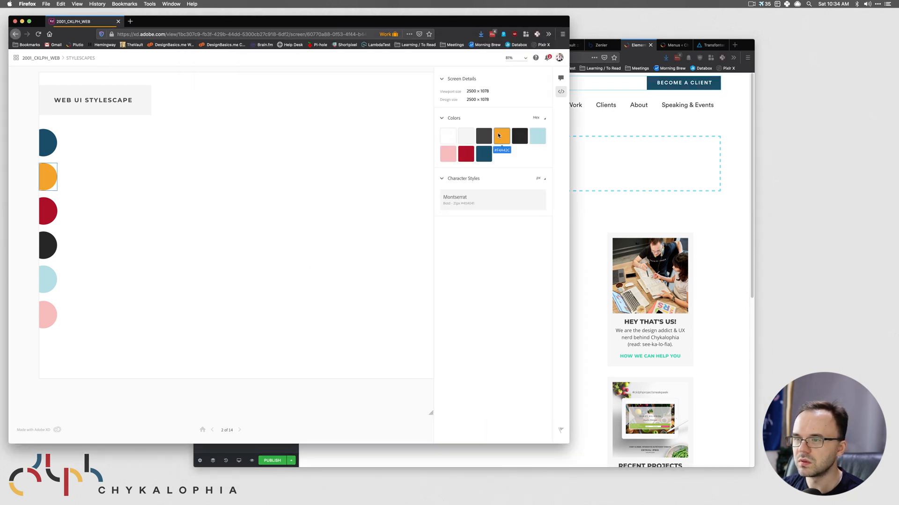
click(599, 140)
drag(227, 302, 191, 297)
key(super+v)
click(236, 210)
- Save the black brand colour as a preset and paste in the dark grey
click(164, 197)
click(516, 138)
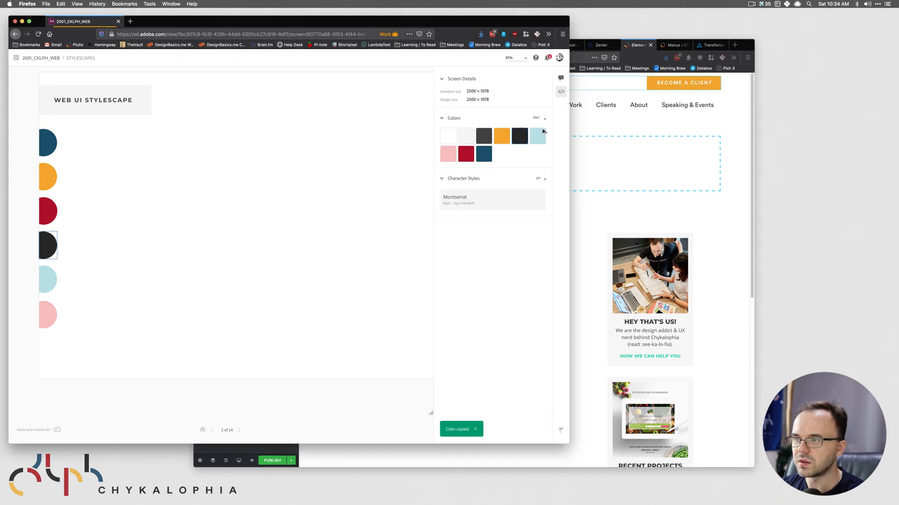
click(594, 126)
drag(235, 304, 189, 295)
key(super+v)
click(246, 210)
click(171, 170)
click(484, 136)
click(594, 127)
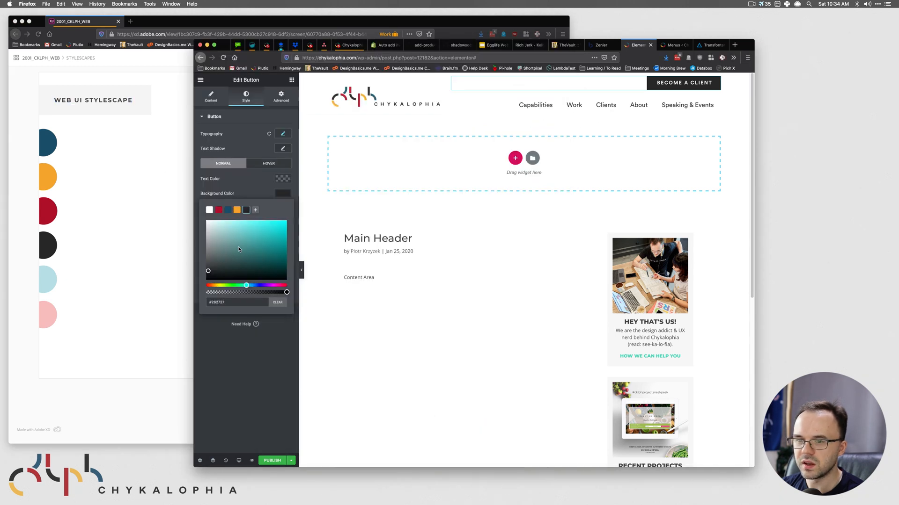
drag(235, 303, 188, 294)
key(super+v)
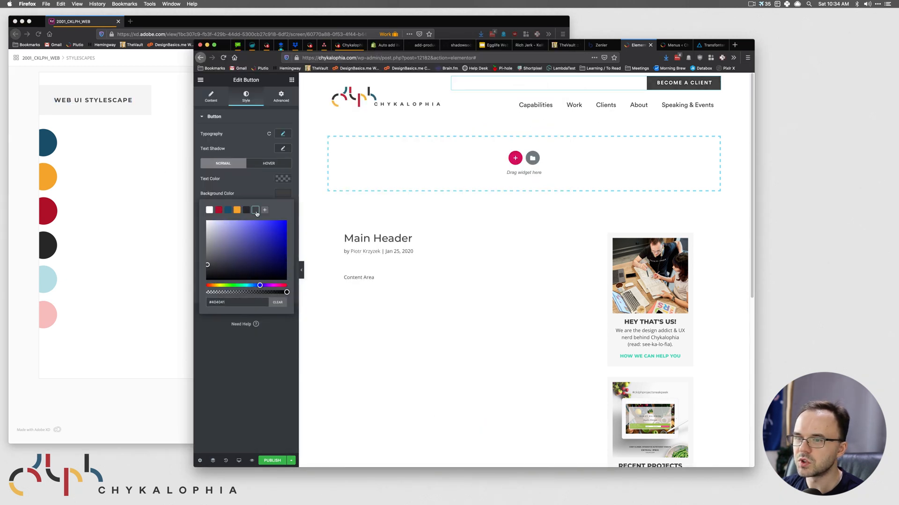
- Add the light blue and pink brand colours as colour presets
click(163, 198)
click(539, 137)
click(618, 120)
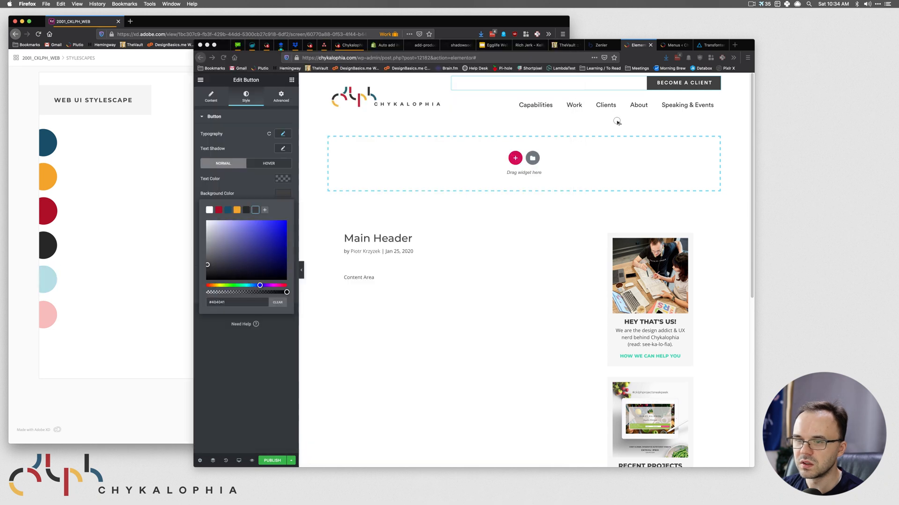
drag(212, 299, 199, 296)
key(super+v)
click(265, 210)
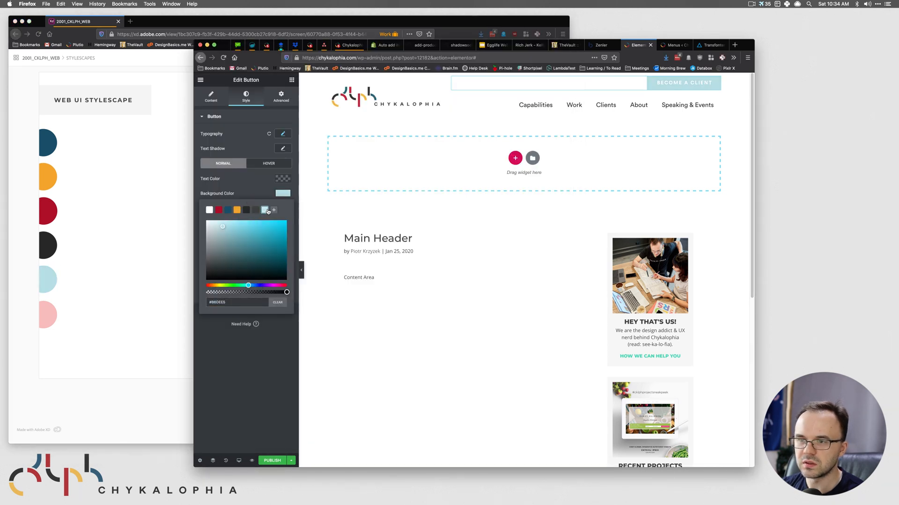
click(153, 178)
click(451, 158)
key(super+grave)
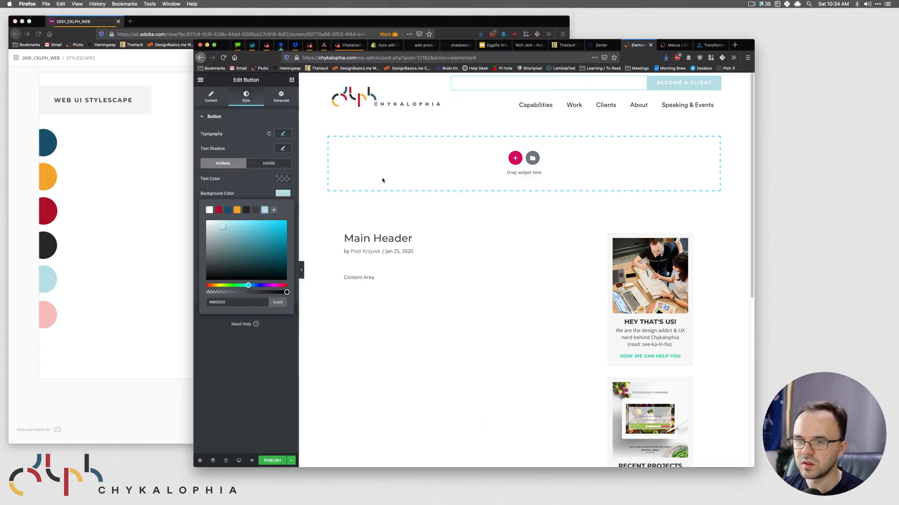
drag(233, 302, 190, 299)
key(super+v)
click(273, 210)
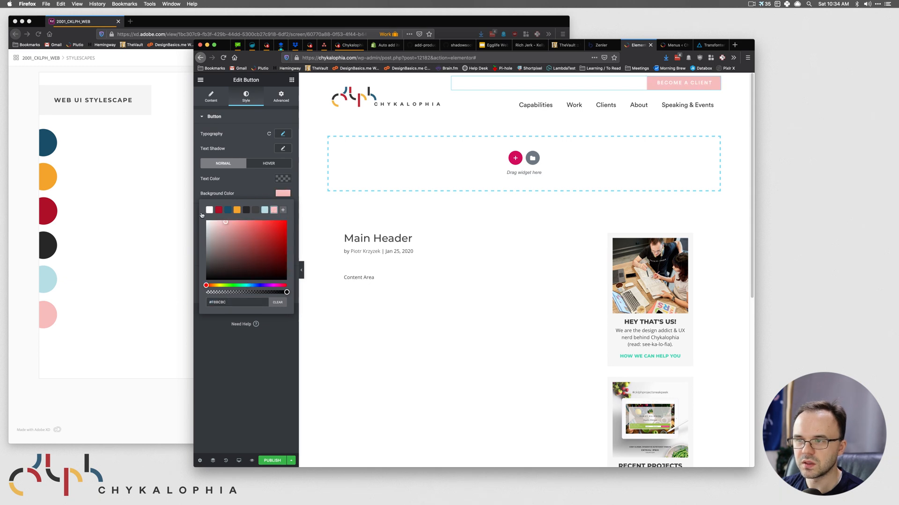
- Add the light grey brand colour as a colour preset
key(super+grave)
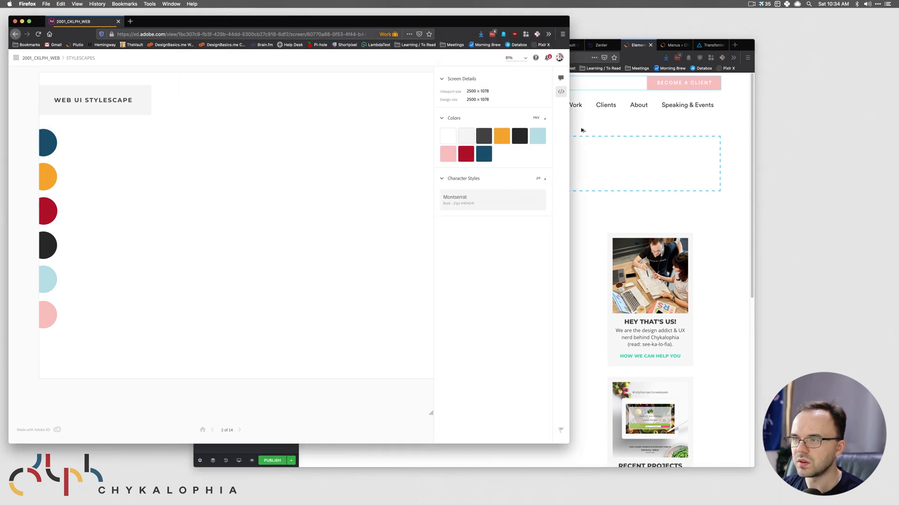
click(459, 135)
key(super+grave)
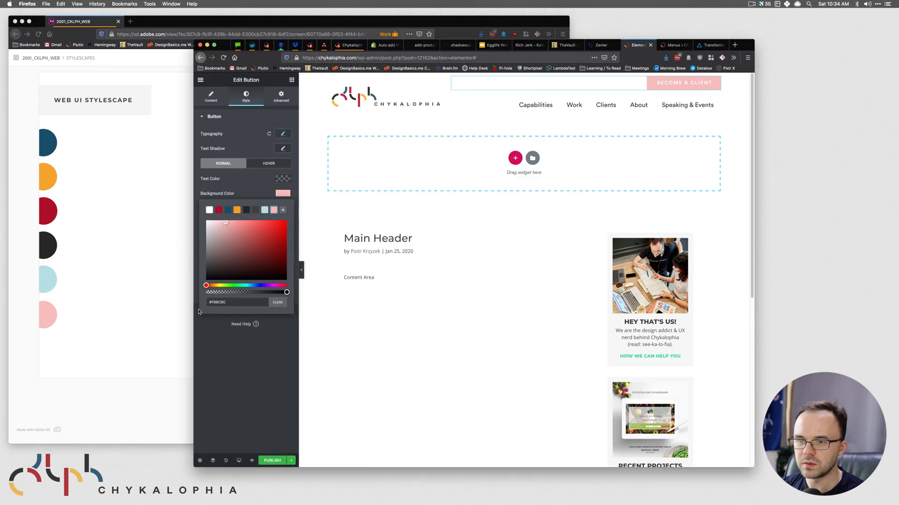
triple_click(229, 303)
key(super+v)
click(284, 212)
- Set the button background to #000000 and save the template as a draft
click(131, 177)
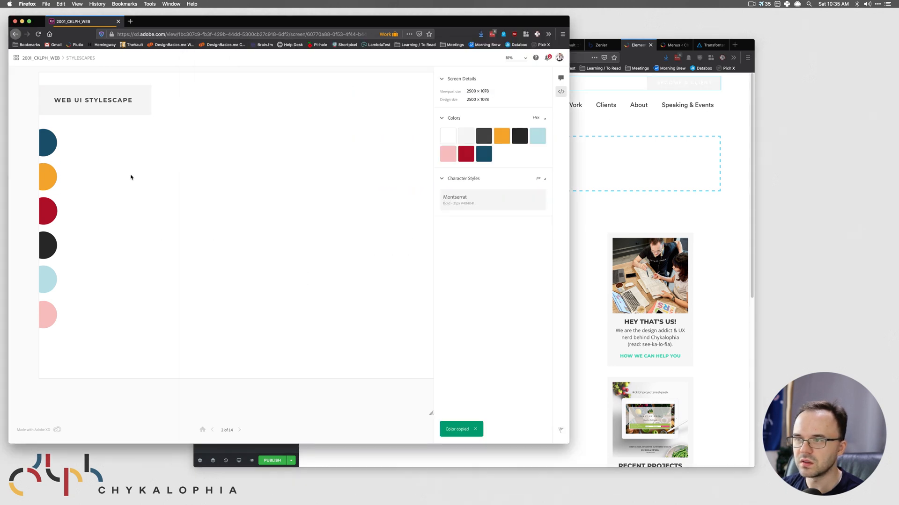
click(447, 137)
key(super+grave)
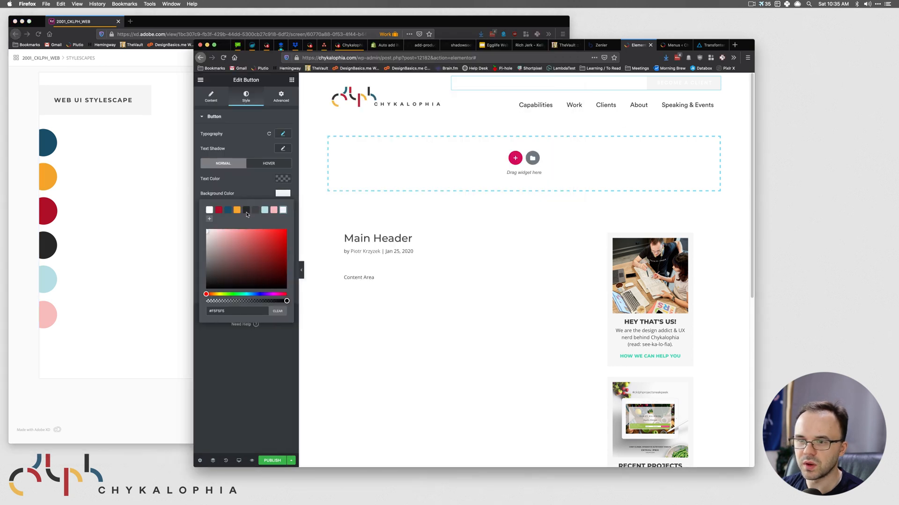
triple_click(229, 312)
text(#000000)
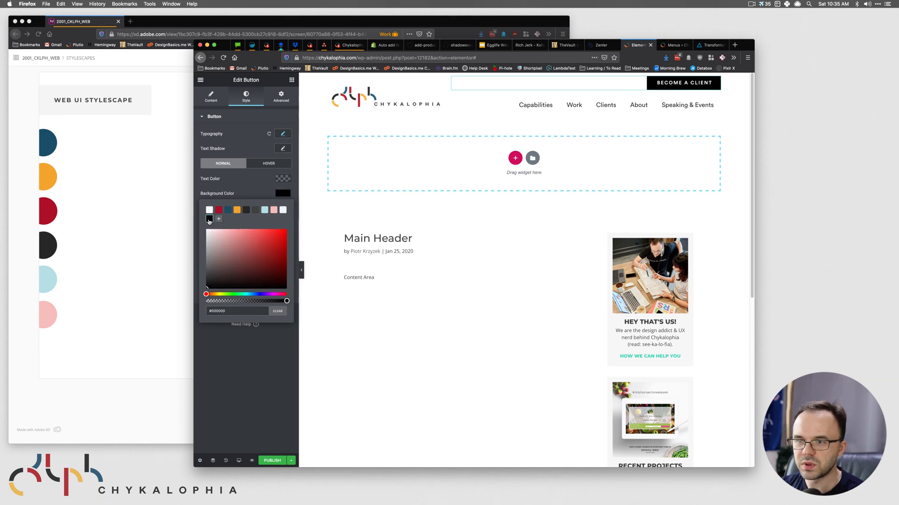
click(291, 460)
click(239, 416)
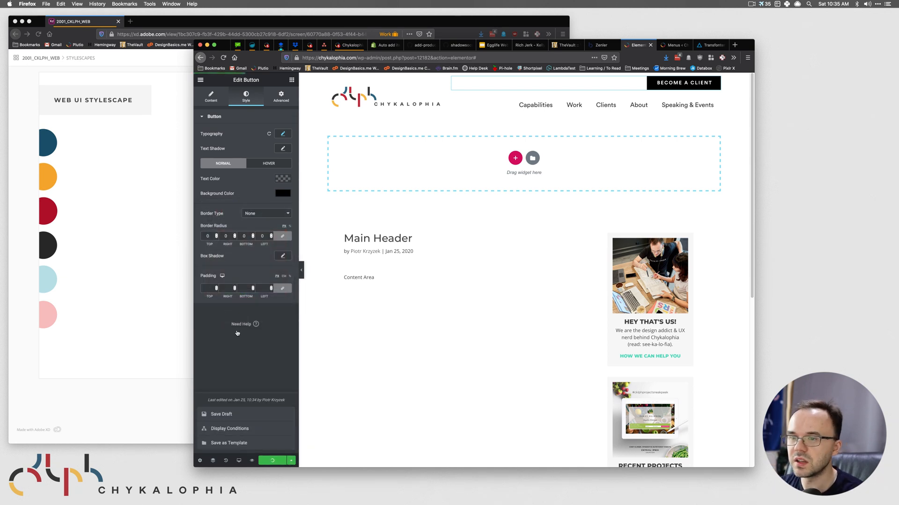
- Inspect the 'Become a client?' button on the XD SMALL DESKTOP - HOMEPAGE screen
key(super+grave)
click(33, 57)
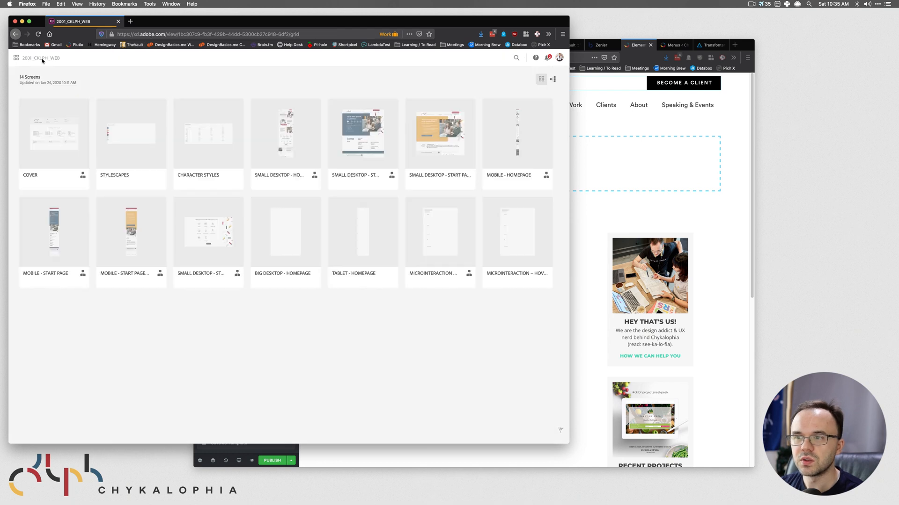
click(284, 134)
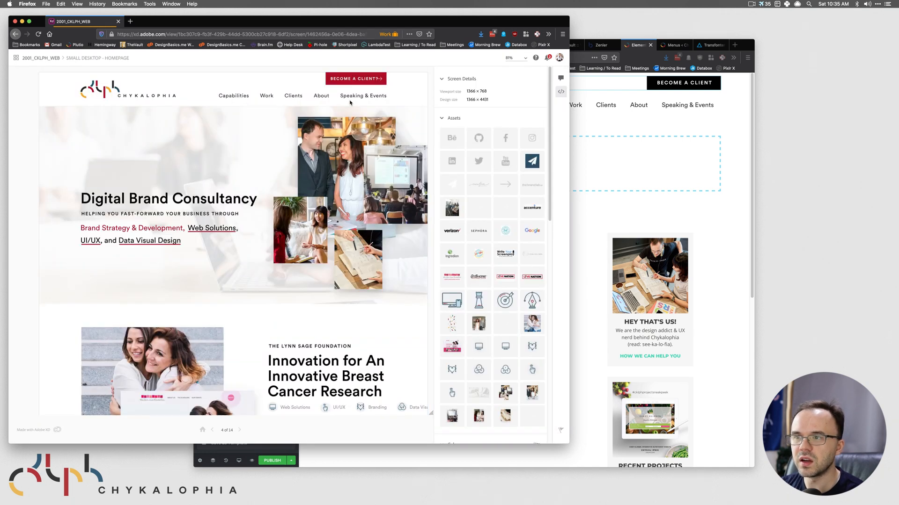
click(341, 80)
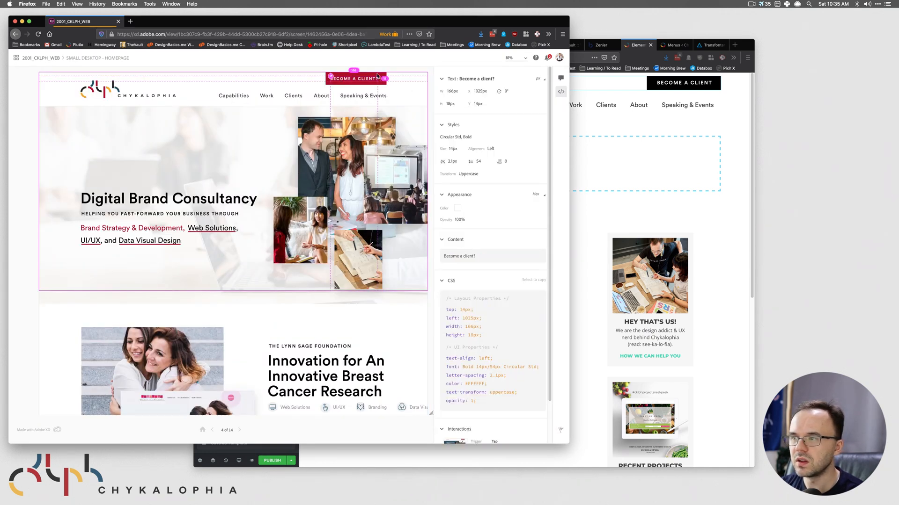
- Set the Become a Client button background to red #AD0E26 and save a draft
click(635, 144)
click(281, 195)
click(219, 209)
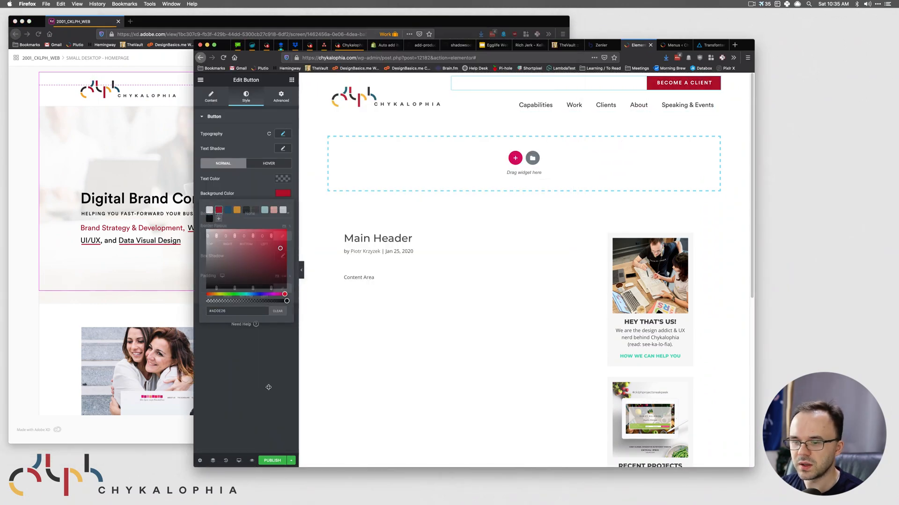
click(297, 325)
click(291, 461)
click(233, 414)
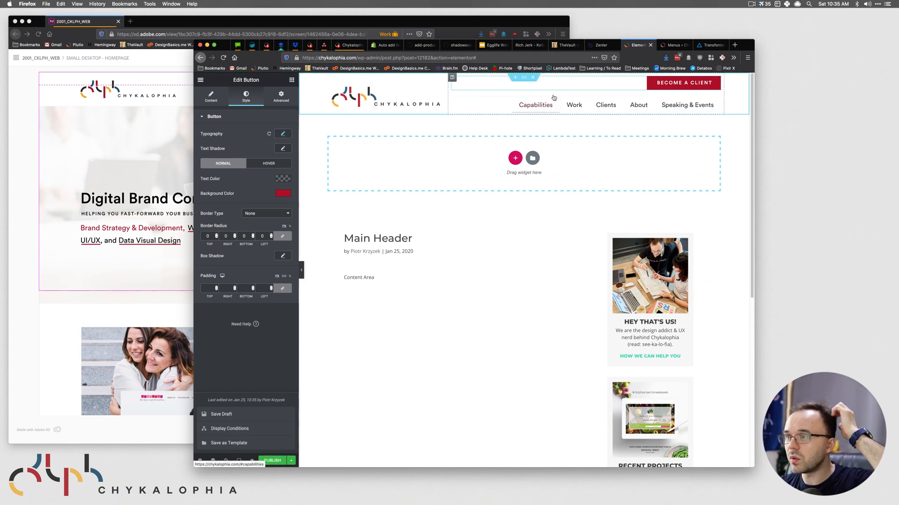
- Select the header section and compare it against the XD design
click(529, 79)
click(152, 71)
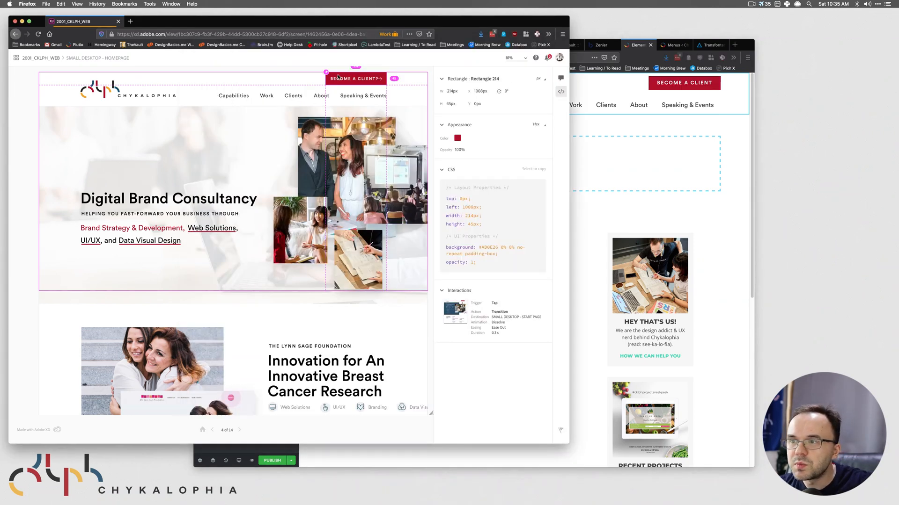
click(667, 126)
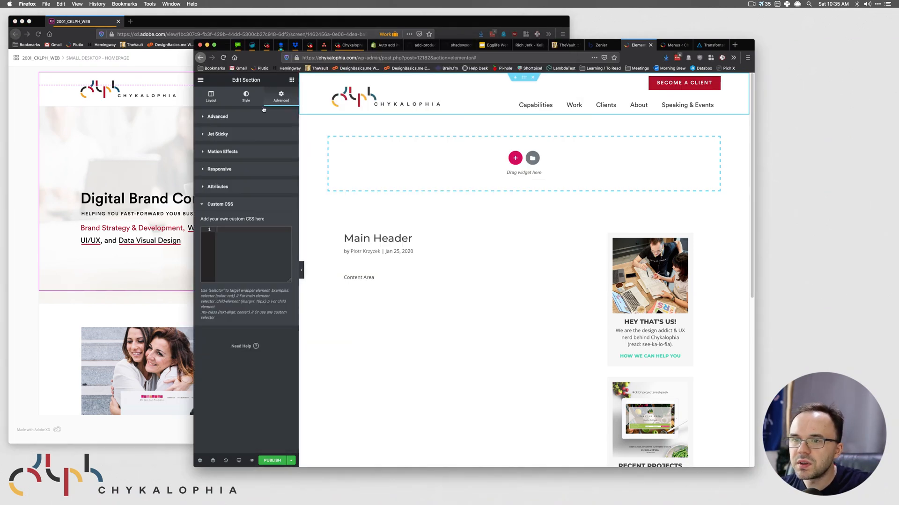
- Unlink the header section's margin sides so top and bottom margins and padding become 0
click(202, 120)
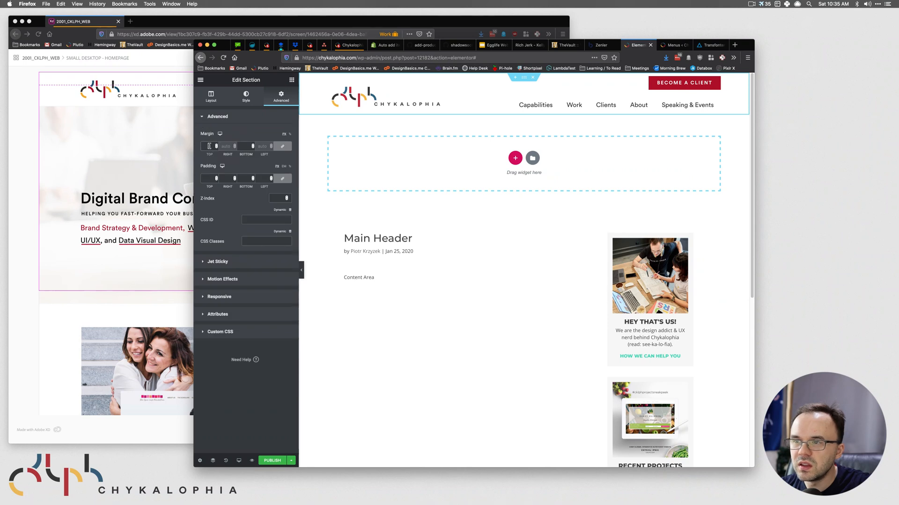
click(282, 147)
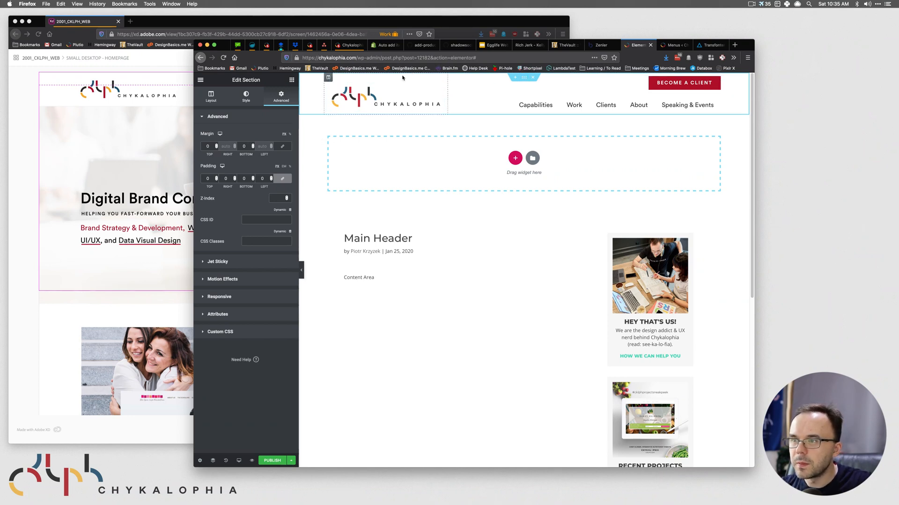
- Set the navigation column's padding to 0
click(452, 78)
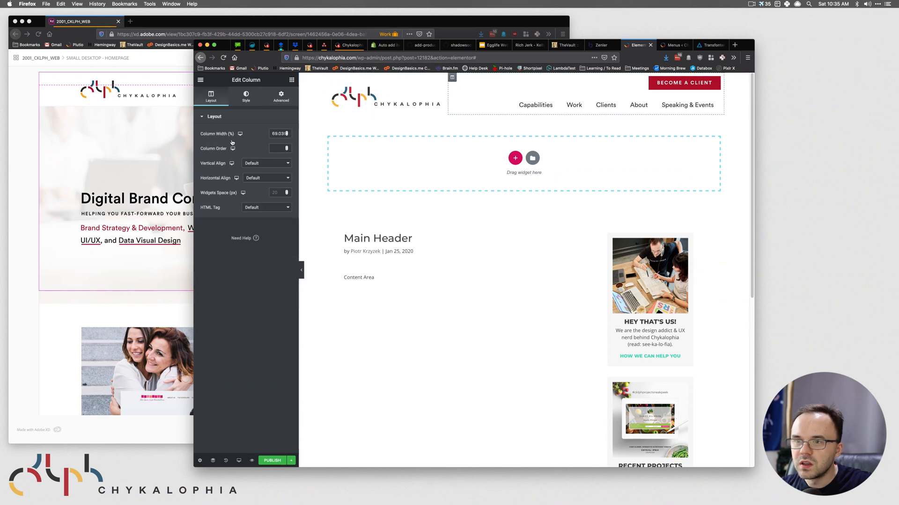
click(245, 97)
click(281, 96)
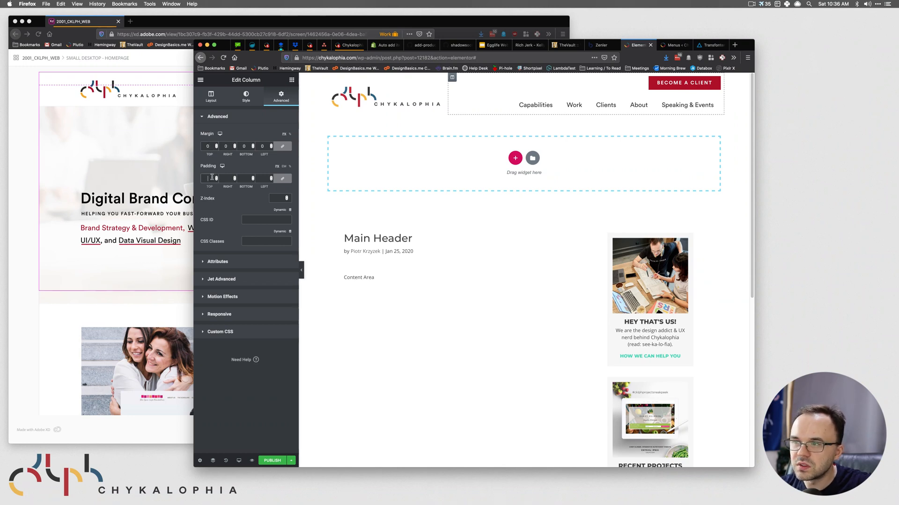
text(0)
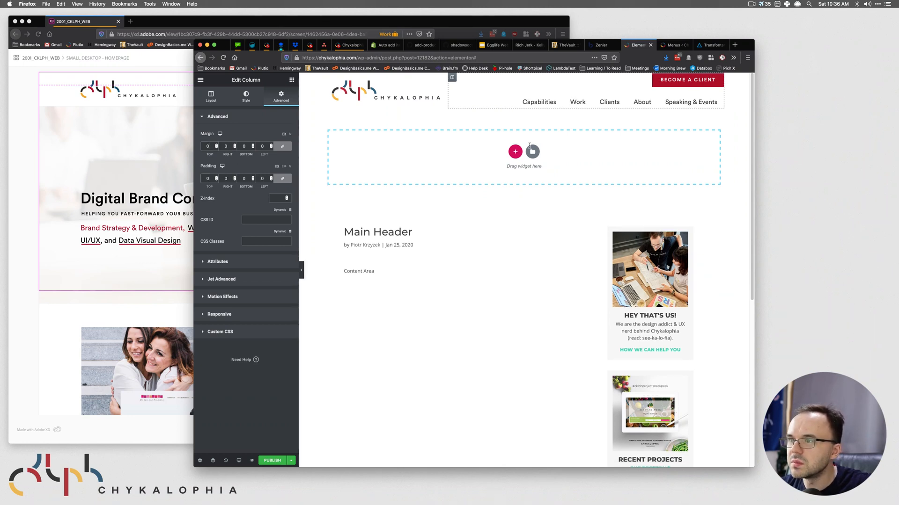
- Set the logo column's margin to 0 and save the template as a draft
click(328, 76)
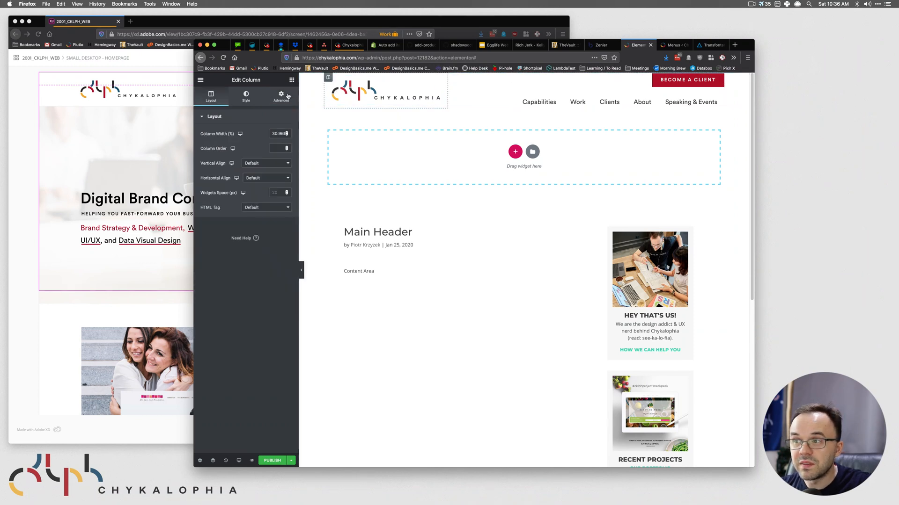
click(281, 96)
click(213, 146)
text(0)
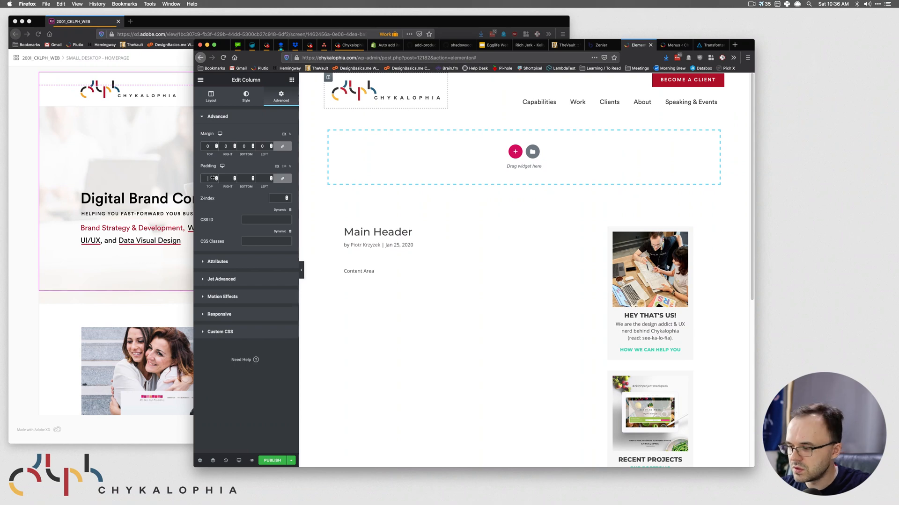
text(0)
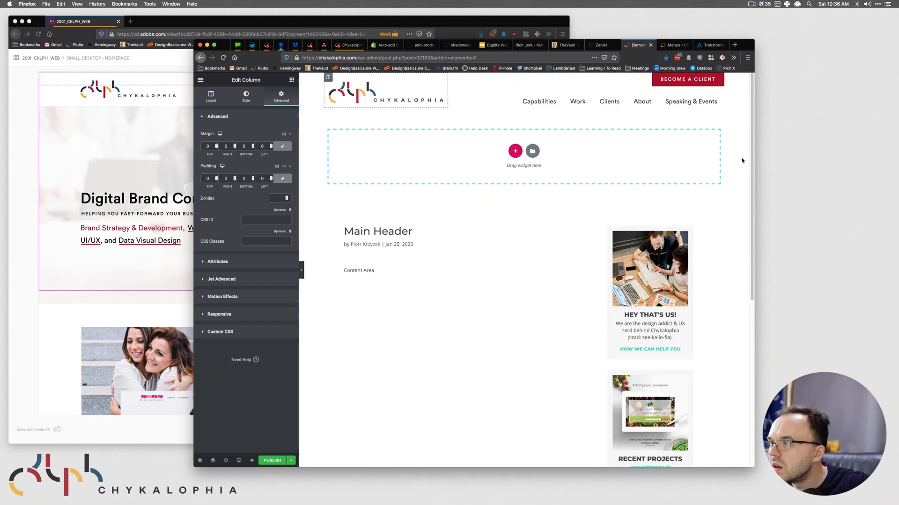
click(291, 461)
click(243, 414)
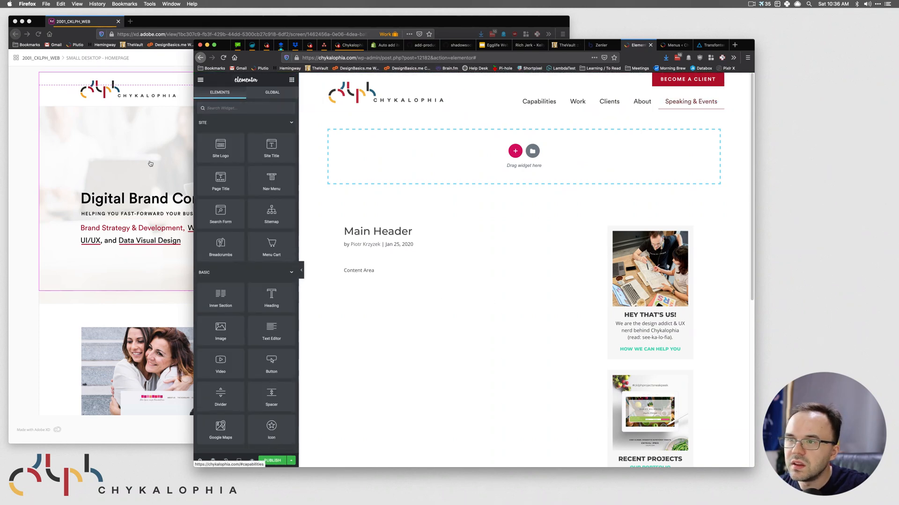
- Select the Nav Menu widget and set its padding to 0 on every side
click(181, 142)
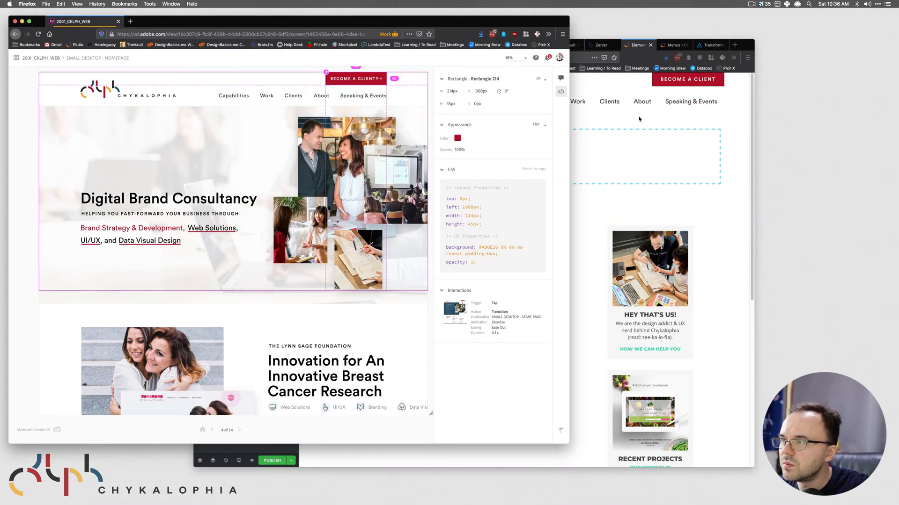
click(728, 122)
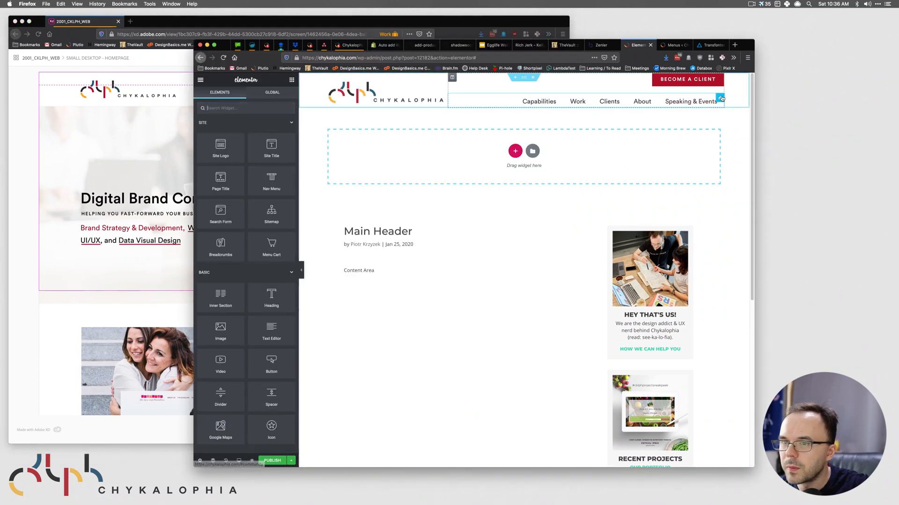
click(683, 103)
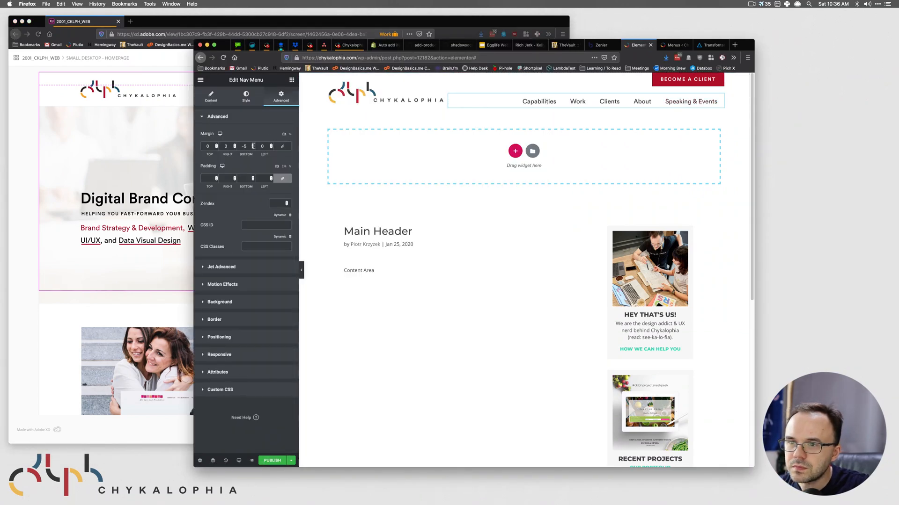
click(281, 178)
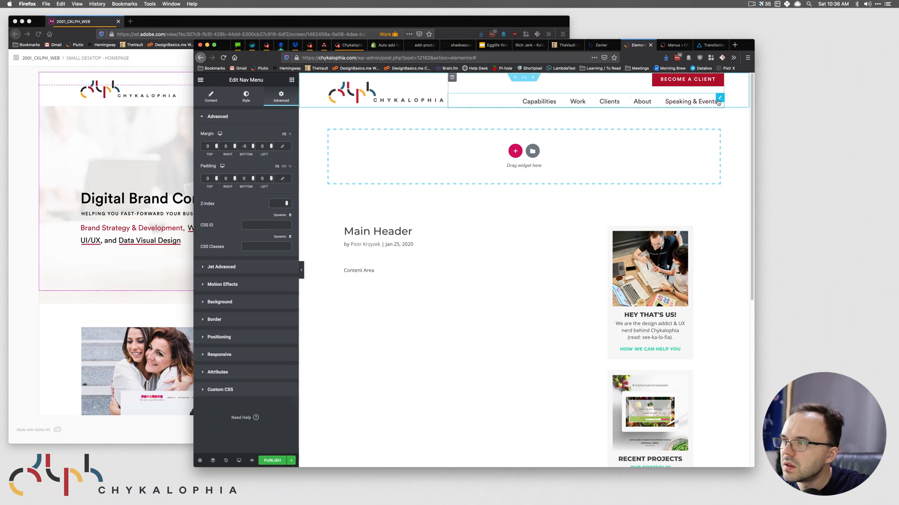
click(246, 98)
click(272, 97)
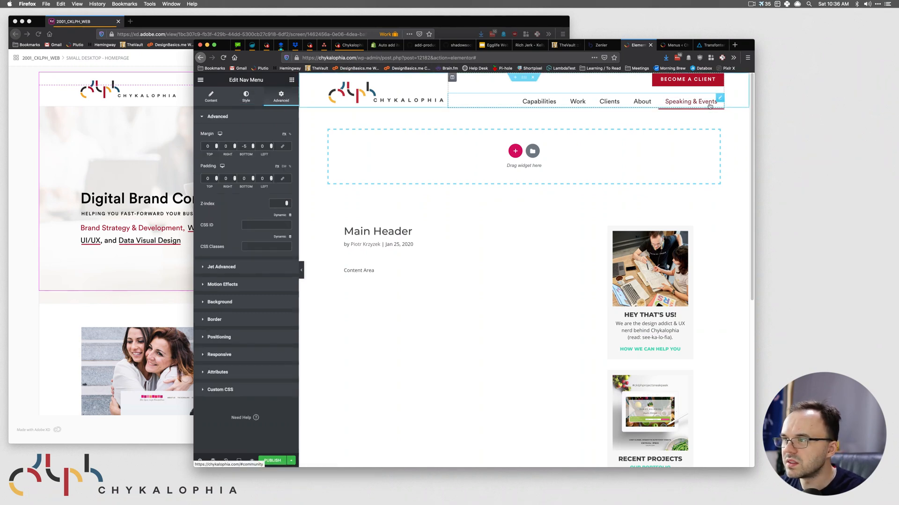
click(223, 389)
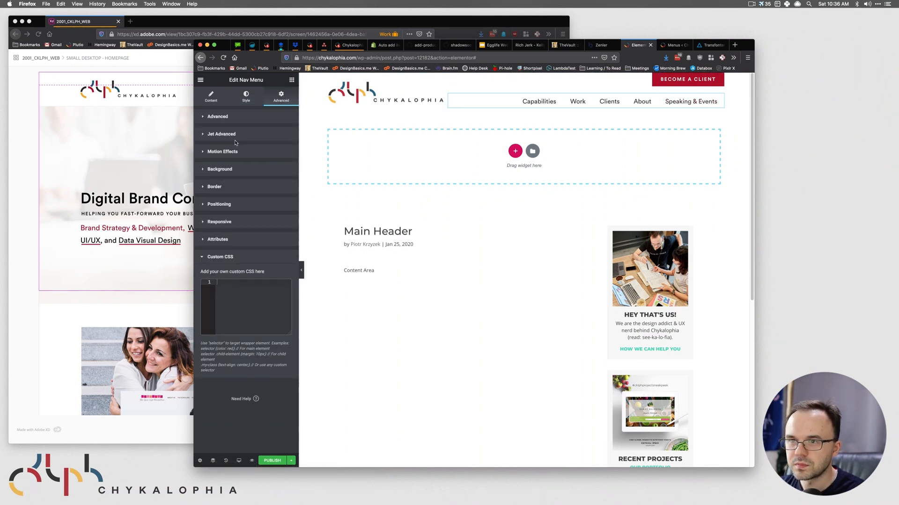
click(245, 98)
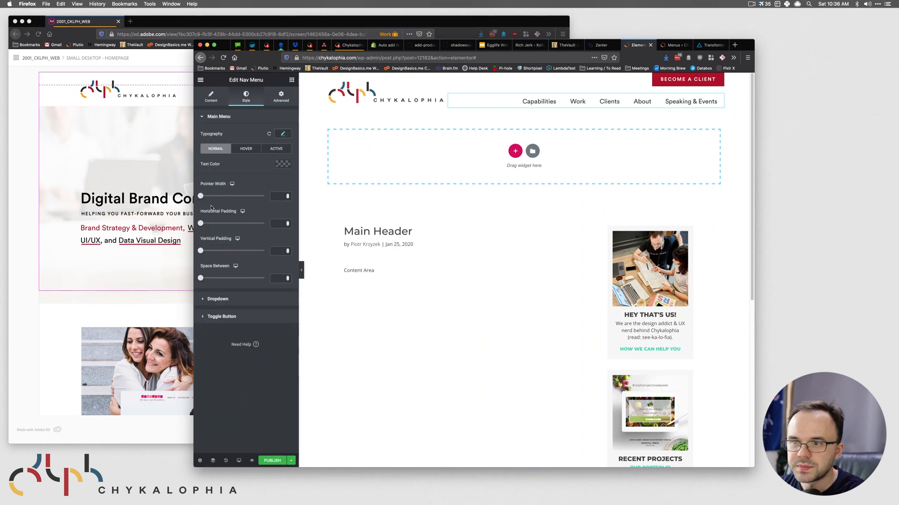
click(283, 94)
click(218, 394)
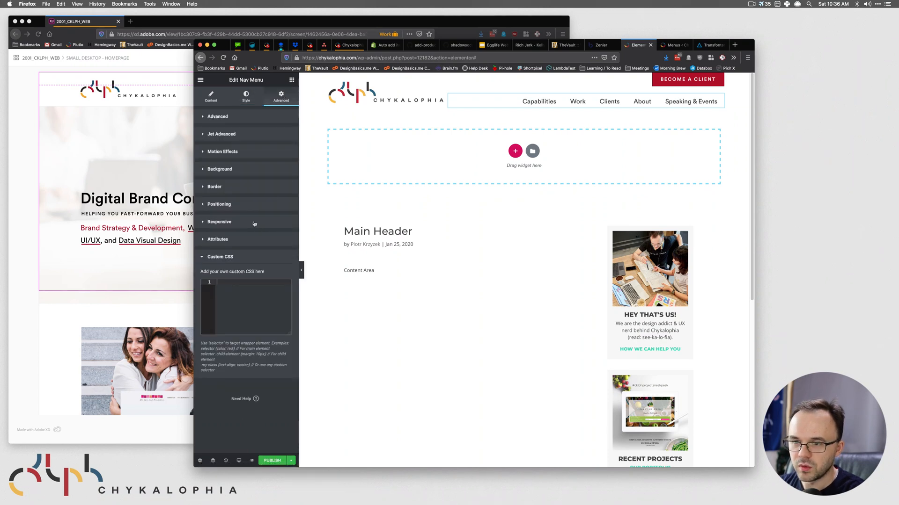
text(selector li:last-of-type {)
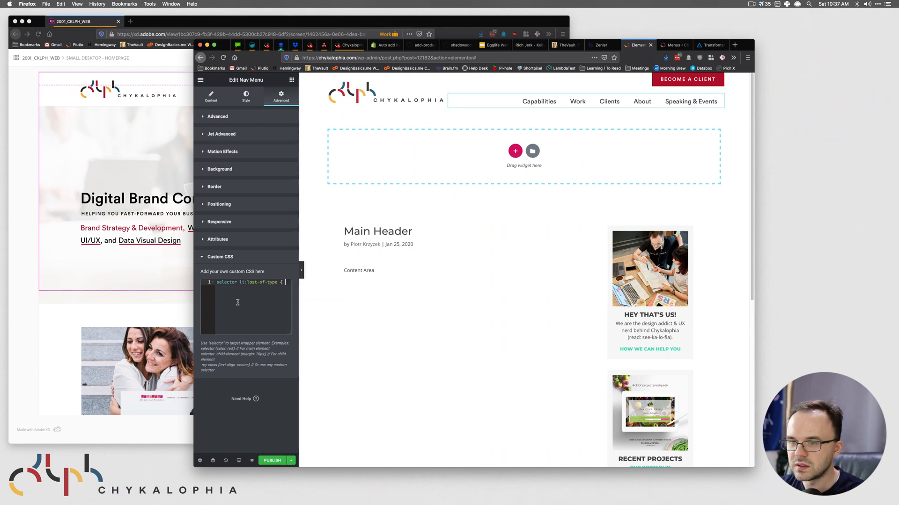
key(Return)
text(margin-right:)
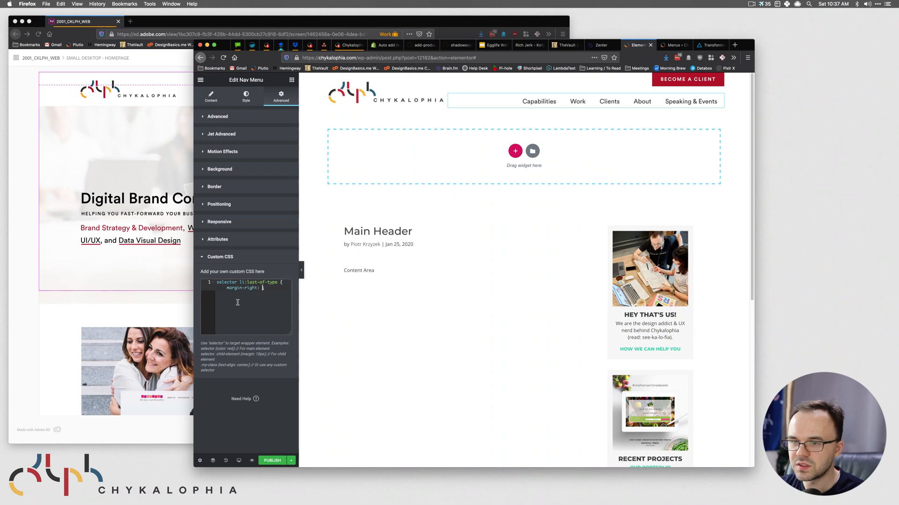
text(;)
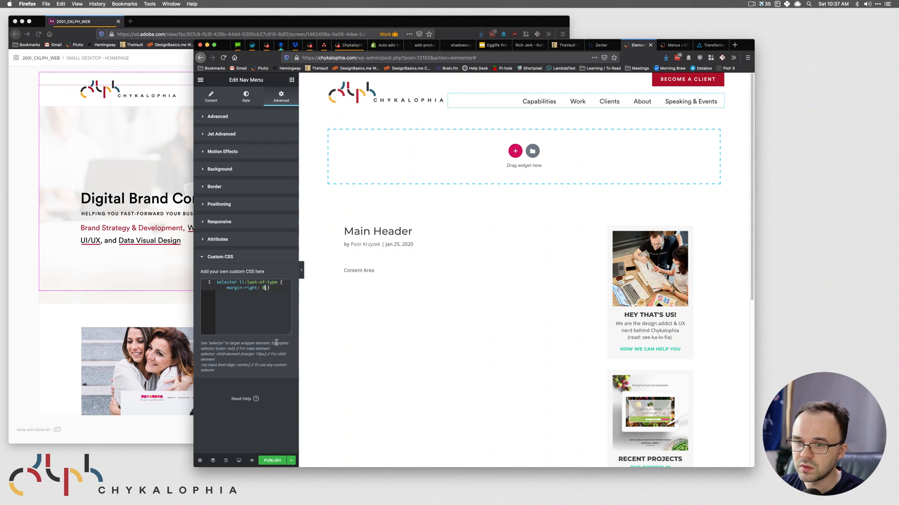
click(229, 287)
double_click(232, 287)
text(padding)
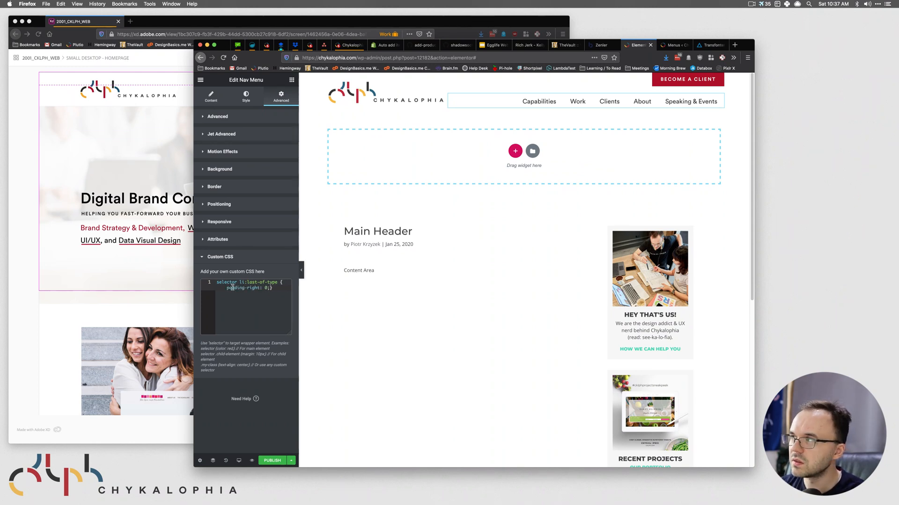
click(240, 298)
click(291, 461)
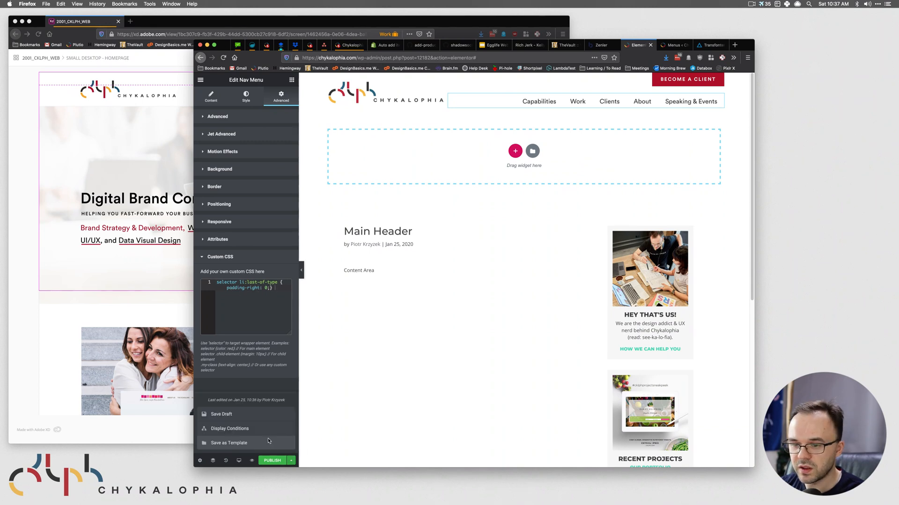
click(233, 414)
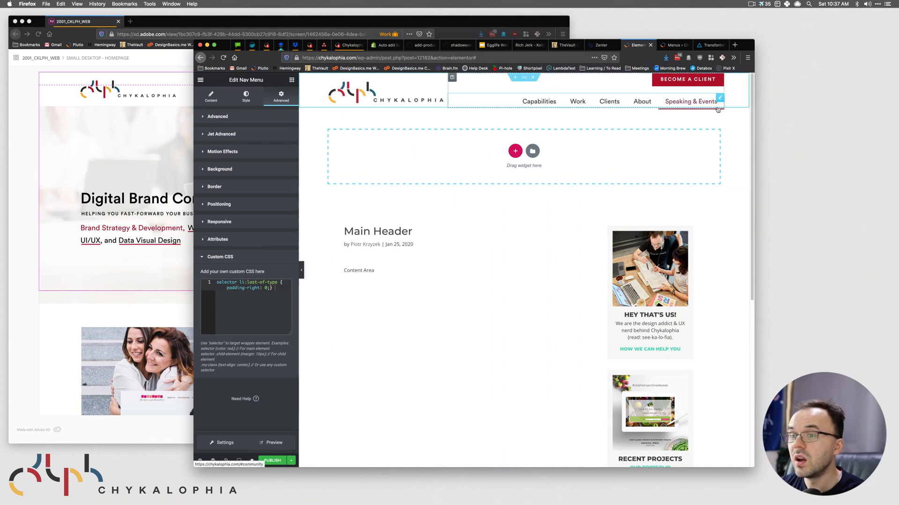
click(268, 310)
key(ctrl+a)
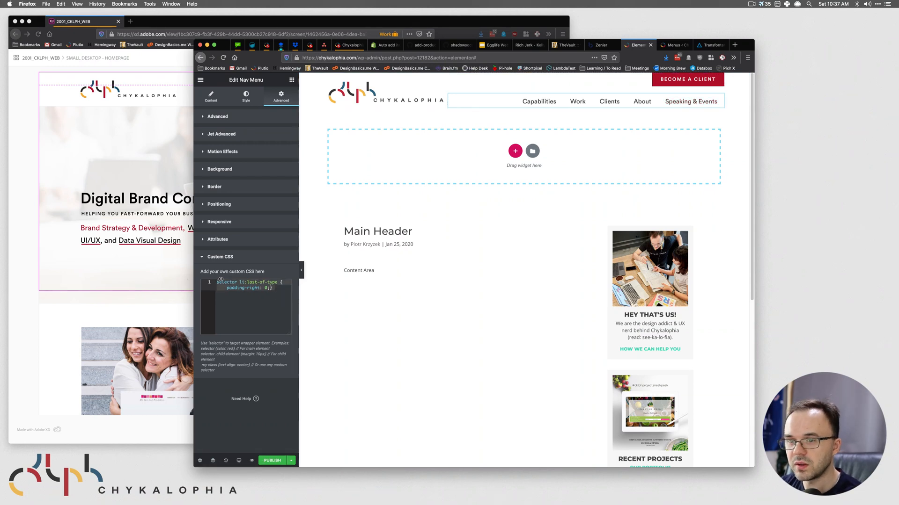
key(BackSpace)
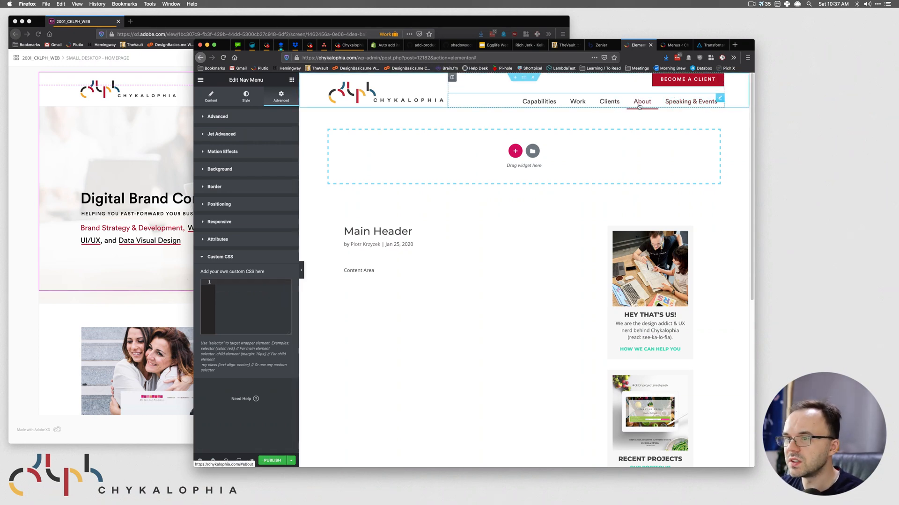
- Lower the navigation menu's right margin step by step to -20
click(236, 117)
click(234, 149)
click(234, 148)
click(235, 148)
click(234, 149)
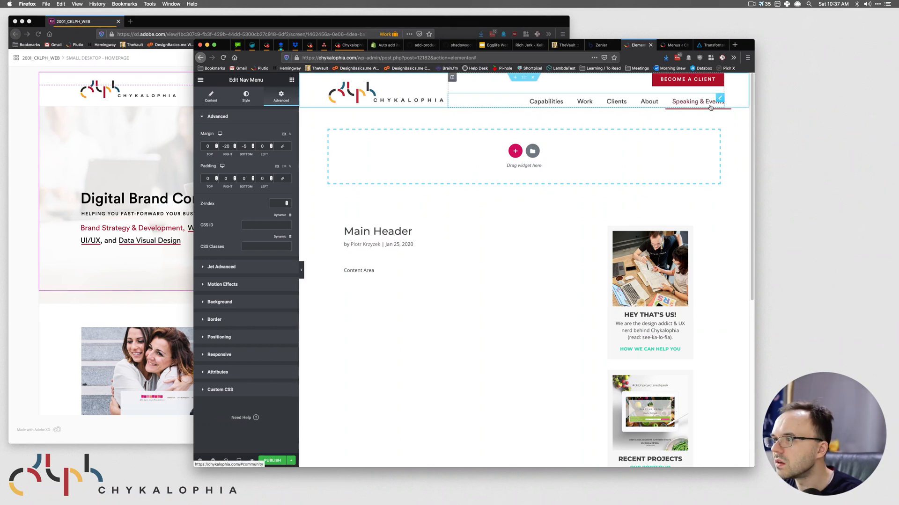
- Compare the header with the XD design and save the template as a draft
click(133, 164)
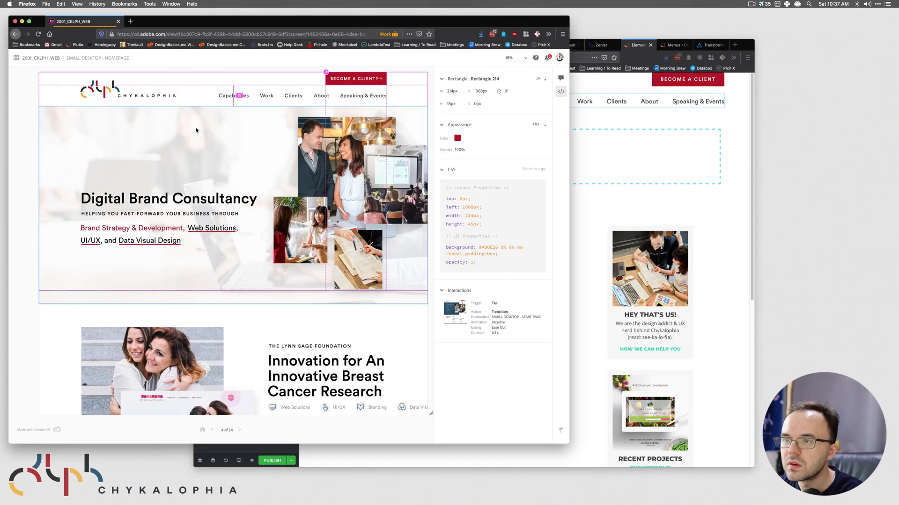
click(664, 120)
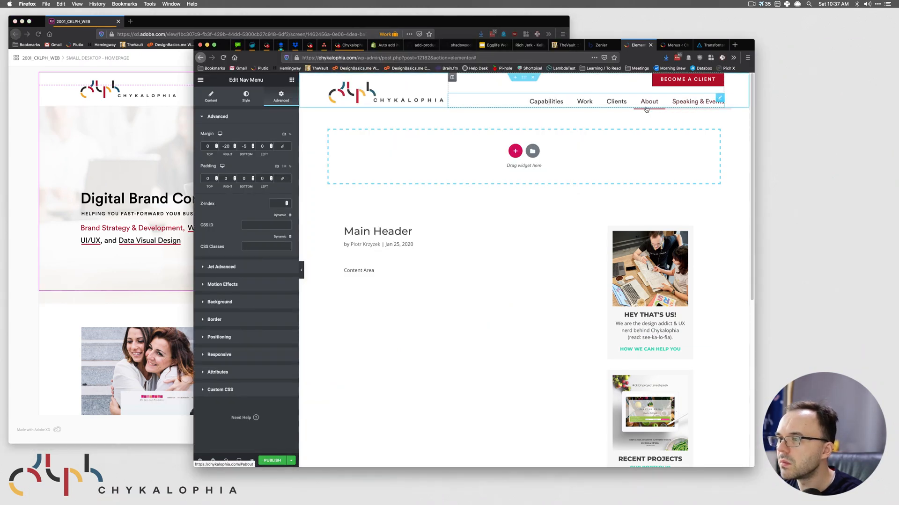
click(291, 463)
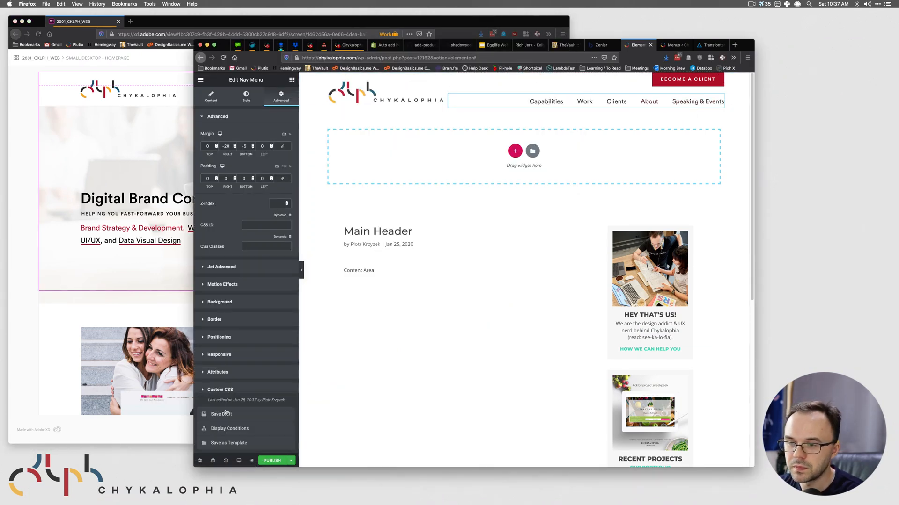
click(221, 415)
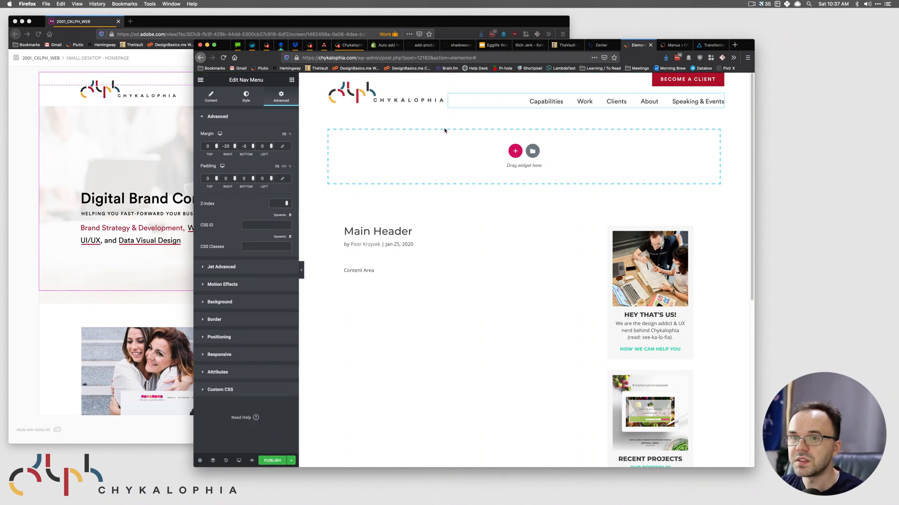
- Compare the Speaking & Events menu text and logo group against the XD design
click(98, 130)
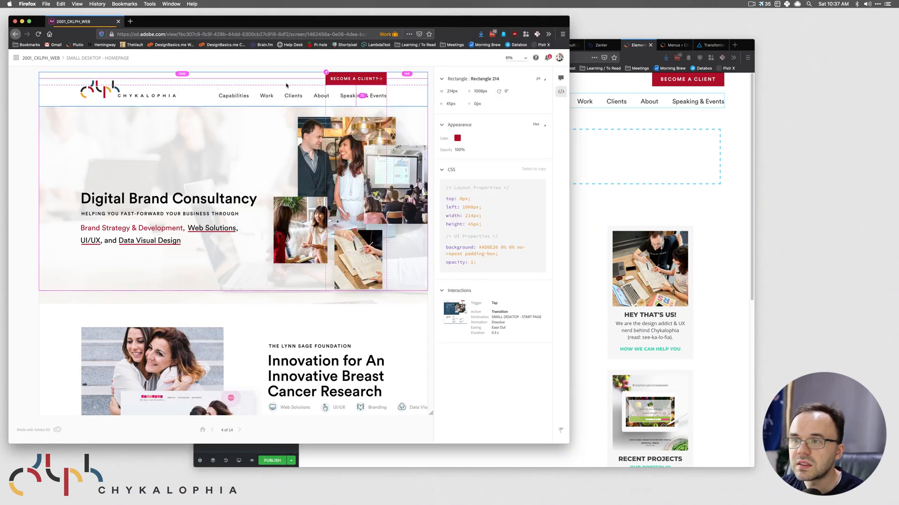
click(369, 95)
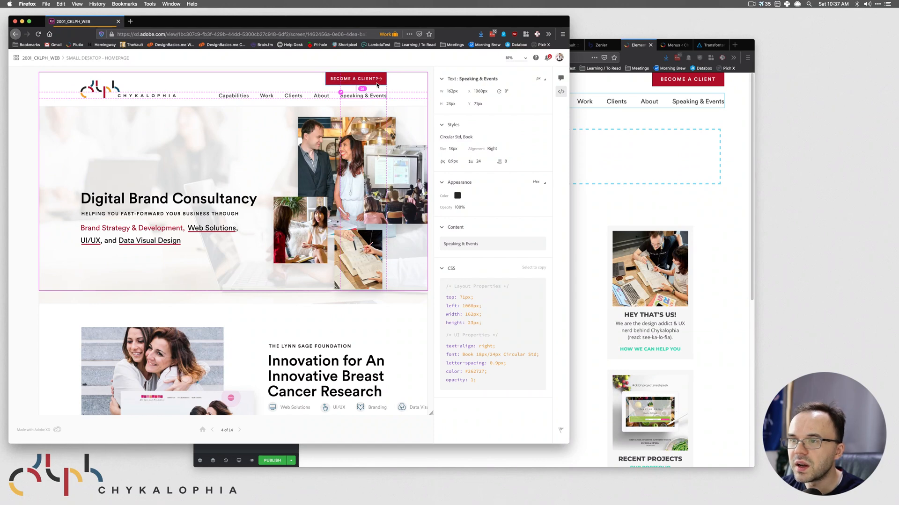
click(742, 124)
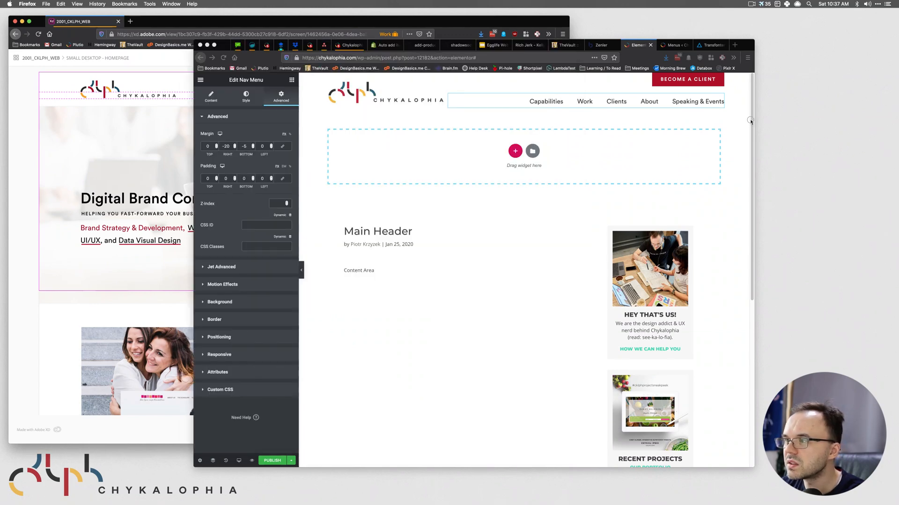
click(379, 94)
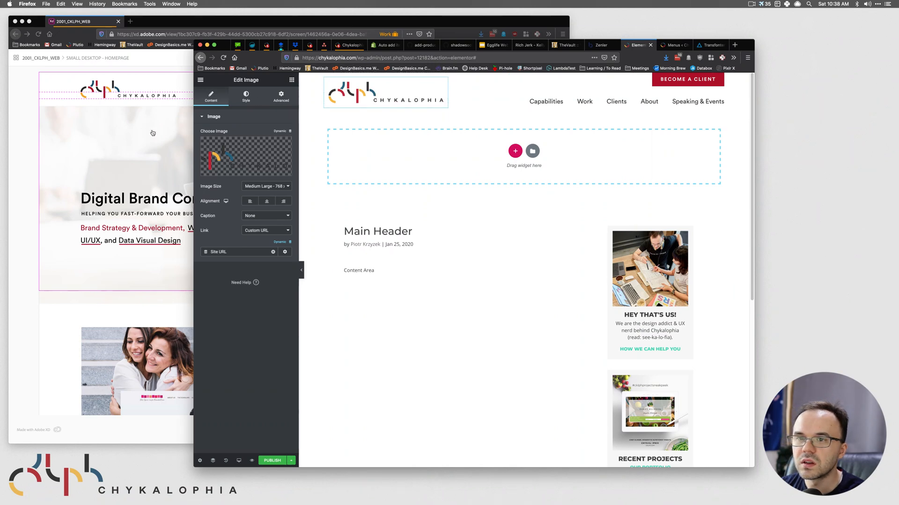
click(123, 100)
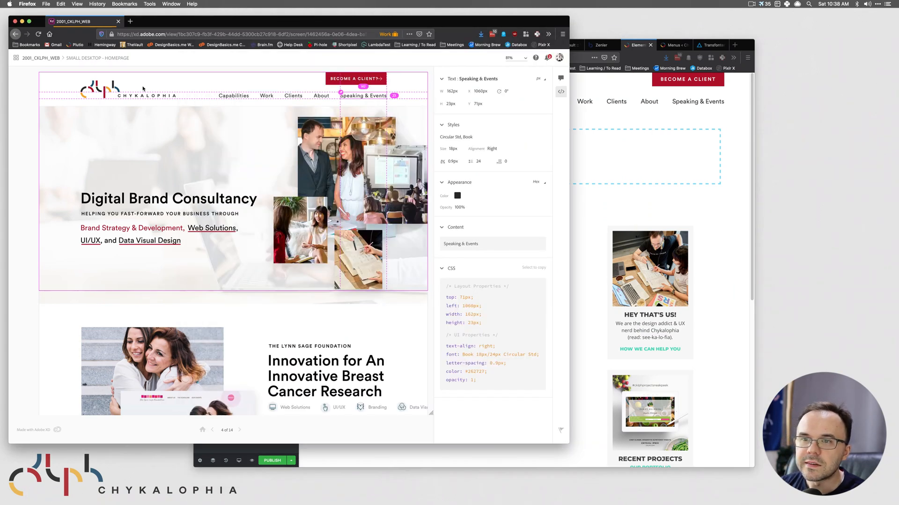
click(116, 82)
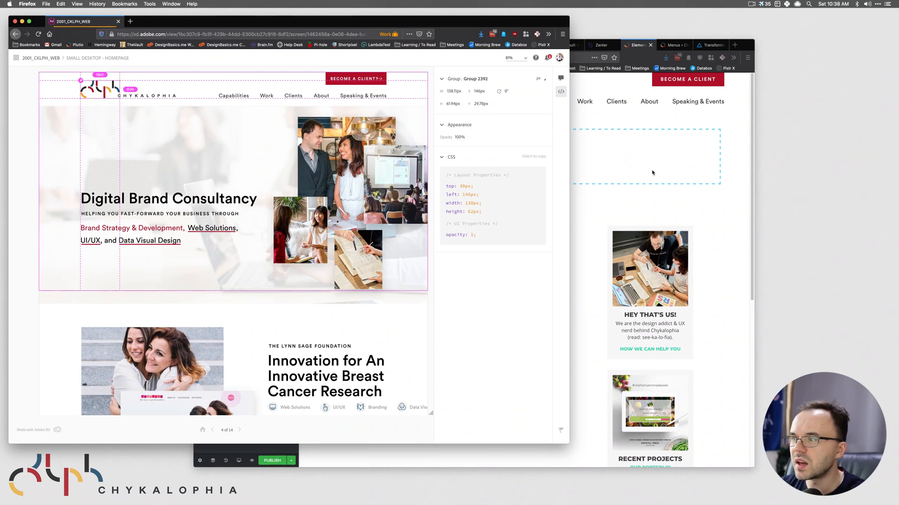
click(629, 167)
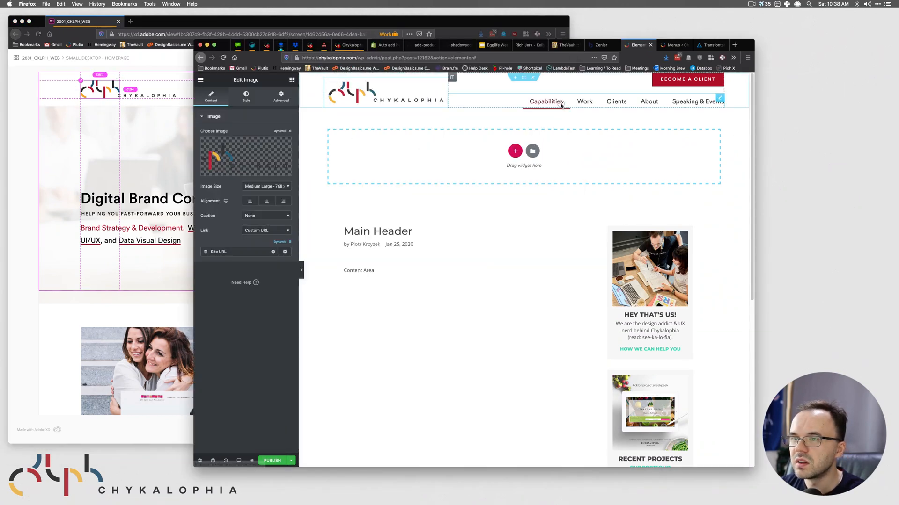
click(543, 104)
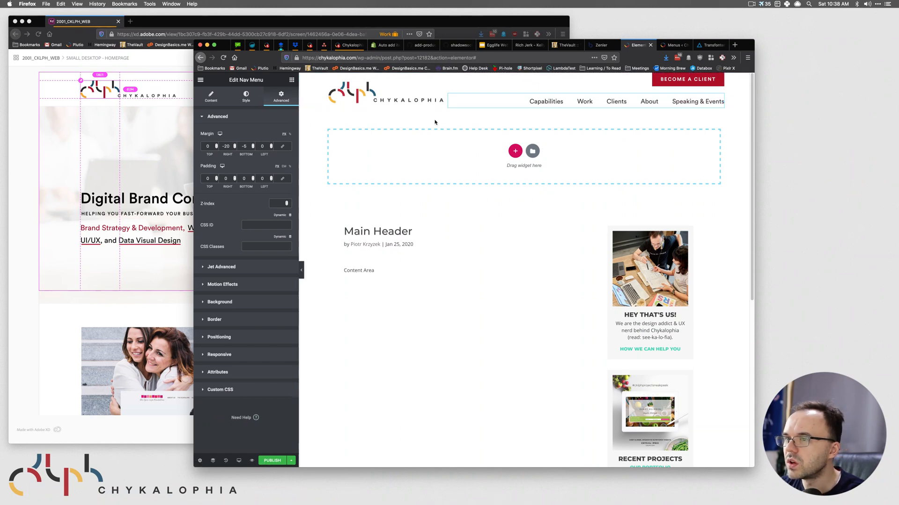
- Check the XD hero background image, then switch to the WordPress Menus page
click(127, 132)
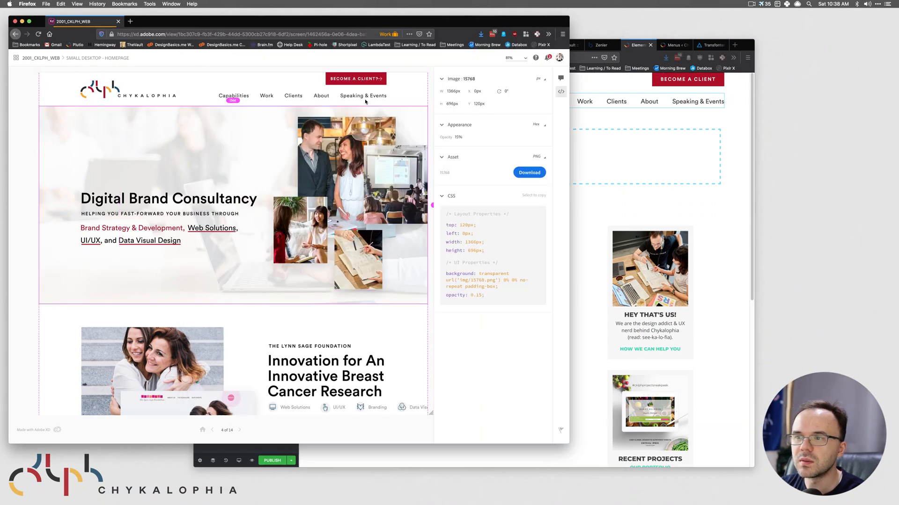
click(650, 112)
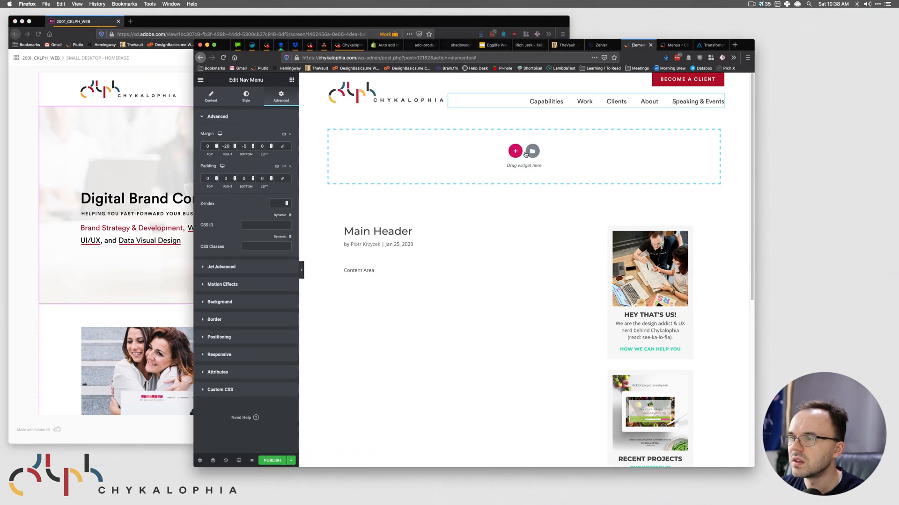
click(531, 217)
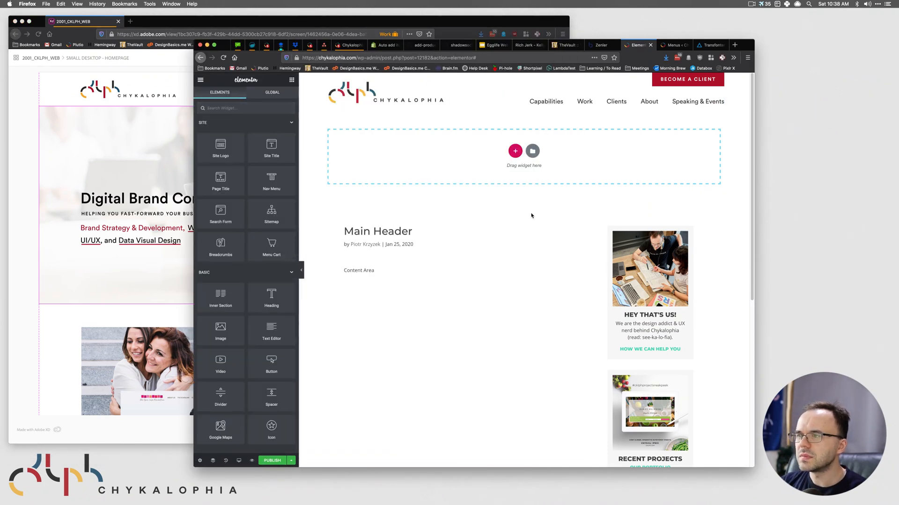
click(80, 180)
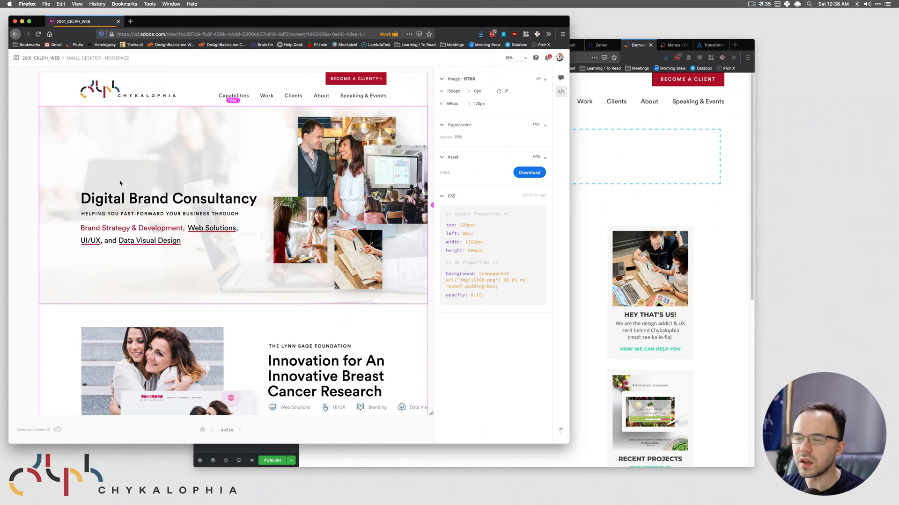
click(737, 177)
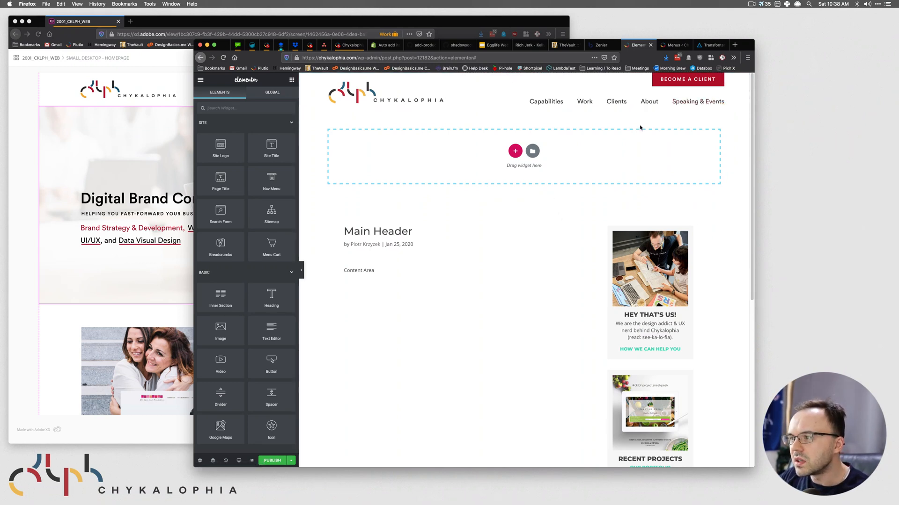
click(146, 134)
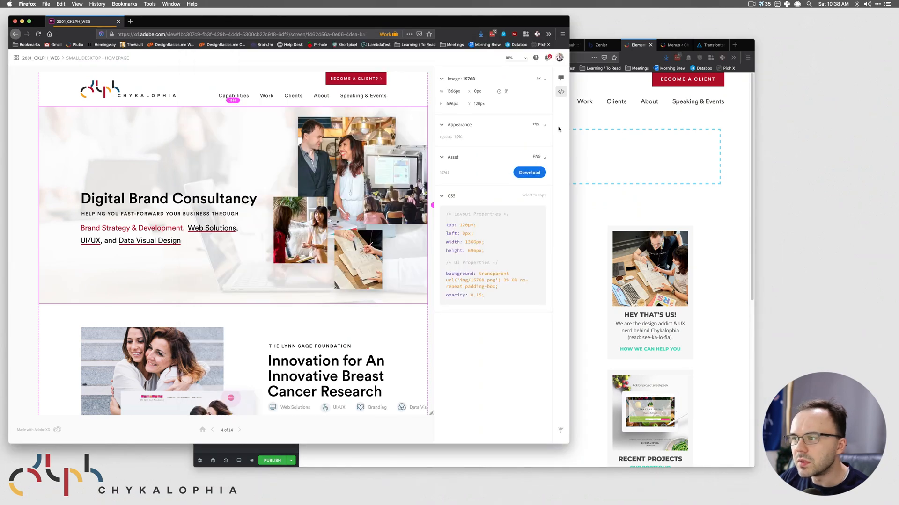
click(728, 134)
- Close the Menus page and preview the Main Header template in a new tab
click(673, 46)
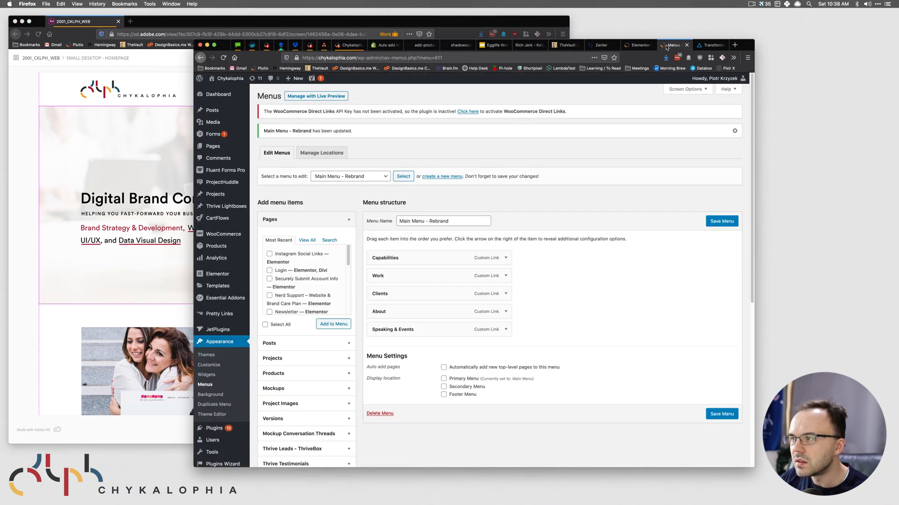
click(686, 45)
click(291, 461)
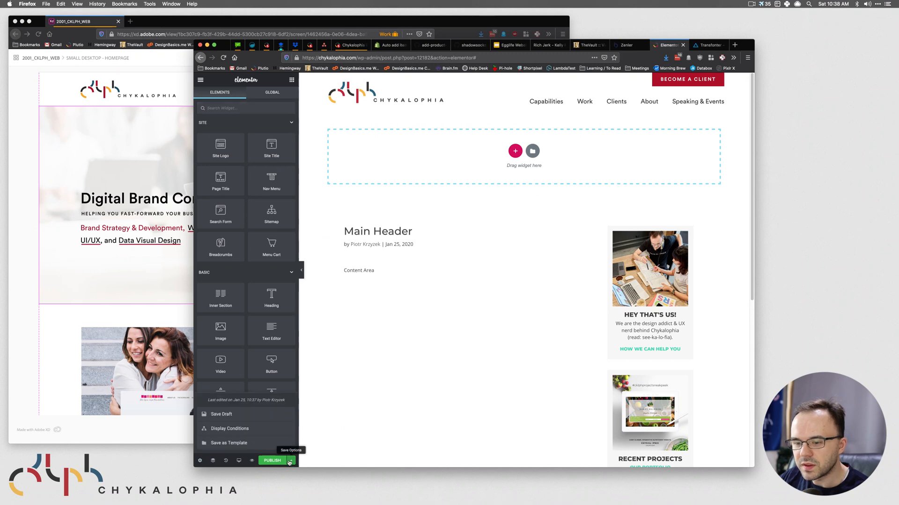
click(252, 461)
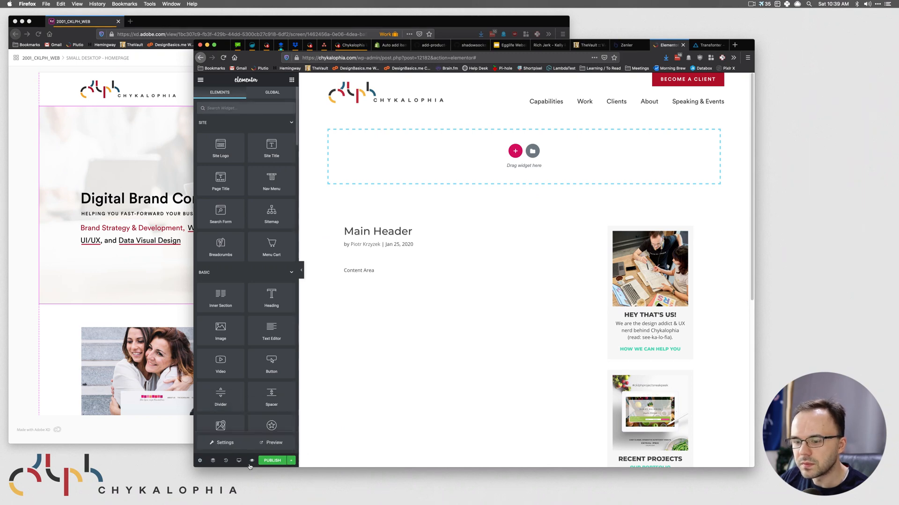
click(262, 443)
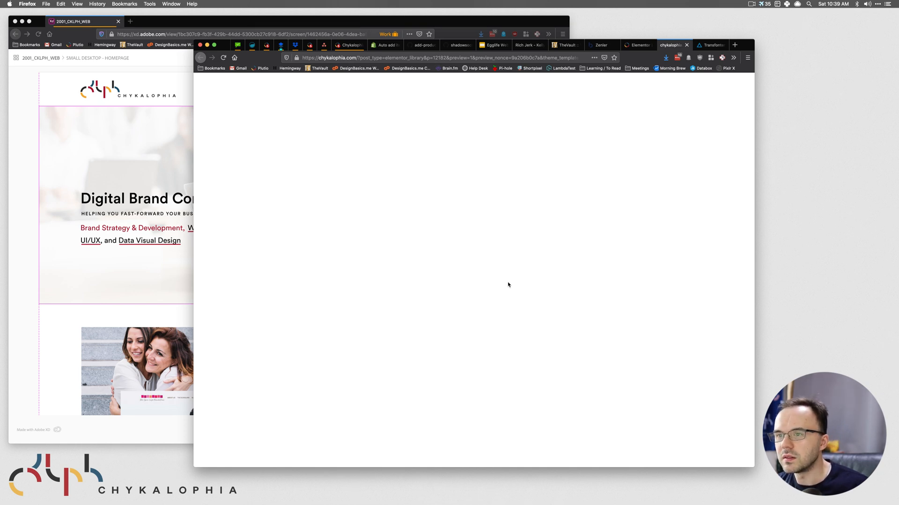
click(686, 45)
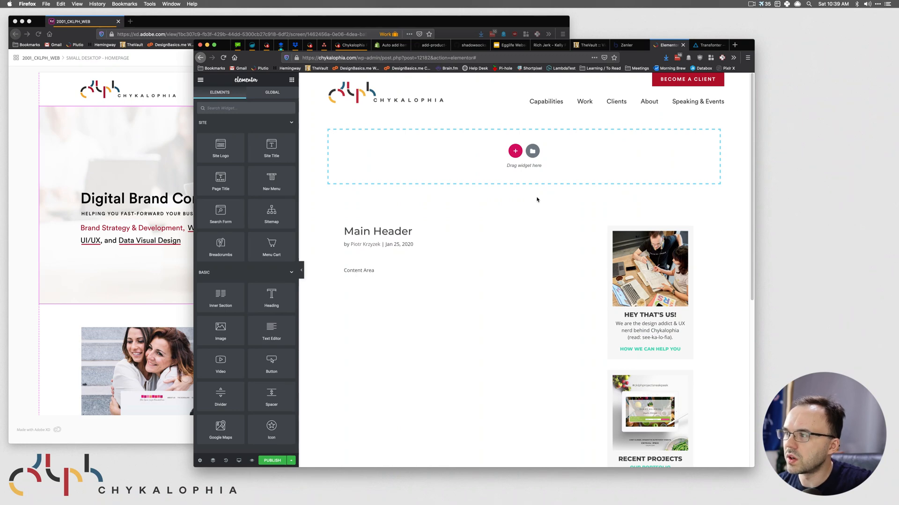
- Close the Transfonter tab and save the template as a draft
click(716, 45)
click(724, 45)
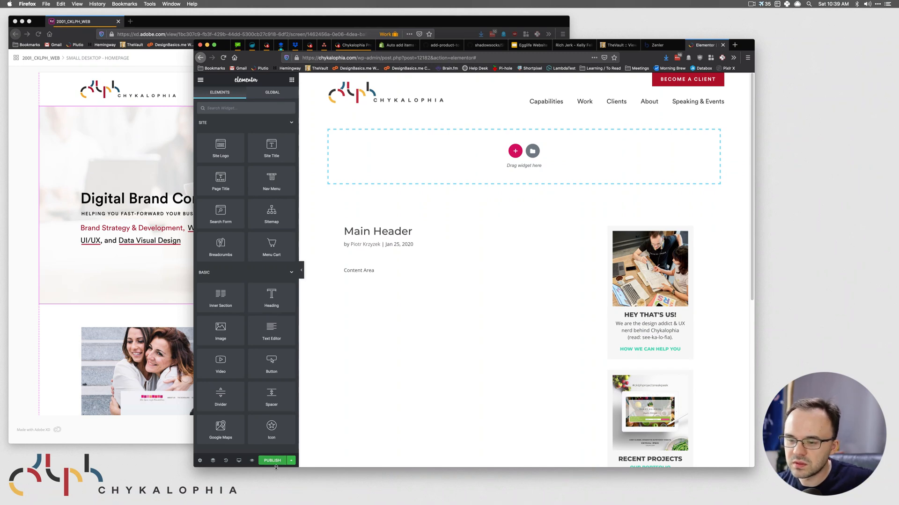
click(290, 461)
click(223, 415)
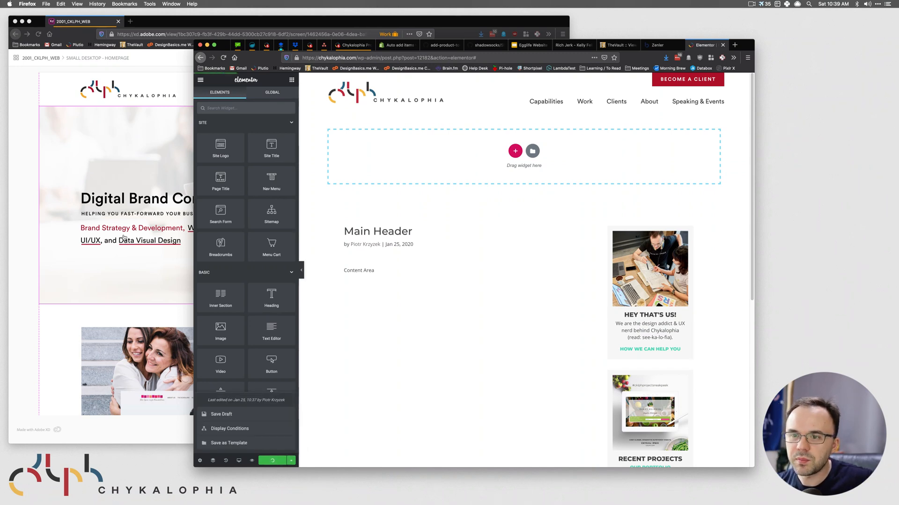
- Compare with the XD design and select the editor's web address
click(127, 127)
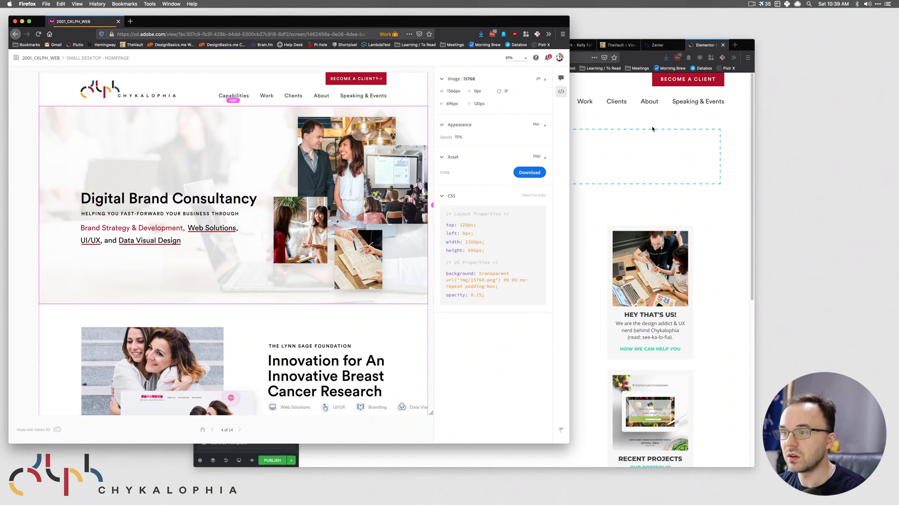
click(610, 116)
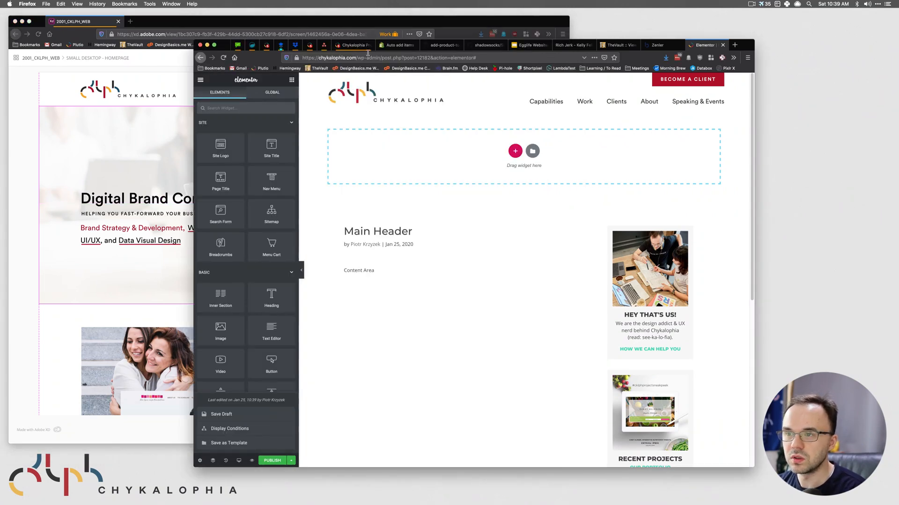
click(355, 59)
- Load the live chykalophia.com homepage in a new tab
key(super+c)
key(super+t)
key(super+v)
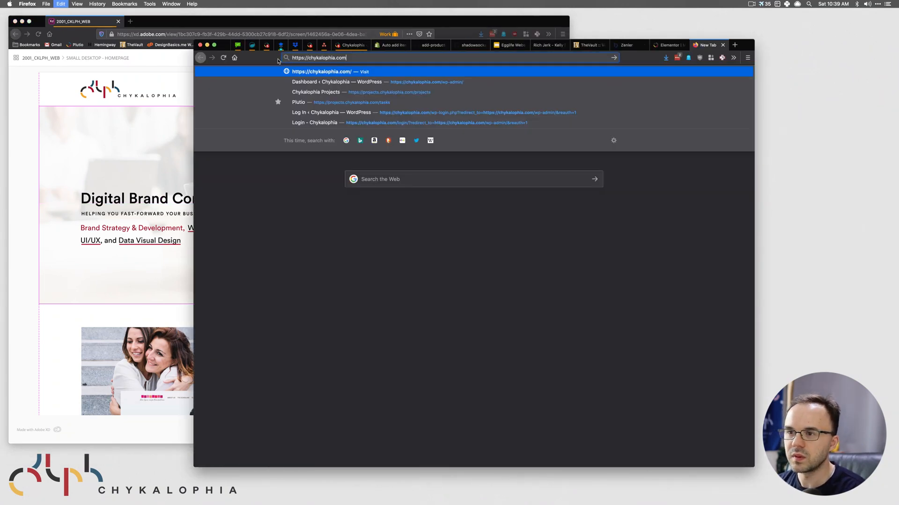
key(Return)
- Scroll the live site down to its footer and compare it with the XD design
click(154, 89)
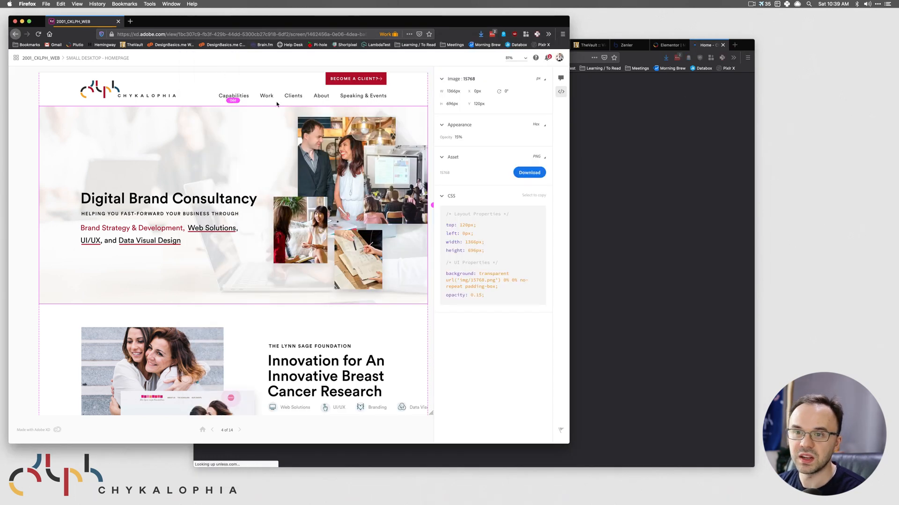
scroll(254, 257, down, 20)
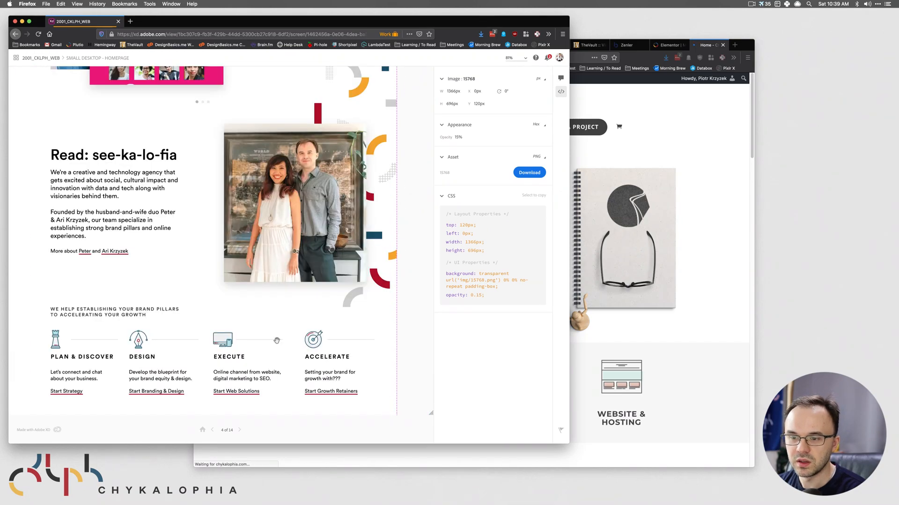
click(664, 307)
scroll(688, 337, down, 15)
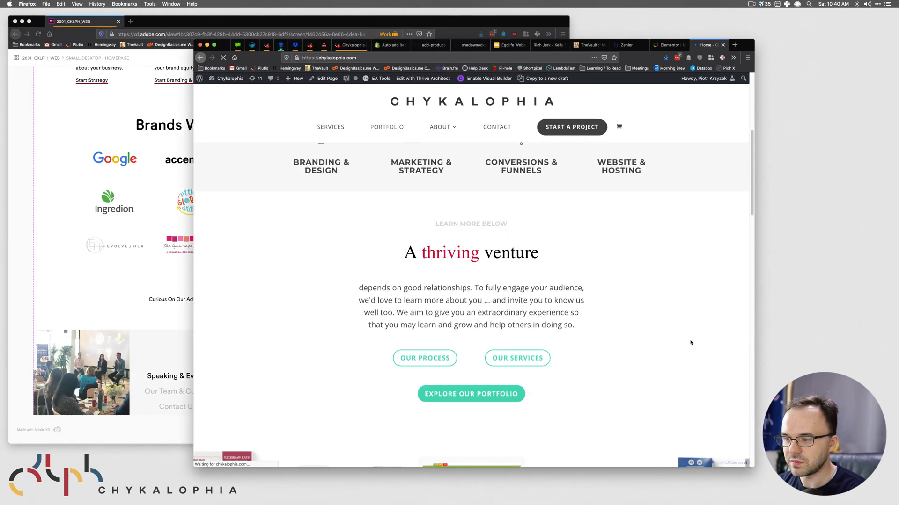
scroll(685, 338, down, 3)
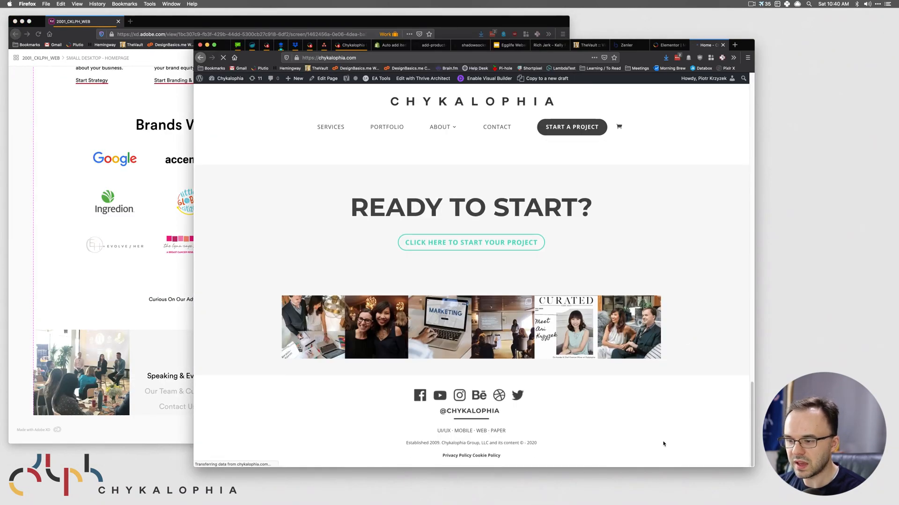
scroll(680, 367, up, 20)
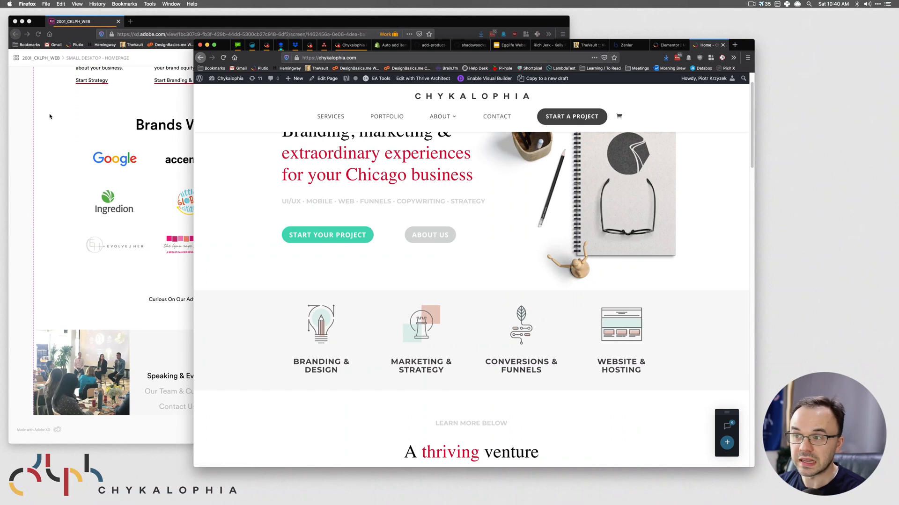
scroll(306, 153, up, 2)
- Open the live site's Journal page from About, review it, and close the tab
mouse_move(443, 129)
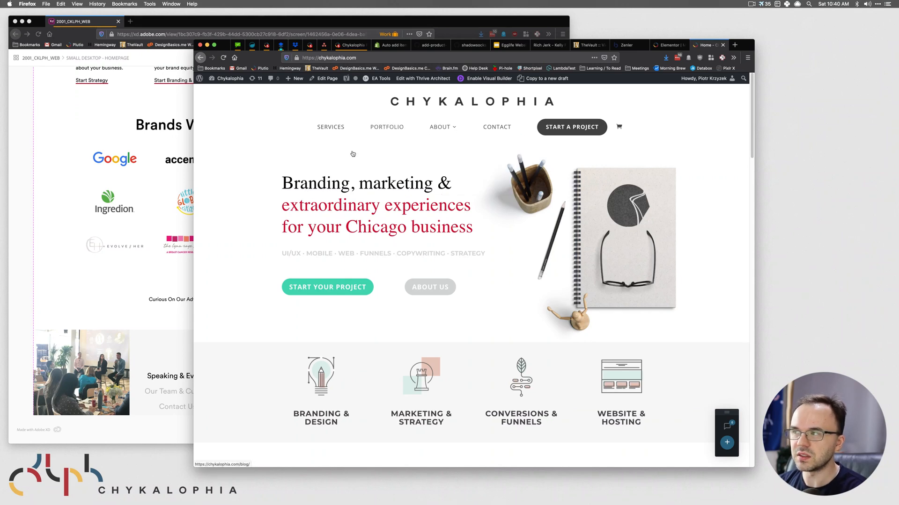
key(super+r)
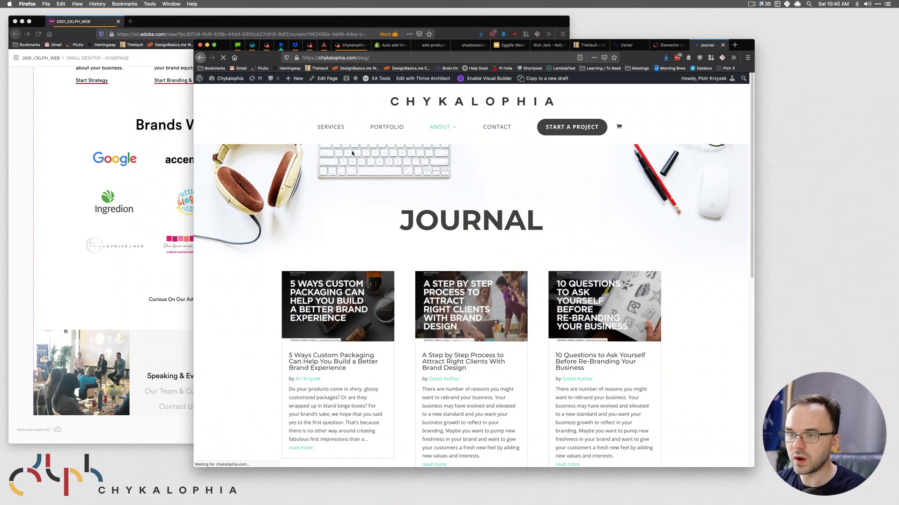
scroll(421, 234, down, 10)
scroll(545, 247, up, 8)
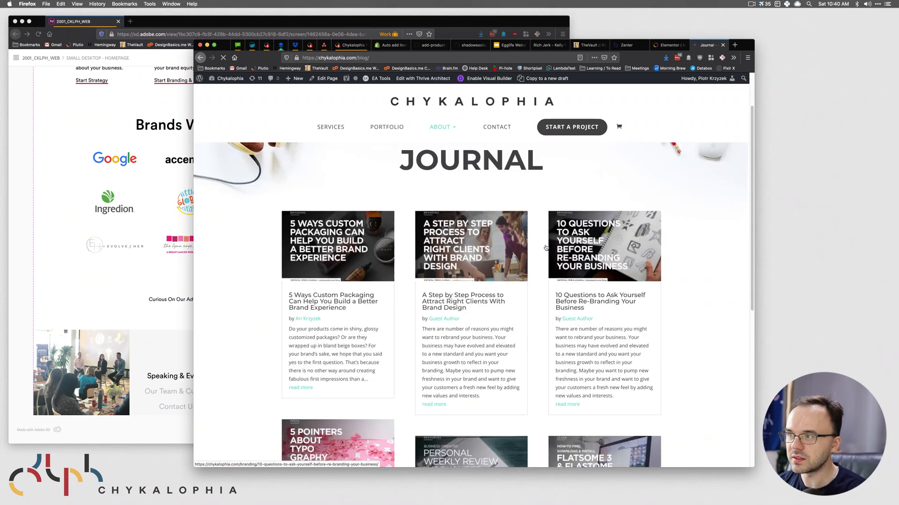
key(super+w)
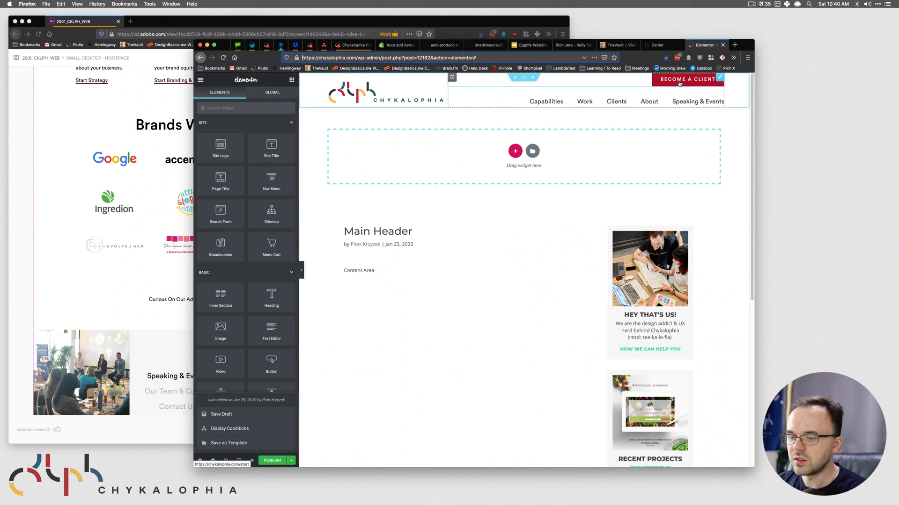
- Save the Main Header template as a draft
key(super+grave)
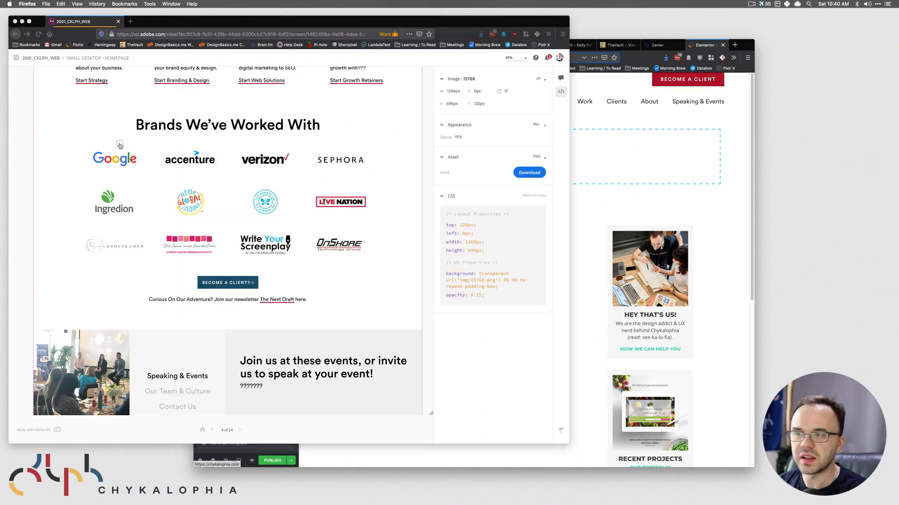
scroll(333, 220, up, 20)
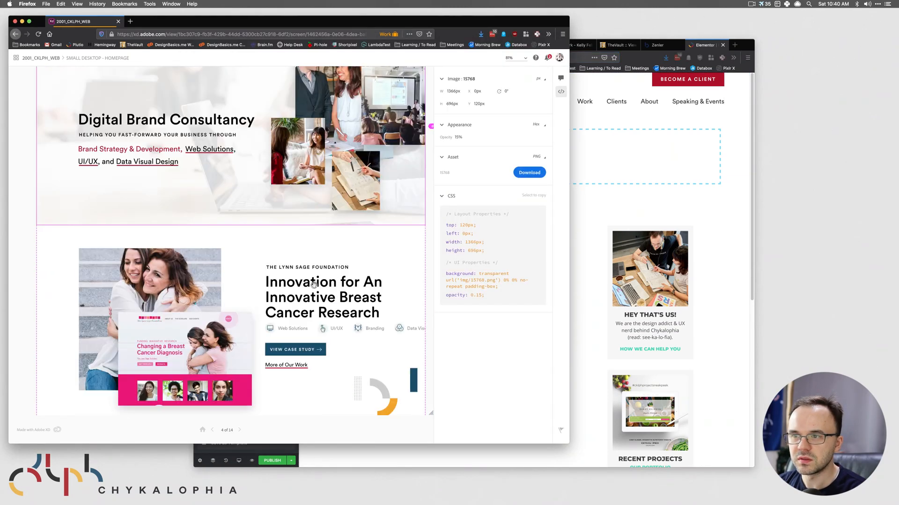
scroll(327, 243, down, 5)
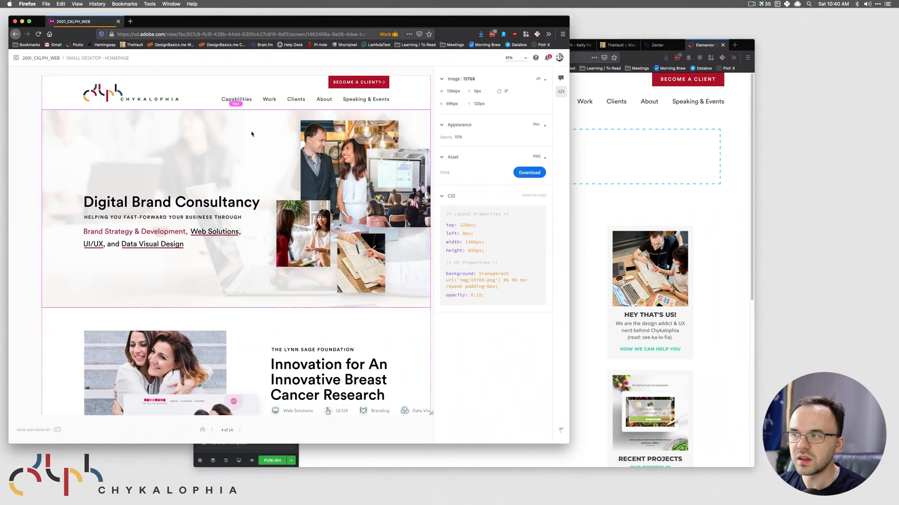
click(731, 157)
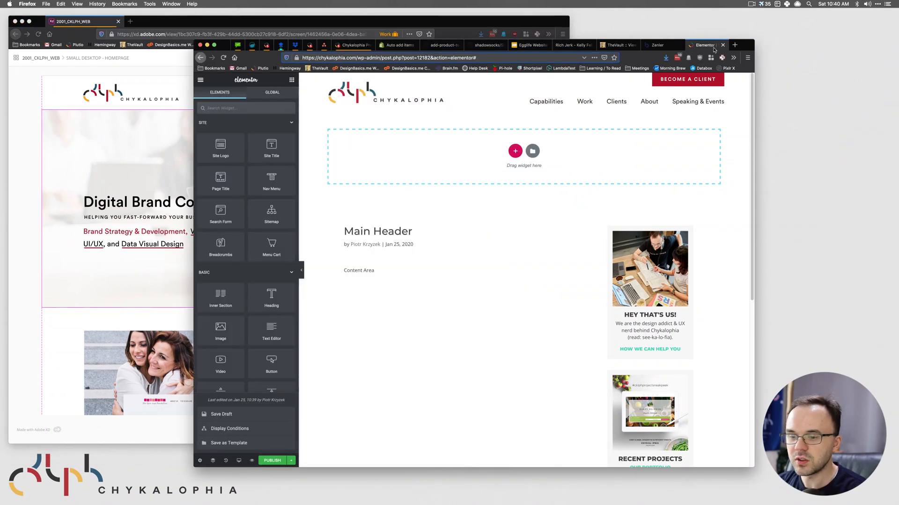
click(292, 462)
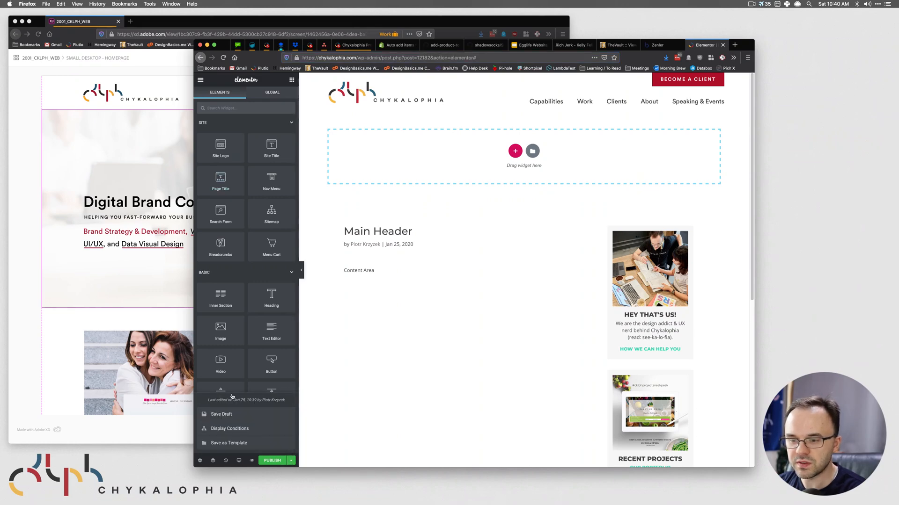
click(231, 419)
- Inspect the XD footer's heading, photo, Rectangle 908 and gray right-side block
click(118, 291)
scroll(204, 368, down, 20)
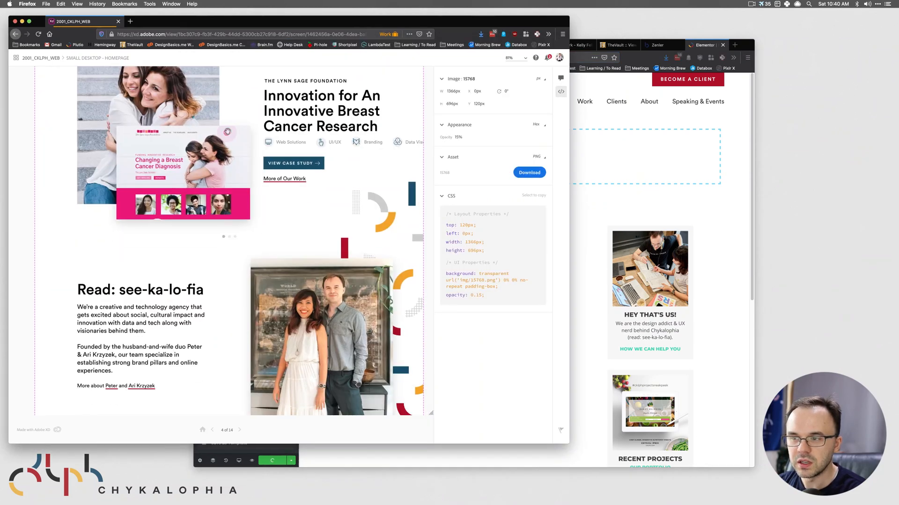
scroll(237, 241, down, 5)
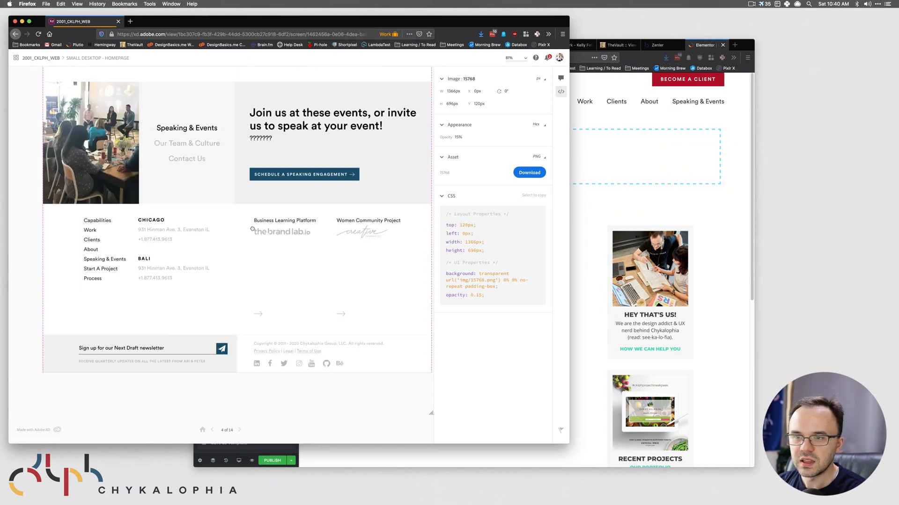
click(265, 118)
click(203, 118)
click(124, 92)
click(191, 92)
click(275, 92)
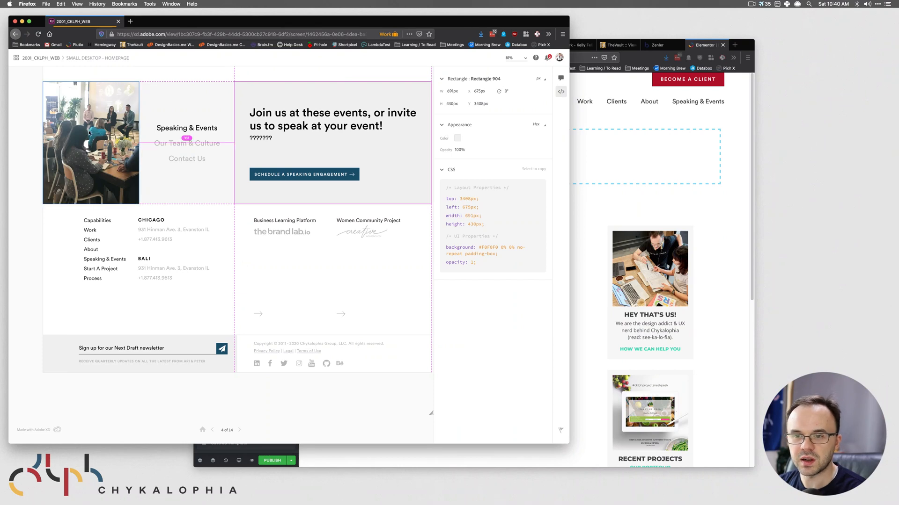
- Check the FOOTER group and 1366px artboard specs, and measure the footer area
click(283, 221)
click(125, 213)
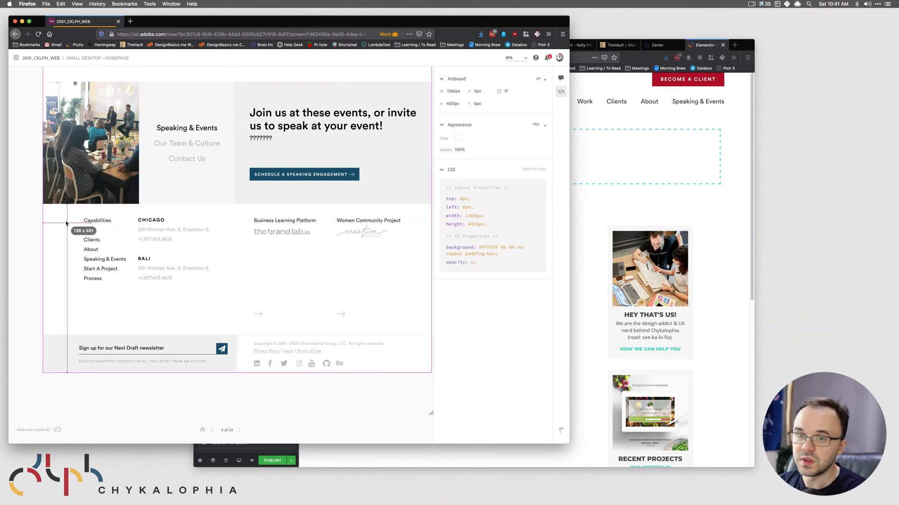
drag(35, 202, 438, 382)
key(Escape)
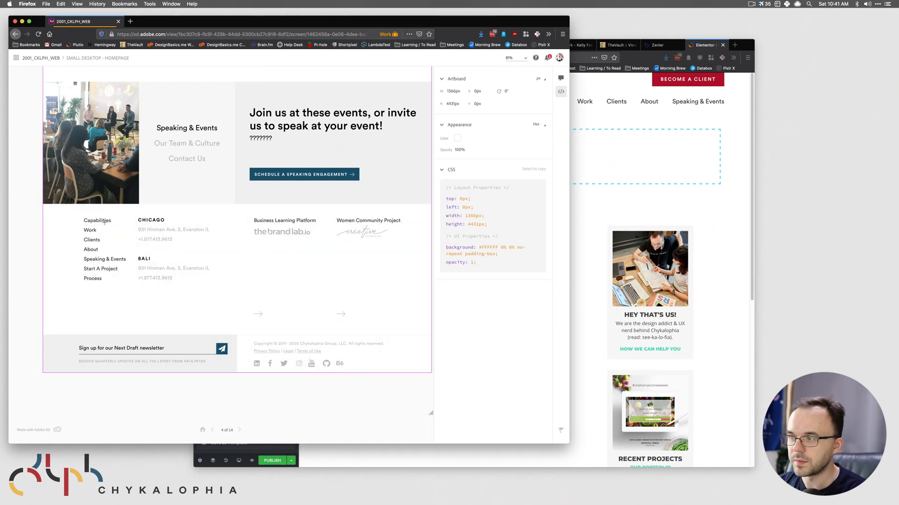
click(668, 206)
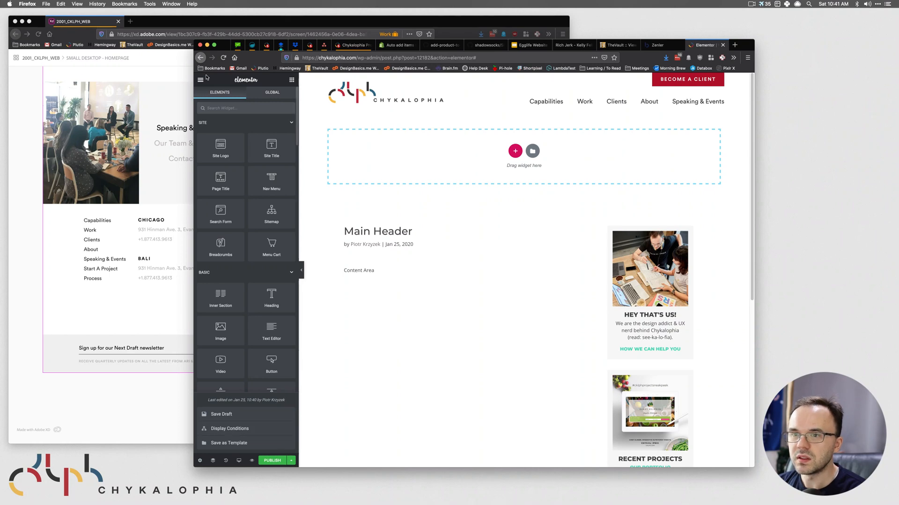
- Exit the Main Header editor to the WordPress dashboard
click(200, 460)
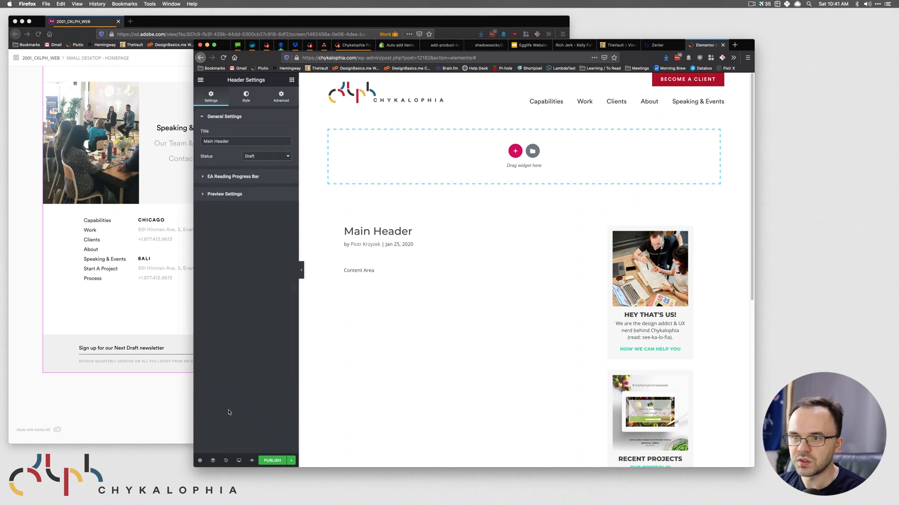
click(200, 80)
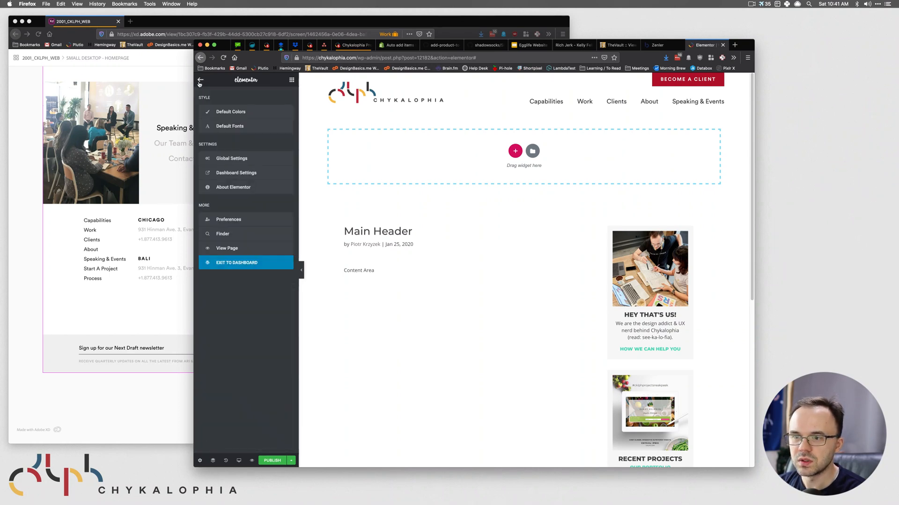
click(238, 262)
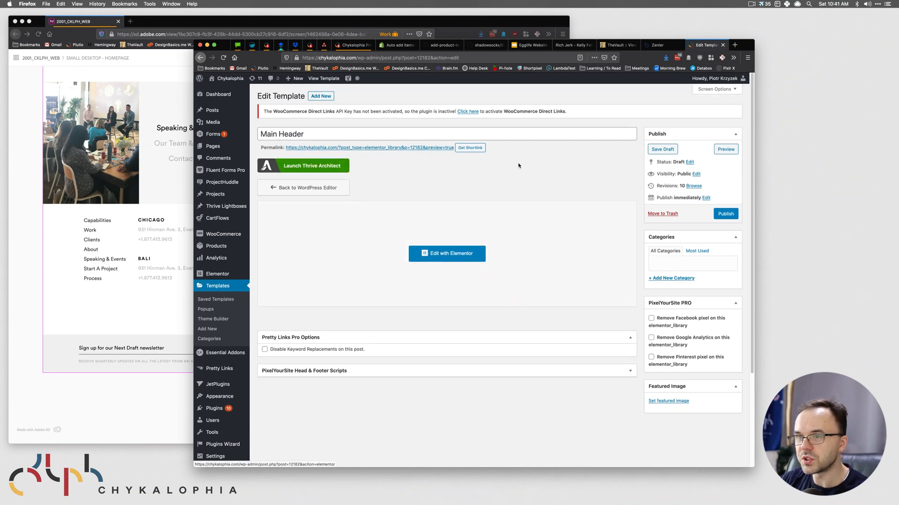
- Open the Theme Builder's Footer list and start adding a new footer template
click(329, 96)
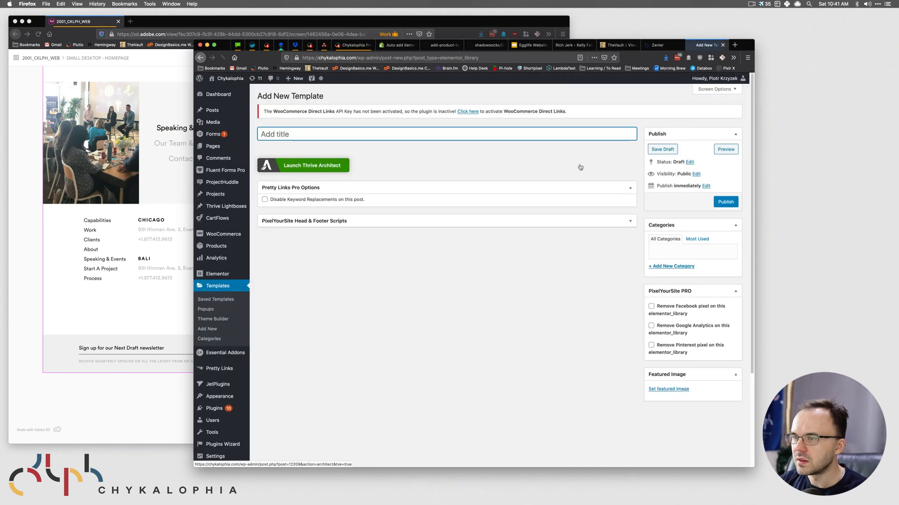
click(215, 322)
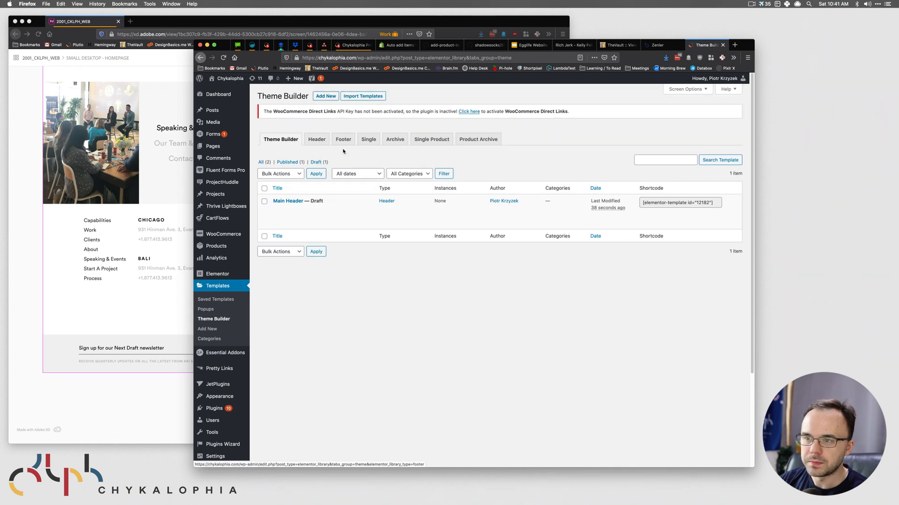
click(343, 143)
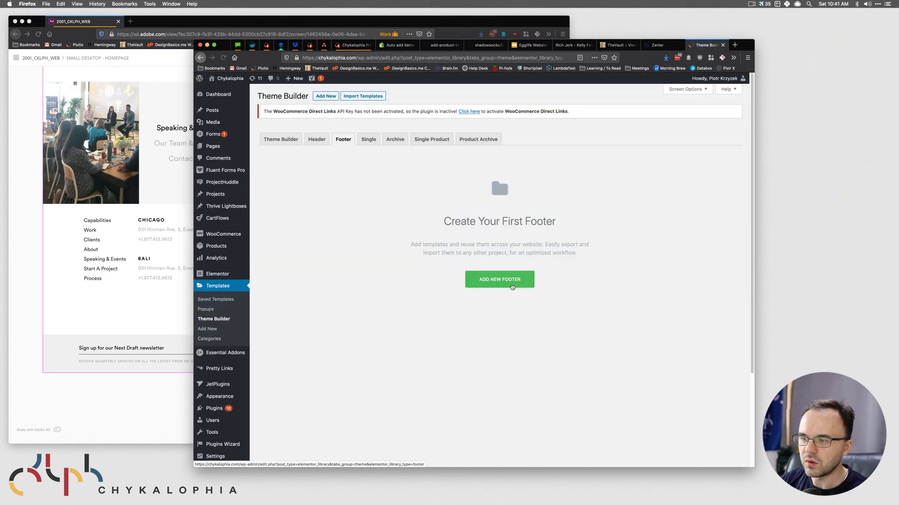
click(512, 286)
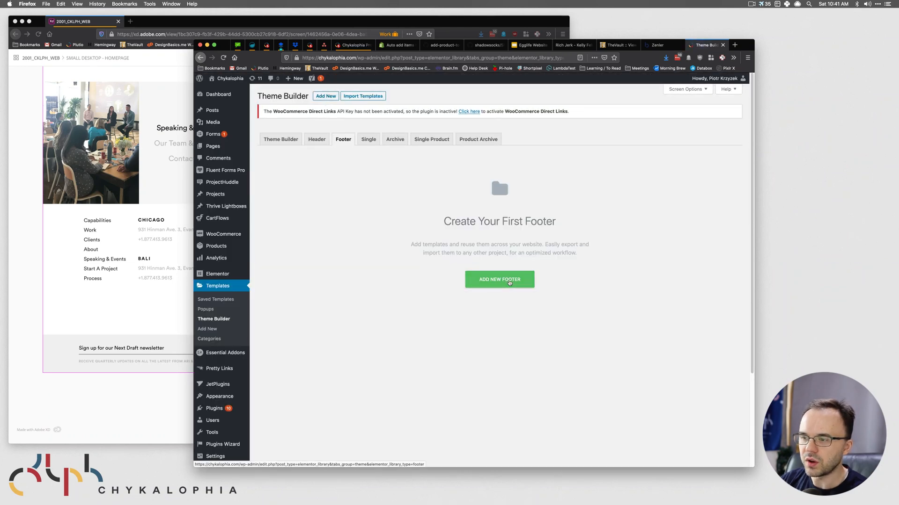
click(521, 296)
- Create the 'Main Footer' template and inspect the XD gray newsletter rectangle's dimensions
text(Main Footer)
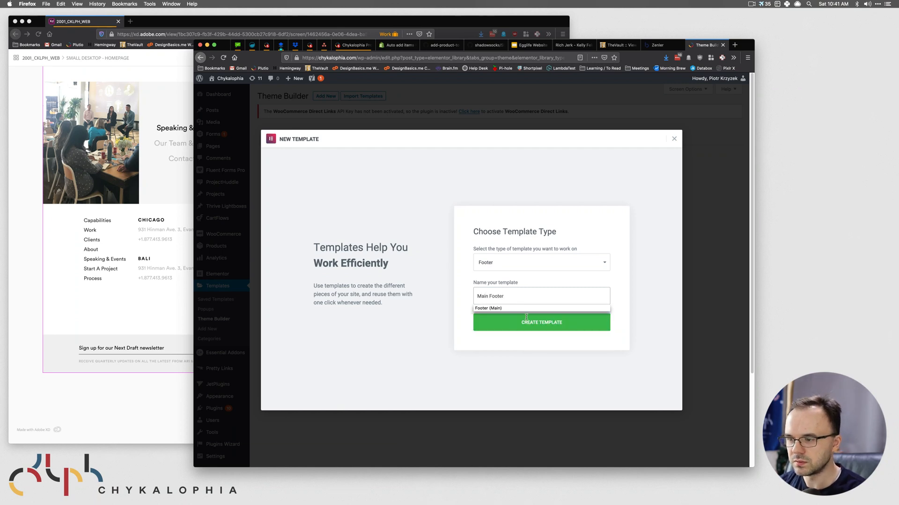
click(526, 323)
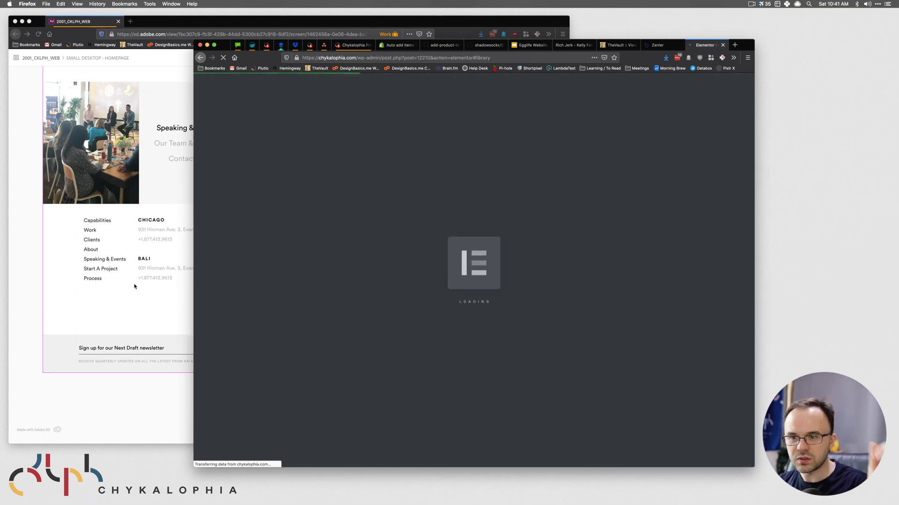
click(134, 286)
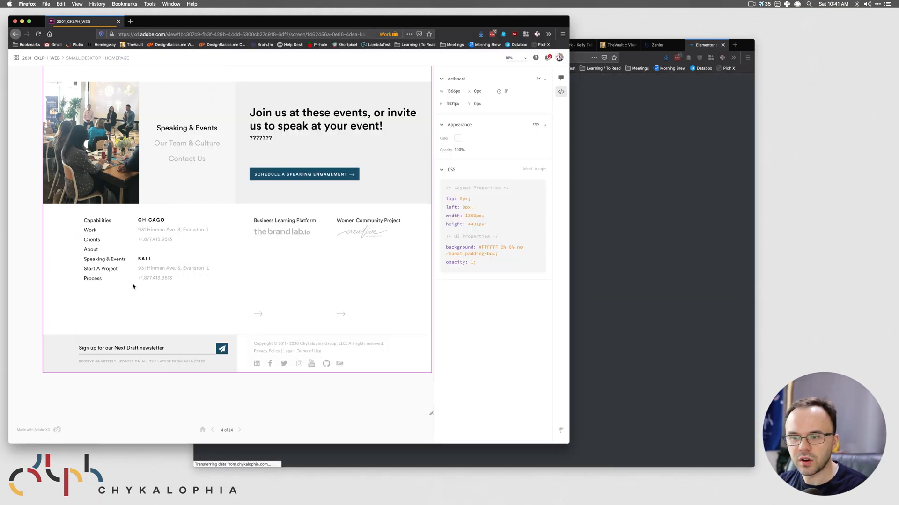
click(245, 387)
click(55, 222)
click(63, 213)
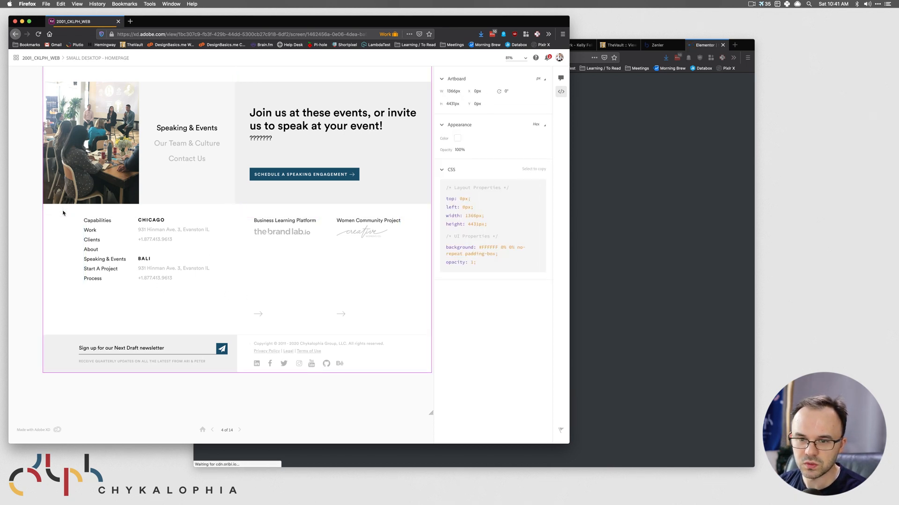
click(69, 350)
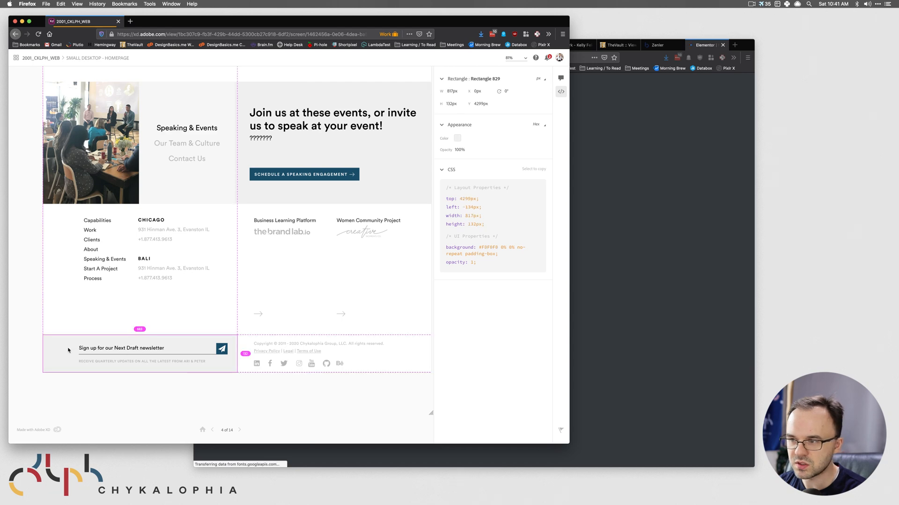
click(646, 327)
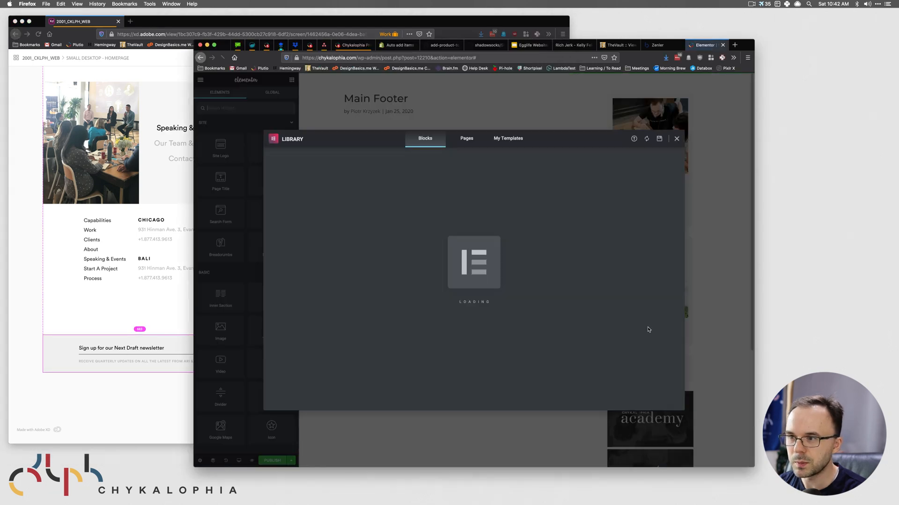
- Close the template library and look through the footer template's settings
click(677, 138)
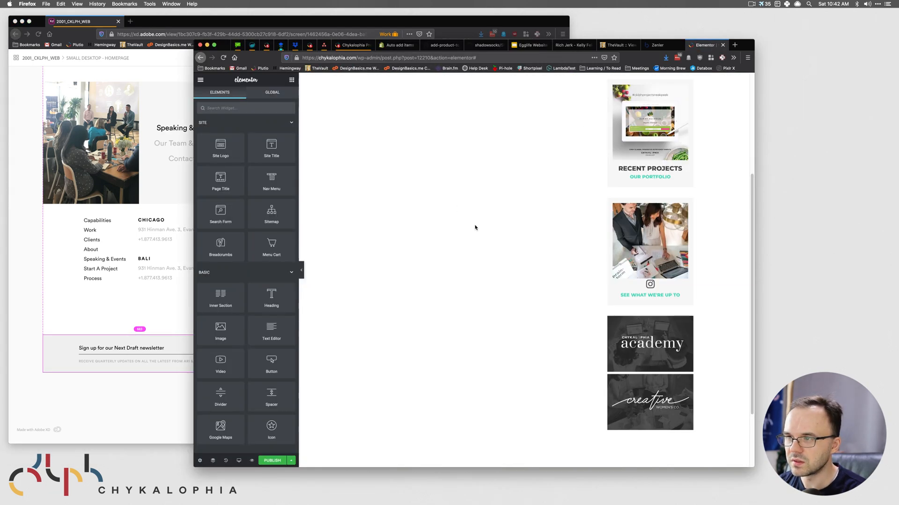
click(200, 460)
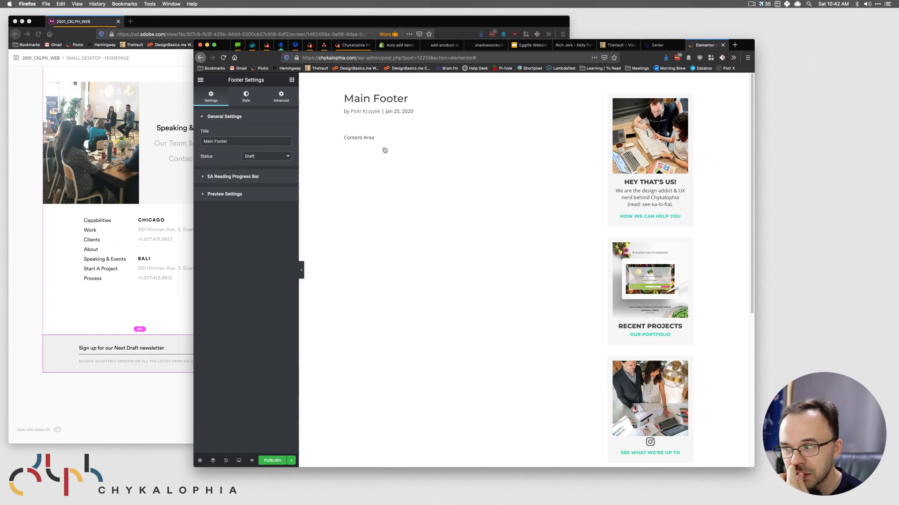
scroll(405, 219, down, 5)
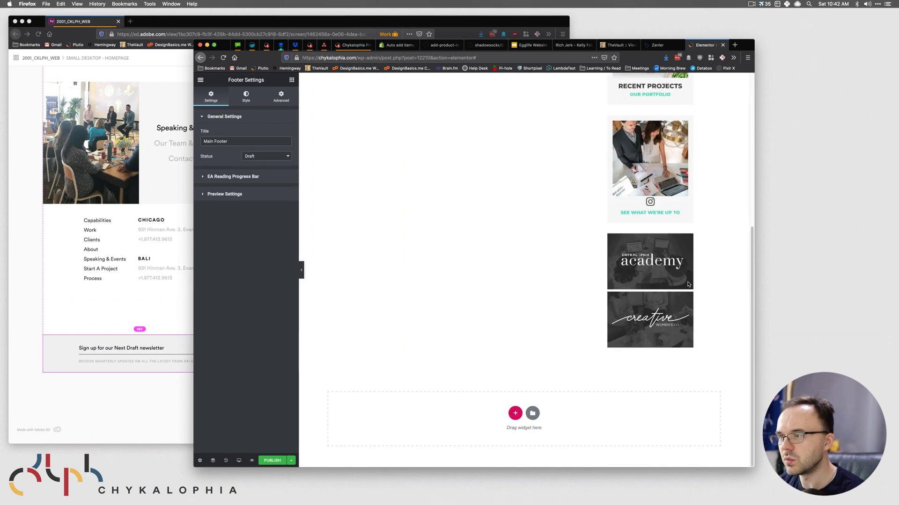
scroll(714, 299, up, 5)
drag(743, 335, 331, 98)
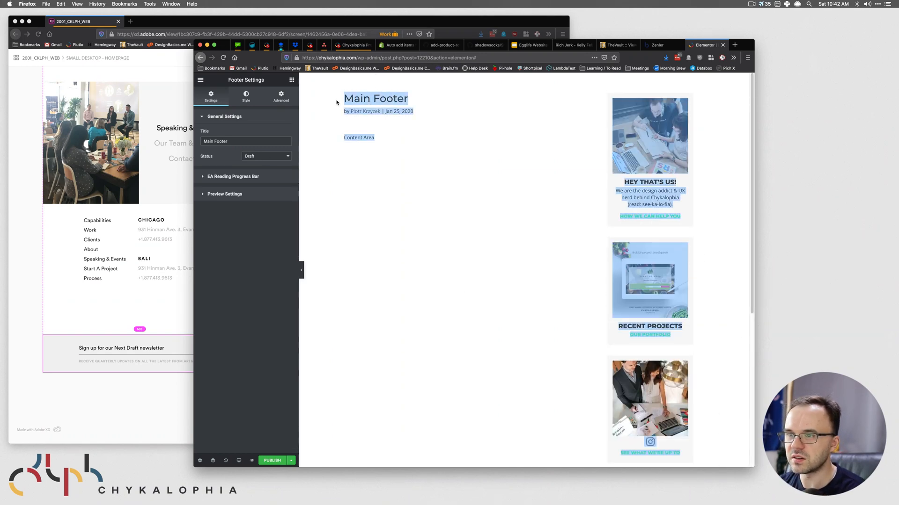
click(345, 97)
scroll(714, 317, down, 5)
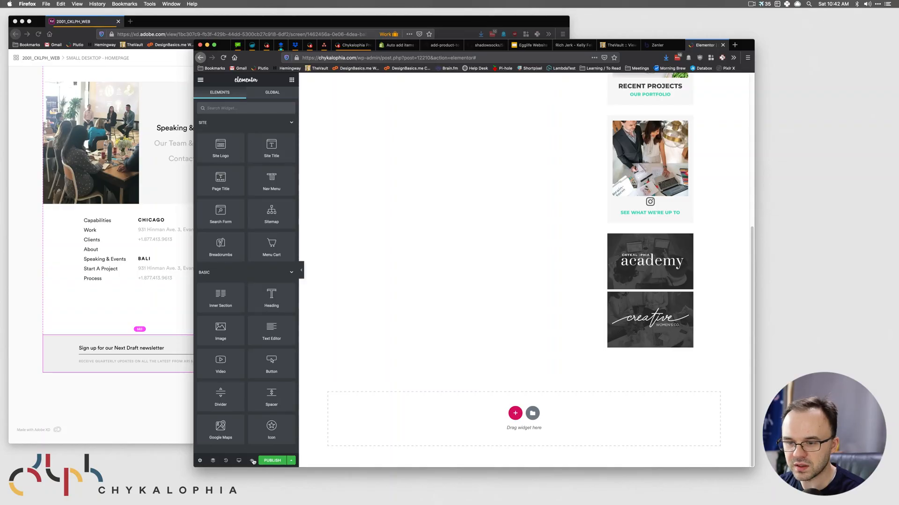
- Browse the Preview Settings content options without choosing one, then start a new section
mouse_move(252, 461)
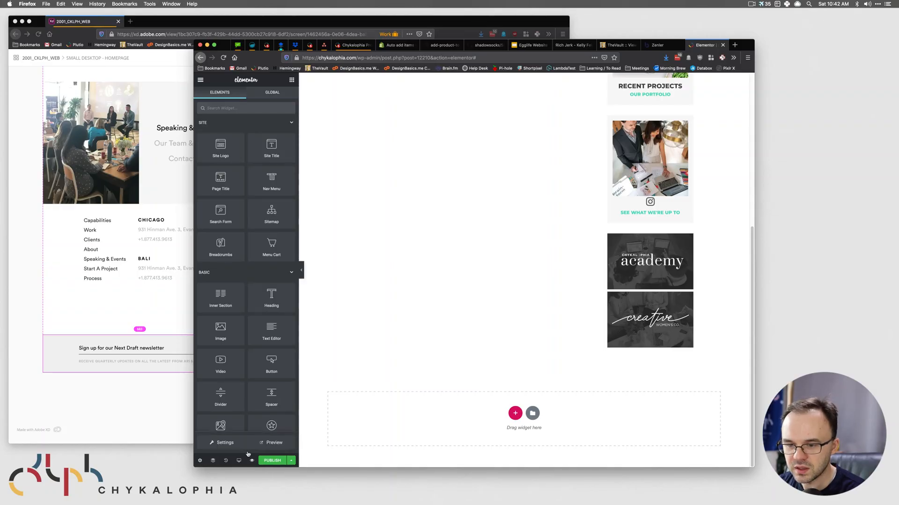
click(225, 442)
click(273, 176)
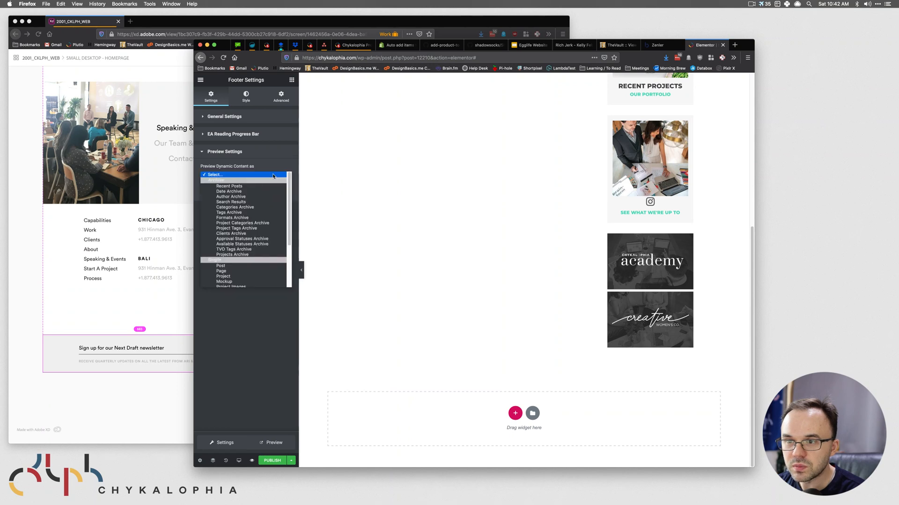
scroll(266, 225, down, 4)
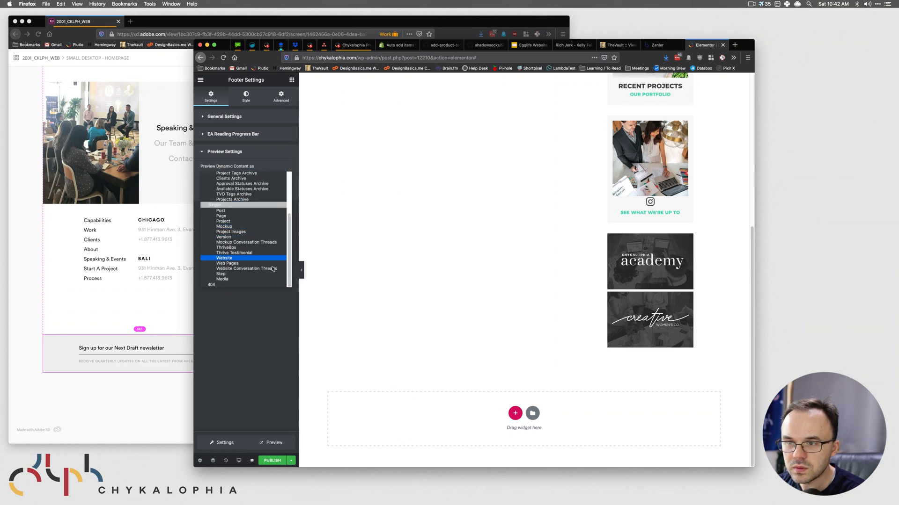
click(270, 332)
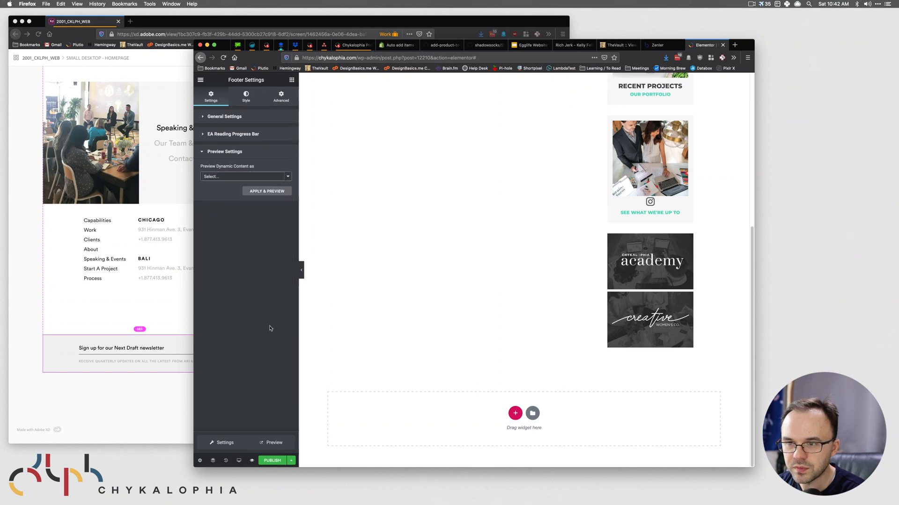
click(284, 176)
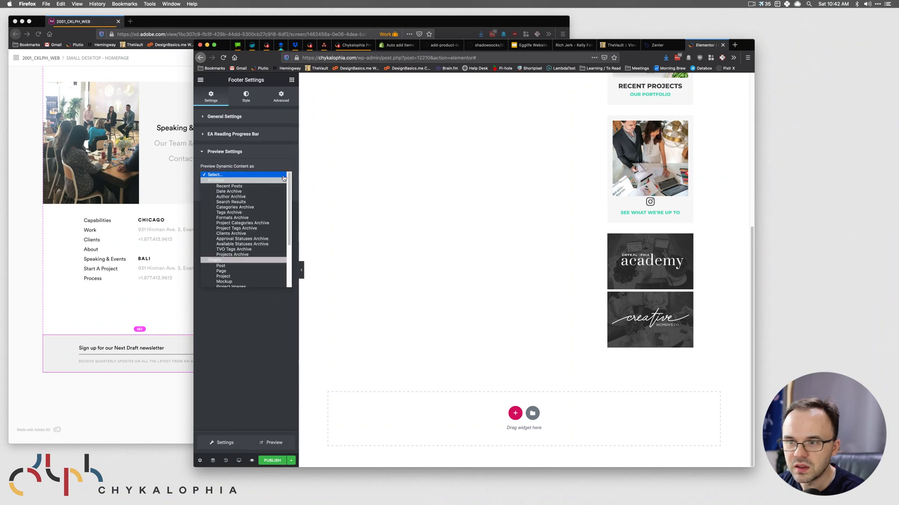
click(271, 354)
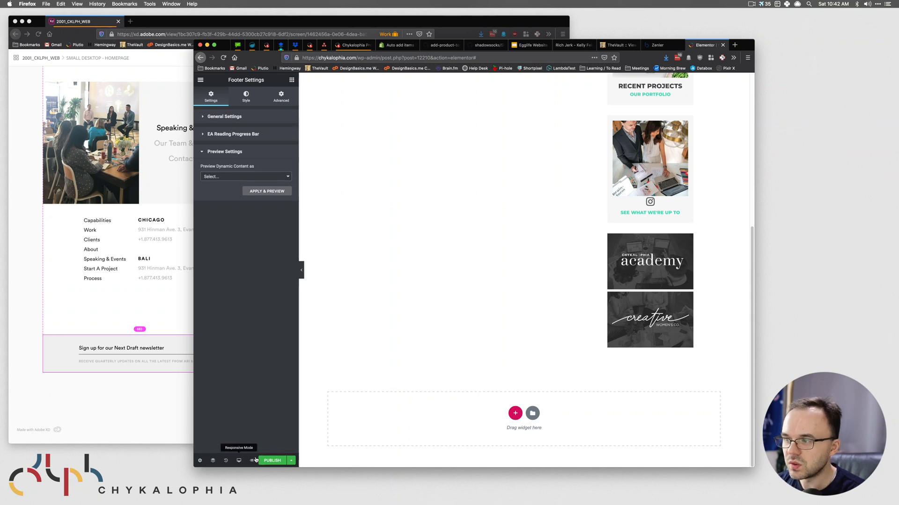
click(515, 414)
click(97, 269)
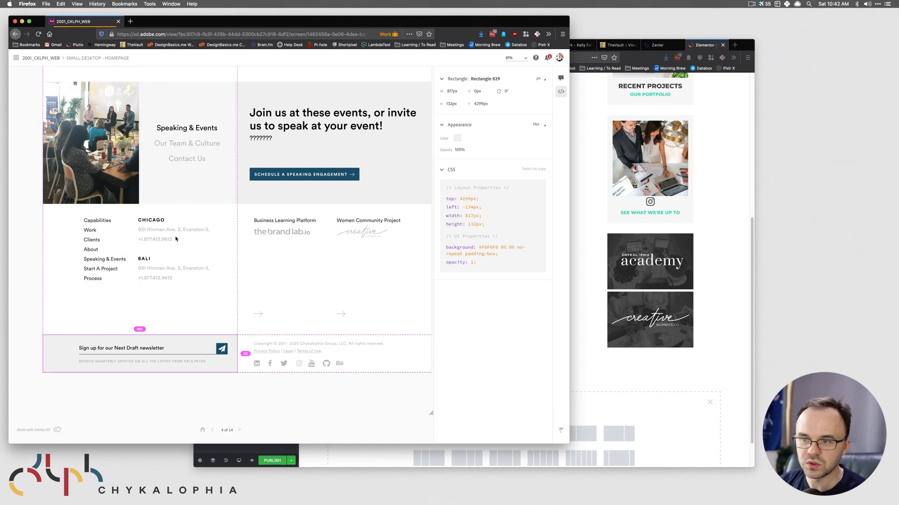
- Add a four-column section to the Main Footer
click(684, 409)
scroll(631, 393, down, 2)
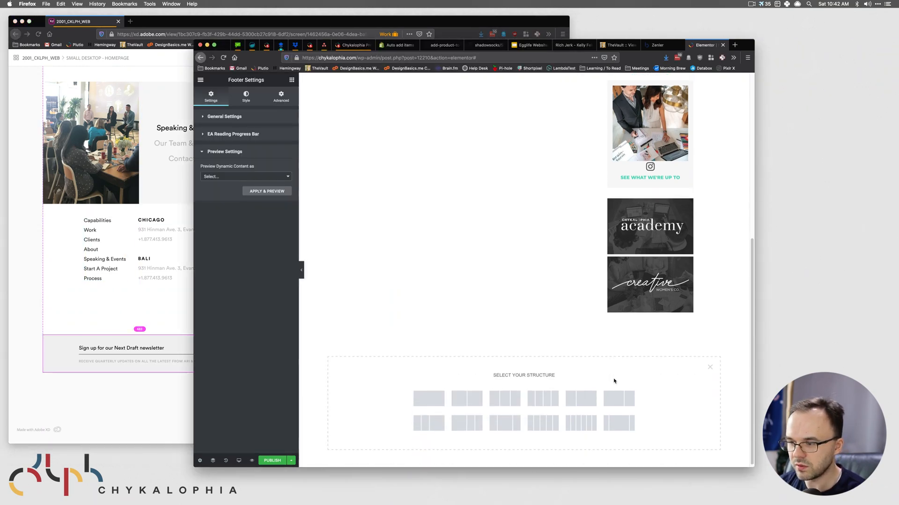
click(539, 394)
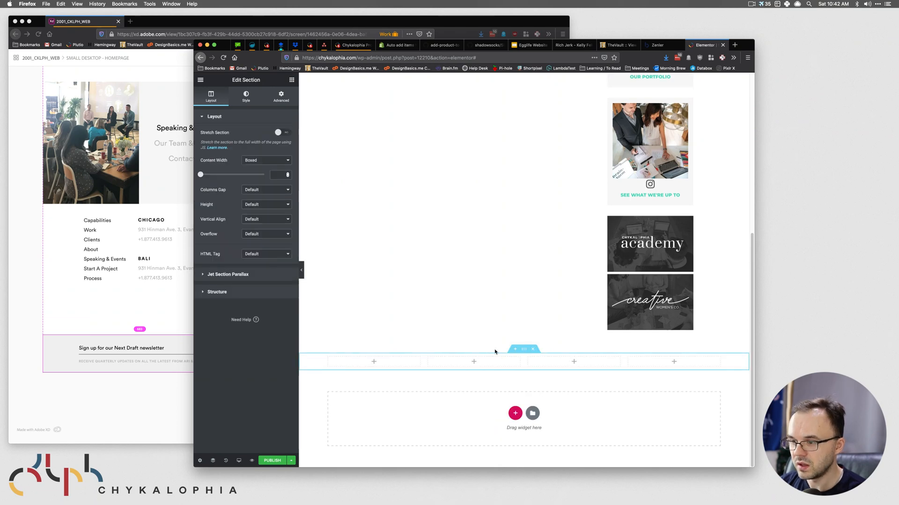
scroll(468, 393, down, 2)
- Add a two-column section beneath it and select its left column
click(145, 347)
click(658, 361)
click(466, 395)
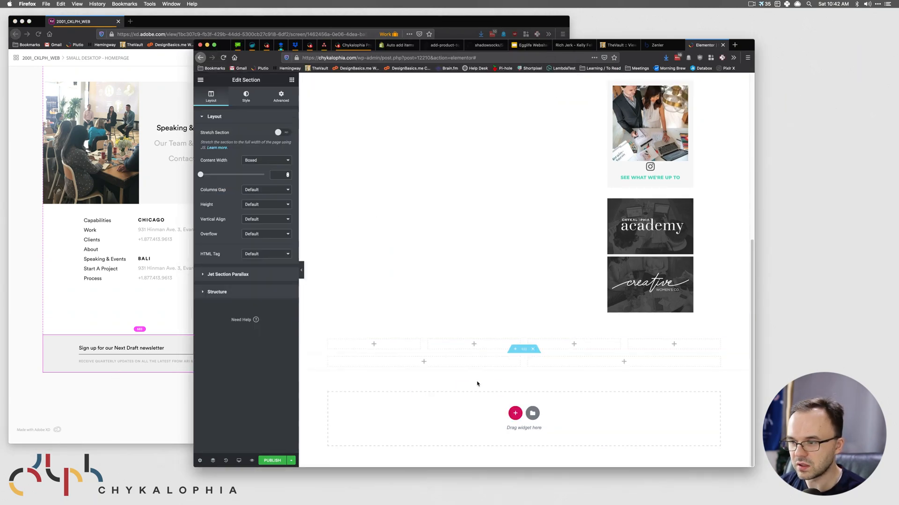
click(117, 381)
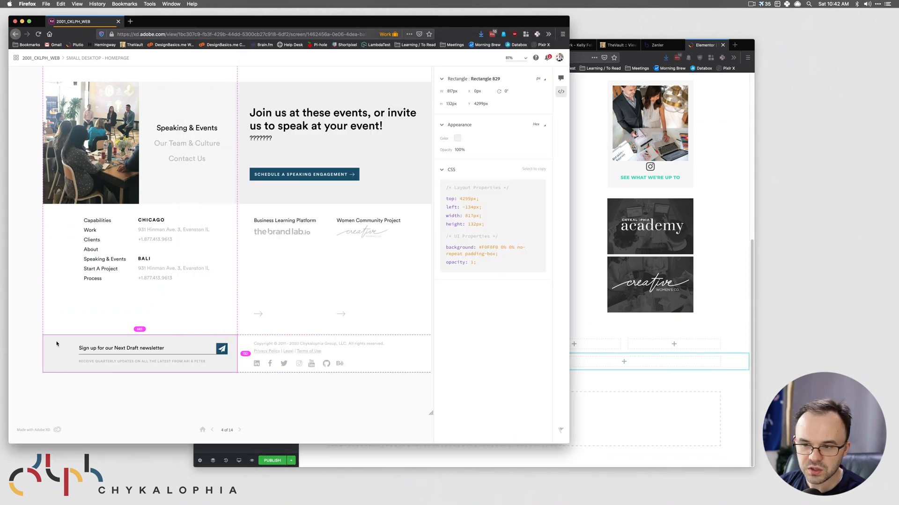
click(175, 409)
click(621, 387)
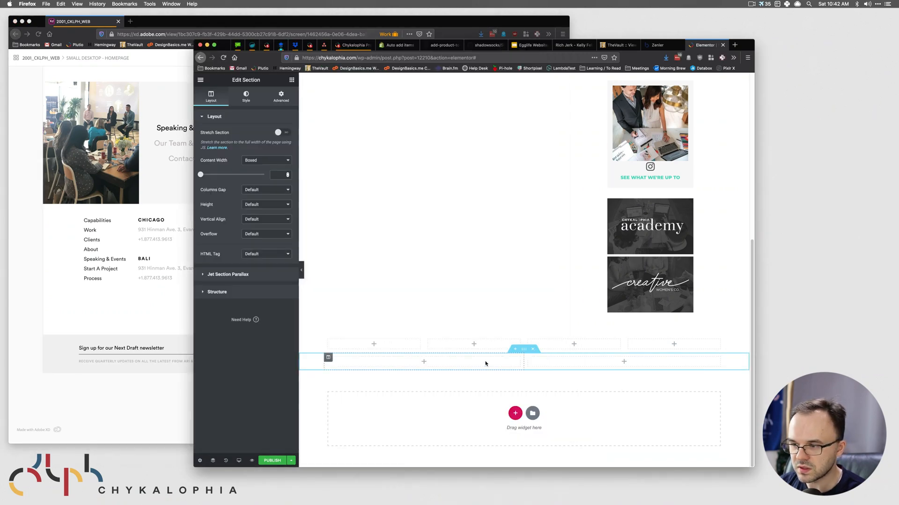
click(328, 358)
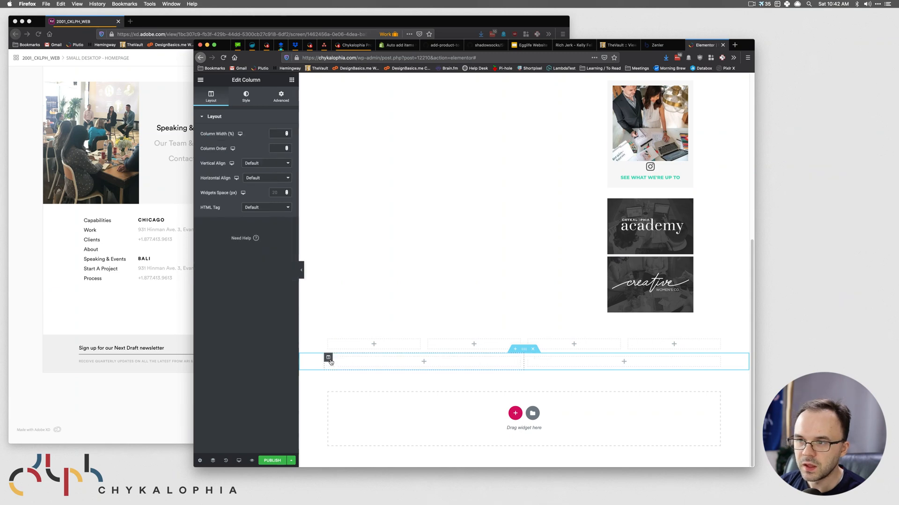
- Give the left column a classic background of #F0F0F0 copied from the XD design
click(100, 349)
click(723, 389)
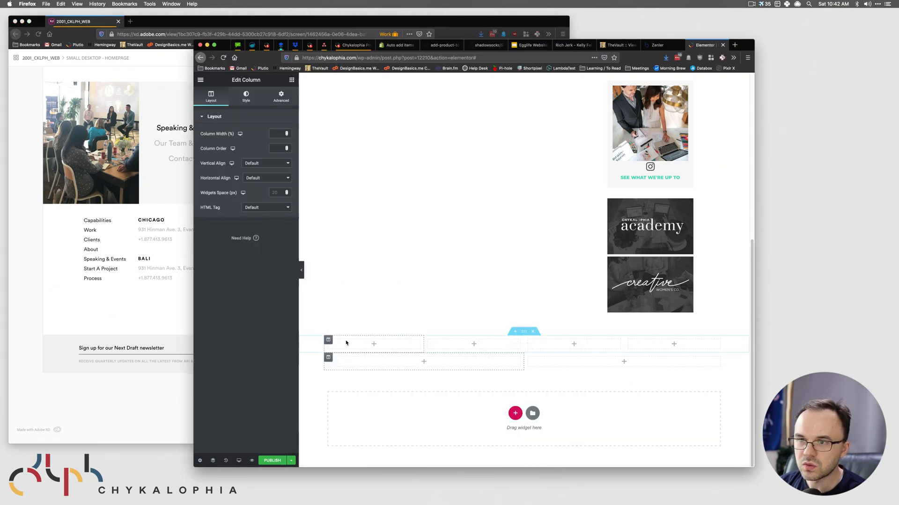
click(246, 97)
click(250, 149)
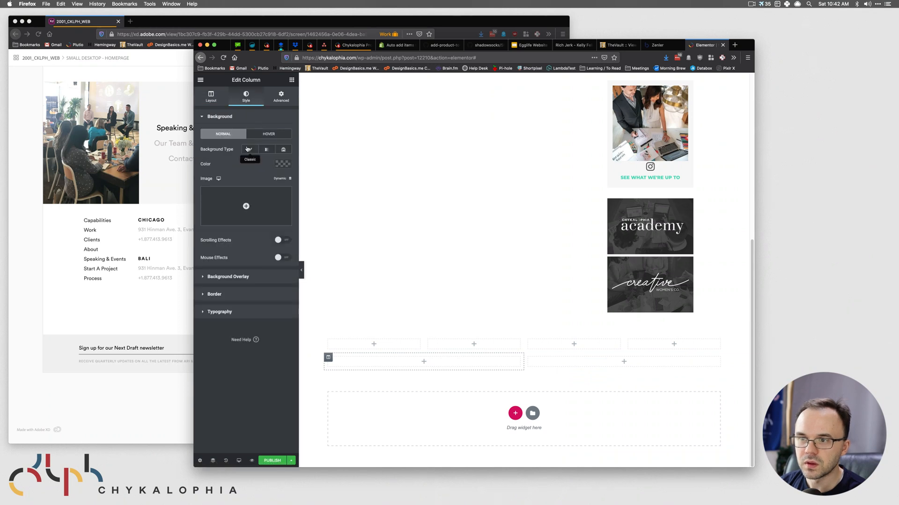
click(282, 164)
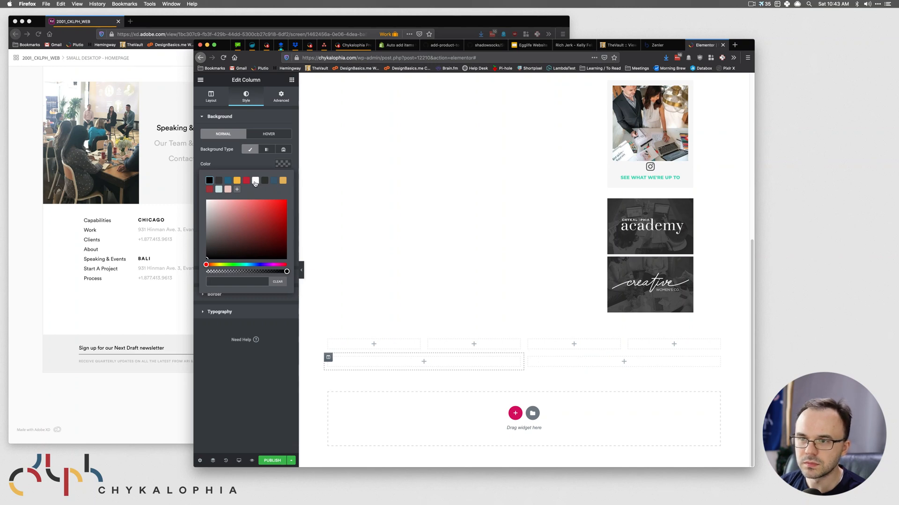
click(104, 316)
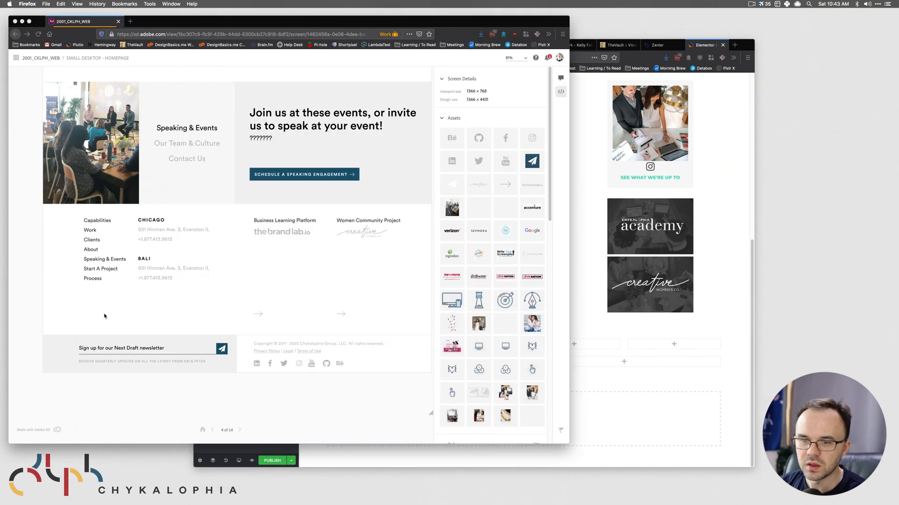
click(52, 352)
click(457, 138)
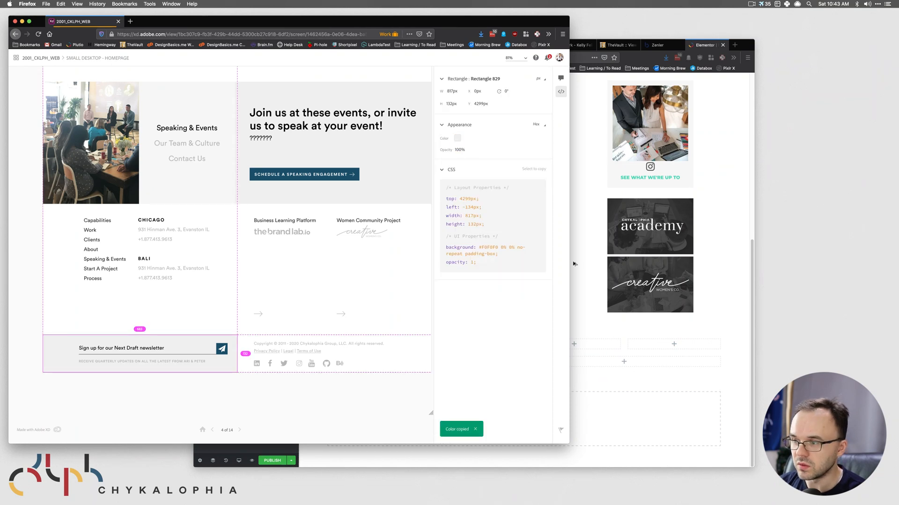
click(574, 264)
click(238, 283)
key(super+v)
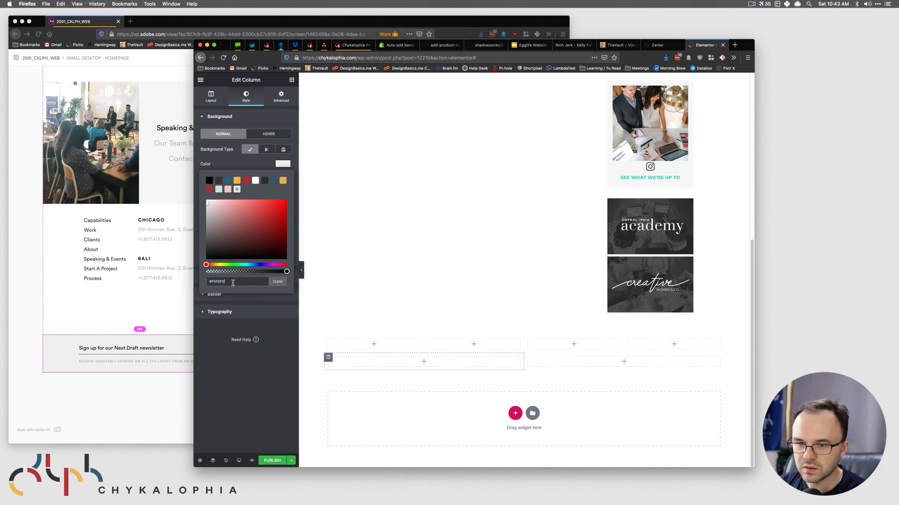
click(101, 338)
click(619, 363)
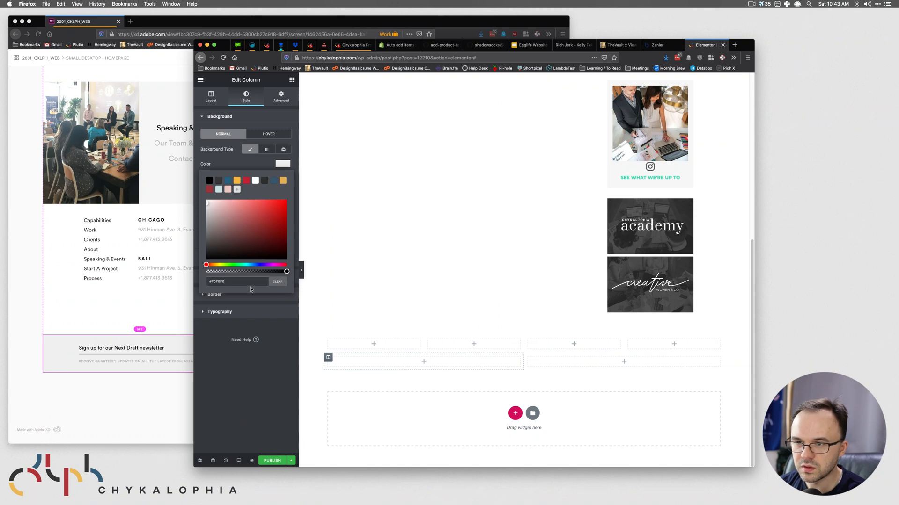
- Add a Heading widget to the left column
click(345, 367)
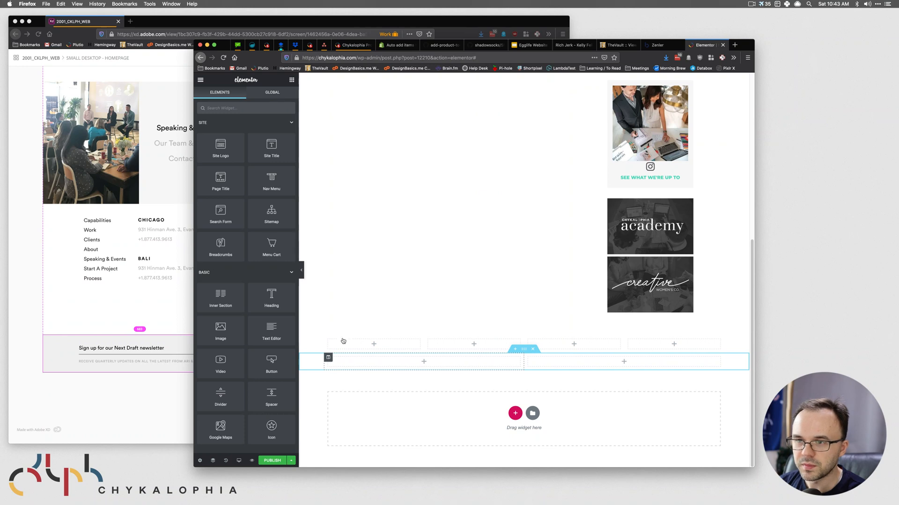
click(328, 357)
click(291, 83)
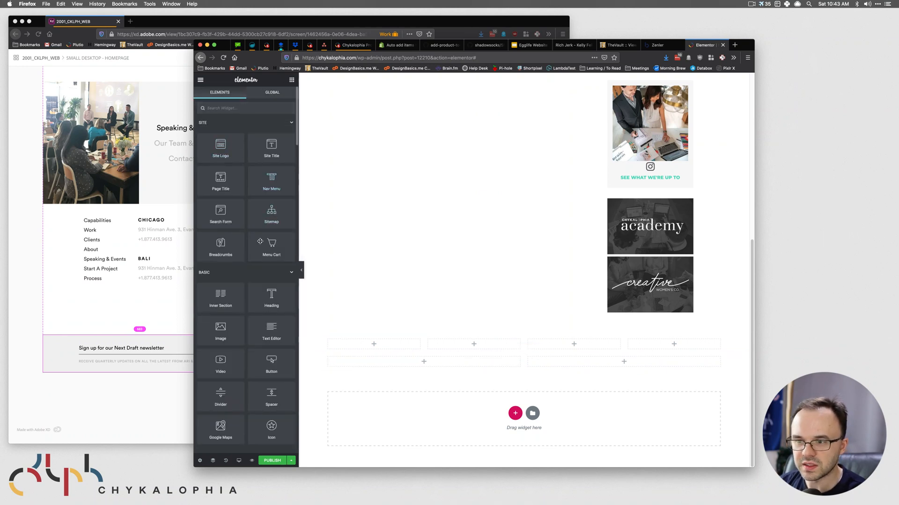
drag(273, 294, 430, 366)
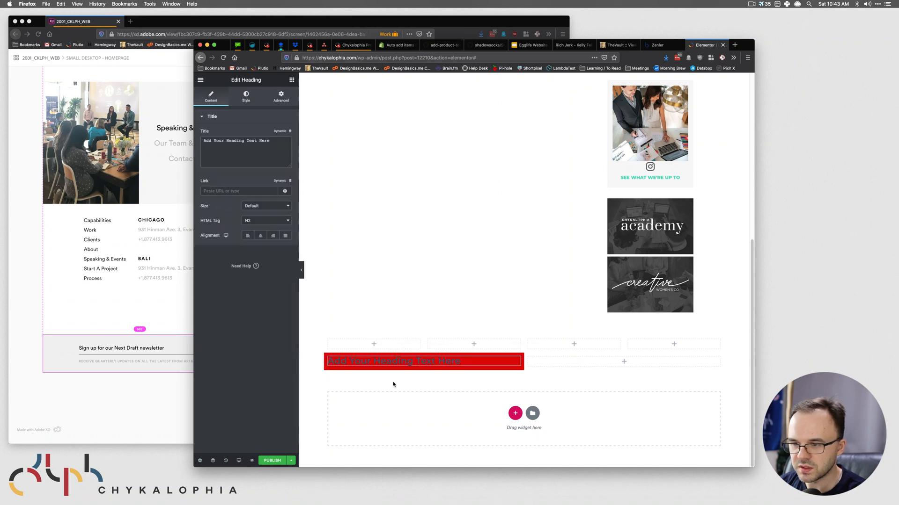
- Paste #F0F0F0 as the left column background again and save a draft
click(328, 358)
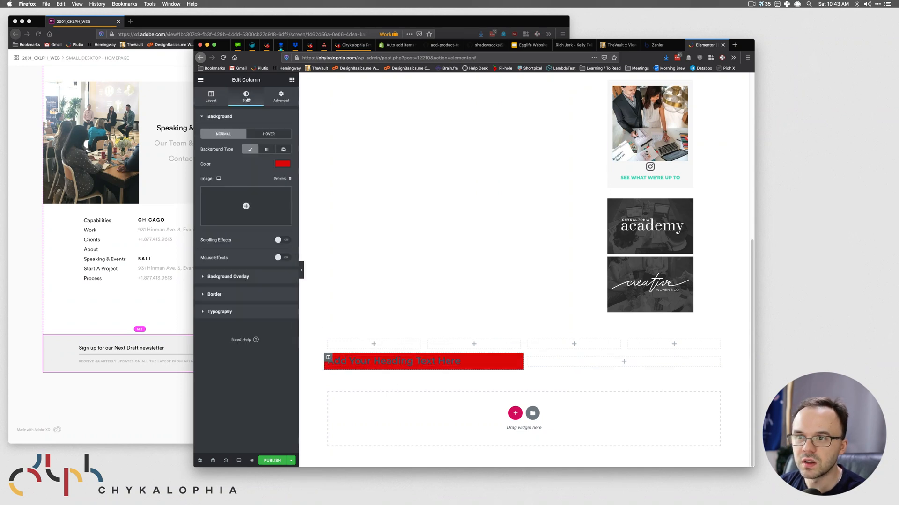
click(283, 164)
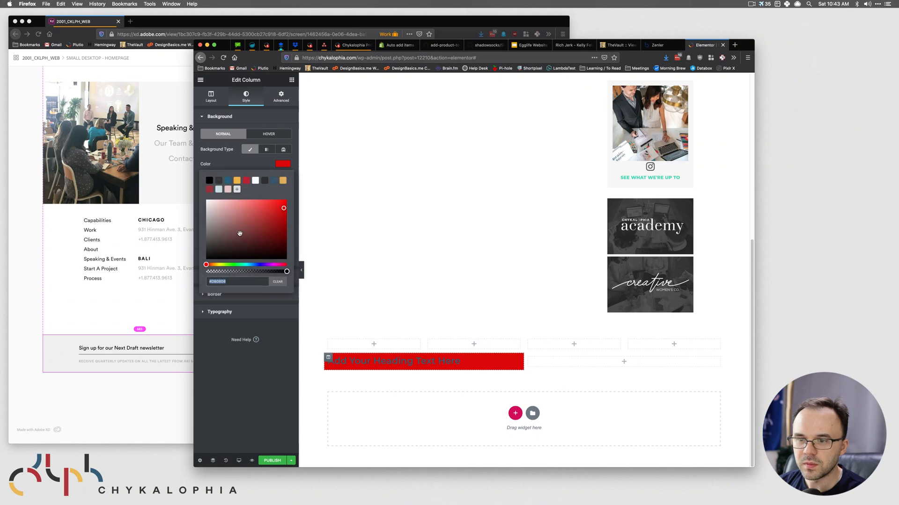
click(137, 332)
click(60, 344)
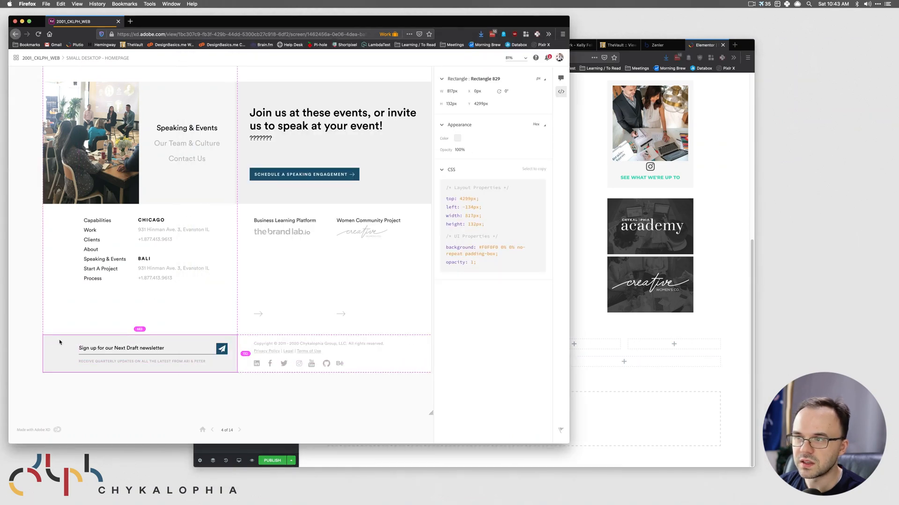
click(457, 139)
click(654, 379)
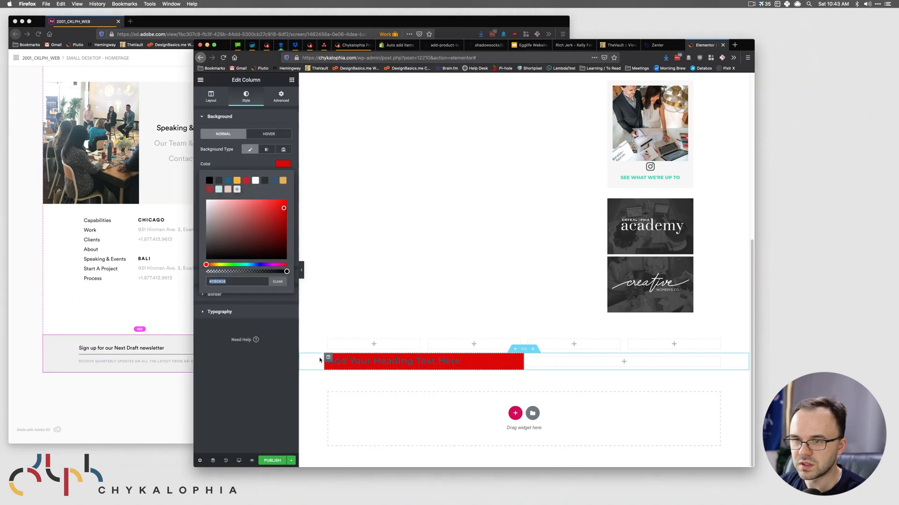
click(239, 282)
key(cmd+v)
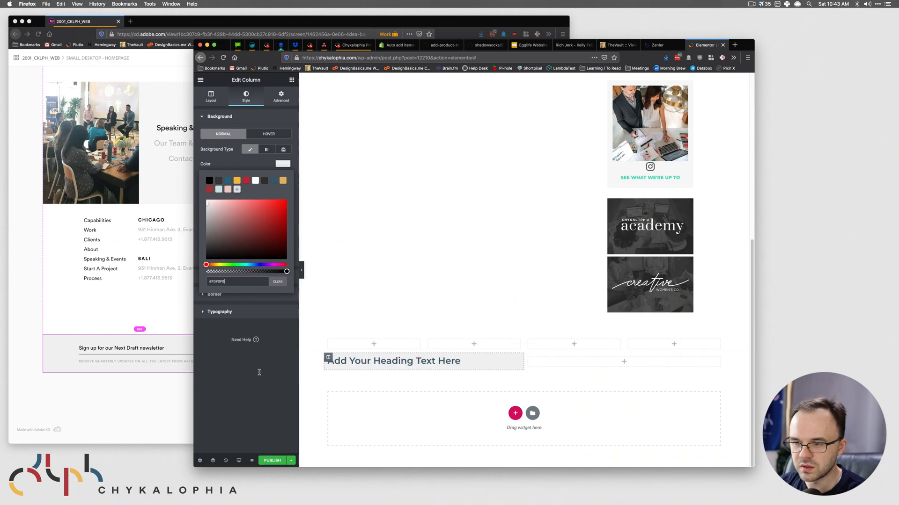
click(247, 392)
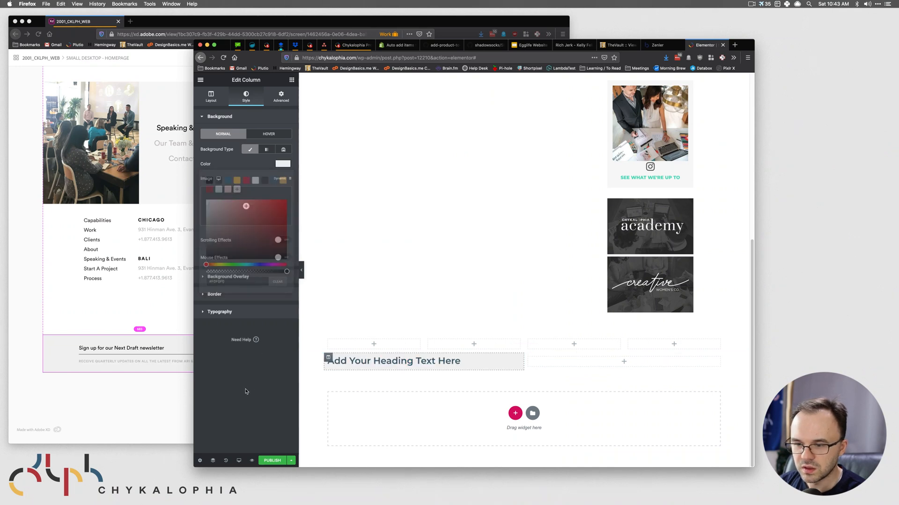
click(291, 460)
click(238, 415)
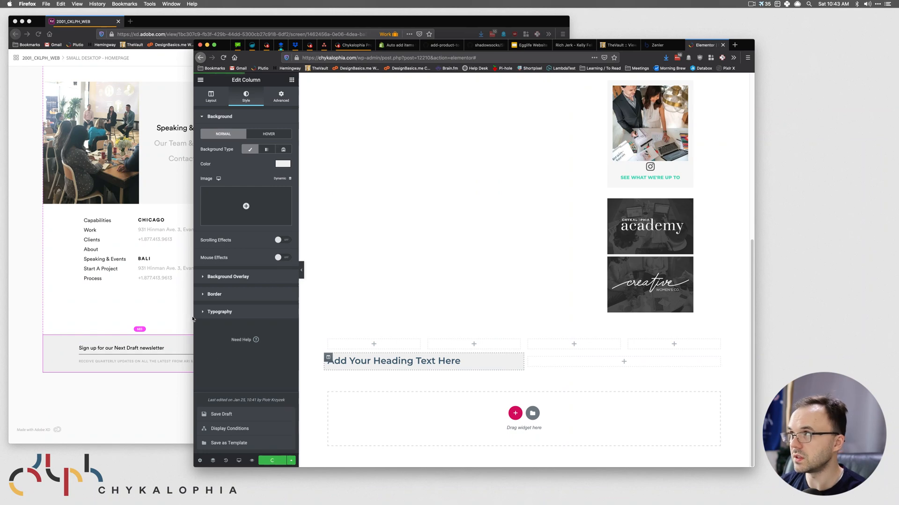
- Give the right column a classic white #FFFFFF background and save a draft
click(78, 300)
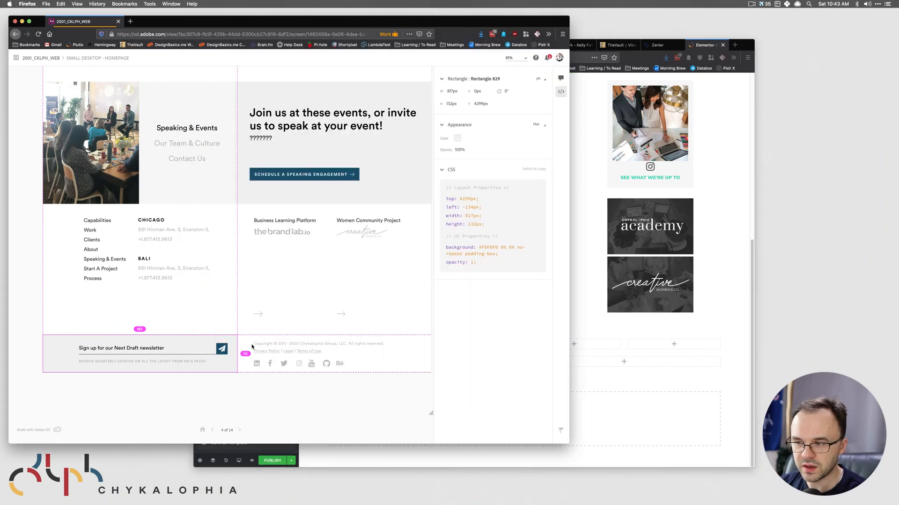
click(490, 374)
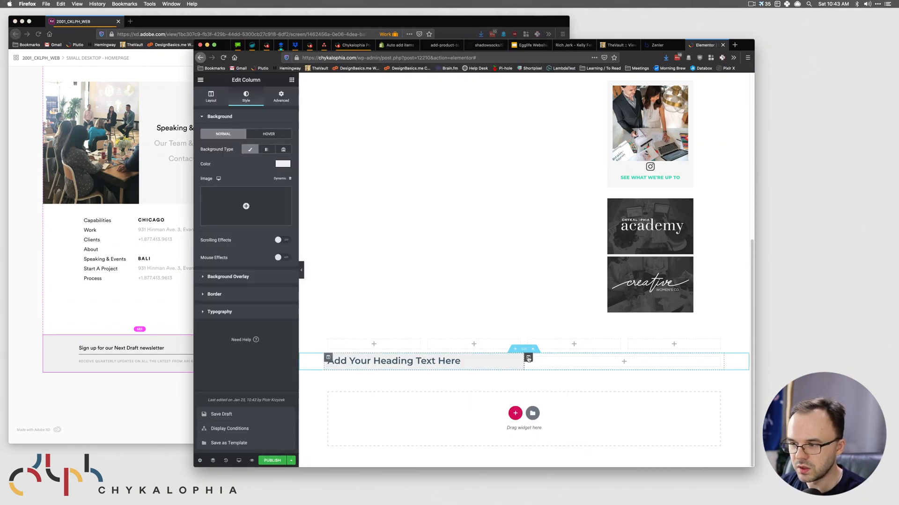
click(528, 358)
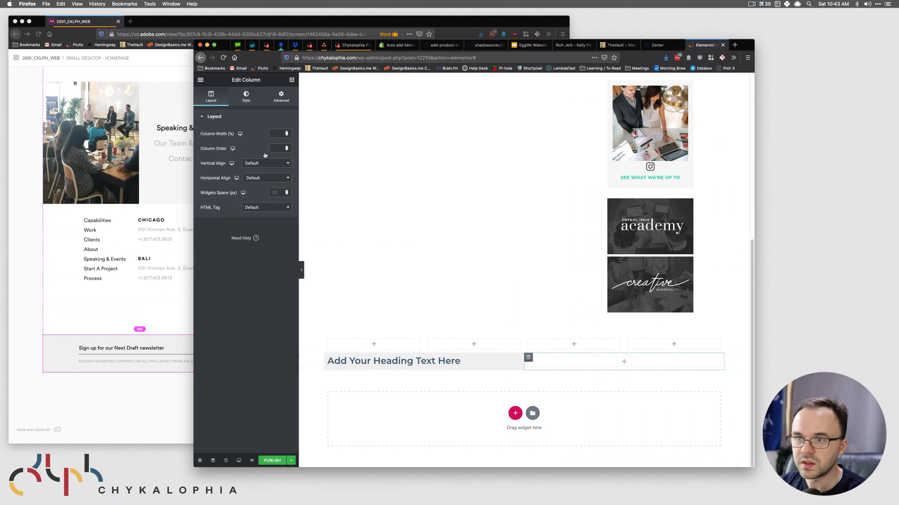
click(246, 96)
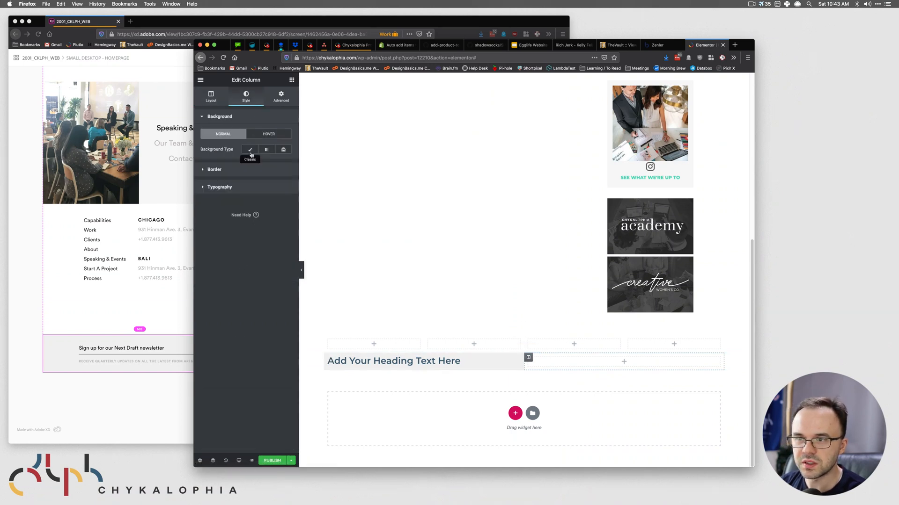
click(251, 150)
click(282, 164)
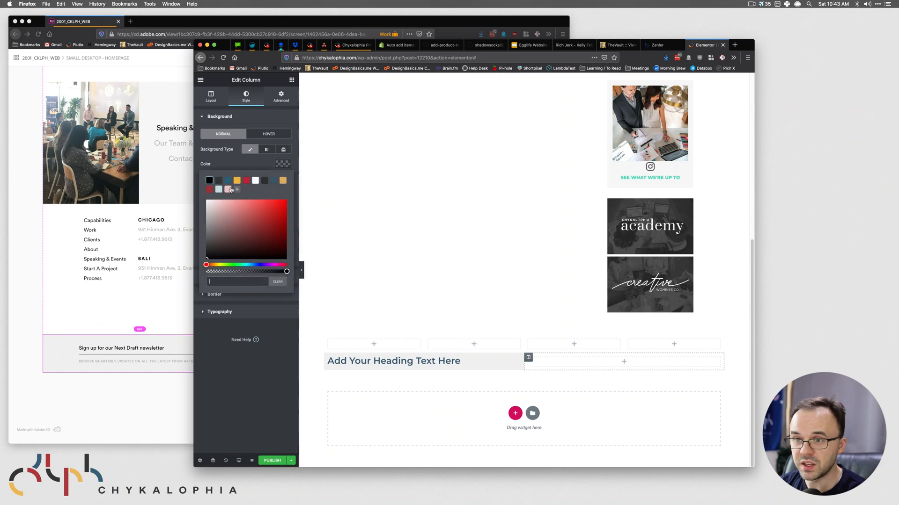
click(255, 181)
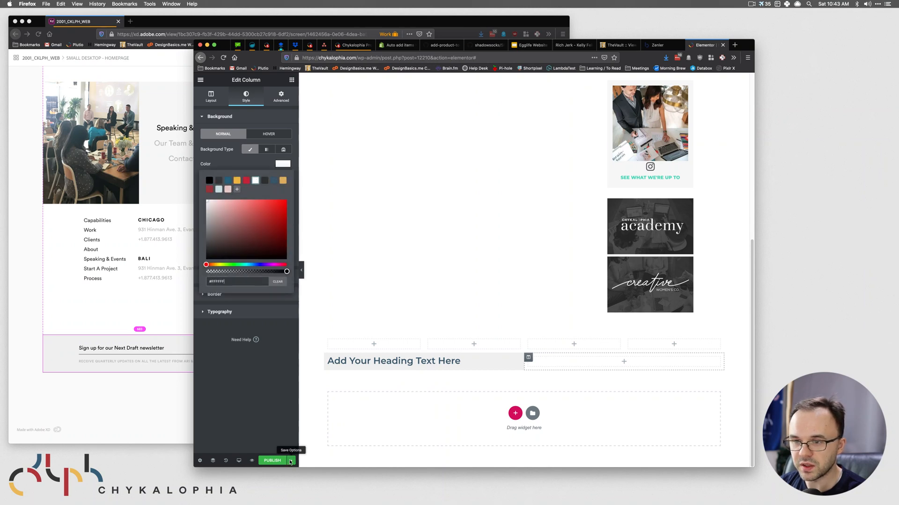
click(275, 395)
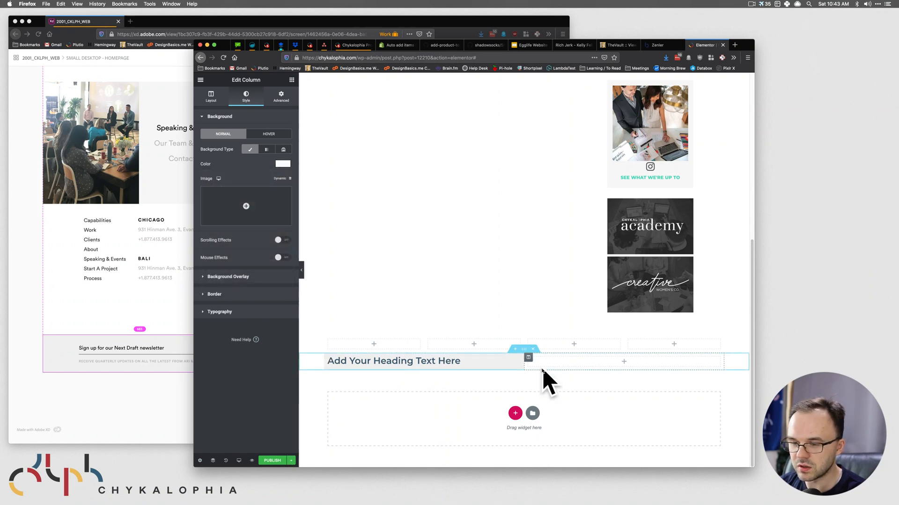
click(290, 461)
click(235, 416)
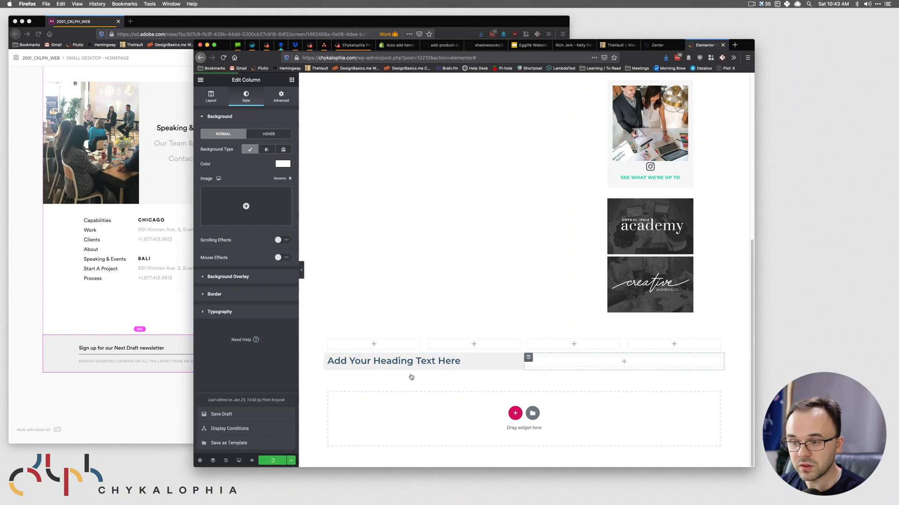
- Set the two-column section's content width to Full Width
click(63, 393)
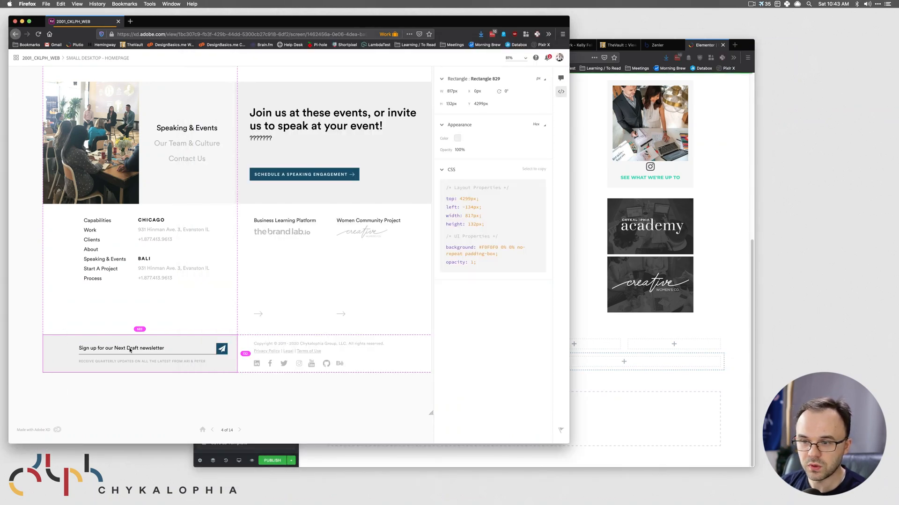
click(624, 387)
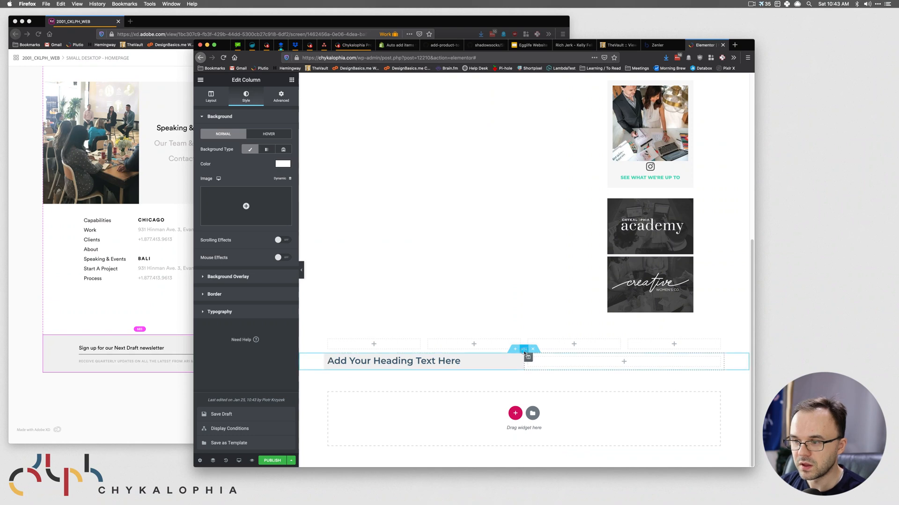
click(524, 349)
click(266, 161)
click(265, 166)
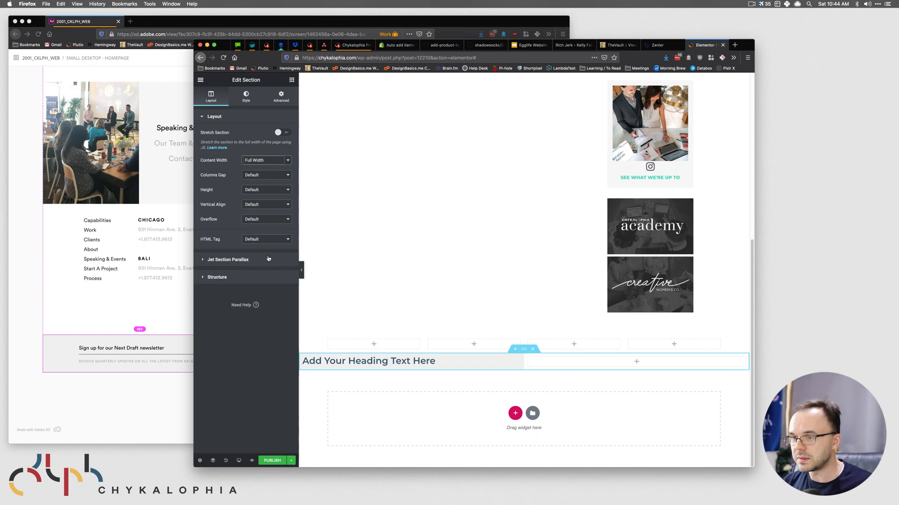
- Keep Full Width, toggle Stretch Section on and off, then delete the two-column heading section
drag(753, 363, 848, 361)
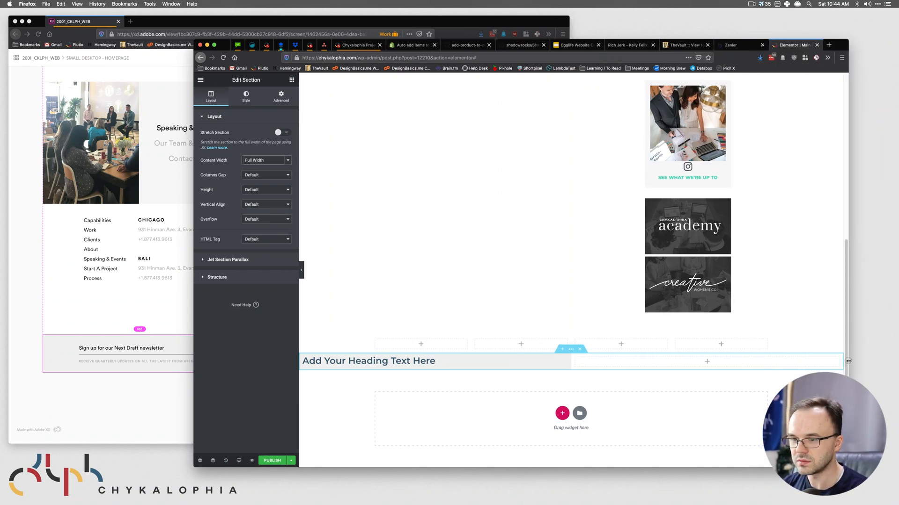
click(287, 162)
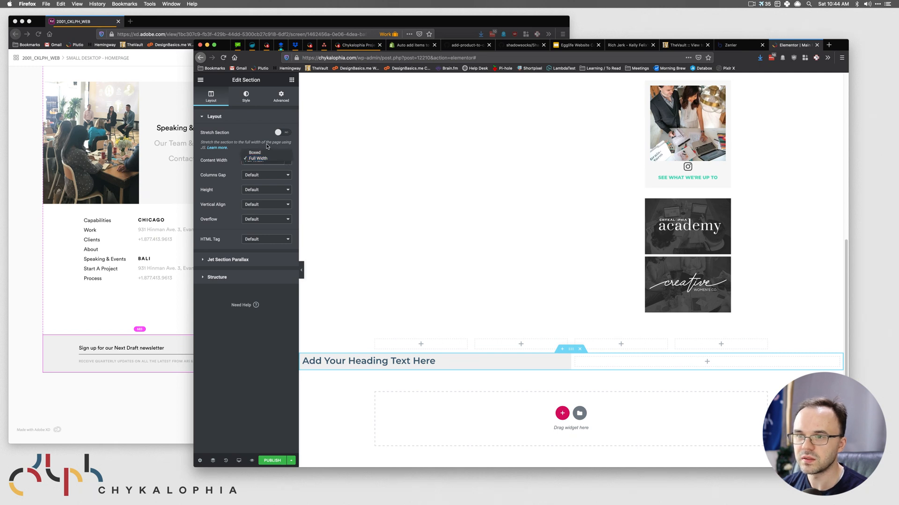
click(258, 159)
click(282, 133)
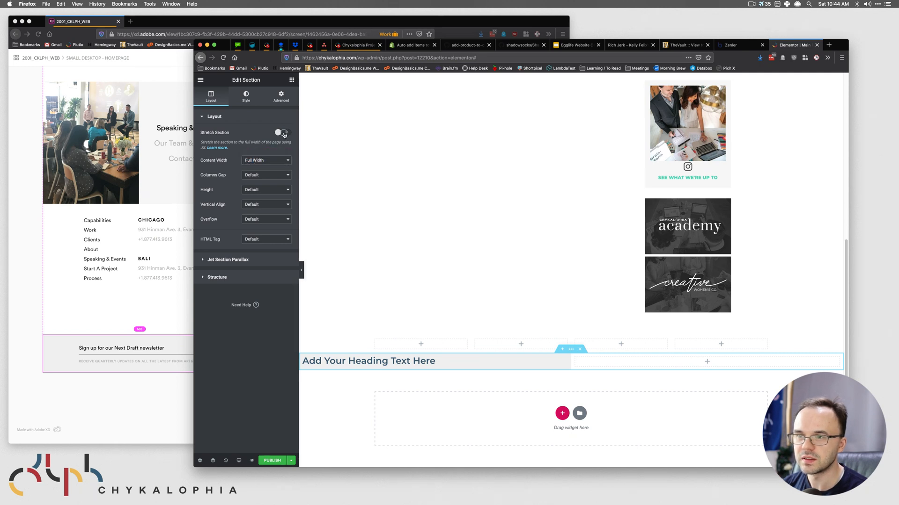
click(283, 133)
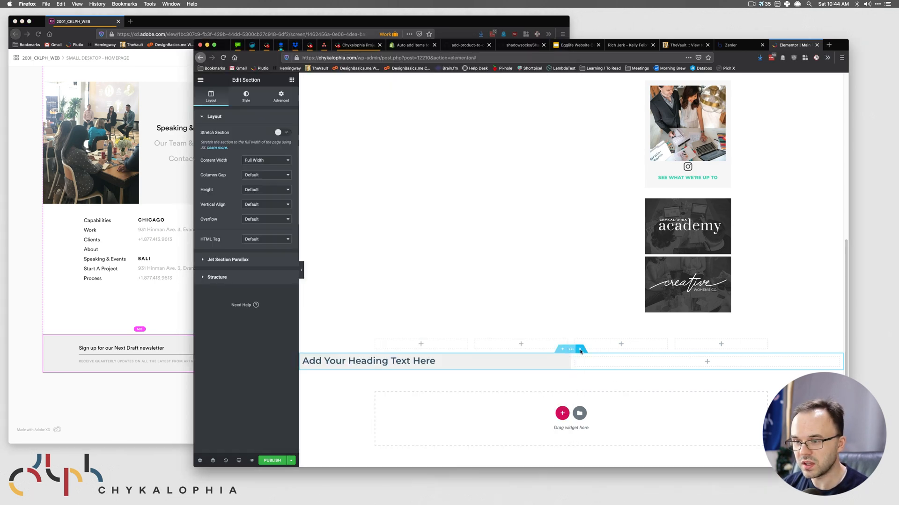
click(580, 351)
- Add a single-column section and set its content width to Full Width
click(562, 414)
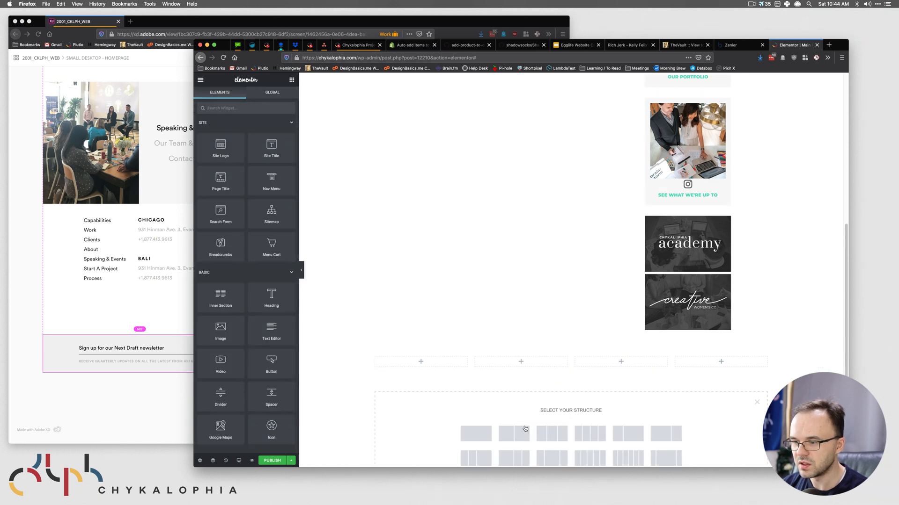
click(476, 434)
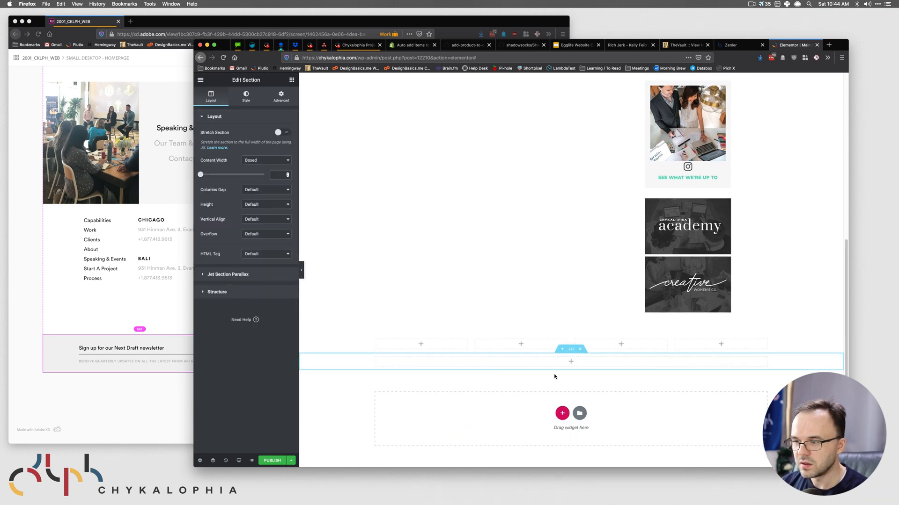
click(291, 80)
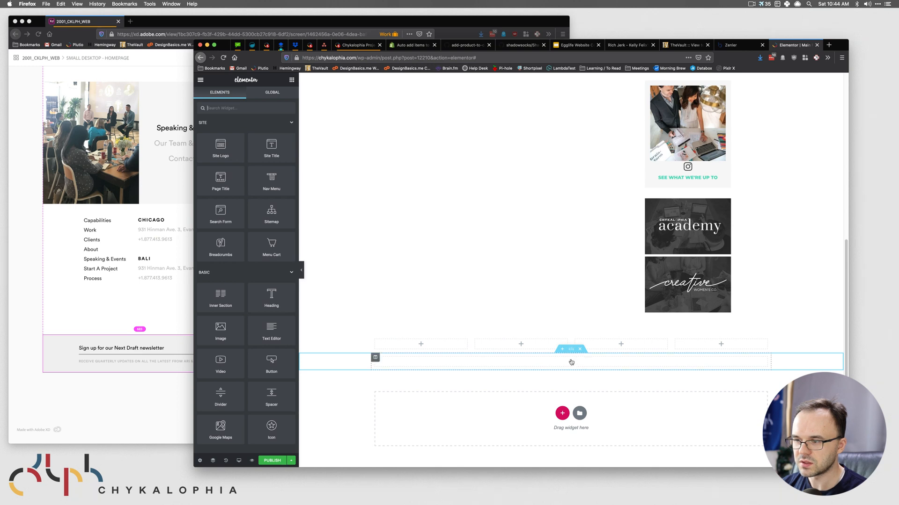
click(572, 350)
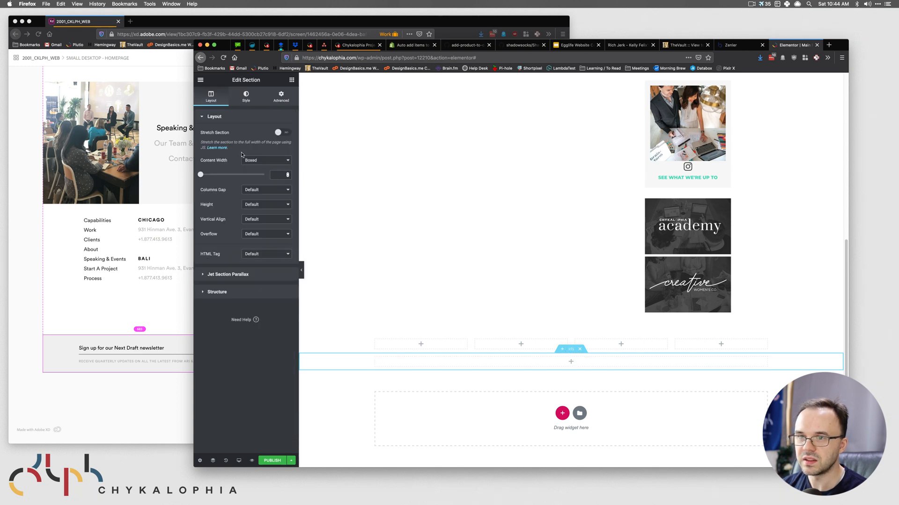
click(271, 160)
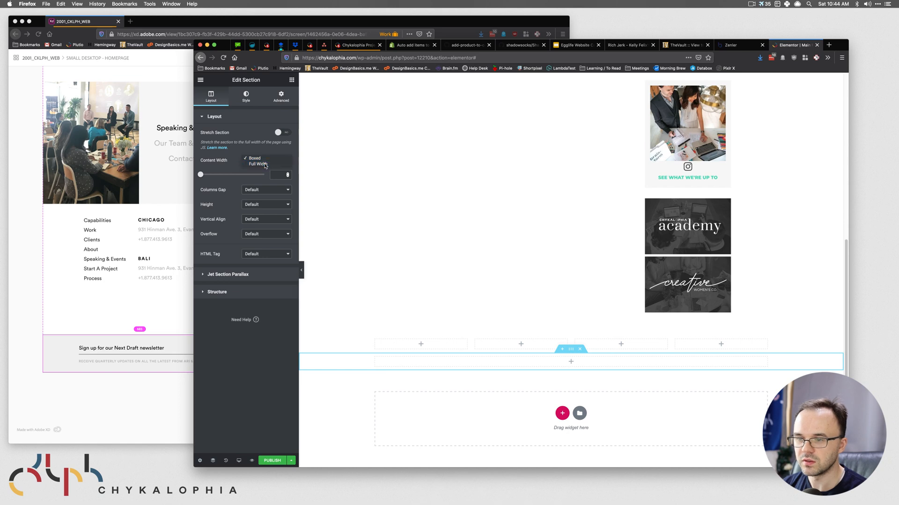
click(270, 166)
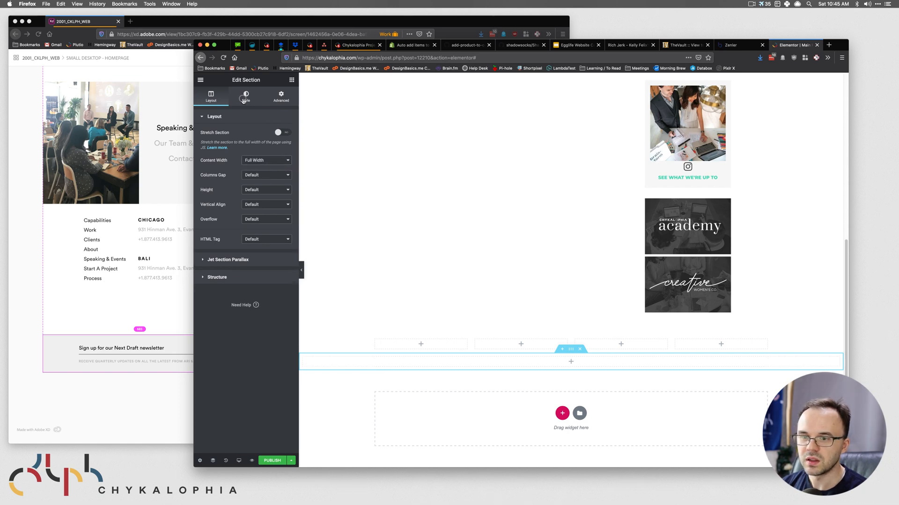
- Switch the section background to a gradient with #F0F0F0 from XD as the first colour
click(100, 368)
click(636, 399)
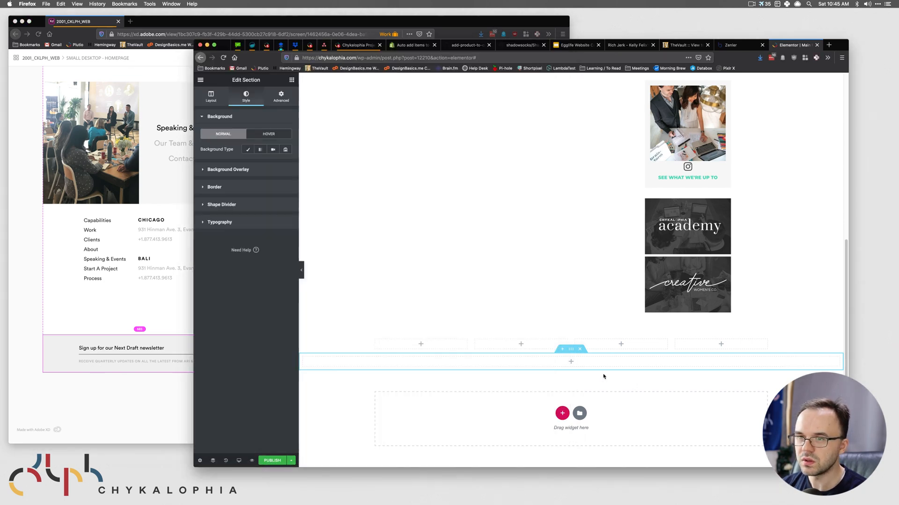
click(249, 149)
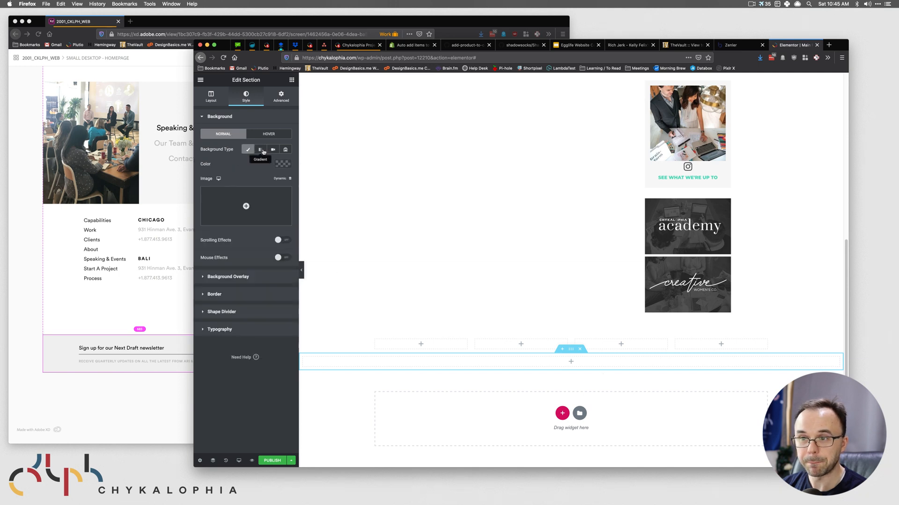
click(261, 150)
click(283, 164)
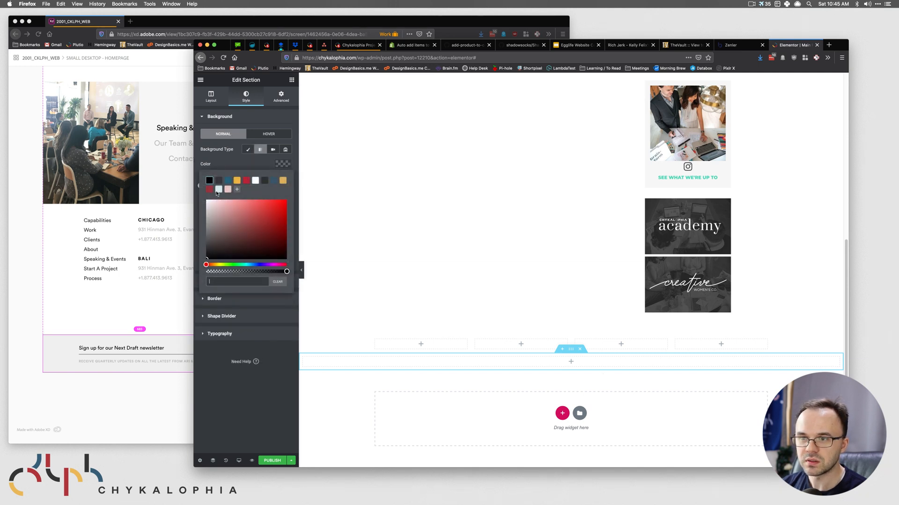
click(74, 340)
click(458, 139)
click(591, 169)
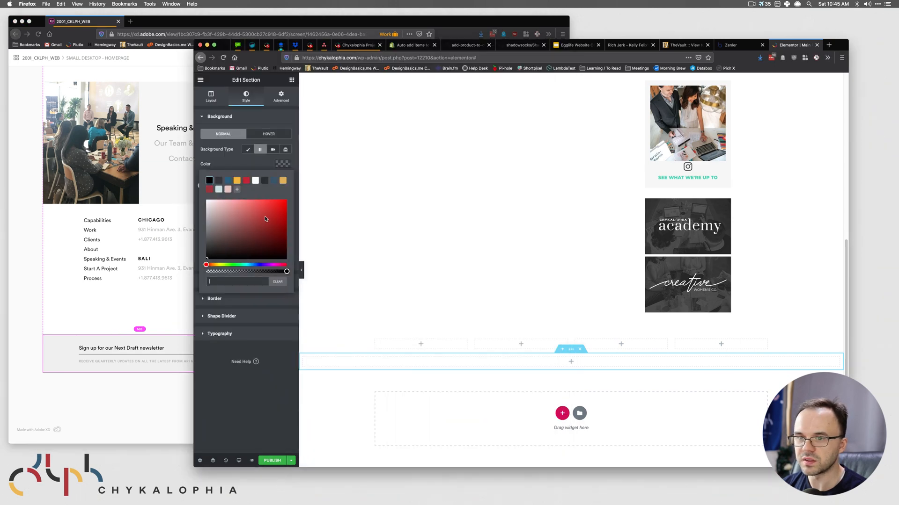
click(212, 284)
key(super+v)
click(234, 164)
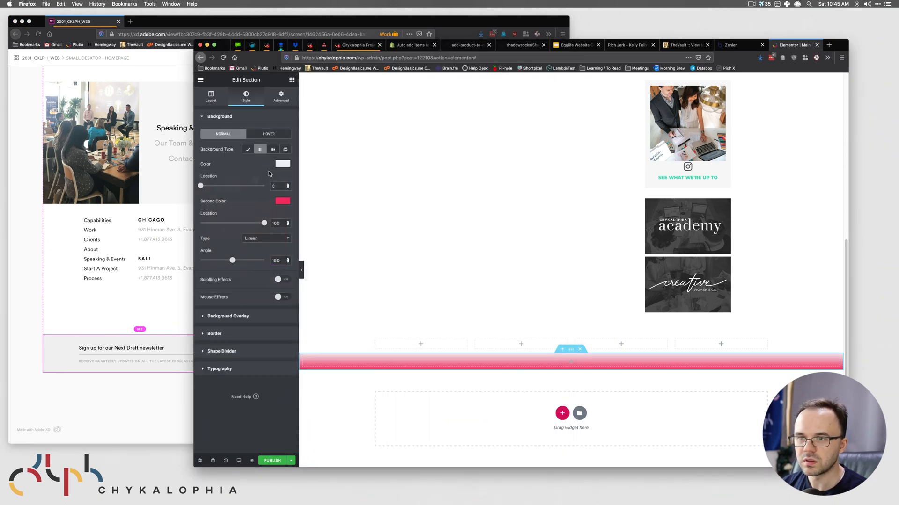
- Make the second gradient colour white, set both locations to 50 and the angle to 90°
click(283, 200)
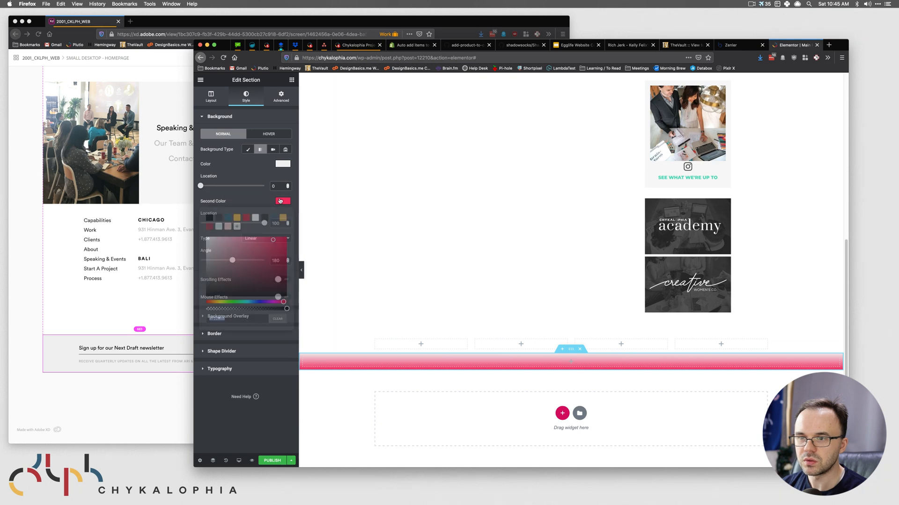
click(255, 219)
click(242, 178)
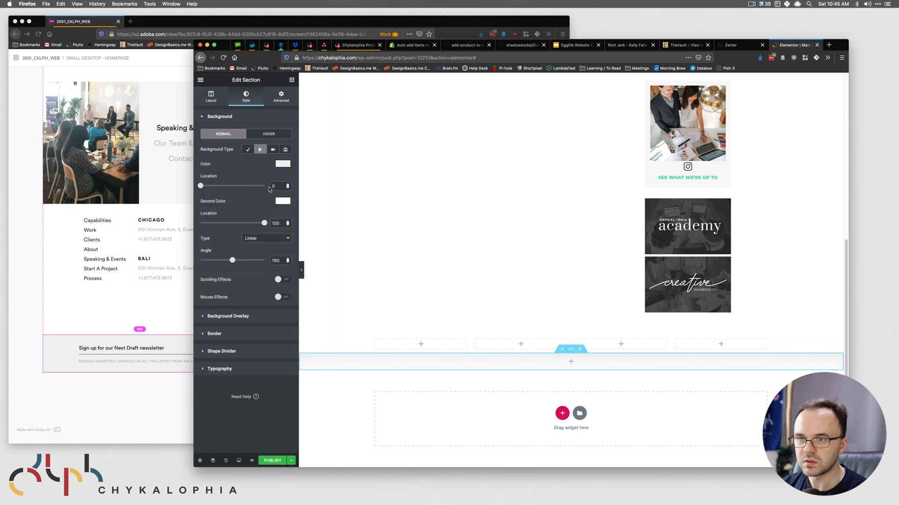
text(50)
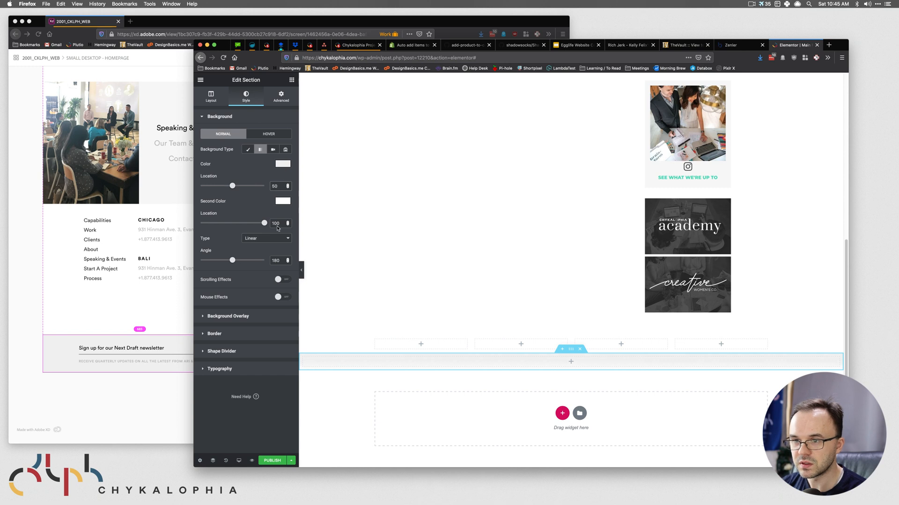
double_click(276, 224)
text(50)
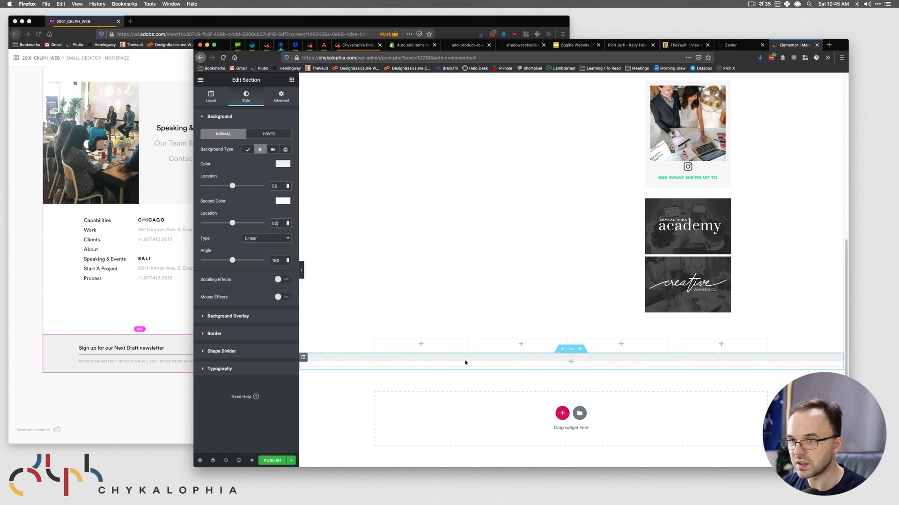
double_click(276, 261)
text(90)
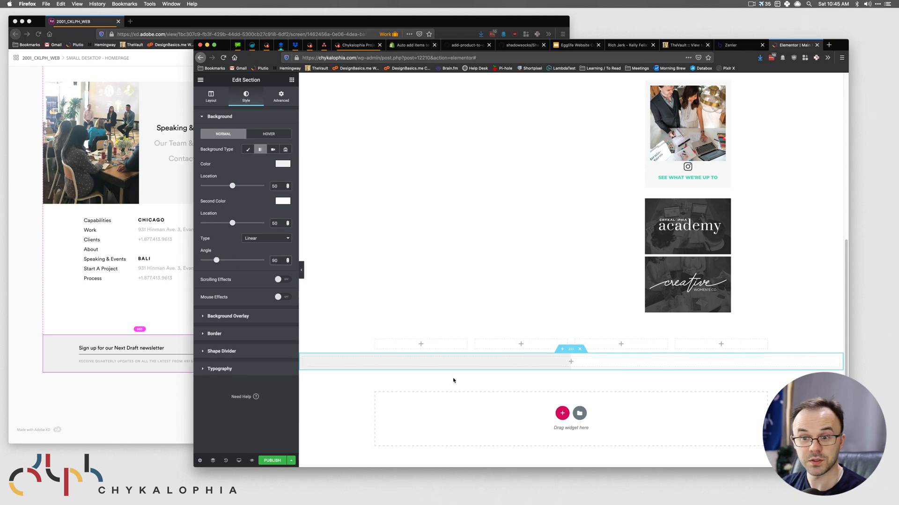
click(186, 410)
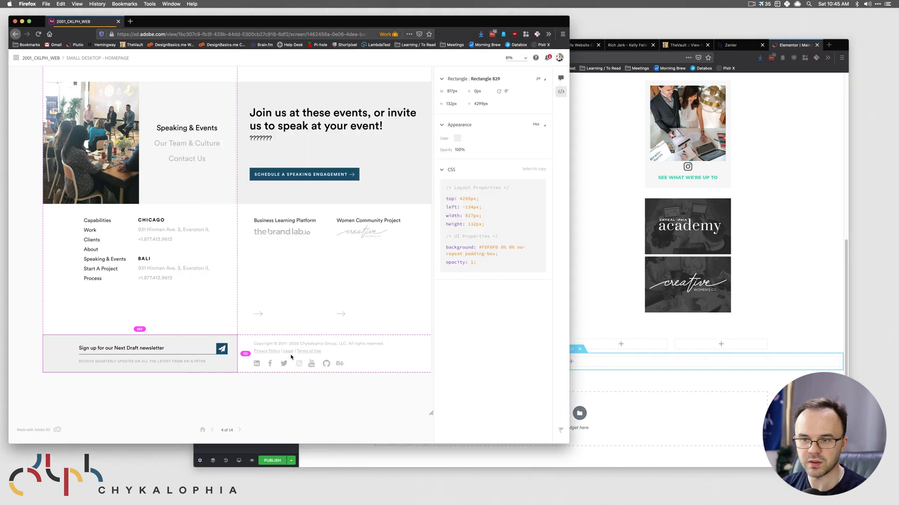
click(697, 381)
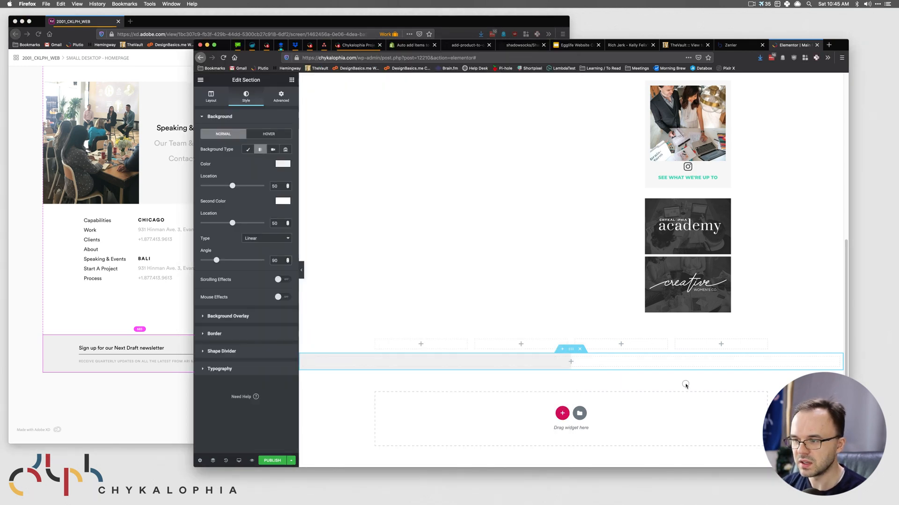
click(292, 80)
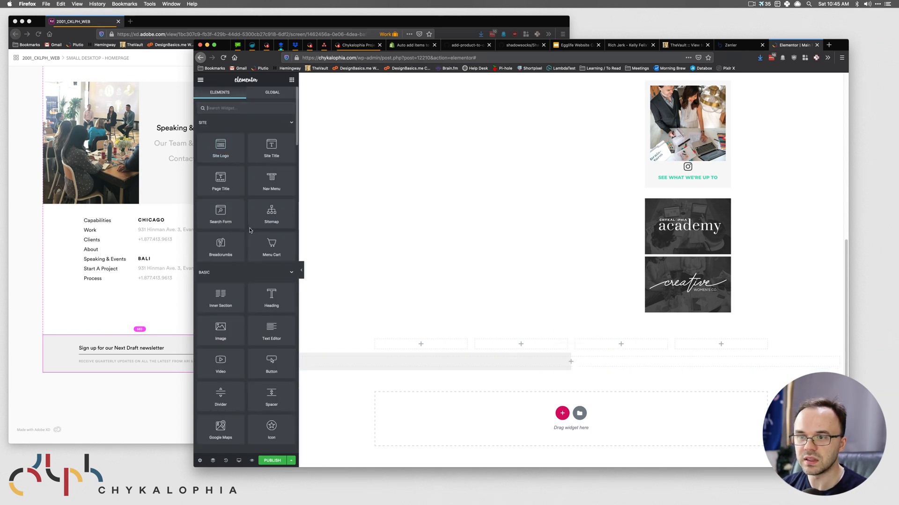
- Drag a two-column Inner Section into the gray-and-white gradient section
drag(225, 295, 577, 364)
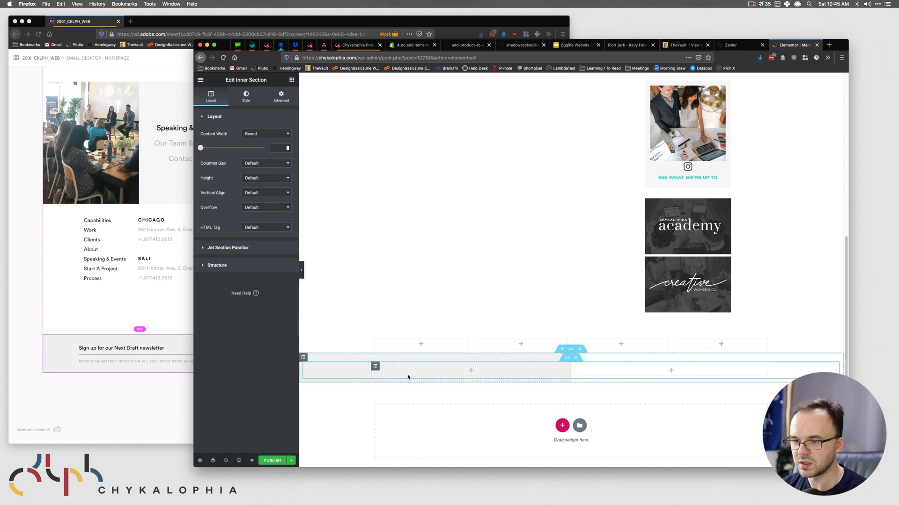
click(85, 348)
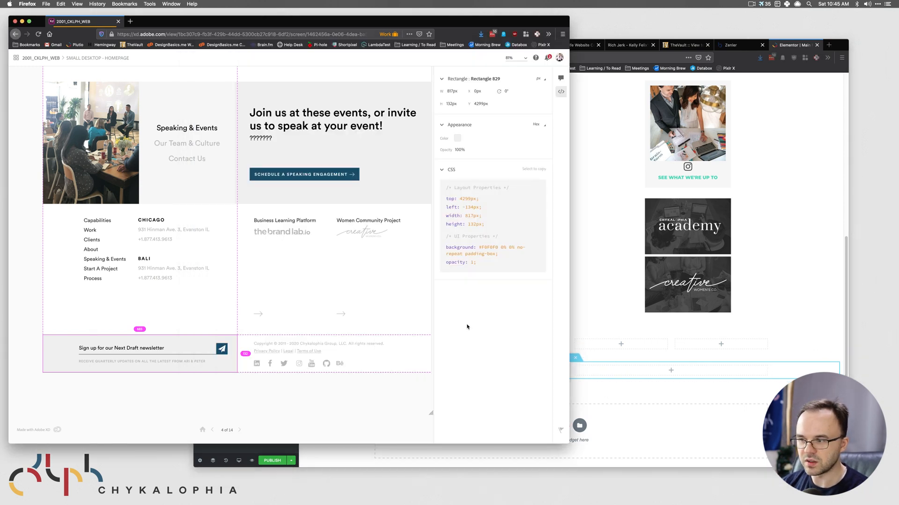
click(602, 381)
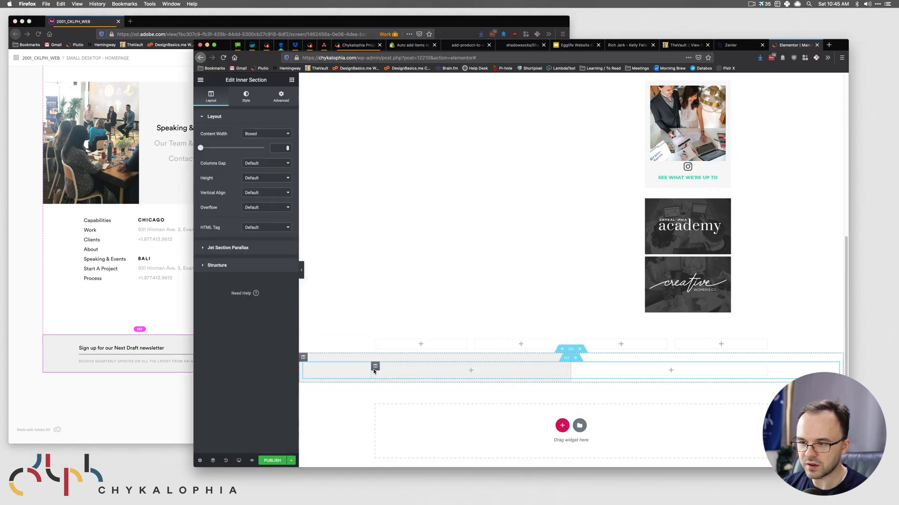
click(110, 382)
scroll(187, 363, down, 1)
click(617, 377)
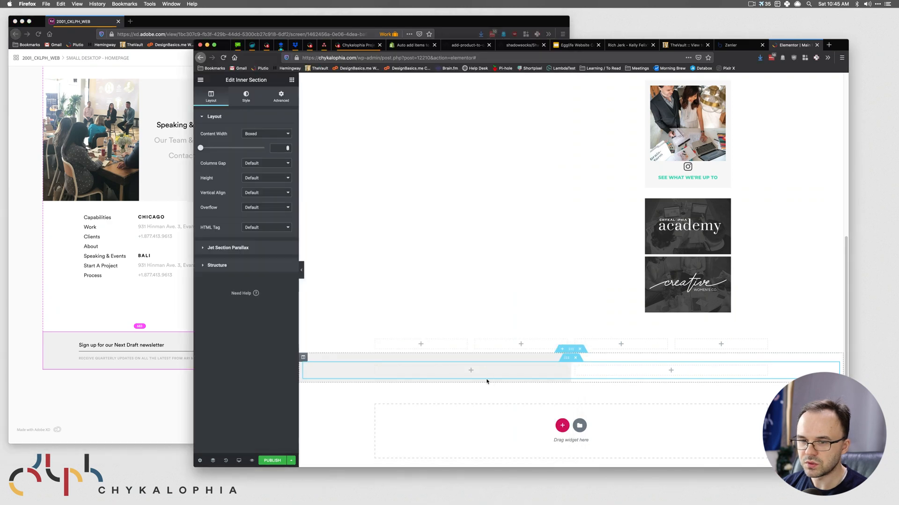
- Copy the newsletter subtext from the XD design's inspector
click(154, 346)
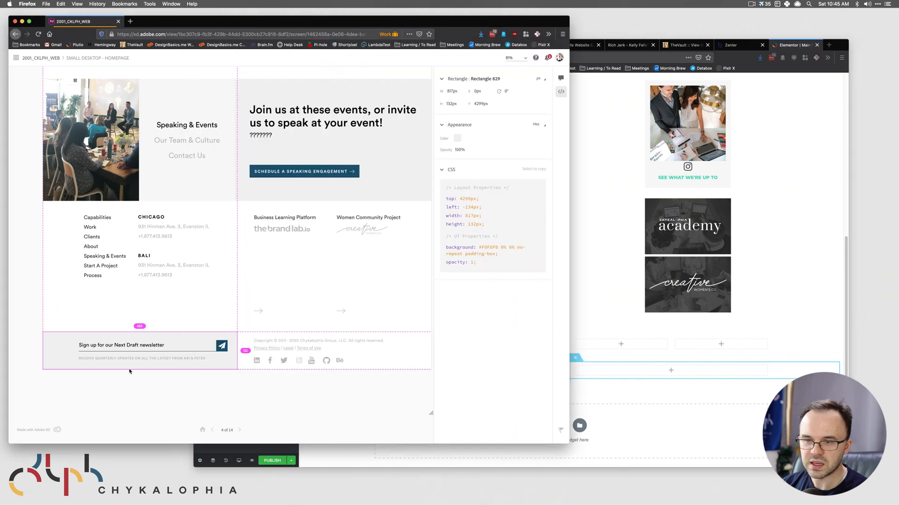
click(157, 358)
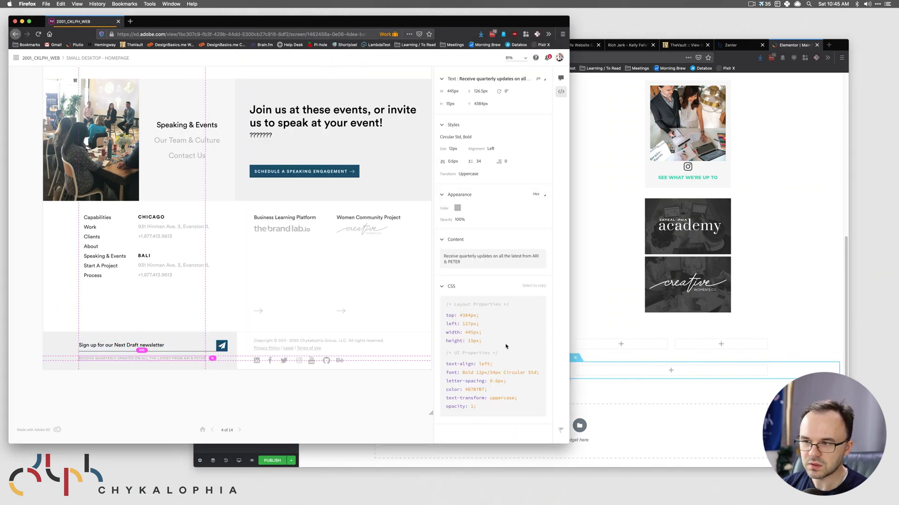
click(491, 259)
click(655, 370)
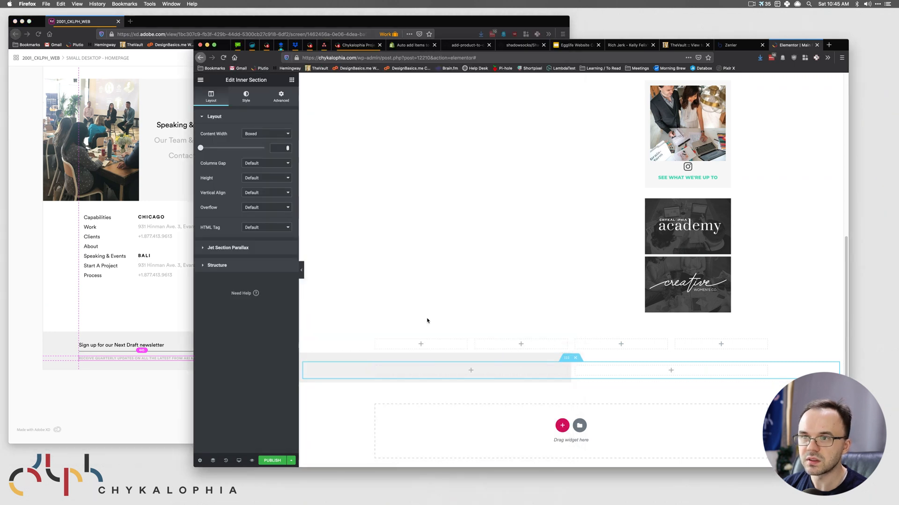
click(291, 79)
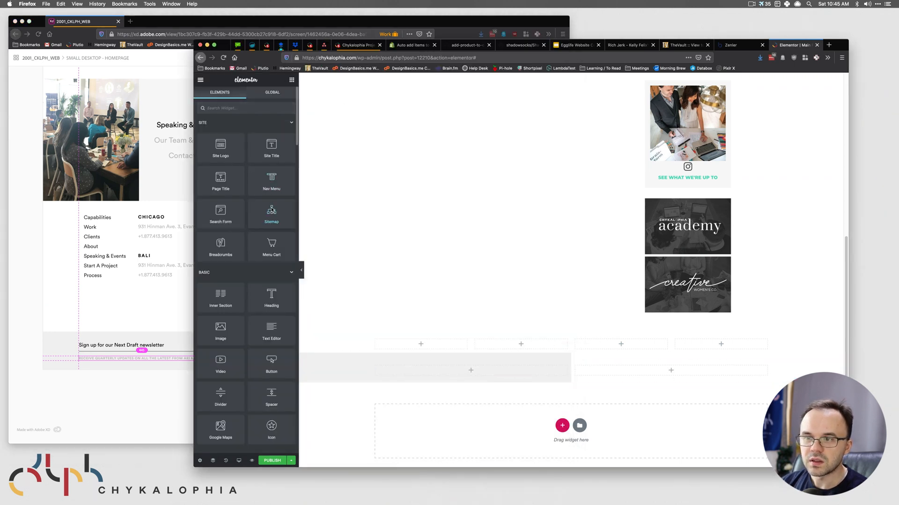
- Drop a Text Editor widget into the left column and paste the quarterly-updates newsletter line over its placeholder
scroll(221, 206, down, 2)
drag(272, 300, 421, 369)
click(244, 302)
key(super+a)
text(Receive quarterly updates on all the latest from ARI & PETER)
key(super+Tab)
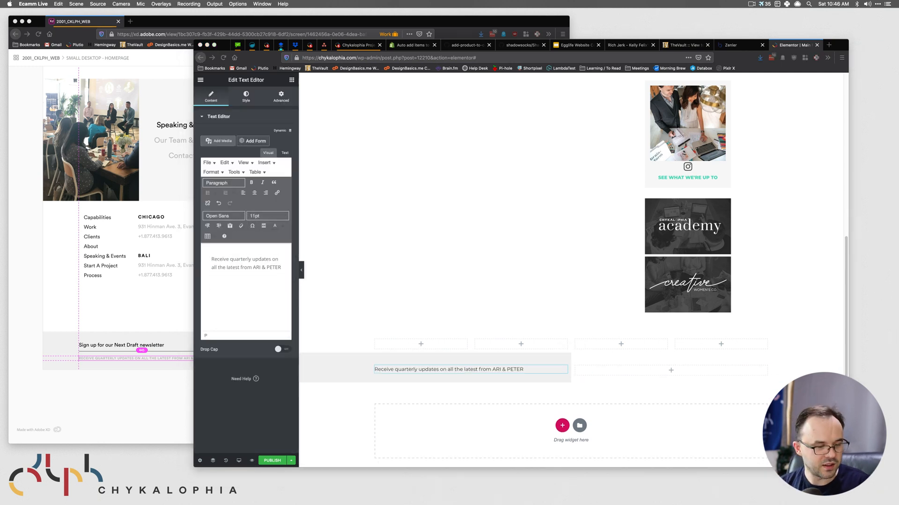
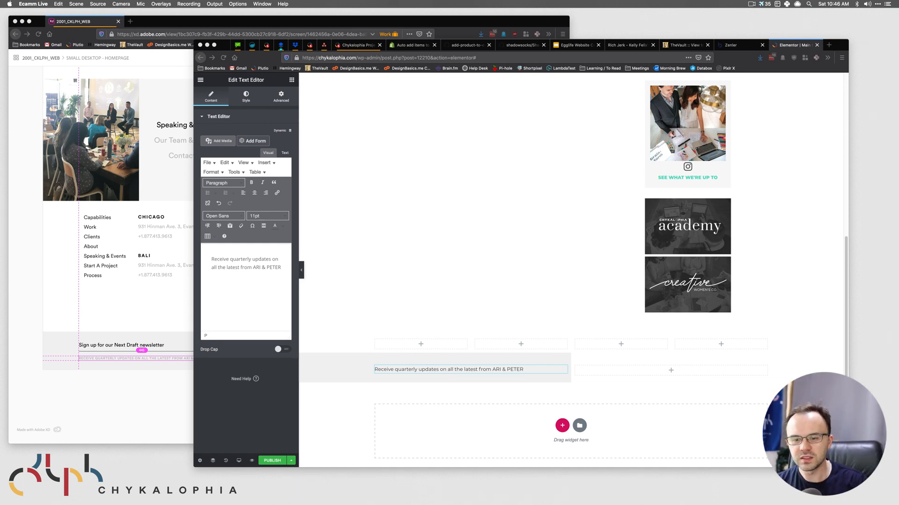
- Copy the newsletter caption's text colour from the XD design's inspector
click(165, 362)
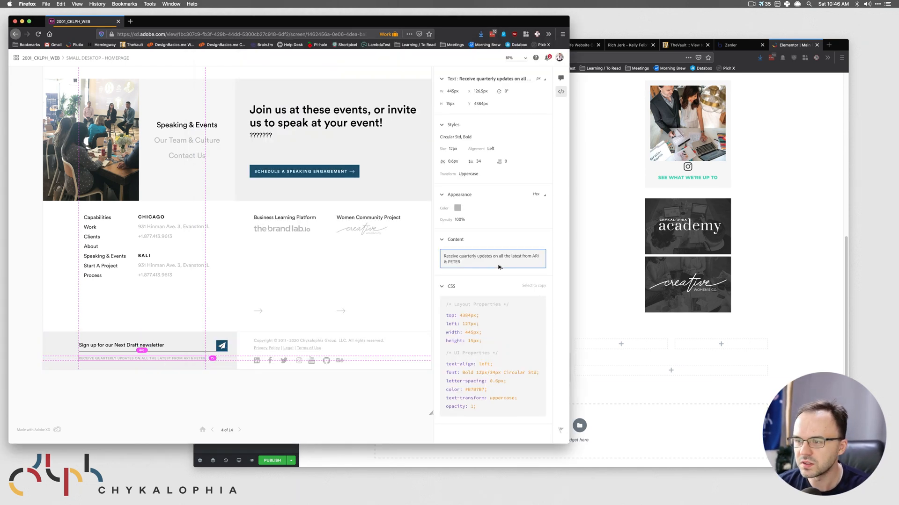
click(457, 208)
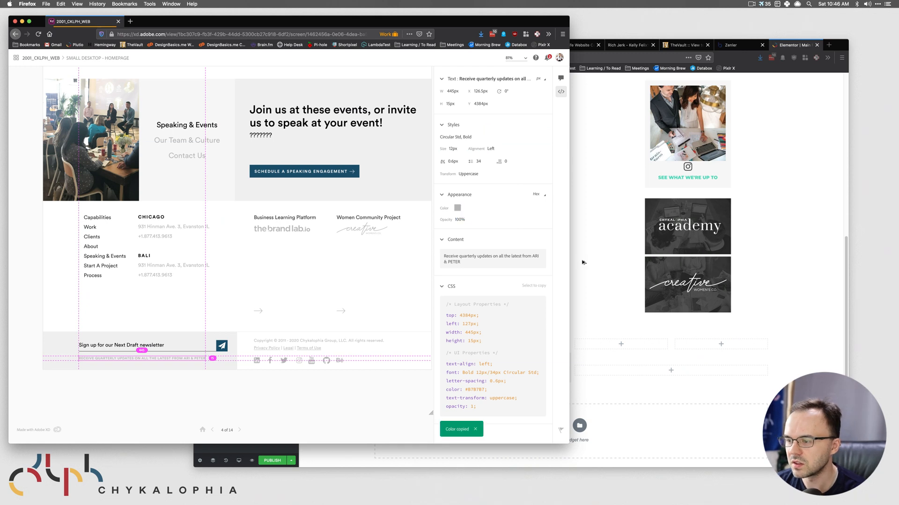
click(634, 310)
- Paste light grey #B7B7B7 as the caption's text colour
click(246, 97)
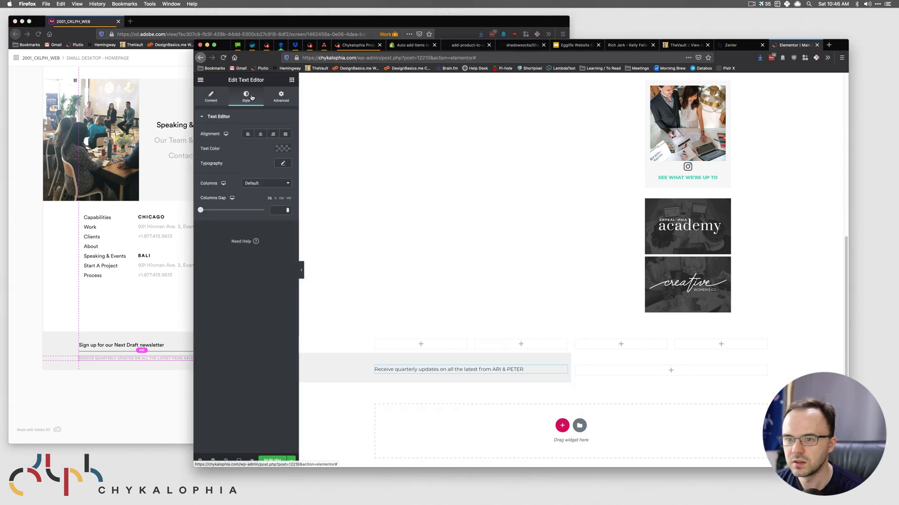
click(283, 149)
click(232, 266)
key(super+v)
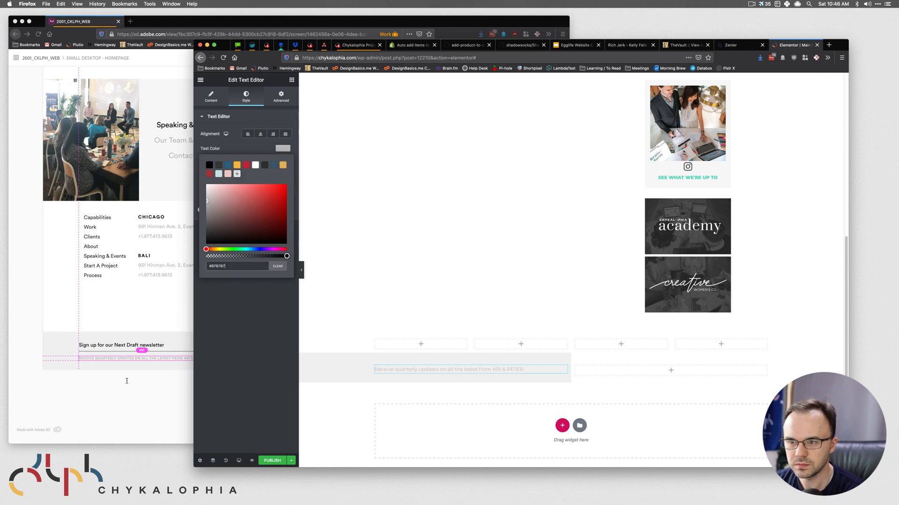
click(283, 149)
- Set the caption's typography to Circular Std, bold weight
click(283, 164)
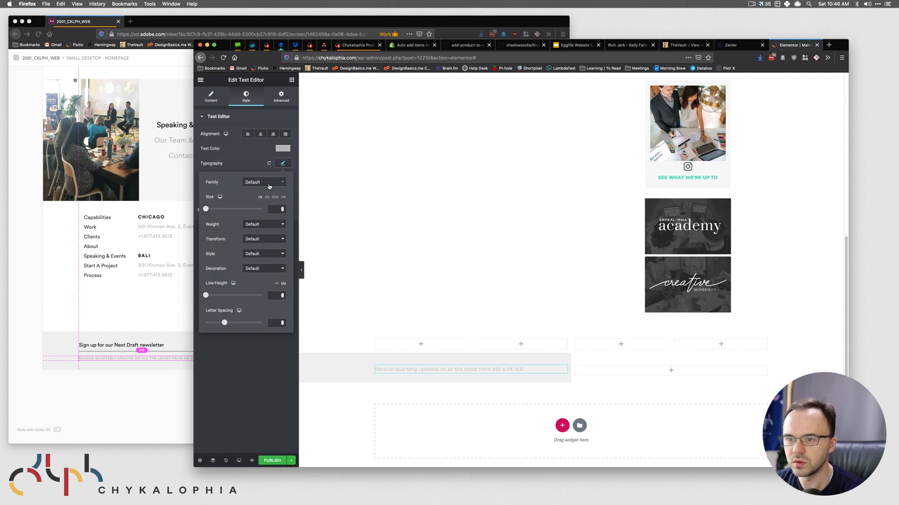
click(264, 183)
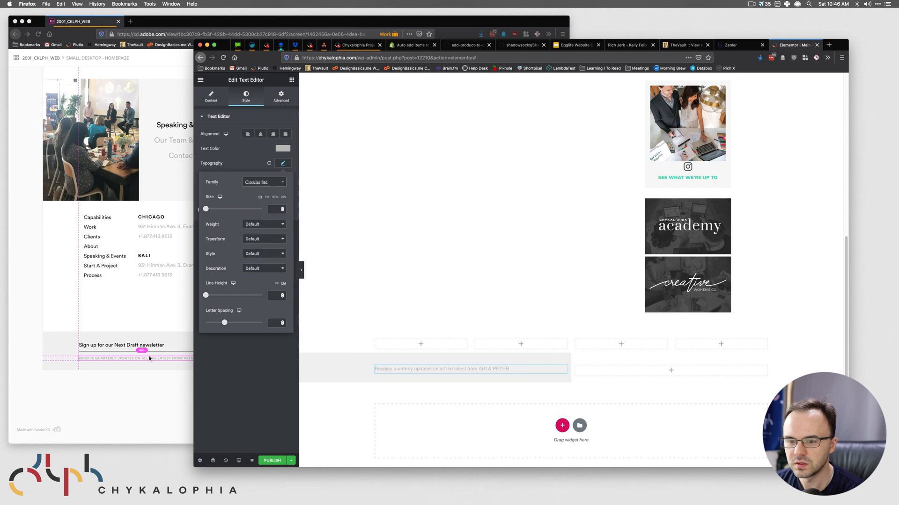
click(149, 359)
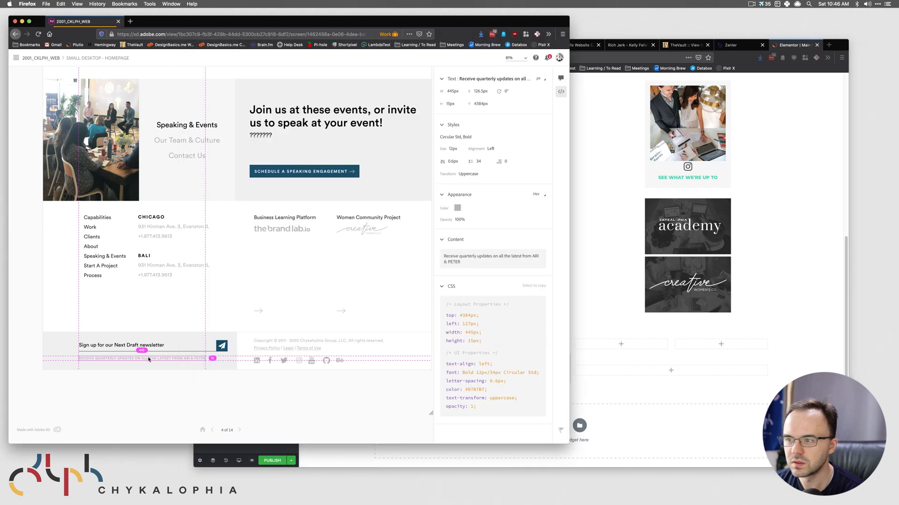
click(617, 359)
click(259, 226)
click(259, 224)
click(258, 227)
click(259, 234)
- Give the caption its font size, uppercase transform and 0.65 letter spacing
click(122, 364)
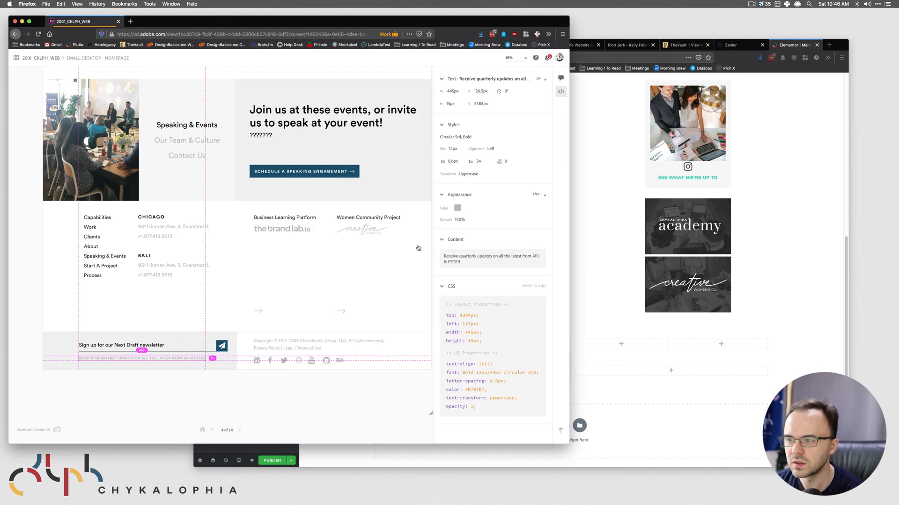
click(630, 336)
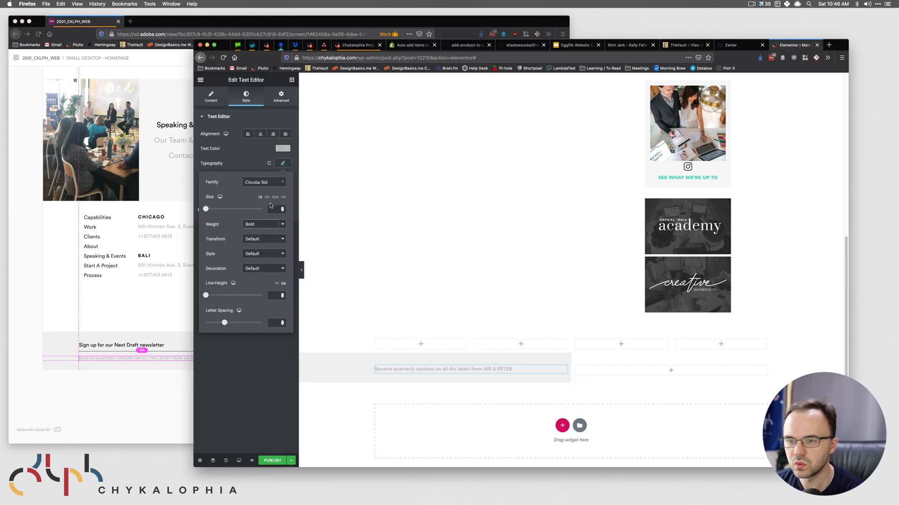
text(13)
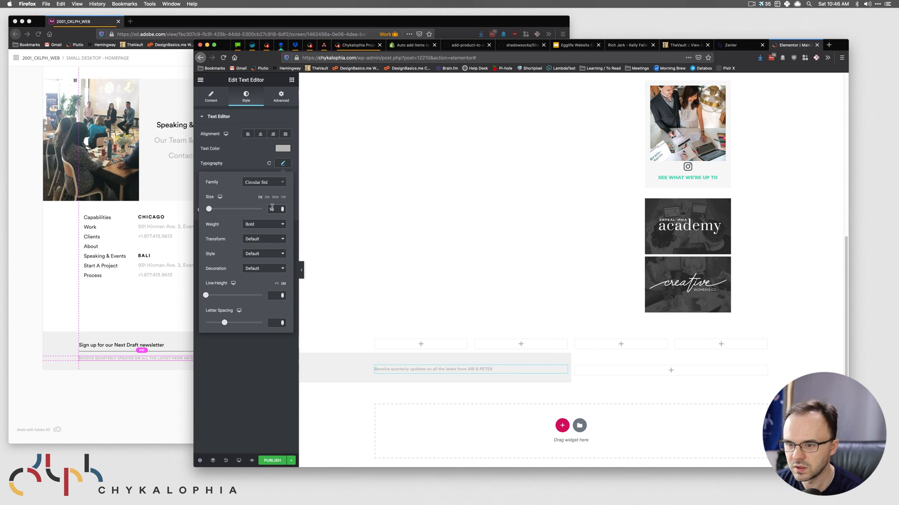
click(265, 239)
click(264, 243)
click(92, 391)
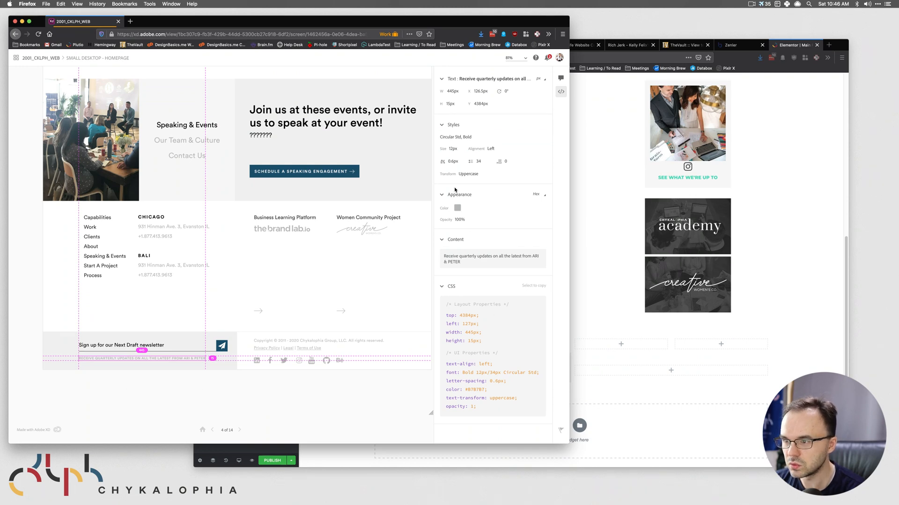
click(576, 297)
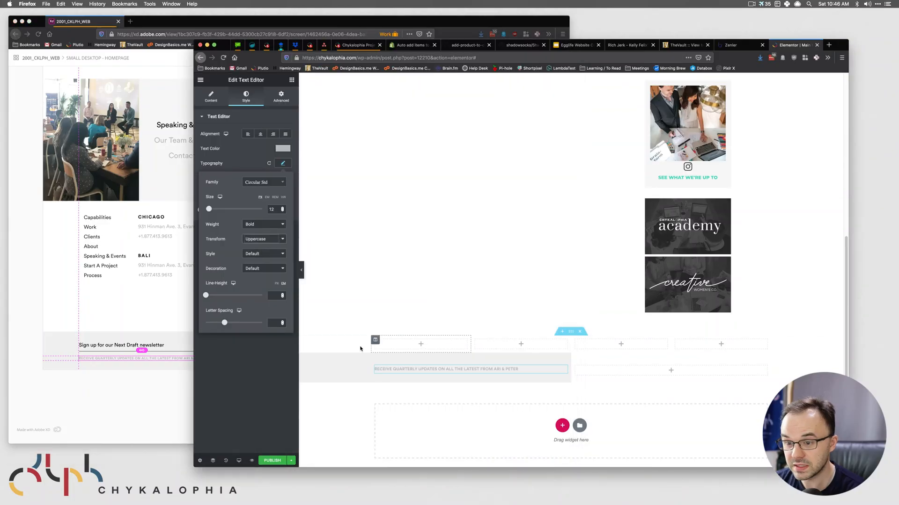
text(.65)
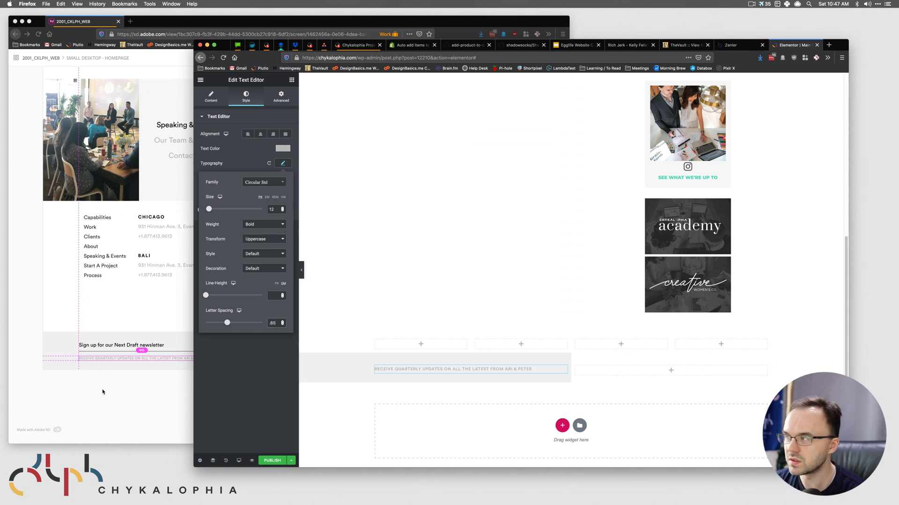
- Compare the caption with the XD design and inspect the footer's copyright line
click(107, 389)
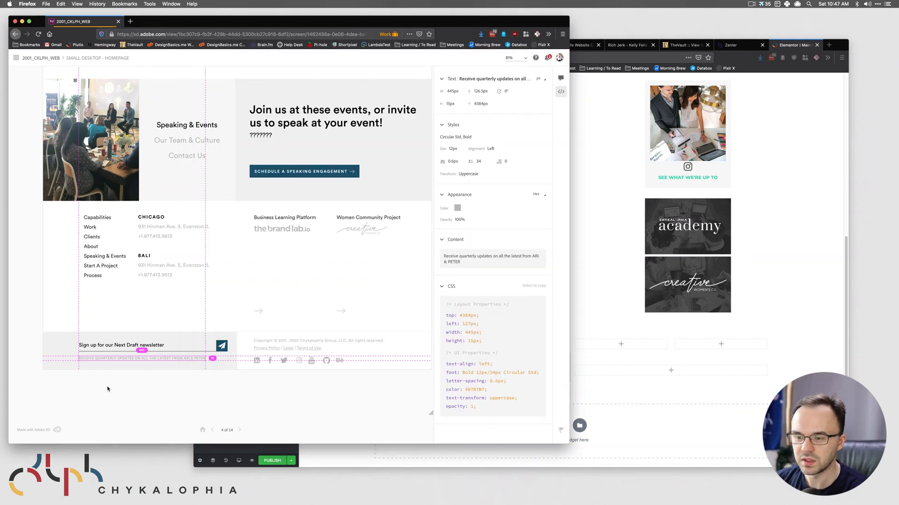
click(236, 395)
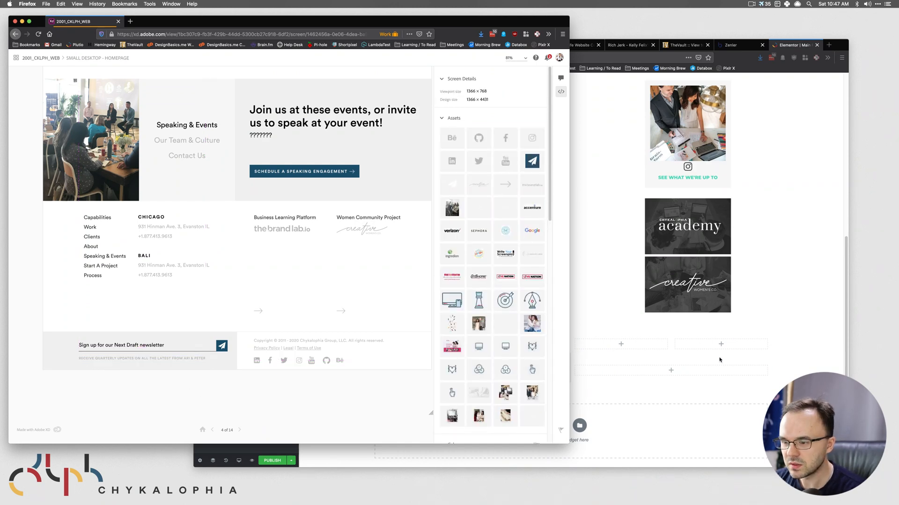
click(455, 392)
click(113, 379)
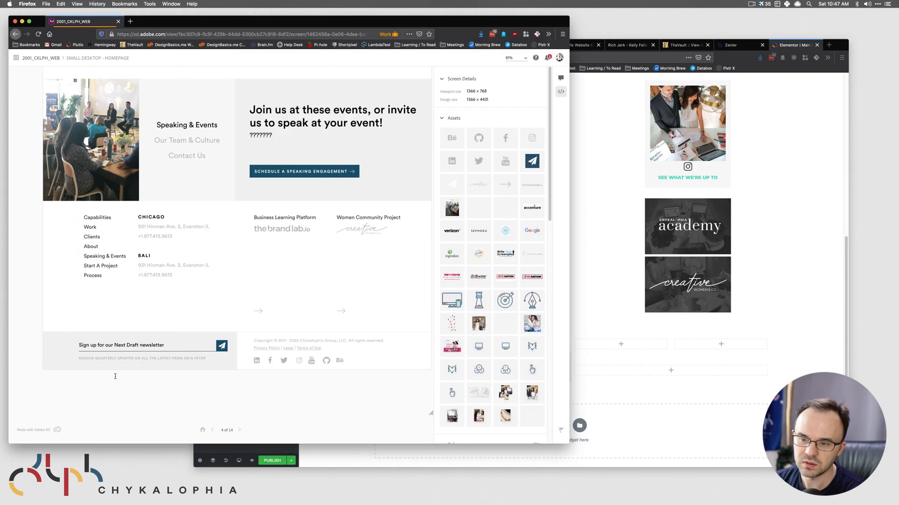
click(186, 345)
click(293, 341)
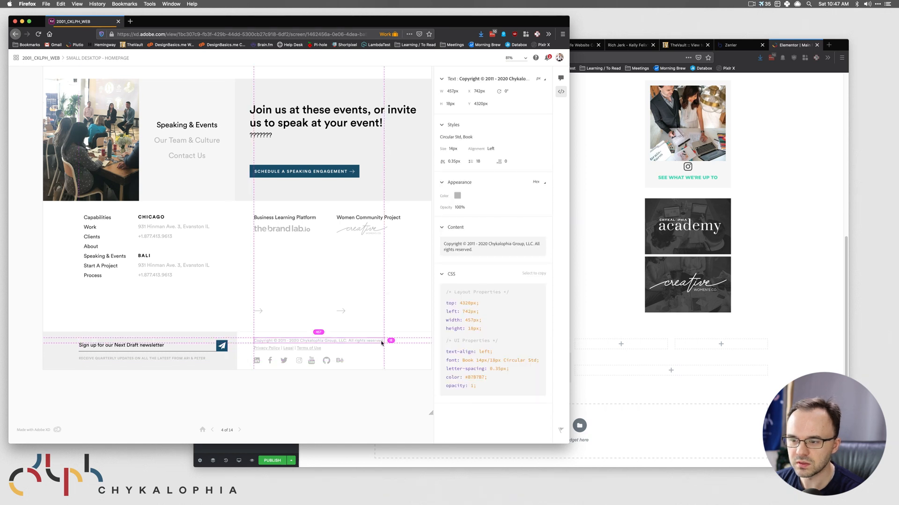
click(373, 355)
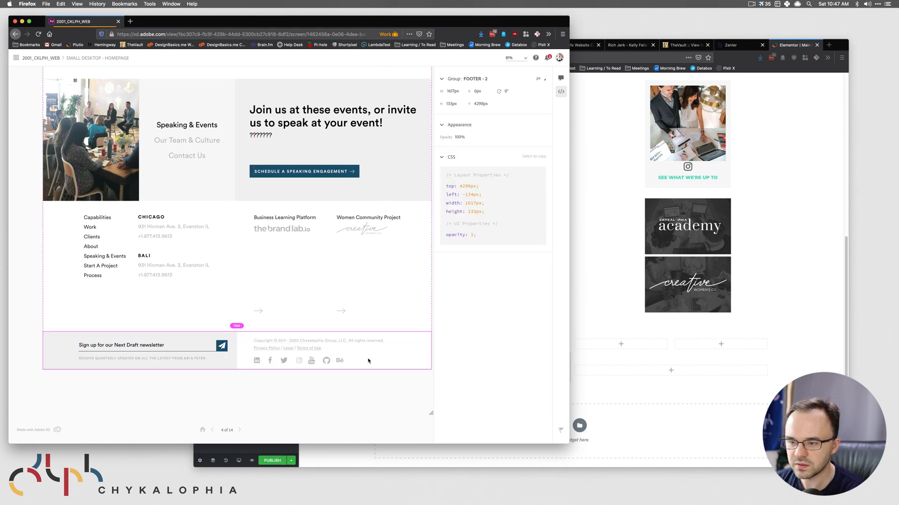
click(336, 341)
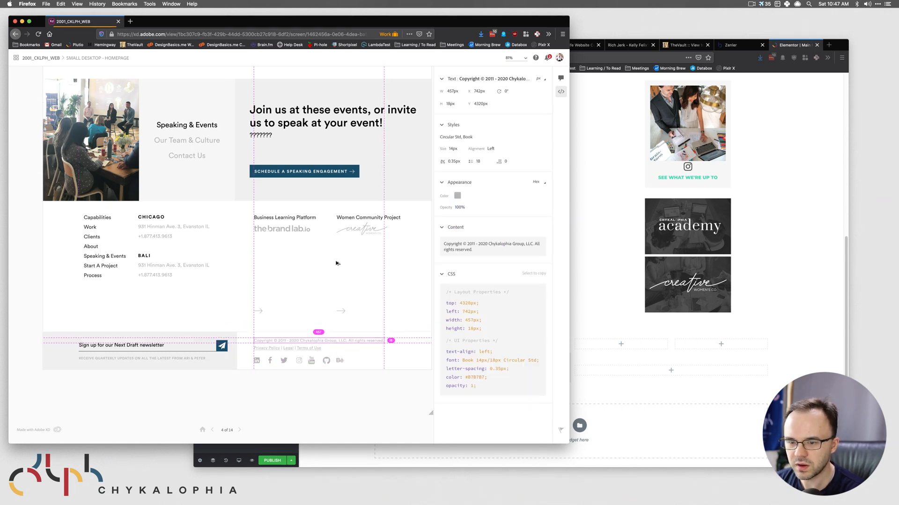
- Copy the caption's colour value and the copyright line's text from the XD design
click(121, 359)
click(457, 208)
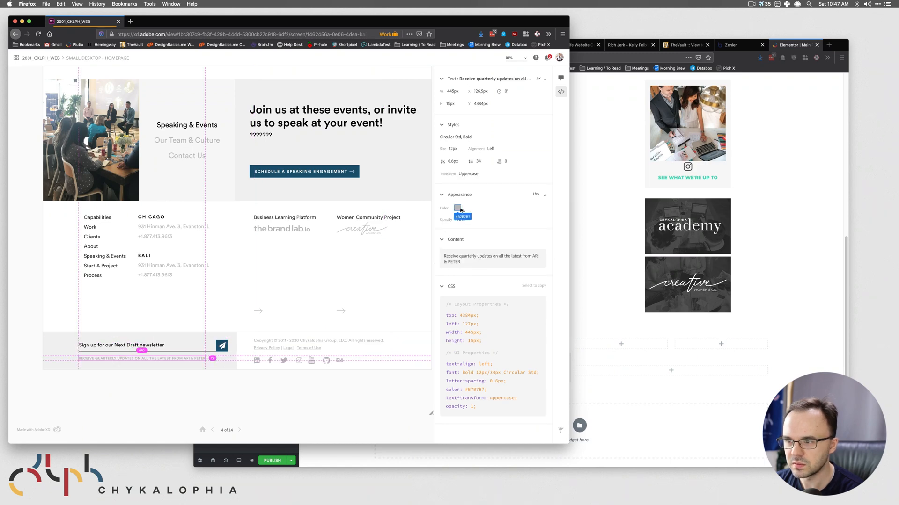
click(651, 397)
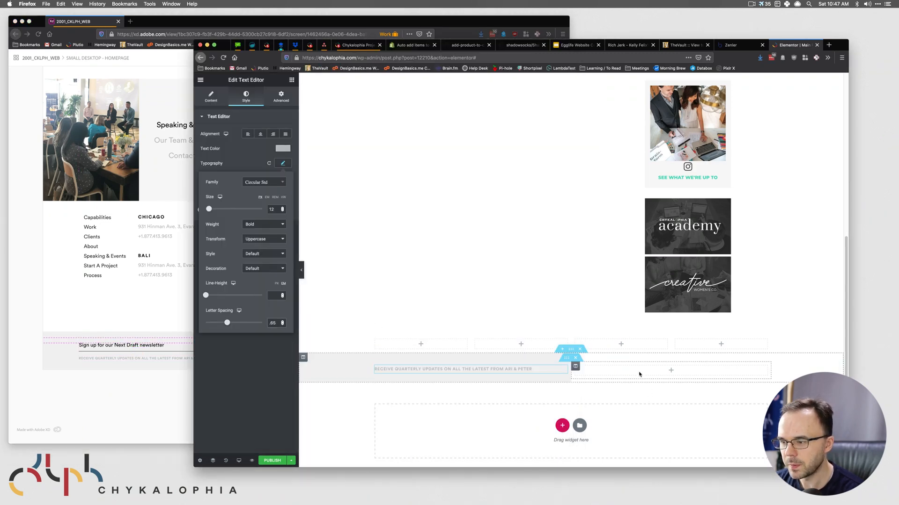
click(86, 395)
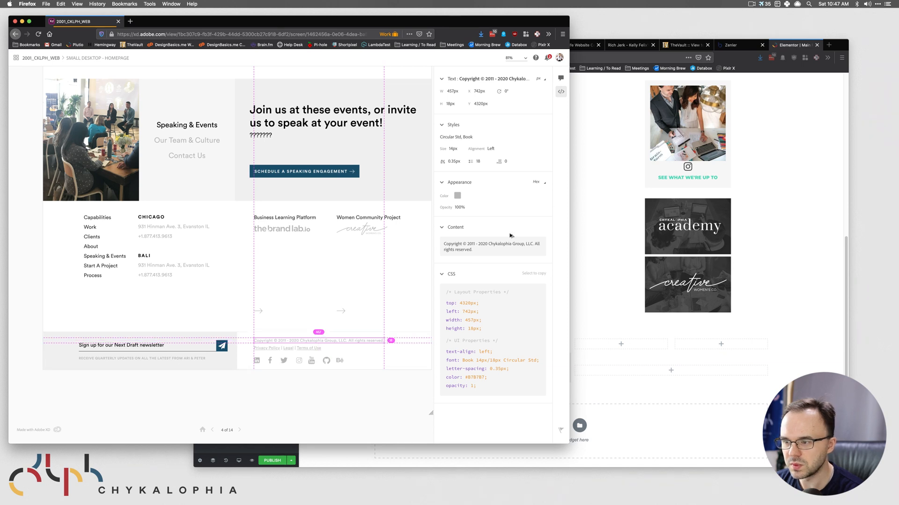
click(500, 247)
click(677, 416)
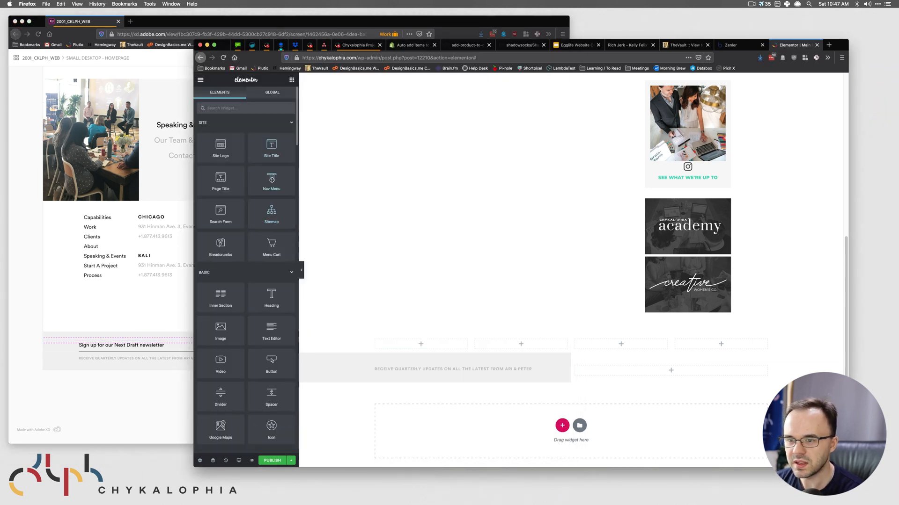
- Drop a text widget into the right column and fill it with the Current Date Time tag
drag(271, 326, 671, 370)
click(289, 131)
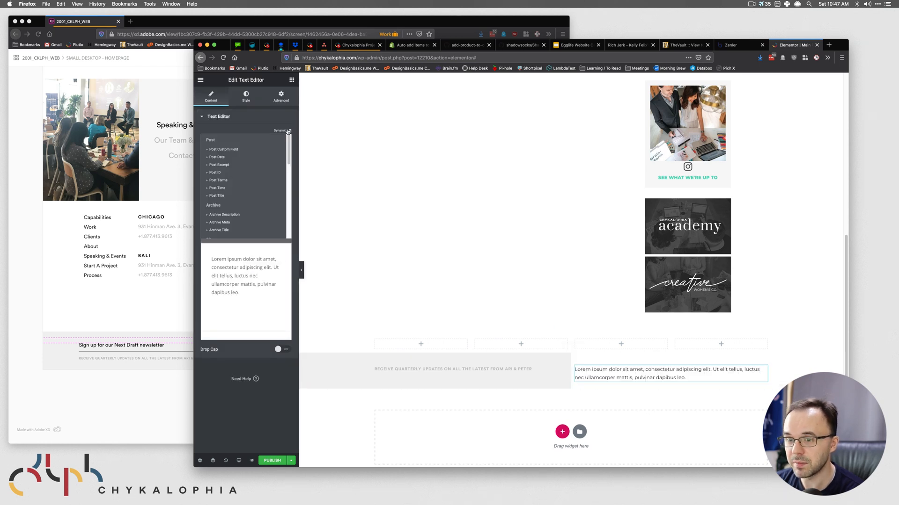
scroll(242, 179, down, 1)
scroll(241, 180, down, 5)
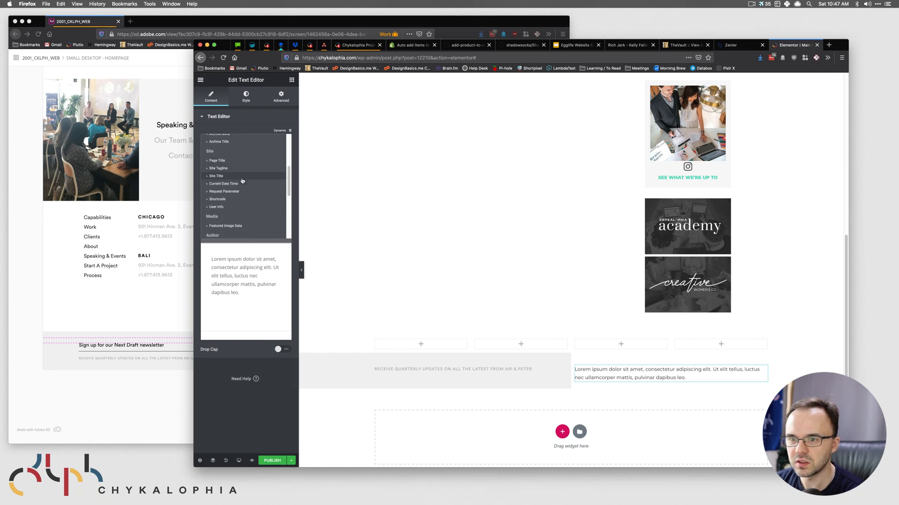
click(241, 182)
- Switch the date to a custom format trimmed down to just the year
click(69, 316)
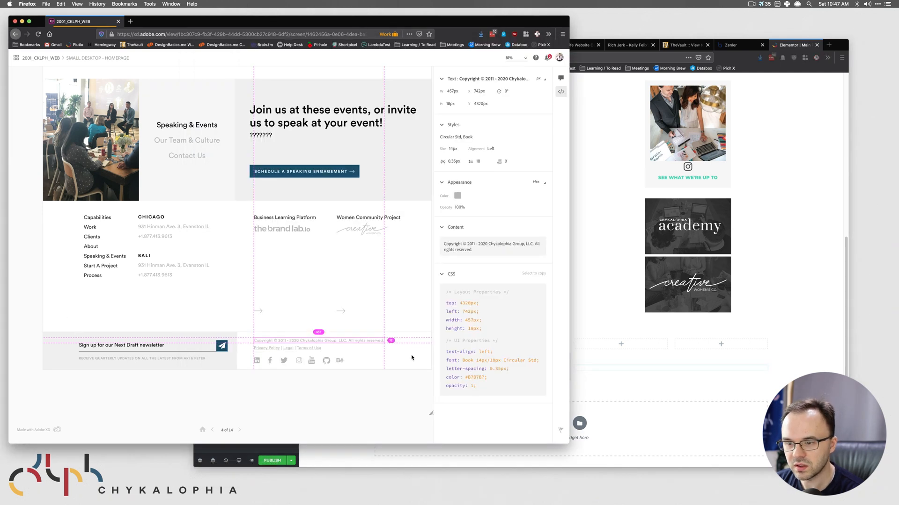
click(659, 374)
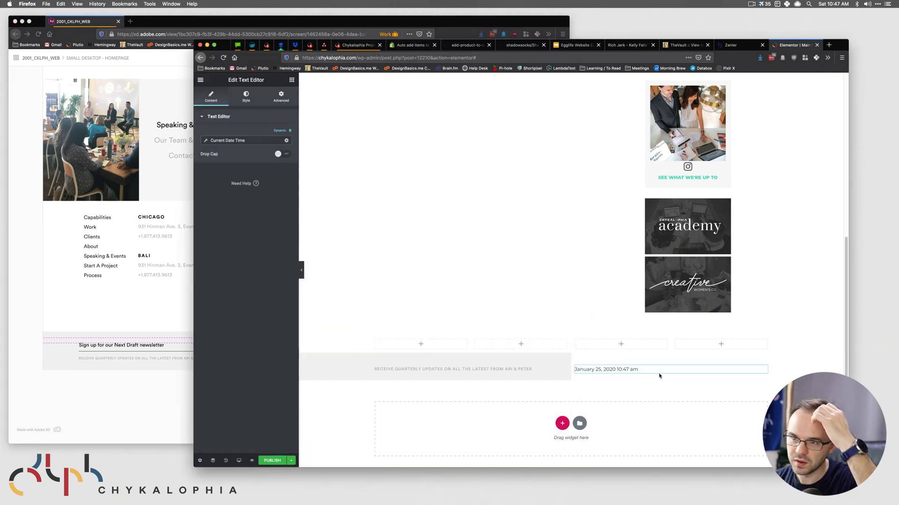
click(246, 141)
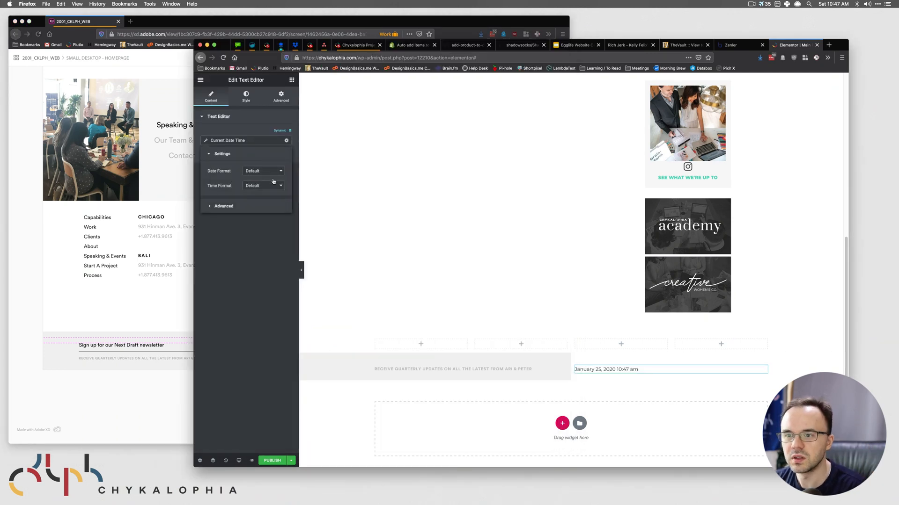
click(262, 172)
click(263, 205)
drag(270, 186, 220, 182)
drag(249, 186, 288, 187)
key(BackSpace)
- Set the tag's Before text to "Copyright © 2011 - "
click(243, 223)
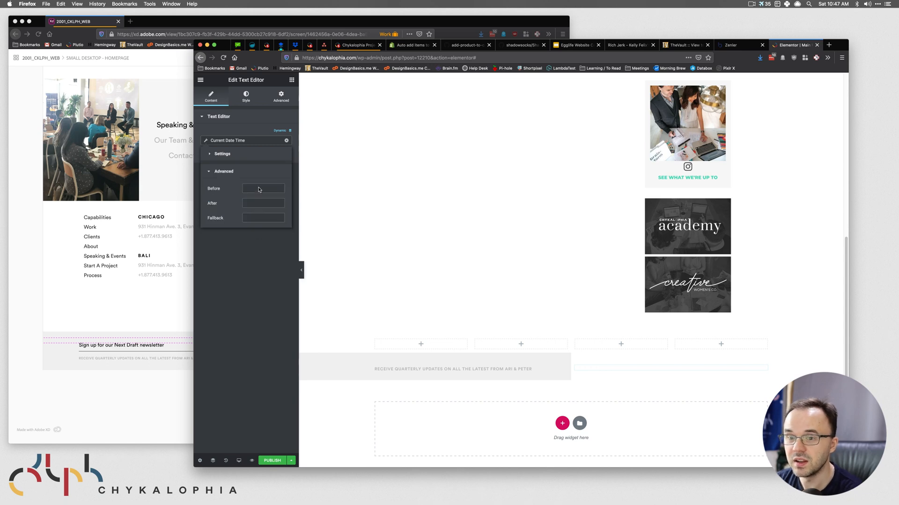
click(88, 321)
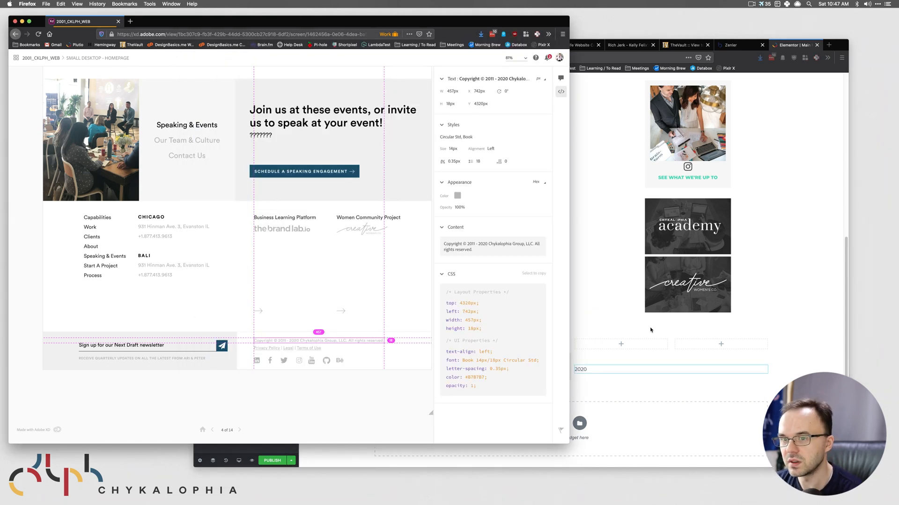
click(655, 323)
click(255, 188)
key(super+v)
mouse_move(283, 188)
mouse_down()
mouse_move(249, 189)
mouse_move(271, 188)
mouse_up()
click(277, 192)
click(281, 193)
key(super+shift+Right)
key(BackSpace)
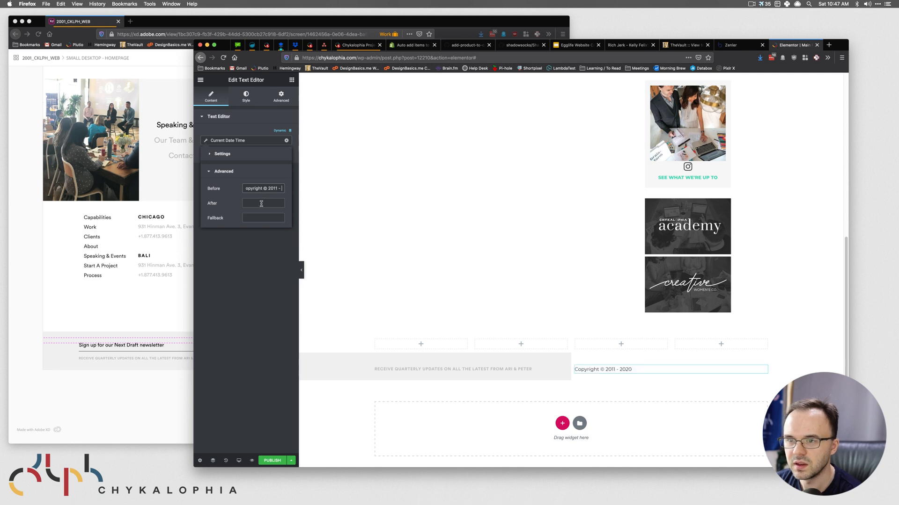
- Set the After text to "Chykalophia Group, LLC. All rights reserved." and close the tag settings
key(super+v)
triple_click(251, 203)
key(super+Left)
key(BackSpace)
drag(278, 203, 213, 202)
key(BackSpace)
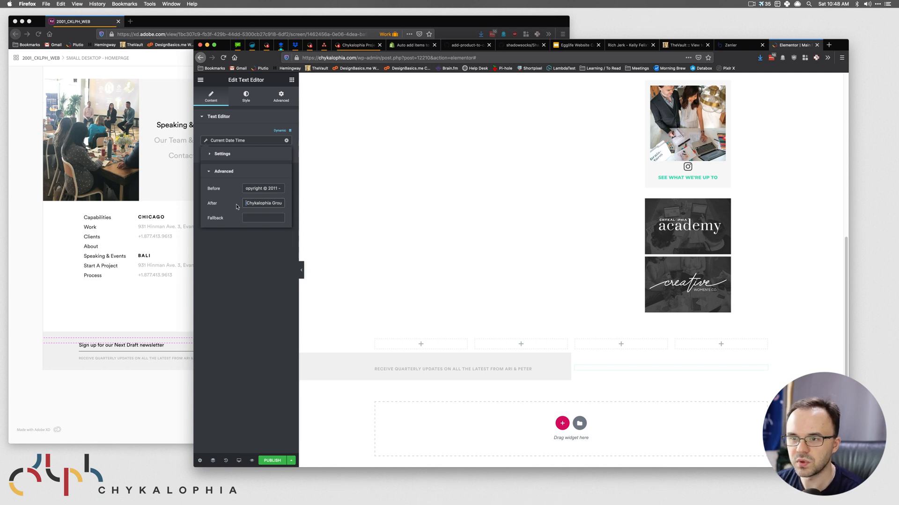
click(259, 326)
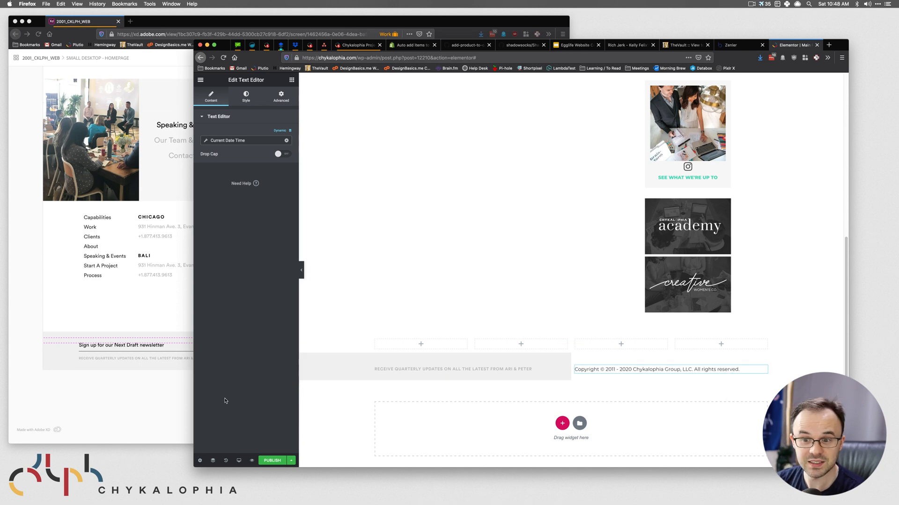
- Inspect the footer copyright text styles in the XD design
click(130, 360)
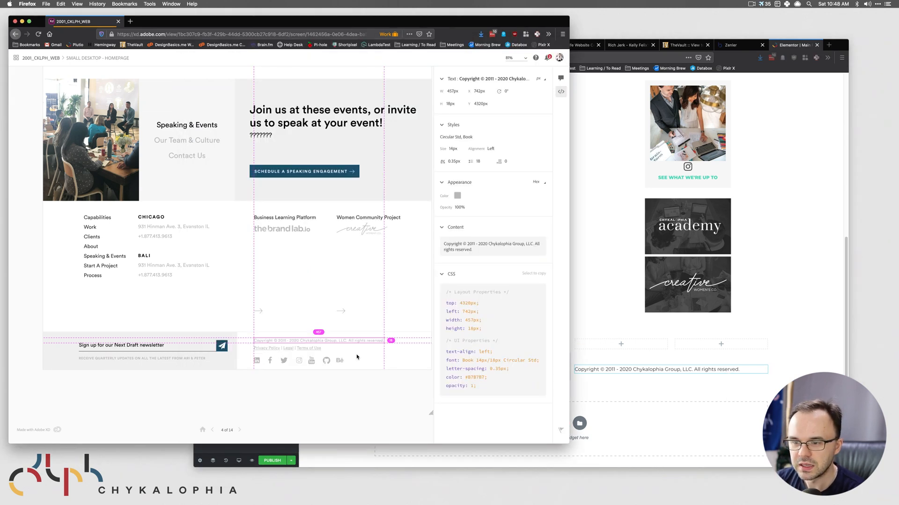
click(293, 348)
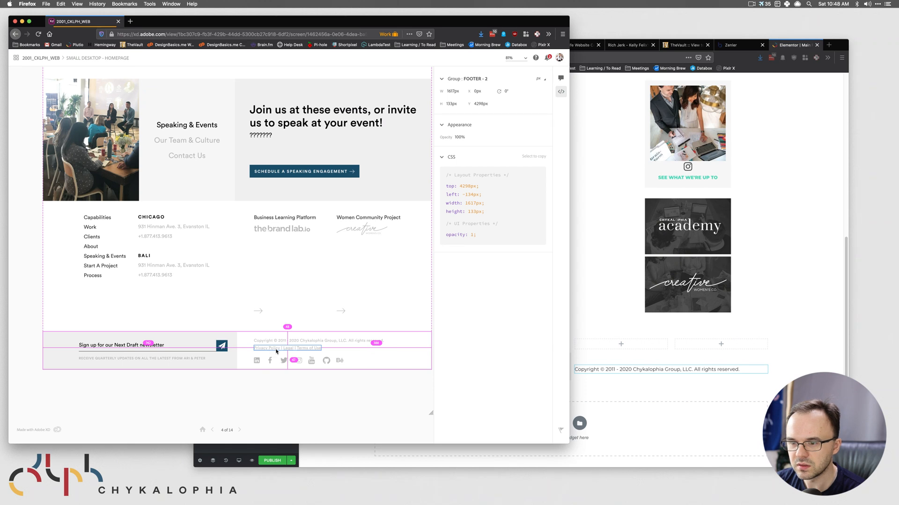
click(277, 350)
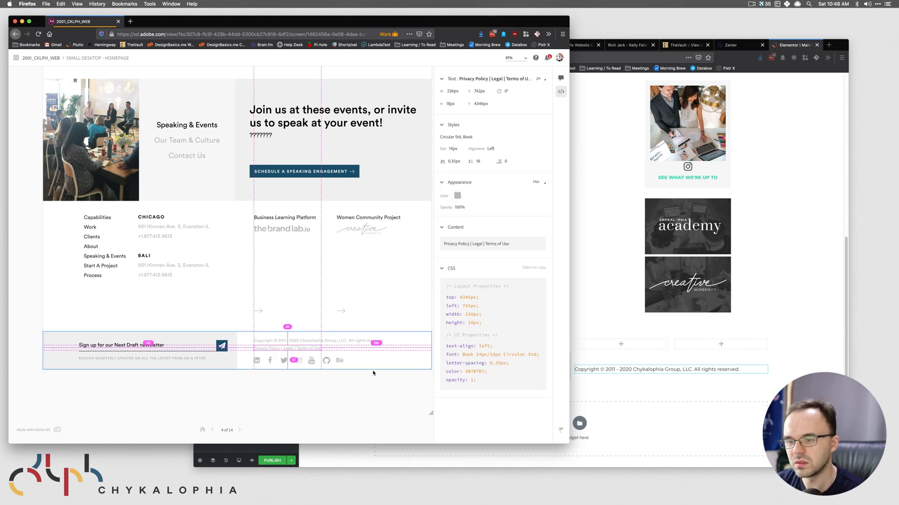
click(356, 398)
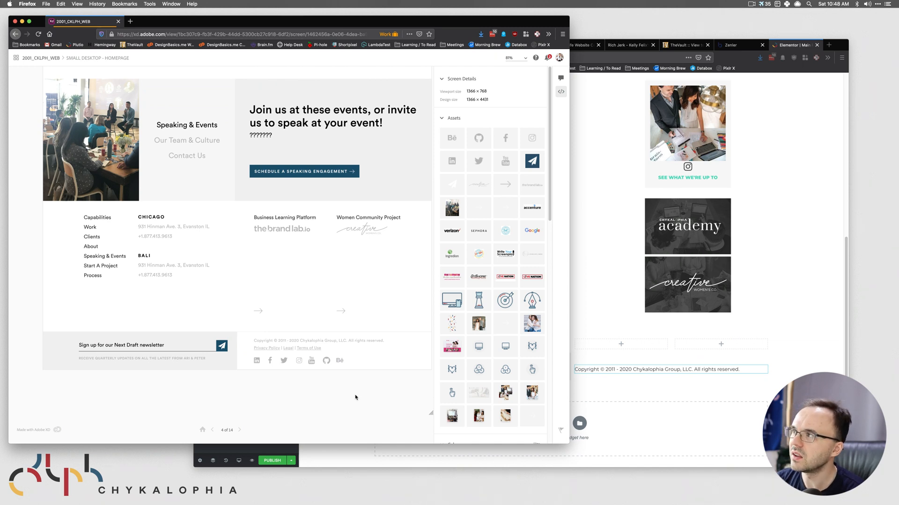
click(265, 363)
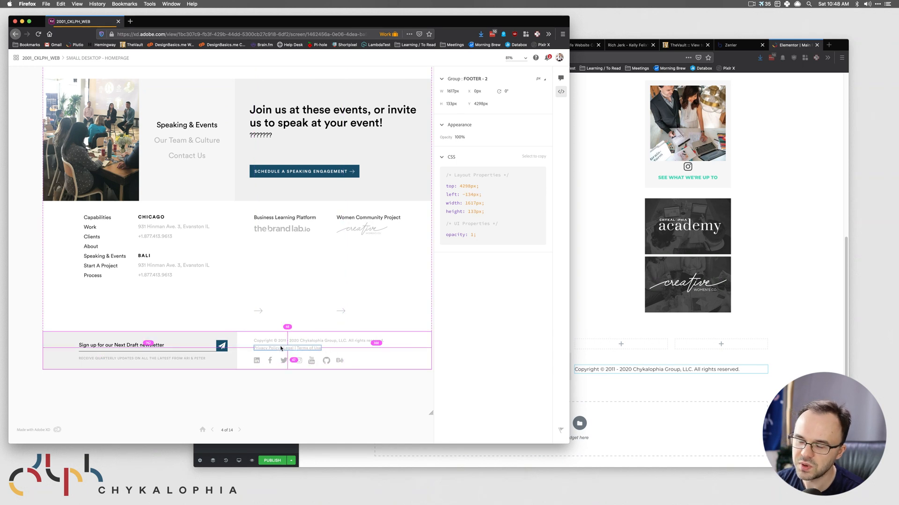
click(318, 349)
click(653, 343)
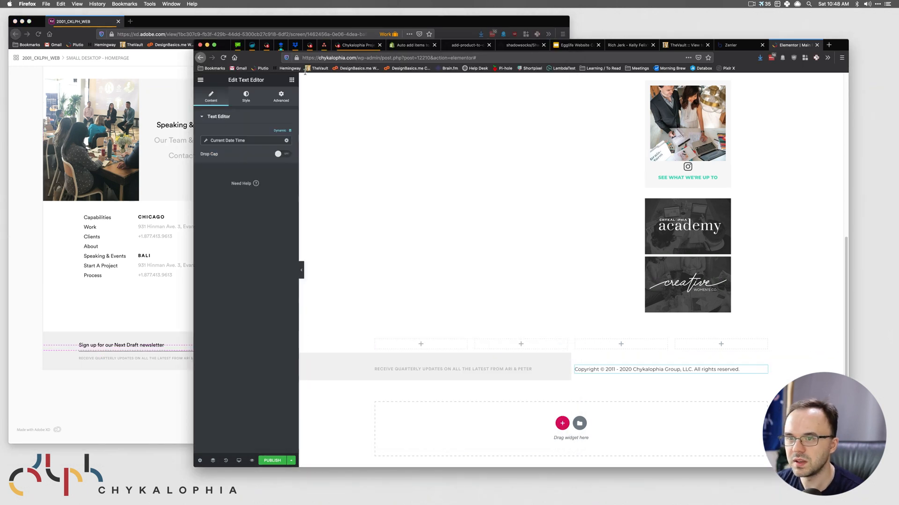
- Paste the grey colour copied from XD as the copyright text colour
click(245, 97)
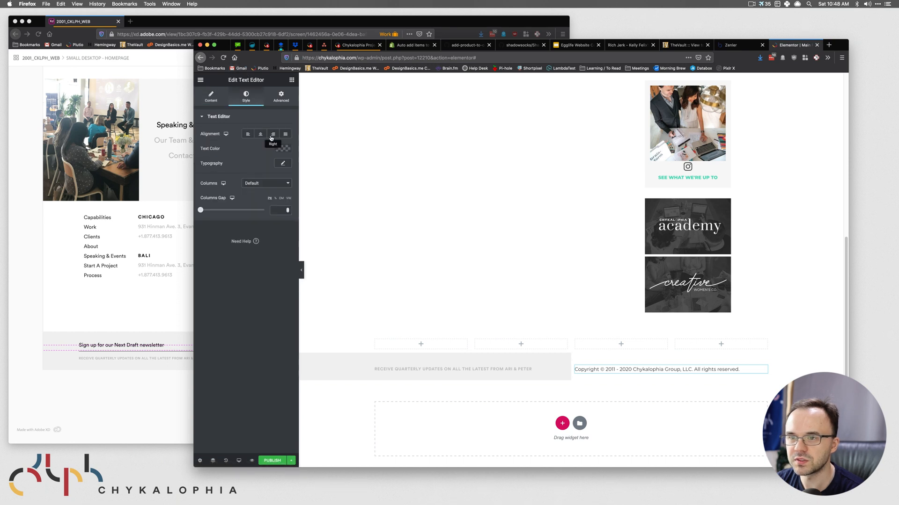
click(280, 149)
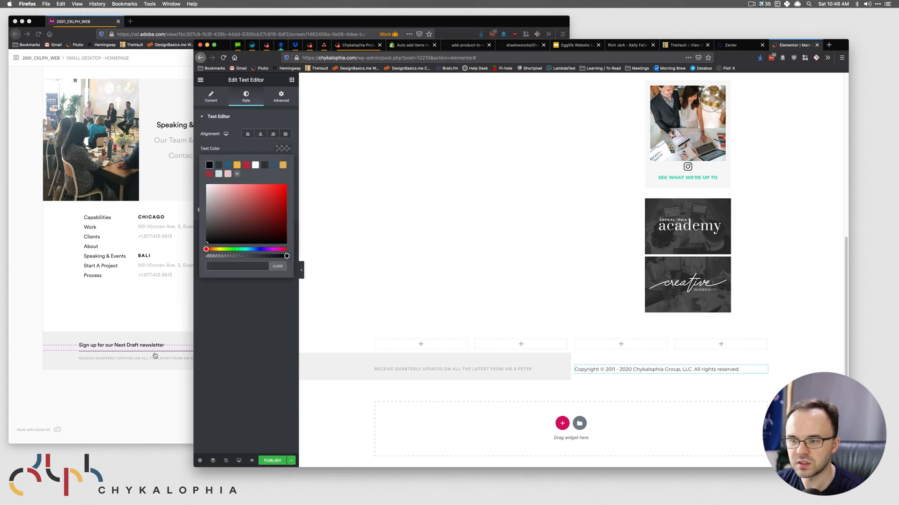
key(super+grave)
click(457, 195)
key(super+grave)
key(super+v)
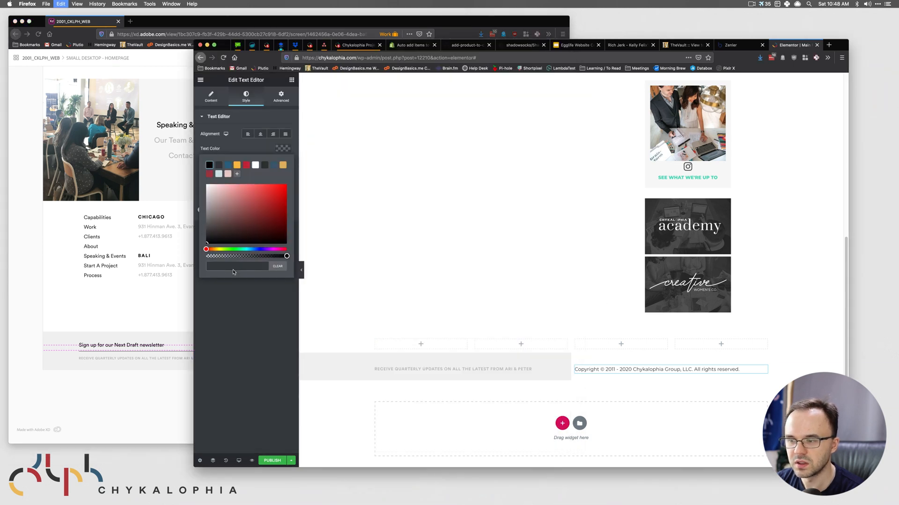
click(237, 337)
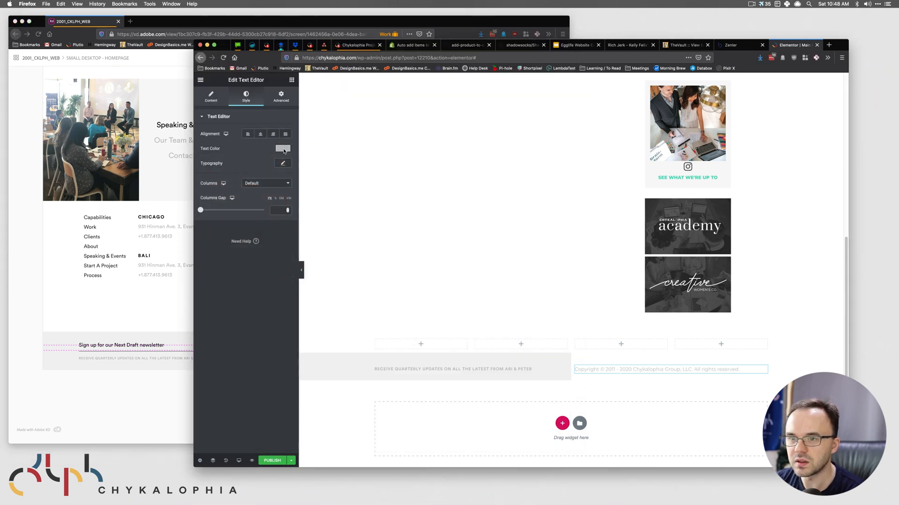
- Set the copyright line's font family to Circular Std
click(283, 163)
click(264, 182)
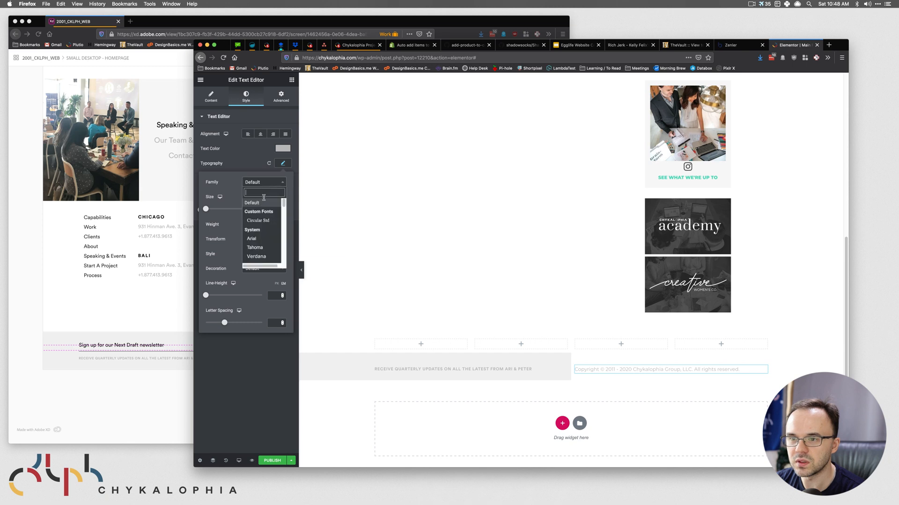
click(258, 220)
click(138, 263)
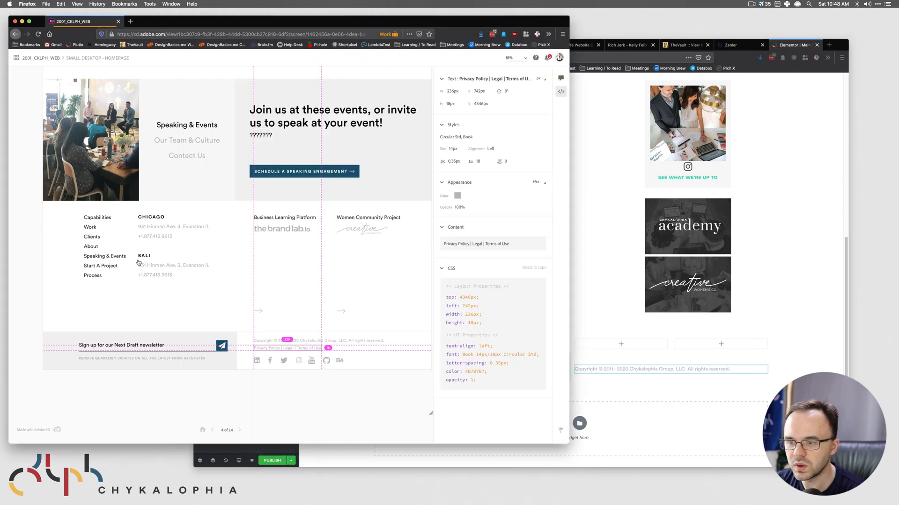
click(633, 382)
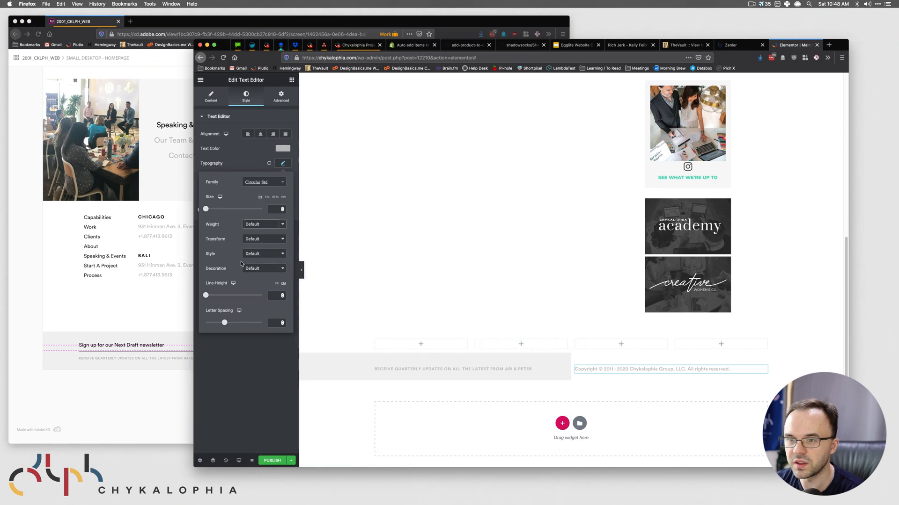
- Set the copyright font weight to 300
click(258, 225)
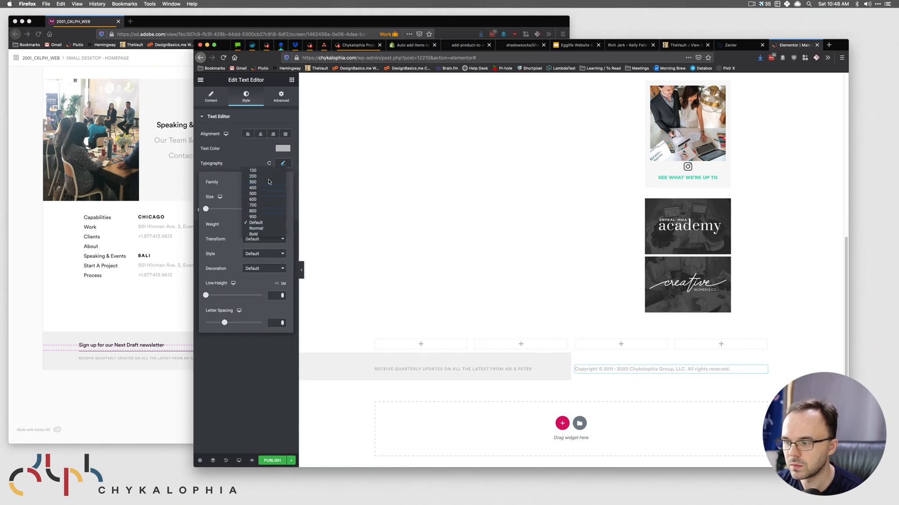
click(270, 177)
click(265, 183)
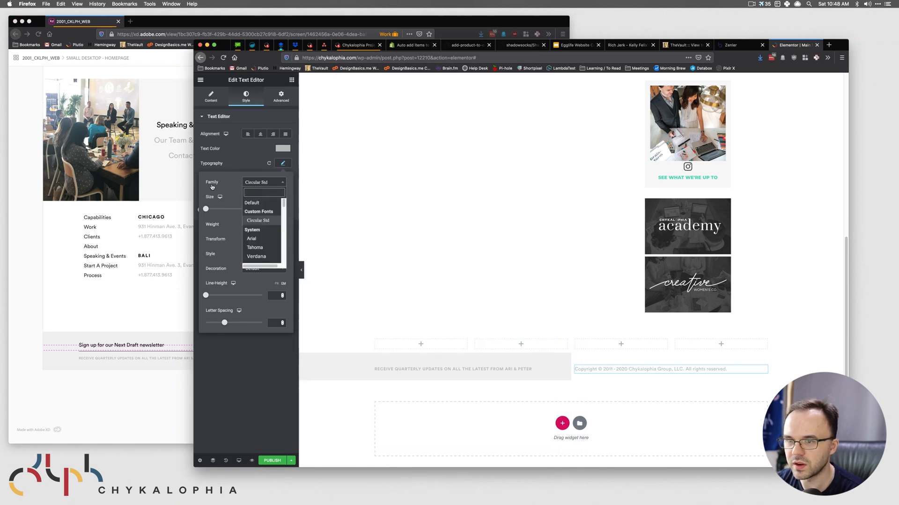
click(230, 197)
click(262, 224)
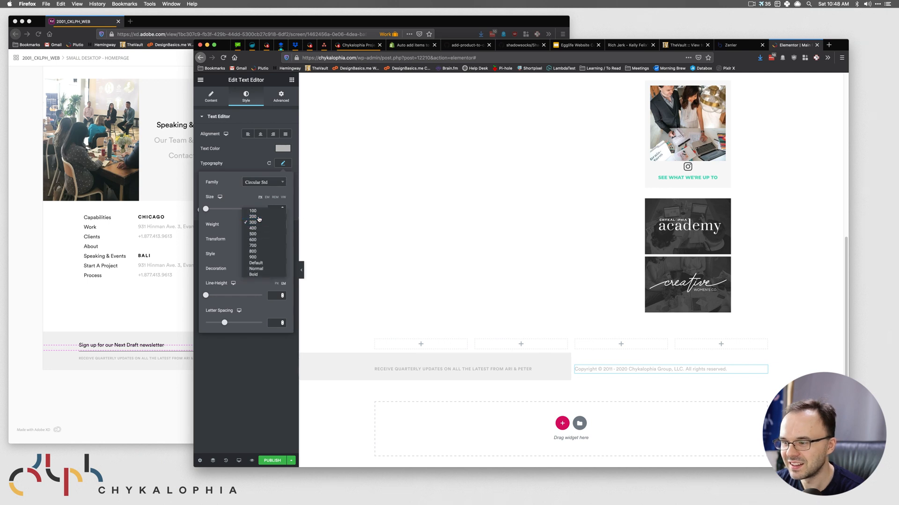
click(259, 217)
click(259, 227)
click(259, 228)
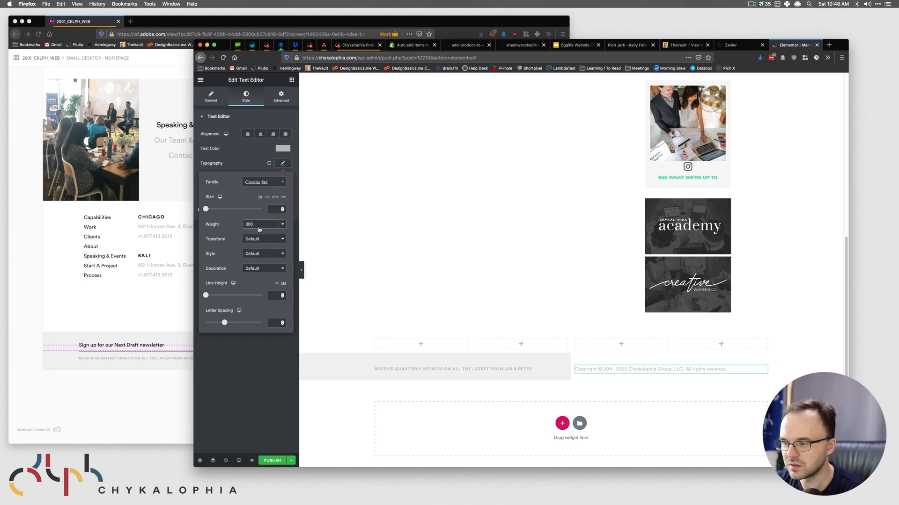
click(262, 239)
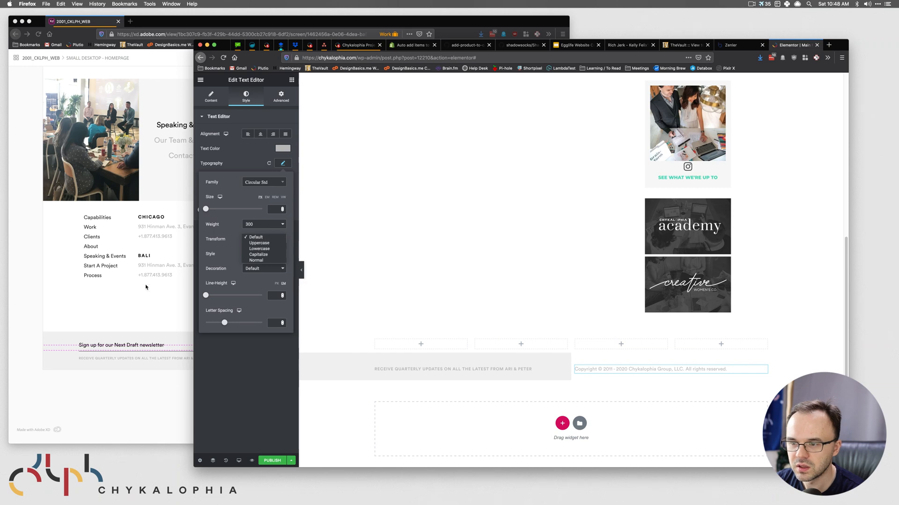
- Widen the copyright letter spacing to .3
click(147, 287)
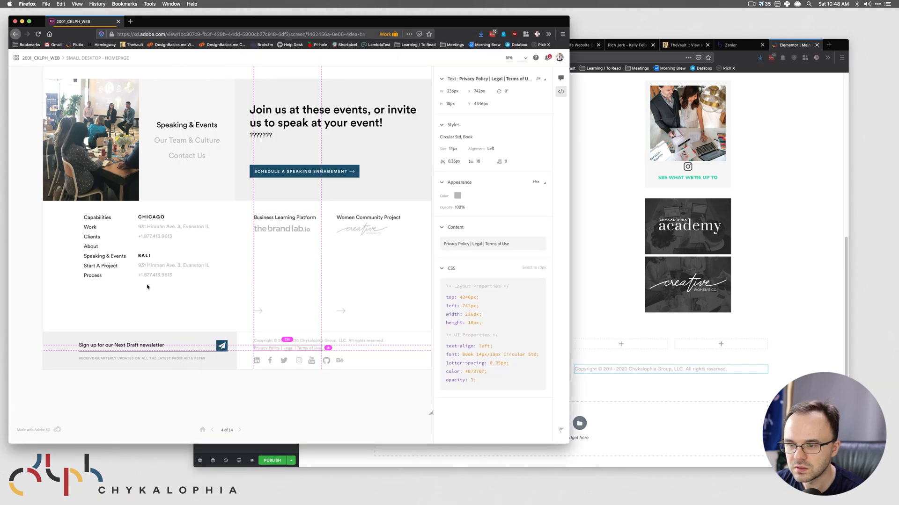
click(607, 288)
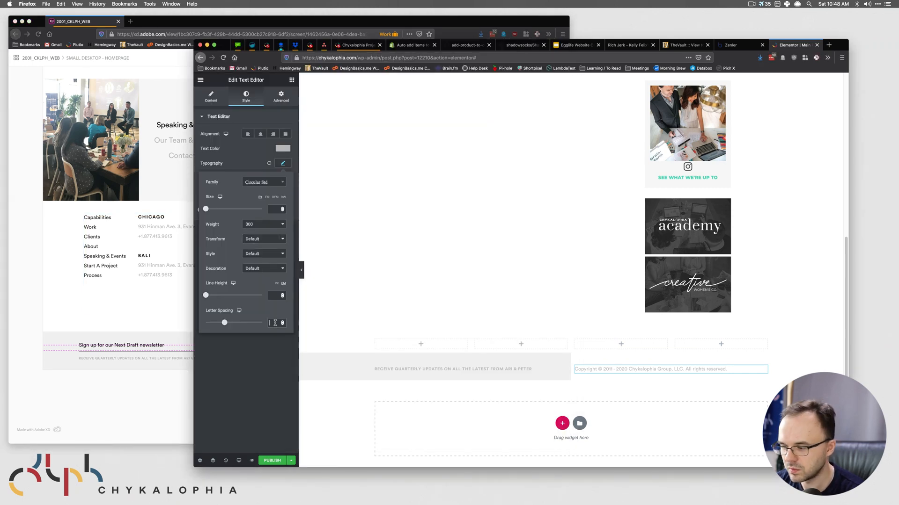
click(274, 323)
text(.35)
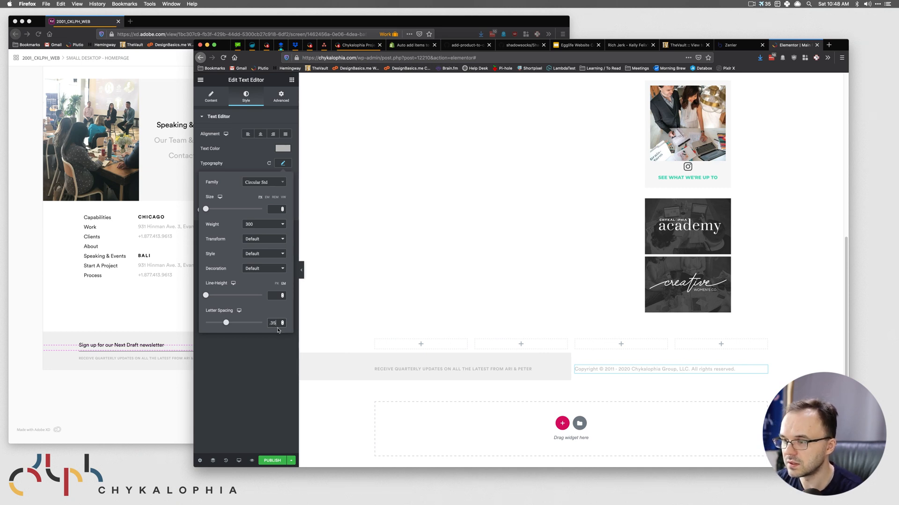
- Set the copyright font size to 14 after checking the XD specs
click(144, 298)
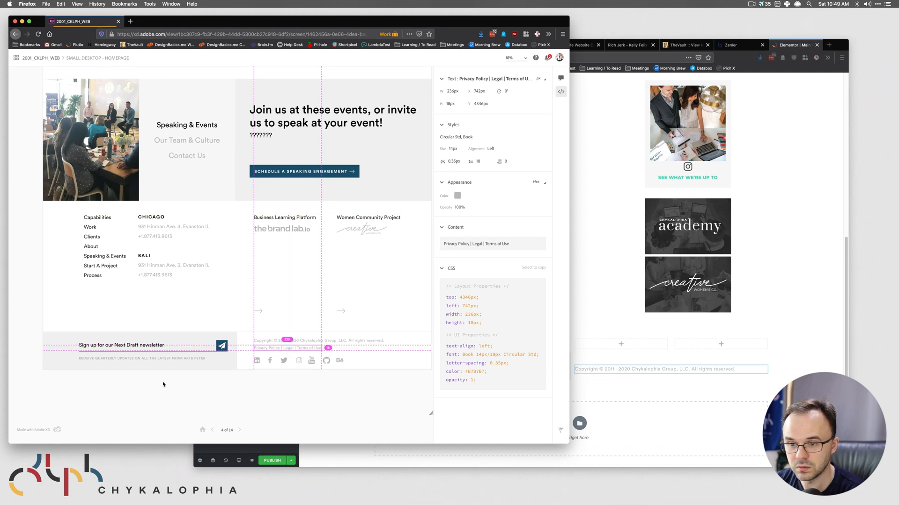
click(171, 360)
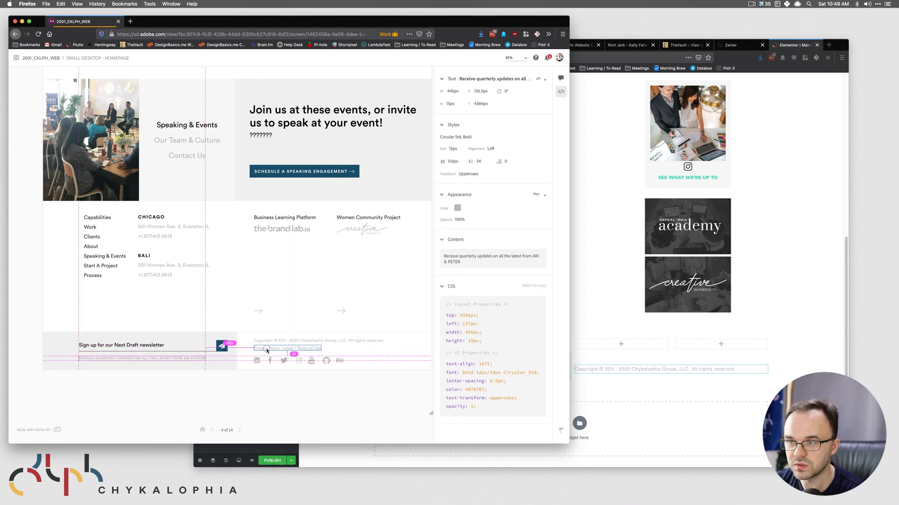
click(283, 341)
click(620, 397)
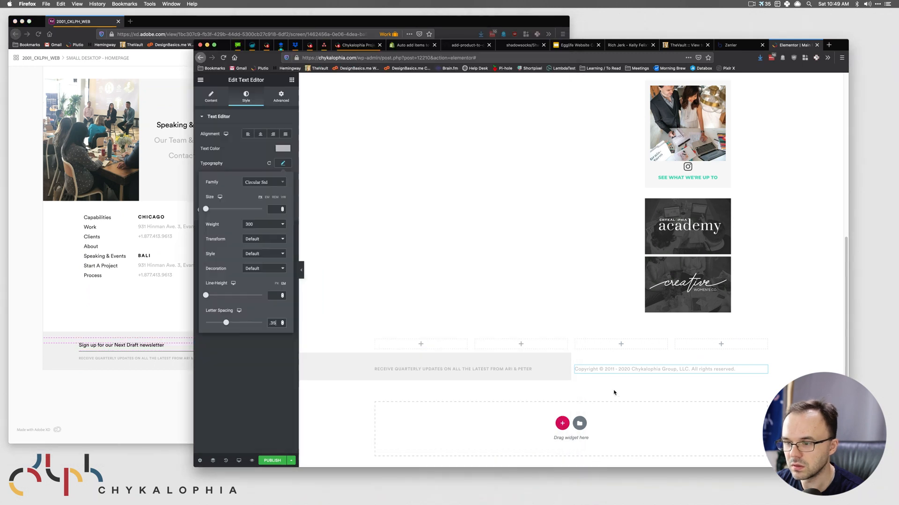
click(274, 210)
text(14)
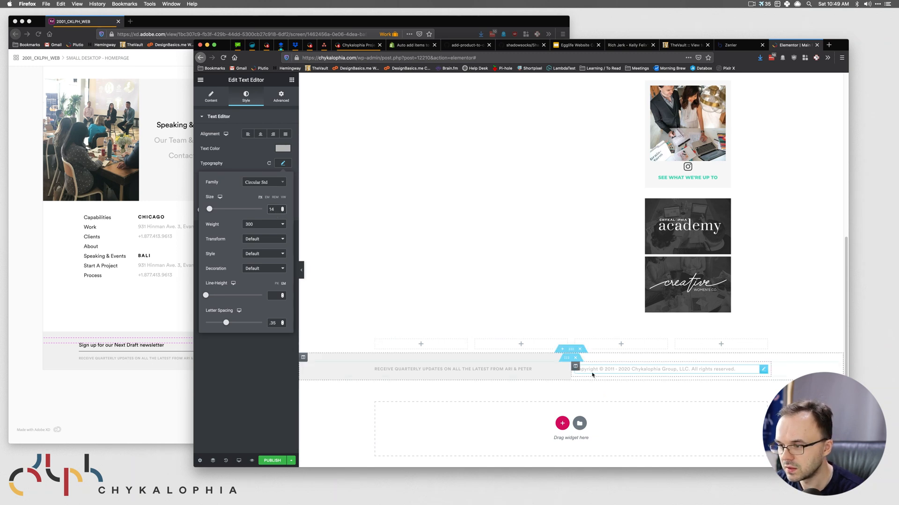
click(618, 380)
- Try gradient stop locations of 45, then 48, for the footer section's background
click(171, 394)
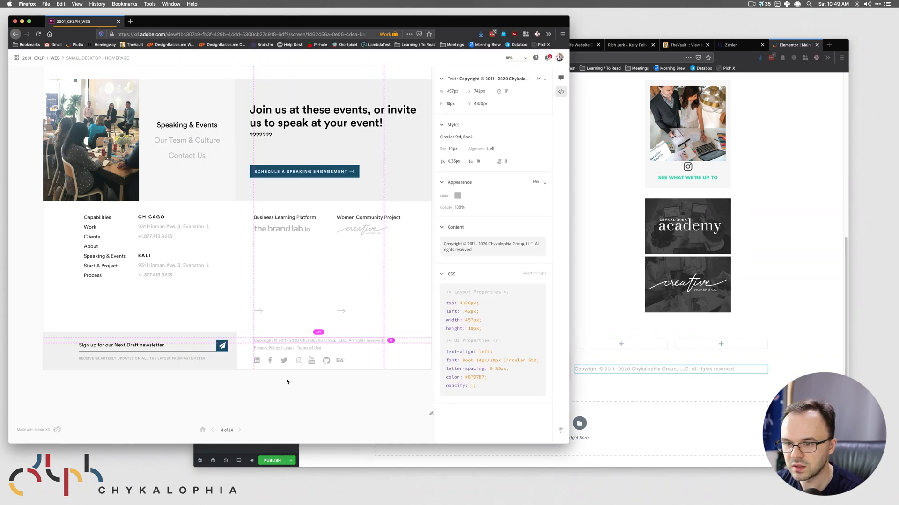
click(251, 344)
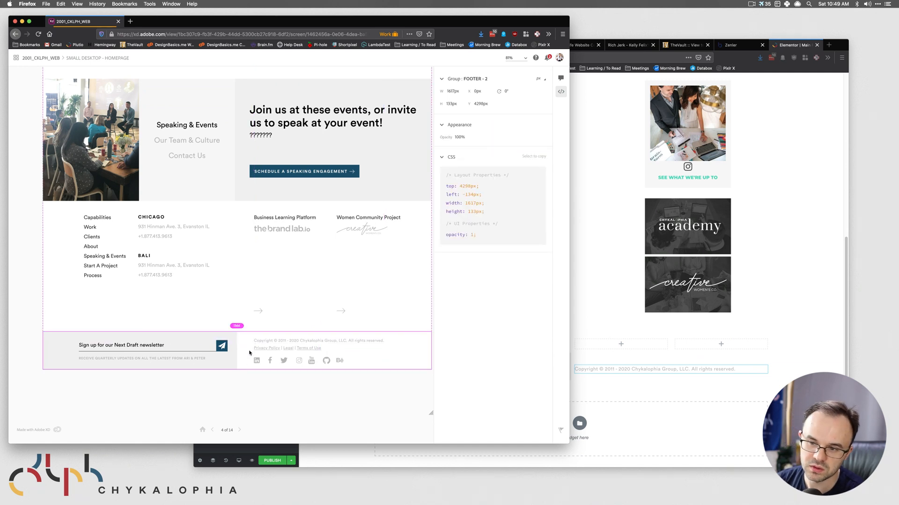
click(493, 347)
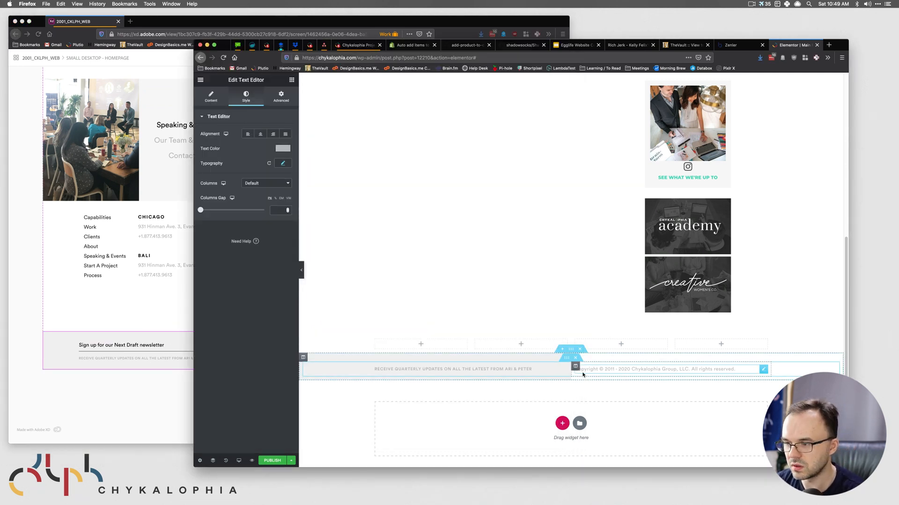
mouse_move(570, 356)
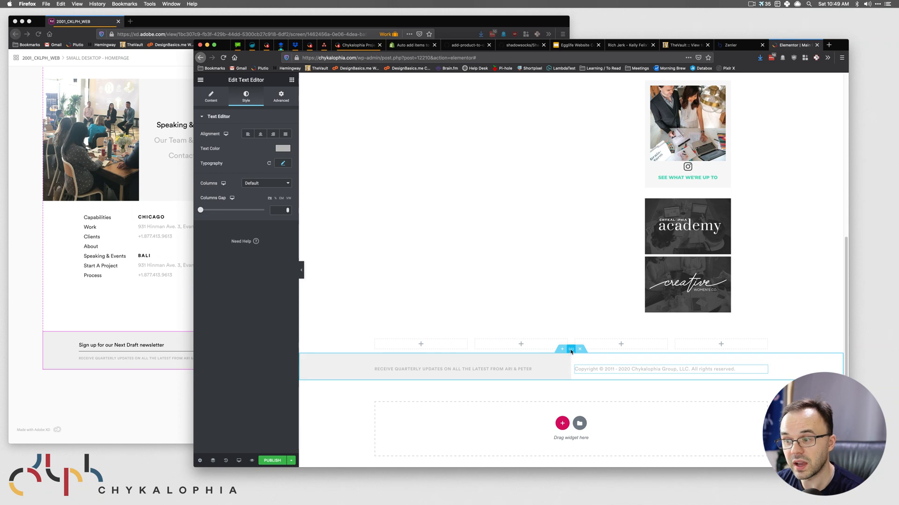
click(571, 349)
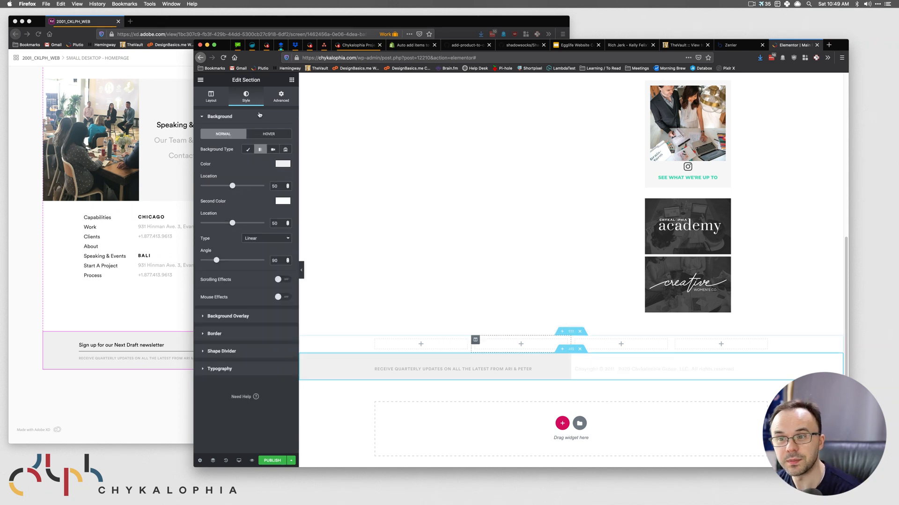
double_click(280, 186)
text(45)
double_click(275, 223)
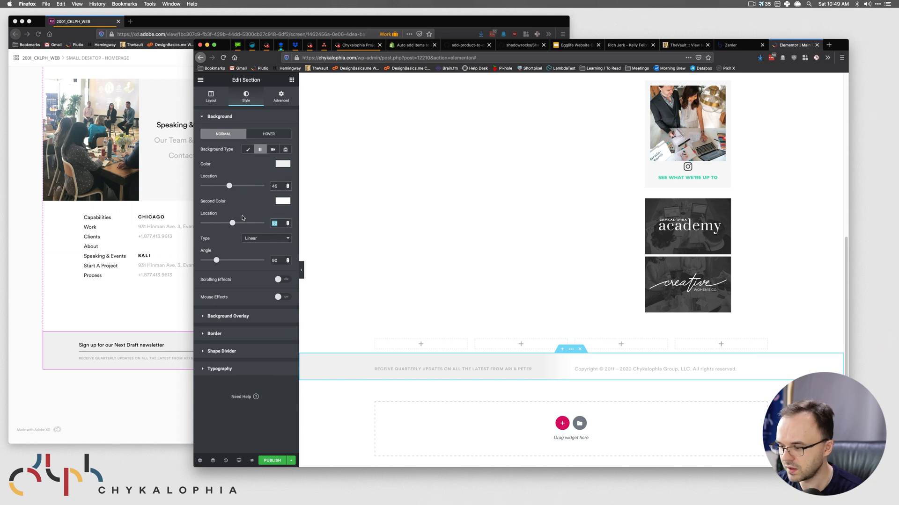
text(45)
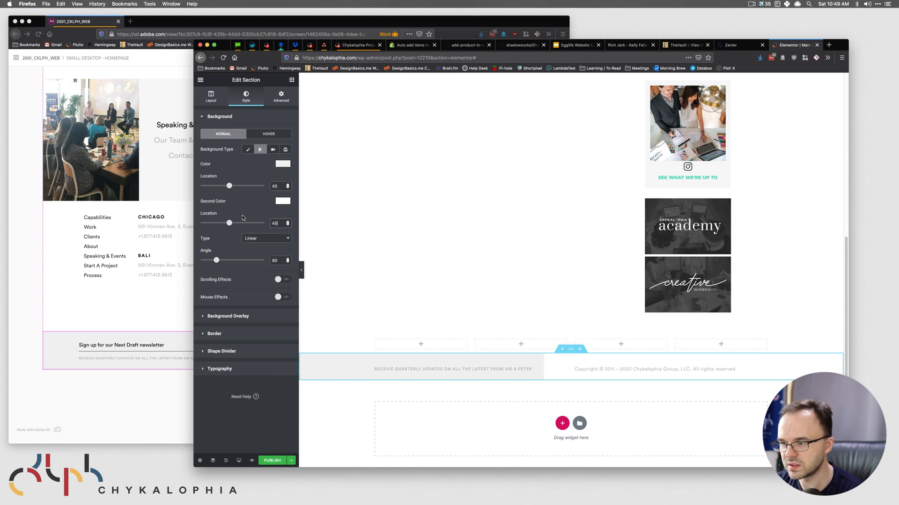
drag(277, 223, 270, 224)
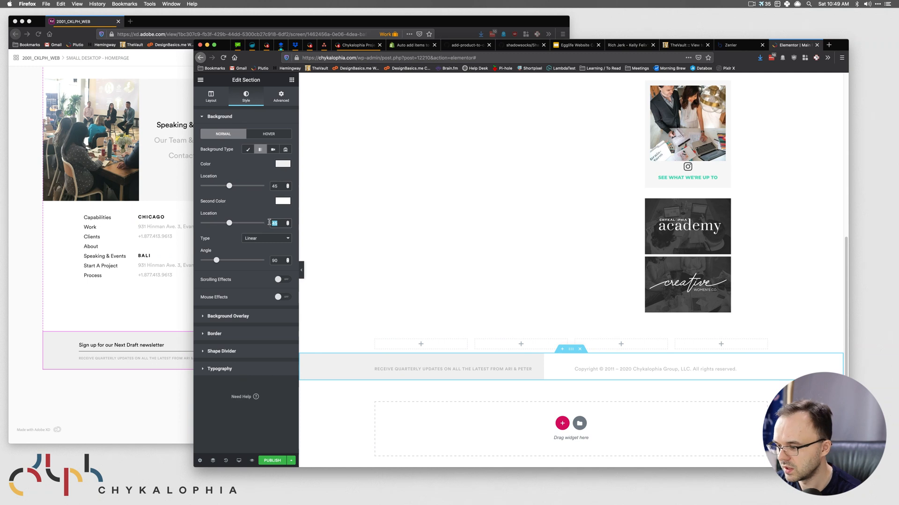
text(48)
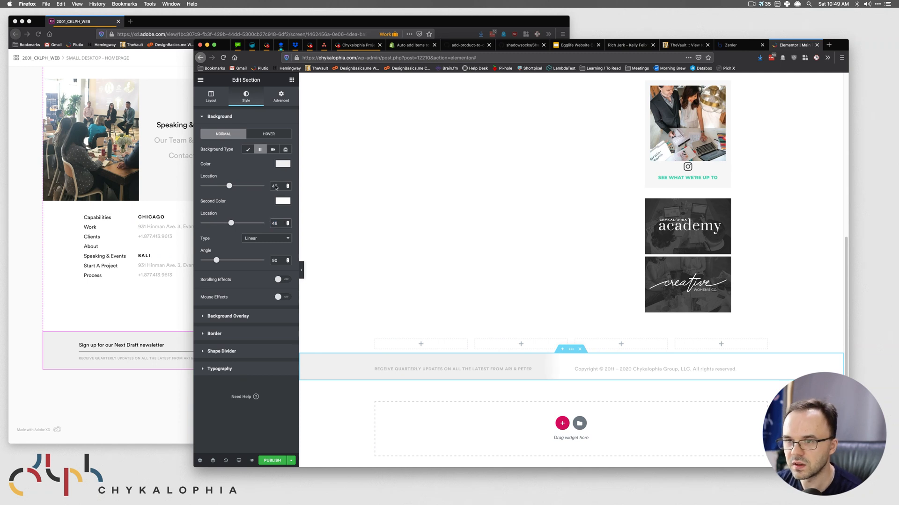
drag(278, 186, 255, 182)
text(48)
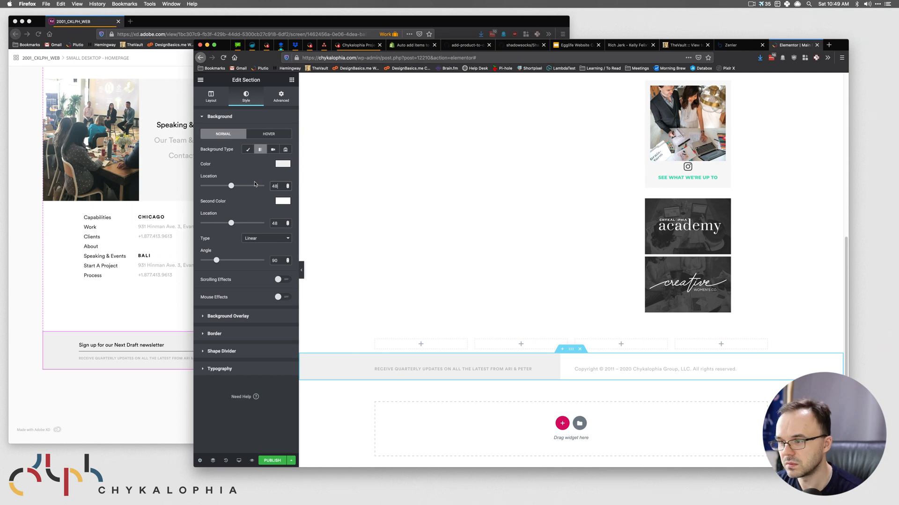
- Set both footer gradient stop locations to 50 to match the XD design
click(90, 424)
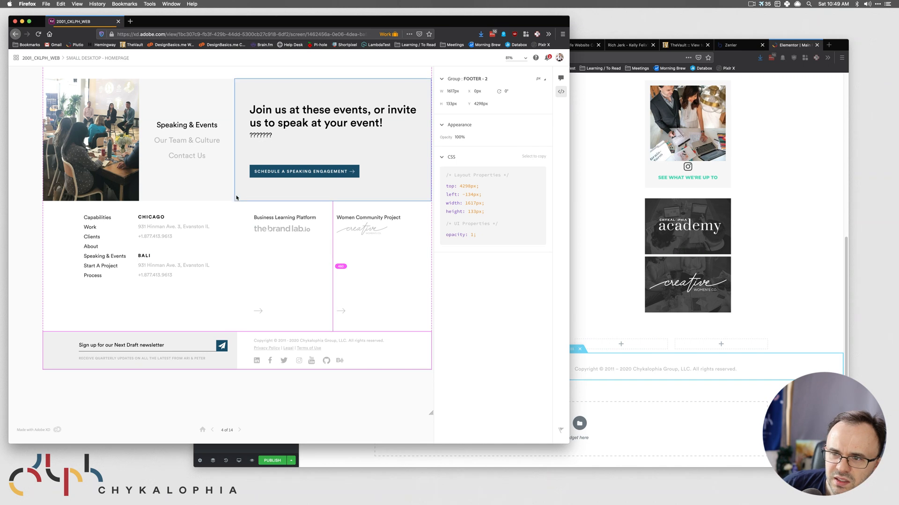
click(640, 393)
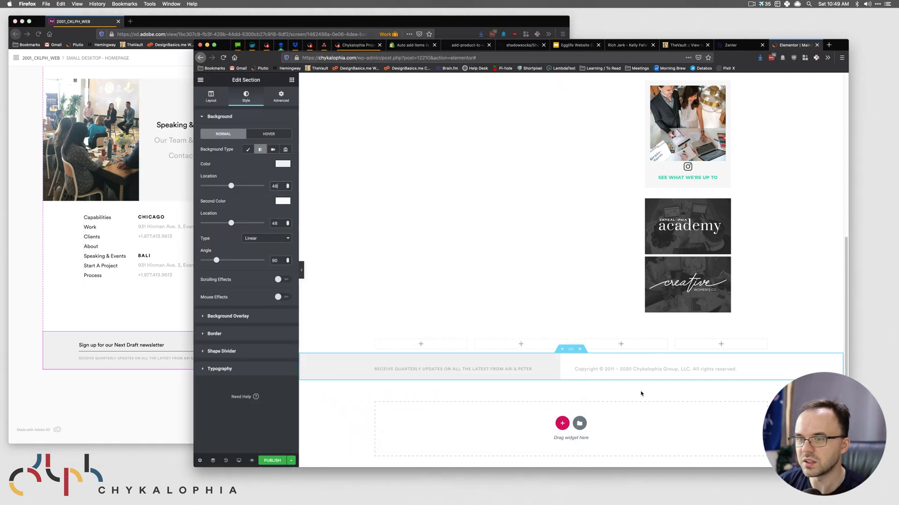
drag(281, 188, 243, 183)
text(50)
drag(280, 223, 257, 218)
text(50)
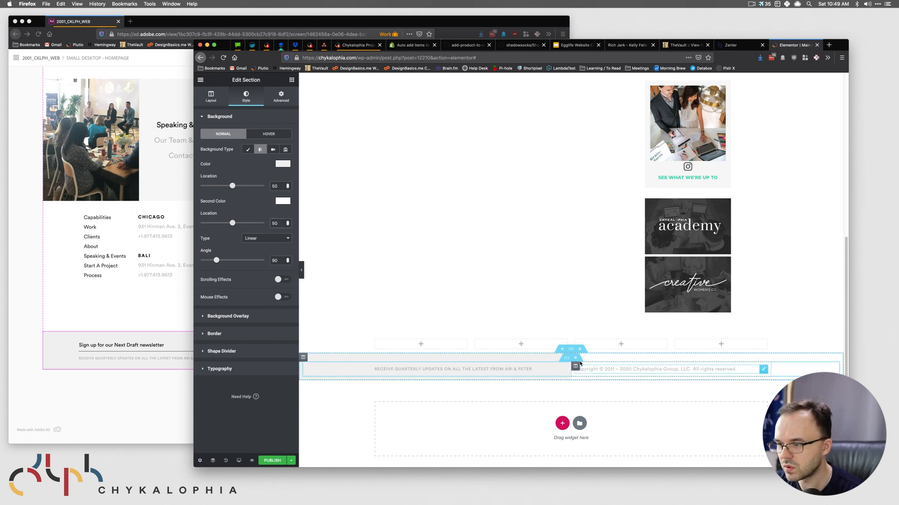
- Give the copyright column unlinked padding of 10 on top and 40 on the left
click(575, 366)
click(289, 99)
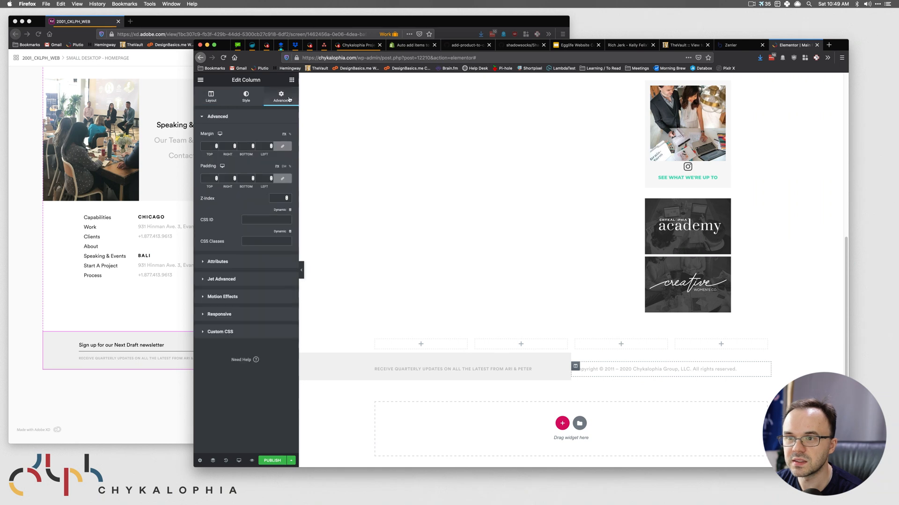
click(281, 179)
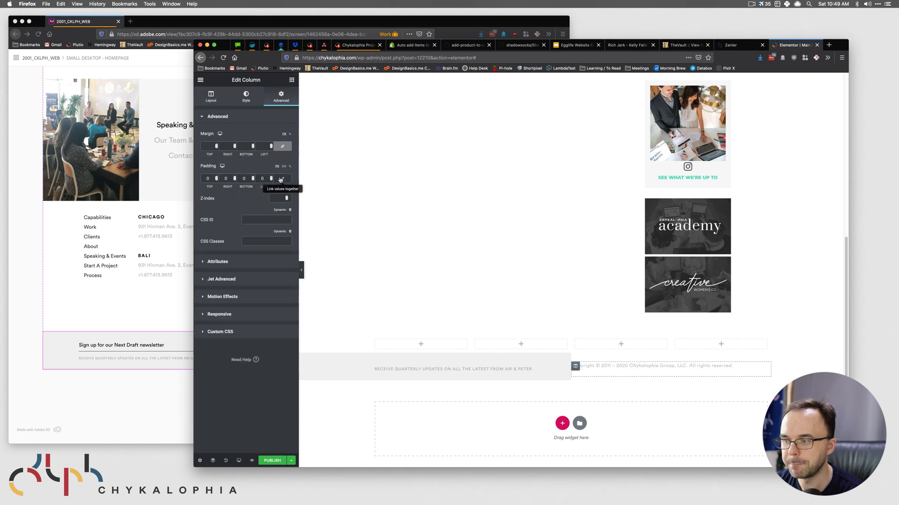
double_click(208, 178)
text(10)
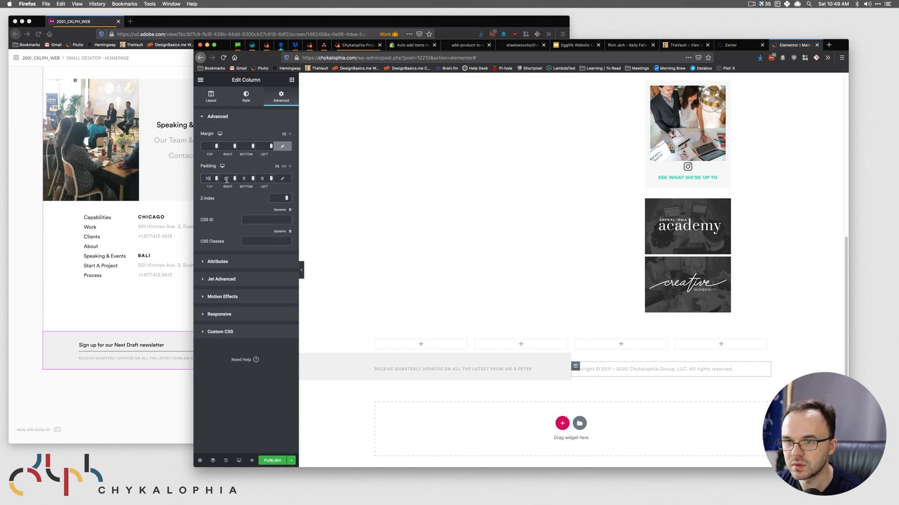
drag(265, 178, 244, 178)
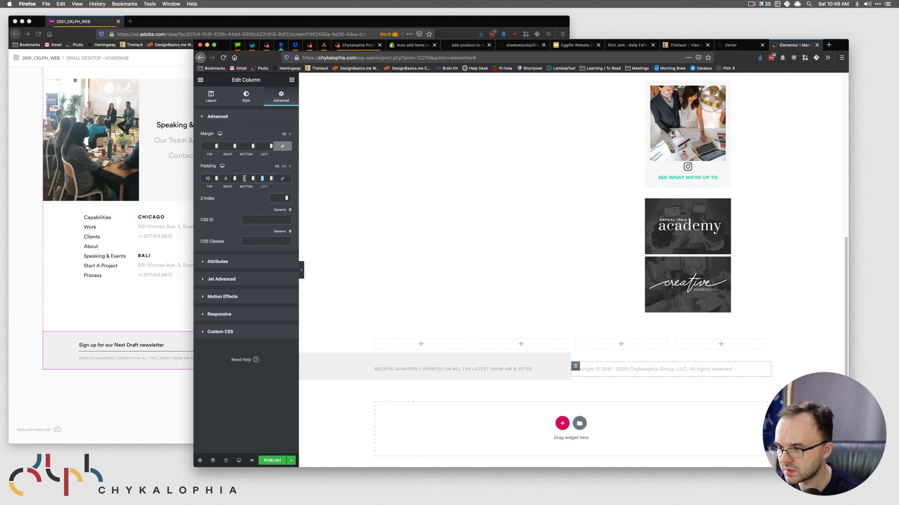
text(20)
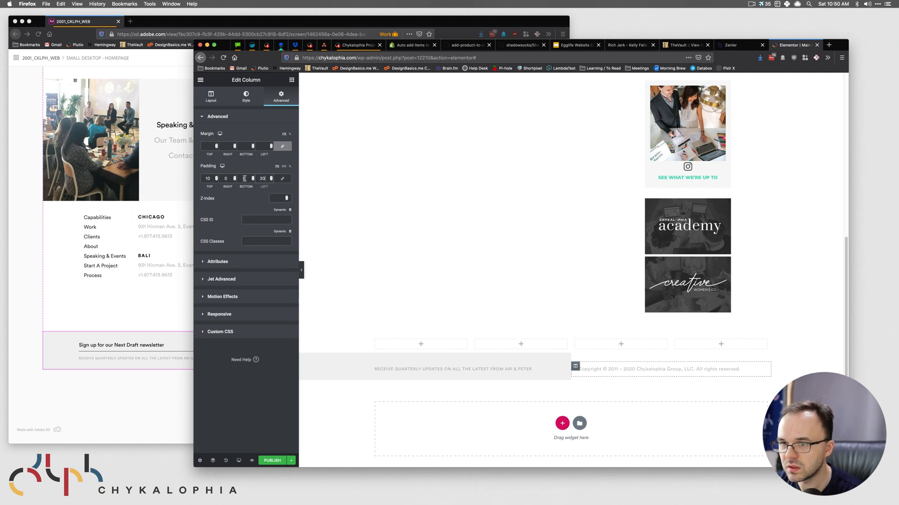
key(BackSpace)
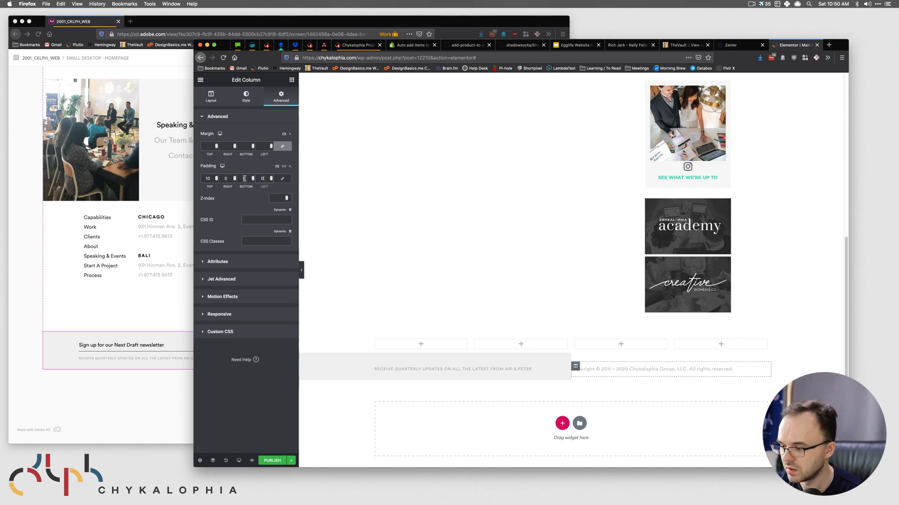
text(40)
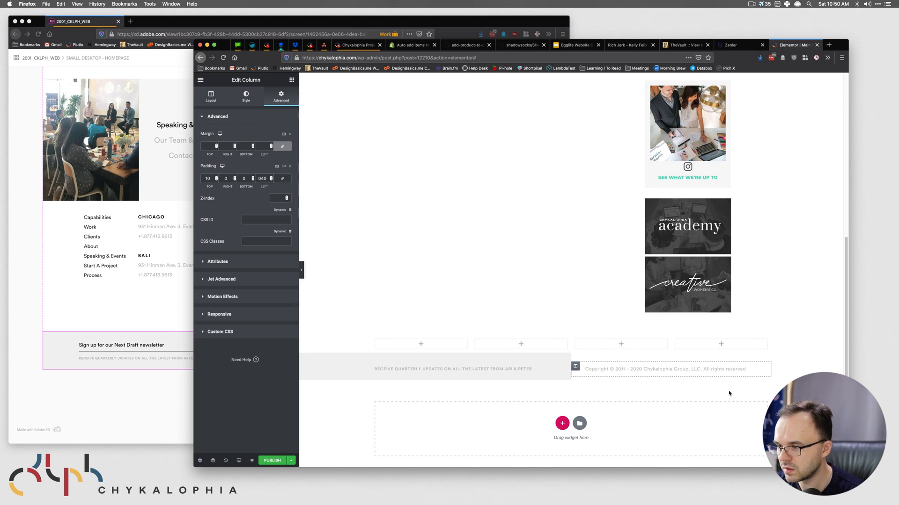
- Duplicate the copyright text widget and set the column's widgets space to 0
click(175, 378)
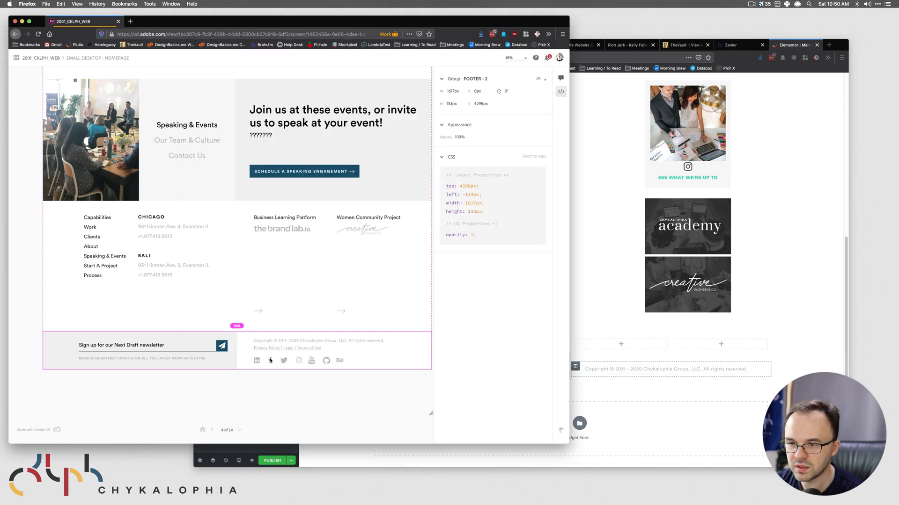
click(289, 343)
click(327, 351)
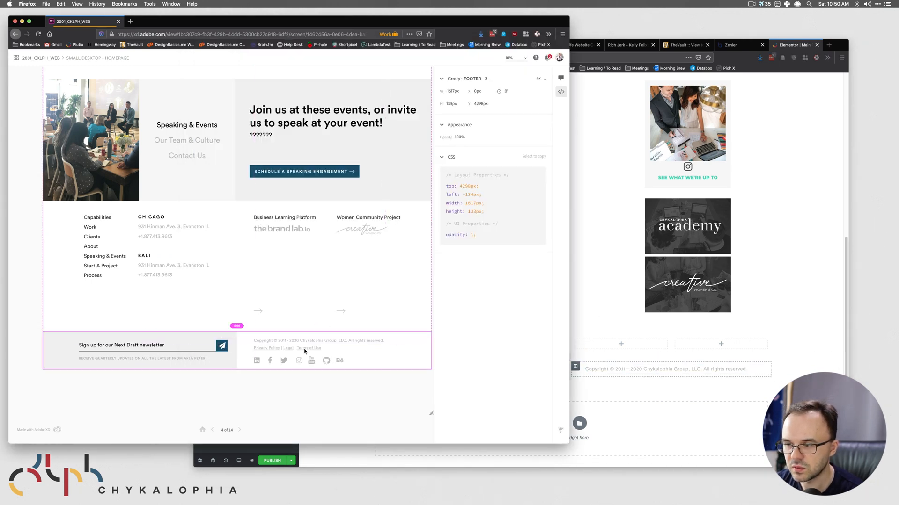
click(631, 374)
right_click(769, 363)
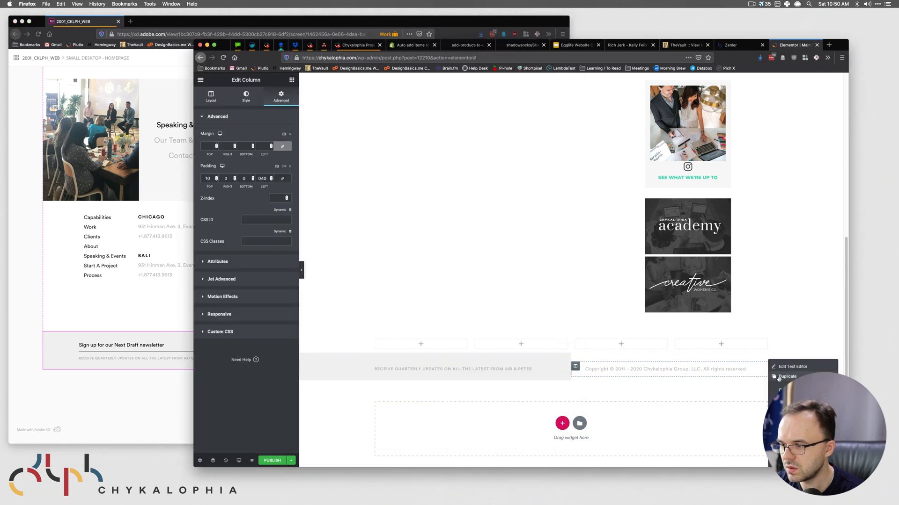
click(778, 377)
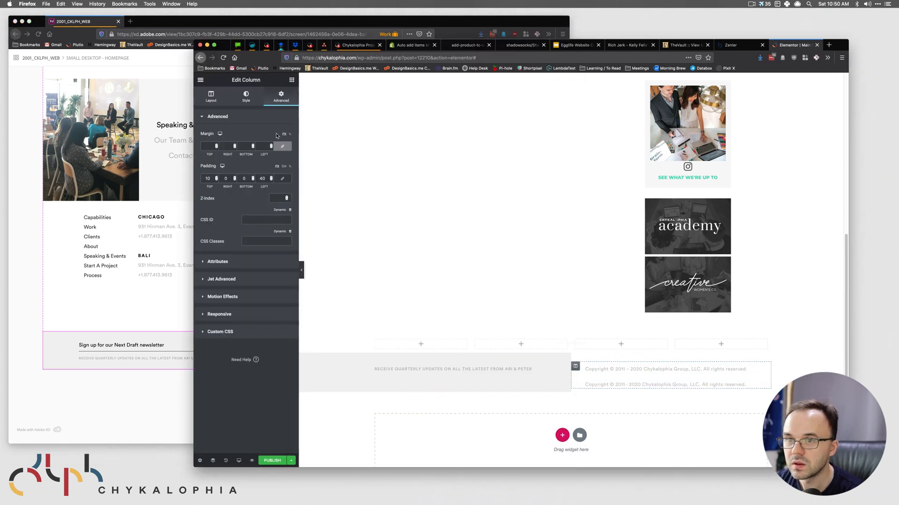
click(210, 96)
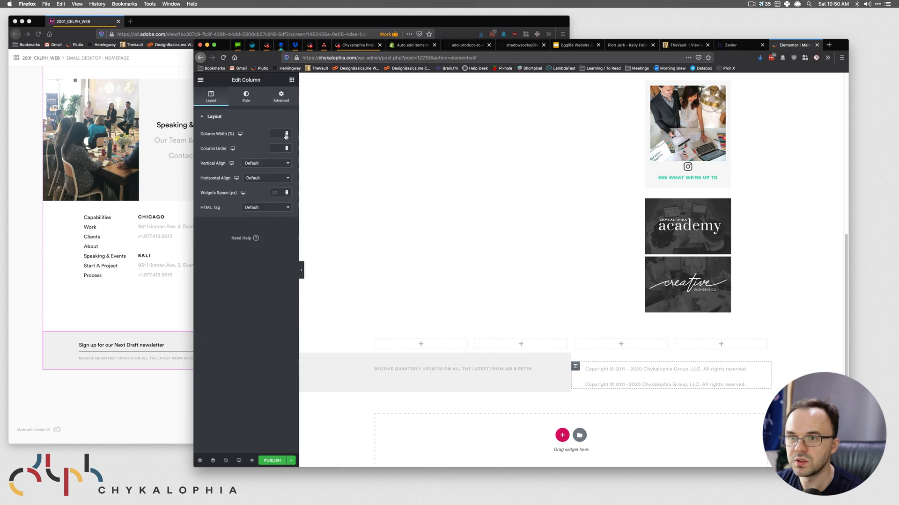
text(0)
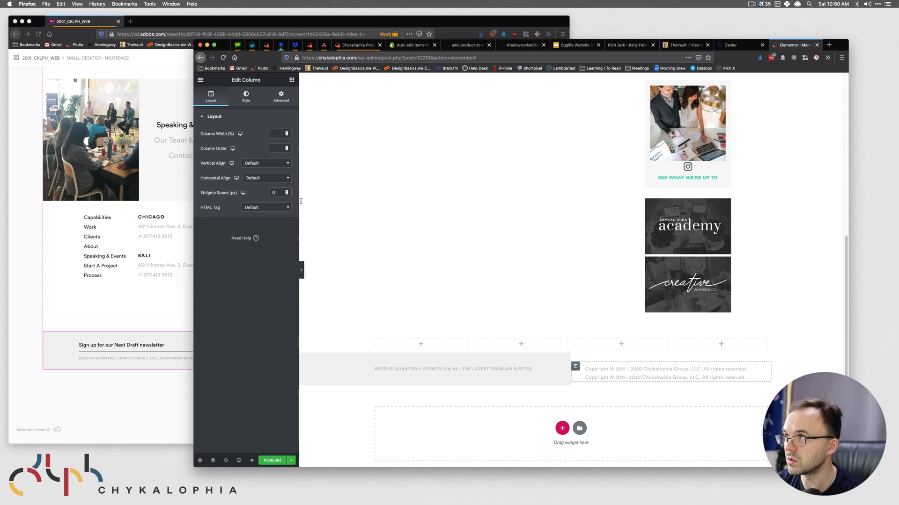
- Replace the duplicated line's text with the 'Privacy Policy | Legal | Terms of Use' text copied from XD
click(745, 377)
click(287, 141)
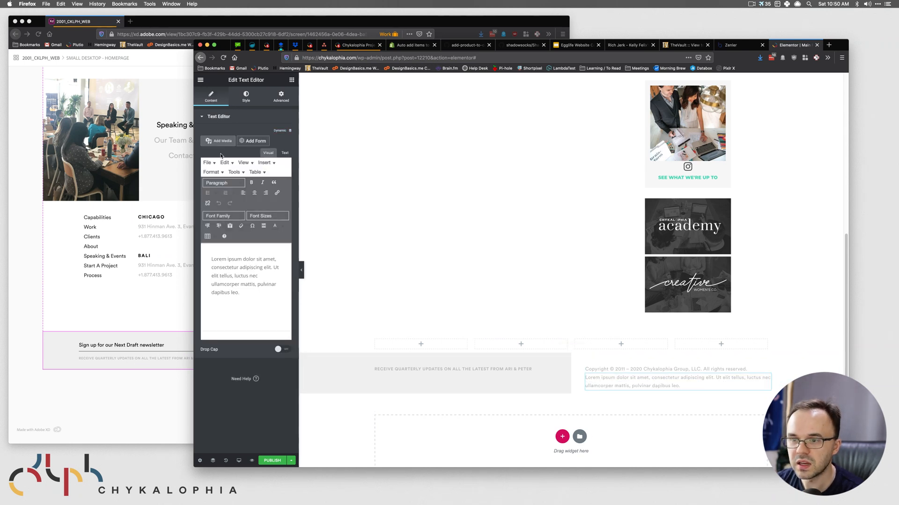
key(super+grave)
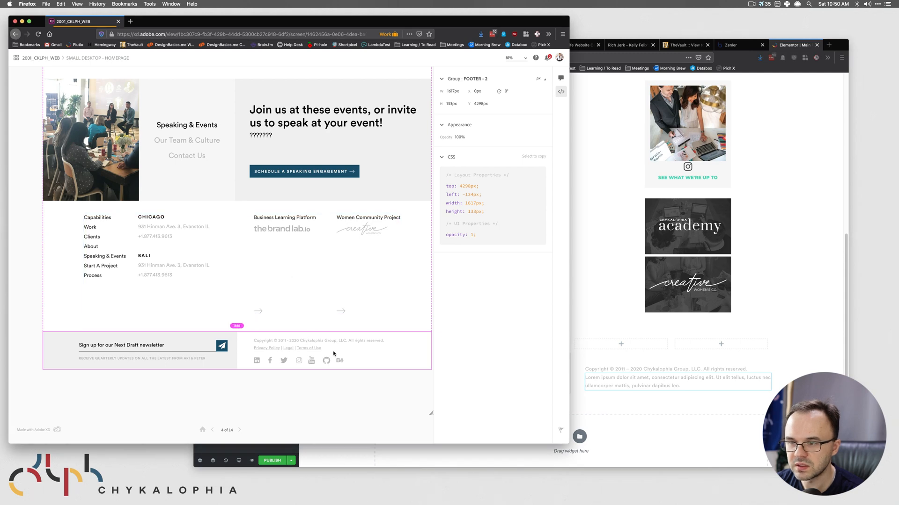
click(302, 349)
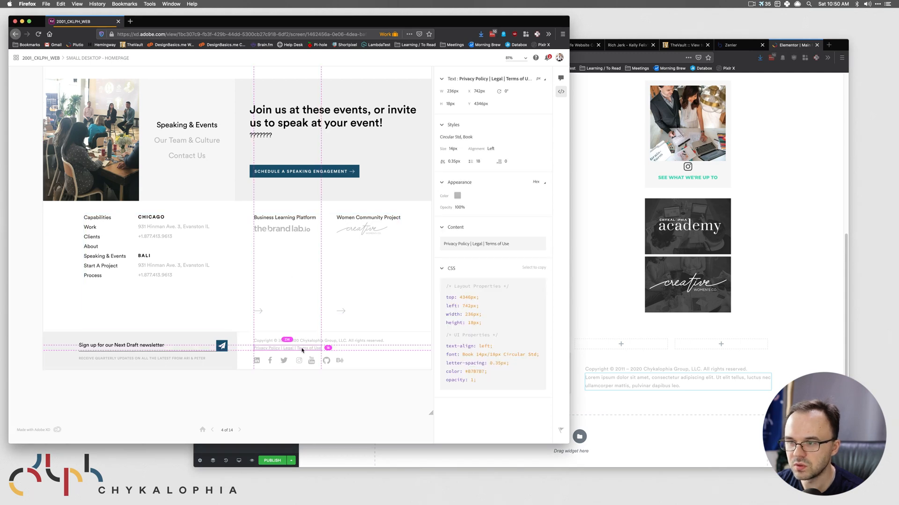
click(508, 245)
click(623, 400)
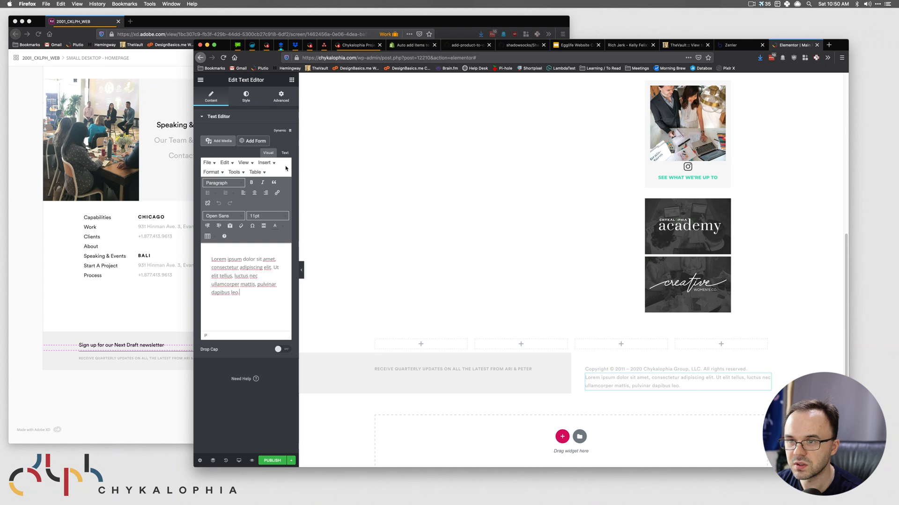
key(super+a)
text(Privacy Policy | Legal | Terms of Use)
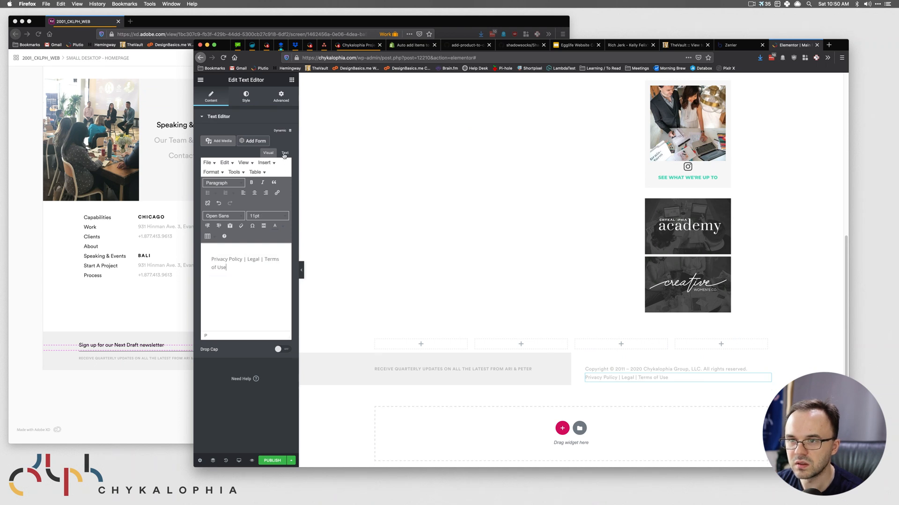
click(284, 154)
click(265, 154)
- Link 'Privacy Policy' and 'Legal' to #
double_click(234, 261)
click(242, 258)
drag(242, 259, 211, 260)
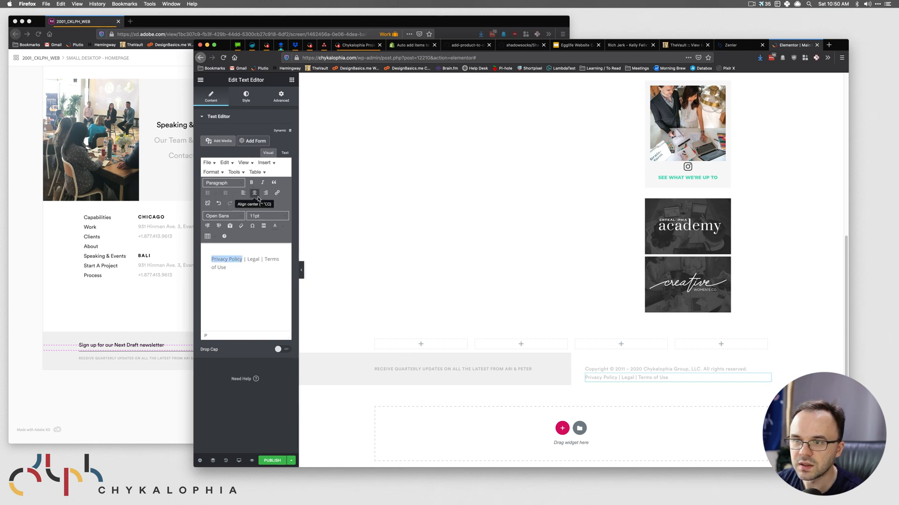
click(277, 193)
text(#)
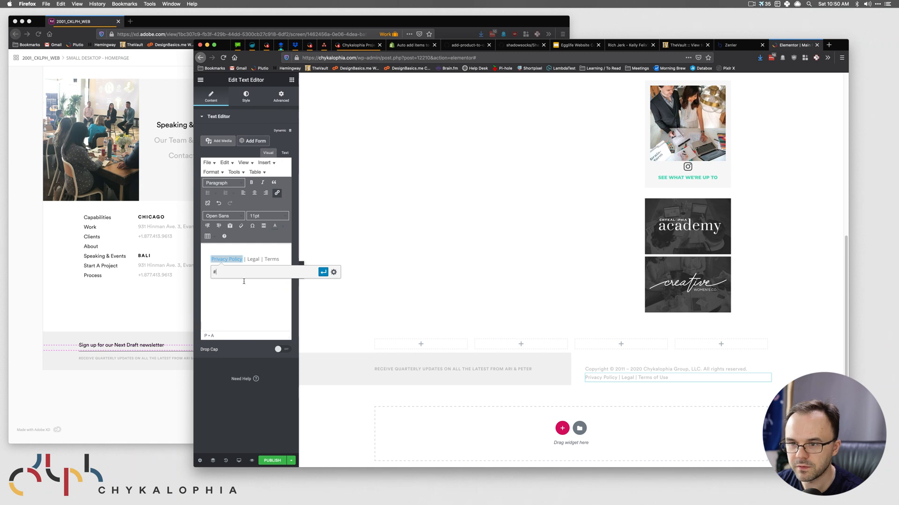
click(323, 272)
drag(261, 259, 247, 259)
click(277, 193)
text(#)
click(359, 271)
- Link 'Terms of Use' to # and save the page as a draft
drag(265, 259, 255, 266)
click(277, 192)
text(#)
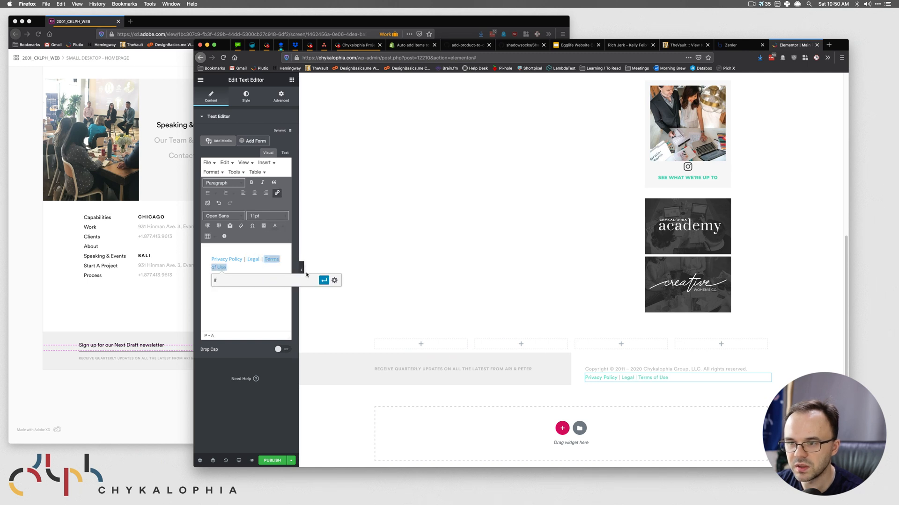
click(322, 281)
click(263, 305)
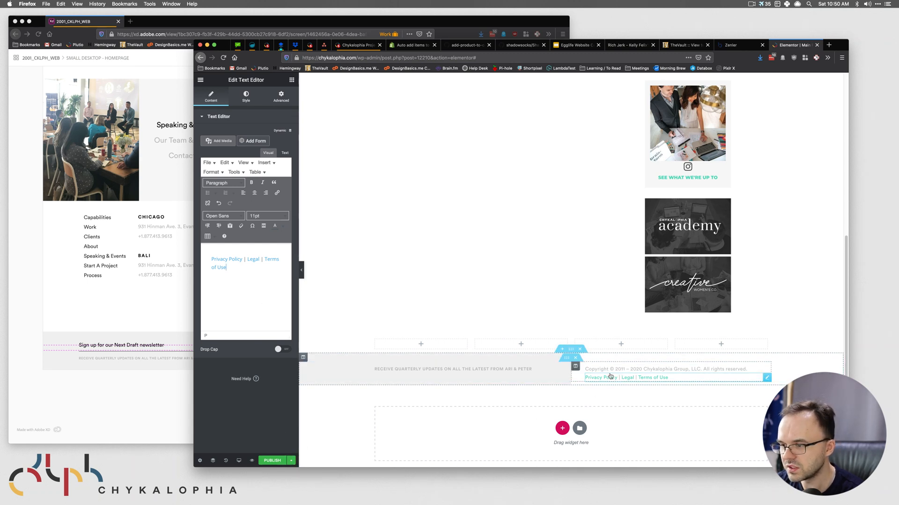
click(291, 460)
click(237, 416)
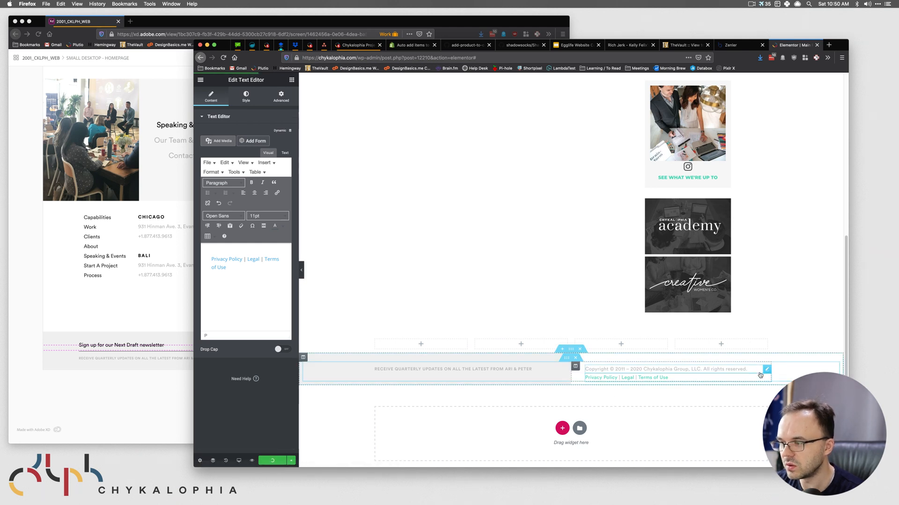
click(246, 97)
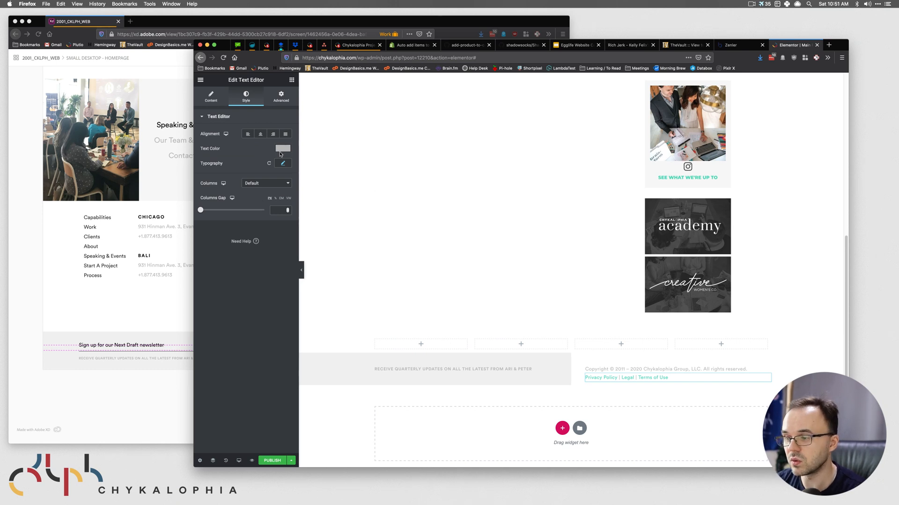
- Set the footer column's typography link colour to the grey hex copied from the XD design
click(575, 365)
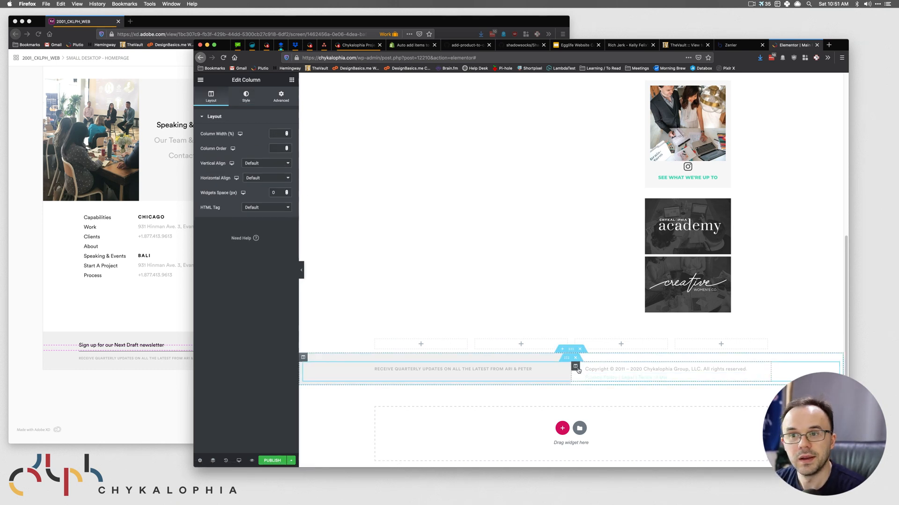
click(244, 97)
click(213, 187)
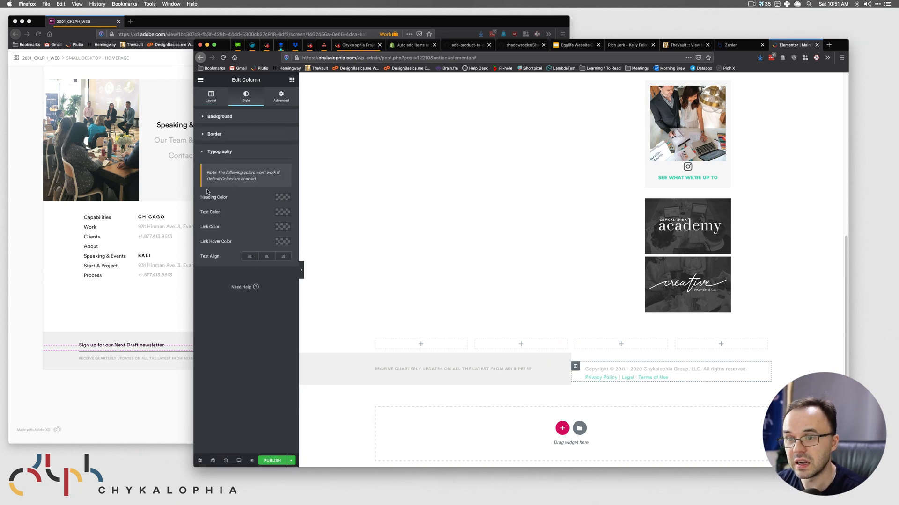
click(282, 226)
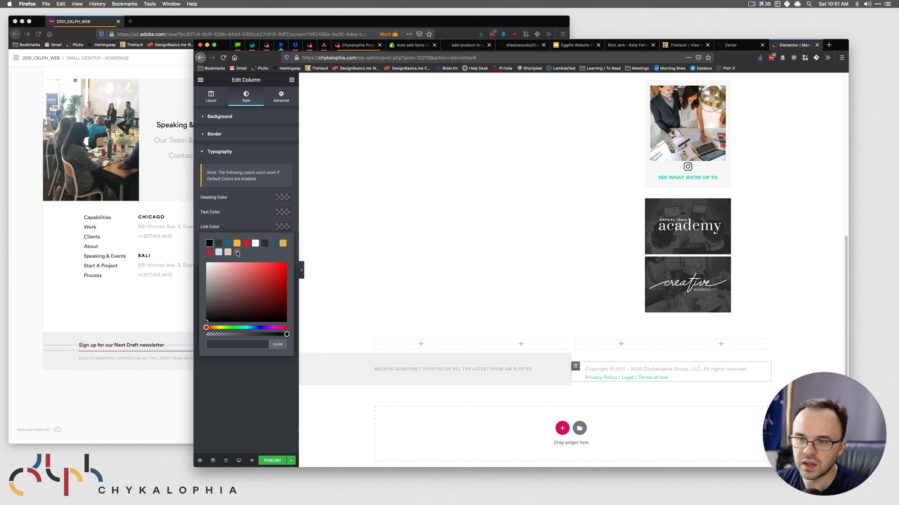
key(super+grave)
click(458, 196)
key(super+grave)
key(super+v)
click(234, 386)
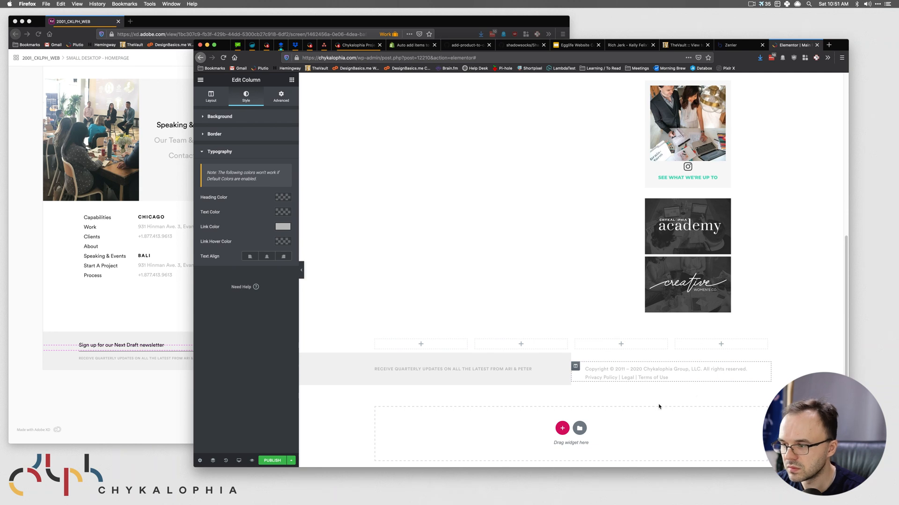
scroll(515, 376, up, 1)
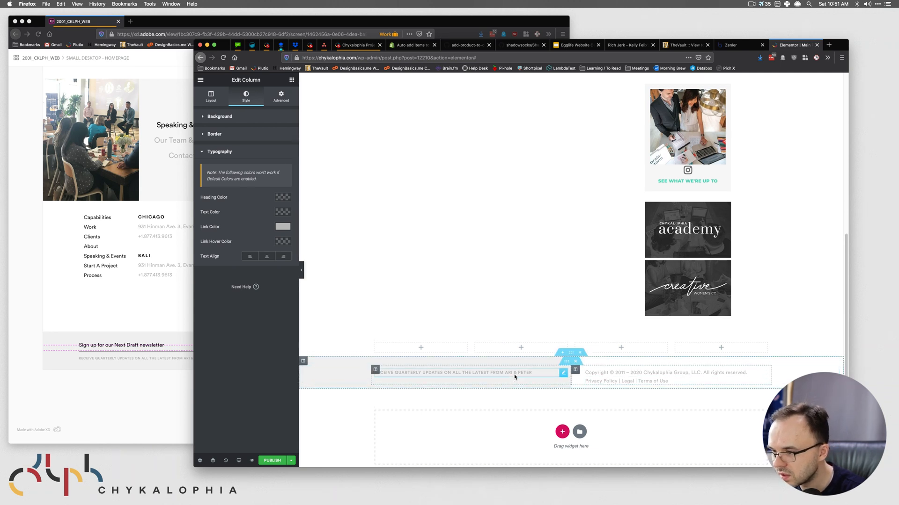
- Add custom CSS 'selector a { text-decoration: underline; }' to the footer links widget and save a draft
click(539, 378)
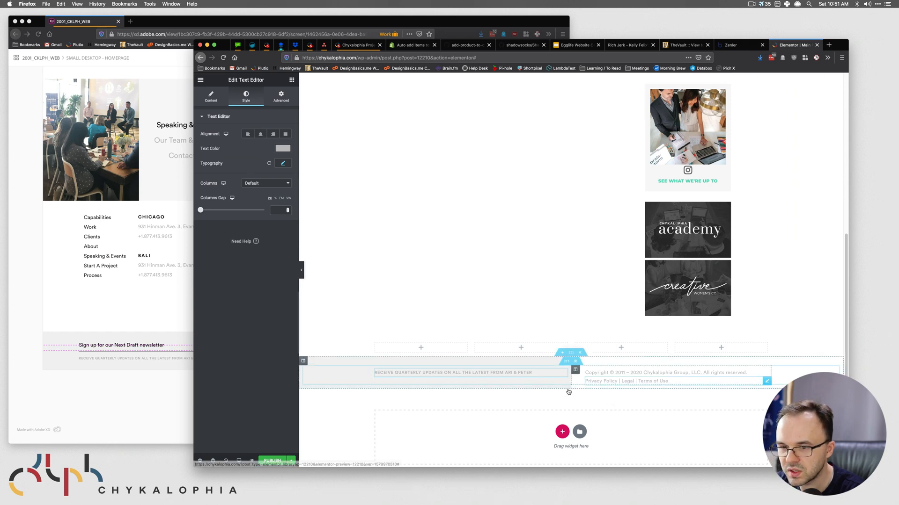
click(159, 388)
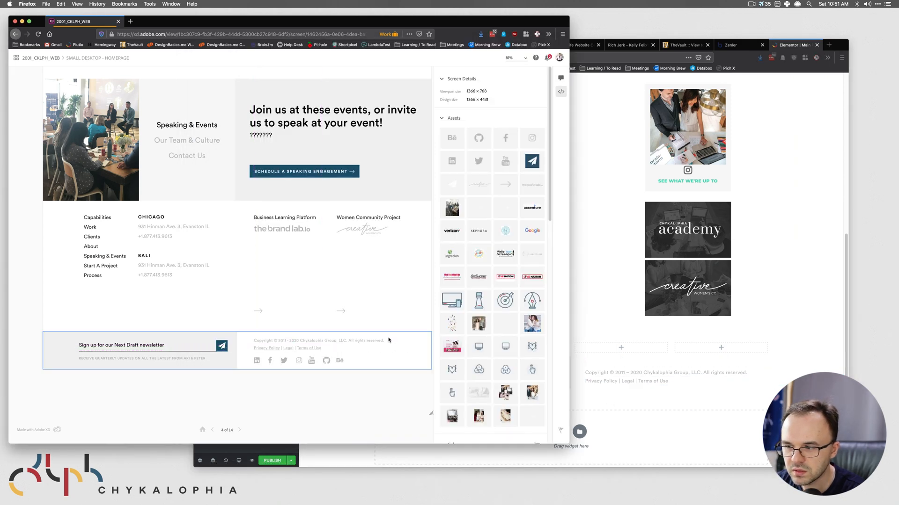
click(685, 382)
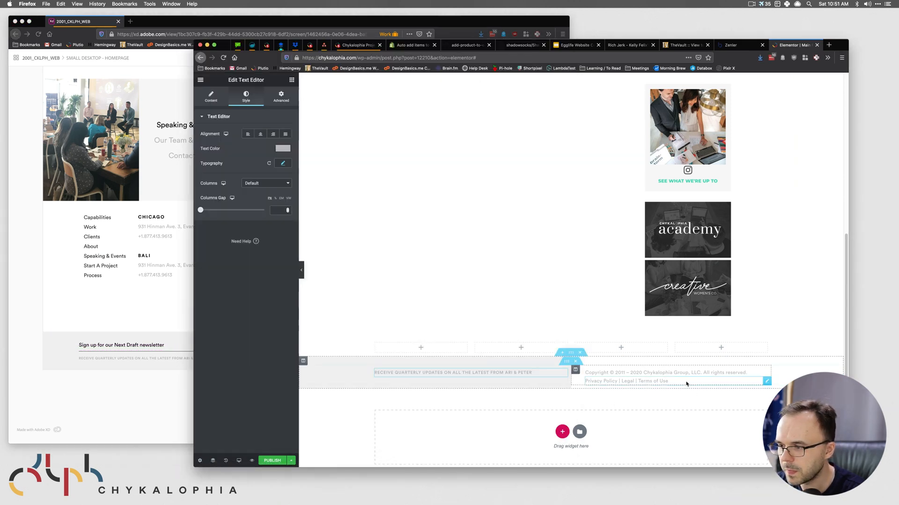
click(283, 98)
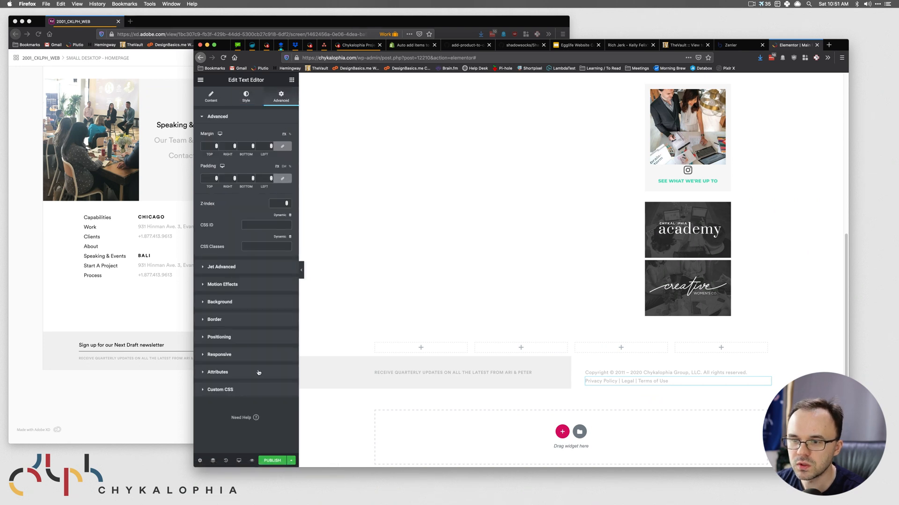
click(220, 390)
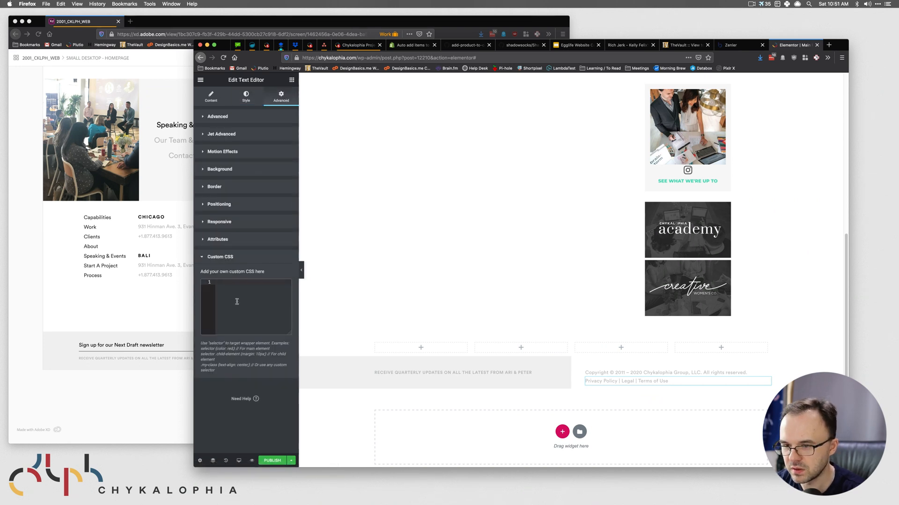
text(selector)
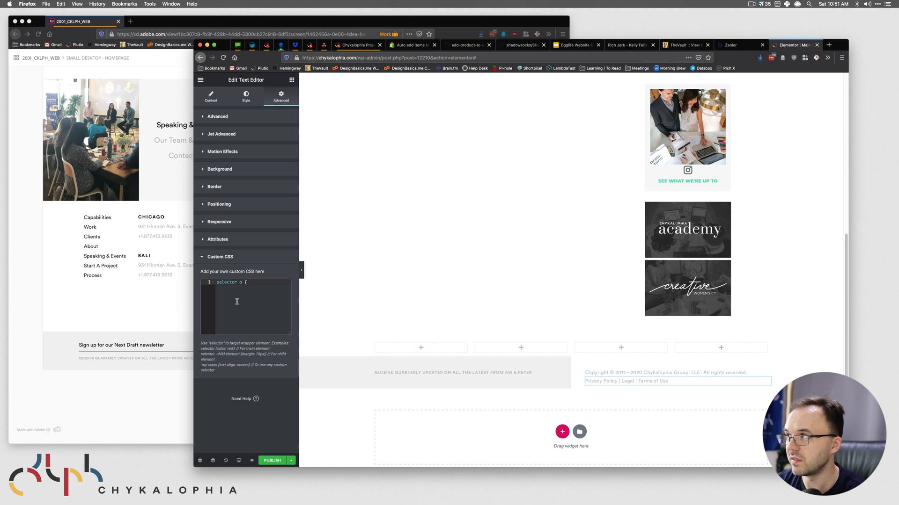
text(a { text-)
key(Return)
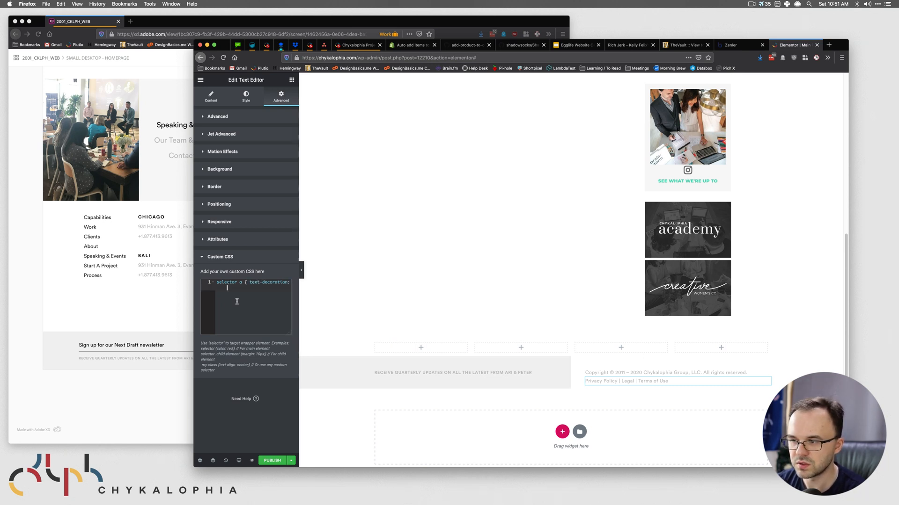
text(un)
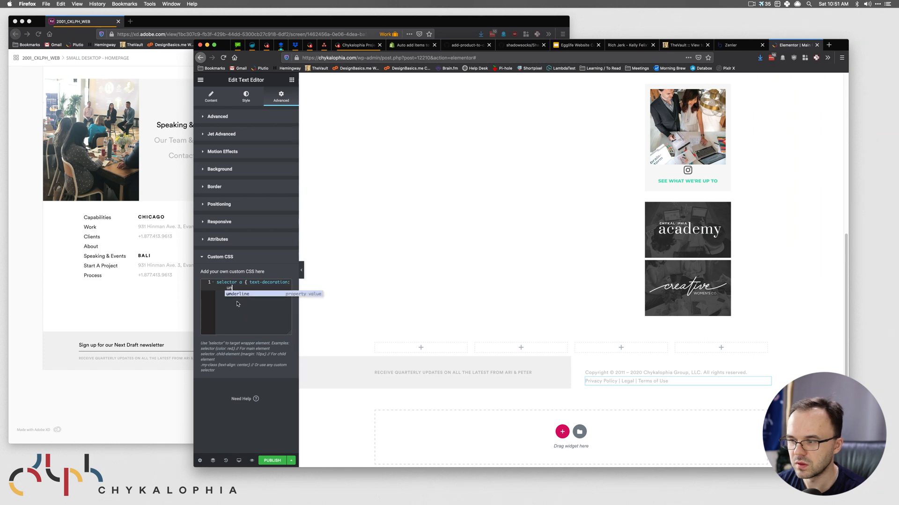
text(derline })
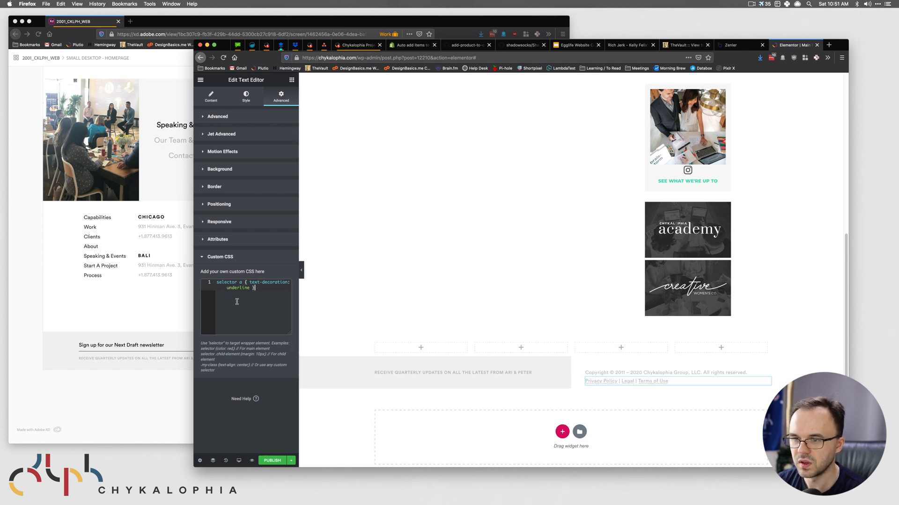
key(Left)
key(Left)
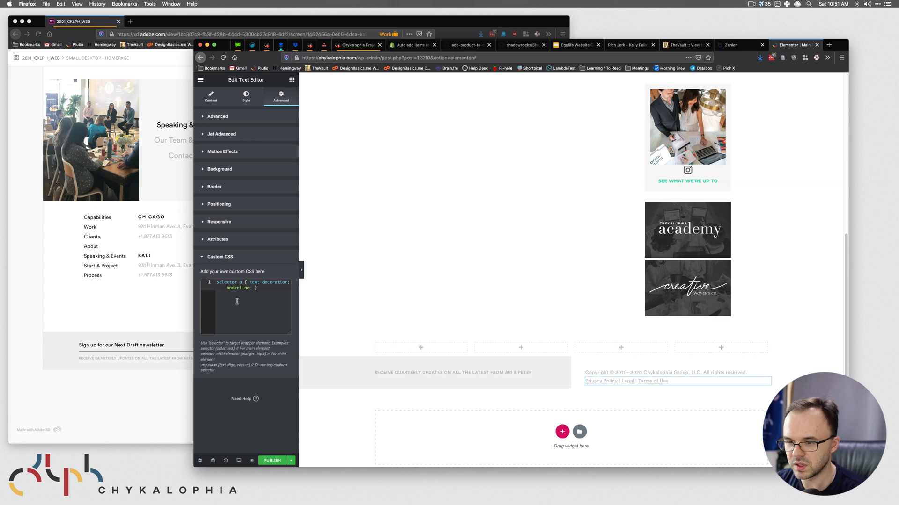
click(291, 460)
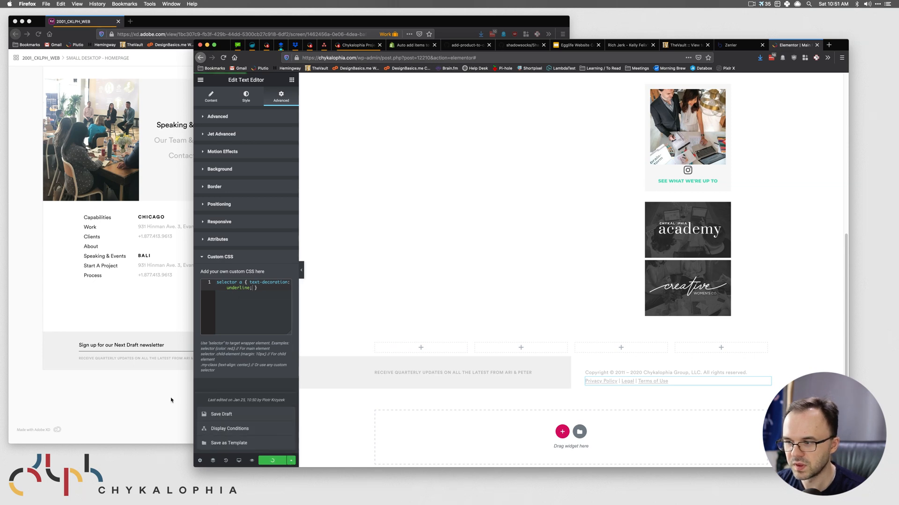
click(244, 416)
- Compare the Elementor footer against the footer group in the Adobe XD design
click(116, 397)
click(591, 352)
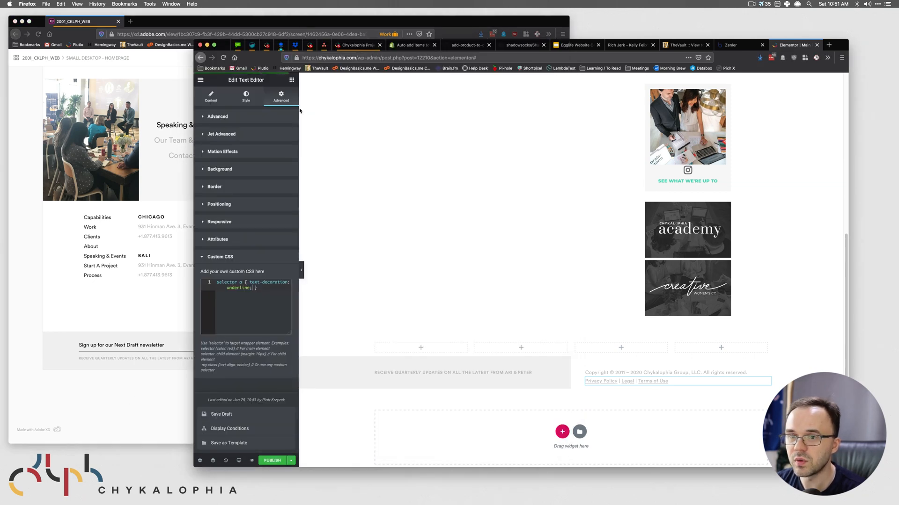
click(91, 293)
click(580, 352)
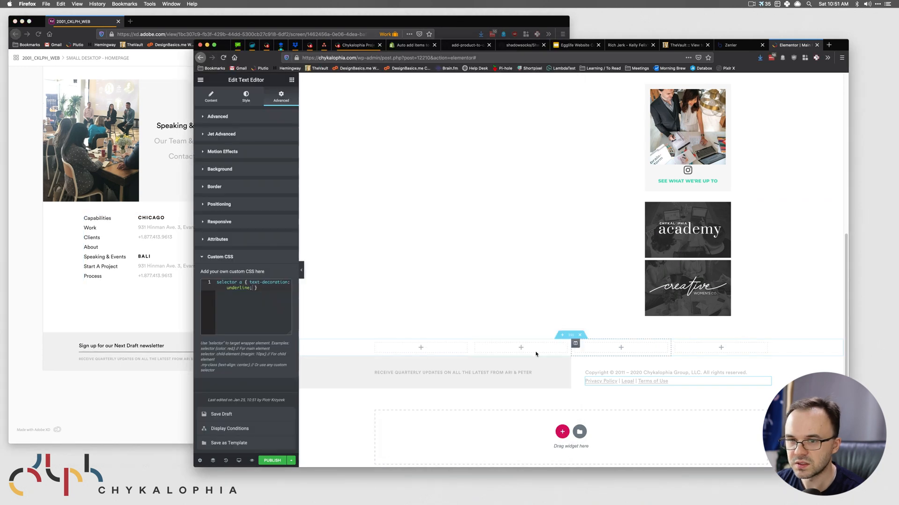
click(118, 391)
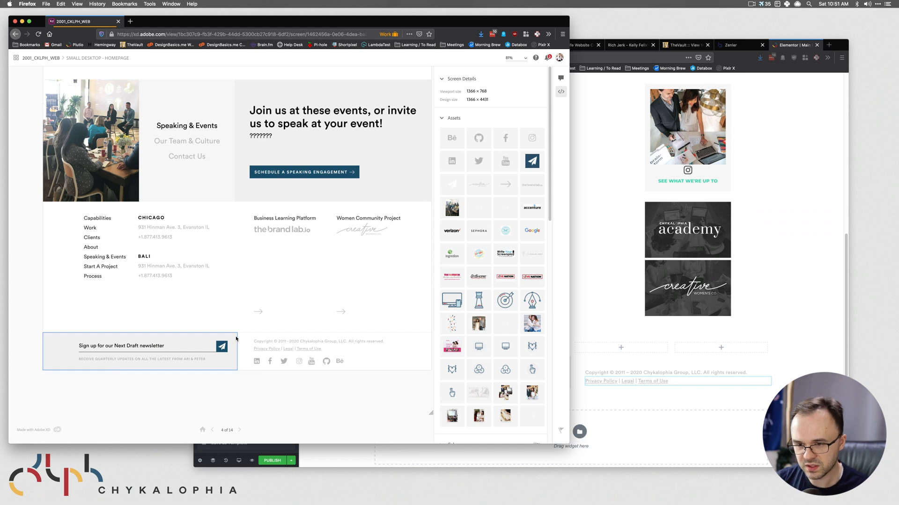
click(574, 391)
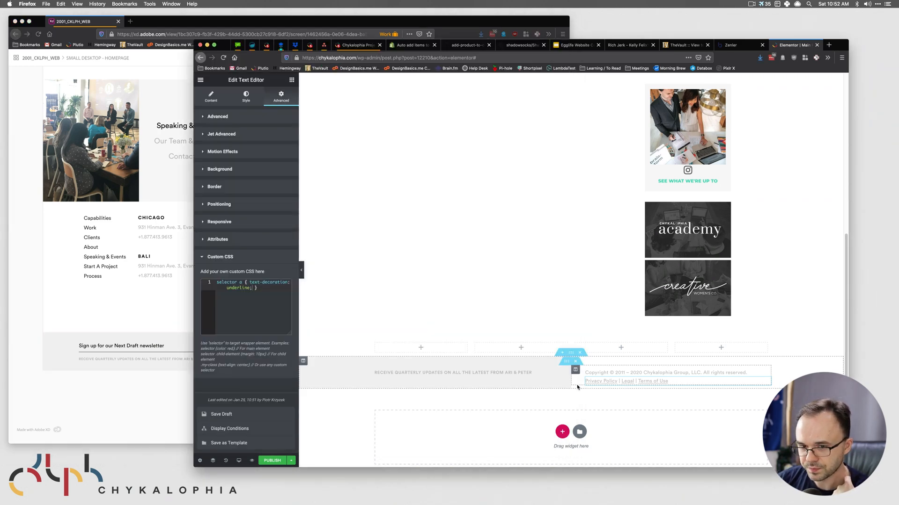
click(156, 365)
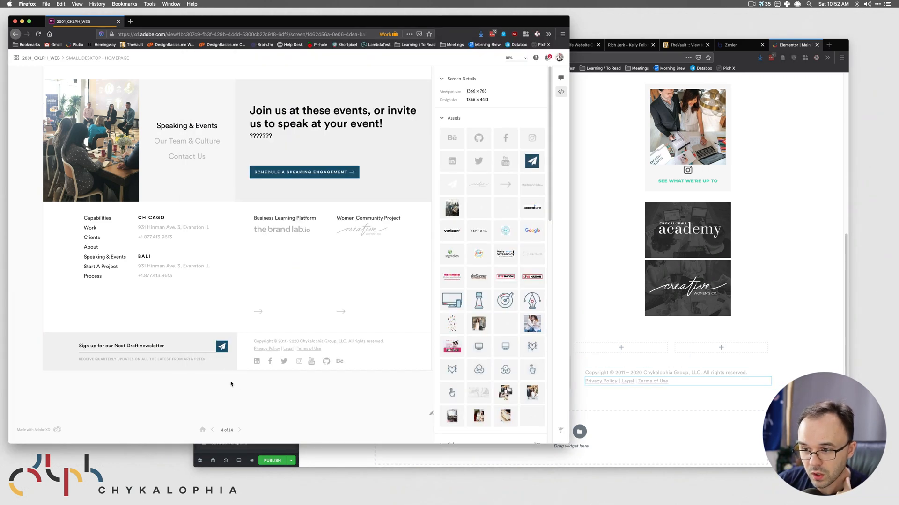
click(264, 342)
click(272, 381)
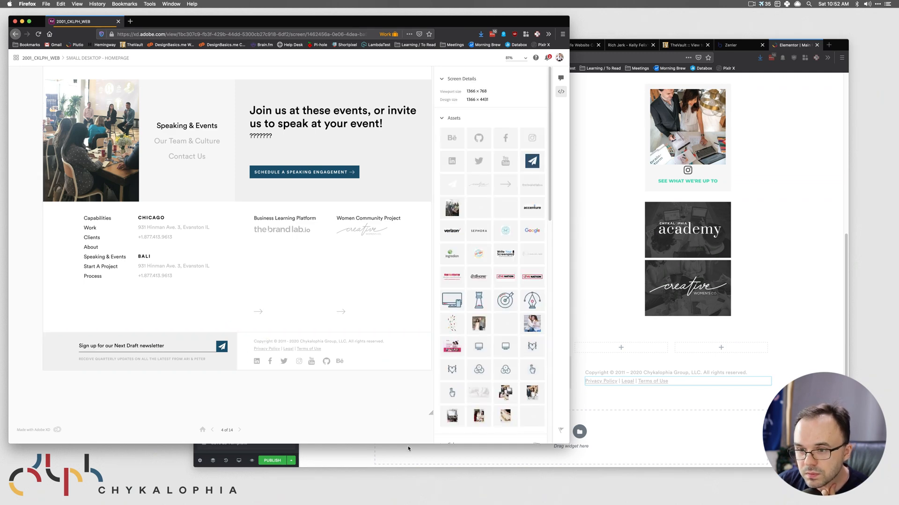
click(681, 388)
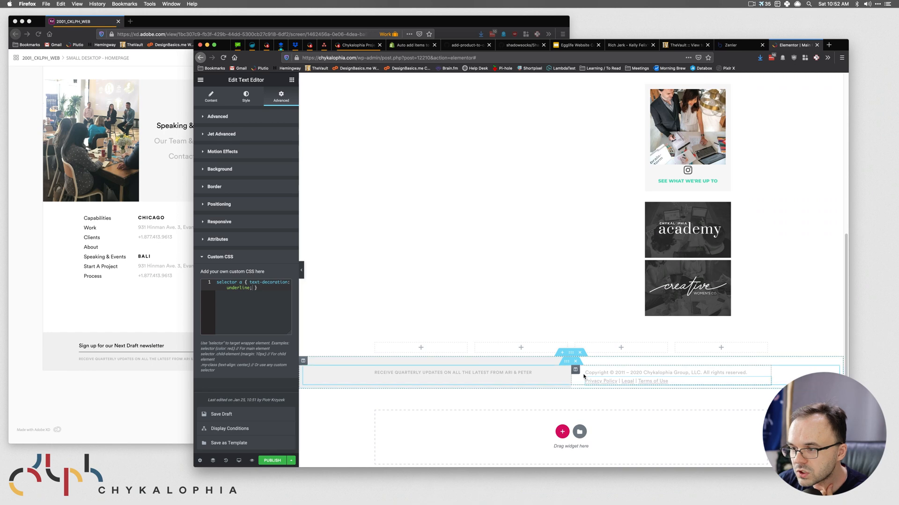
click(123, 408)
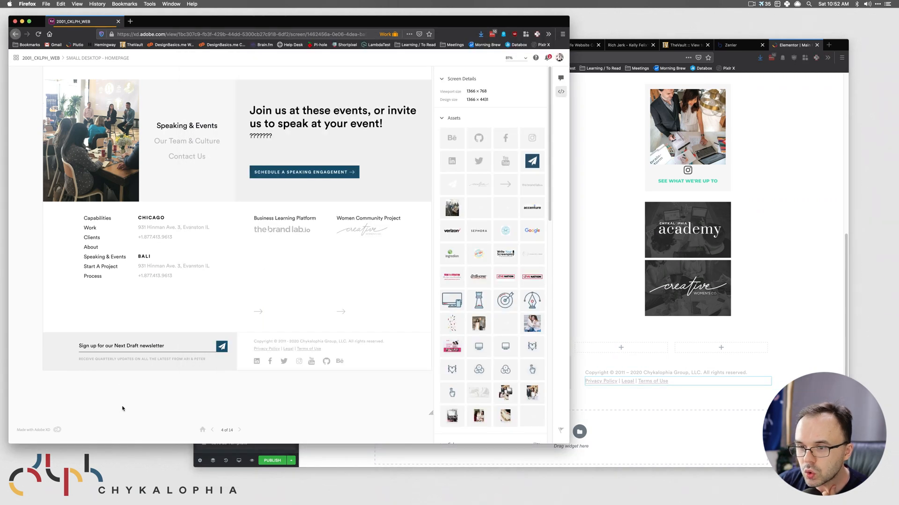
click(681, 403)
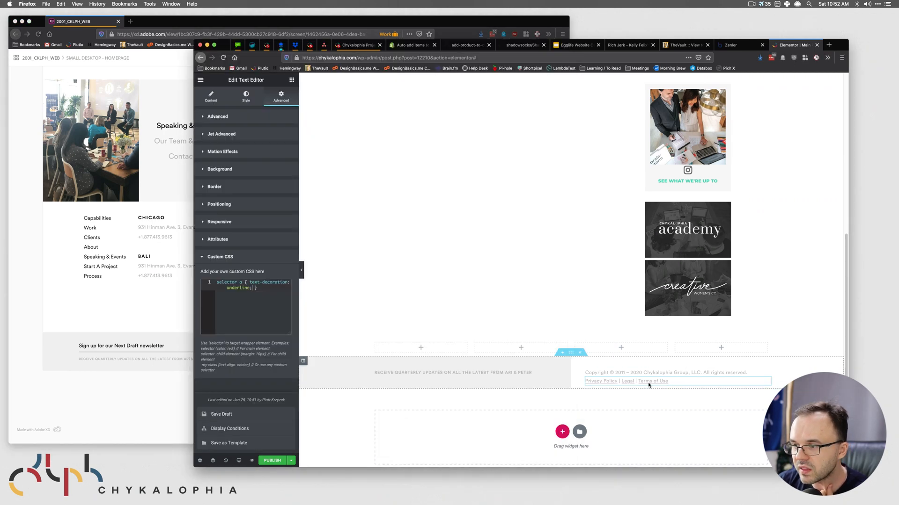
- Give the footer section a solid border with a top width of 1
click(571, 354)
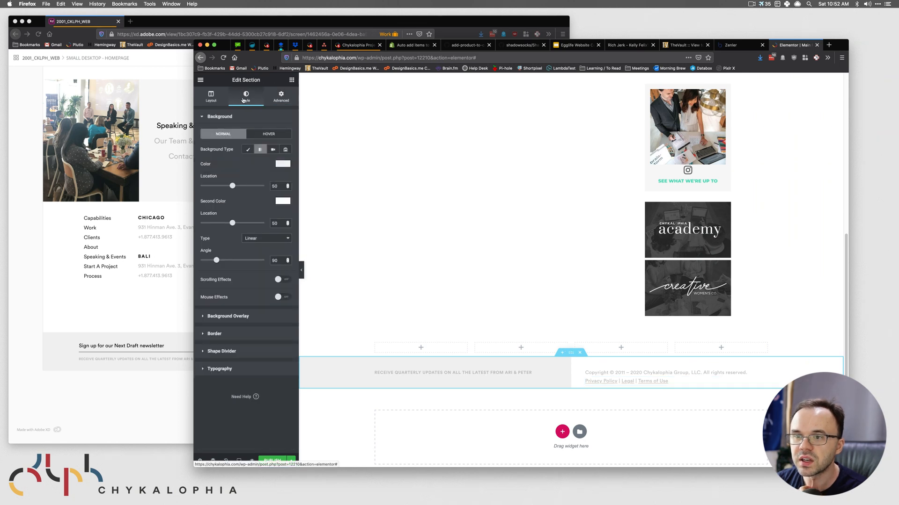
click(240, 334)
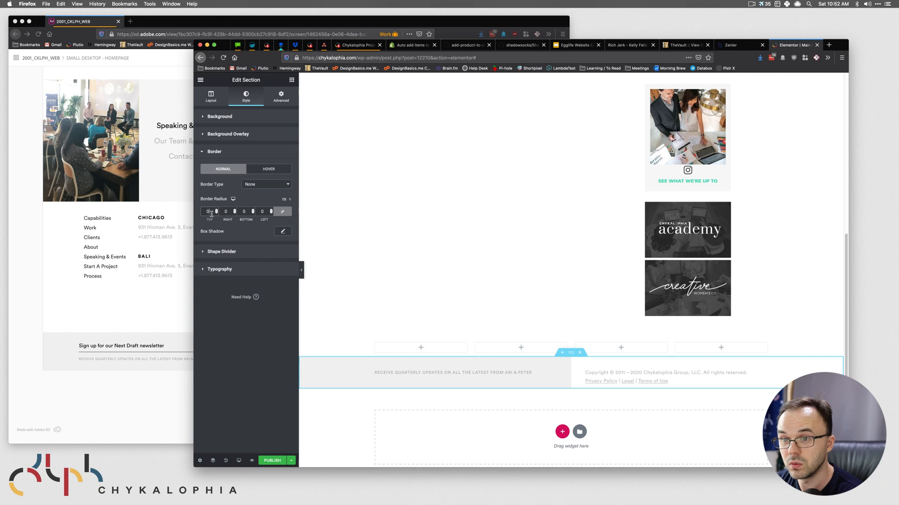
click(253, 185)
click(253, 188)
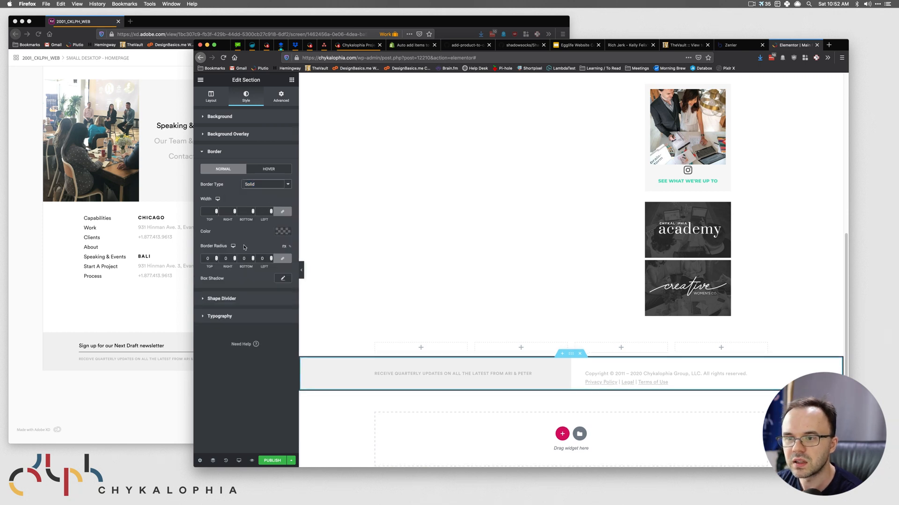
click(209, 213)
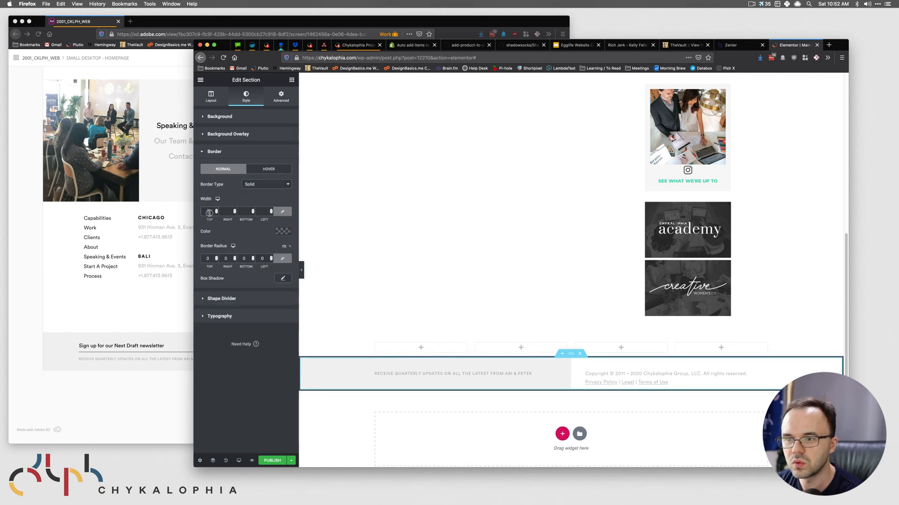
text(0)
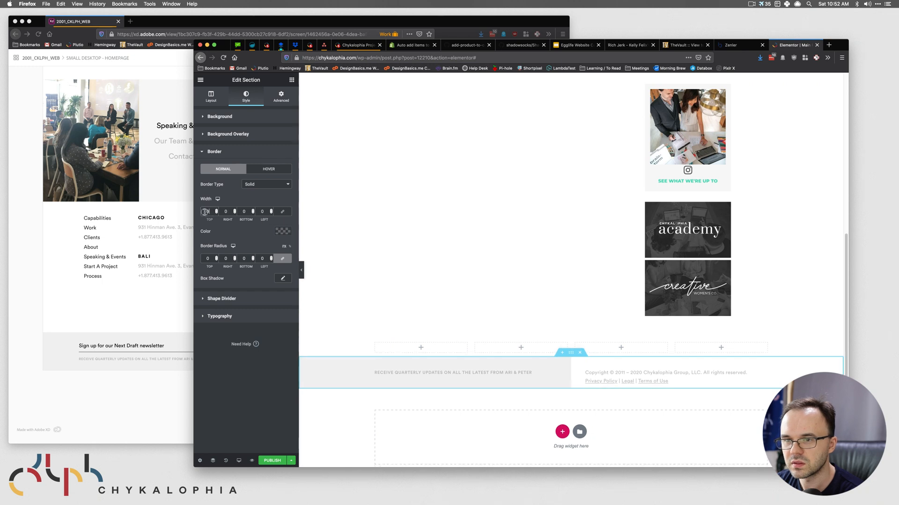
text(1)
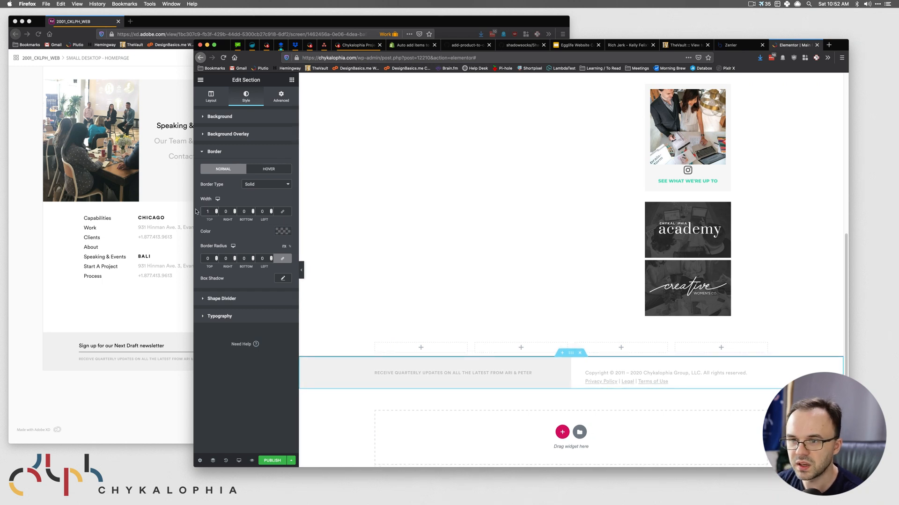
- Set the border colour to light grey #F0F0F0, copied from the XD design
click(191, 335)
click(191, 335)
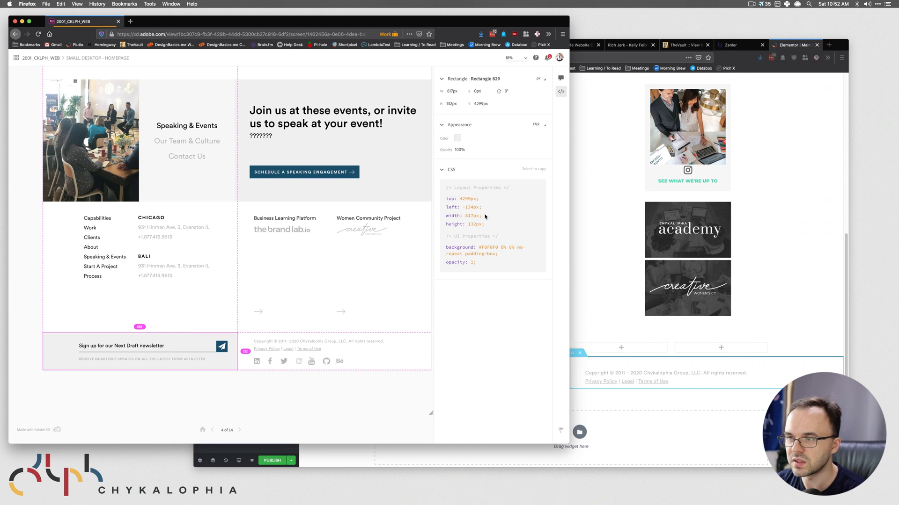
click(618, 302)
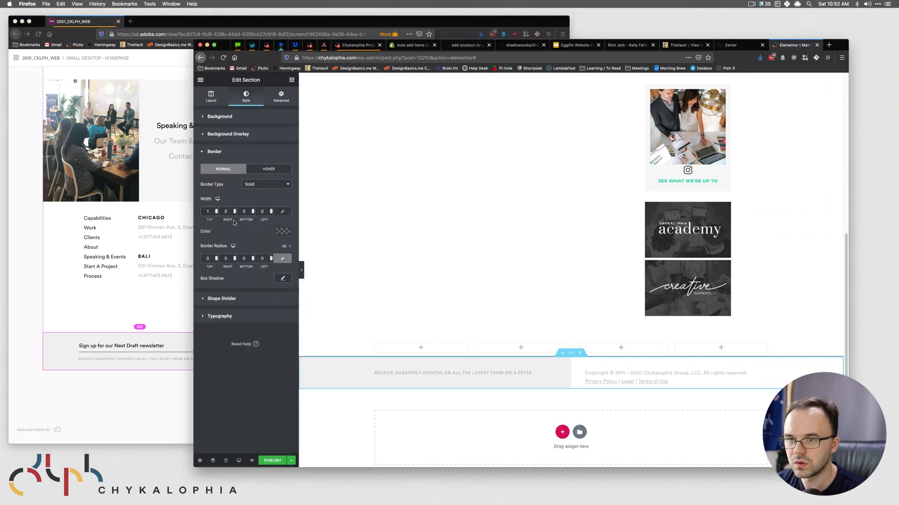
click(278, 231)
click(227, 349)
text(#F0F0F0)
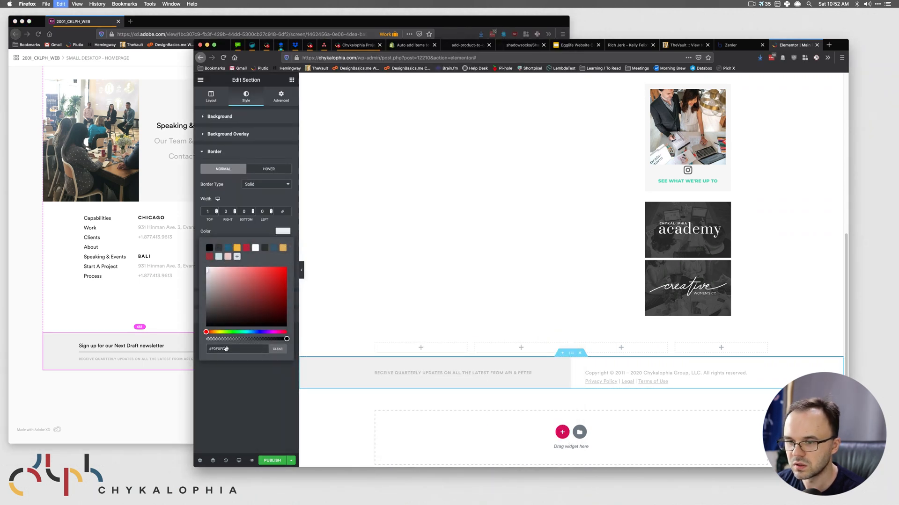
click(267, 364)
- Save the page as a draft and return to the widget list
click(291, 460)
click(249, 415)
click(513, 347)
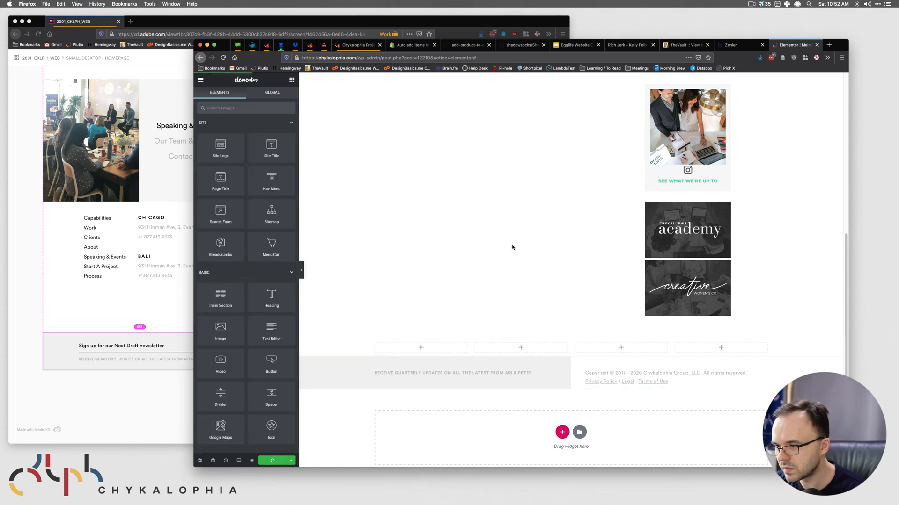
click(135, 419)
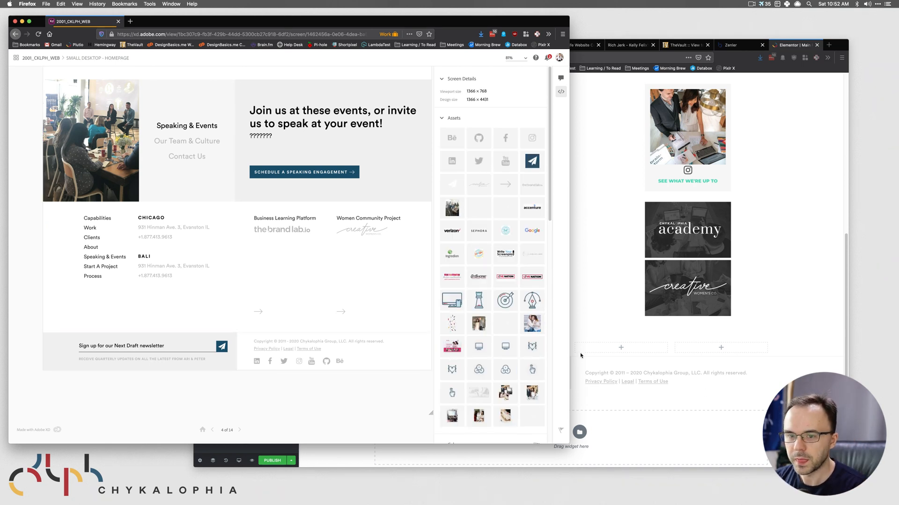
- Inspect the Capabilities link list's Circular Std font, size and spacing in XD, then return to Elementor
click(110, 227)
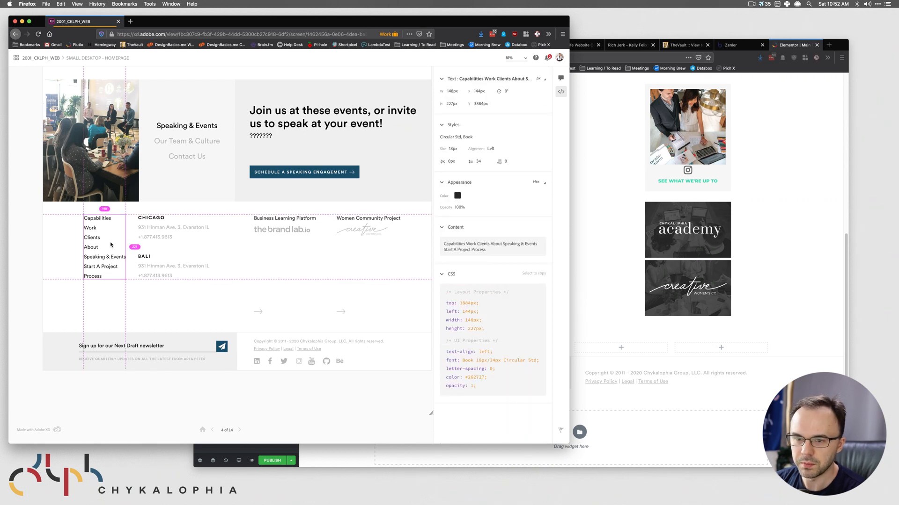
click(660, 383)
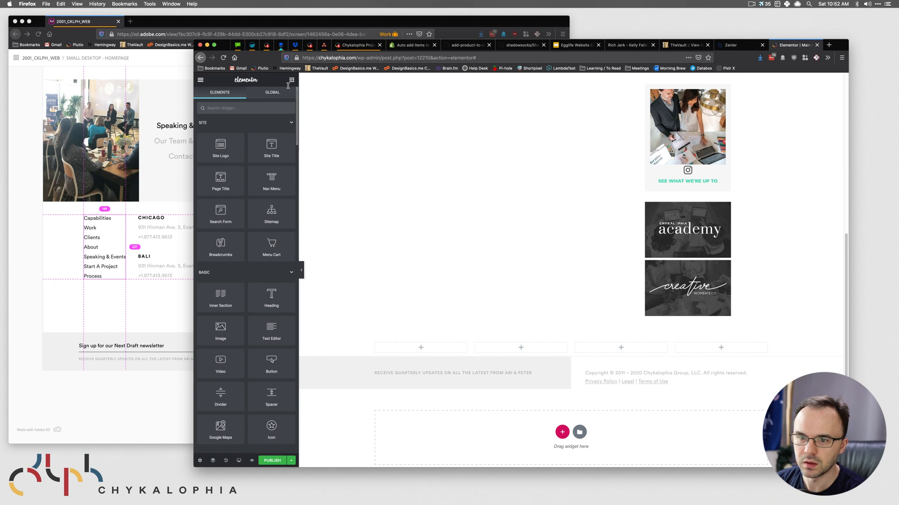
click(129, 269)
click(200, 296)
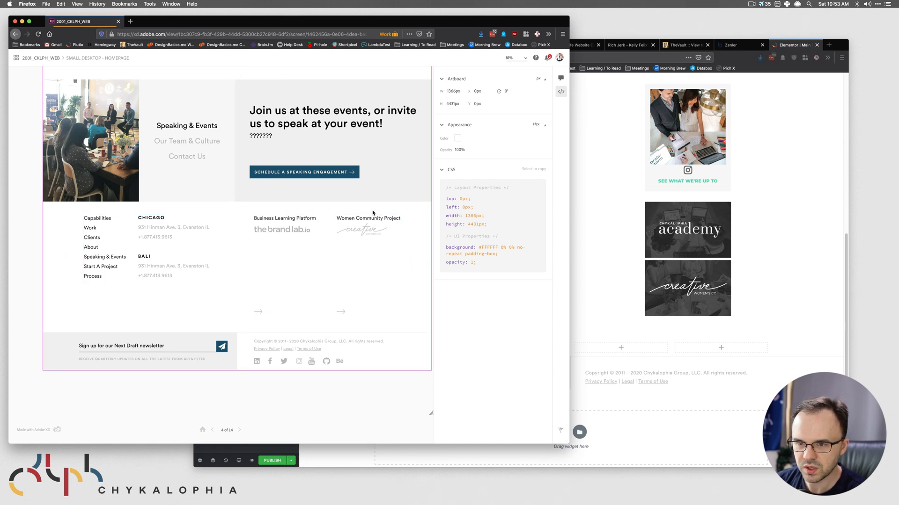
click(720, 400)
- Give the four-column section unlinked padding of 30 top and 40 bottom
click(571, 335)
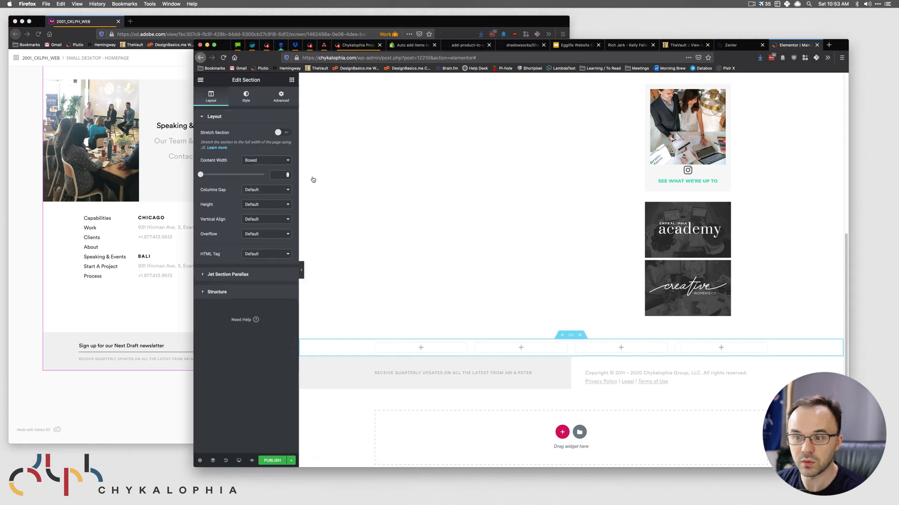
click(281, 97)
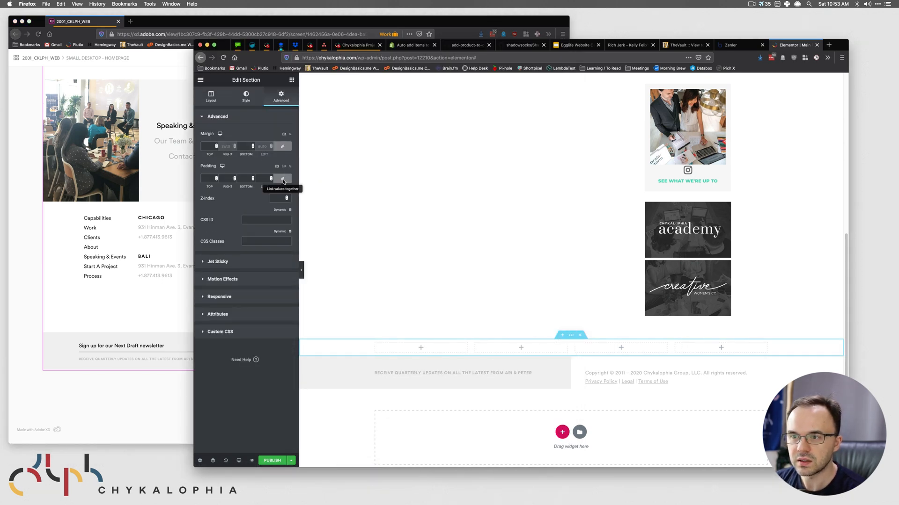
click(284, 179)
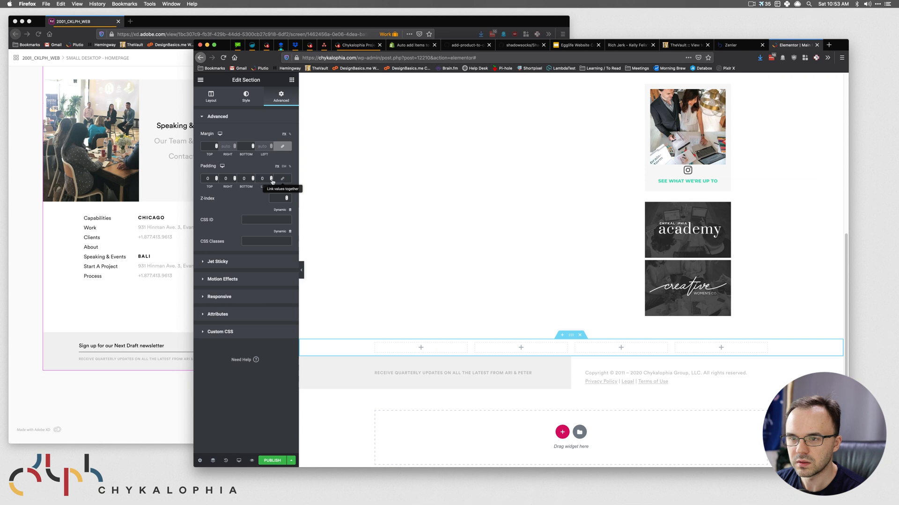
drag(210, 179, 199, 179)
text(30)
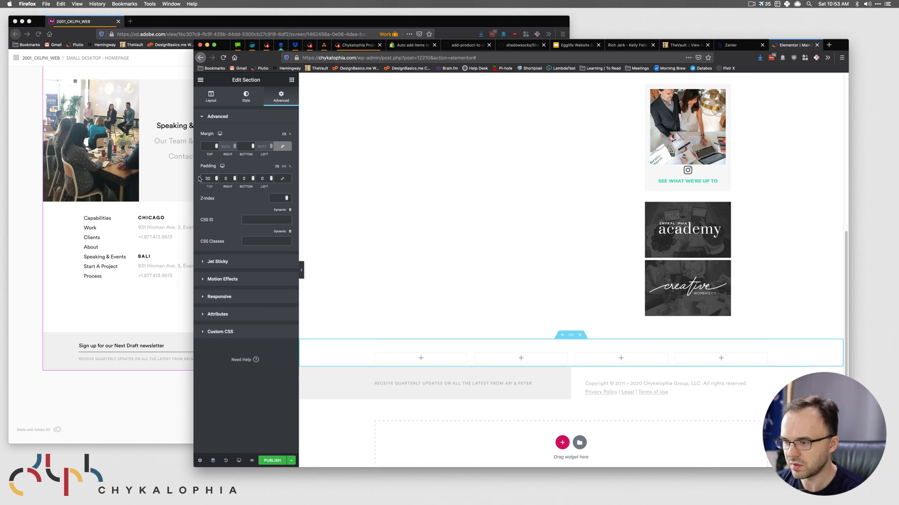
drag(247, 178, 218, 173)
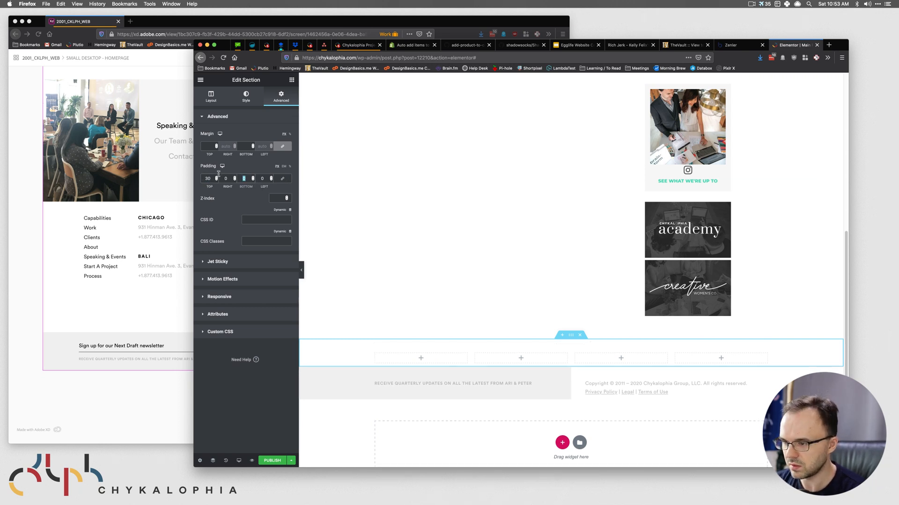
text(40)
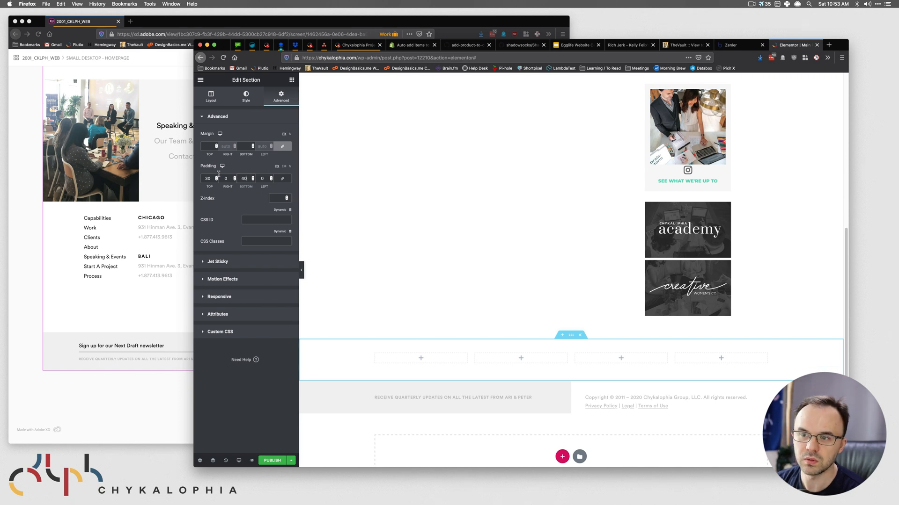
- Drop a Nav Menu widget into the first column and set its layout to vertical
click(421, 358)
drag(265, 181, 436, 359)
click(265, 163)
click(267, 169)
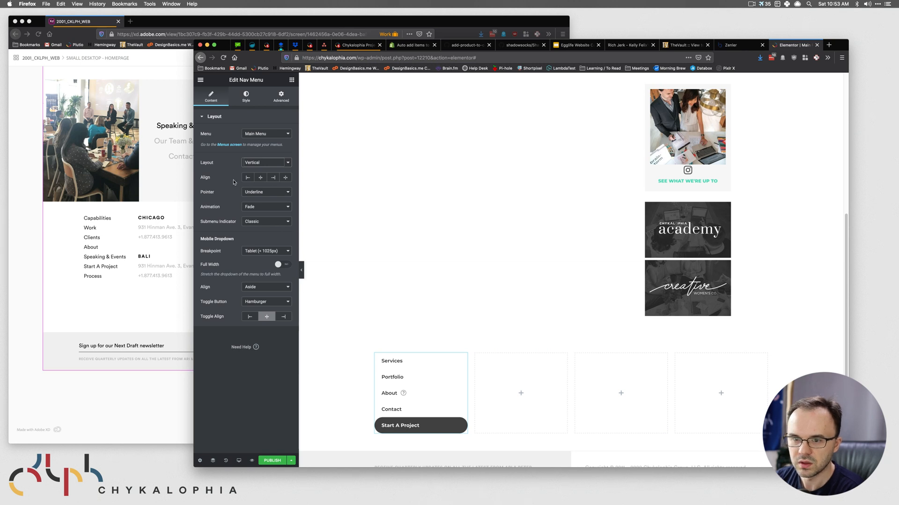
- Set the nav menu's typography font family to Circular Std
click(259, 99)
click(282, 134)
click(263, 152)
click(262, 191)
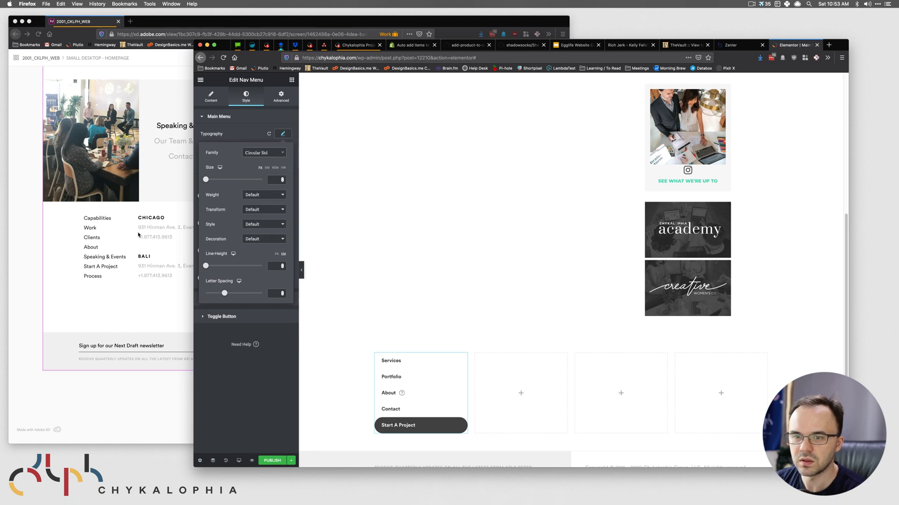
click(90, 228)
click(611, 268)
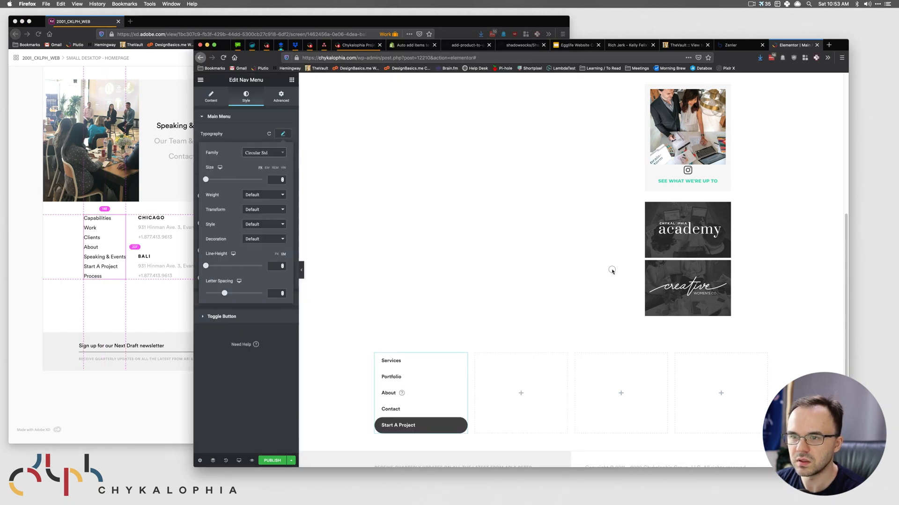
- Set the menu font size to 18 and weight to 300, checking against the design
click(283, 179)
text(6)
click(262, 196)
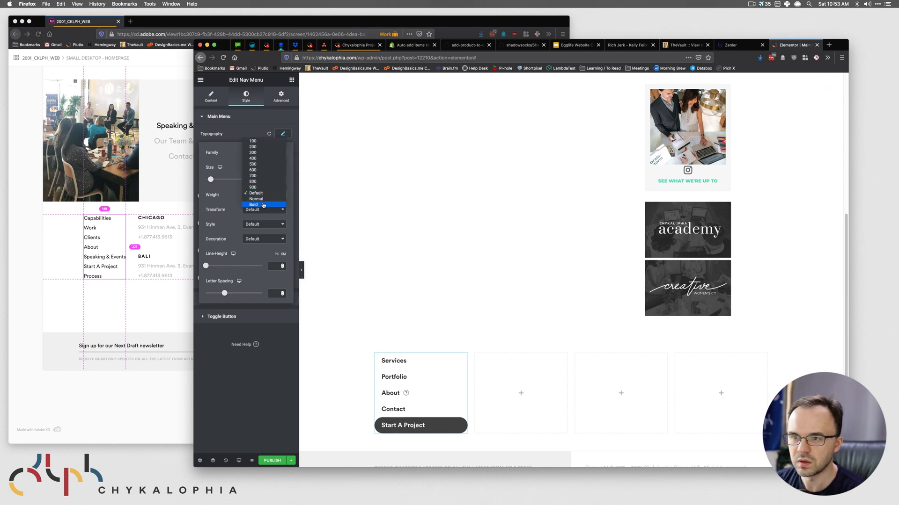
click(263, 206)
key(super+grave)
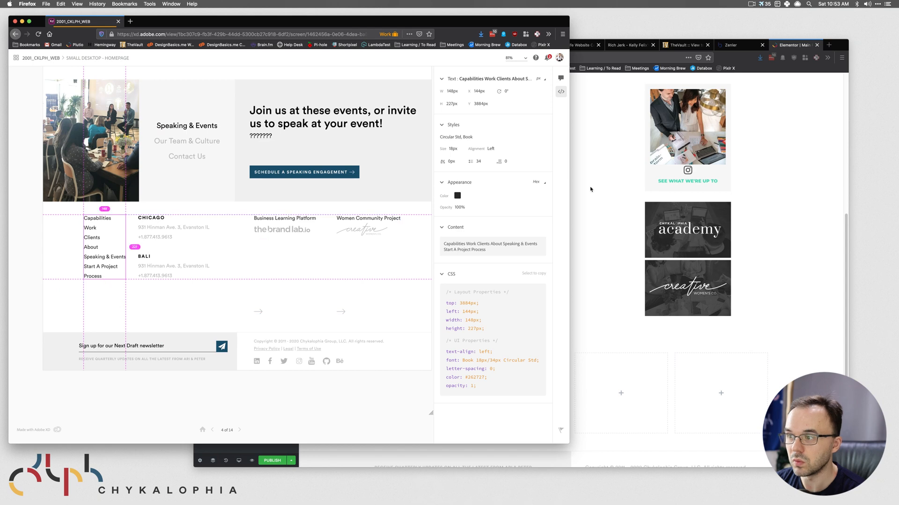
click(614, 178)
click(263, 195)
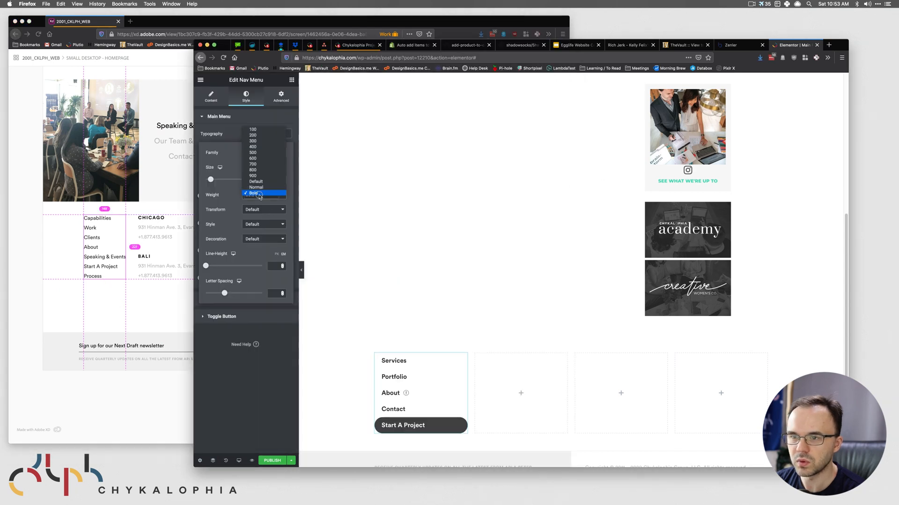
click(255, 141)
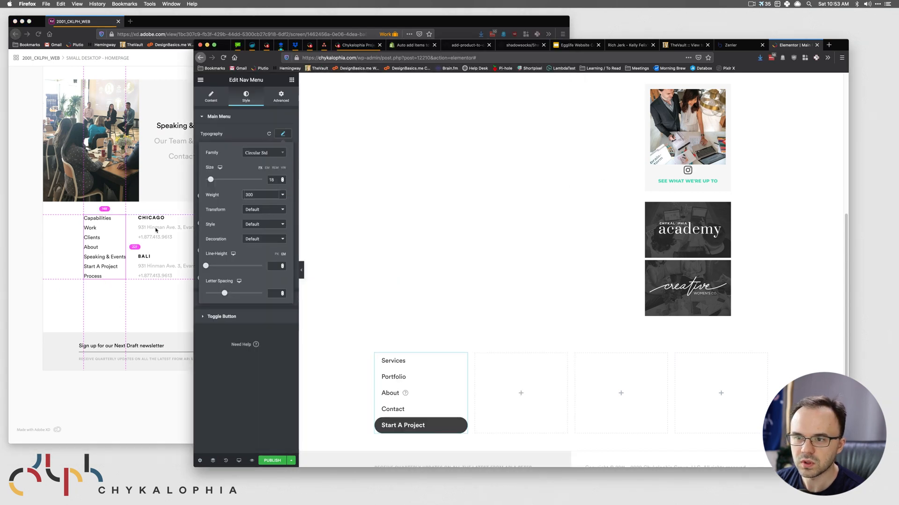
key(super+grave)
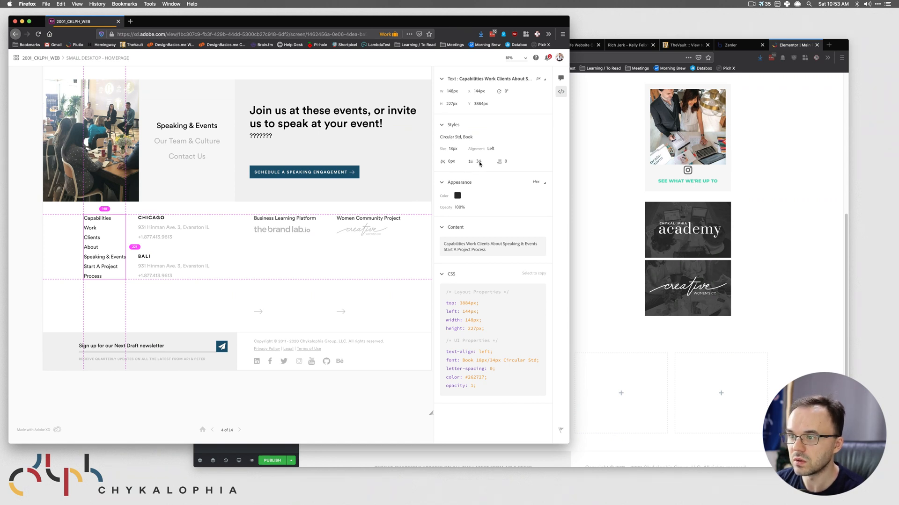
click(598, 150)
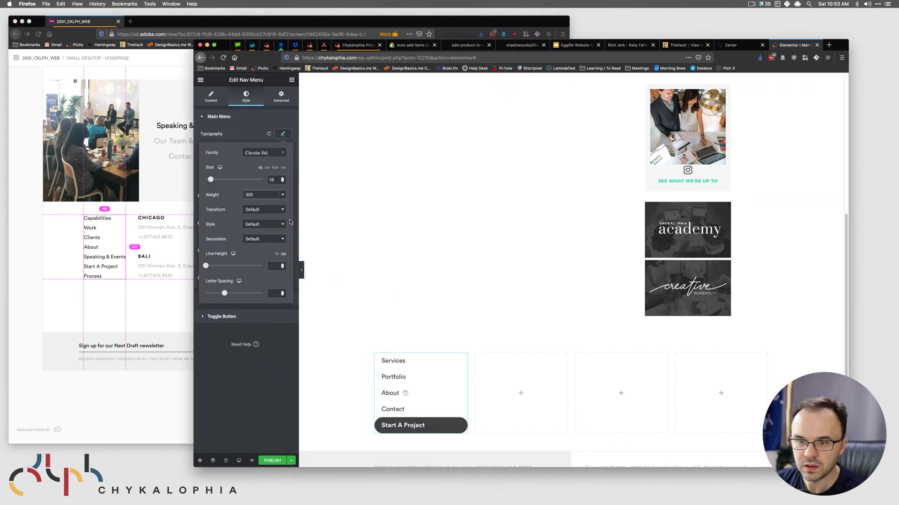
- Tighten the menu line height to 0.5 to match the design
click(278, 267)
text(1)
double_click(270, 266)
text(.8)
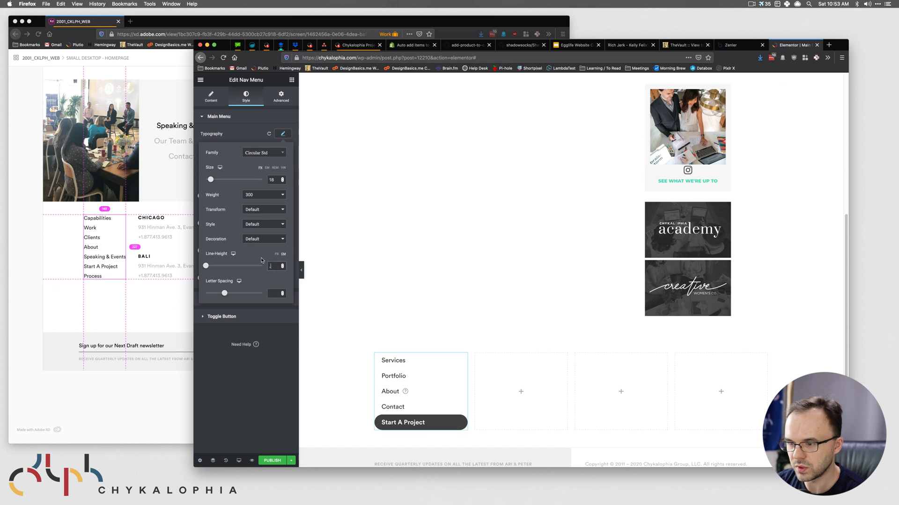
key(Down)
key(Down)
key(Down)
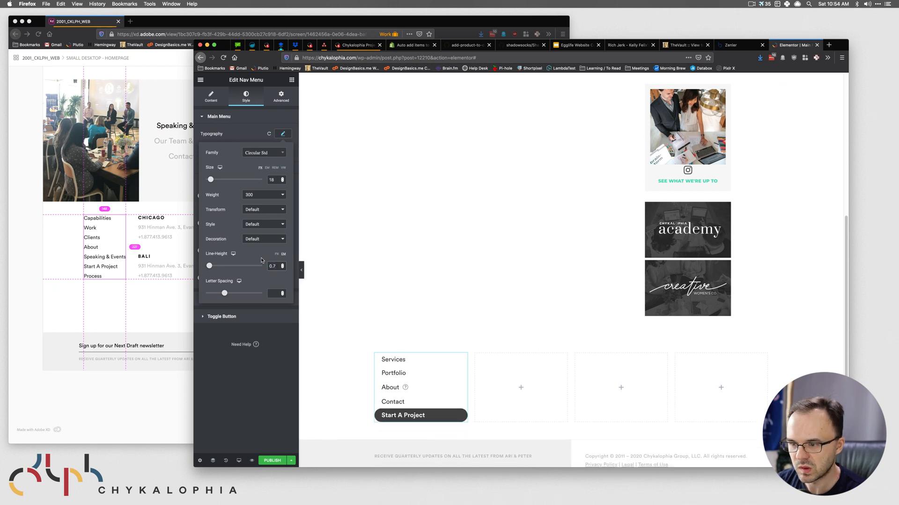
key(Up)
key(Up)
key(Up)
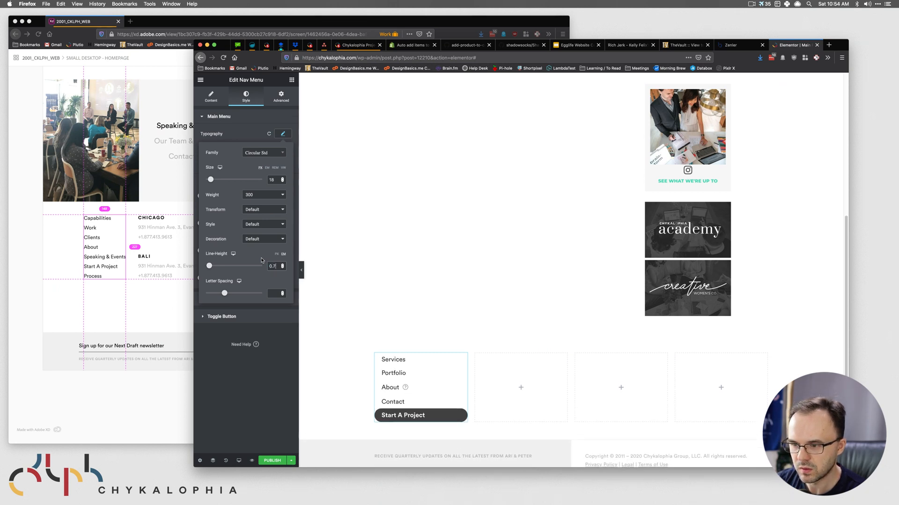
key(Down)
key(Down)
key(Down)
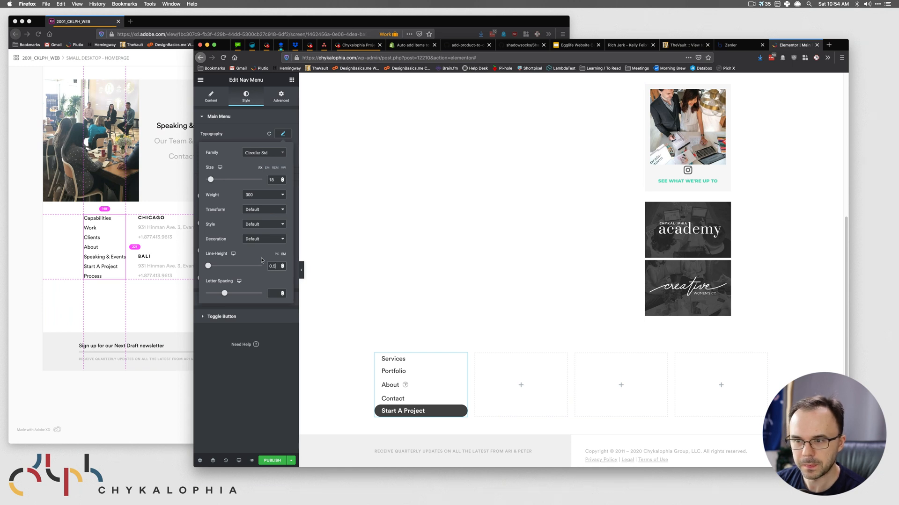
key(Down)
key(Down)
key(Down)
key(Down)
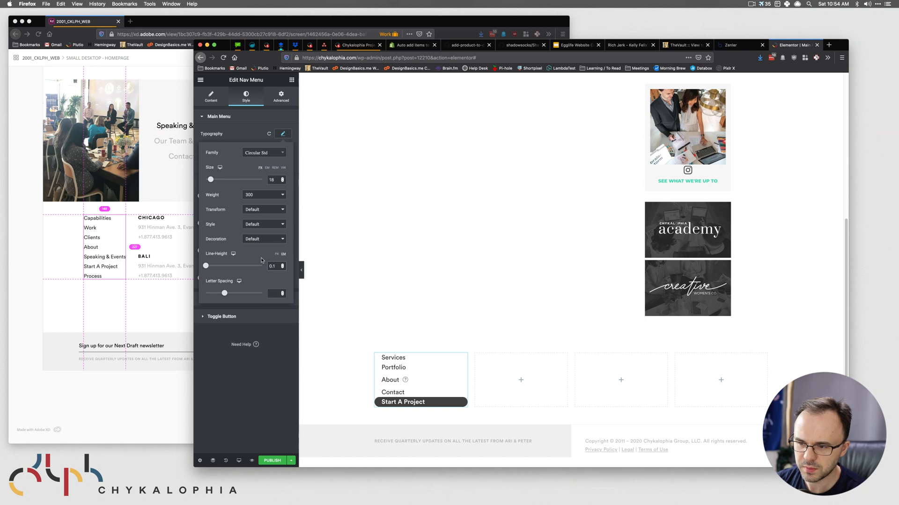
key(Up)
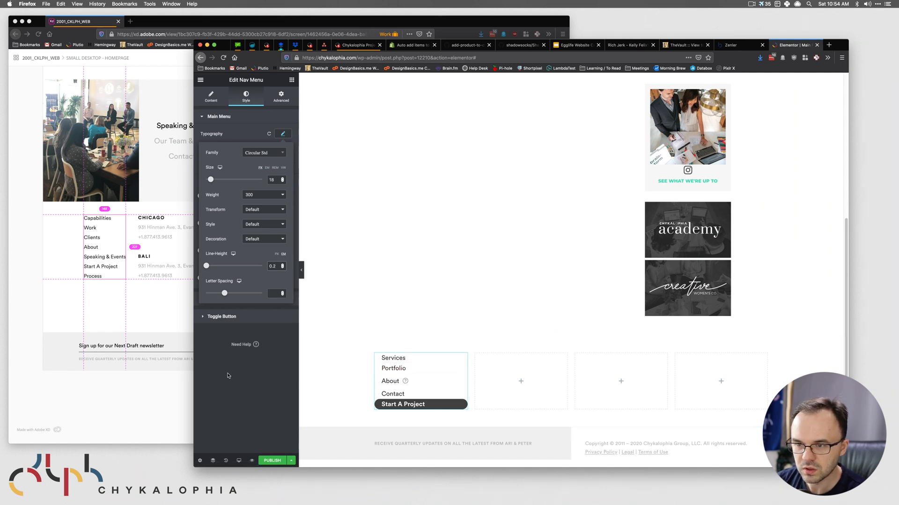
key(Up)
key(Up)
key(Up)
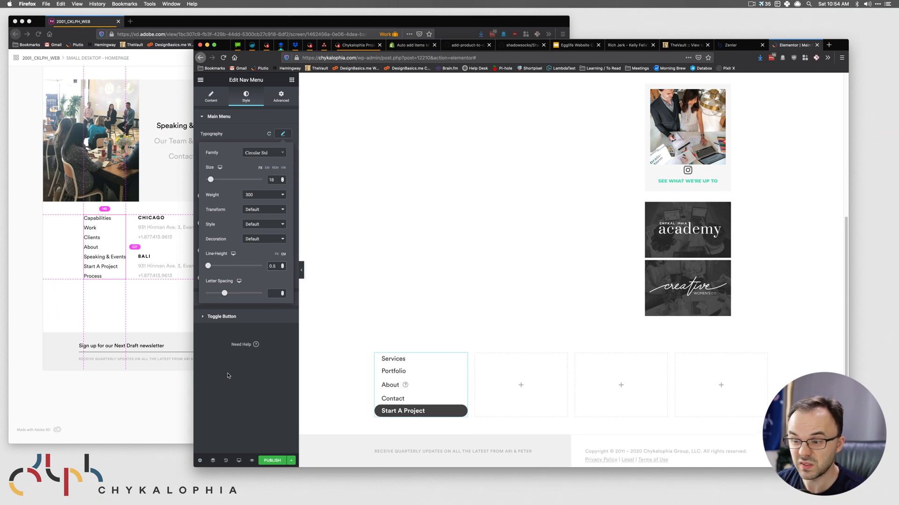
click(224, 362)
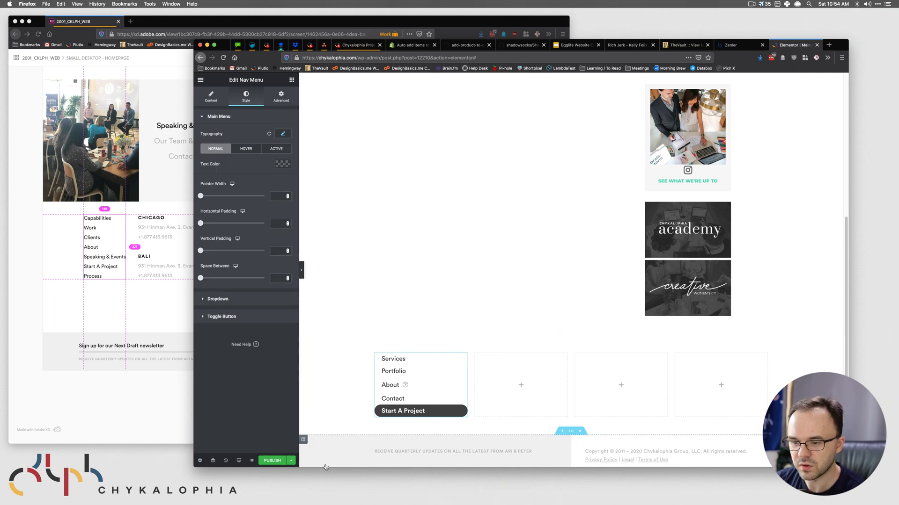
click(291, 461)
- Check CHICAGO's text style in the XD design, then place a Heading widget in the first empty footer column
click(157, 270)
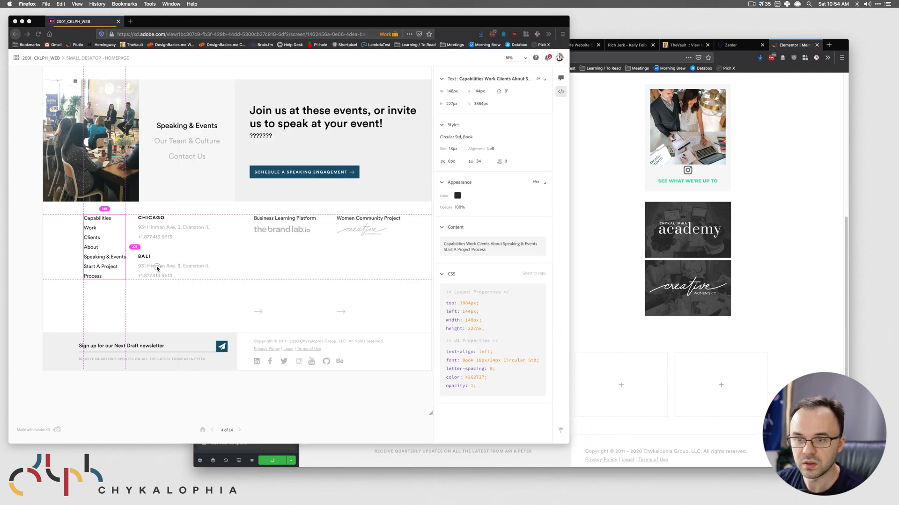
click(162, 228)
click(156, 220)
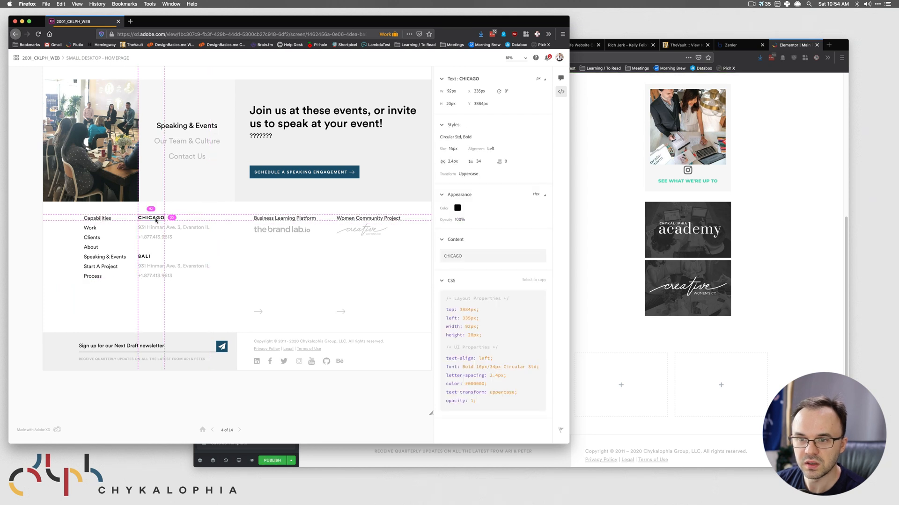
click(580, 335)
click(292, 80)
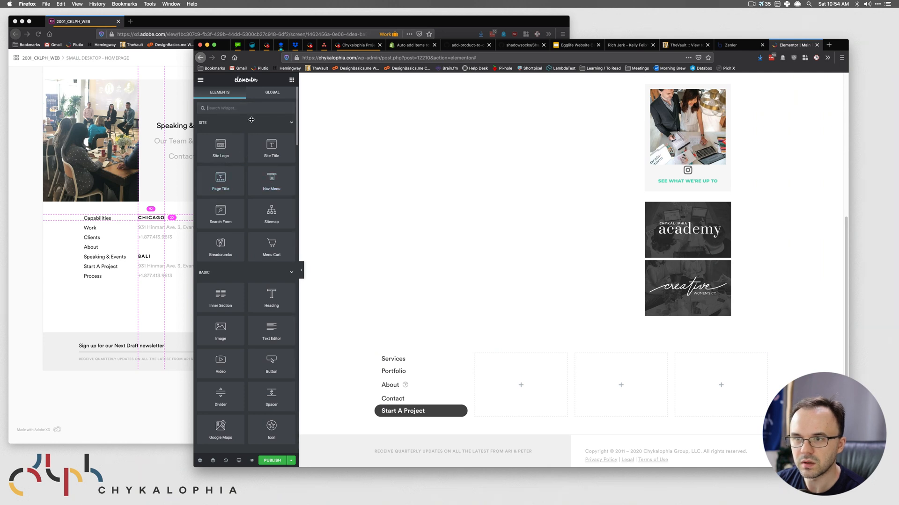
scroll(252, 120, down, 10)
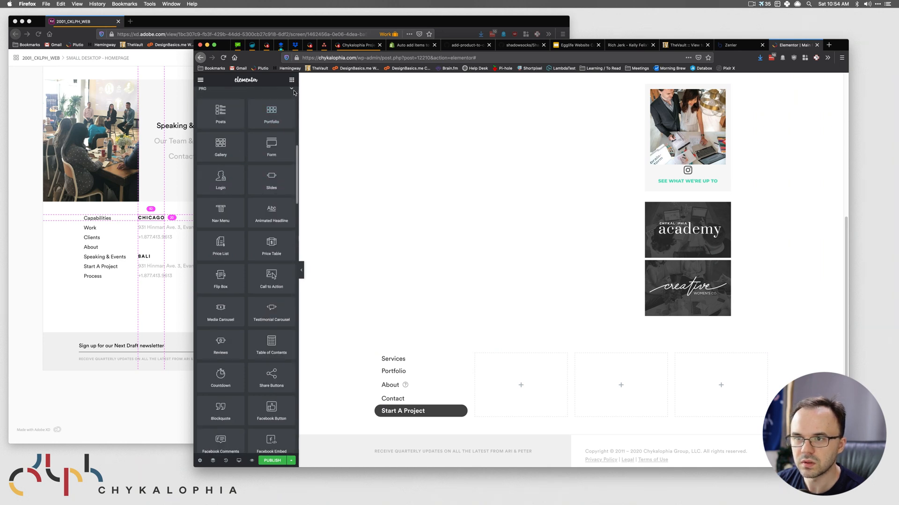
scroll(281, 151, up, 10)
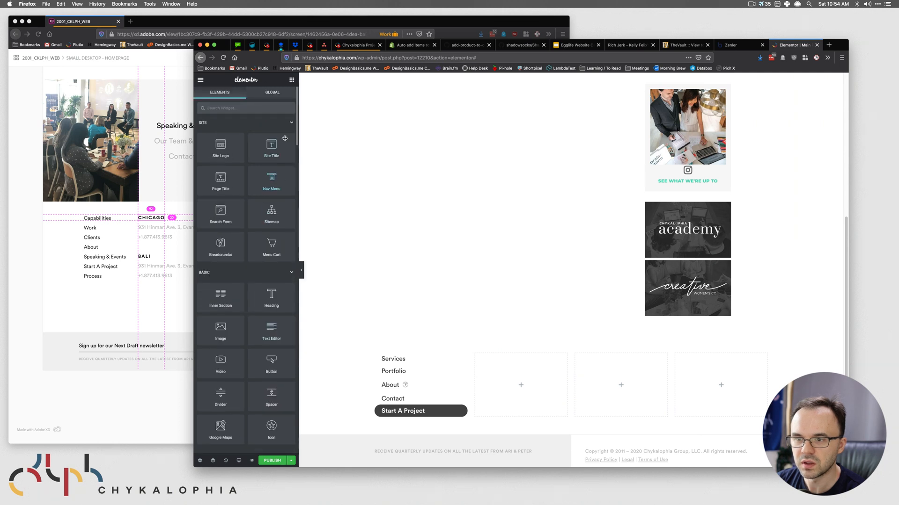
click(291, 123)
drag(279, 169, 536, 372)
- Set the heading's HTML tag to p and its title to 'Chicago'
click(264, 220)
click(268, 257)
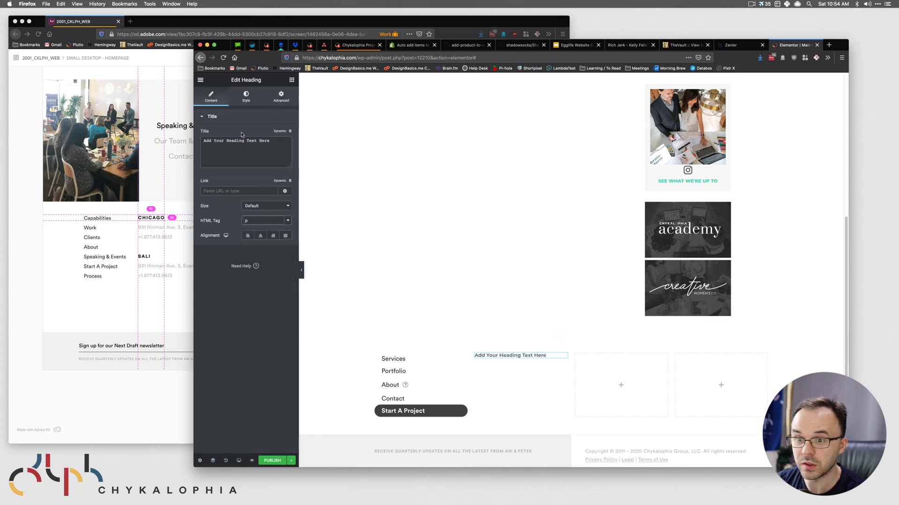
click(278, 151)
key(super+a)
text(chicago)
key(BackSpace)
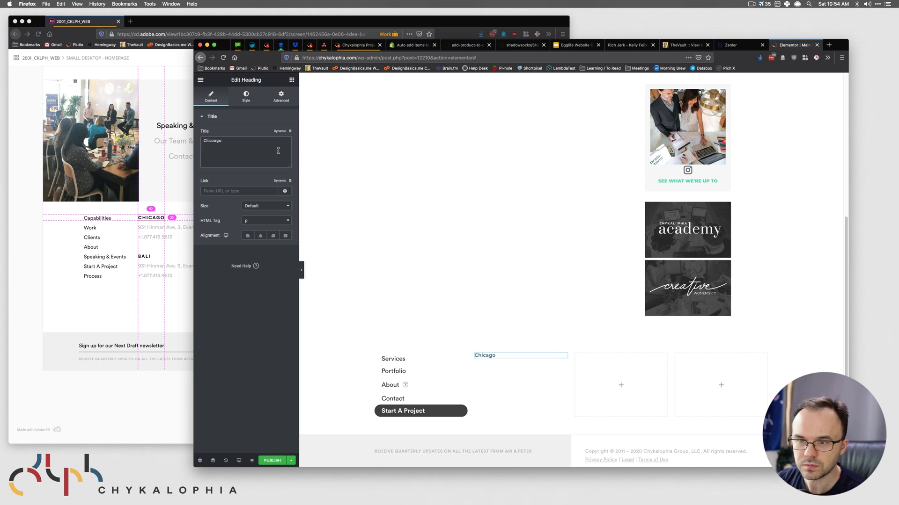
- Colour the heading black to match the design's CHICAGO colour
click(154, 221)
click(472, 207)
click(626, 234)
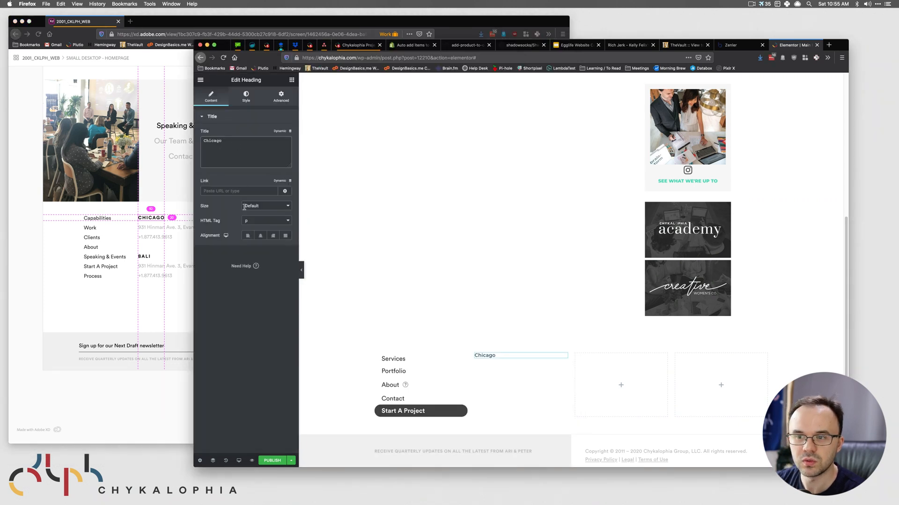
click(245, 97)
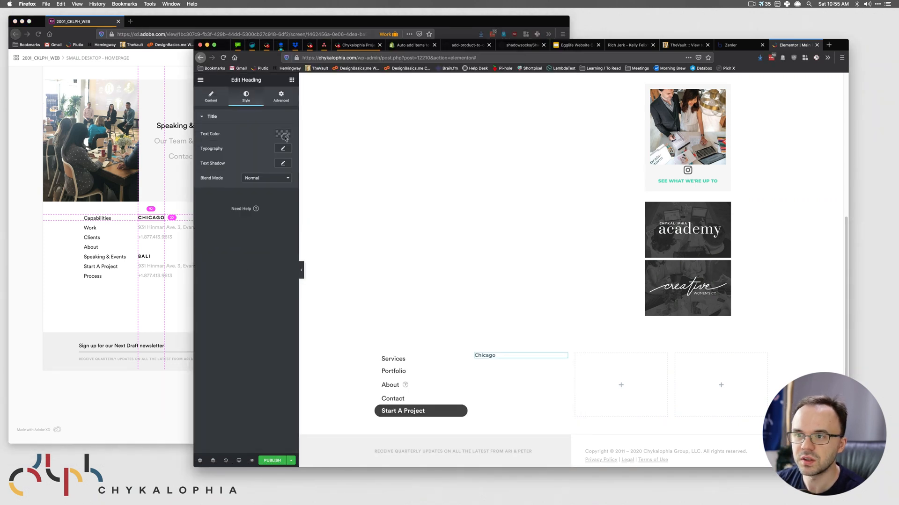
click(286, 134)
click(209, 151)
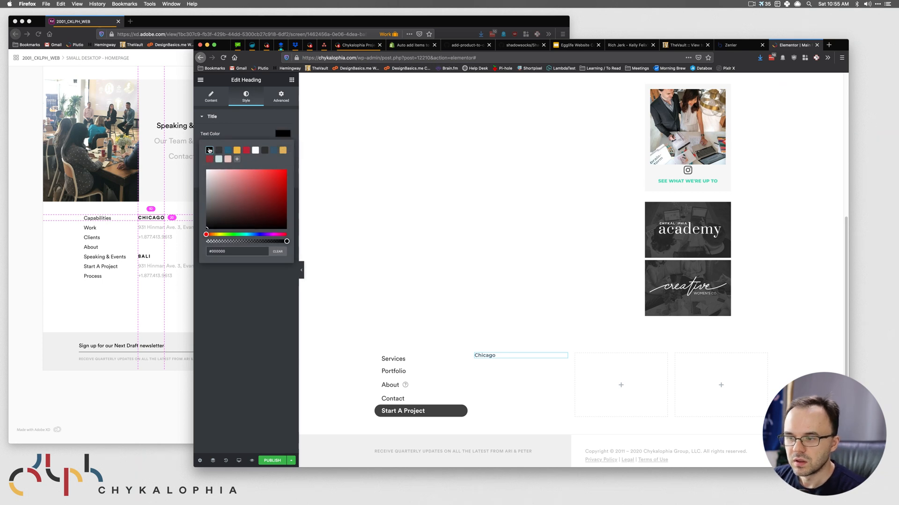
click(270, 309)
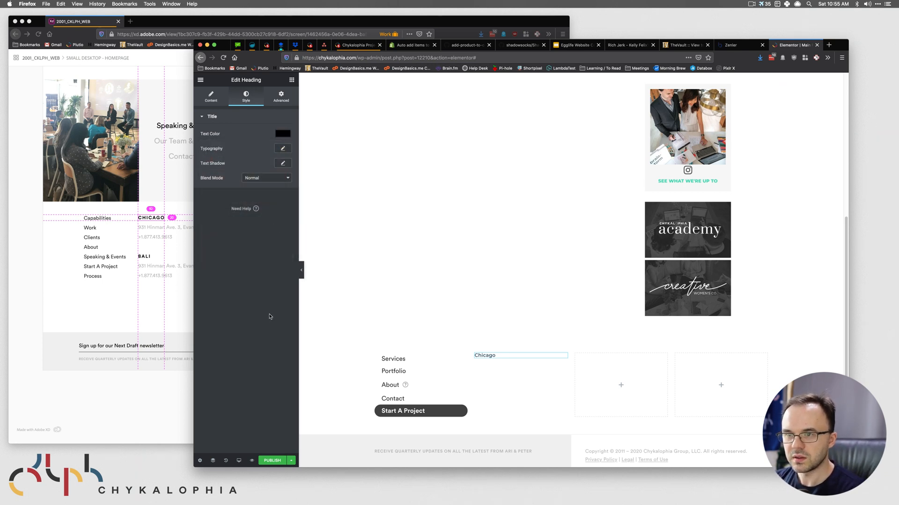
click(281, 132)
drag(274, 202, 143, 284)
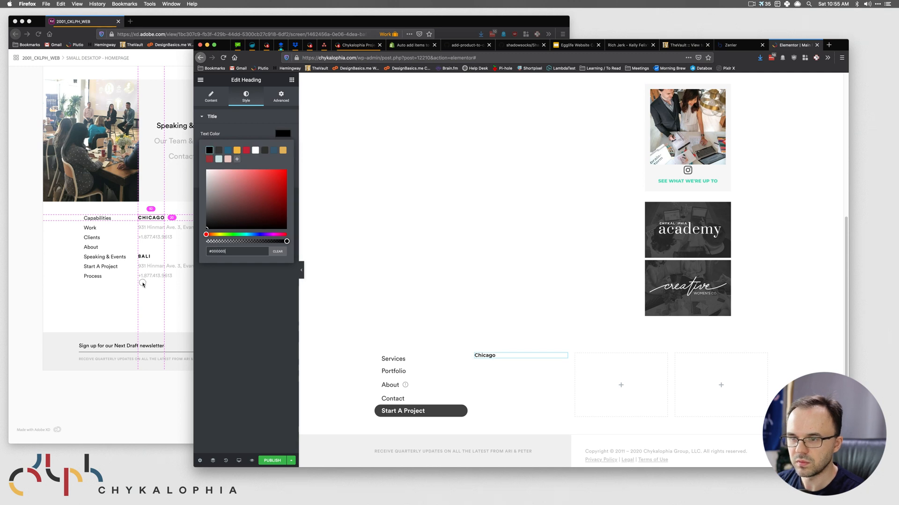
click(231, 299)
- Set the heading typography to font size 16 and Bold weight
click(283, 148)
click(263, 167)
click(161, 224)
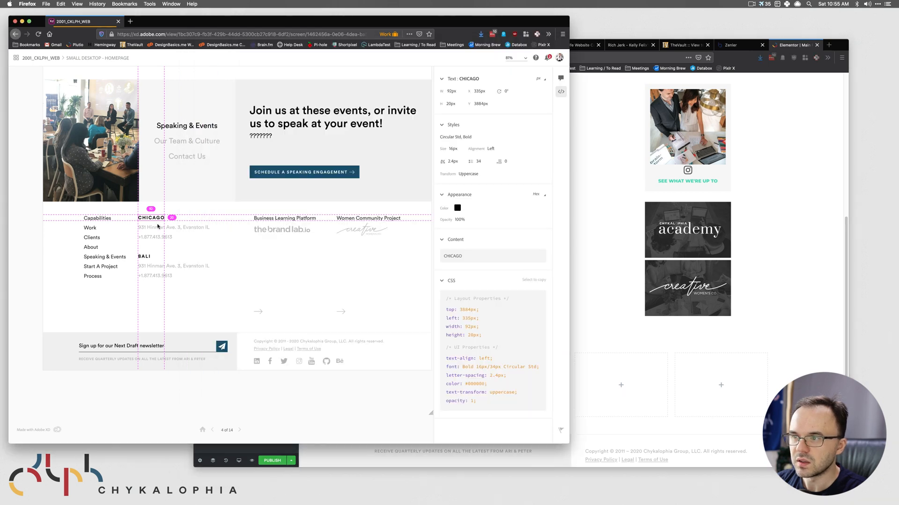
click(594, 170)
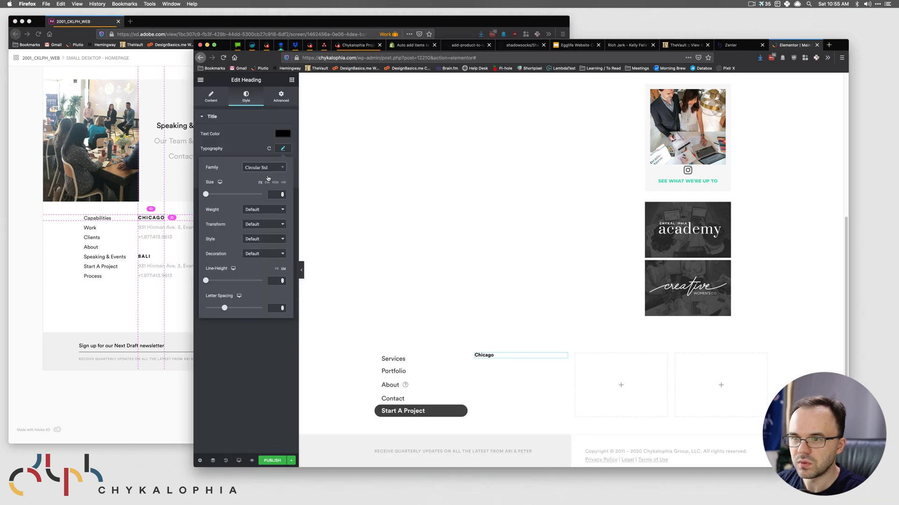
click(278, 195)
text(16)
click(268, 209)
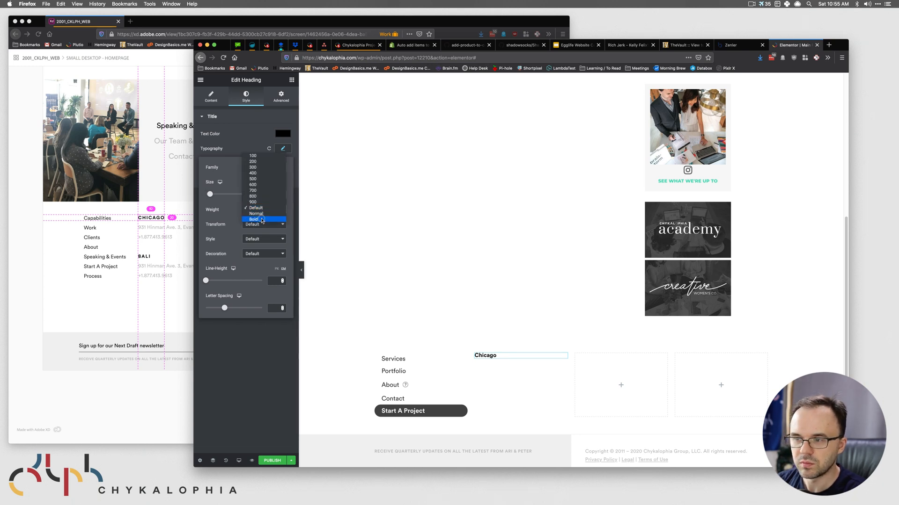
click(262, 220)
- Give the heading 2.4 letter spacing and an uppercase text transform
click(276, 308)
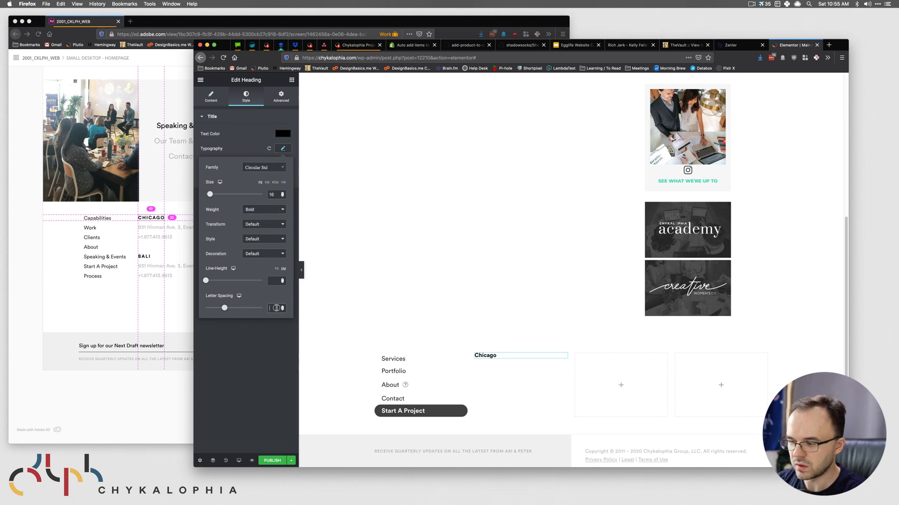
text(2.4)
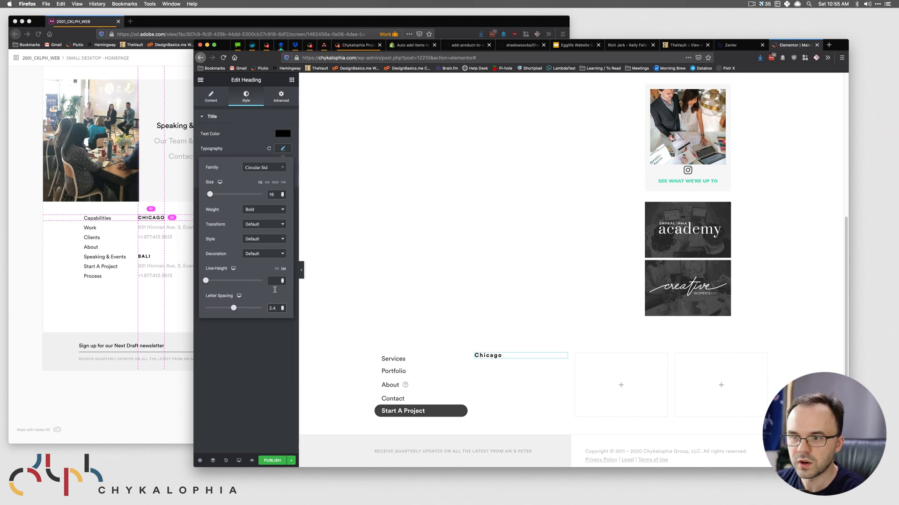
click(266, 226)
click(268, 233)
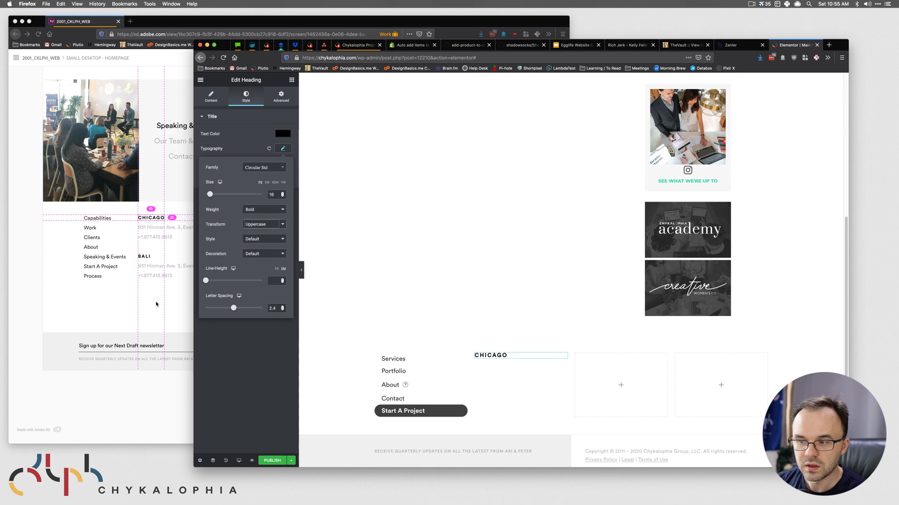
click(157, 304)
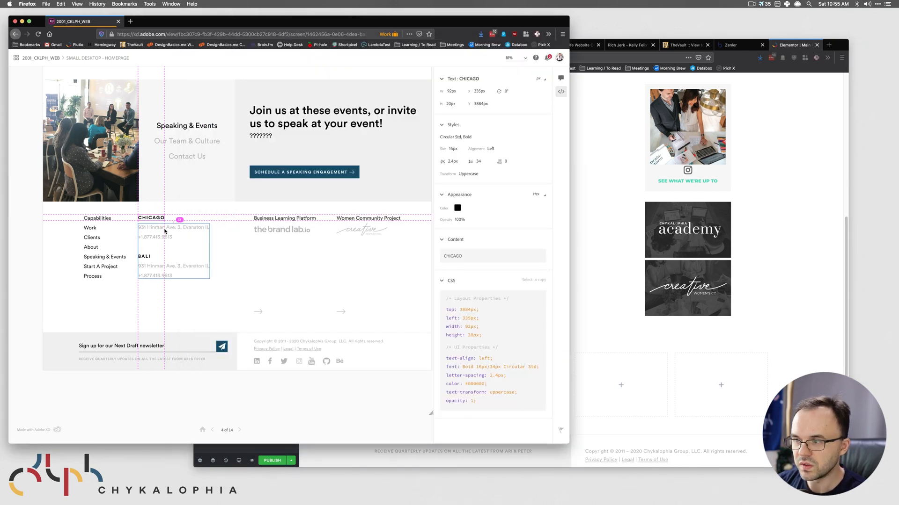
click(604, 279)
- Duplicate the CHICAGO heading and retitle the copy 'Bali'
right_click(564, 358)
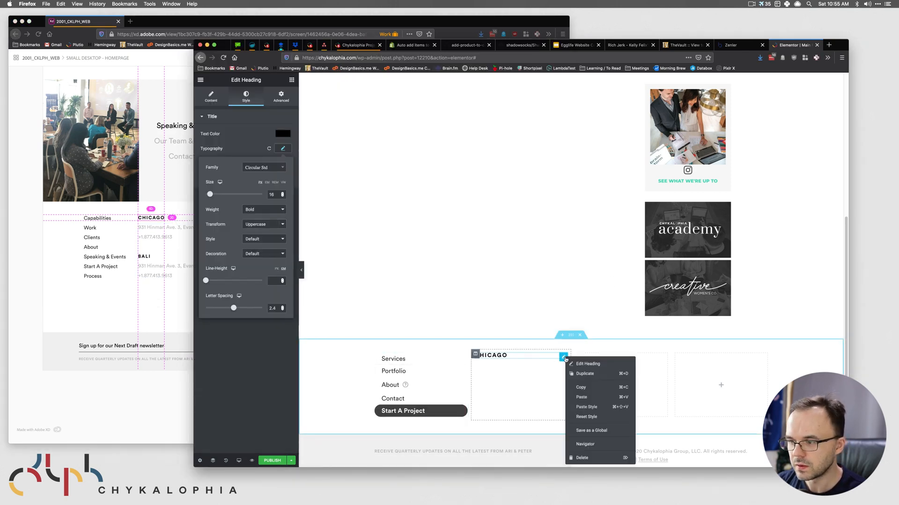
click(580, 374)
drag(230, 149, 175, 134)
text(Bali)
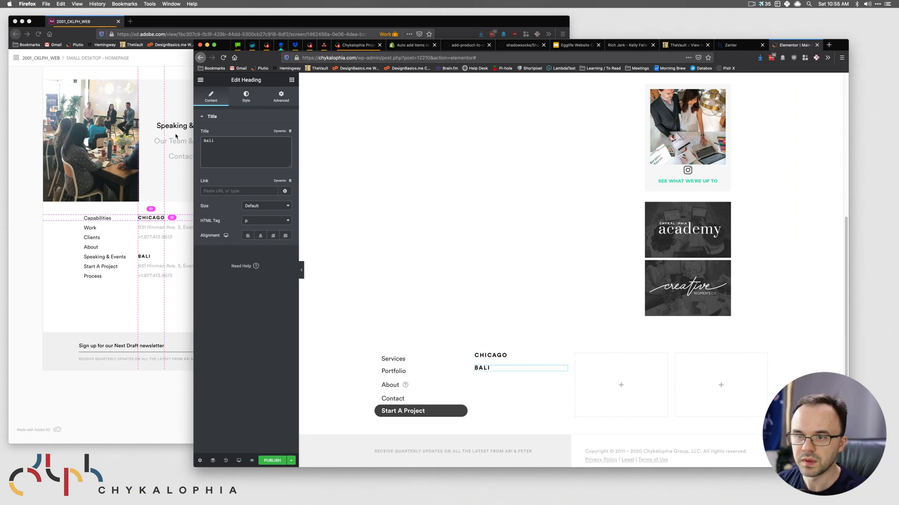
- Place a Text Editor block beneath the CHICAGO heading, above BALI
click(164, 229)
click(152, 232)
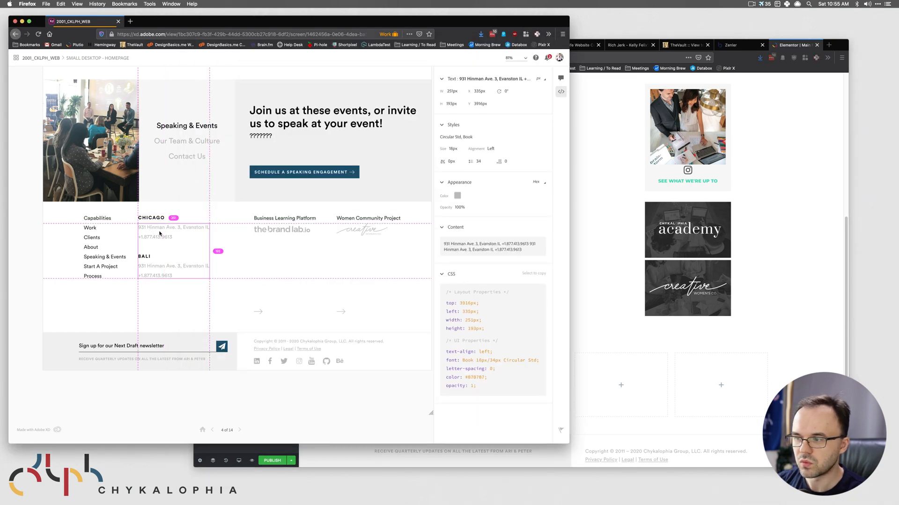
click(631, 337)
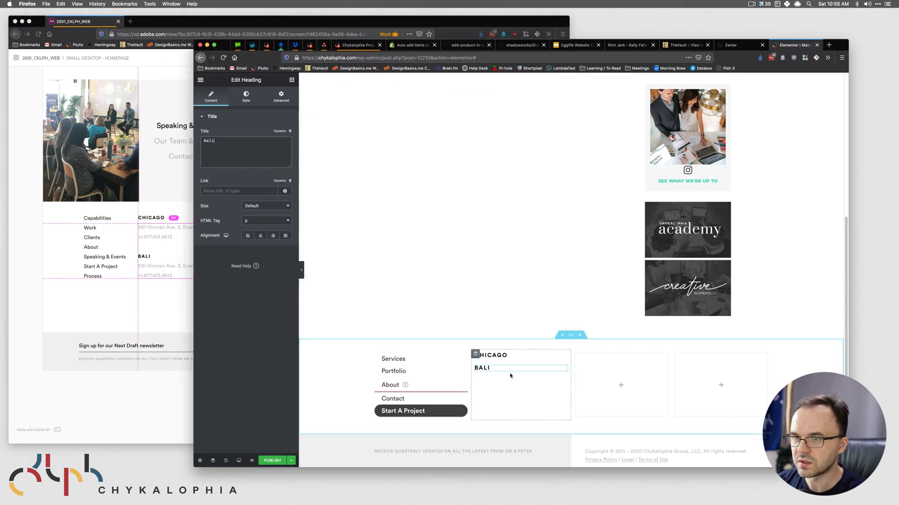
click(291, 80)
drag(270, 189, 515, 361)
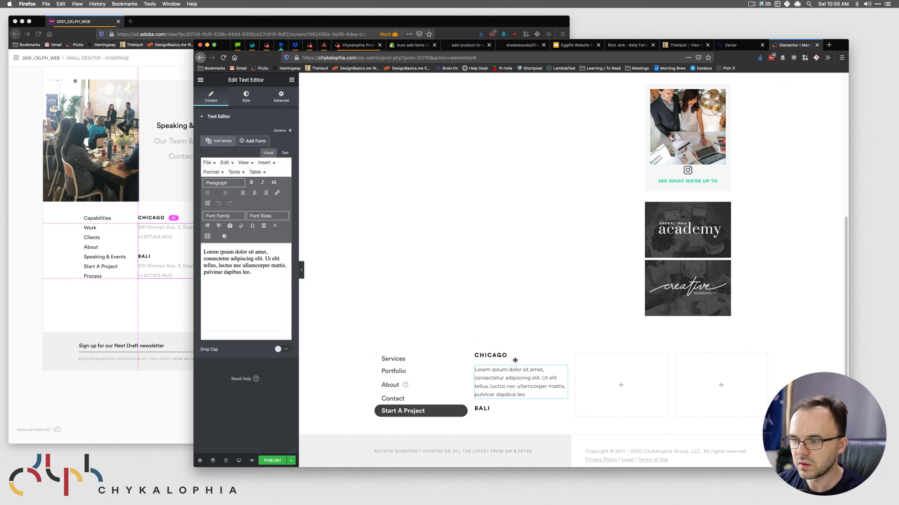
- Replace the lorem ipsum paragraph with the Chicago office's street address
click(171, 236)
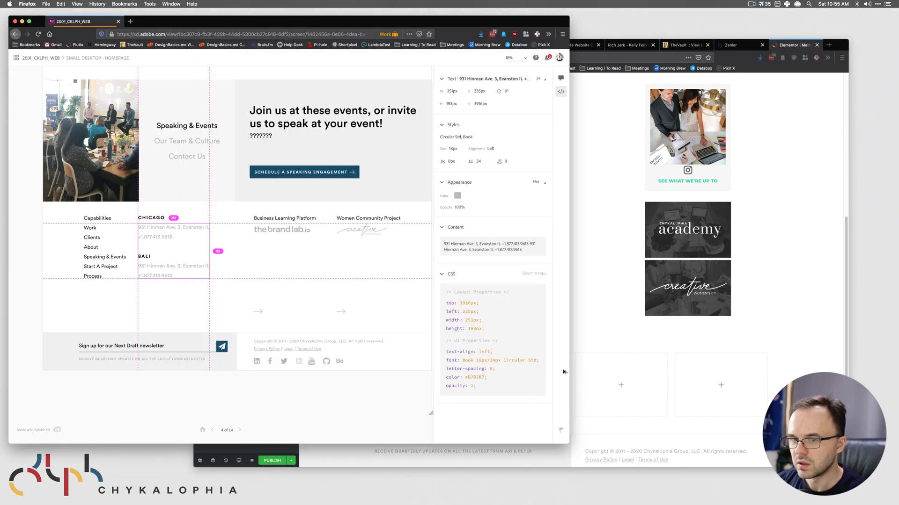
click(605, 382)
drag(212, 259, 260, 310)
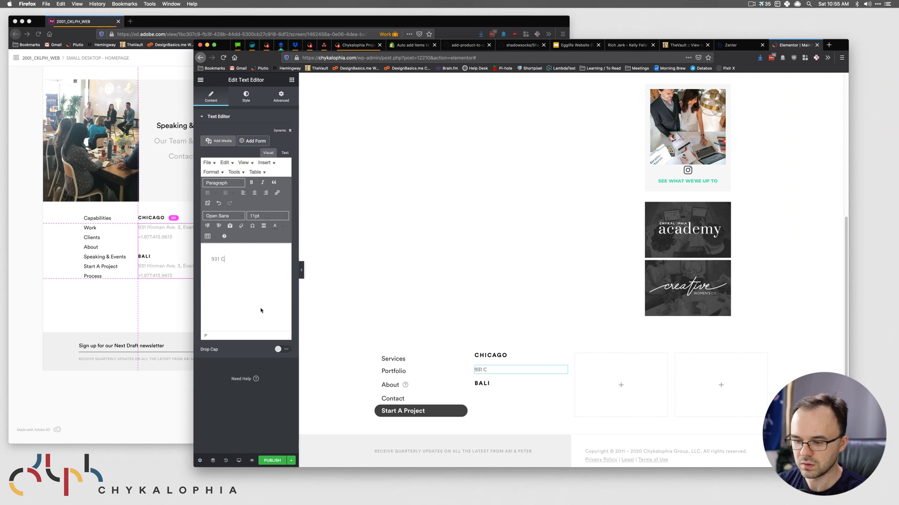
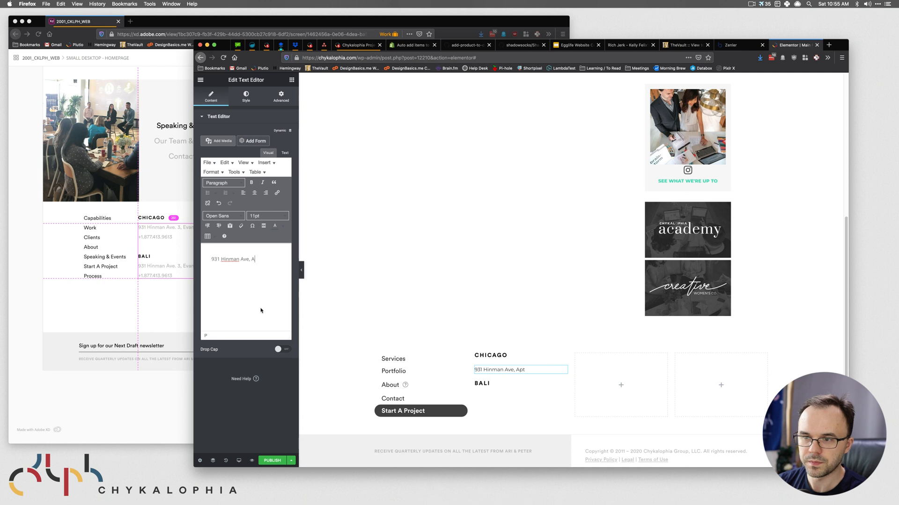
key(BackSpace)
key(BackSpace)
key(BackSpace)
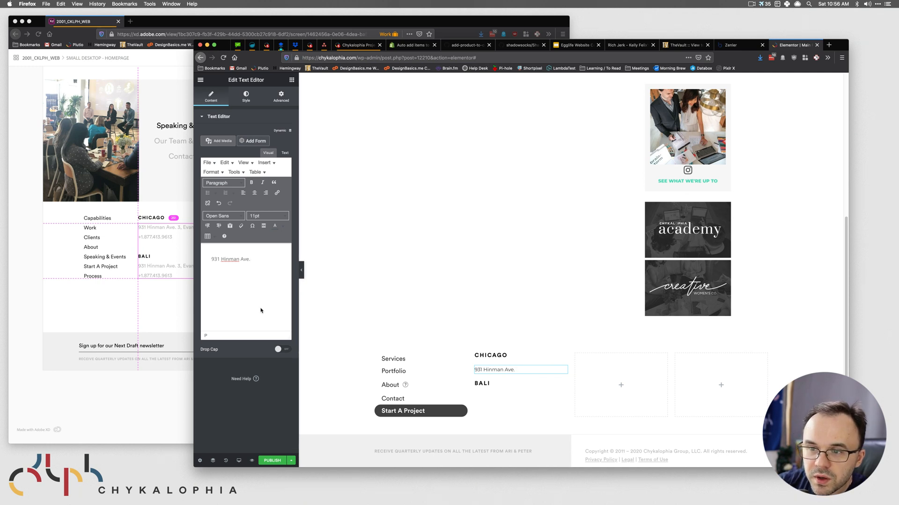
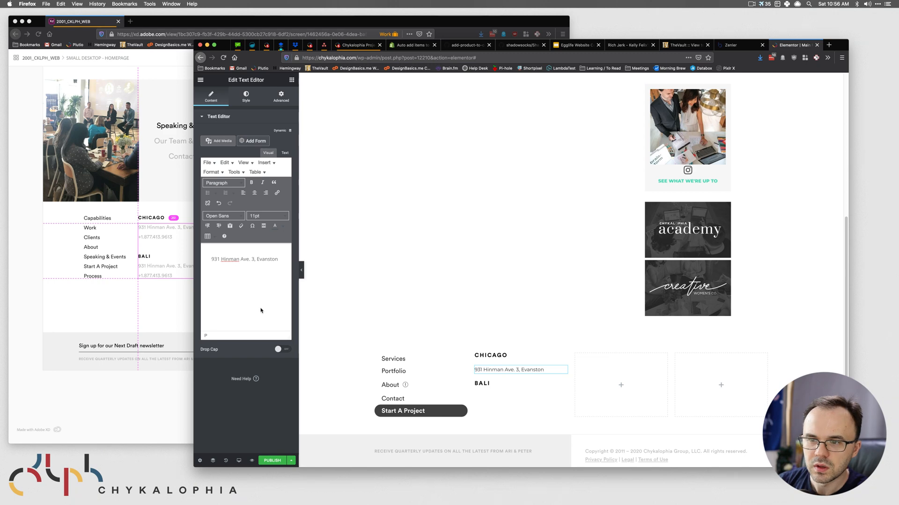
click(150, 293)
click(602, 277)
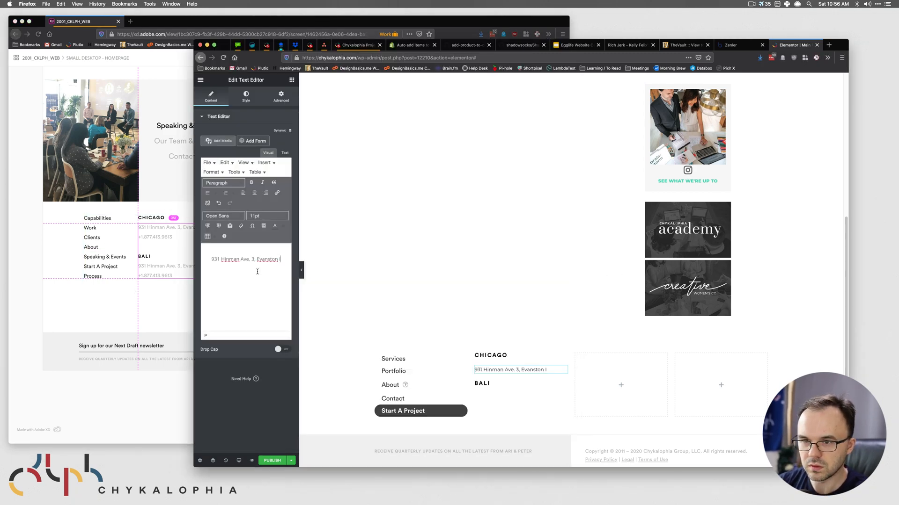
text(IL)
- Add the office phone number on a new line below the address
key(Return)
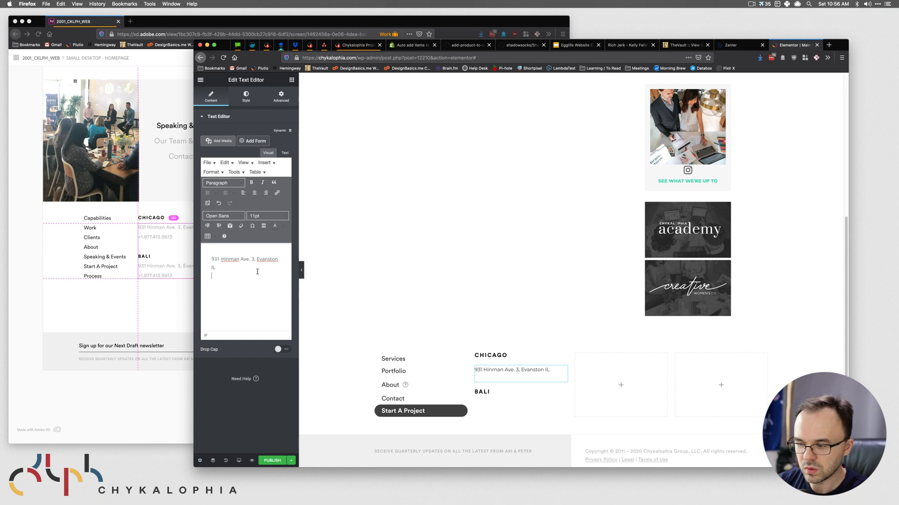
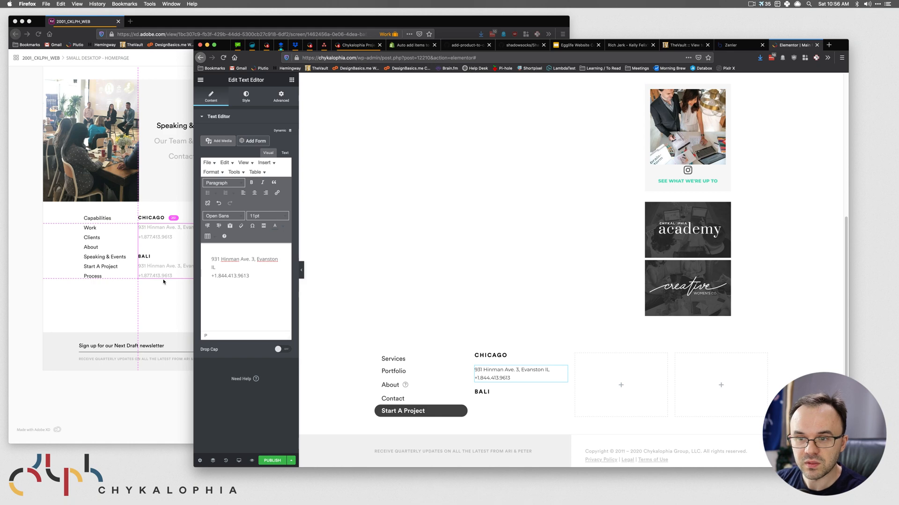
click(191, 280)
click(593, 275)
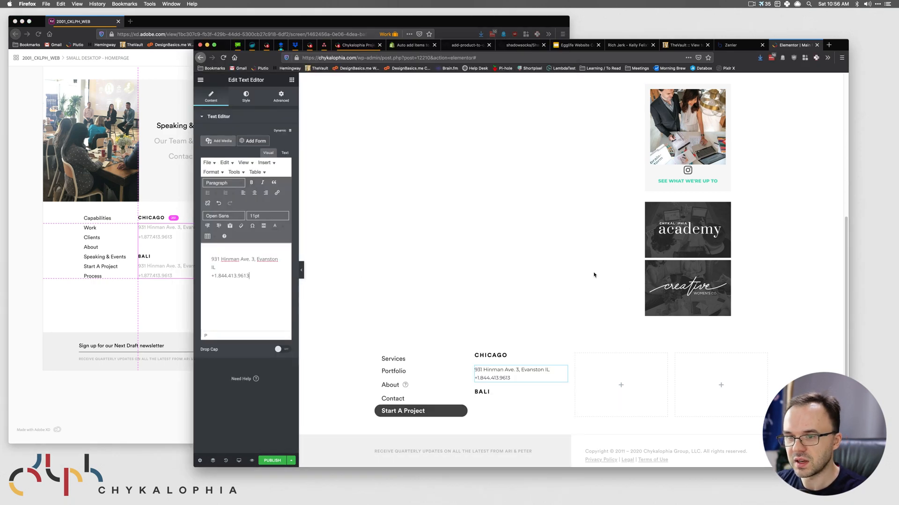
- Colour the address text with the light grey copied from the design
click(245, 99)
click(170, 236)
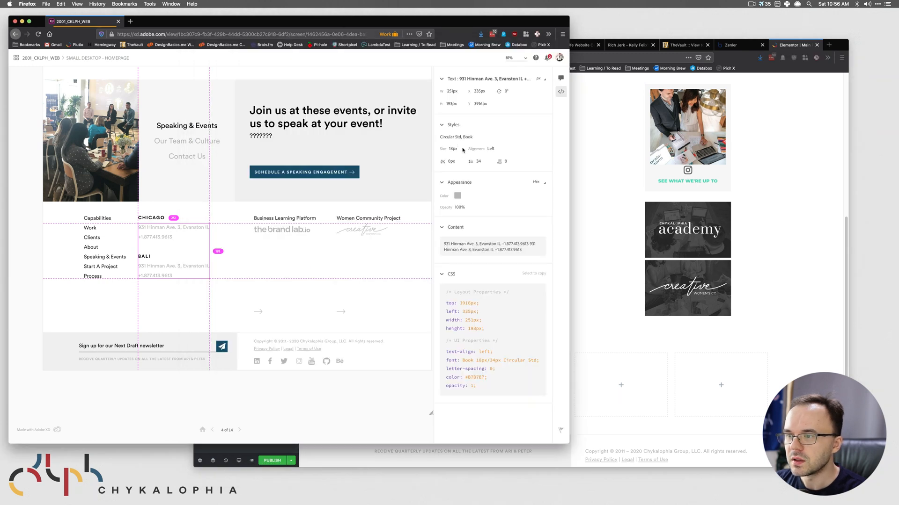
click(457, 196)
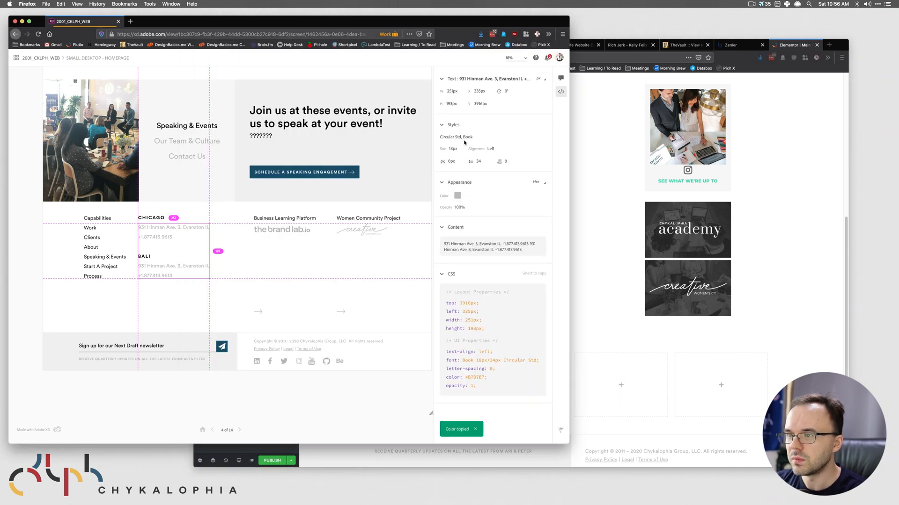
click(598, 215)
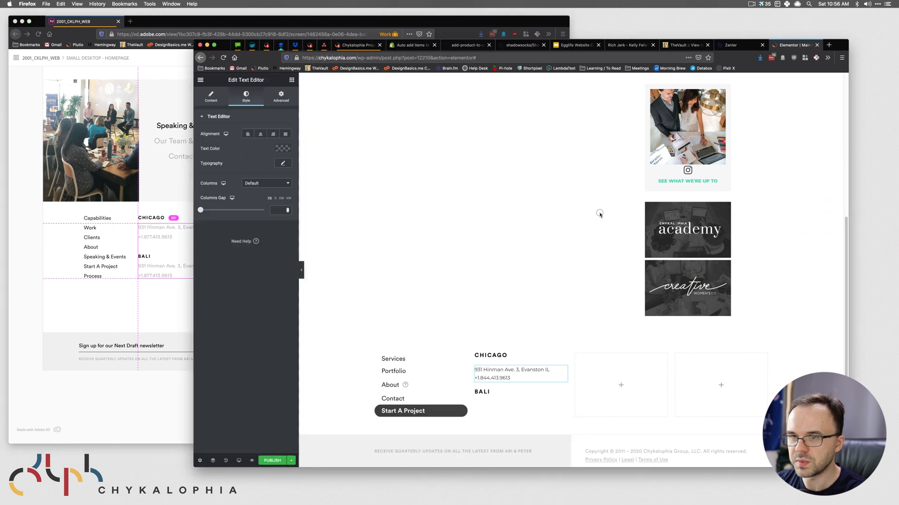
click(284, 150)
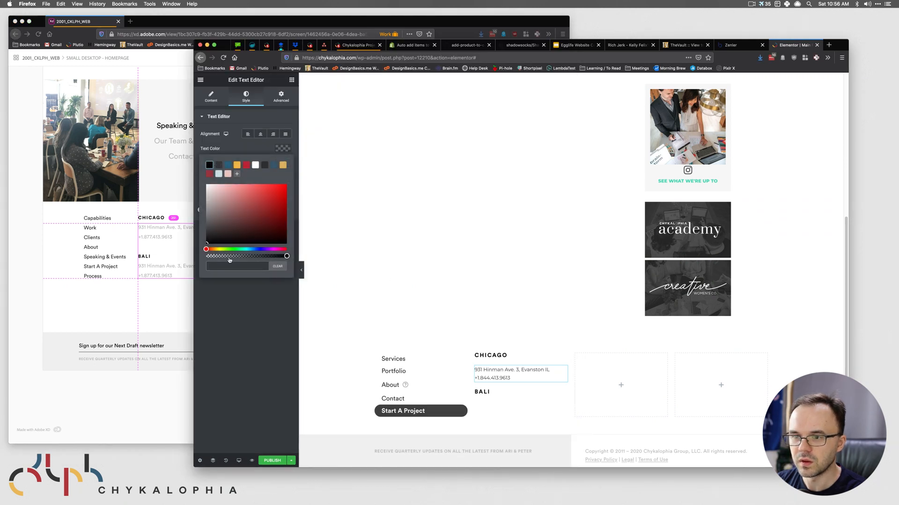
key(super+v)
click(253, 148)
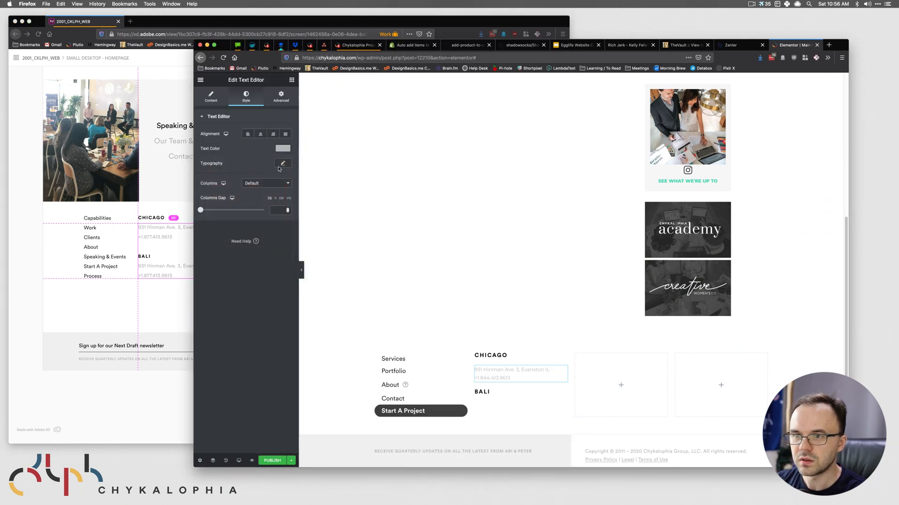
- Set the address typography to Circular Std, weight 300, size 18
click(277, 166)
click(269, 184)
click(254, 222)
click(267, 225)
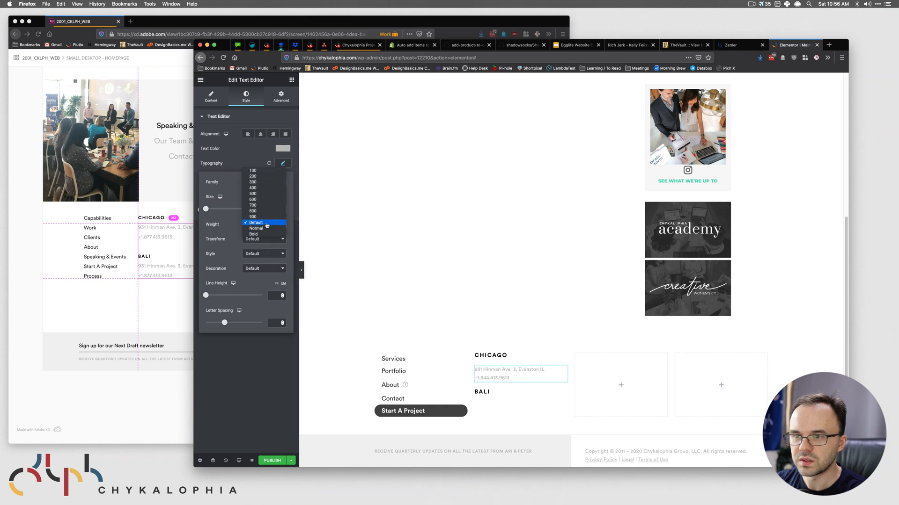
click(266, 184)
click(274, 208)
text(18)
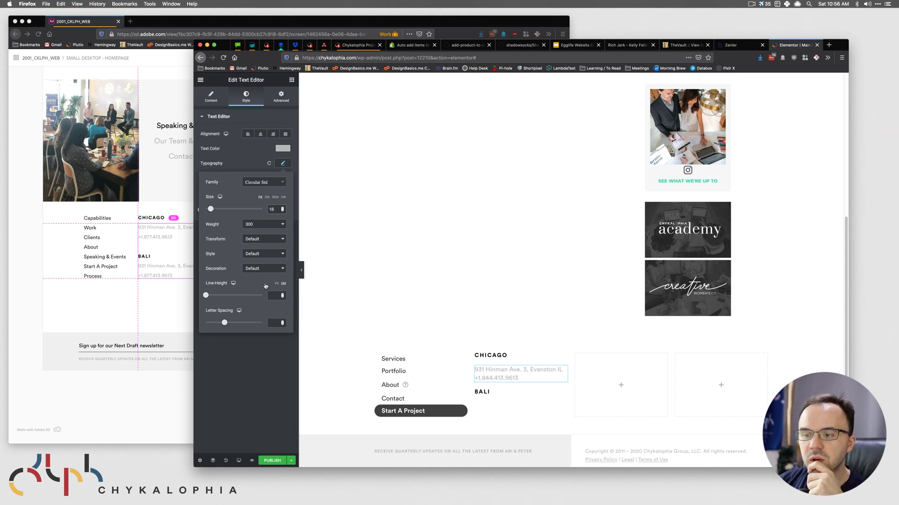
- Set the address text's line height to 1.75
text(1)
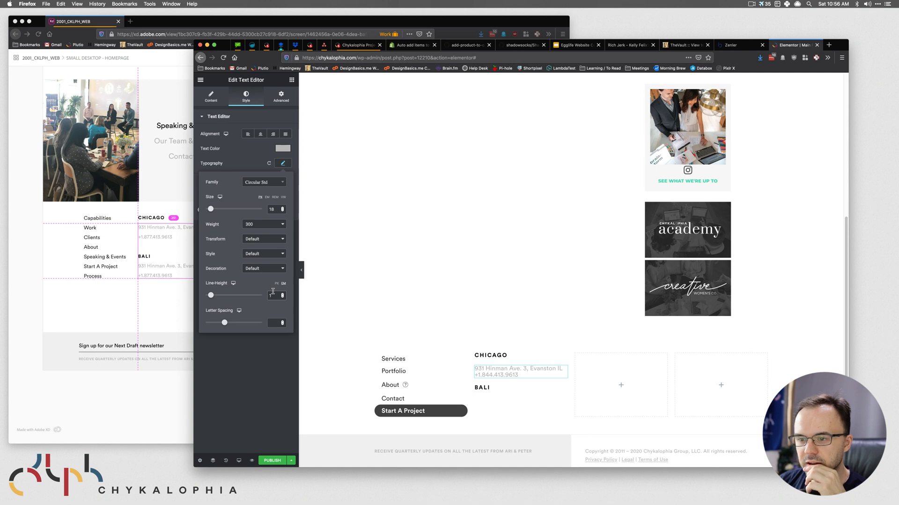
key(BackSpace)
text(2)
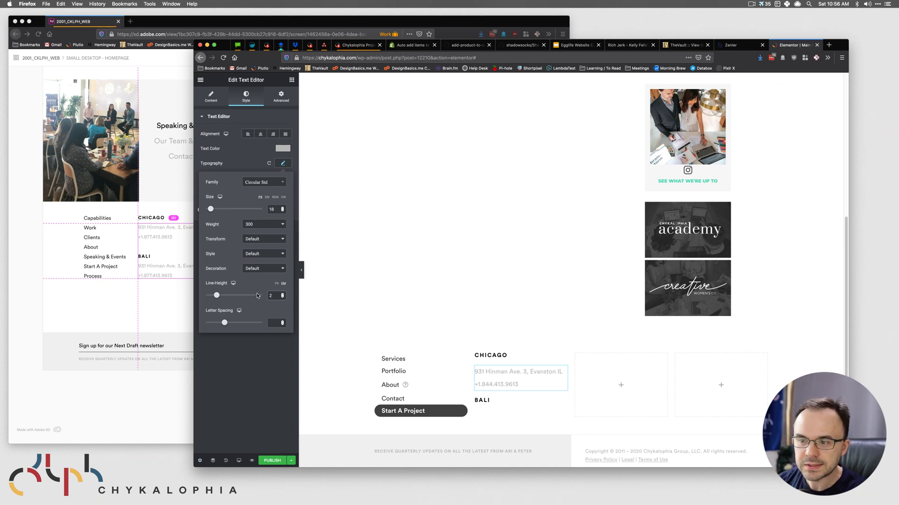
click(282, 297)
click(282, 297)
click(282, 298)
click(283, 297)
click(282, 297)
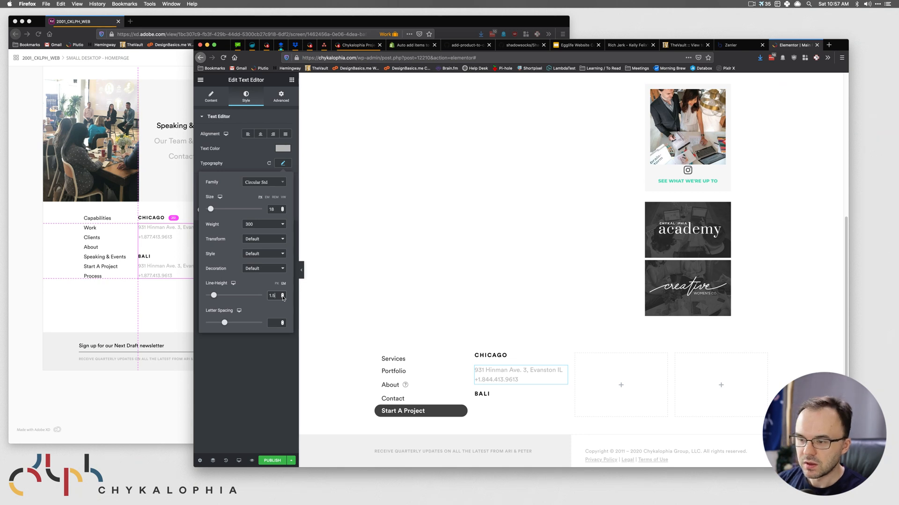
click(283, 294)
click(283, 294)
click(282, 294)
text(5)
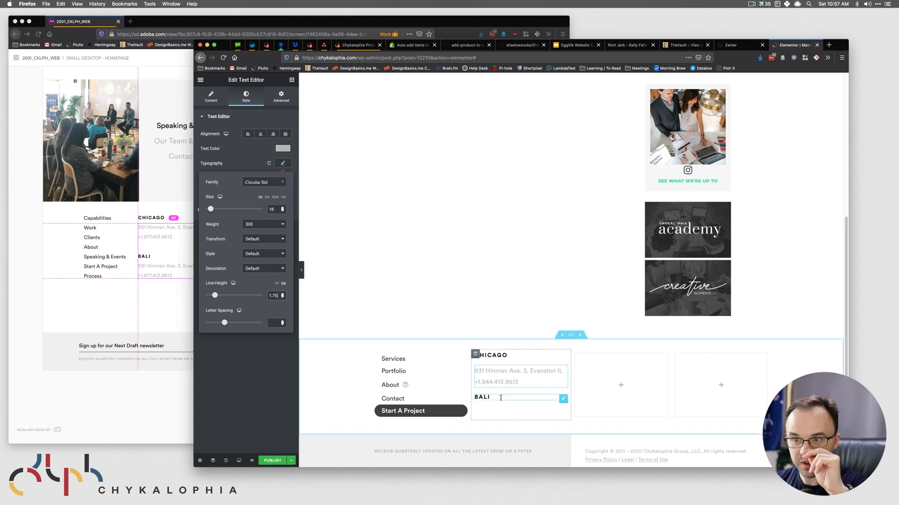
- Add a Spacer under the Chicago address with height 10
click(290, 80)
drag(270, 265, 507, 384)
drag(204, 146, 187, 149)
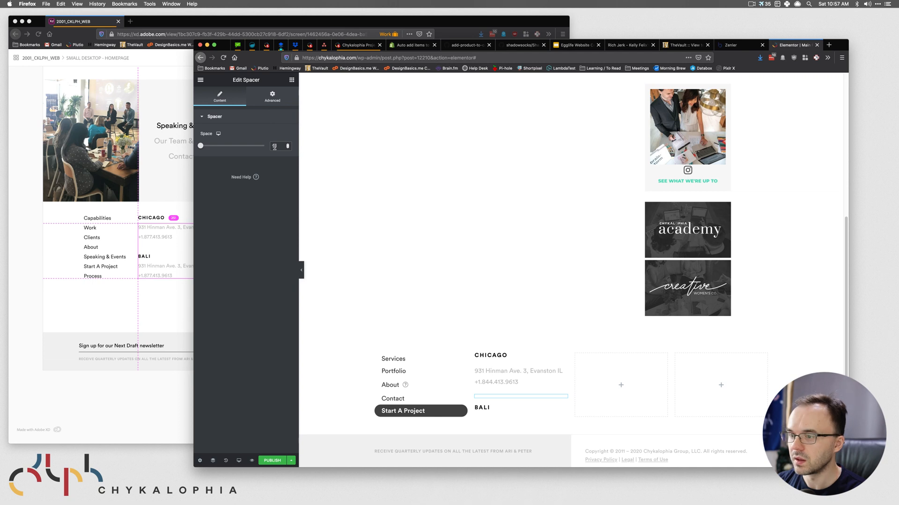
- Duplicate the Chicago address text and move the copy below the BALI heading
right_click(560, 374)
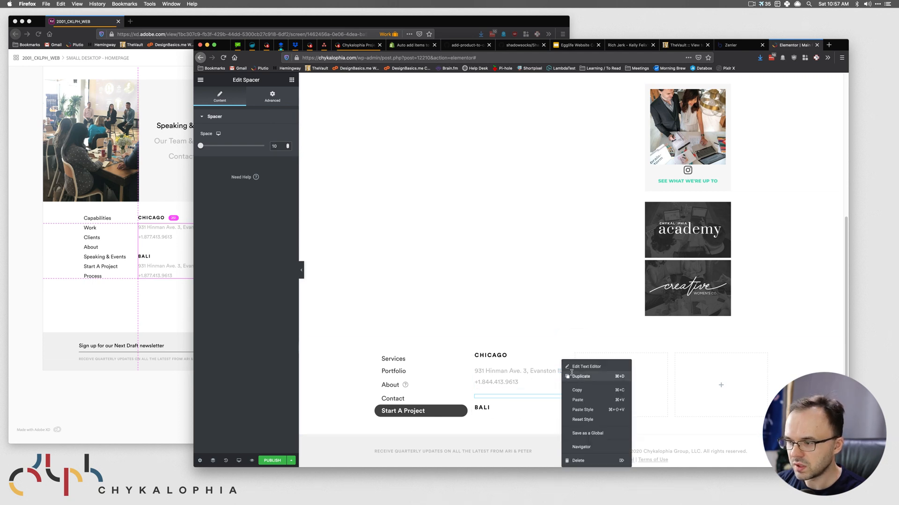
click(576, 377)
drag(566, 401, 496, 414)
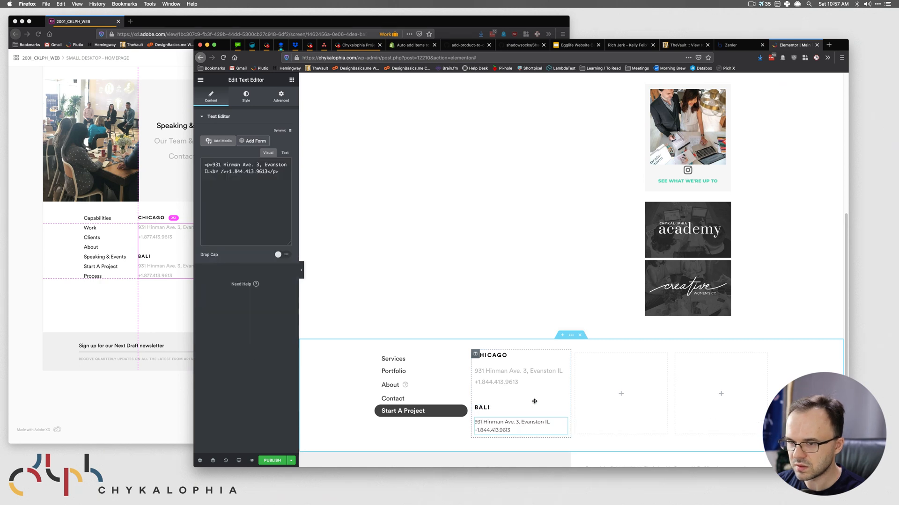
scroll(515, 407, down, 1)
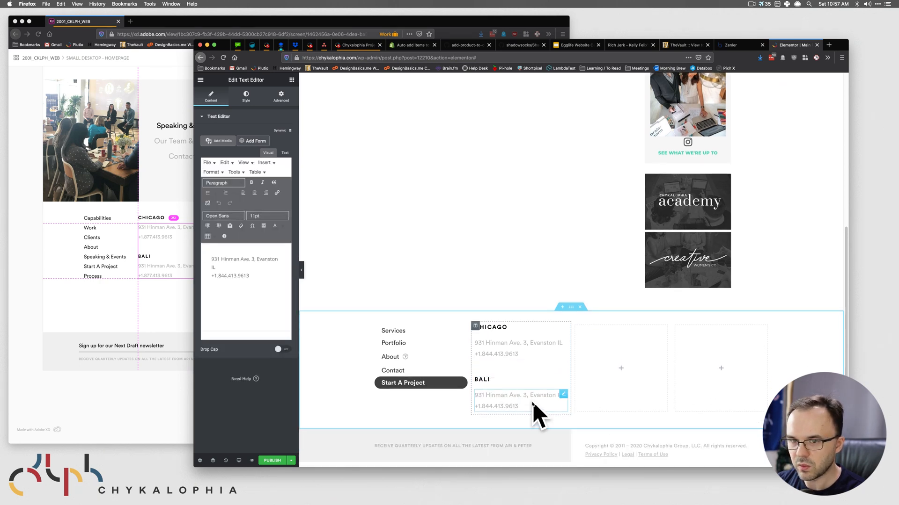
click(176, 243)
click(85, 256)
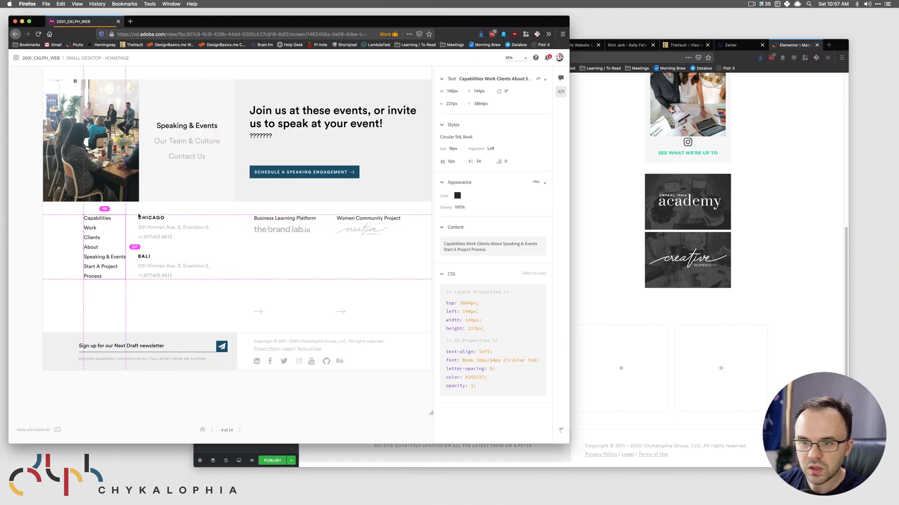
click(611, 315)
- Set the Chicago/Bali column's Widgets Space to 0 px
click(521, 327)
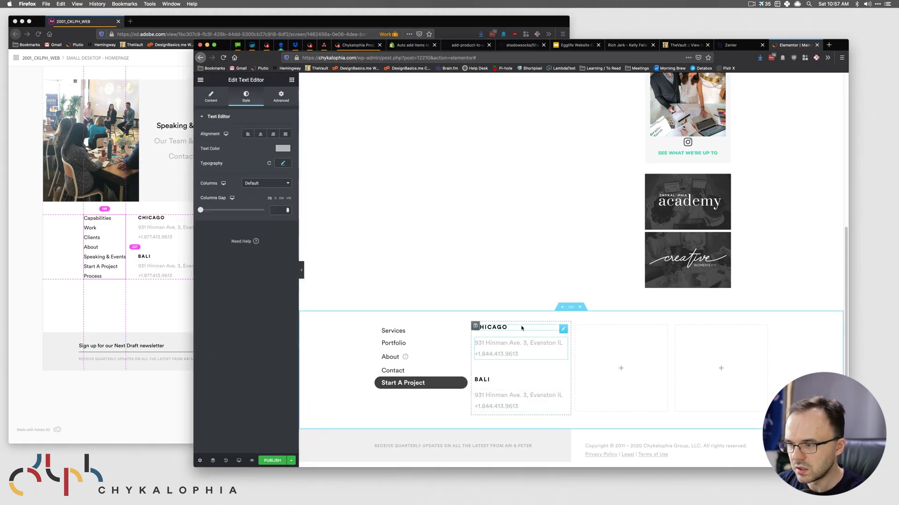
click(476, 326)
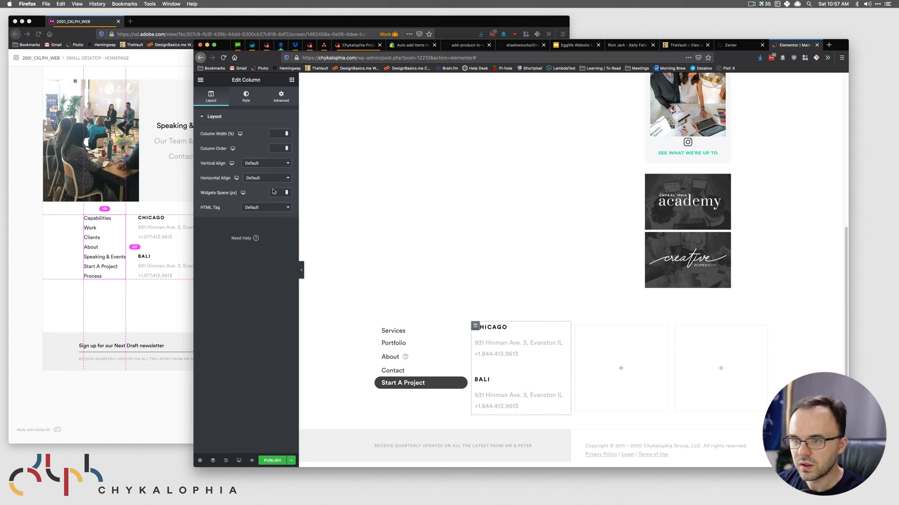
text(0)
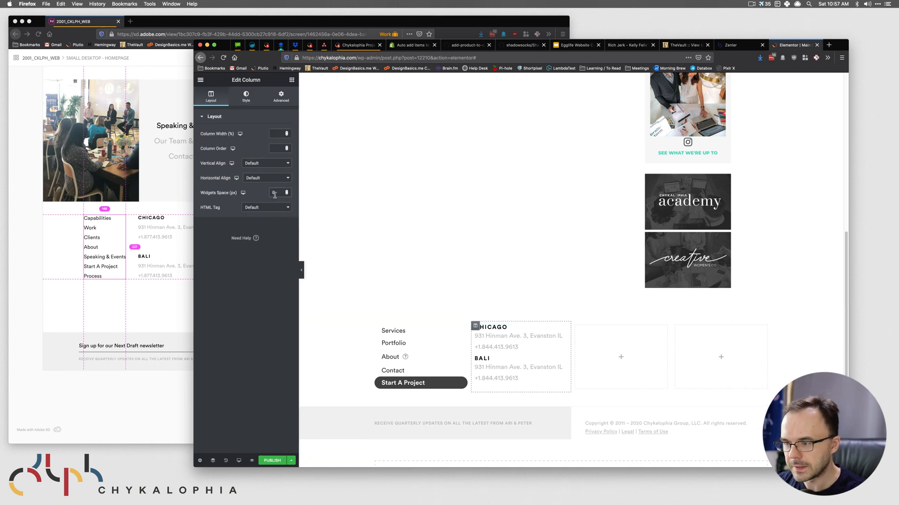
click(511, 355)
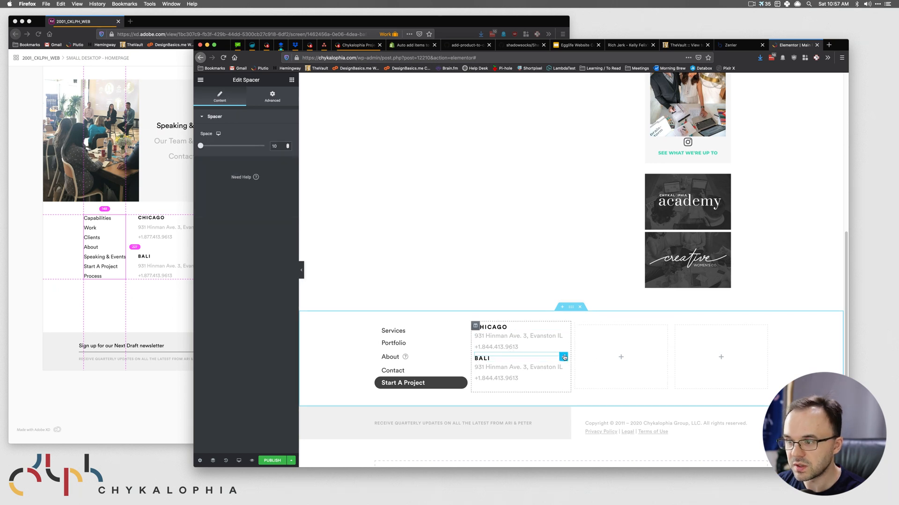
- Set the spacer above BALI to 30
drag(199, 147, 202, 146)
drag(283, 144, 235, 145)
text(30)
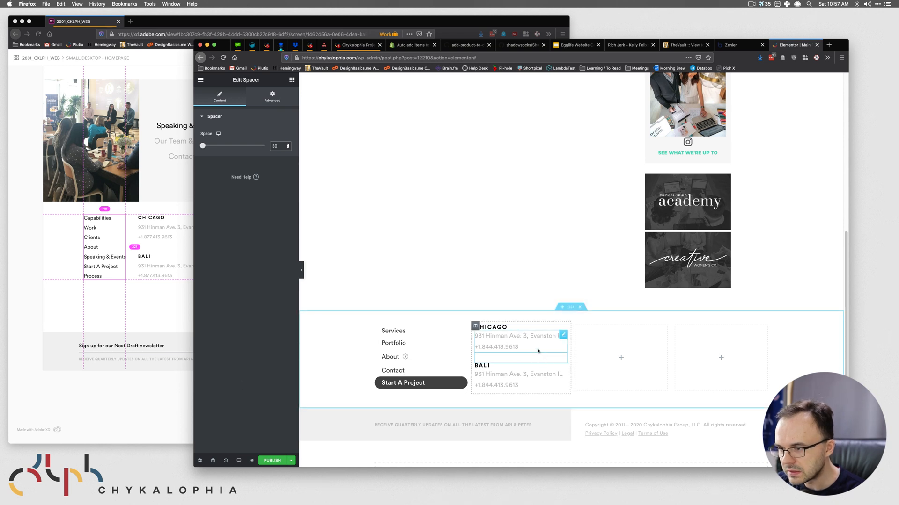
click(155, 363)
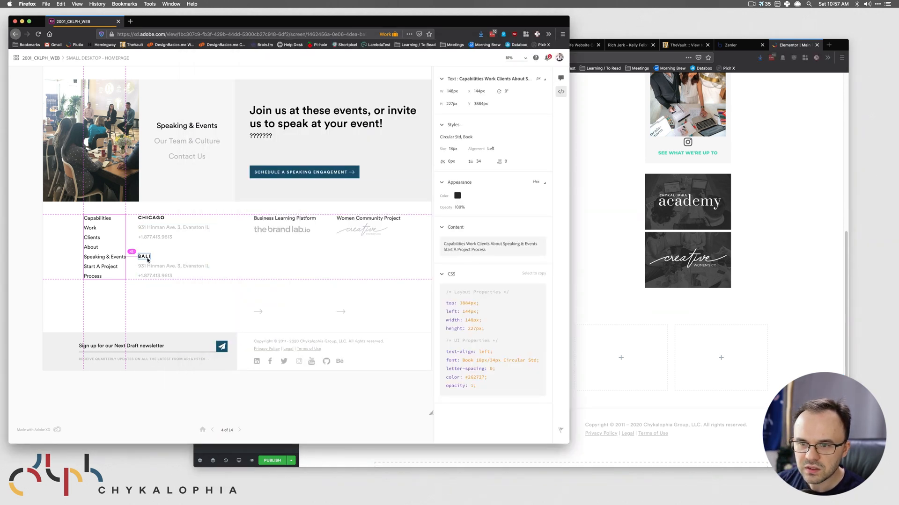
click(607, 352)
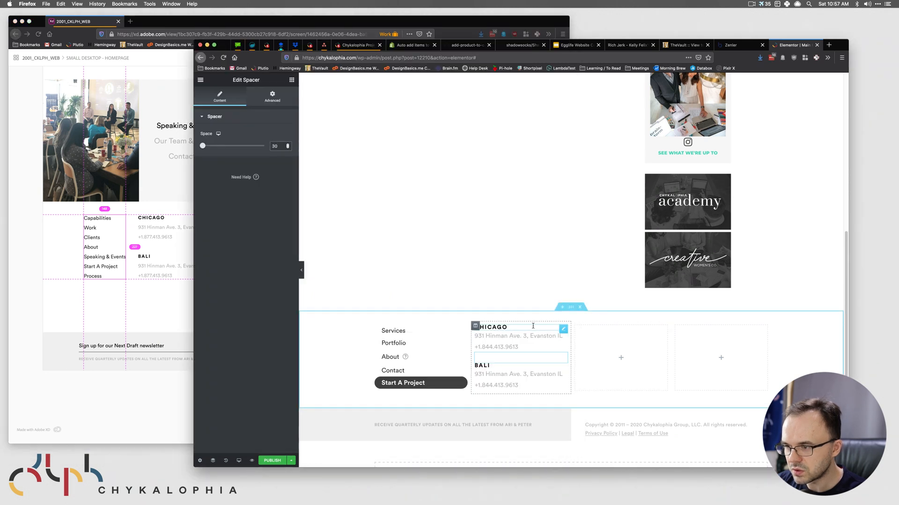
- Set the CHICAGO heading's typography line height to 1.4
click(565, 331)
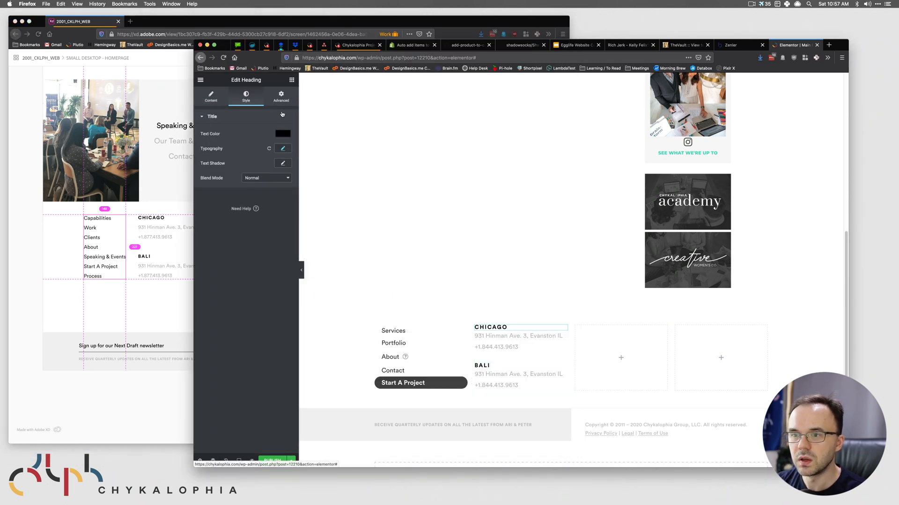
click(287, 148)
click(276, 281)
text(1)
click(282, 280)
click(282, 280)
click(282, 280)
click(282, 280)
click(282, 280)
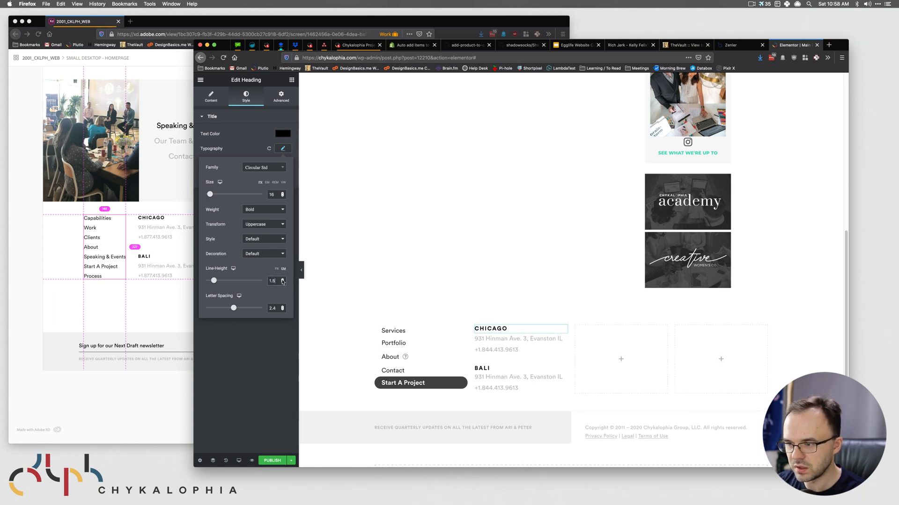
- Copy the CHICAGO heading's style and paste it onto the BALI heading
click(564, 369)
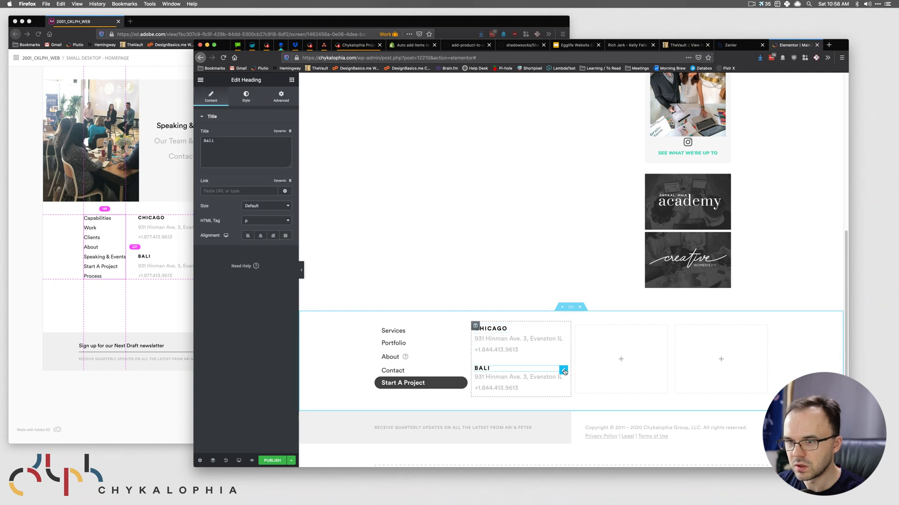
click(245, 97)
click(563, 329)
right_click(564, 329)
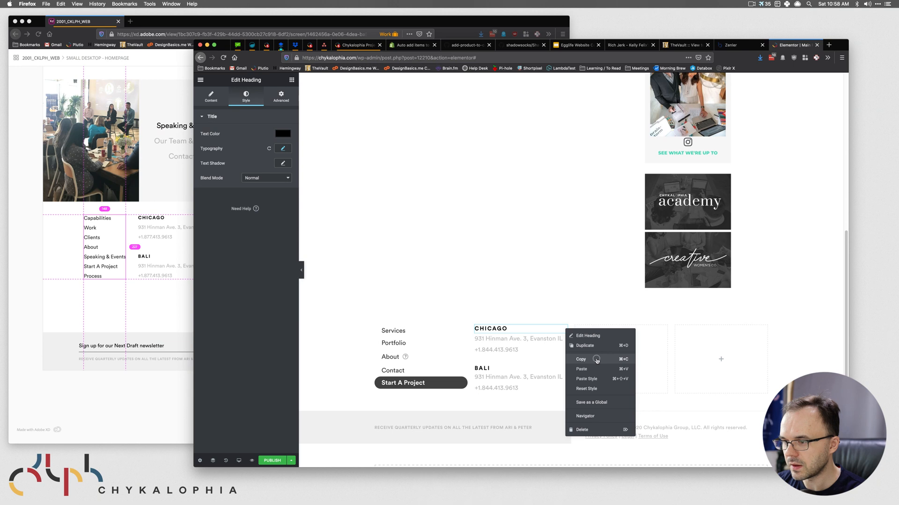
click(597, 360)
right_click(564, 369)
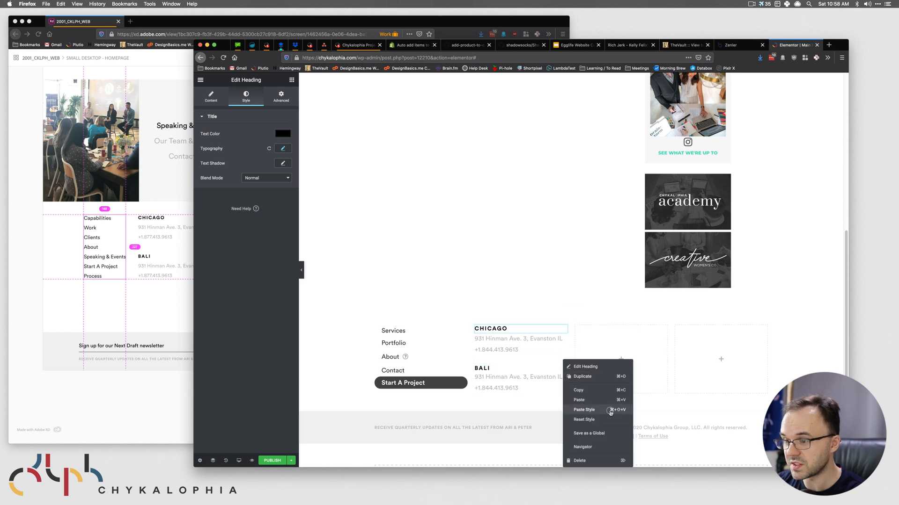
click(610, 411)
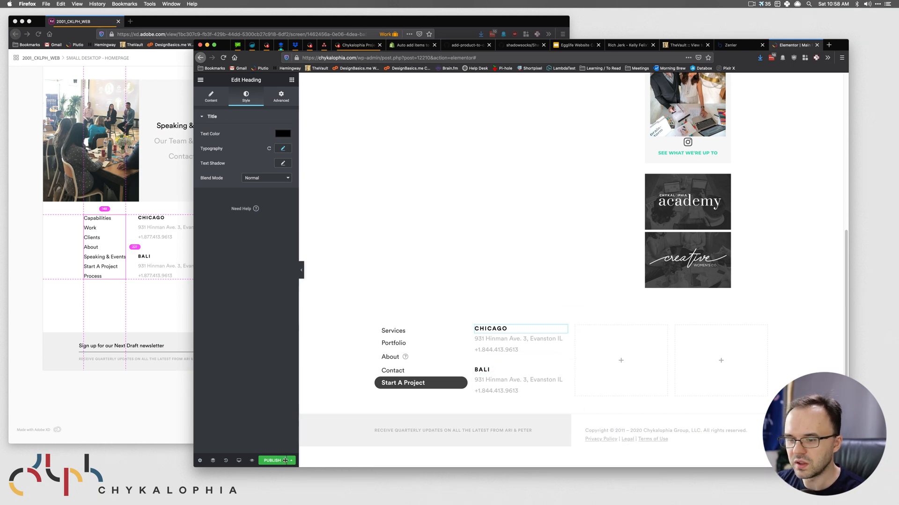
- Save the updated footer page as a draft
click(291, 460)
click(221, 414)
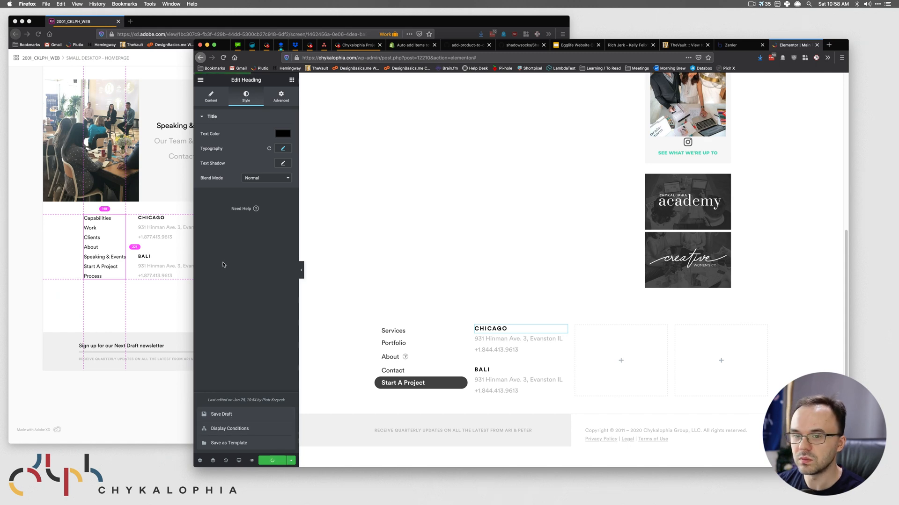
click(96, 322)
- Review the Business Learning Platform column in the design and drop a Heading widget into the third column
click(642, 304)
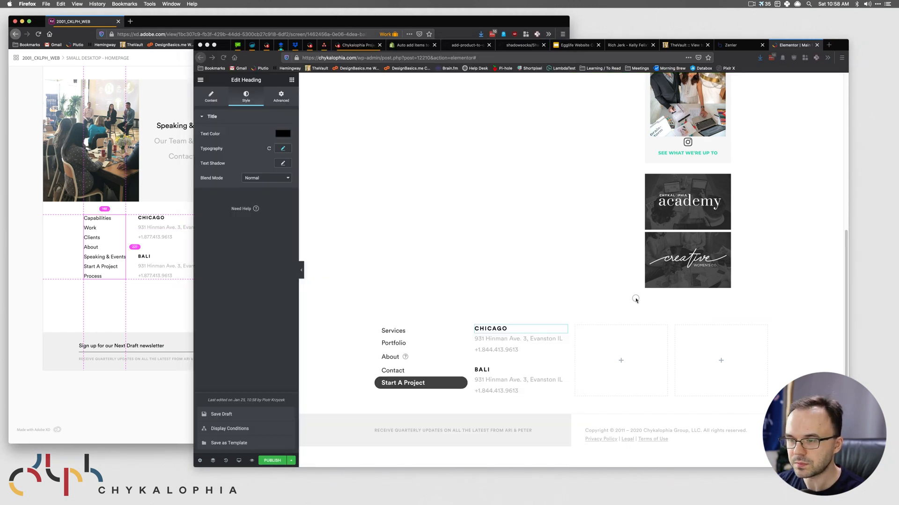
click(140, 281)
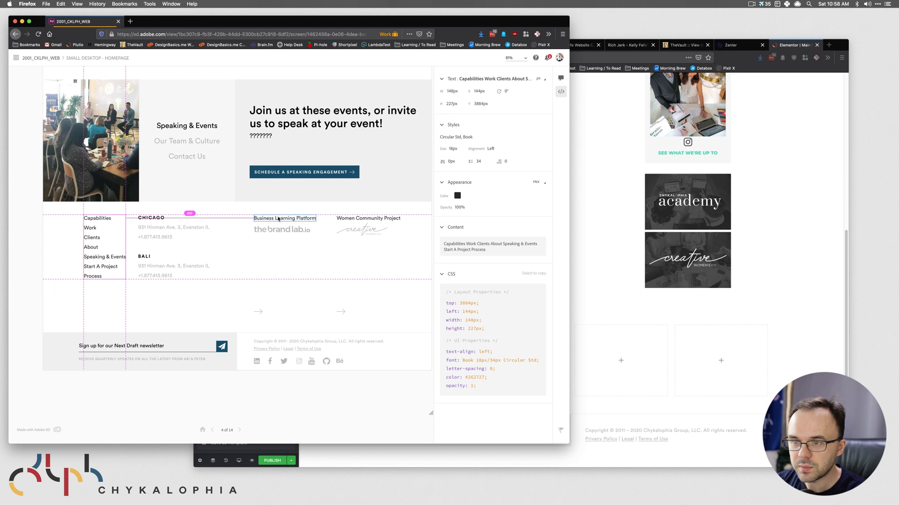
click(278, 220)
click(350, 219)
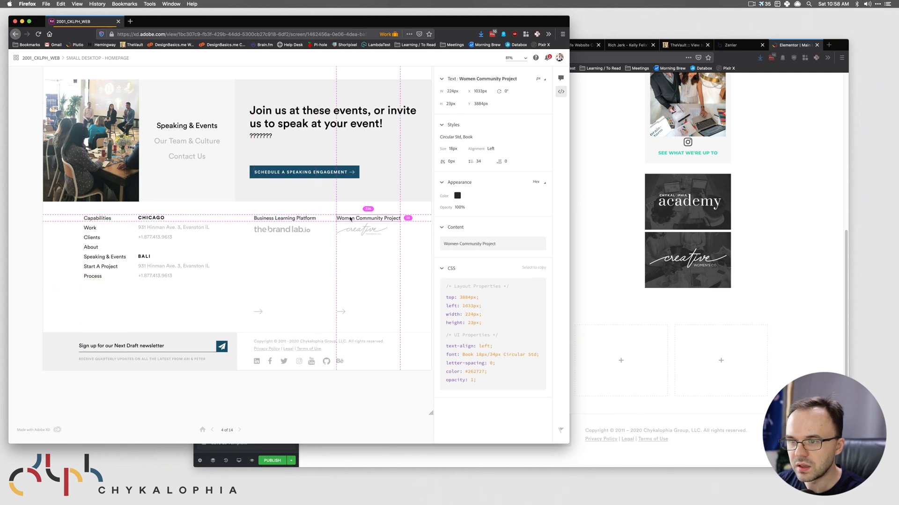
click(368, 229)
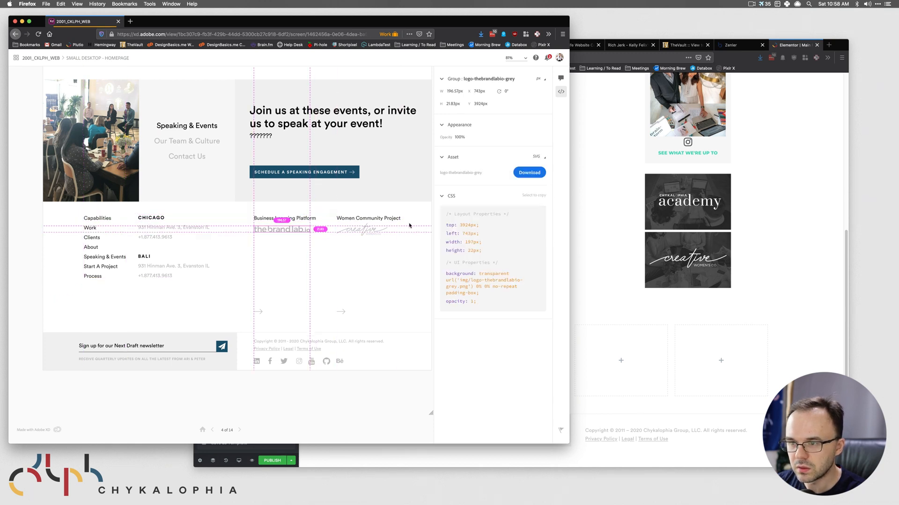
click(320, 256)
click(297, 219)
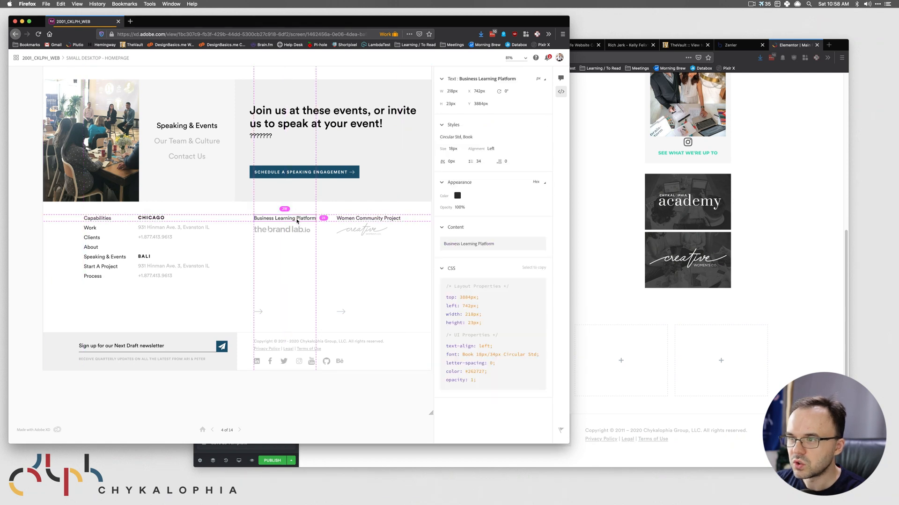
click(617, 242)
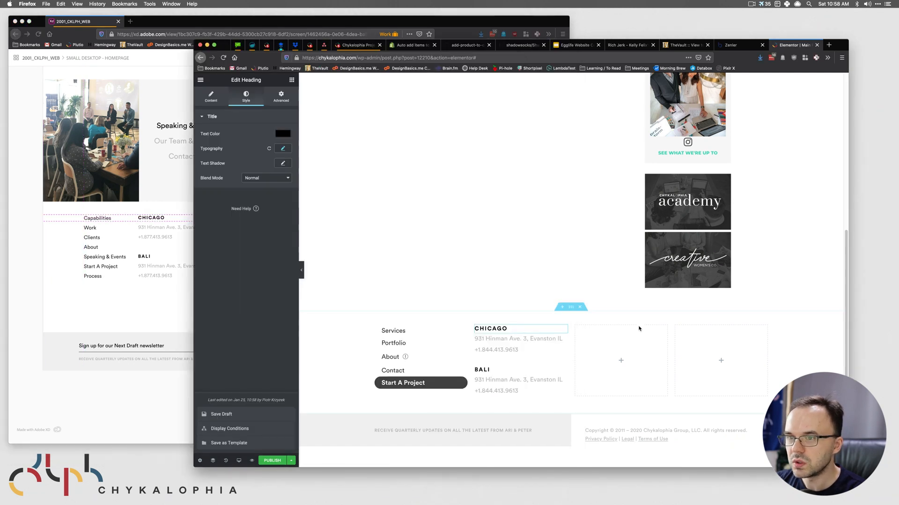
click(291, 80)
drag(271, 163, 648, 345)
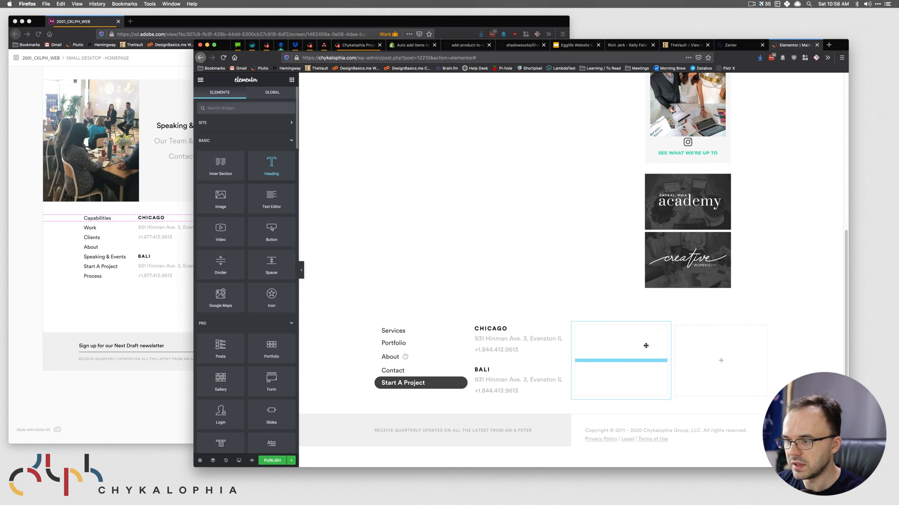
- Set the heading title to 'Business Learning Platform', copied from the design, with HTML tag p
click(263, 155)
key(super+a)
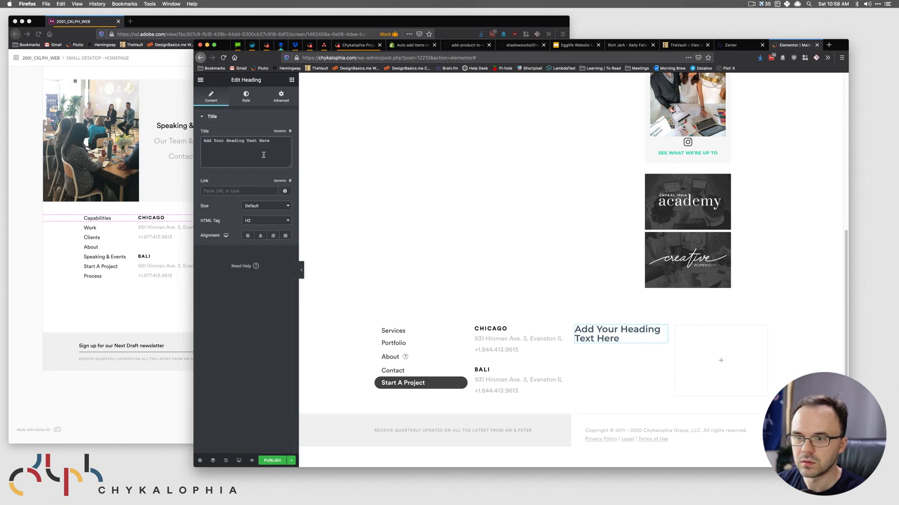
key(super+Tab)
click(501, 242)
key(super+Tab)
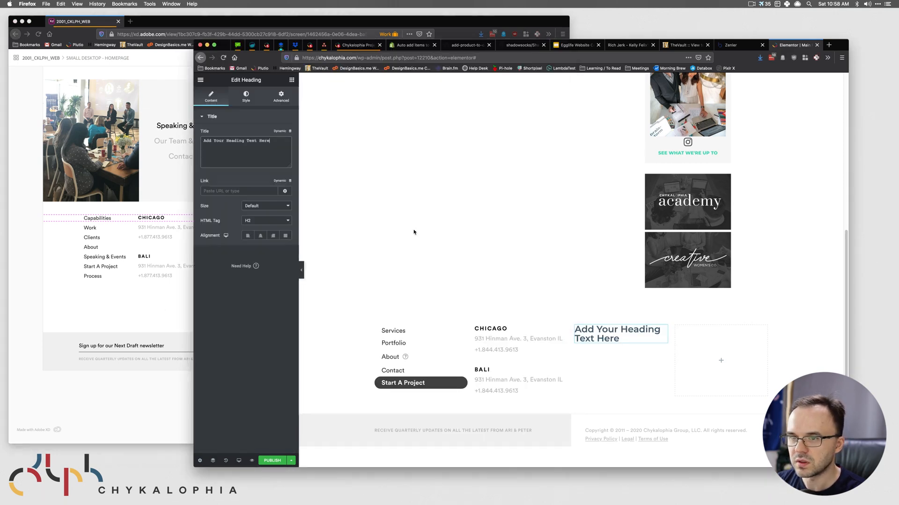
key(super+v)
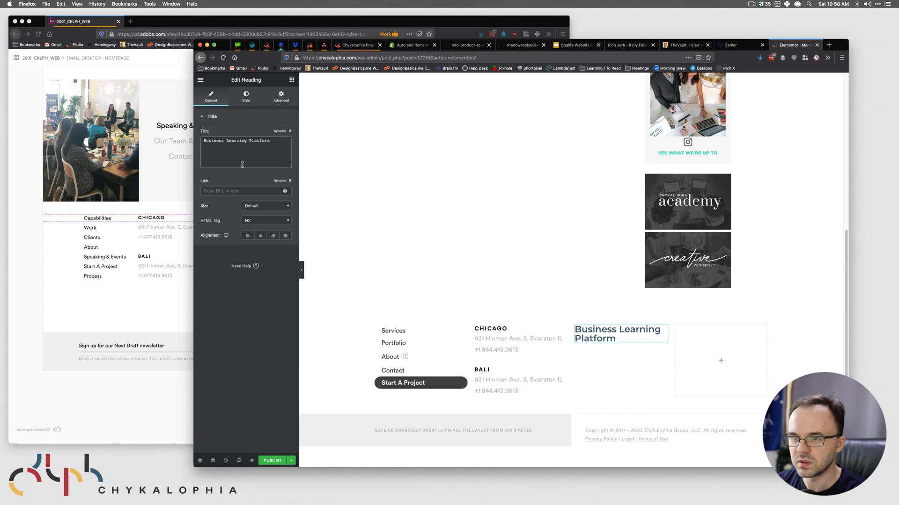
click(265, 220)
click(263, 260)
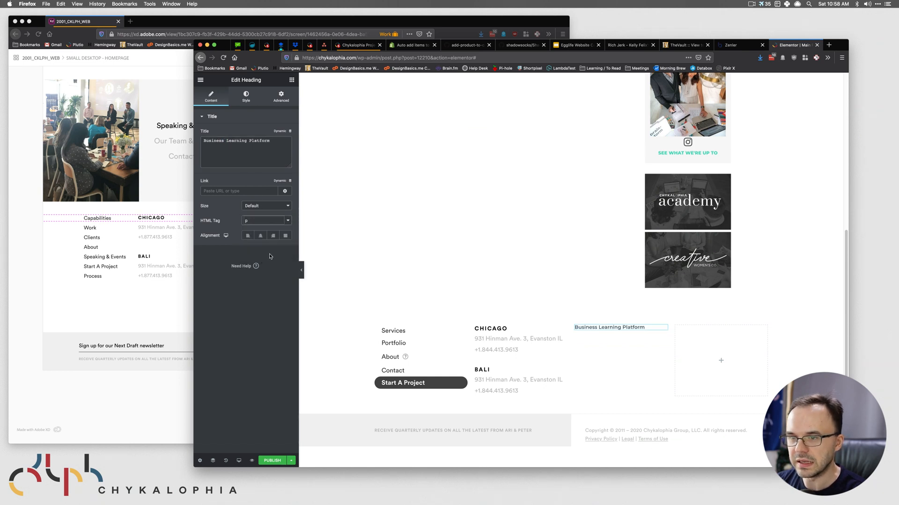
- Set the heading text colour to #262727, copied from the design mockup
click(134, 316)
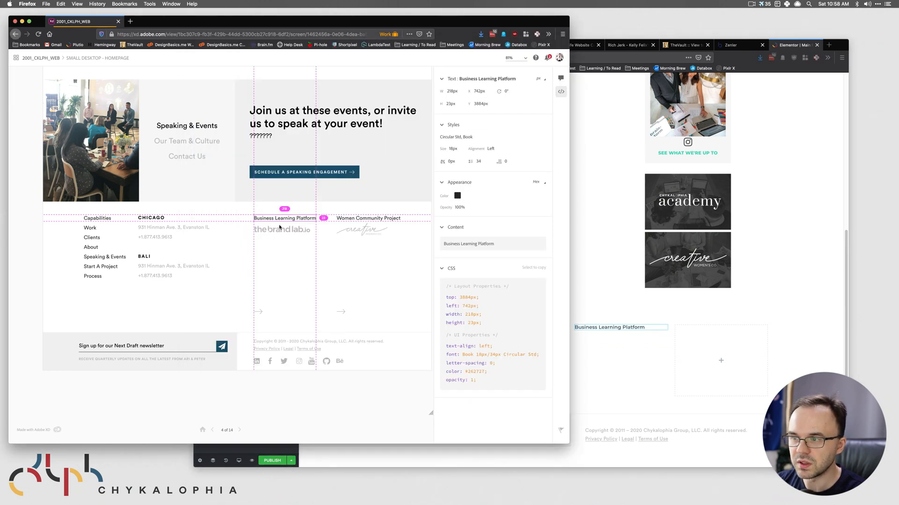
click(458, 196)
click(598, 305)
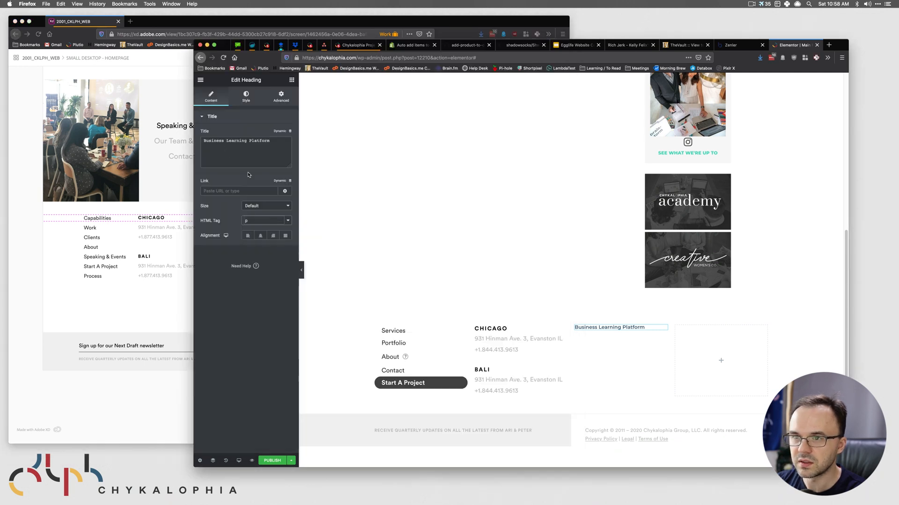
click(247, 99)
click(282, 133)
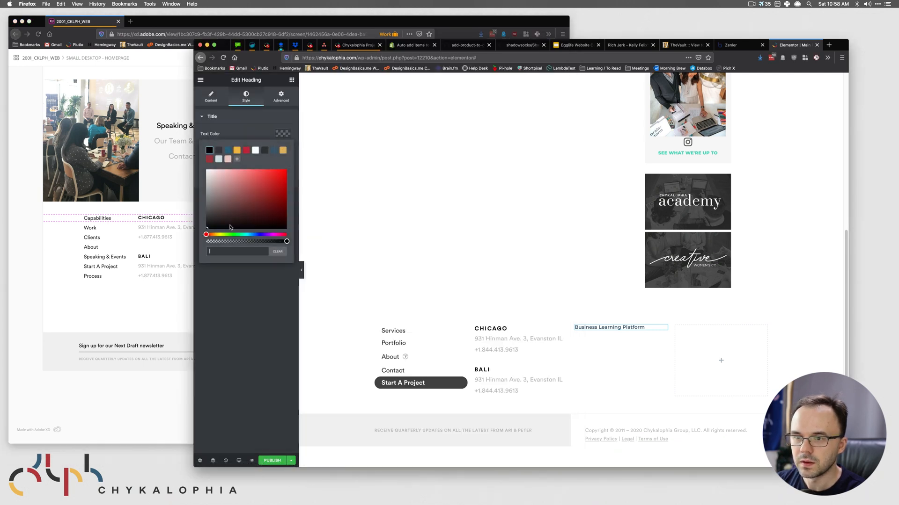
click(223, 251)
key(super+v)
click(134, 284)
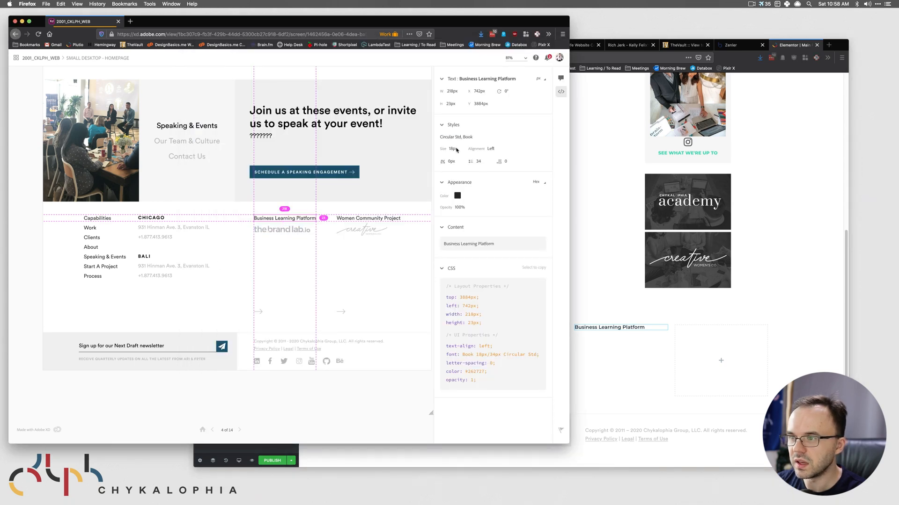
click(589, 293)
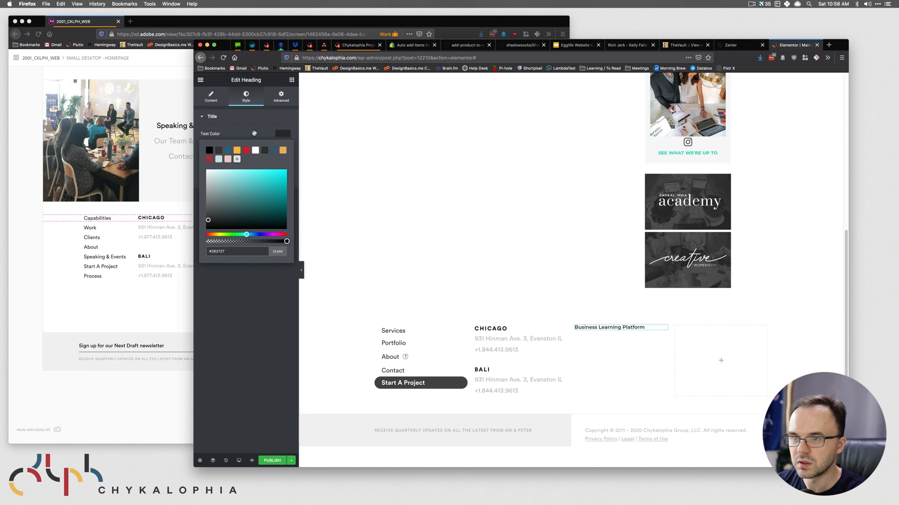
click(258, 123)
- Set the heading typography to Circular Std, size 18, weight 300
click(257, 119)
click(282, 148)
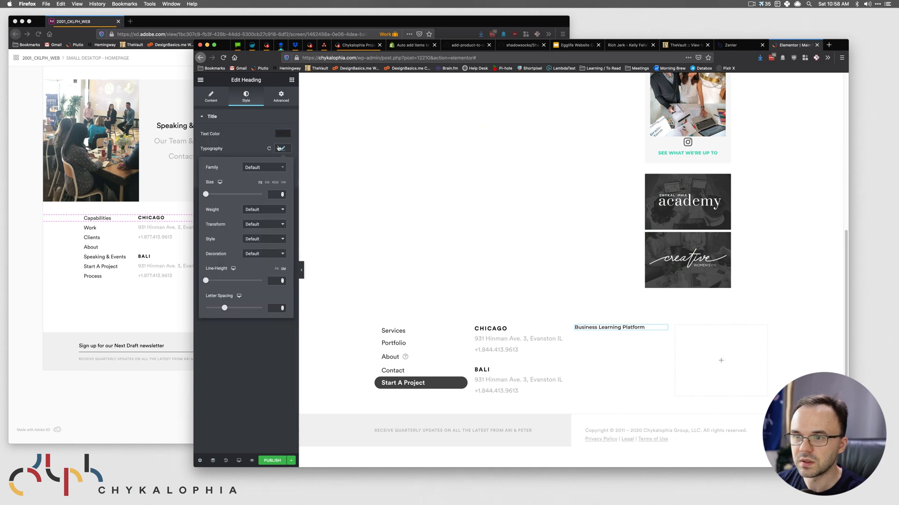
click(260, 167)
click(263, 209)
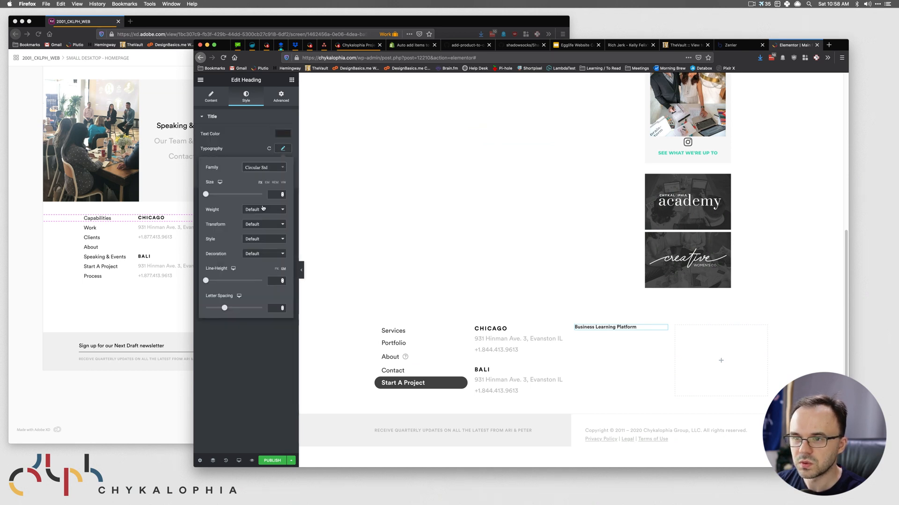
click(274, 197)
text(18)
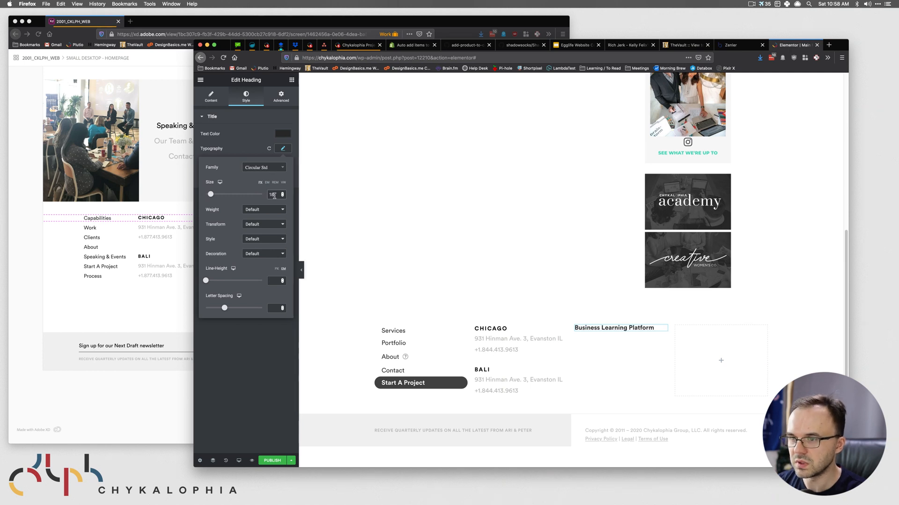
click(269, 209)
click(261, 169)
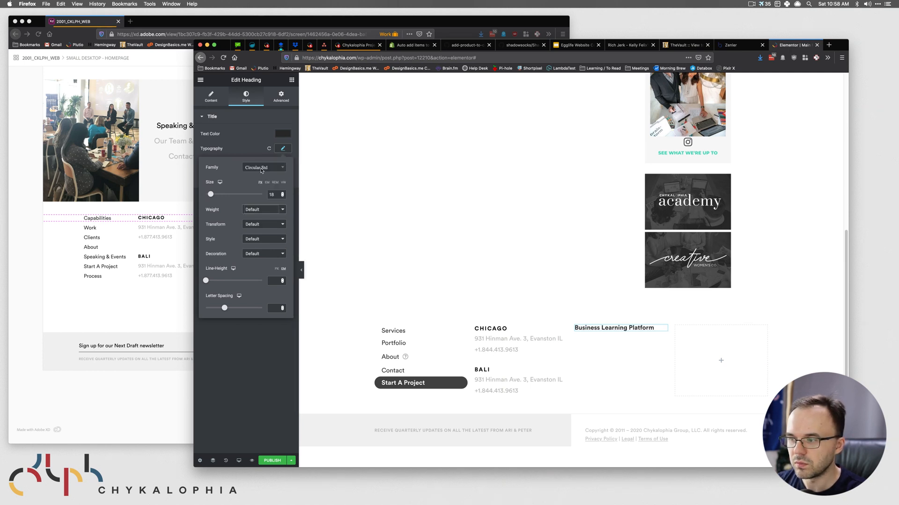
- Check the heading against the design's text specs, then duplicate it
click(120, 317)
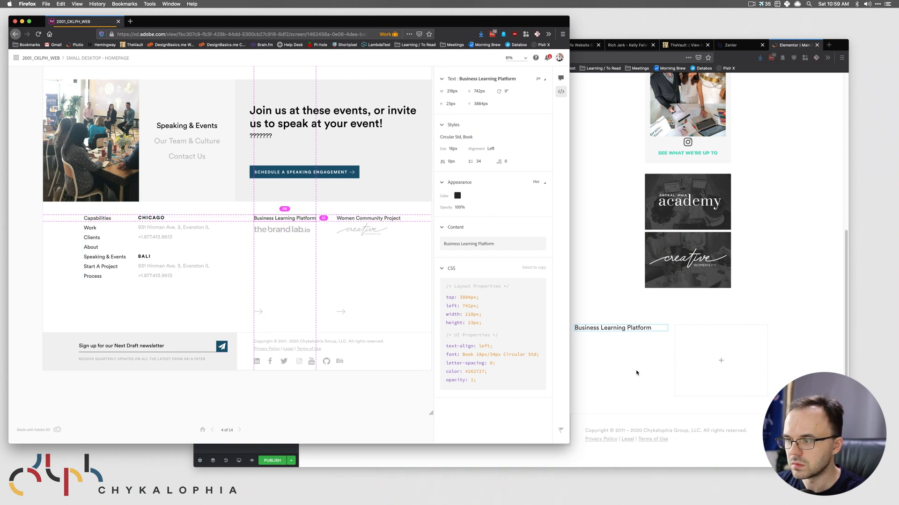
click(627, 354)
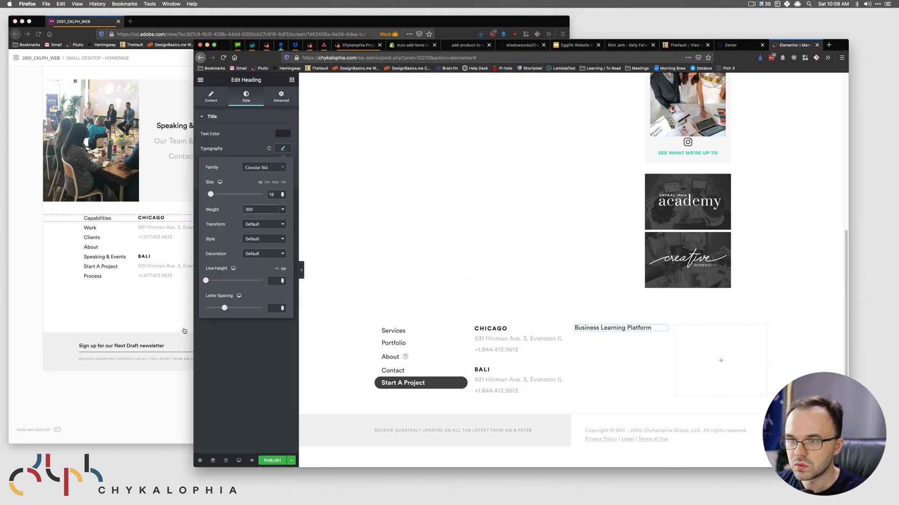
click(119, 318)
click(632, 324)
right_click(659, 326)
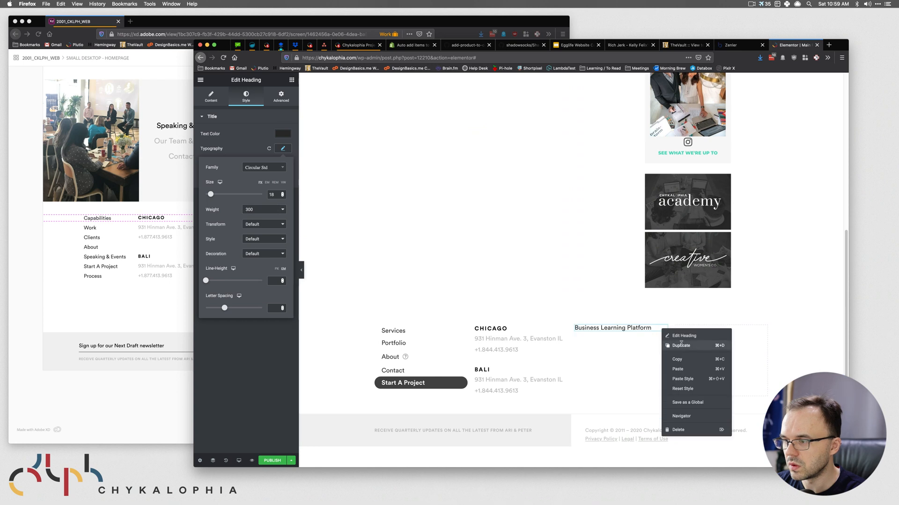
click(679, 344)
- Move the duplicated heading into the last footer column and retitle it 'Women Community Project'
drag(668, 346, 737, 334)
click(162, 347)
click(369, 218)
click(480, 244)
click(718, 327)
triple_click(256, 161)
key(cmd+v)
- Export the brand lab and creative logos from XD as PNG downloads and check the downloads folder
click(95, 279)
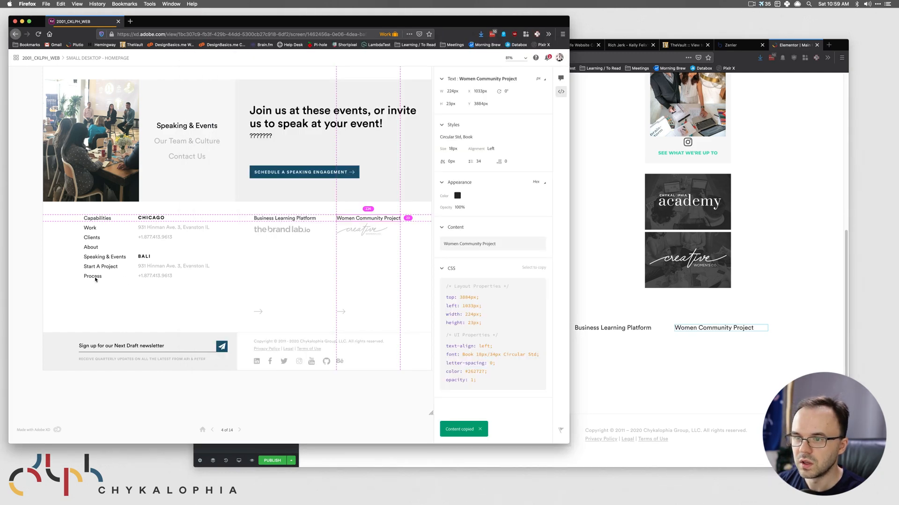
click(290, 232)
click(542, 159)
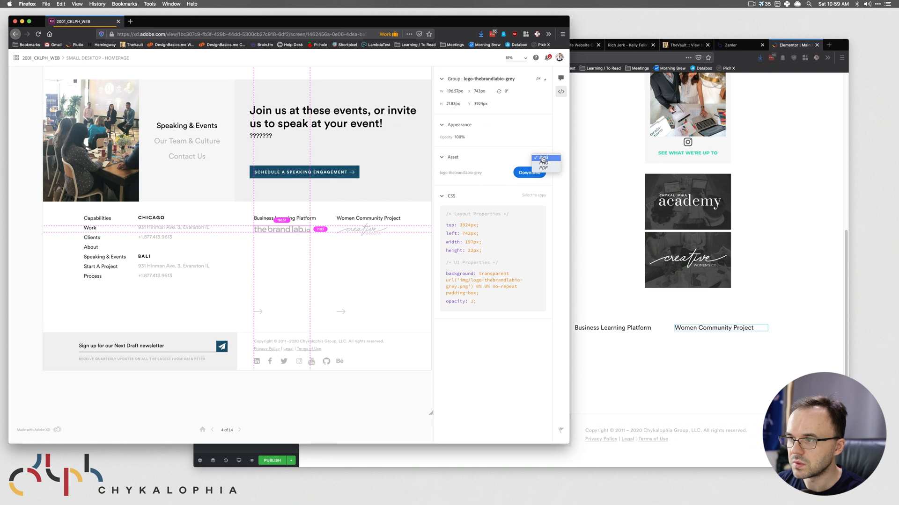
click(543, 163)
click(527, 173)
click(360, 230)
click(536, 173)
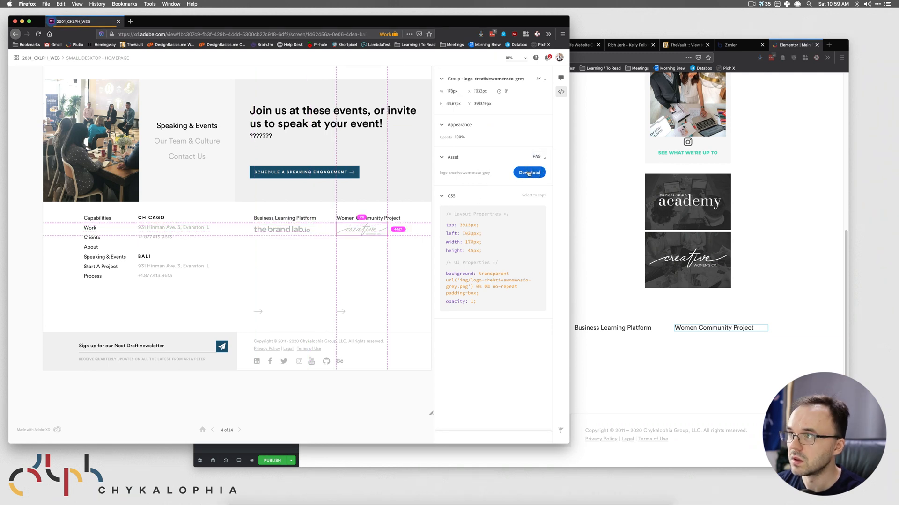
click(242, 486)
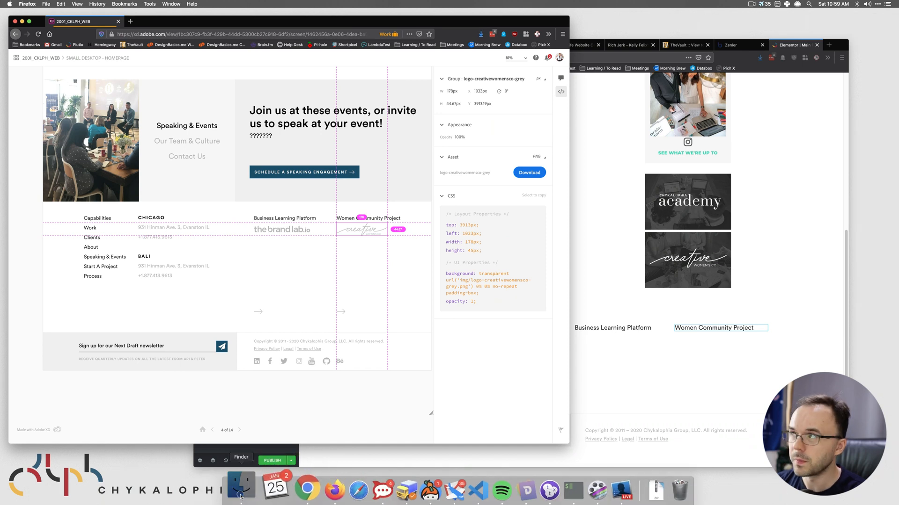
key(super+Tab)
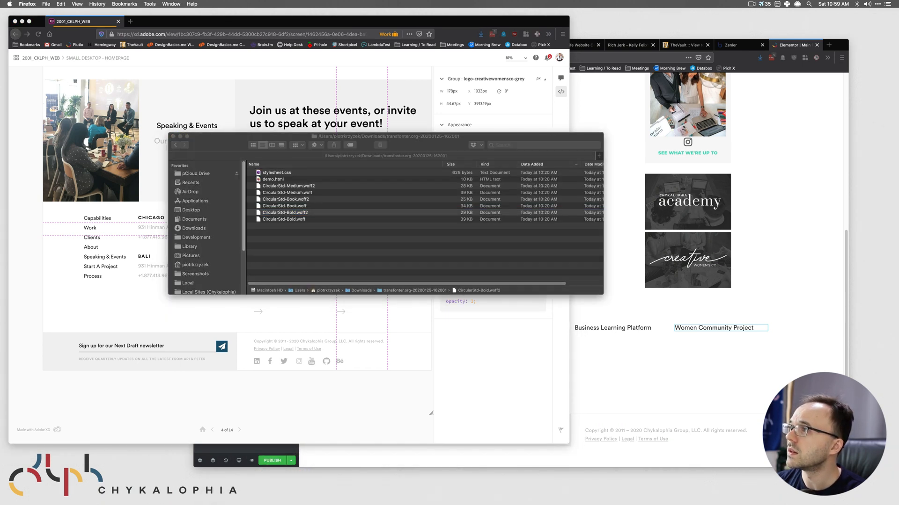
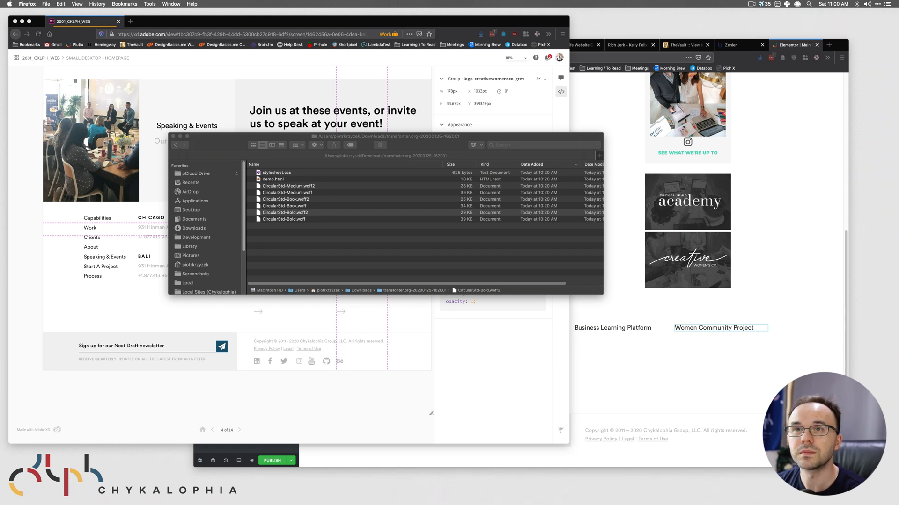
- Unzip the grey brandlab and creative logo archives in the Downloads folder
key(super+Tab)
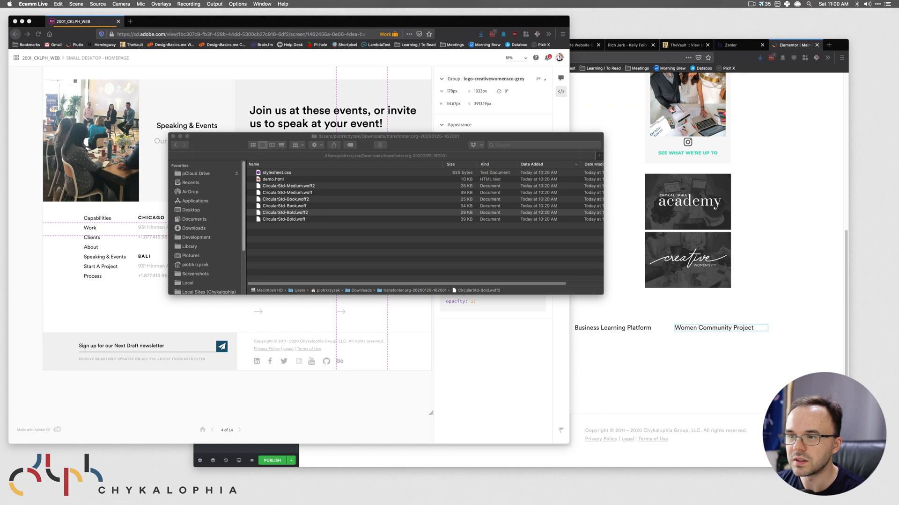
click(290, 212)
click(194, 228)
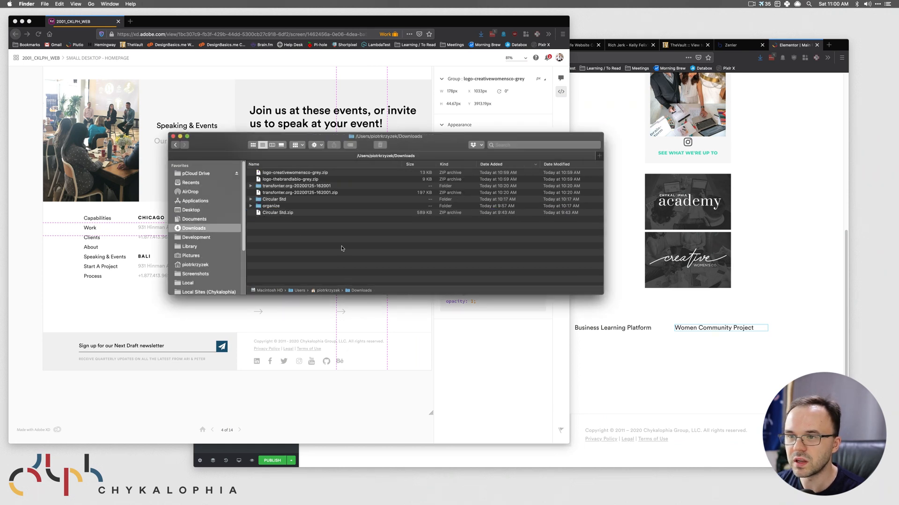
click(301, 180)
double_click(302, 180)
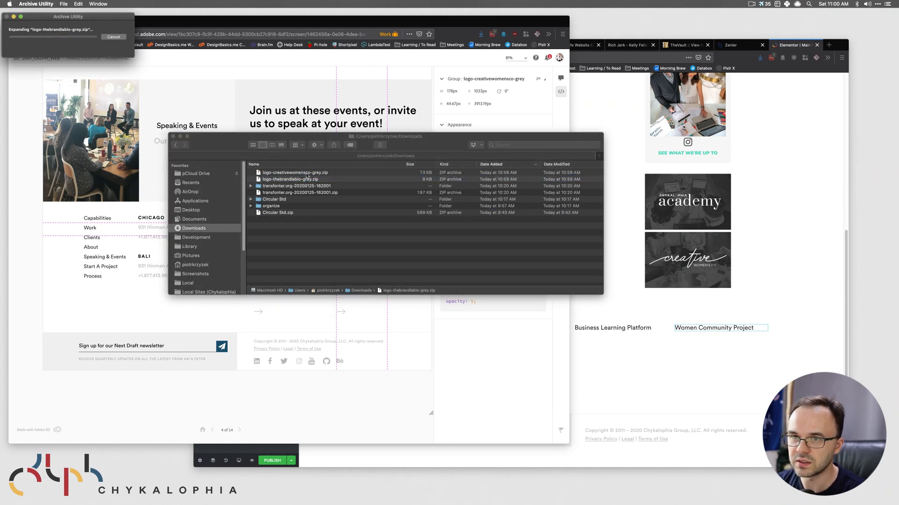
double_click(308, 181)
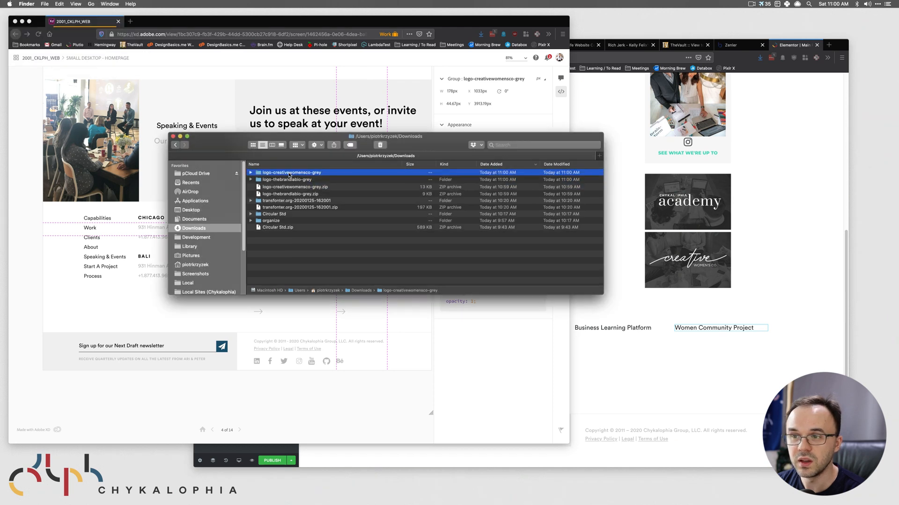
double_click(320, 173)
click(321, 180)
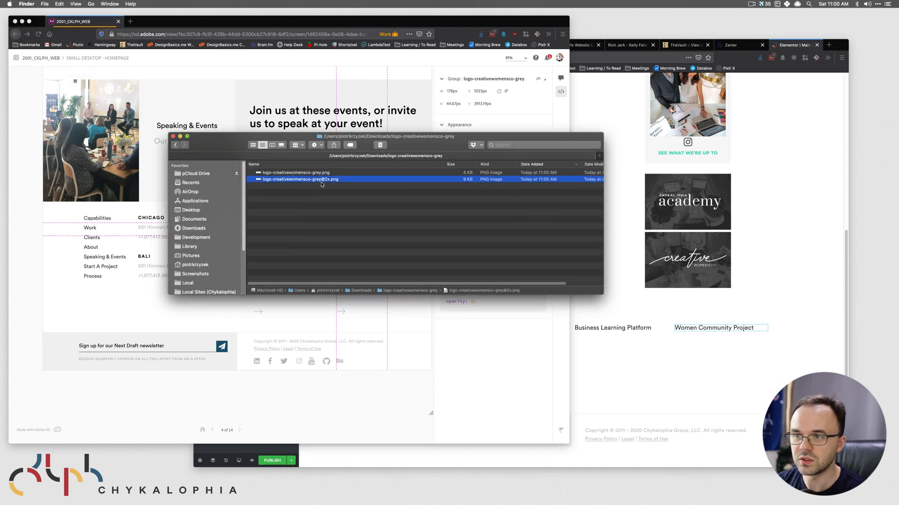
key(space)
key(Up)
key(Down)
key(Up)
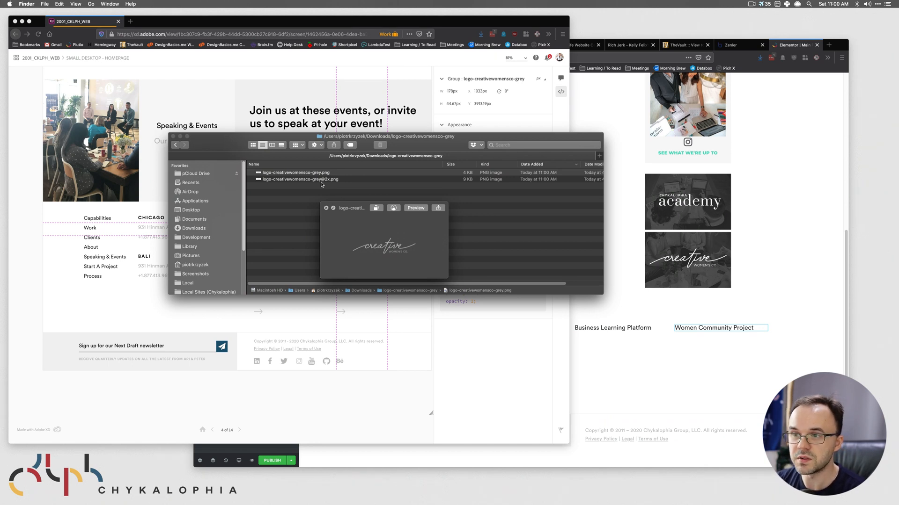
key(Down)
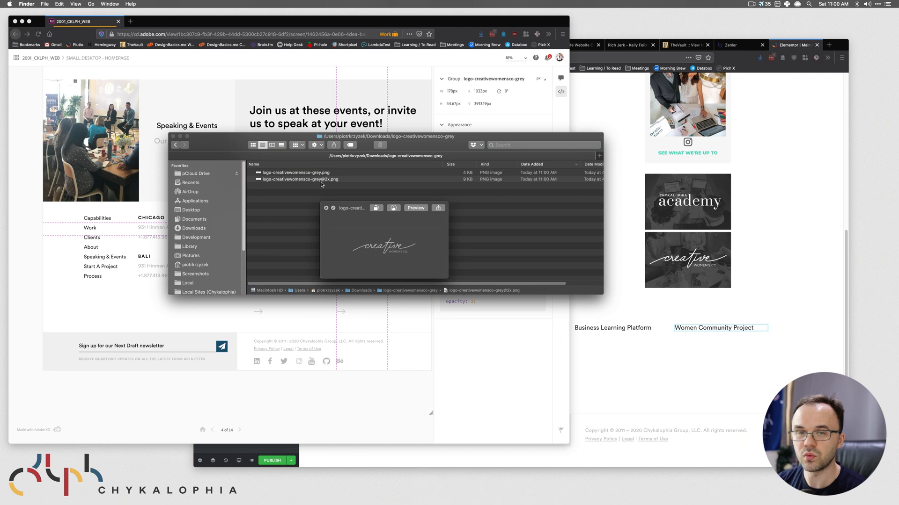
key(space)
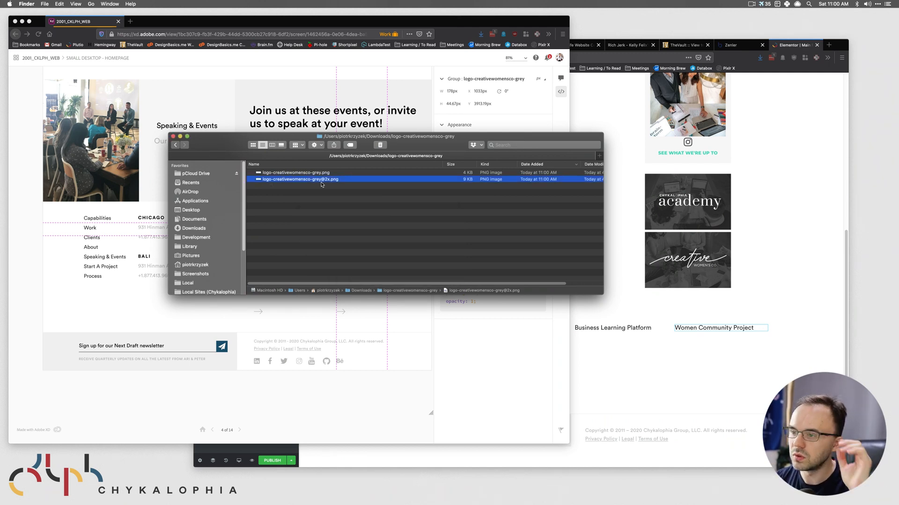
click(455, 306)
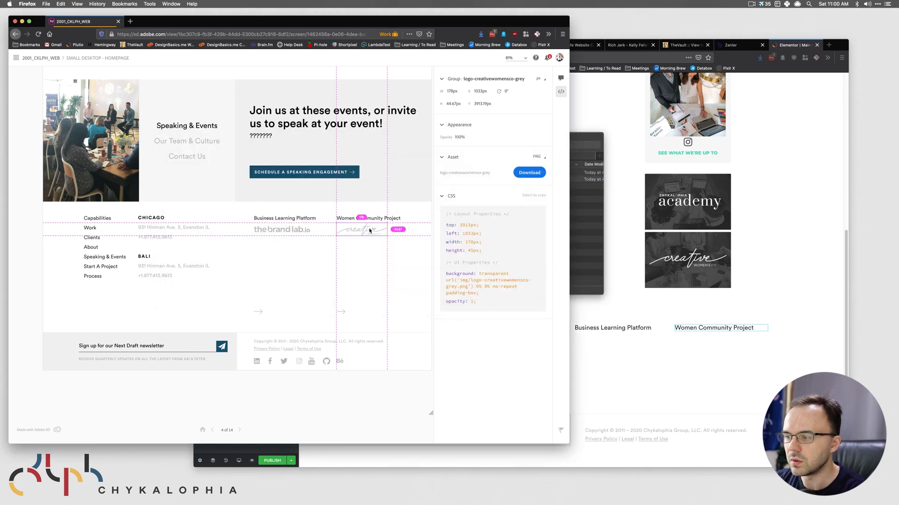
click(716, 350)
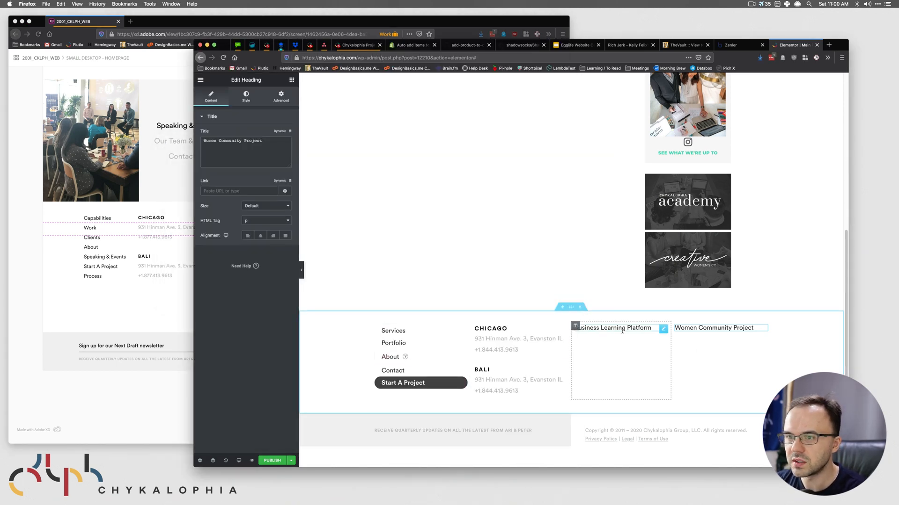
click(291, 79)
drag(221, 194, 627, 334)
click(252, 157)
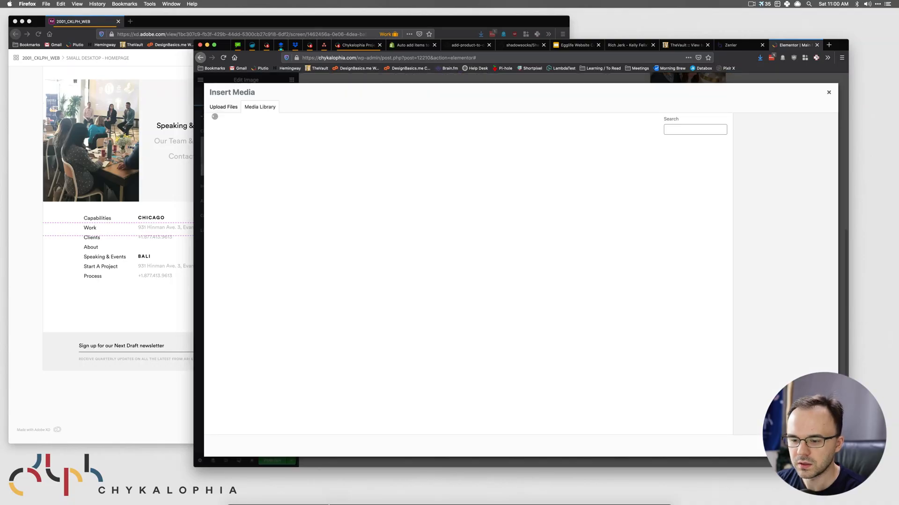
click(239, 489)
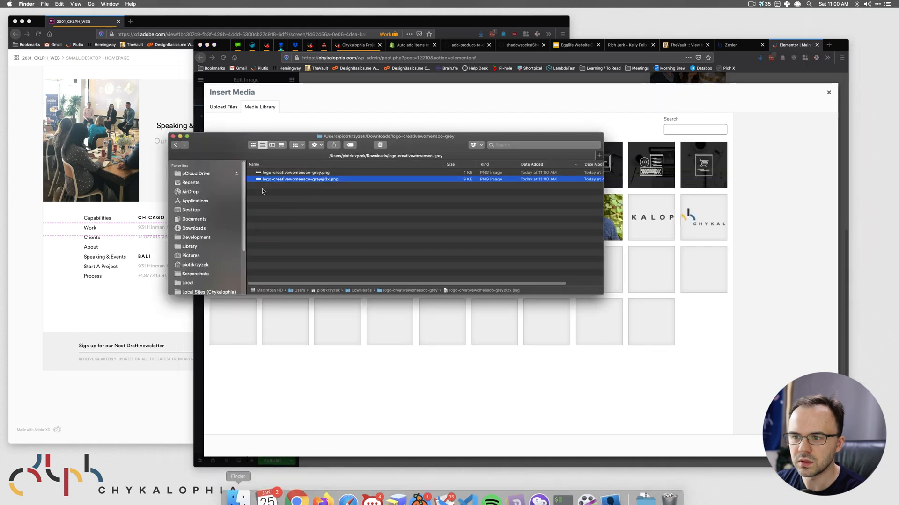
click(175, 145)
double_click(295, 180)
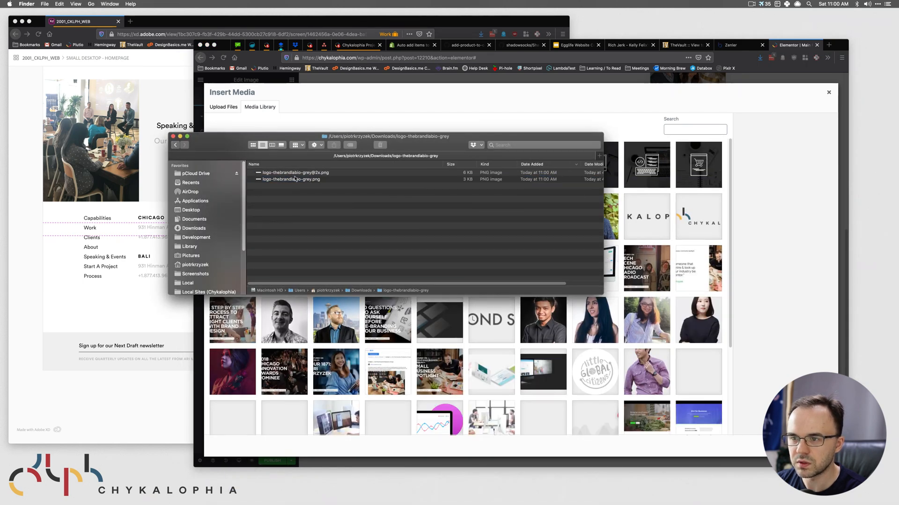
drag(295, 173, 686, 183)
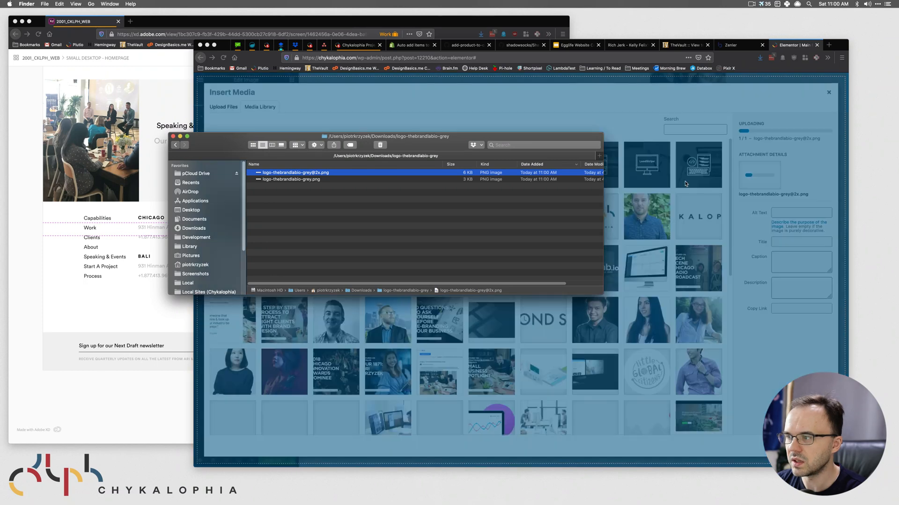
click(601, 107)
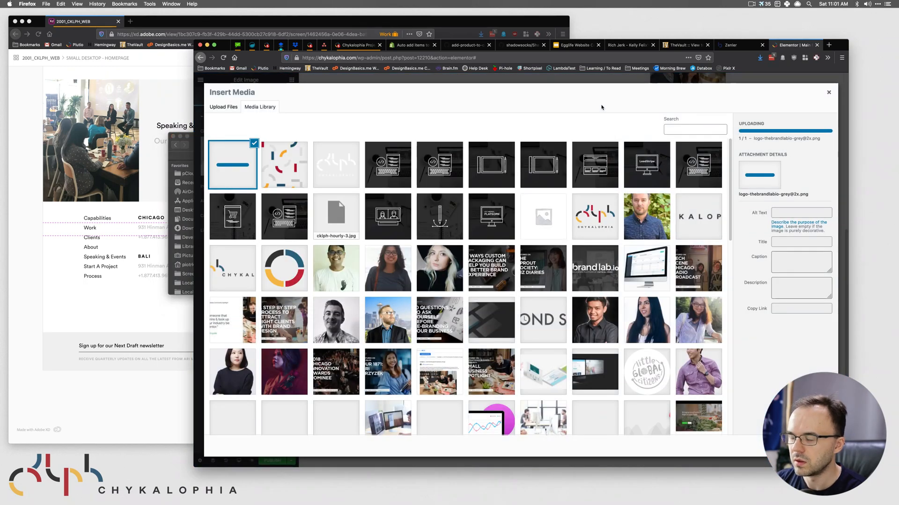
- Insert the uploaded brandlab logo into the footer image widget
click(186, 147)
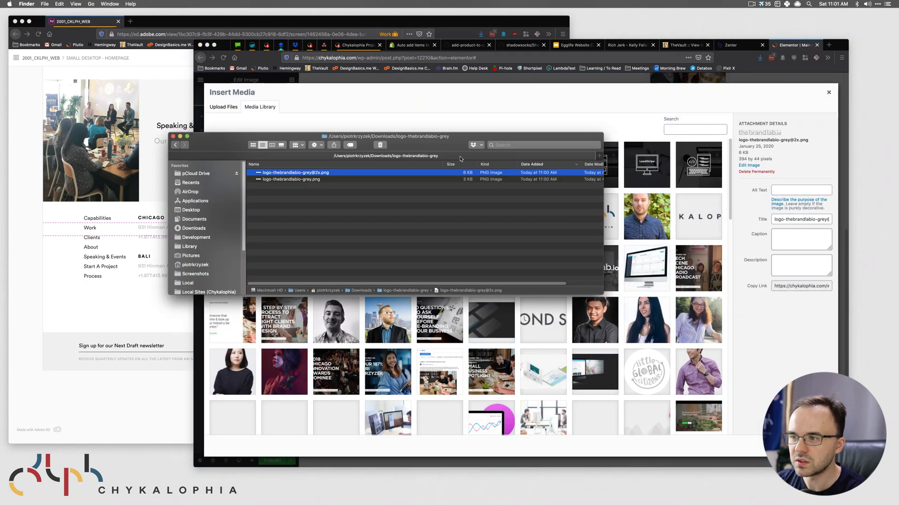
drag(457, 142, 290, 291)
click(728, 193)
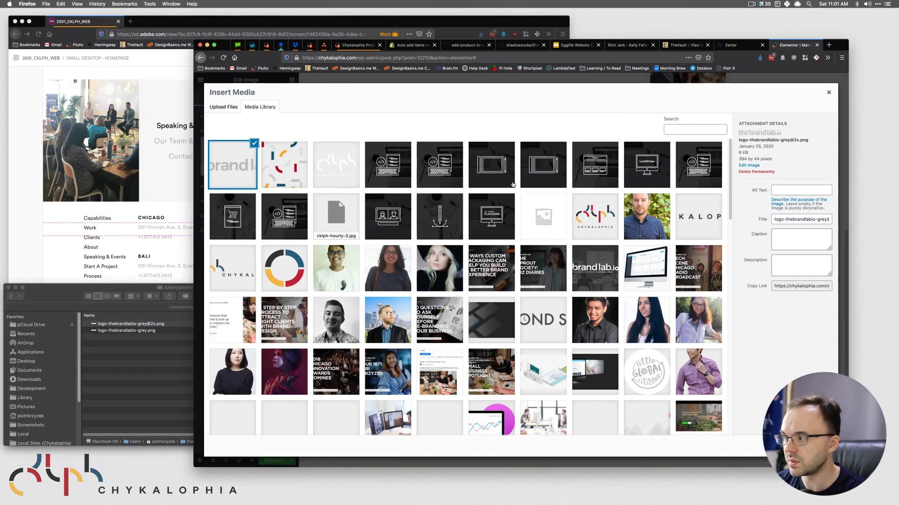
click(815, 446)
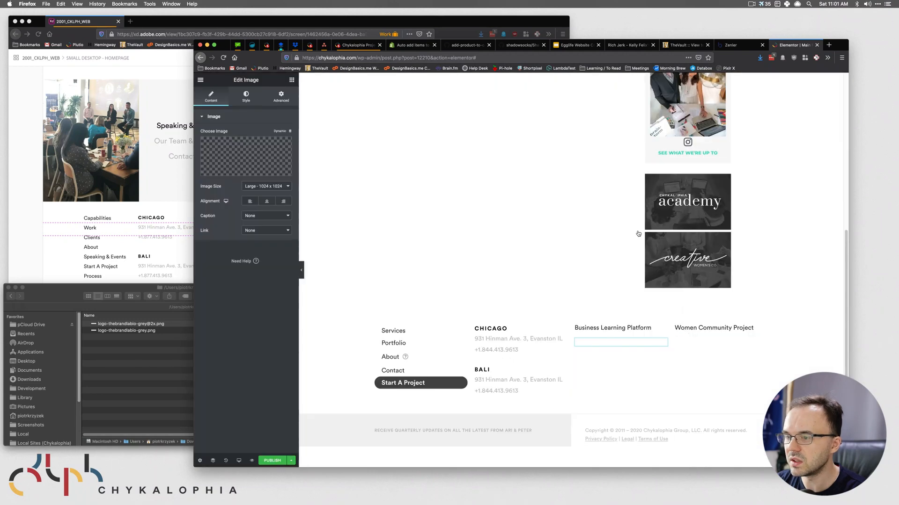
click(155, 257)
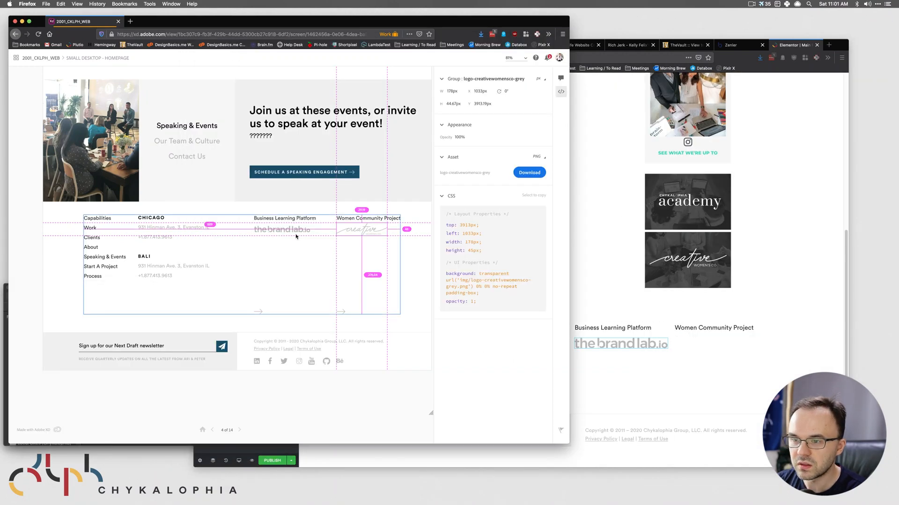
click(688, 335)
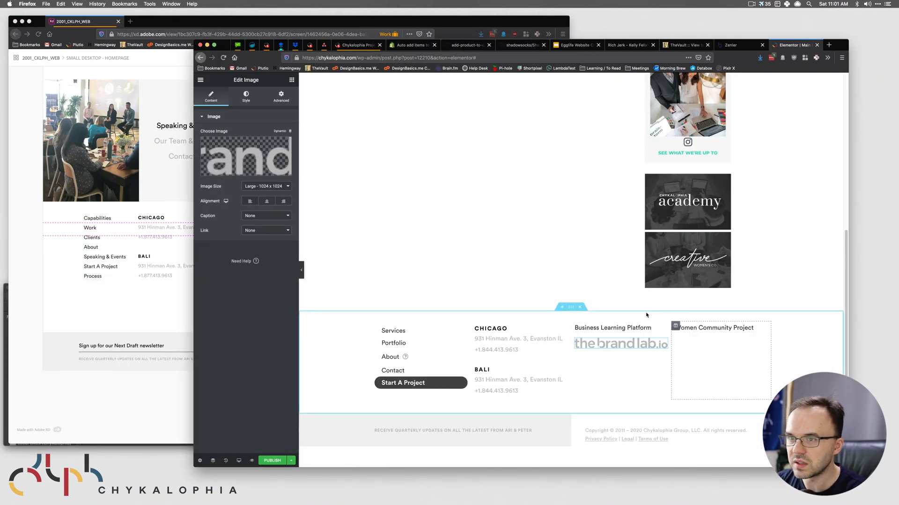
click(291, 80)
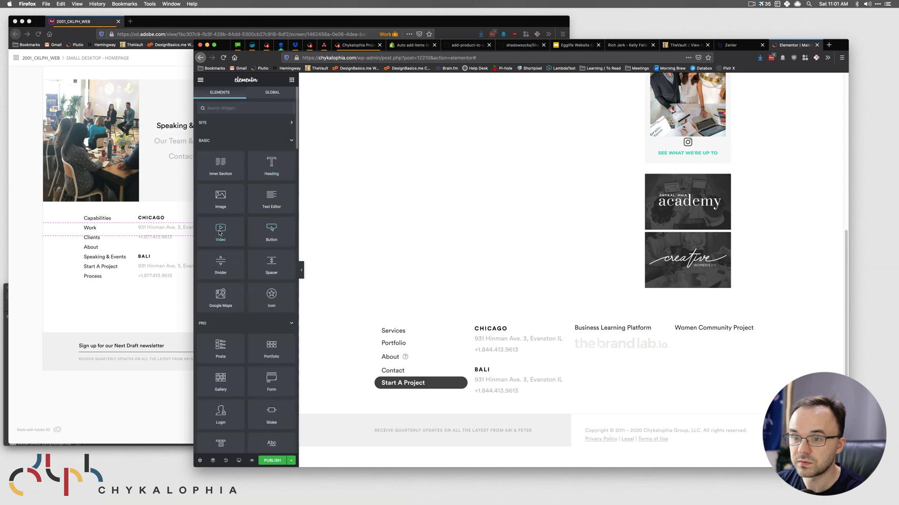
drag(220, 201, 712, 325)
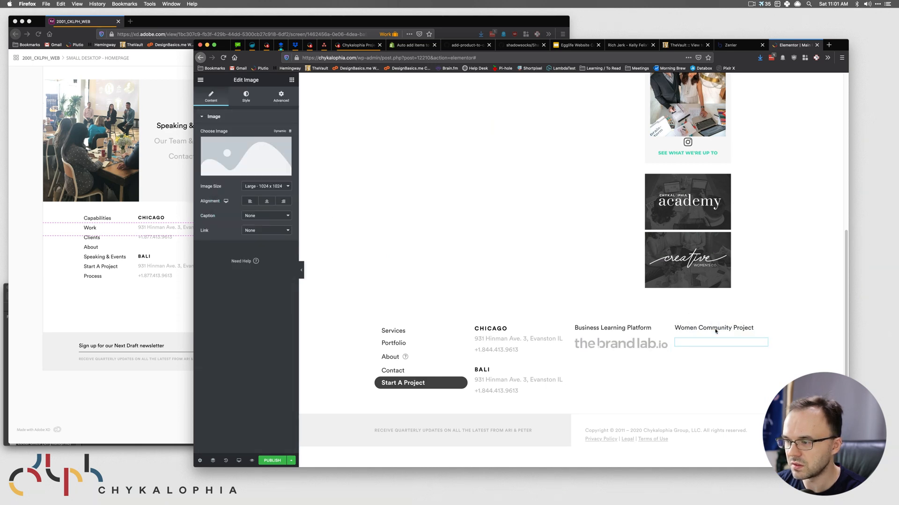
click(241, 156)
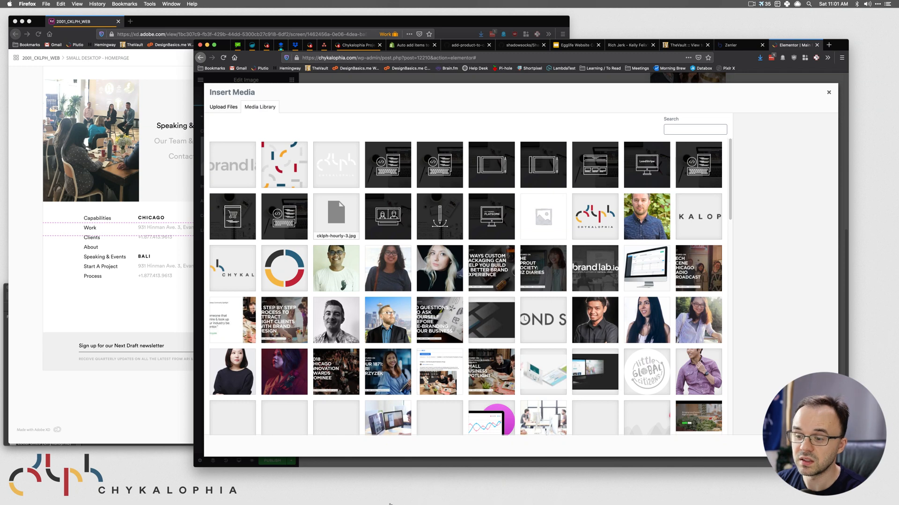
click(241, 486)
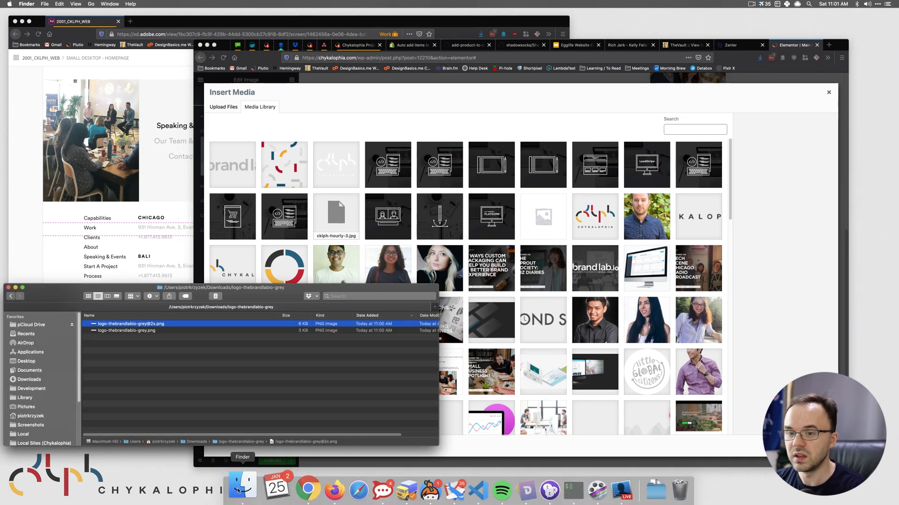
key(super+Up)
click(110, 325)
double_click(109, 325)
drag(128, 330, 206, 360)
click(200, 361)
drag(127, 331, 596, 258)
- Insert the creative logo and check both logos' sizes in the XD mockup
click(161, 209)
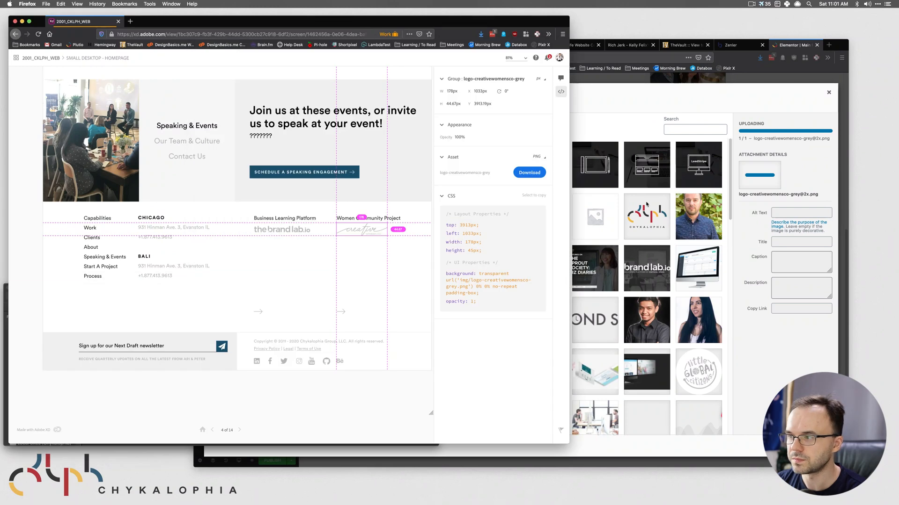
click(784, 287)
click(814, 446)
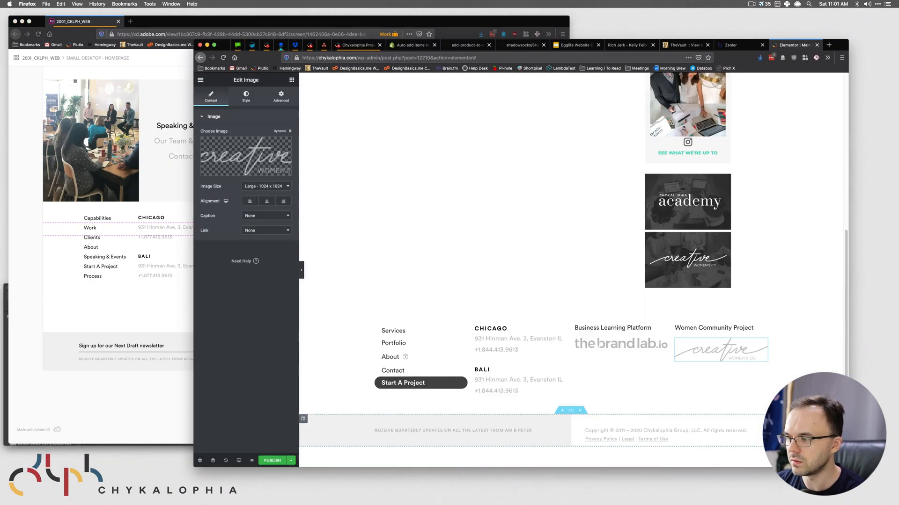
click(140, 300)
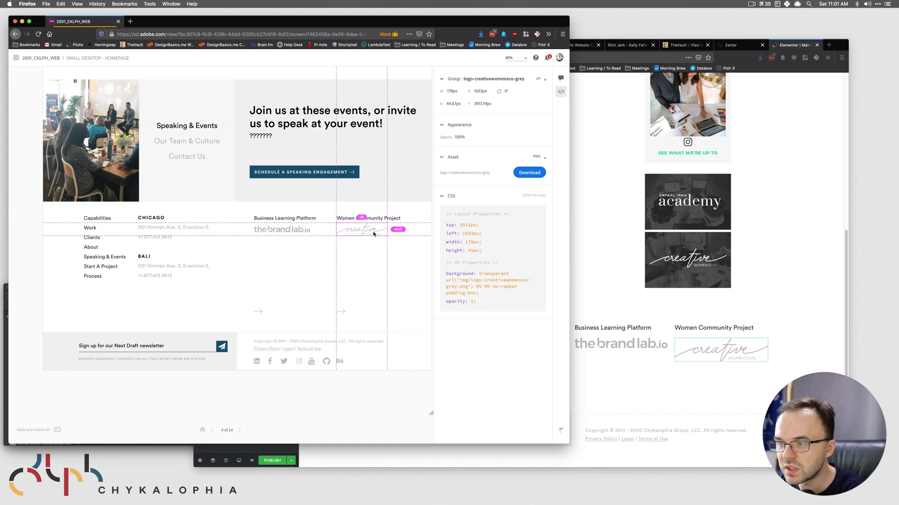
click(277, 231)
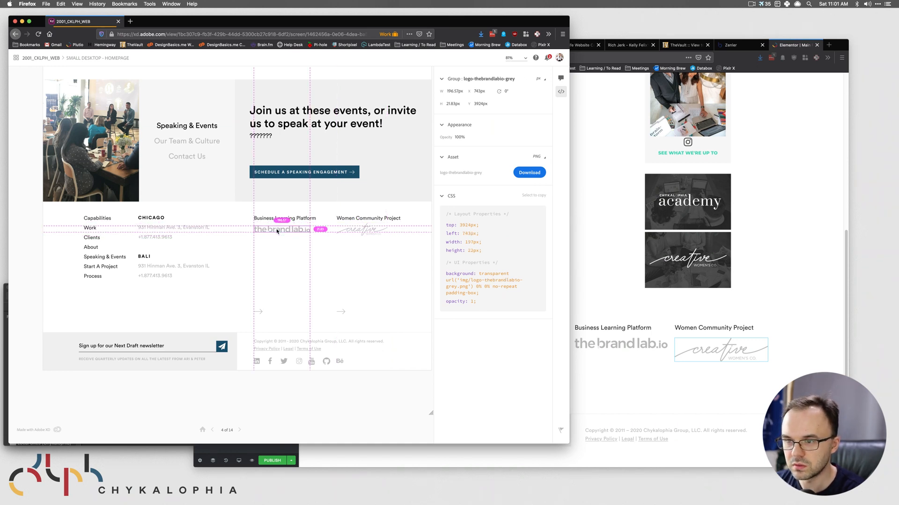
click(349, 231)
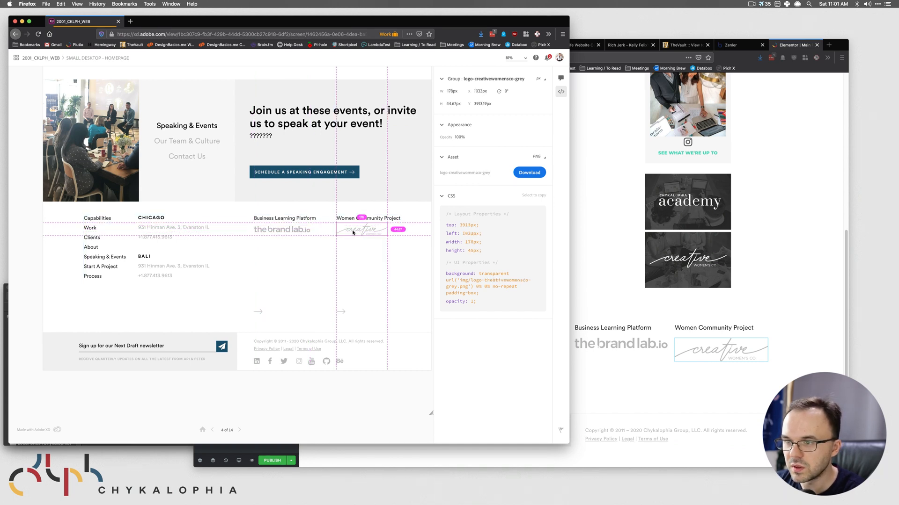
click(720, 351)
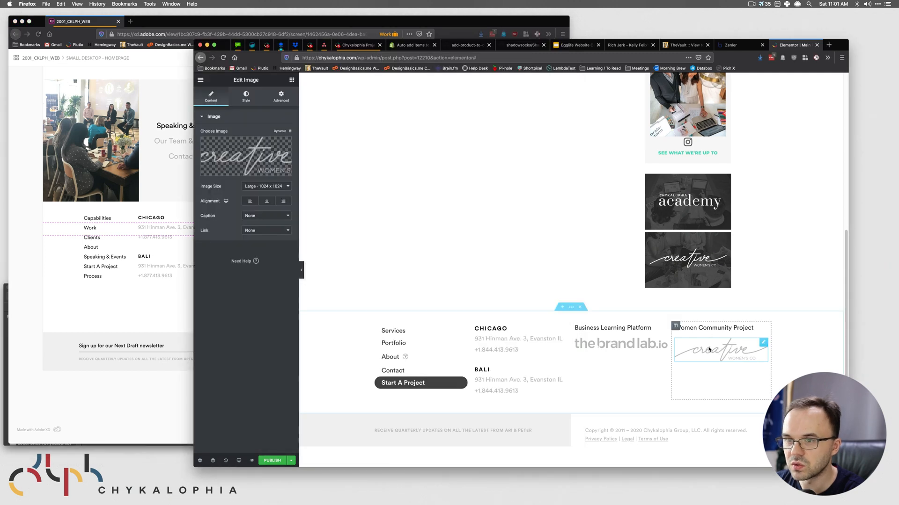
- Set the creative logo to Medium Large size, width 175, aligned left
click(276, 186)
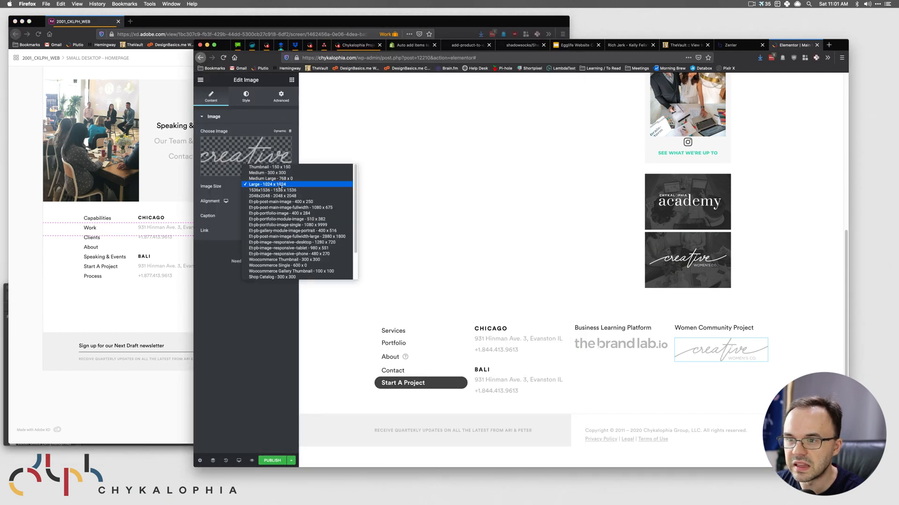
click(286, 172)
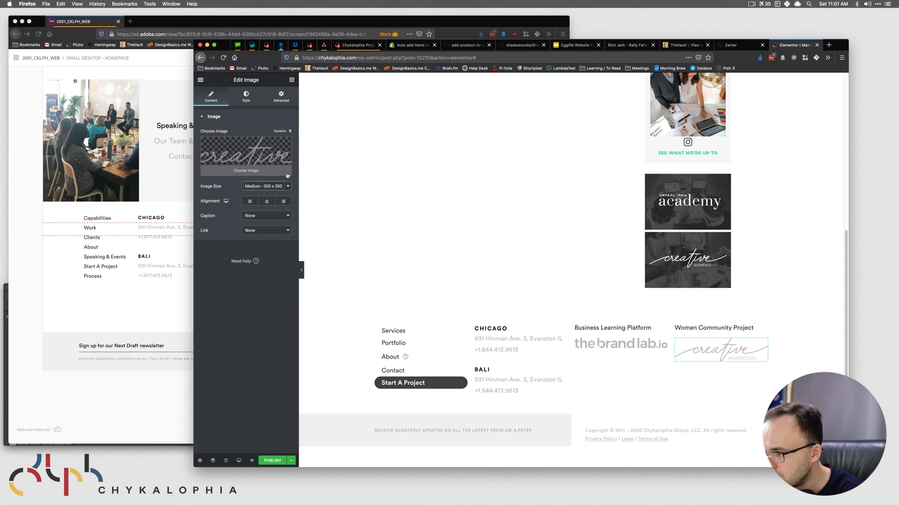
click(287, 186)
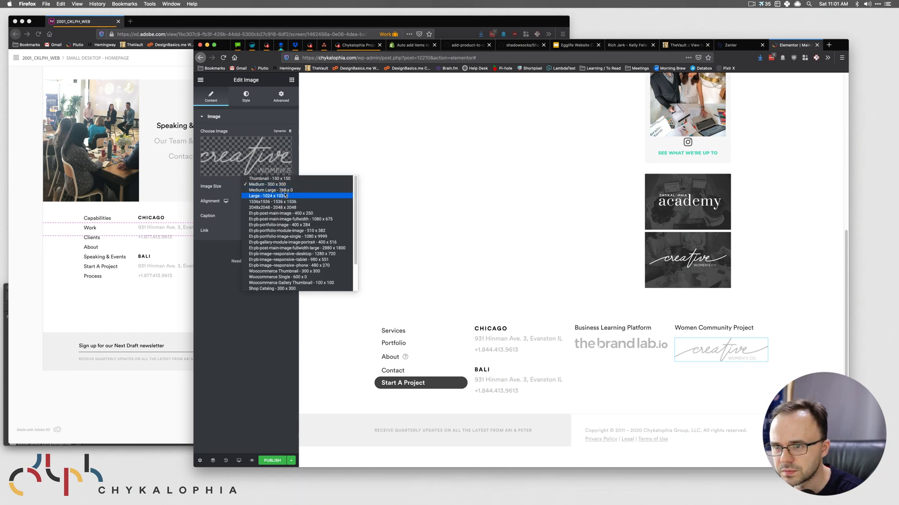
click(284, 191)
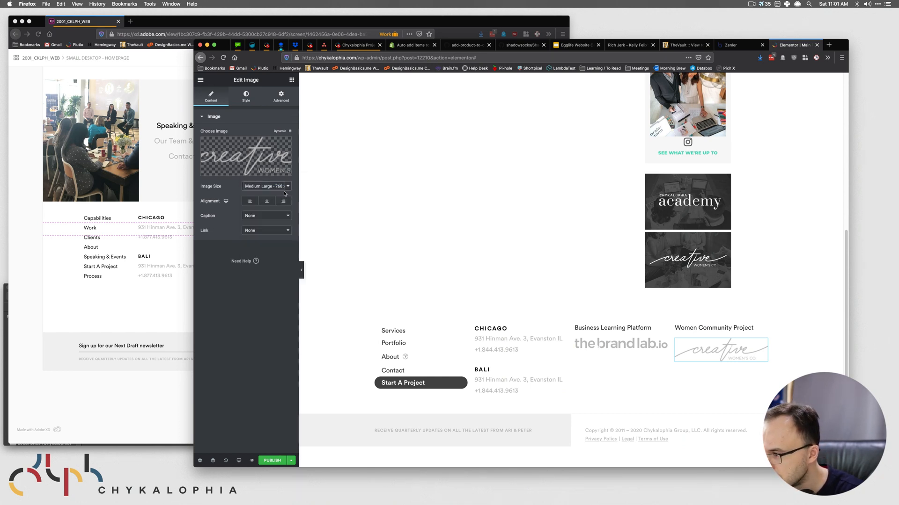
click(244, 96)
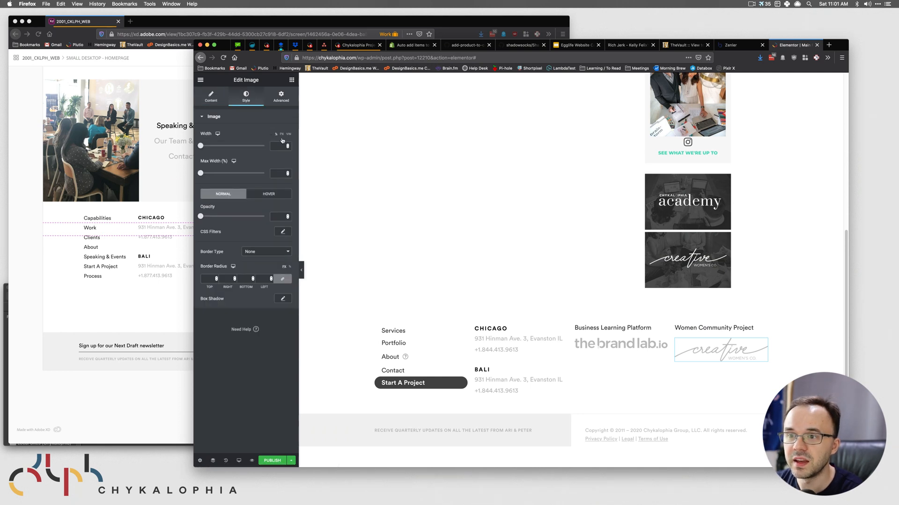
click(280, 146)
text(175)
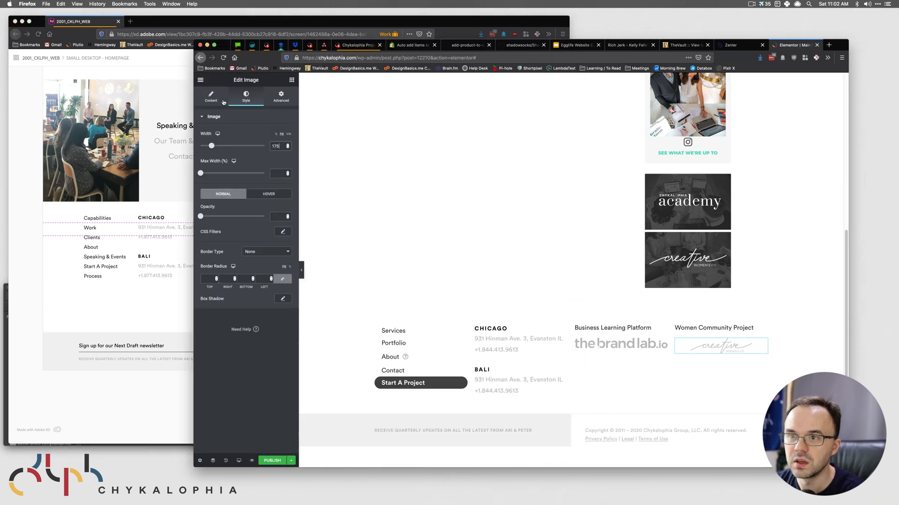
click(216, 99)
click(250, 201)
- Select the brandlab logo and inspect its size in the XD design
click(607, 345)
click(134, 286)
click(298, 233)
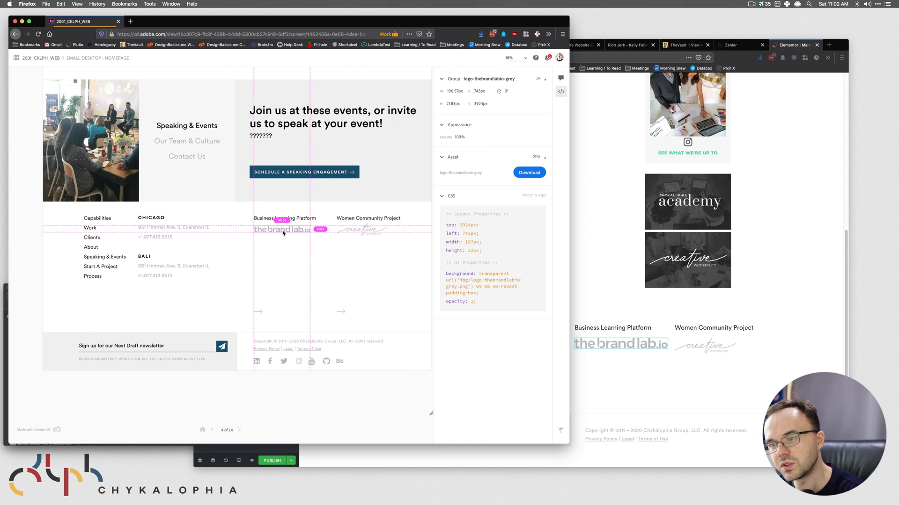
- Set the brandlab logo to Medium Large, width 197, left-aligned, comparing it against XD
click(646, 388)
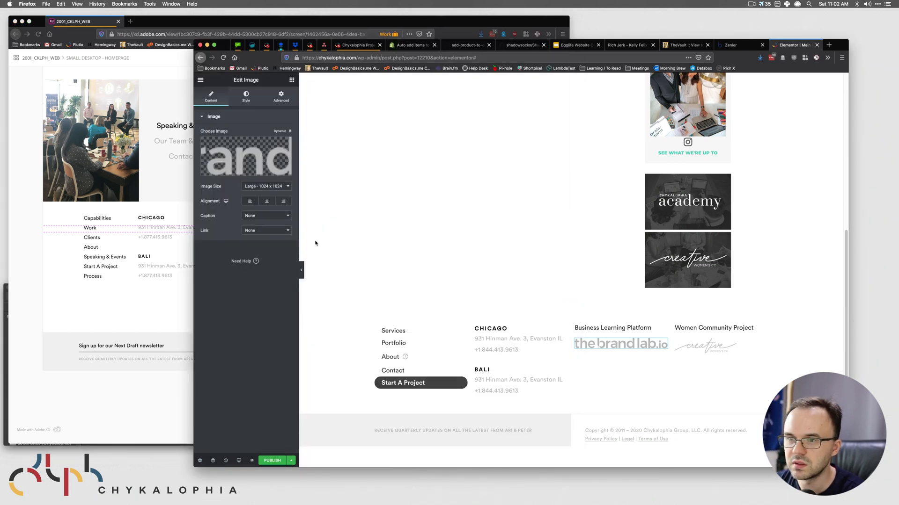
click(272, 187)
click(271, 179)
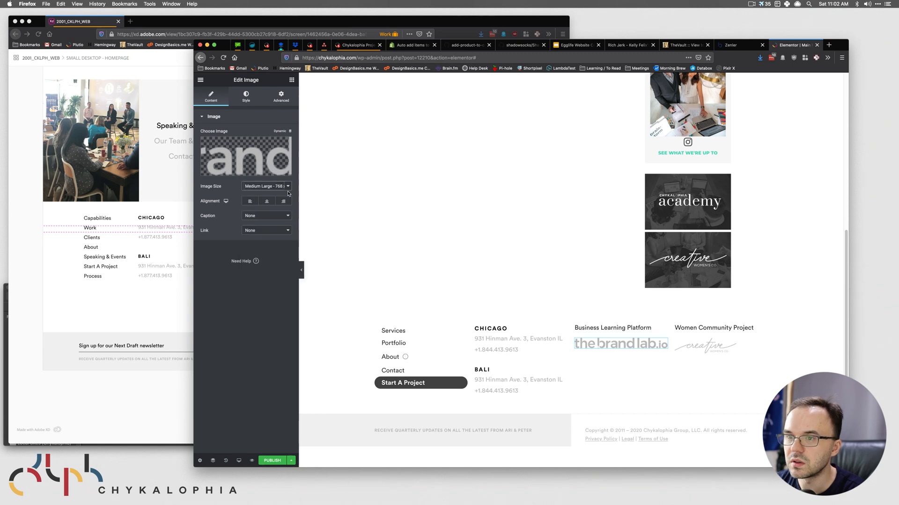
click(246, 95)
text(197)
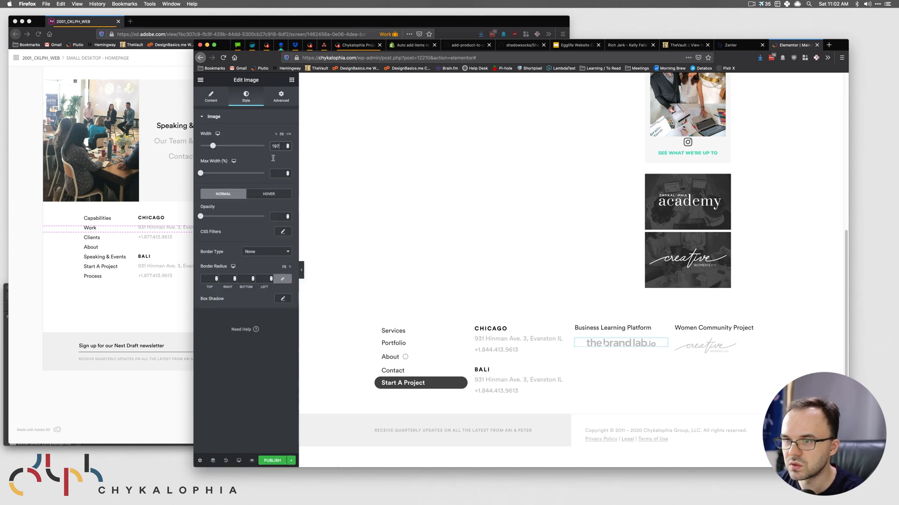
click(211, 97)
click(249, 202)
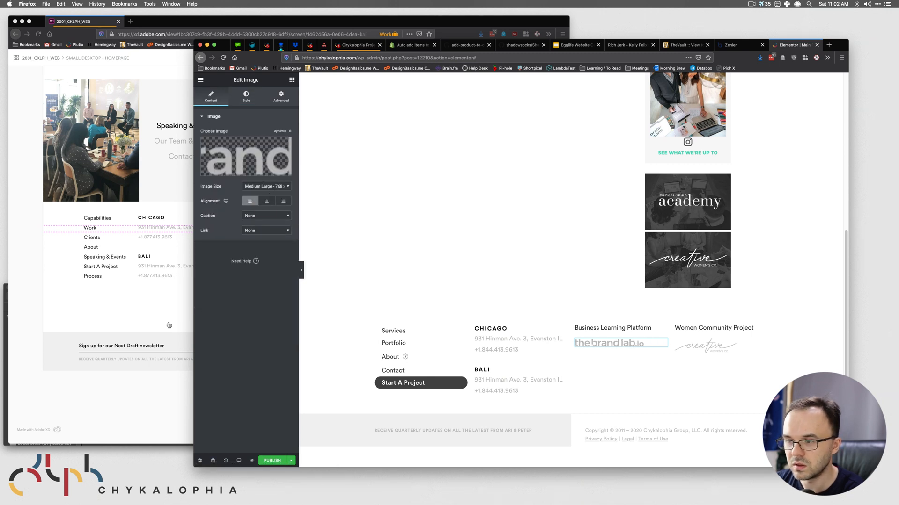
click(144, 310)
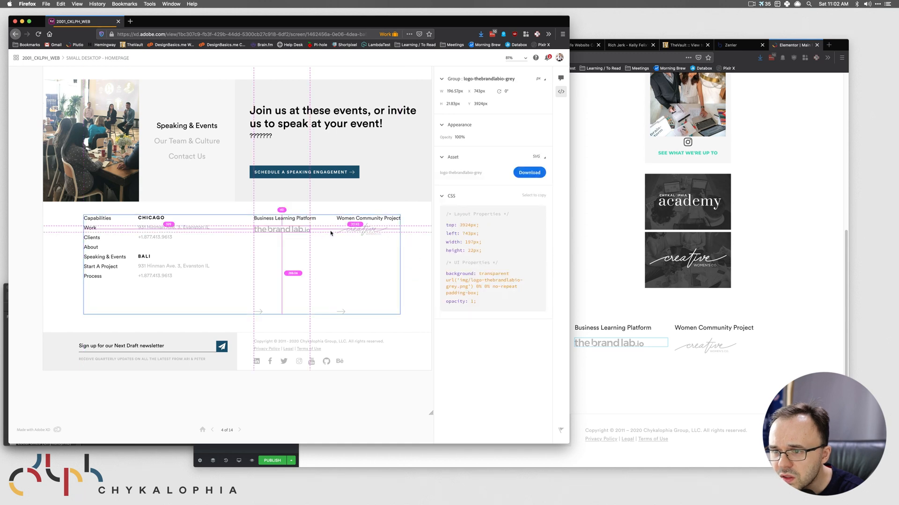
click(668, 365)
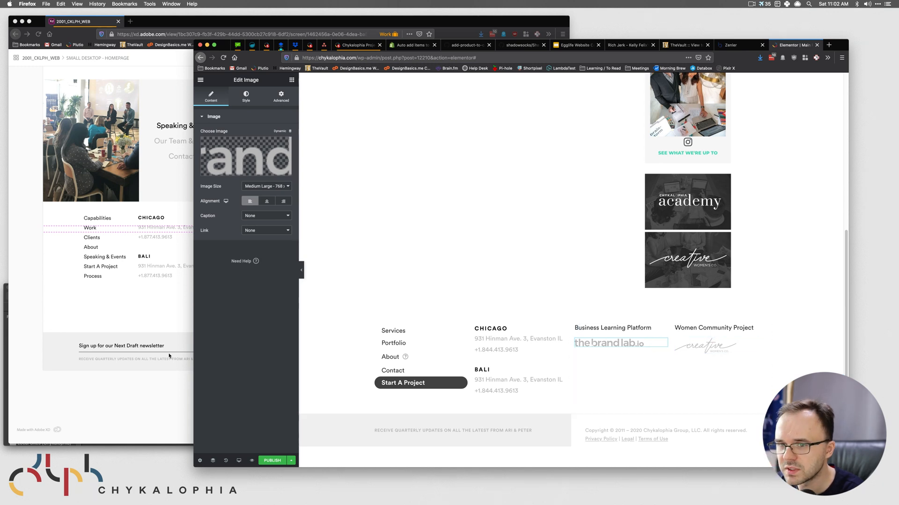
click(149, 308)
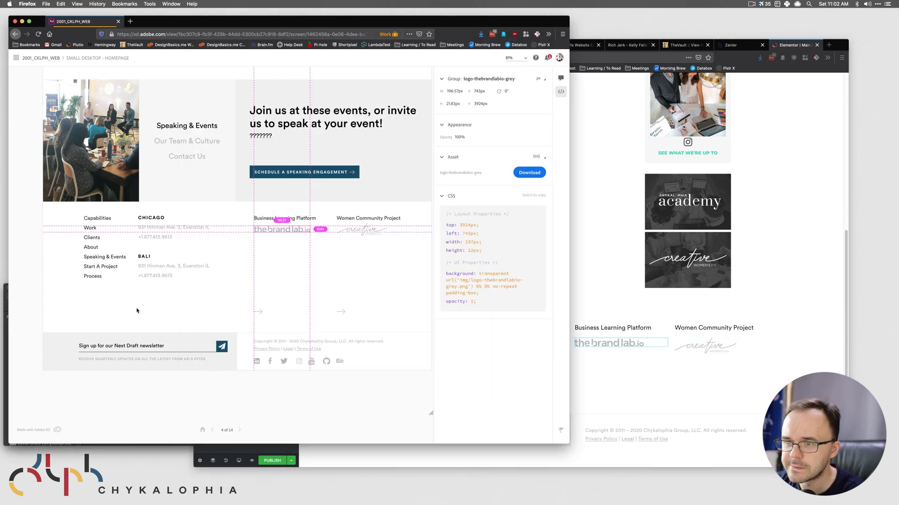
click(692, 336)
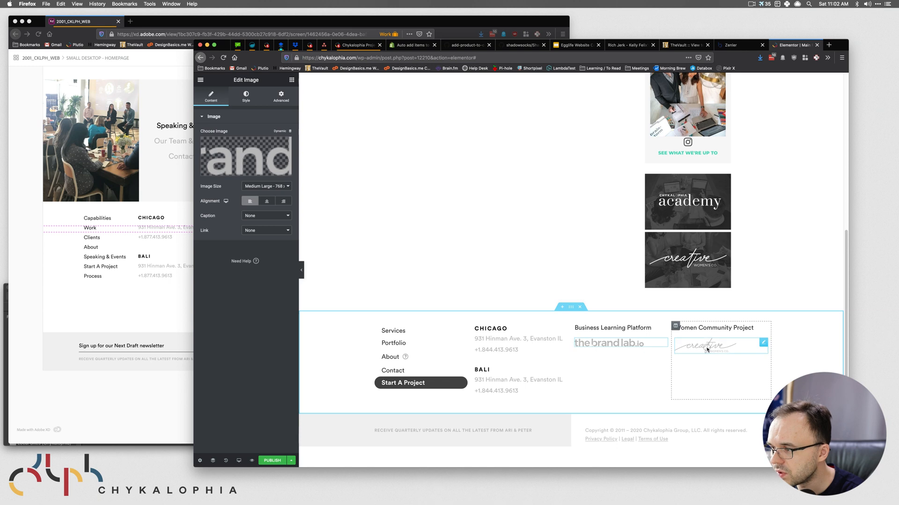
- Unlink the creative logo's margins and set its top margin to -6
click(707, 350)
click(281, 97)
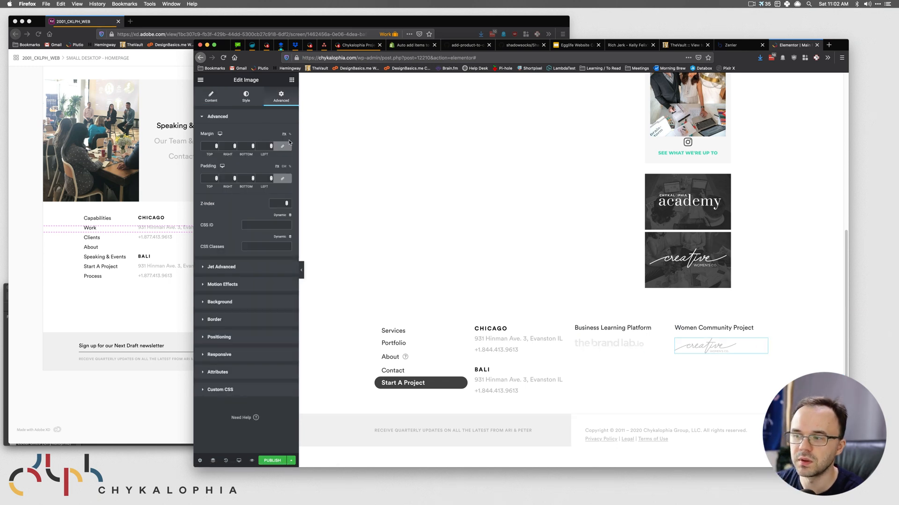
click(282, 146)
click(217, 148)
click(217, 148)
click(217, 149)
click(217, 148)
click(216, 148)
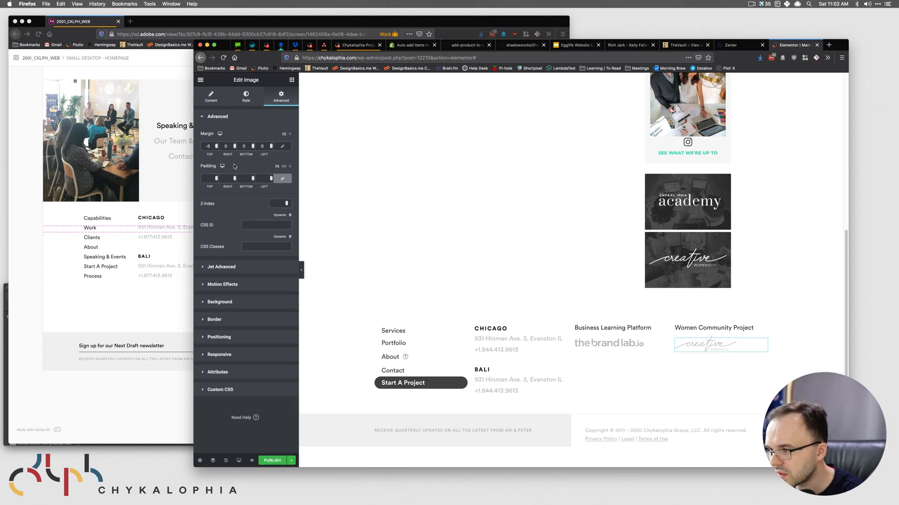
- Save the page as a draft
click(290, 460)
click(254, 413)
click(145, 377)
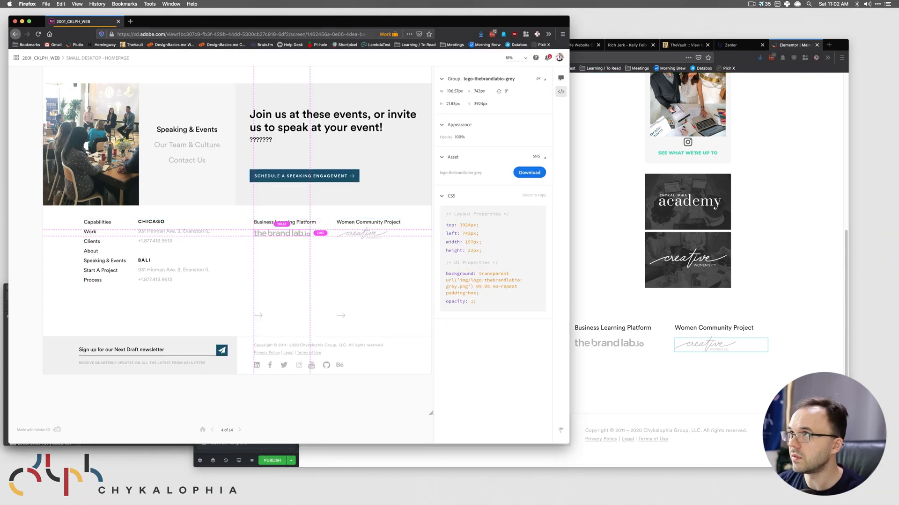
- Scroll through the XD homepage design, inspecting the Join us events heading
key(super+grave)
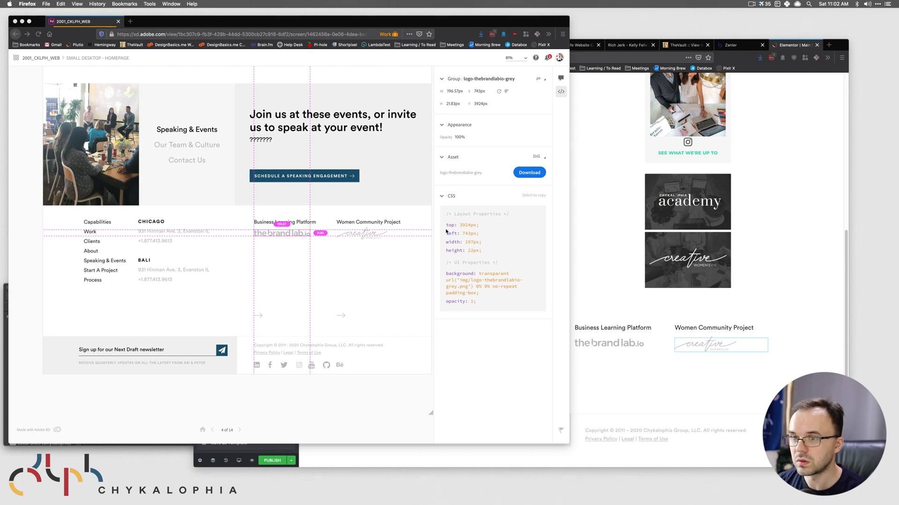
click(268, 250)
click(274, 137)
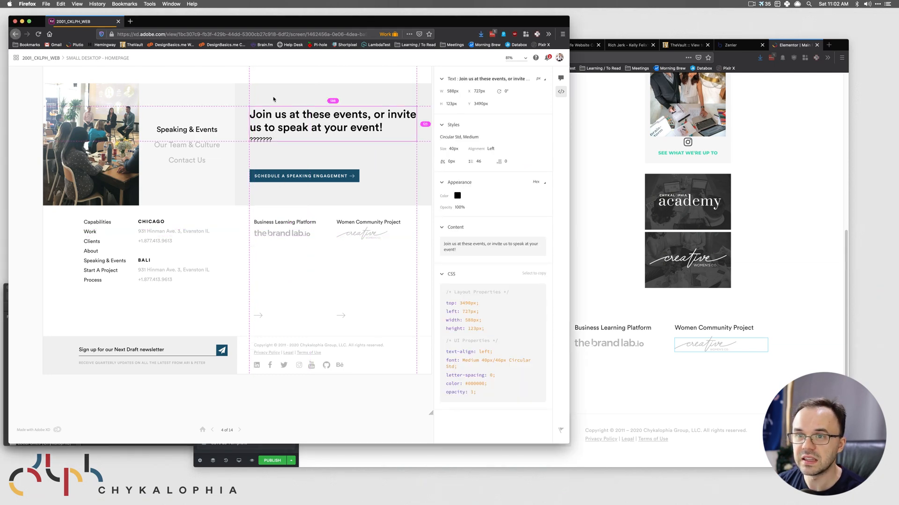
scroll(304, 211, up, 15)
scroll(304, 177, up, 15)
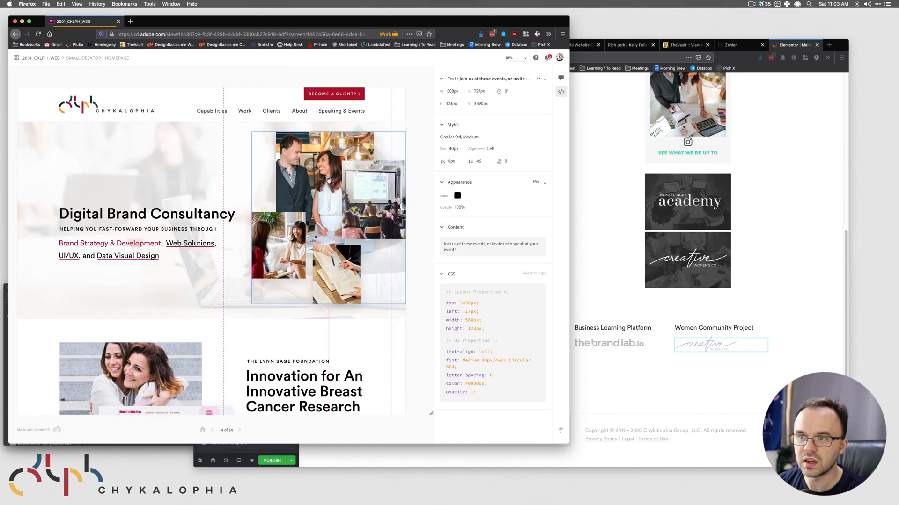
click(753, 171)
click(132, 151)
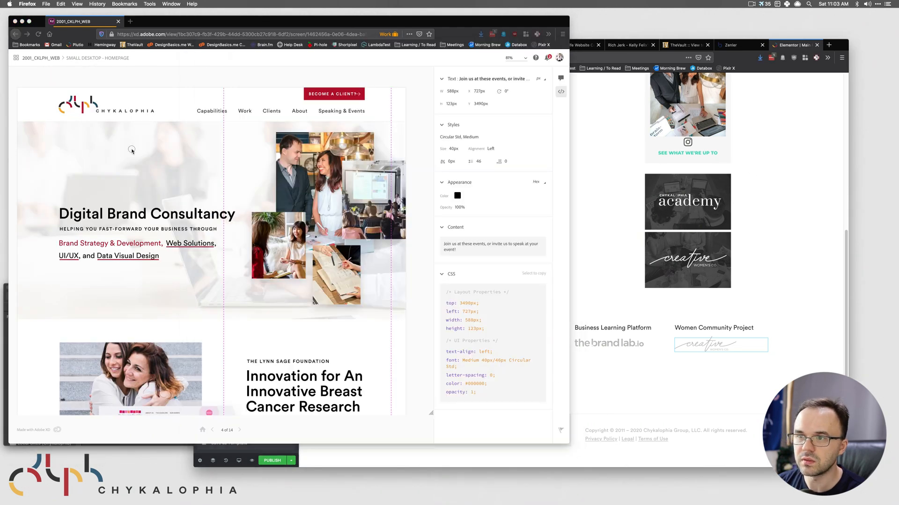
scroll(220, 226, down, 3)
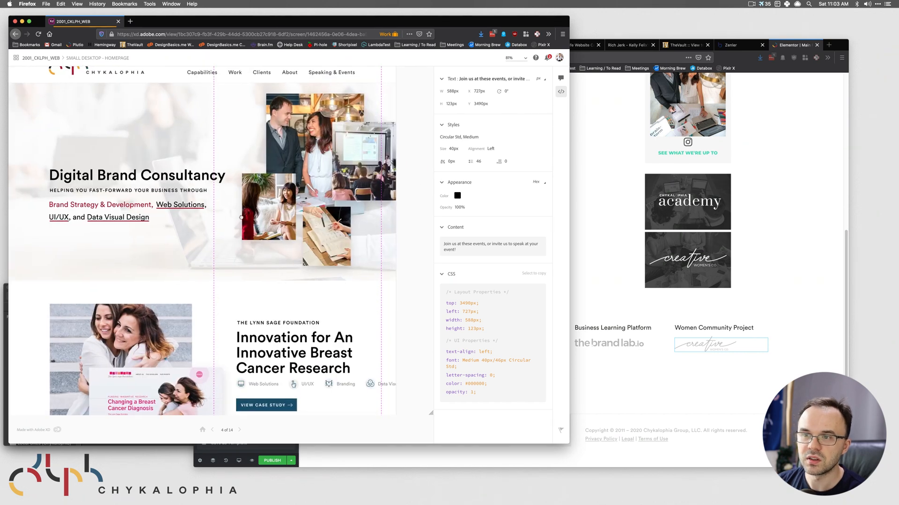
scroll(266, 317, down, 10)
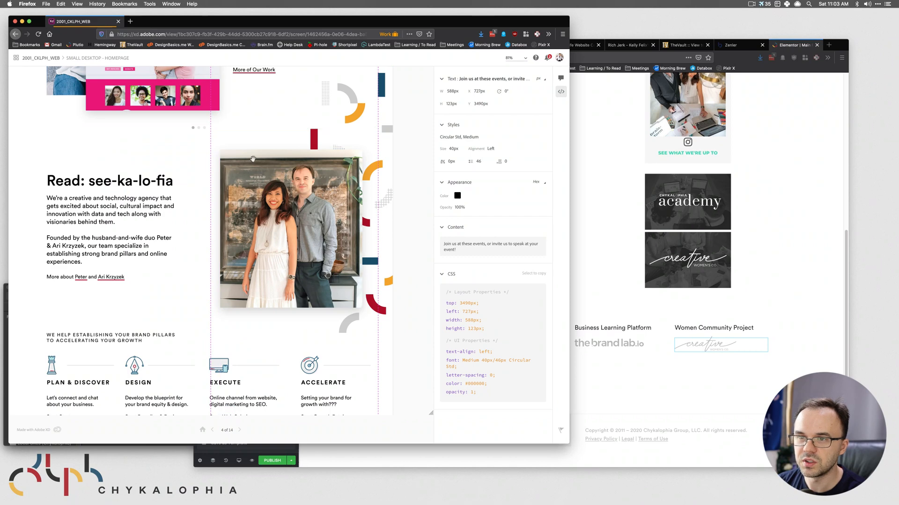
- Inspect the hero image collage group's specs and scroll through the design
drag(282, 139, 317, 292)
scroll(300, 267, up, 3)
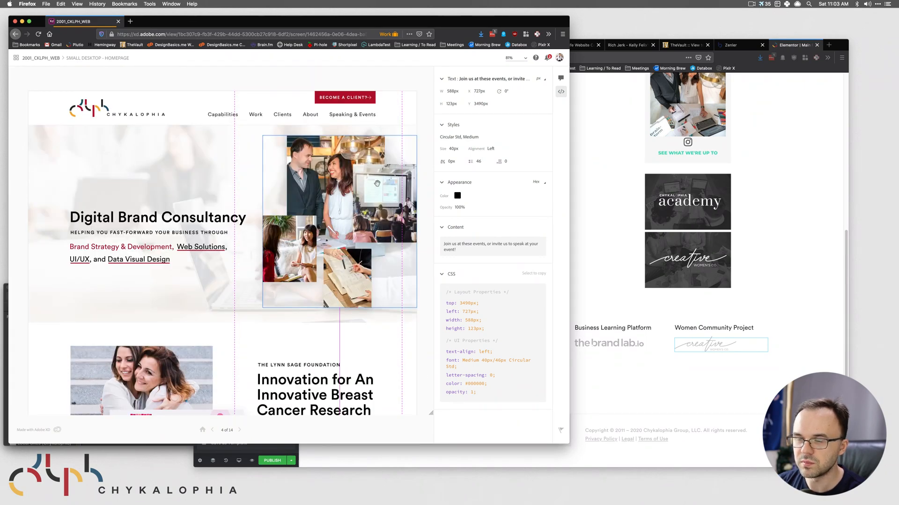
click(294, 239)
scroll(288, 311, down, 5)
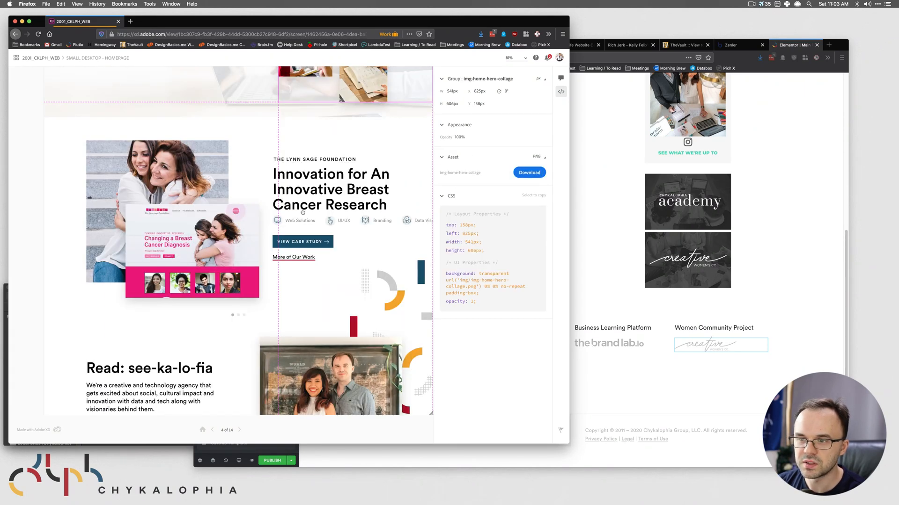
scroll(251, 373, down, 6)
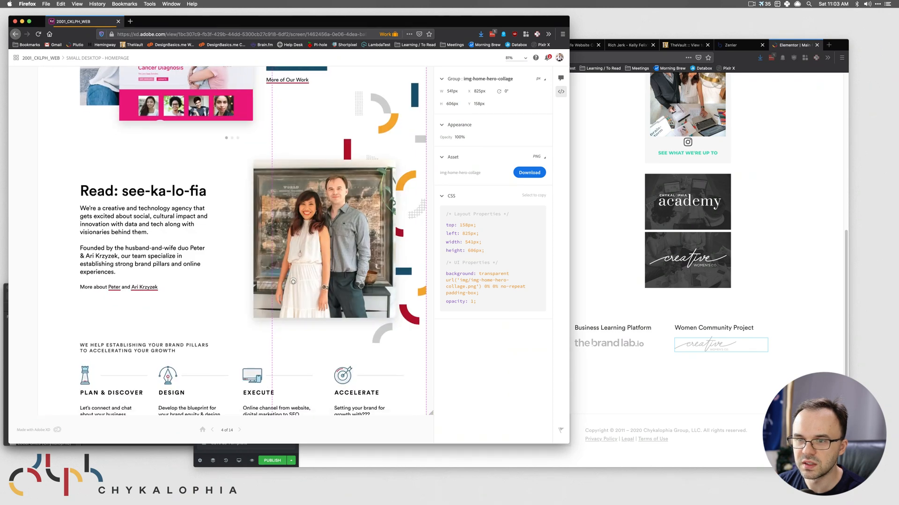
scroll(269, 342, down, 4)
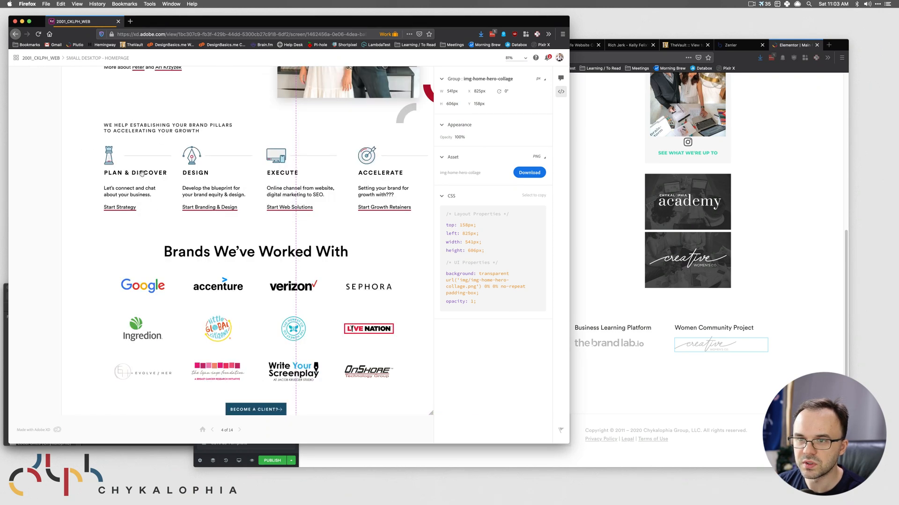
scroll(345, 243, down, 2)
scroll(346, 144, down, 1)
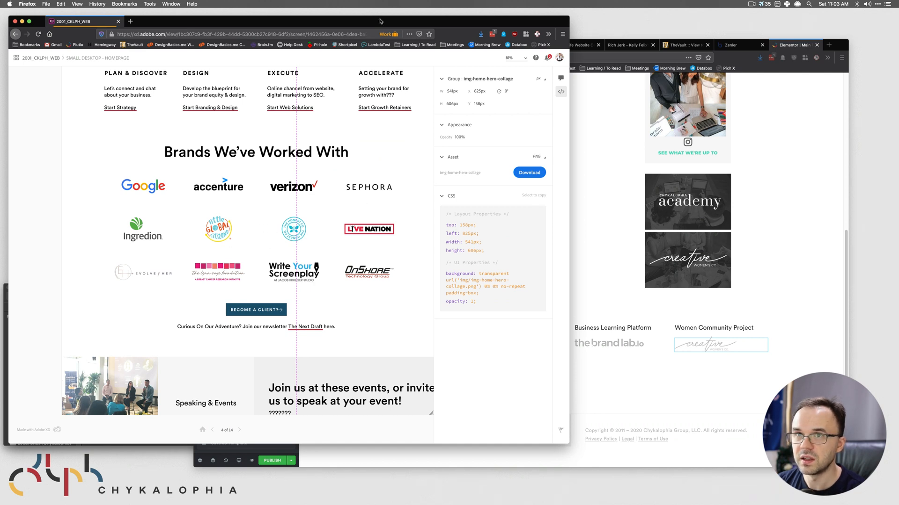
key(super+Tab)
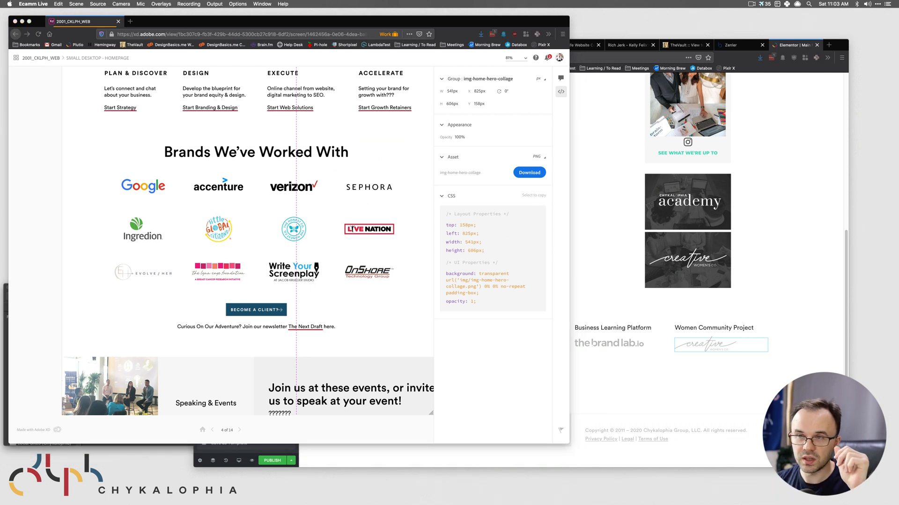